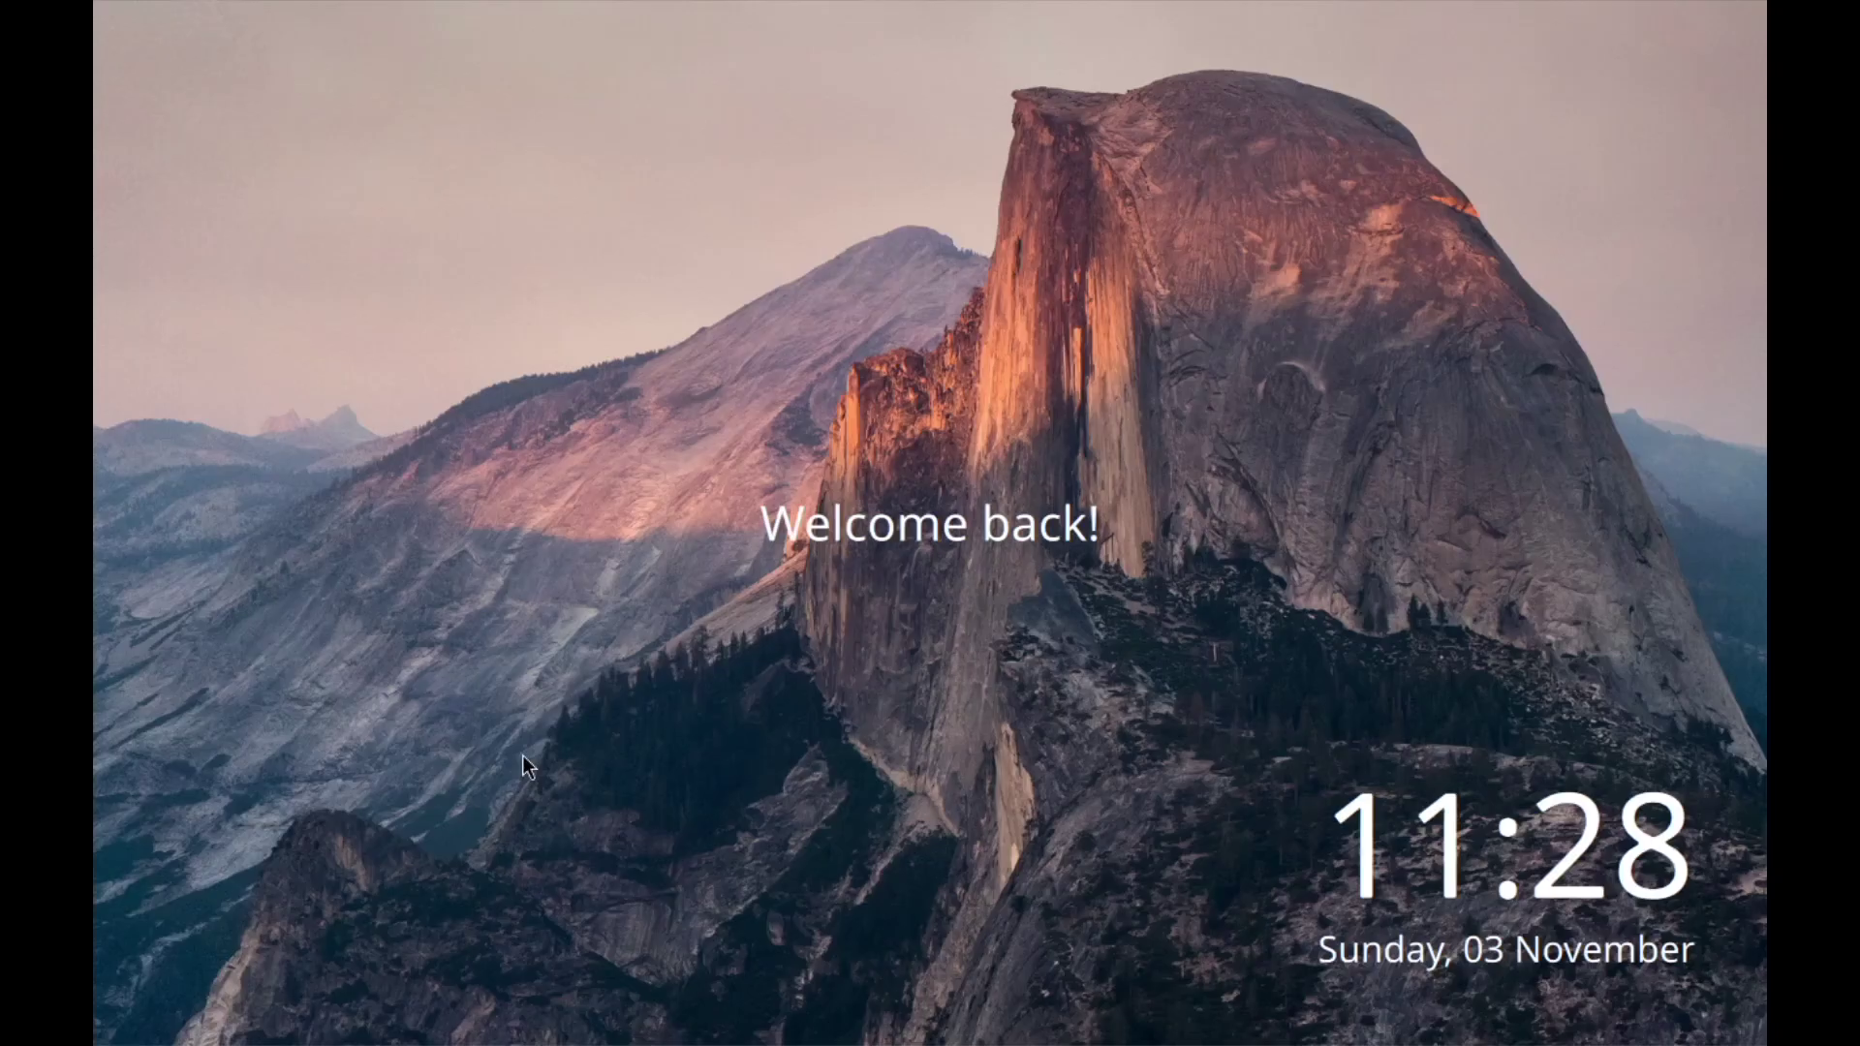
key(Return)
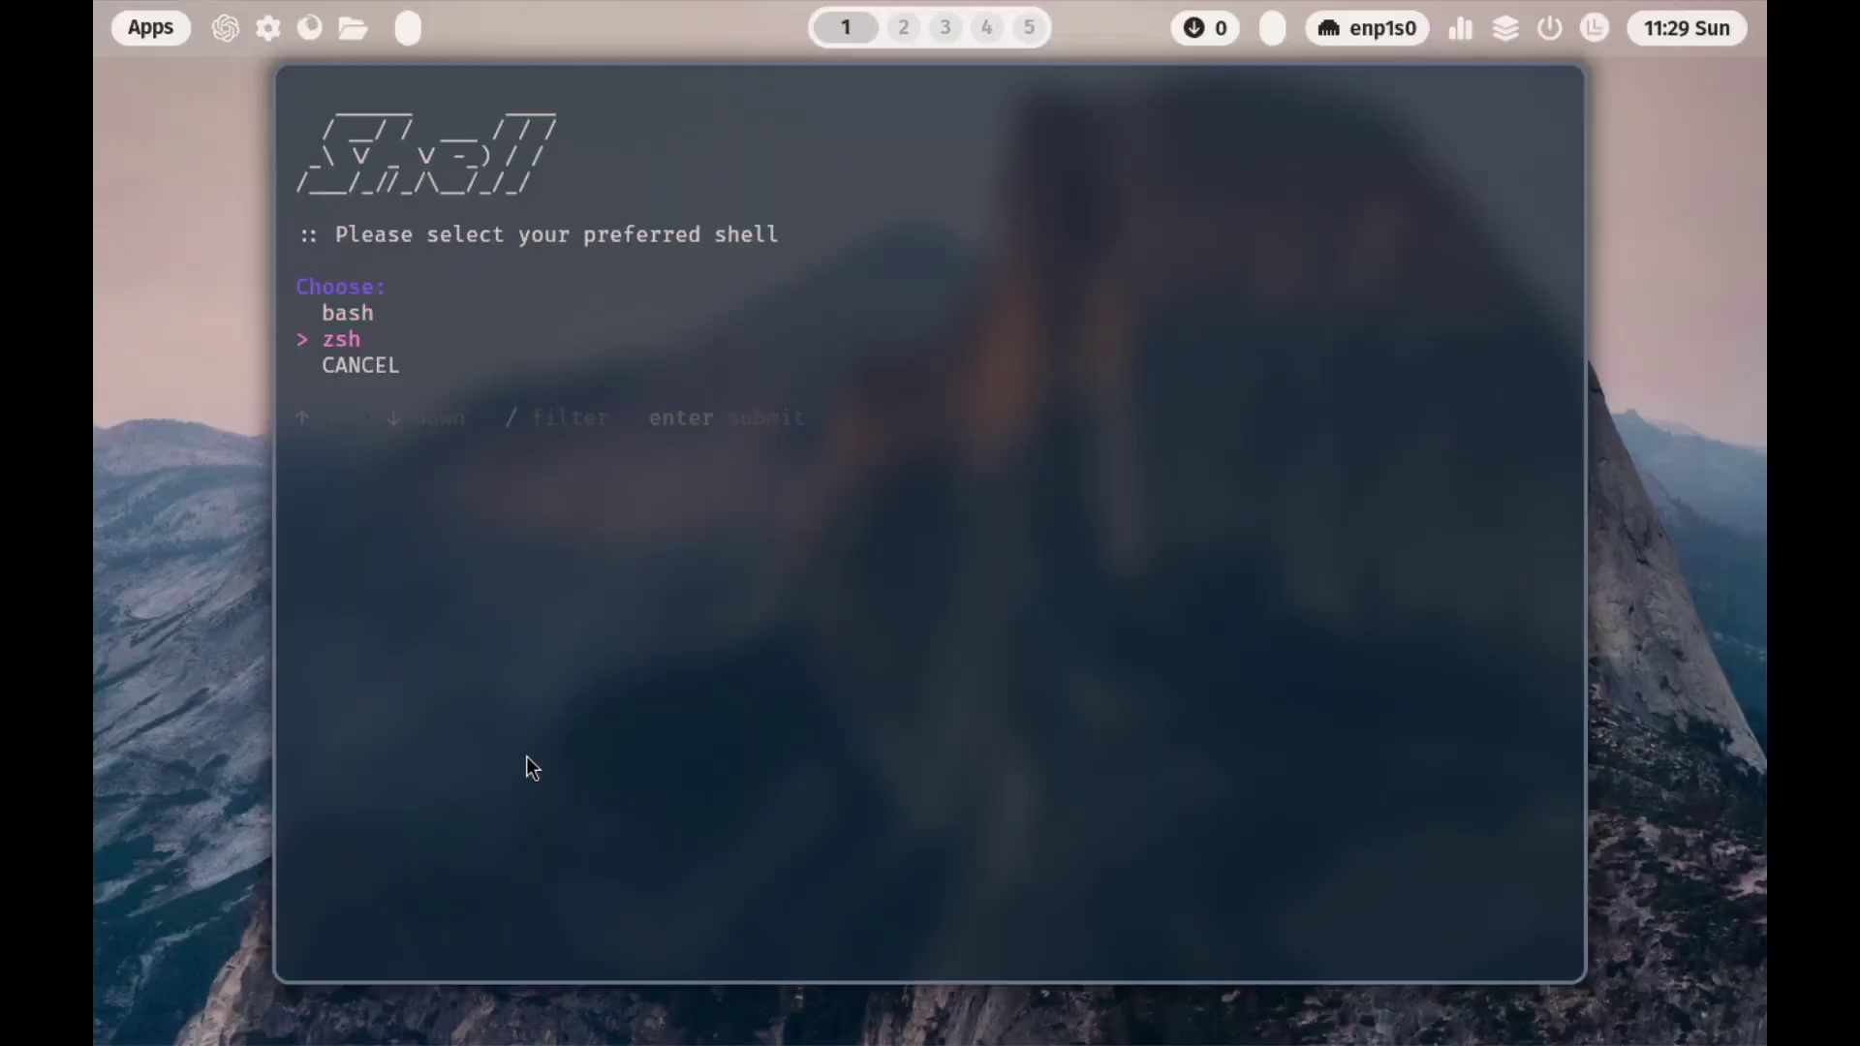
key(Return)
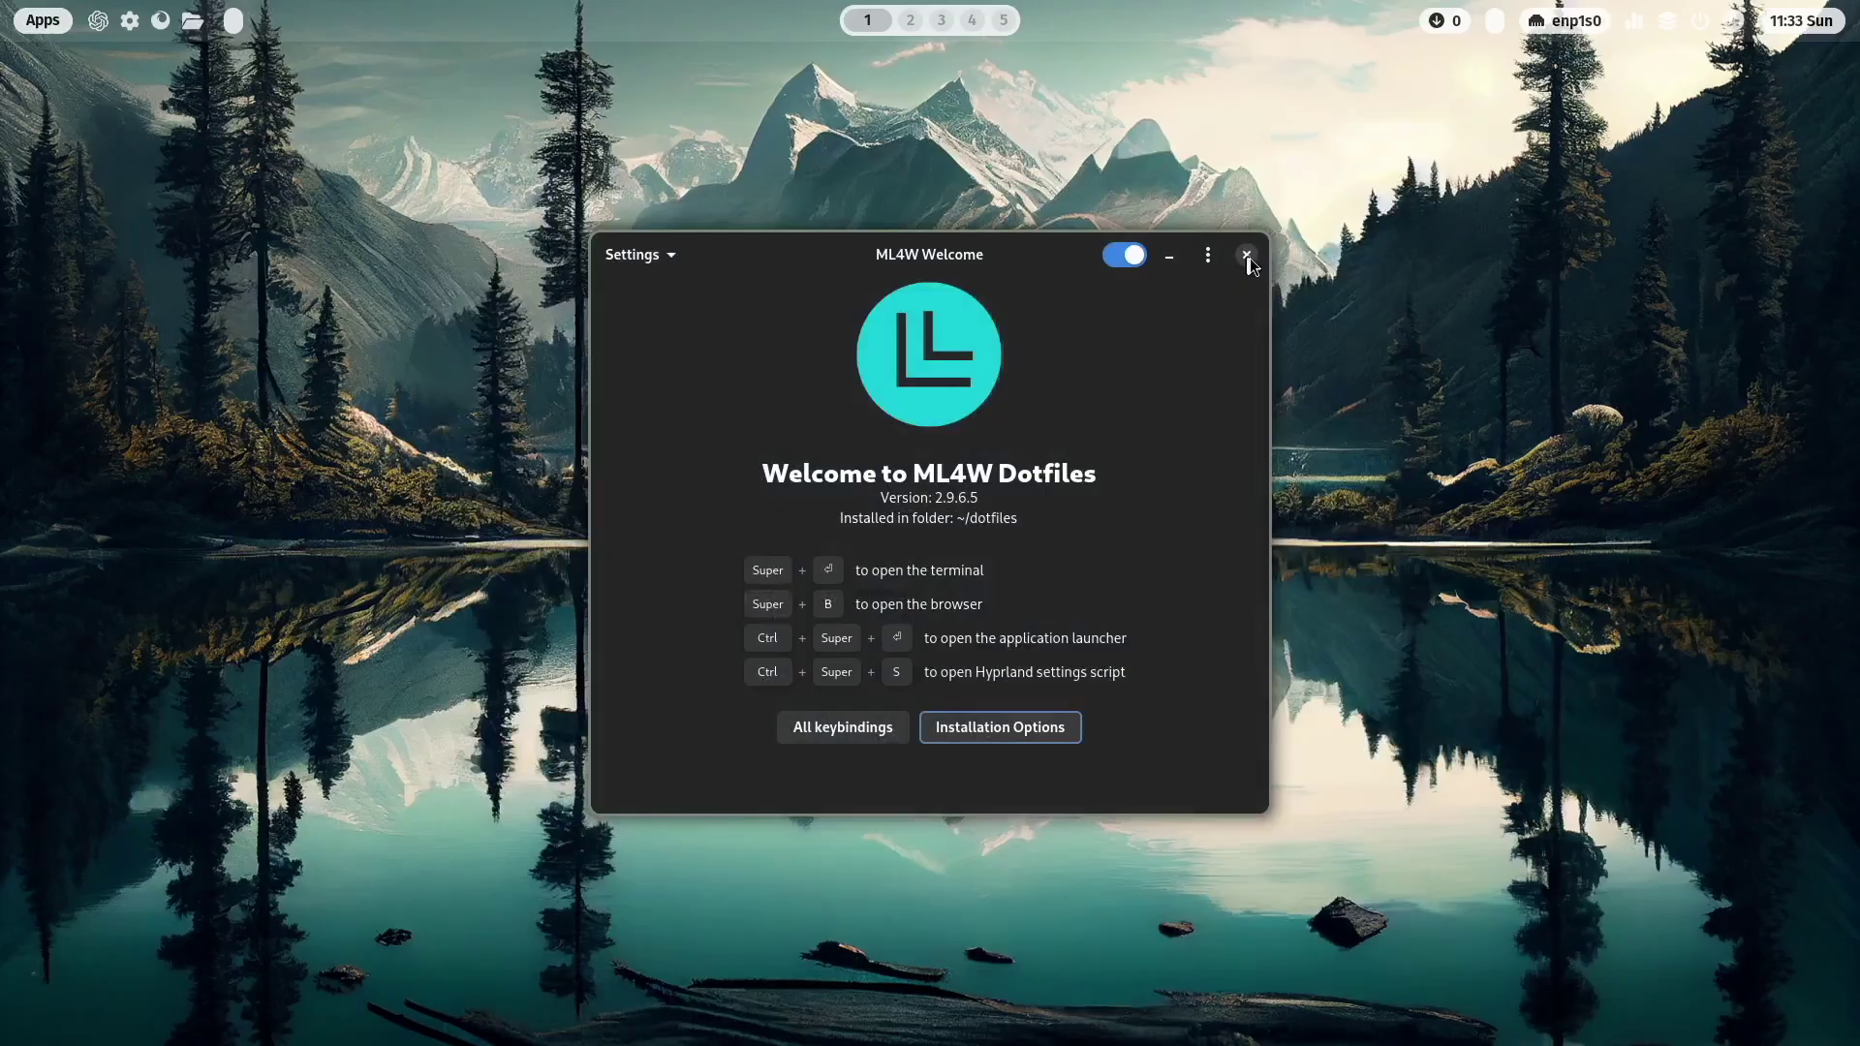
Step: Close the welcome window and open the file manager
click(1247, 256)
click(194, 27)
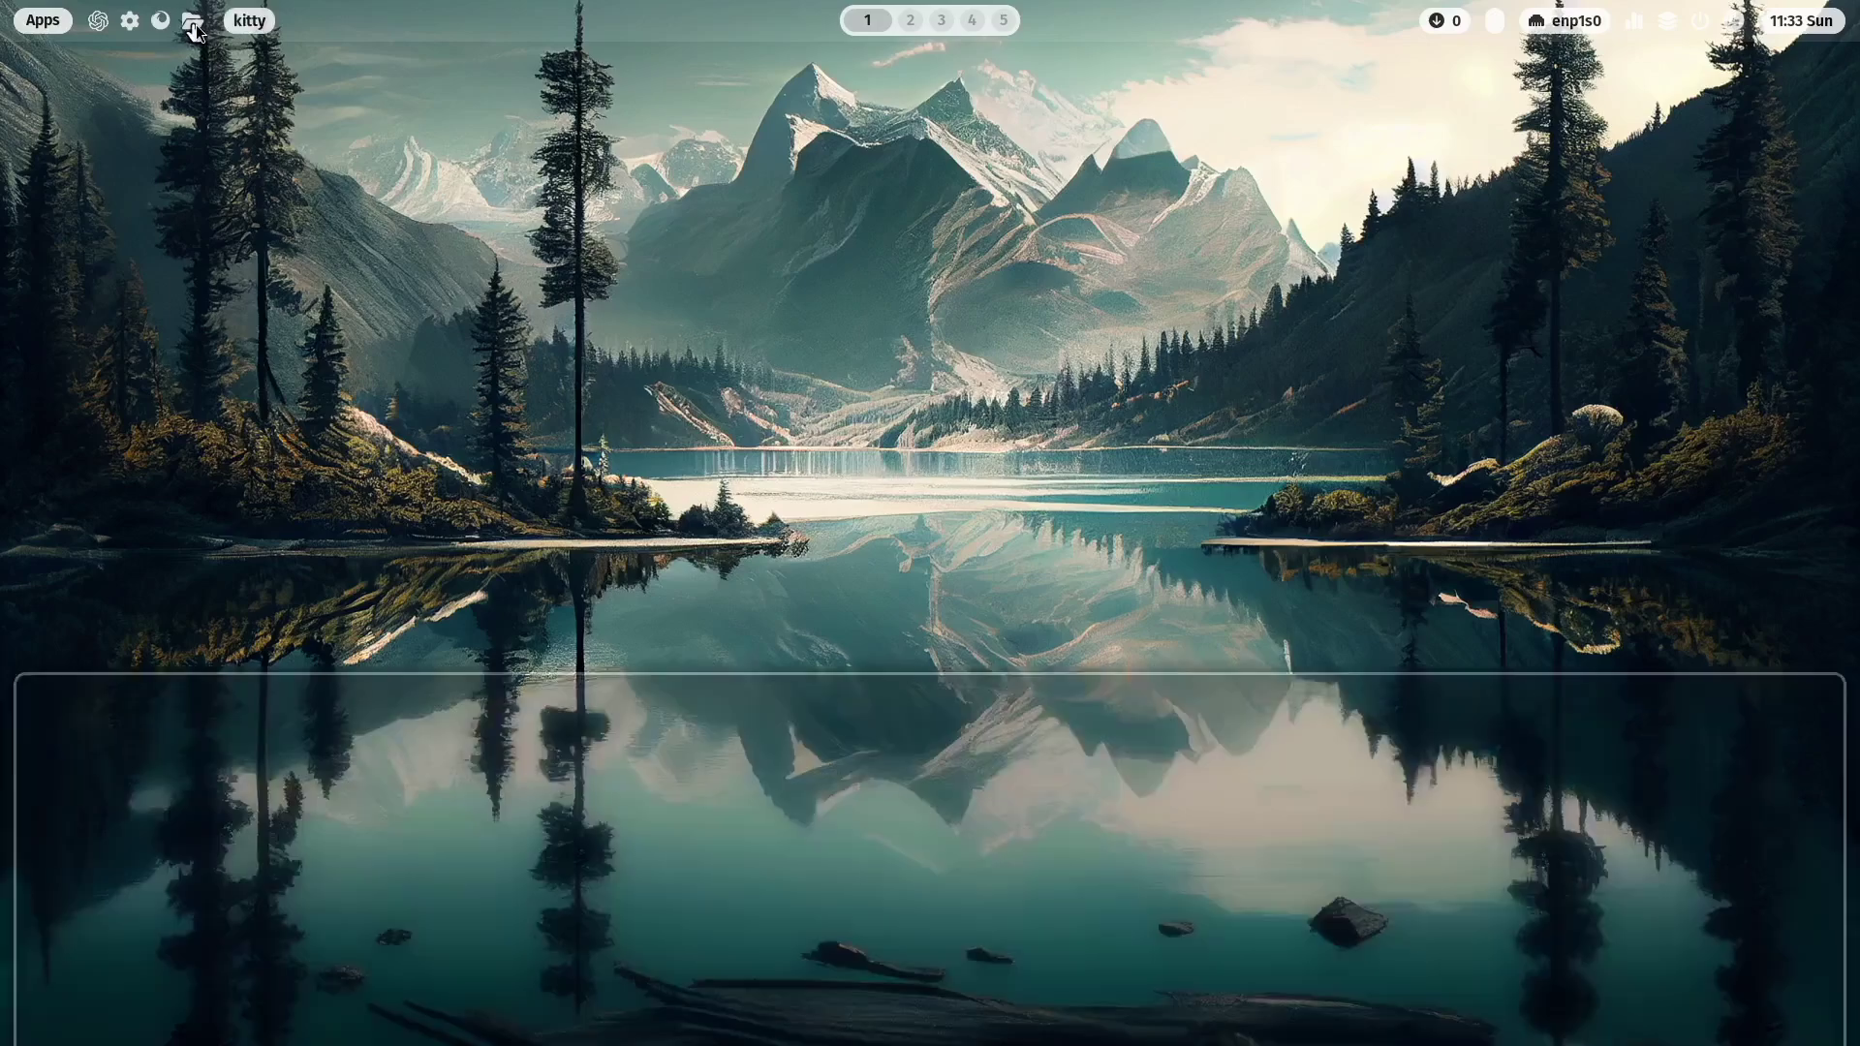
key(j)
key(j)
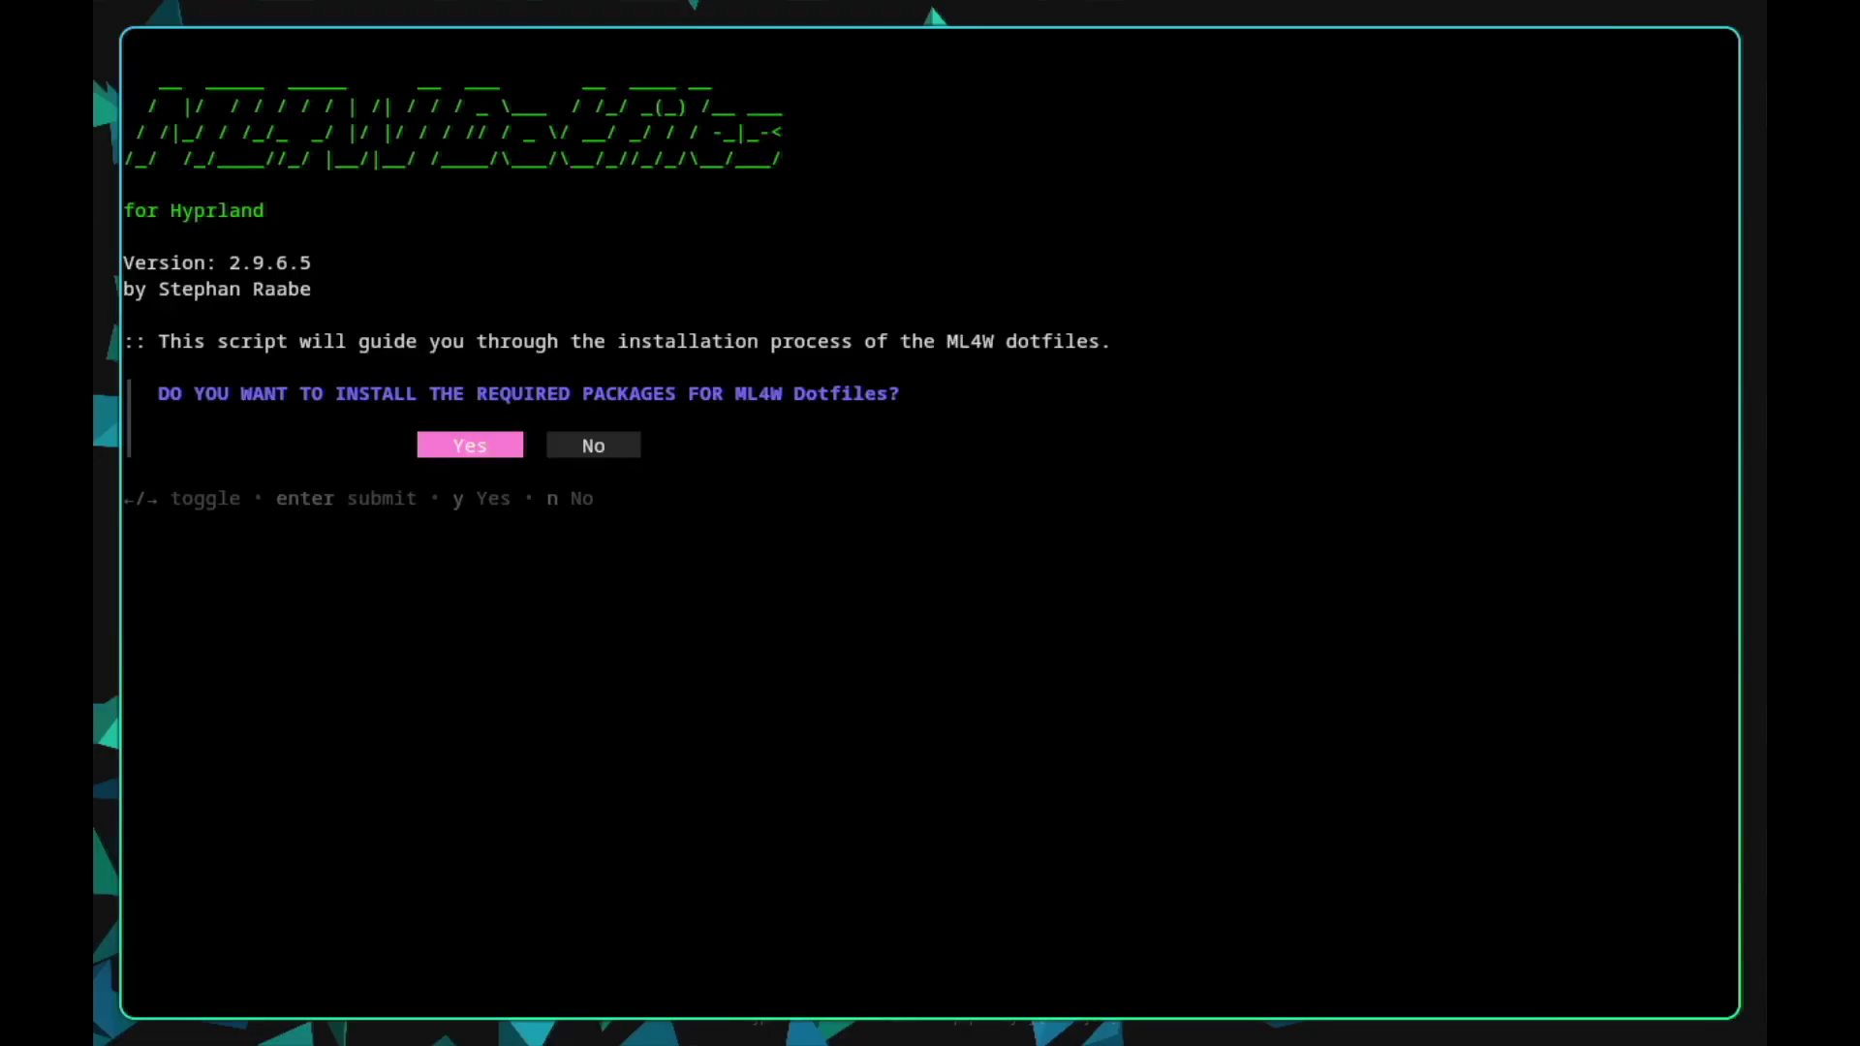
Step: Agree to install the required packages for the ML4W Dotfiles
key(Return)
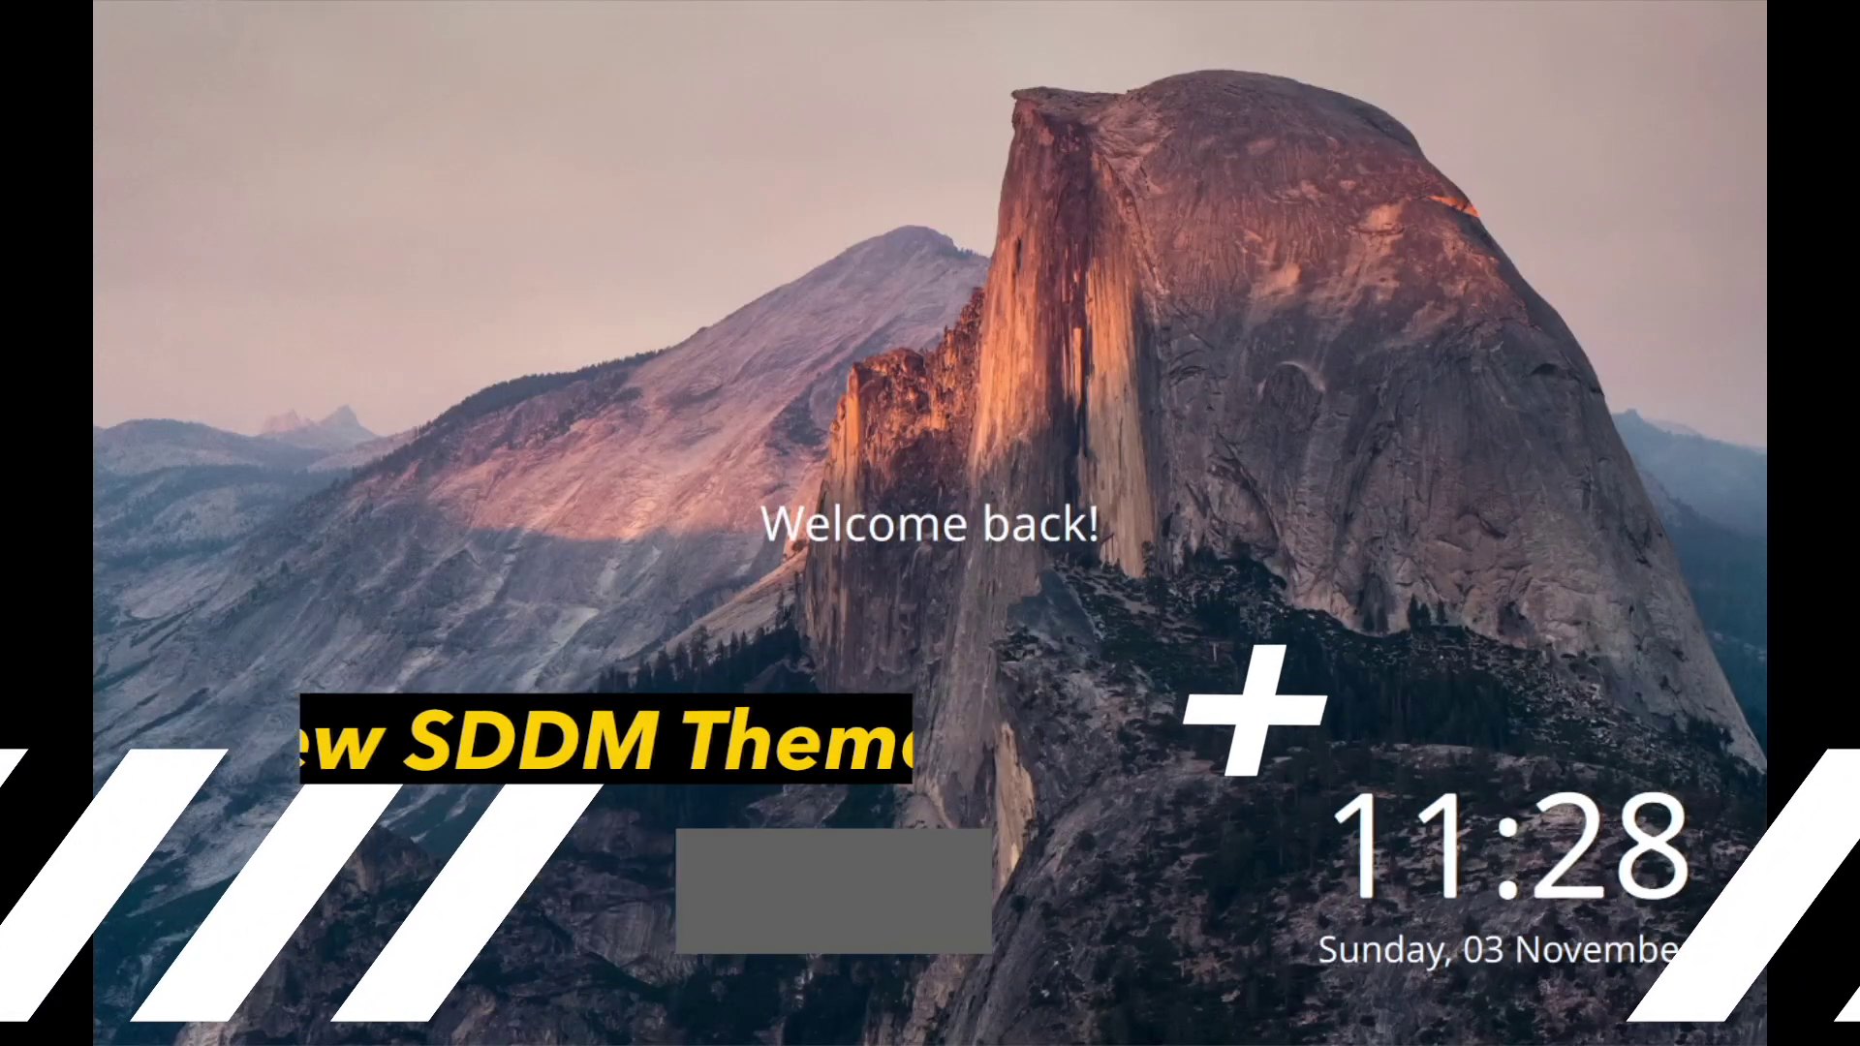
Step: Log in to the Hyprland session with the account password
key(Return)
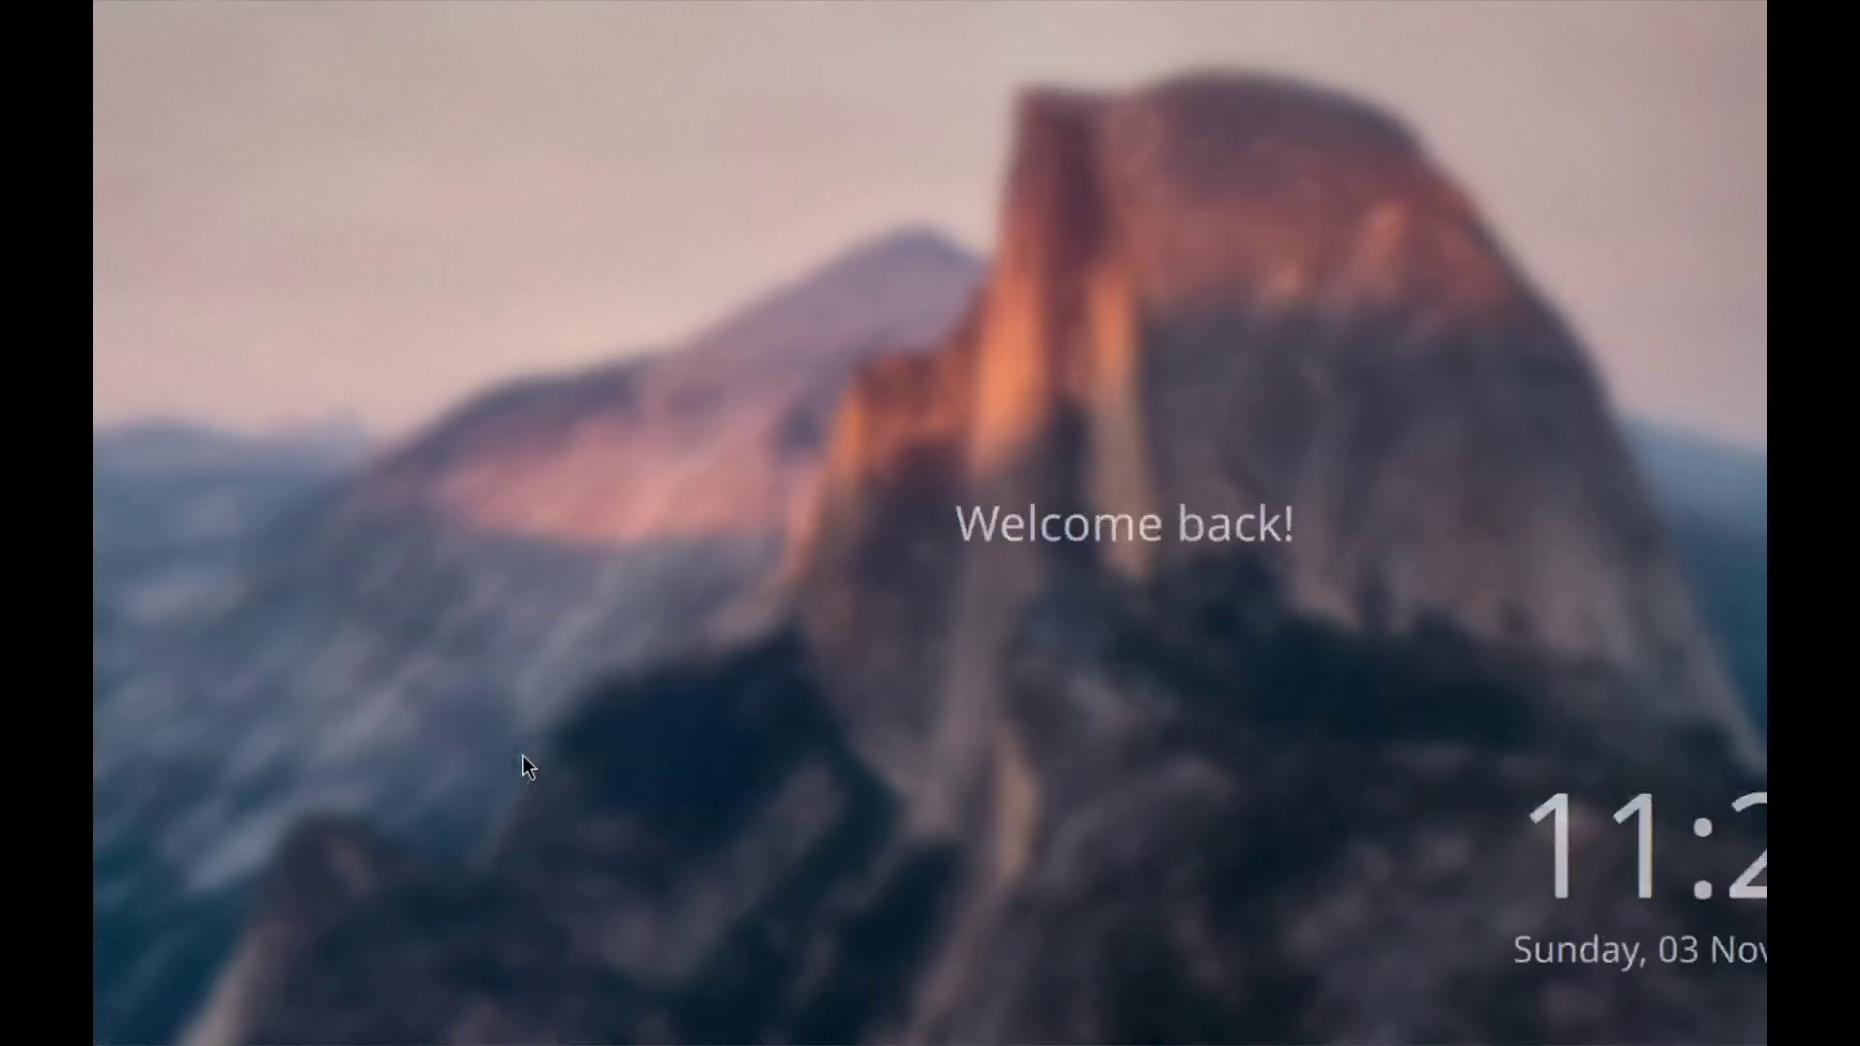
text(••••••)
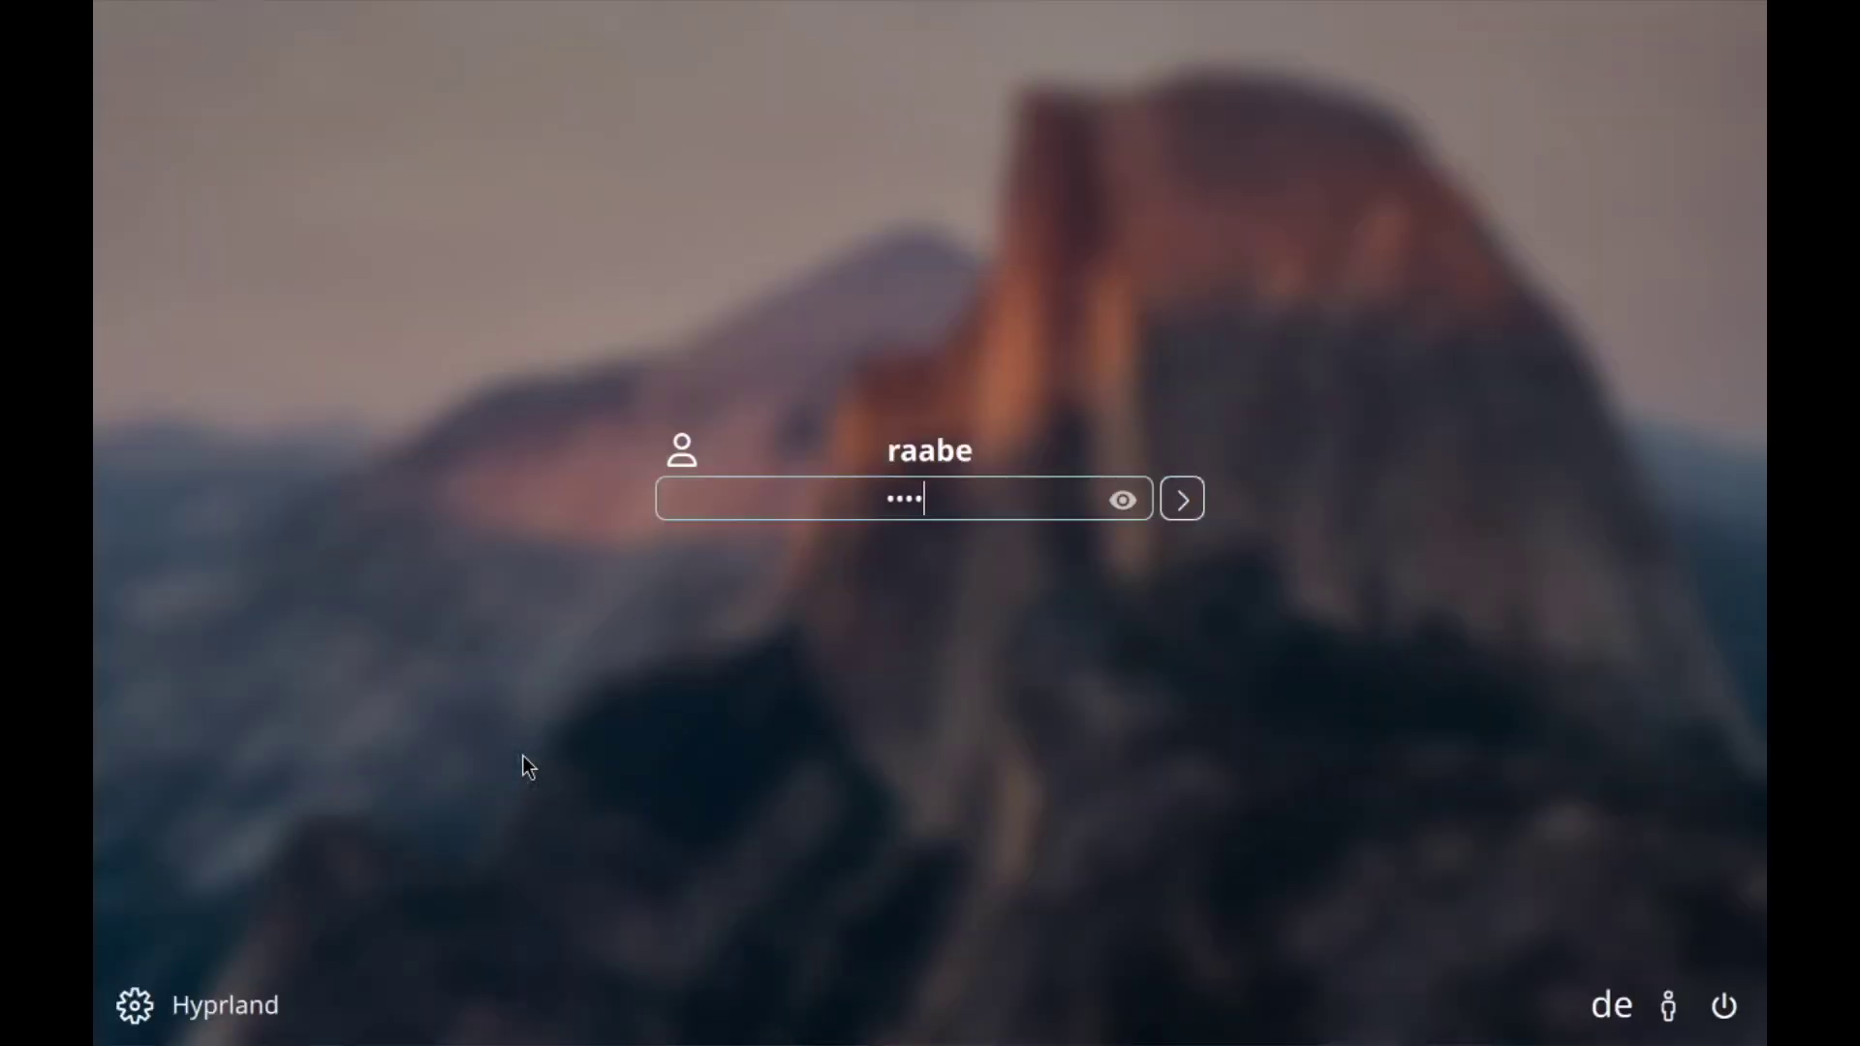
key(Return)
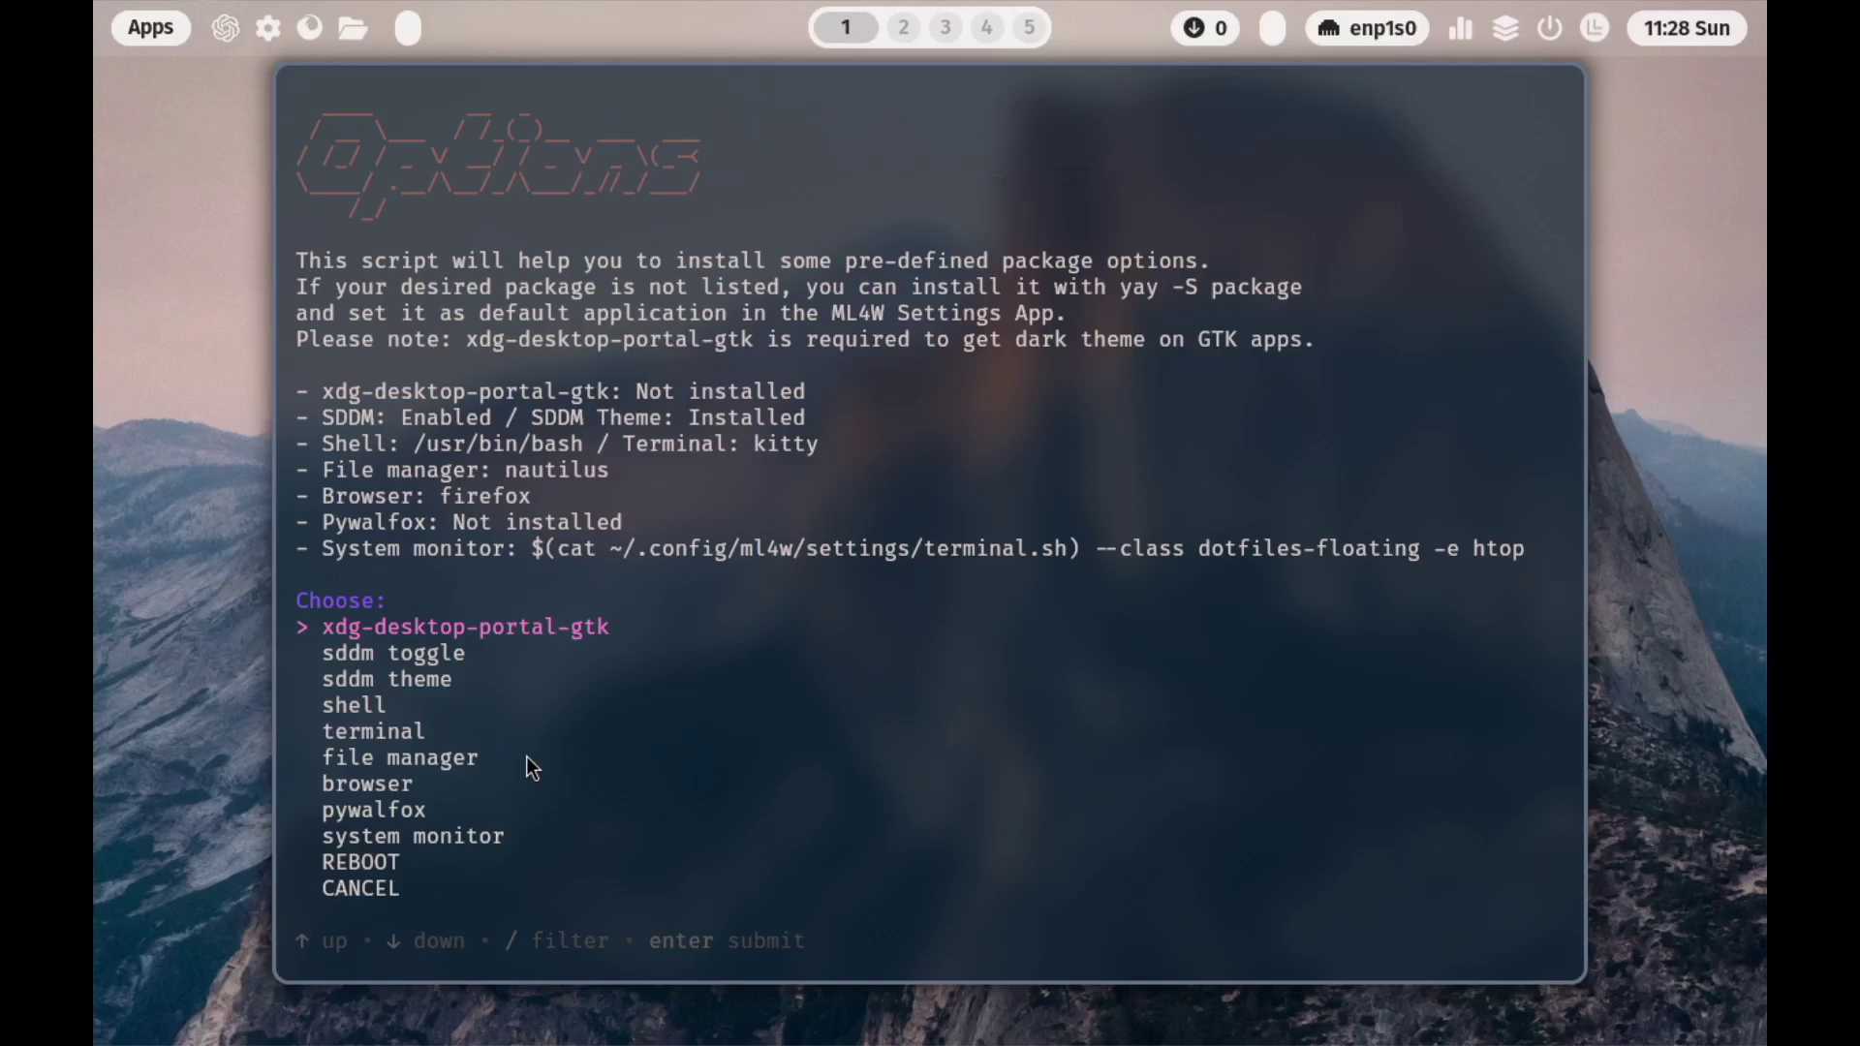
Step: Install the xdg-desktop-portal-gtk package from the predefined package options
key(Down)
key(Up)
key(Return)
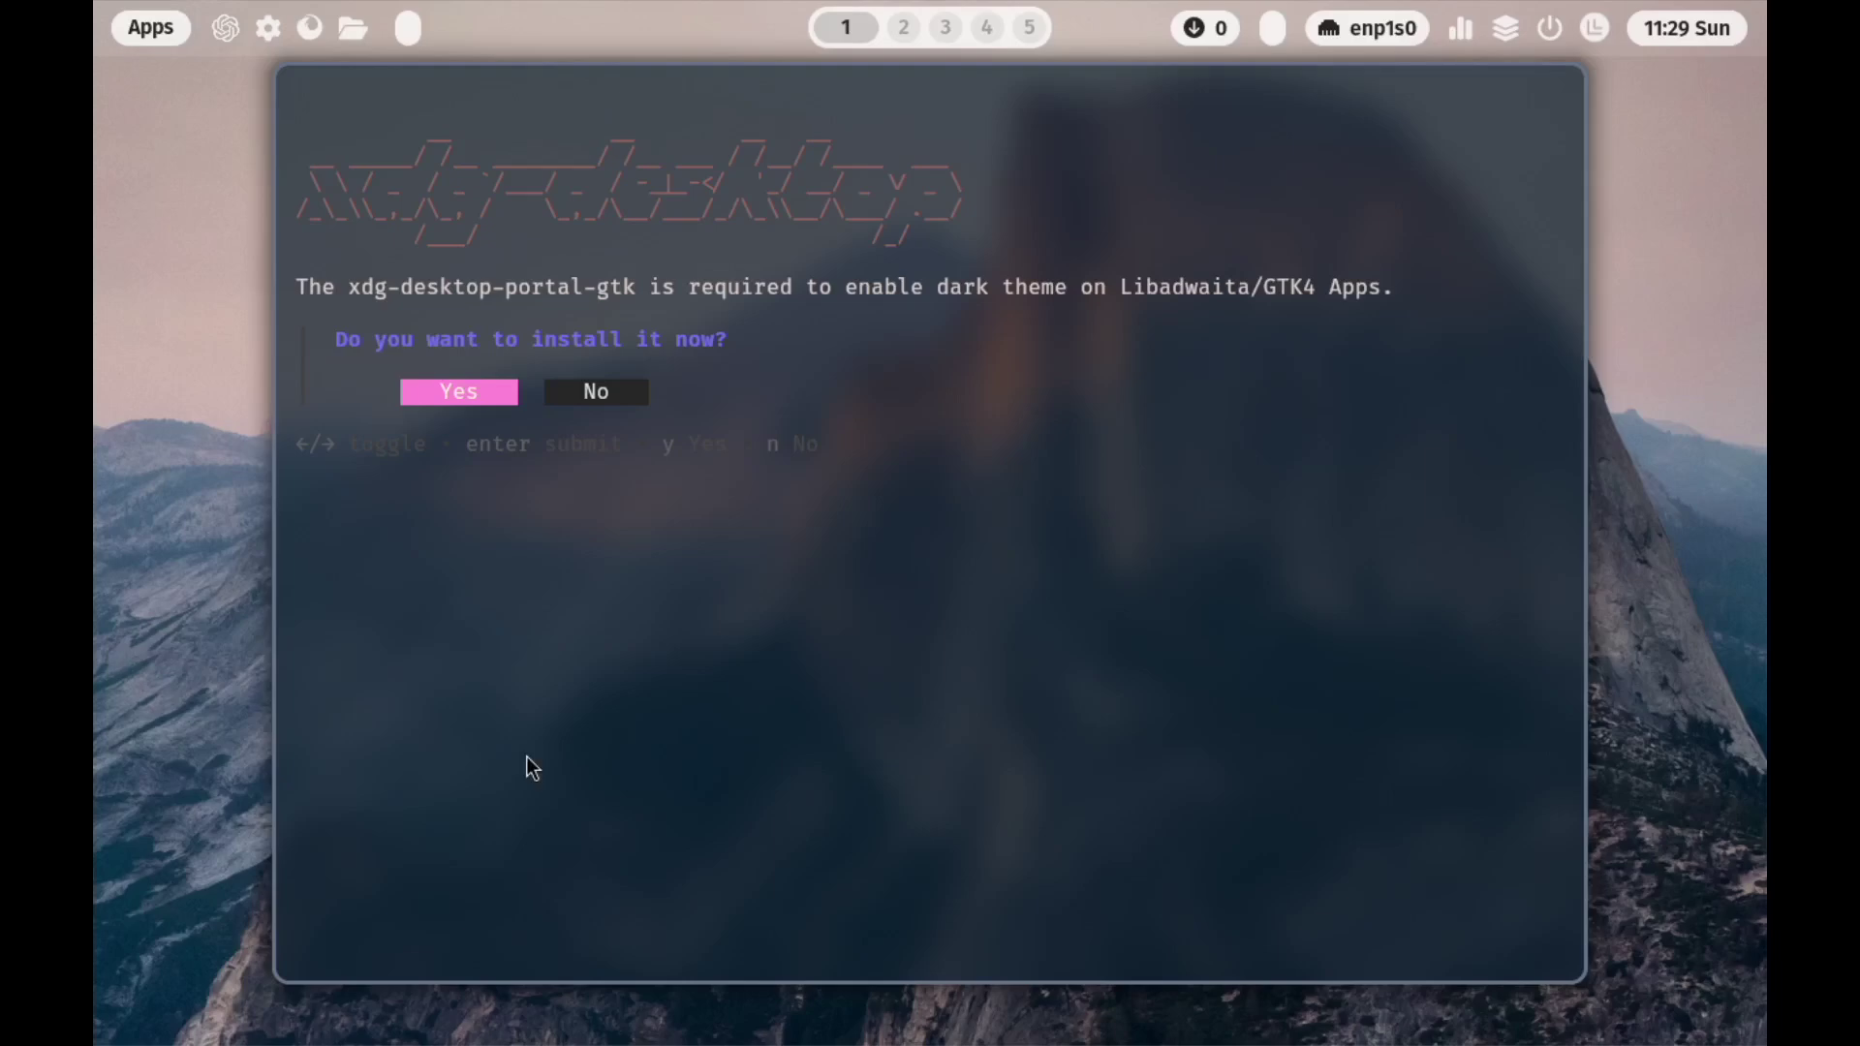
key(Return)
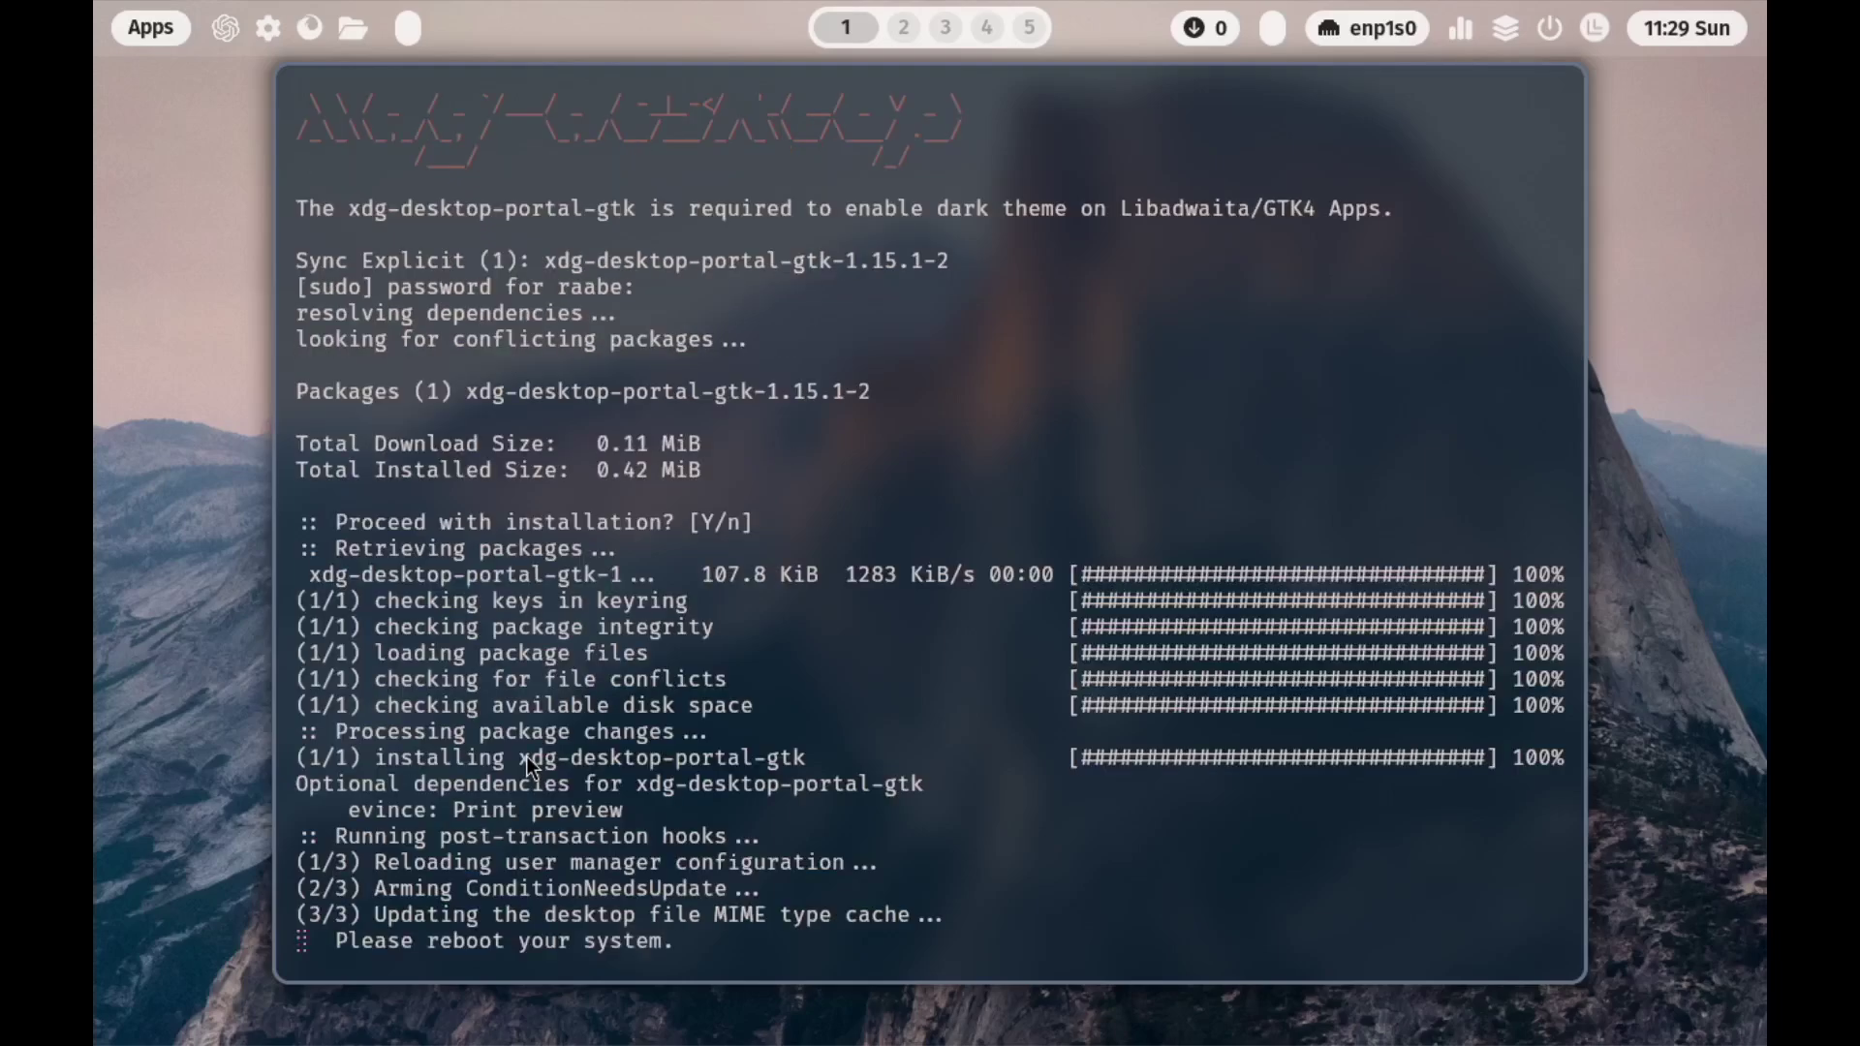
Step: Choose zsh as the preferred shell and exit the package options script
key(Return)
key(Down)
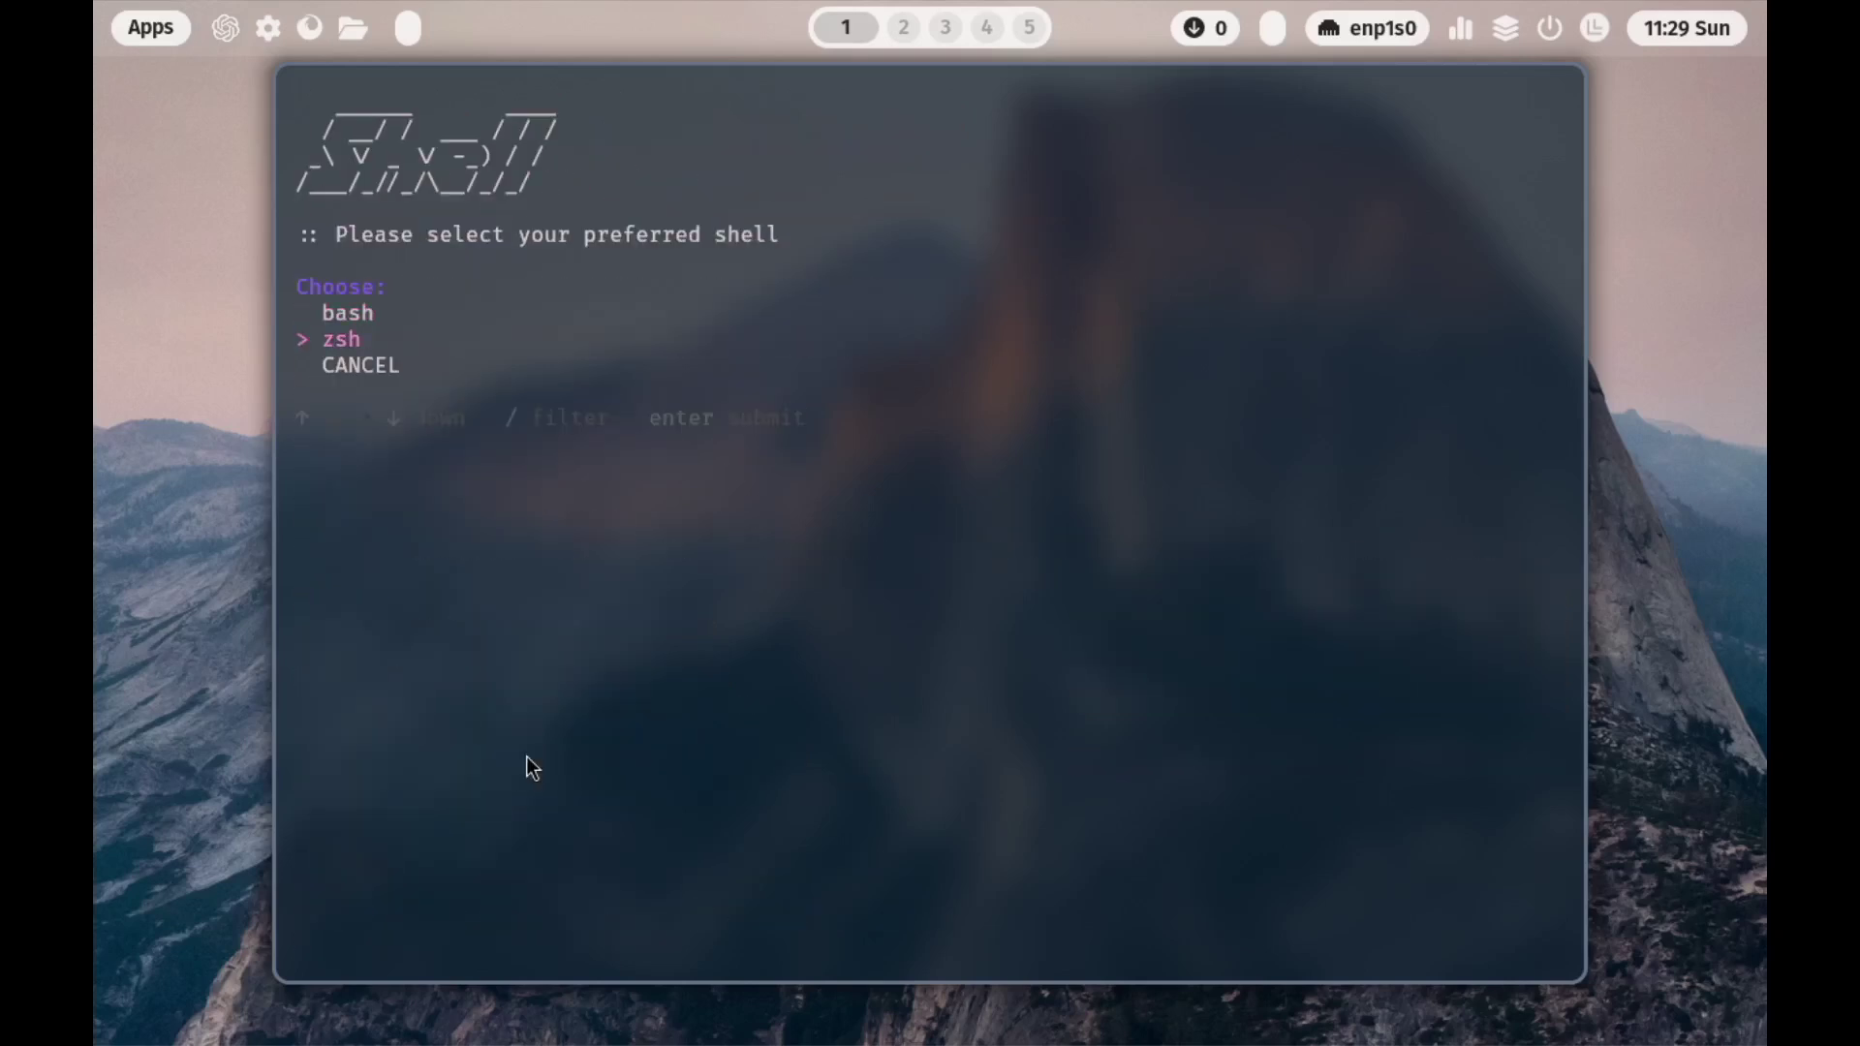
key(Return)
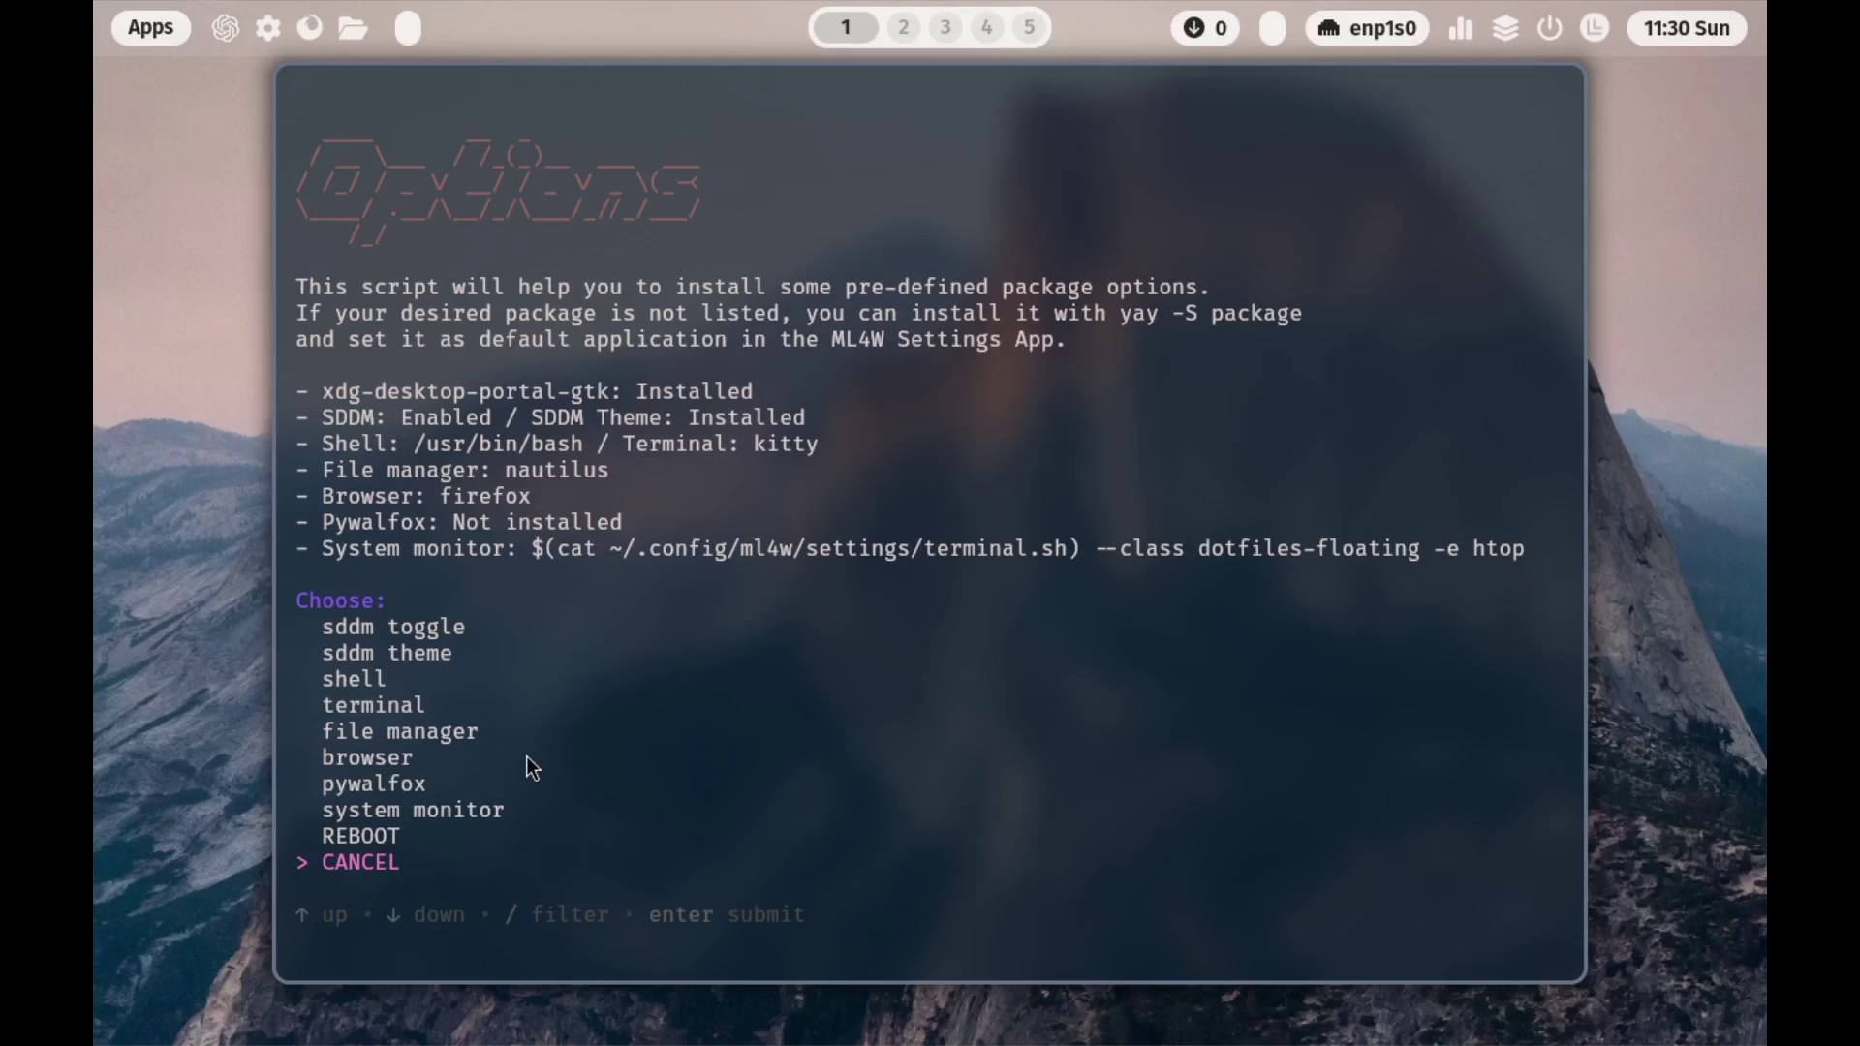
key(Return)
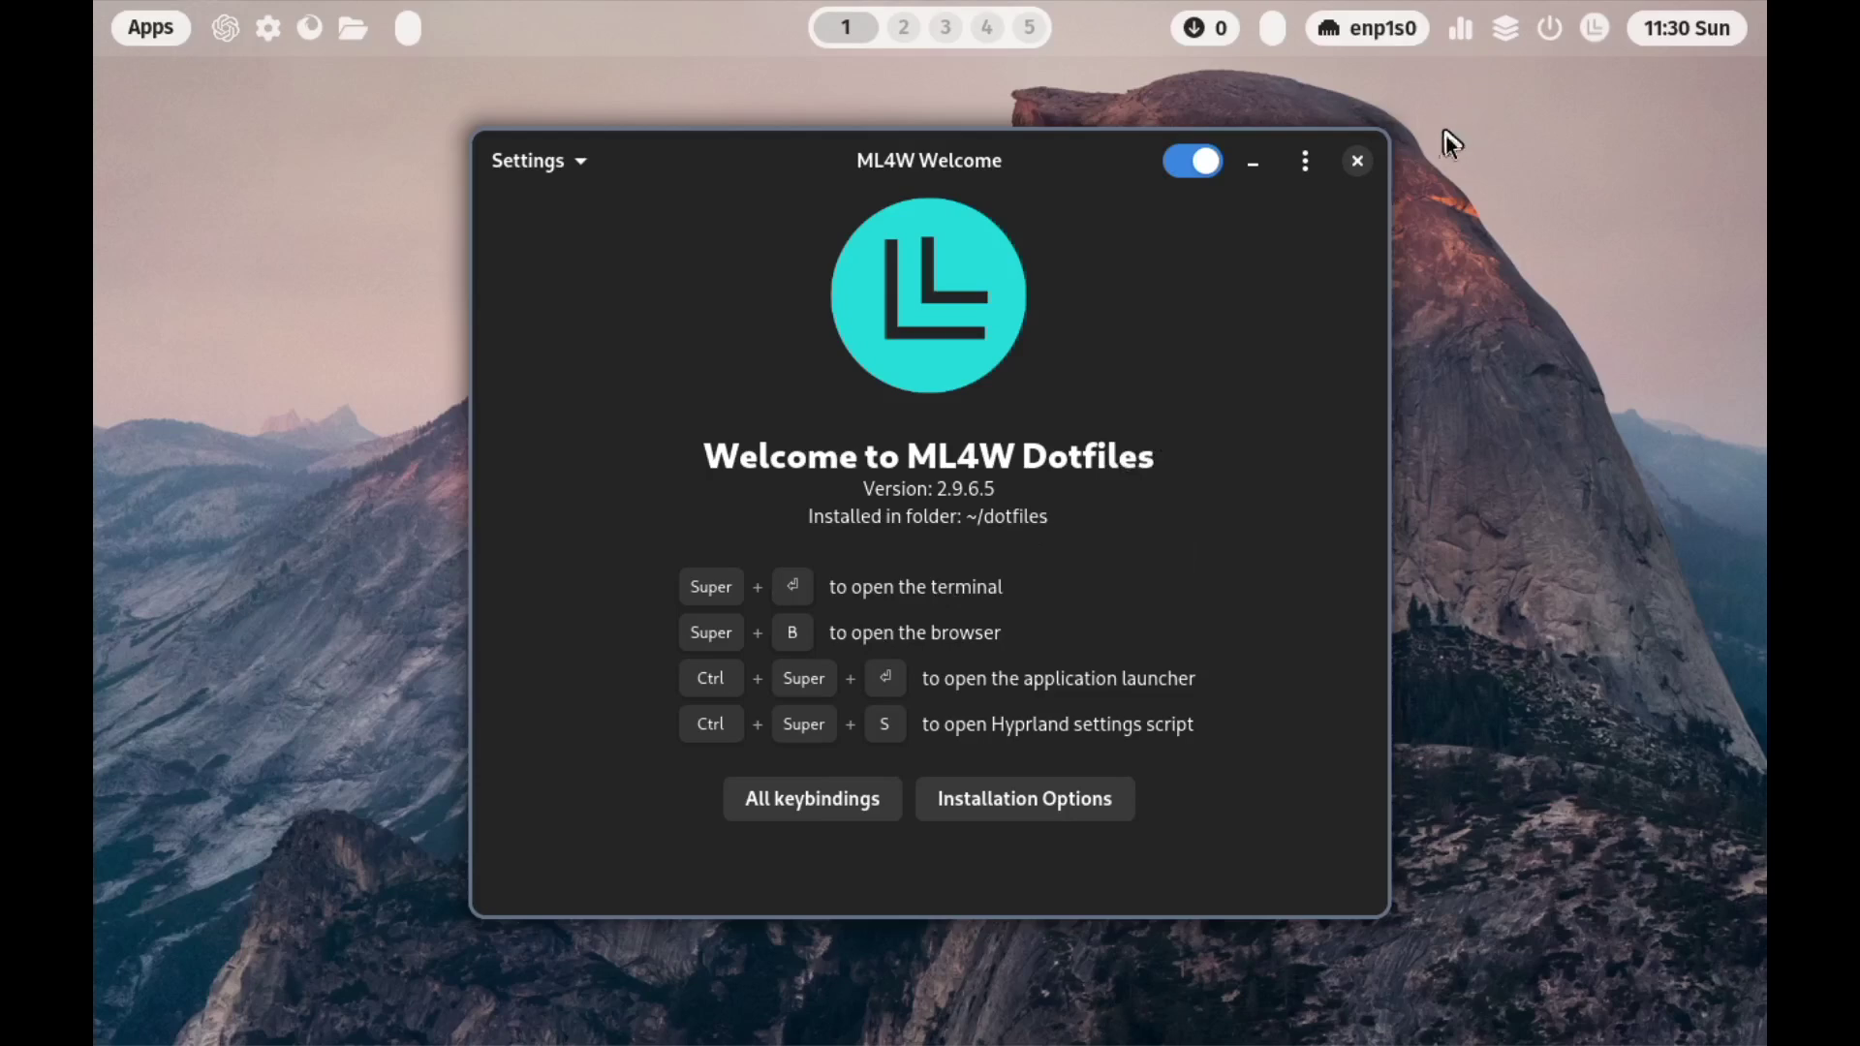
Step: Set the monitor variation to 1920x1080.conf in the ML4W Settings App's system settings, and close the settings and welcome windows
click(1597, 33)
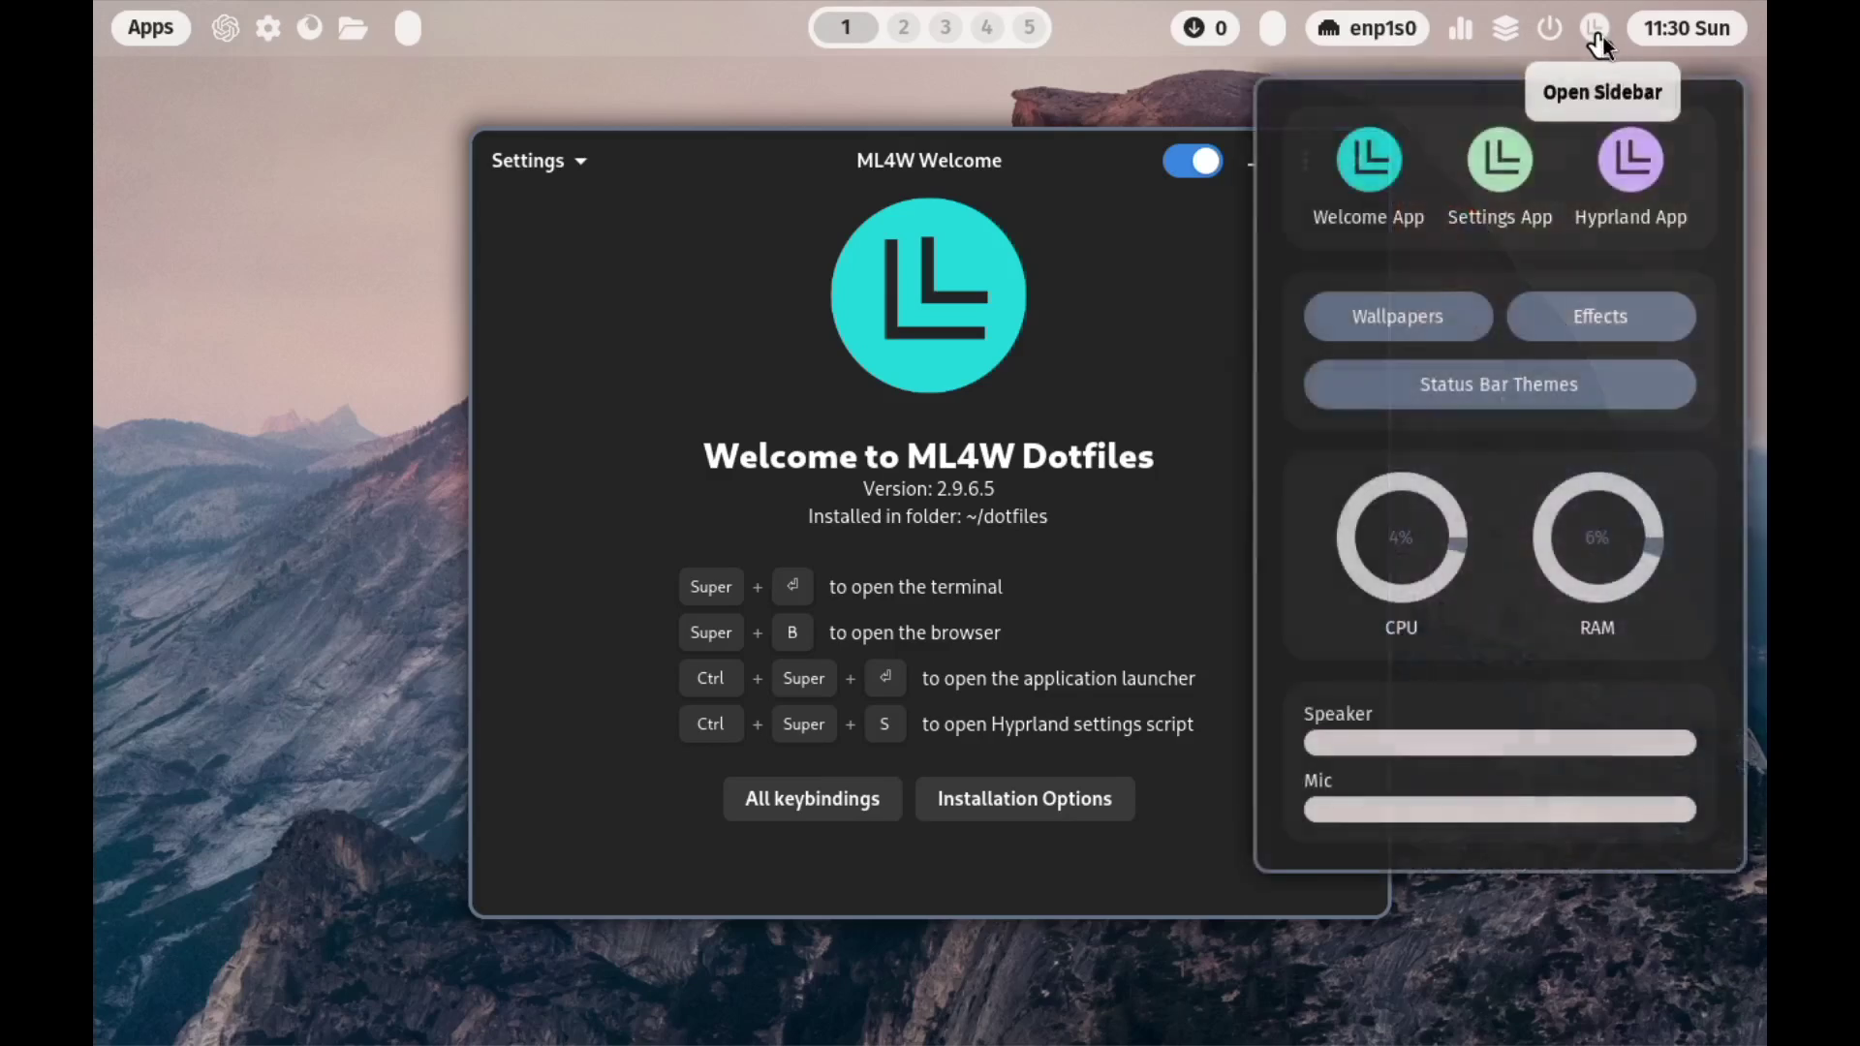
click(1512, 165)
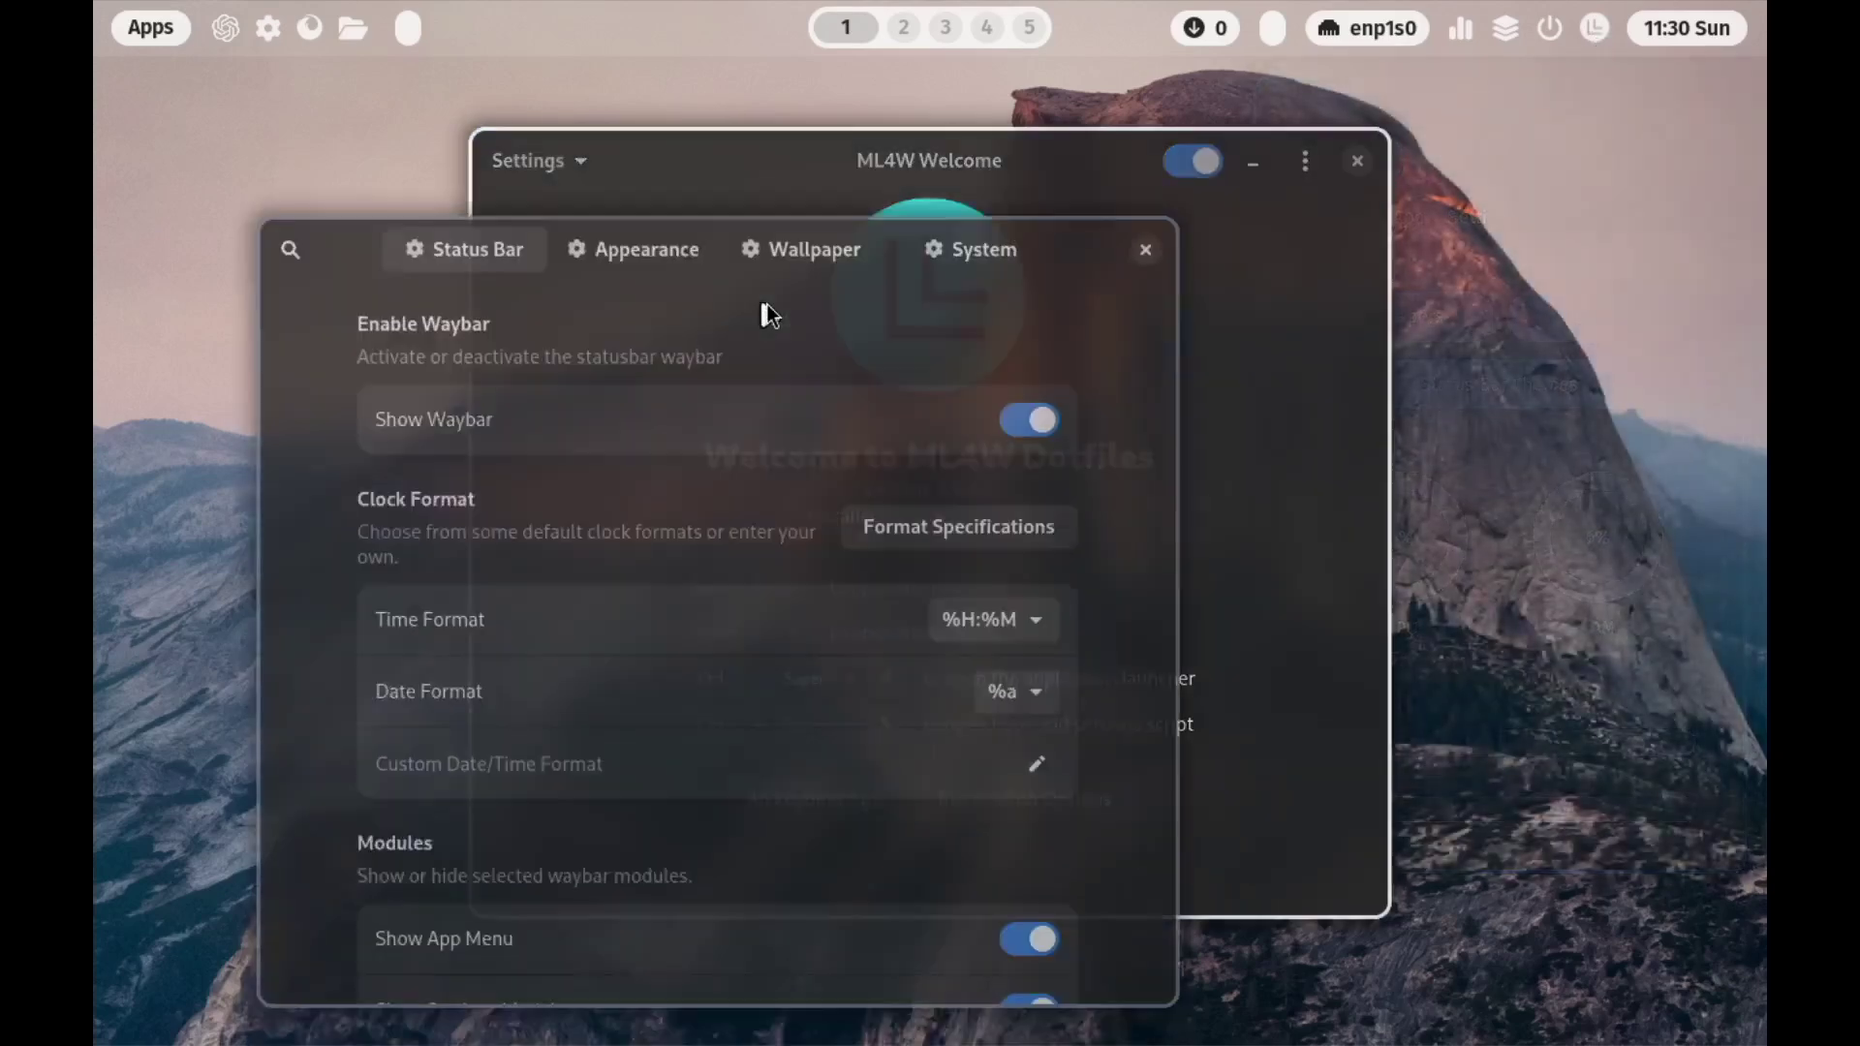
click(1004, 248)
scroll(1138, 390, down, 15)
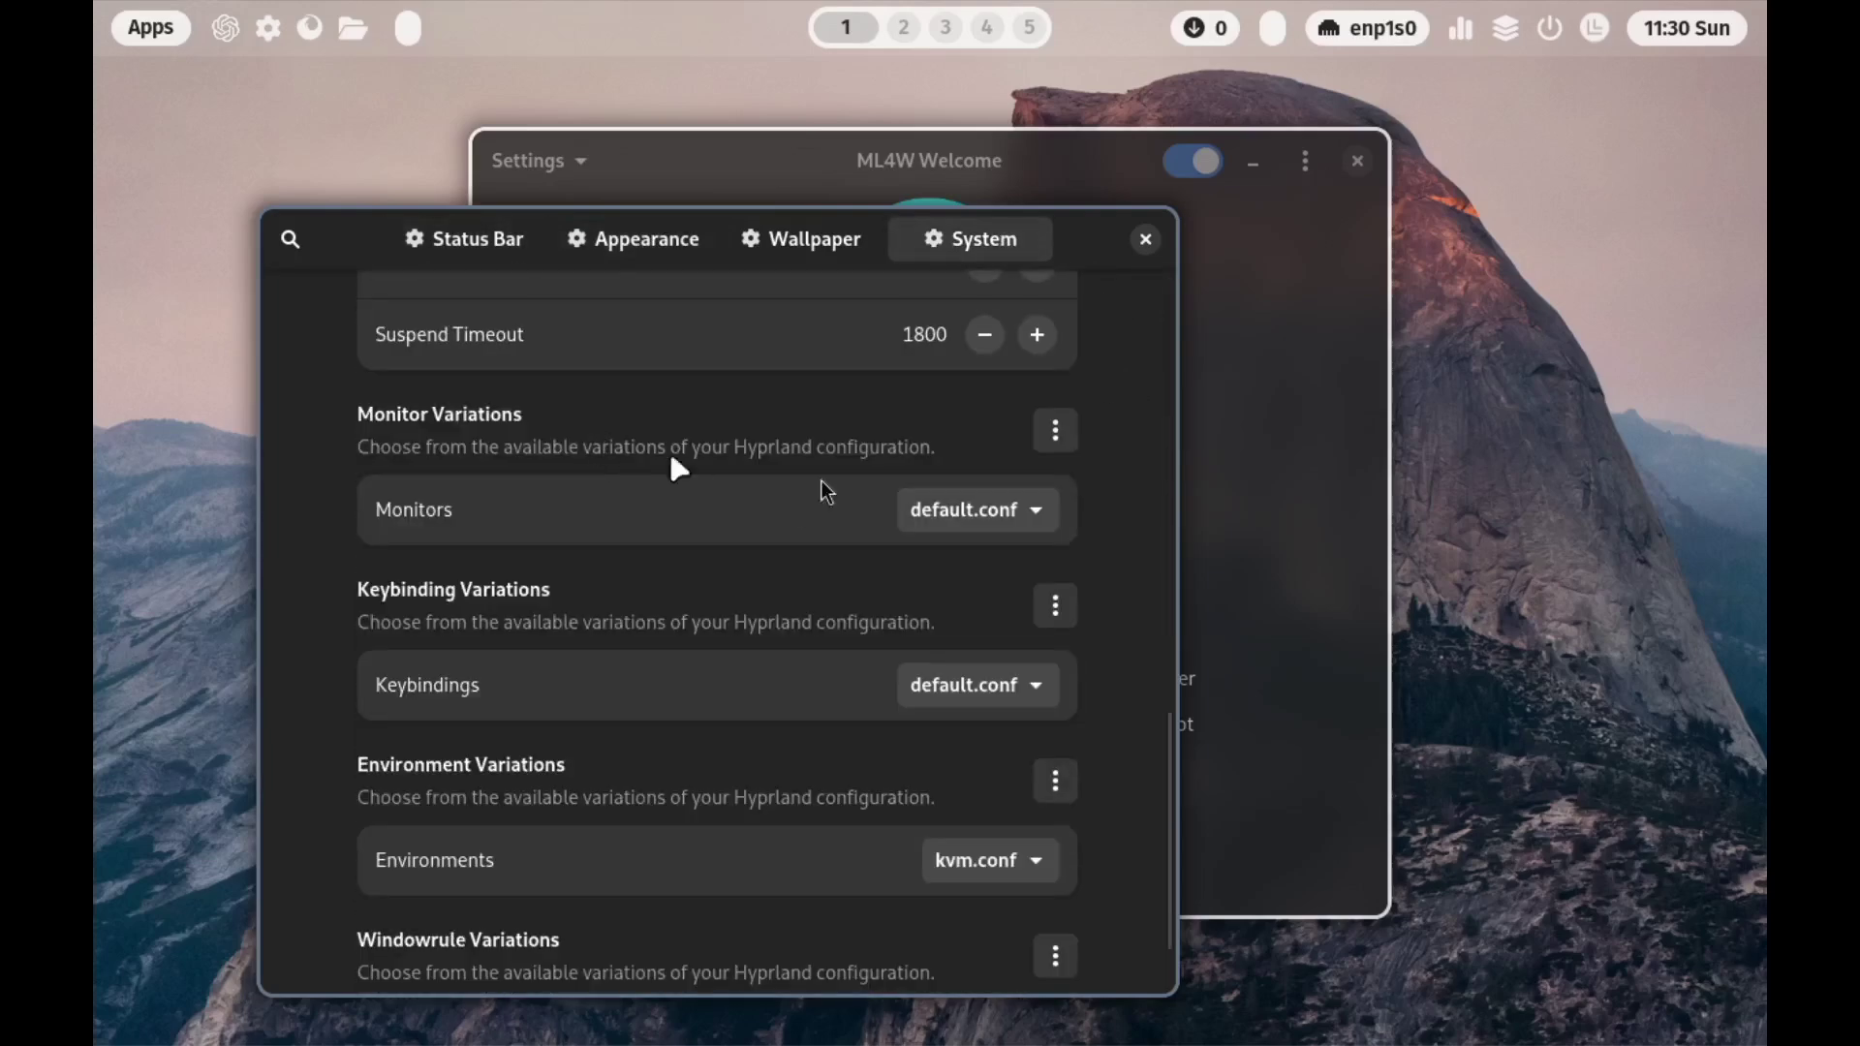
click(1006, 514)
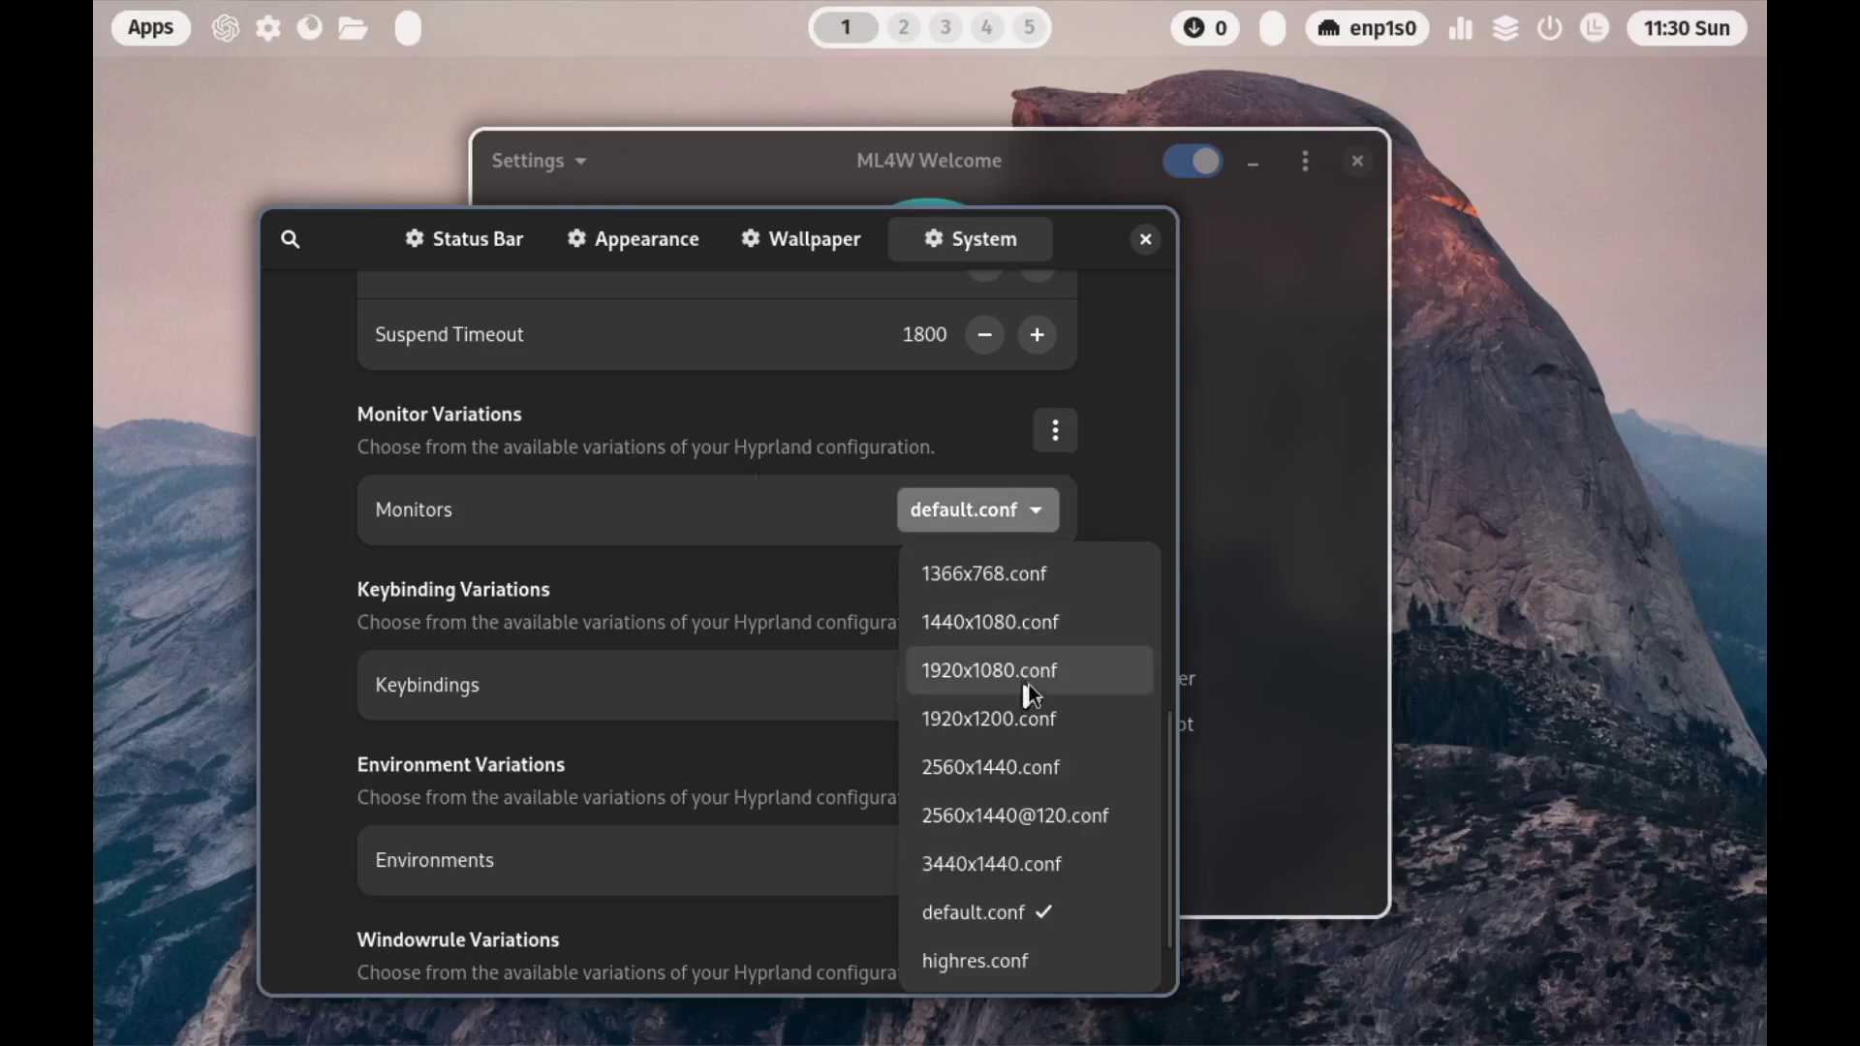
click(1059, 685)
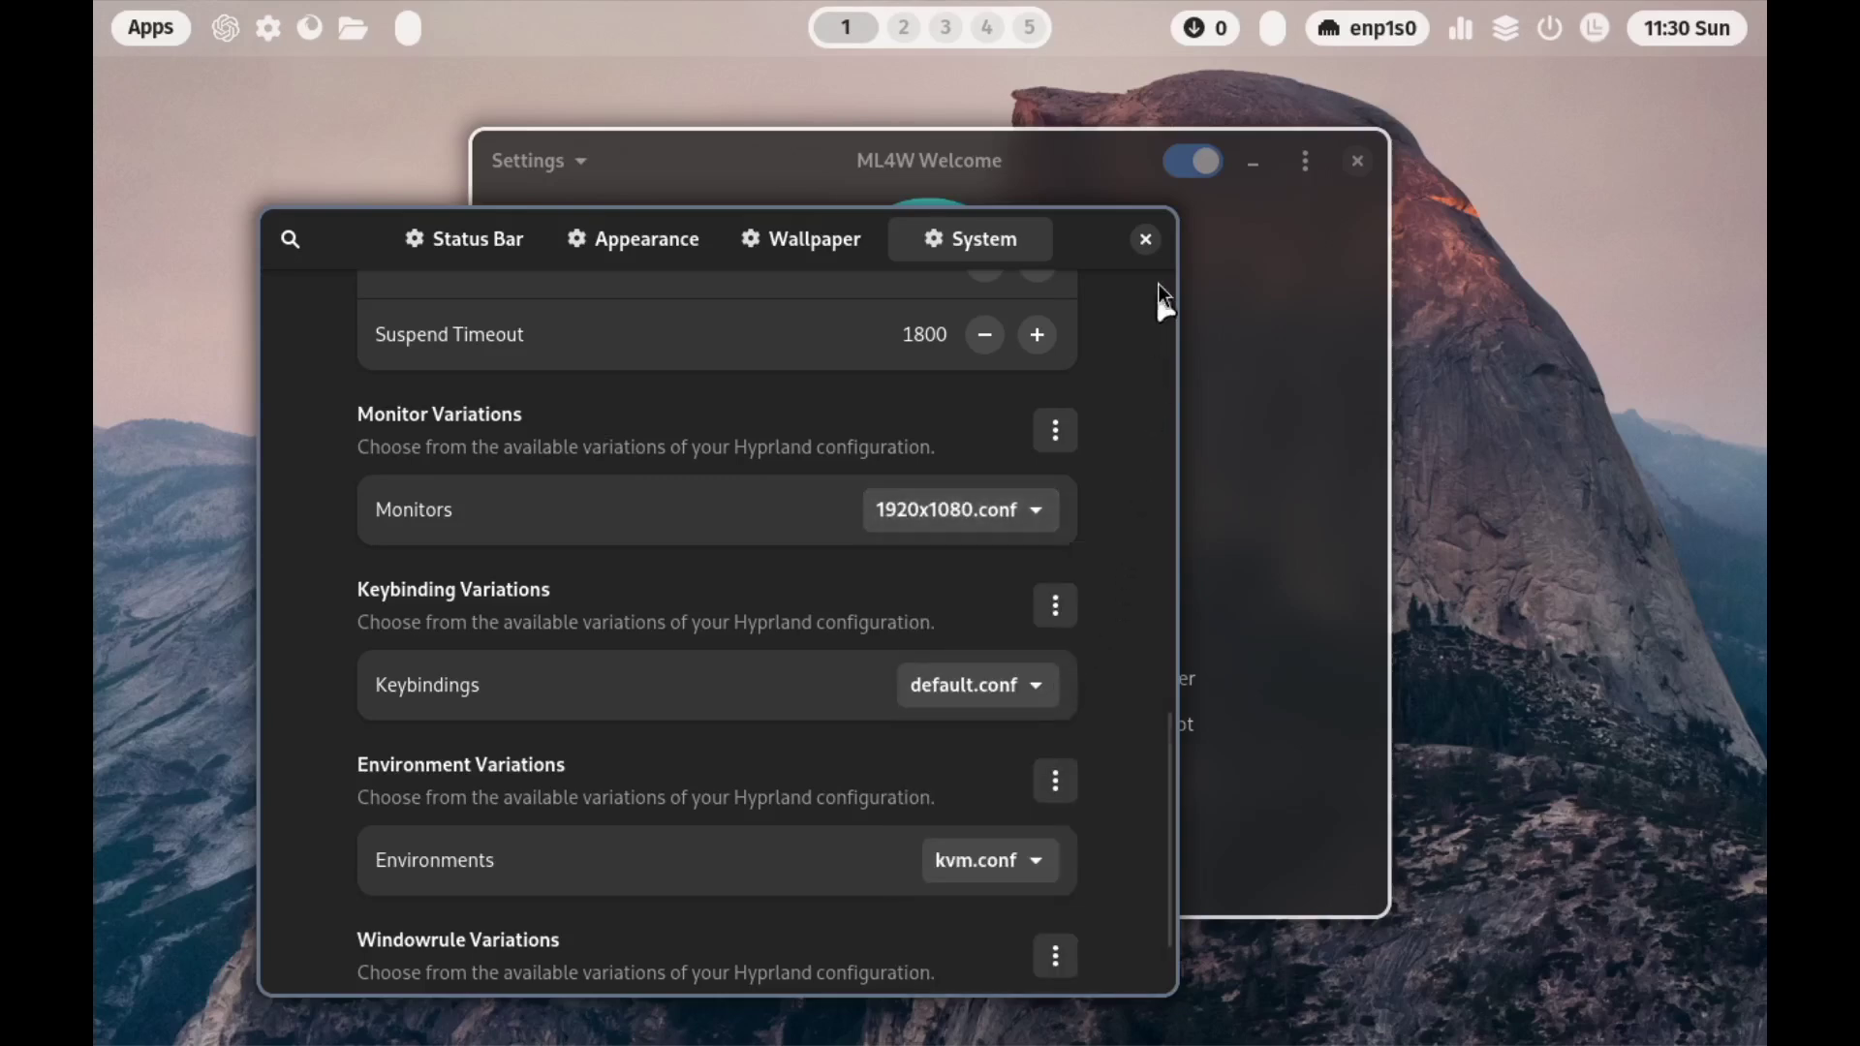
click(1146, 240)
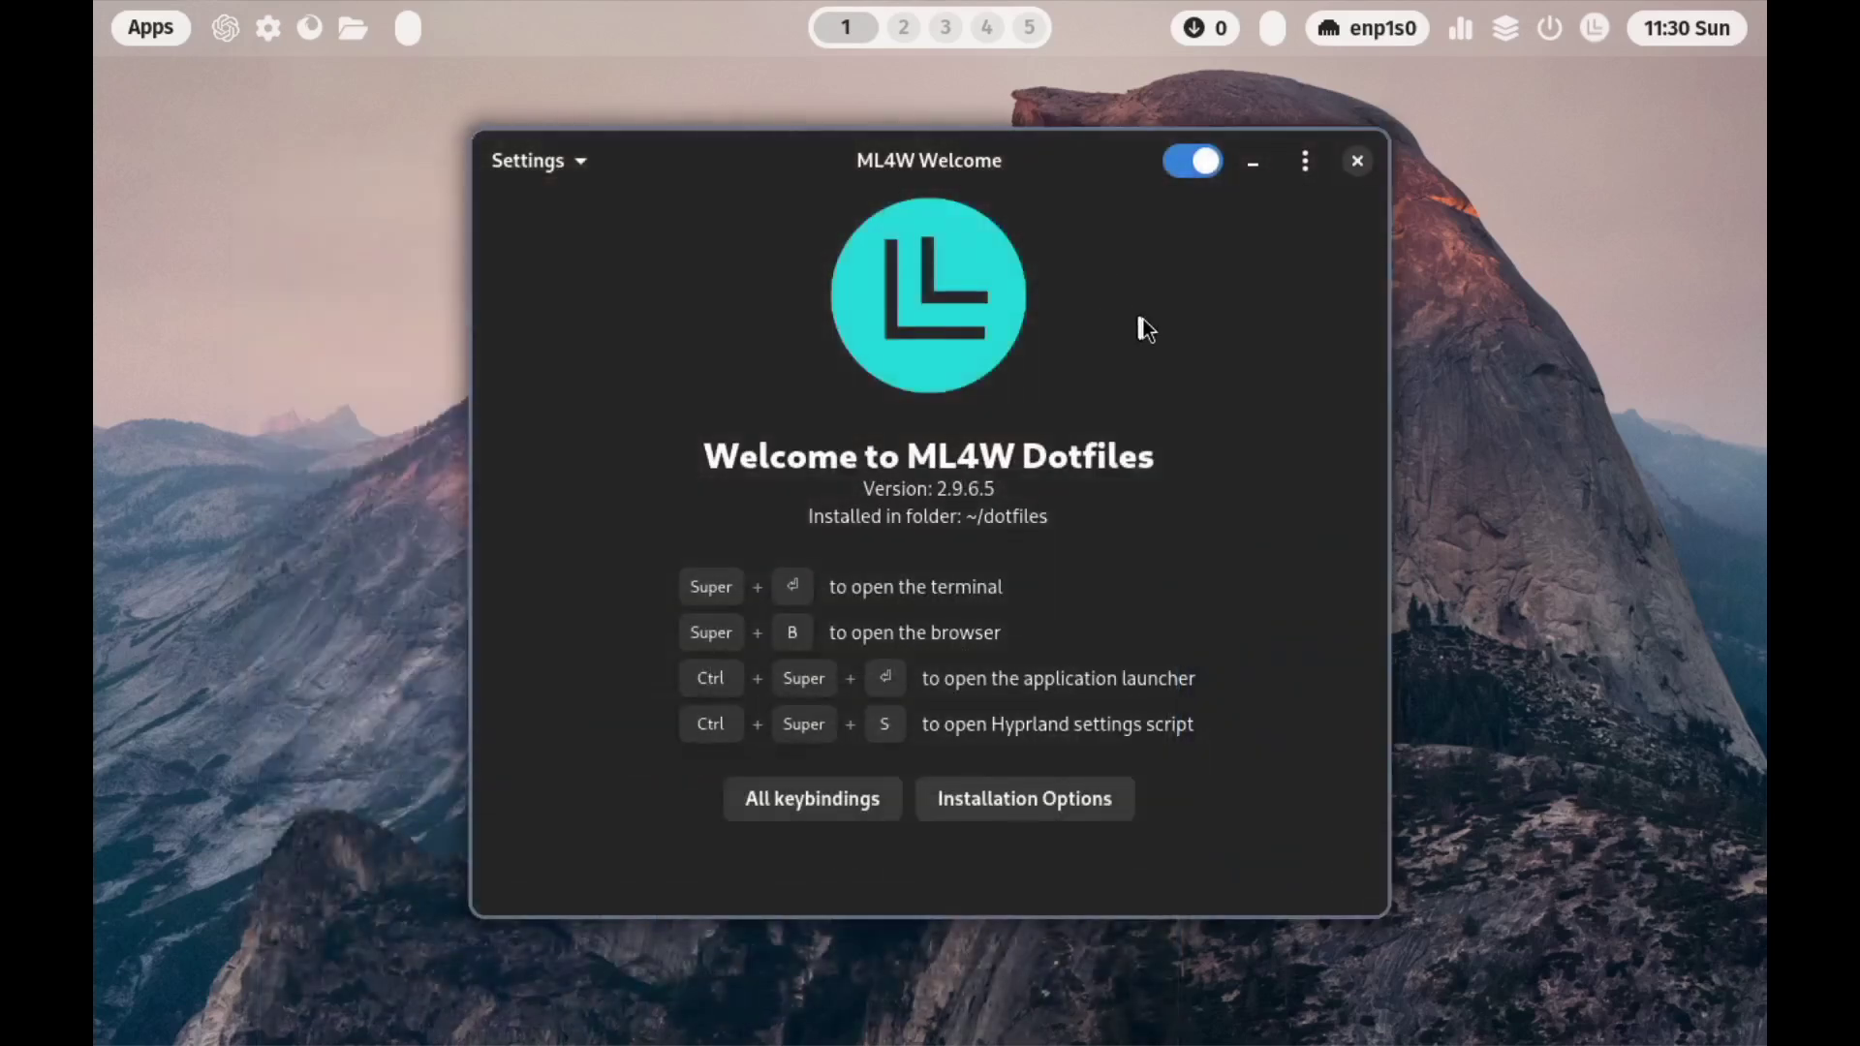
click(1357, 161)
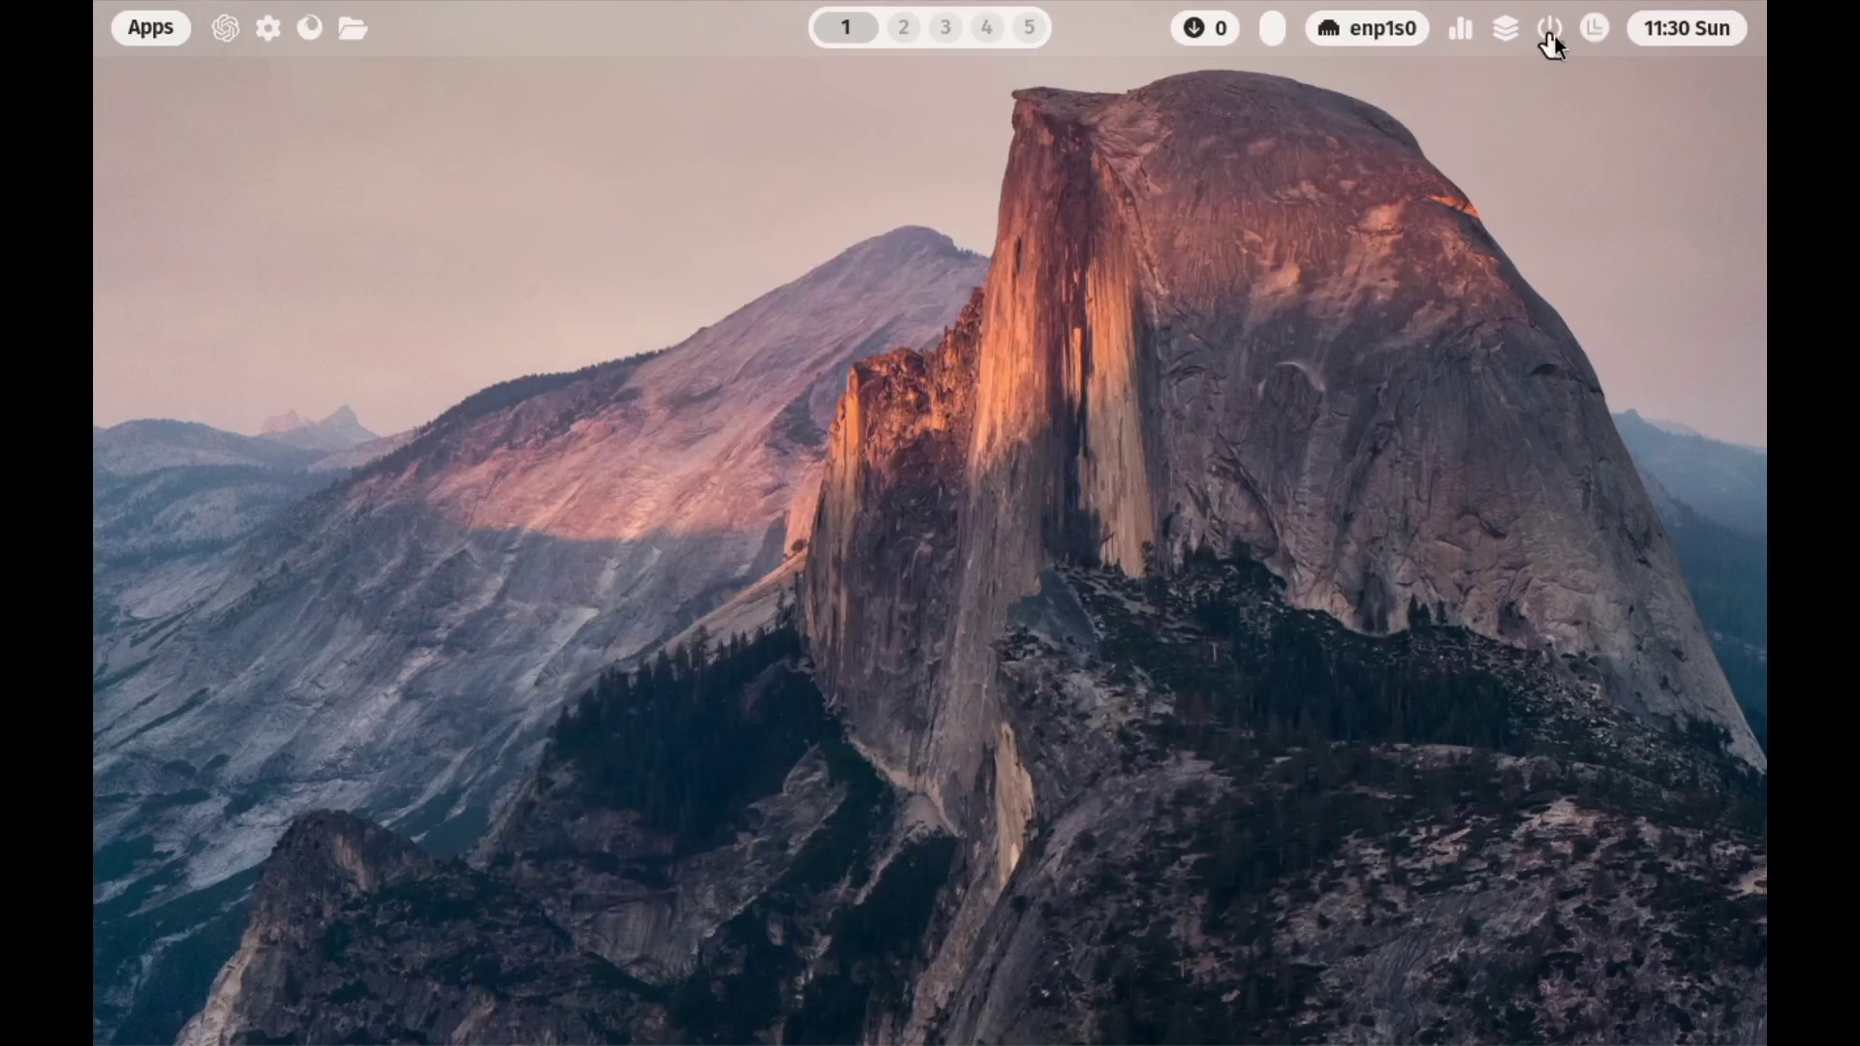
Step: Leave the current session and log back in to Hyprland with the account password
click(1550, 37)
click(1290, 612)
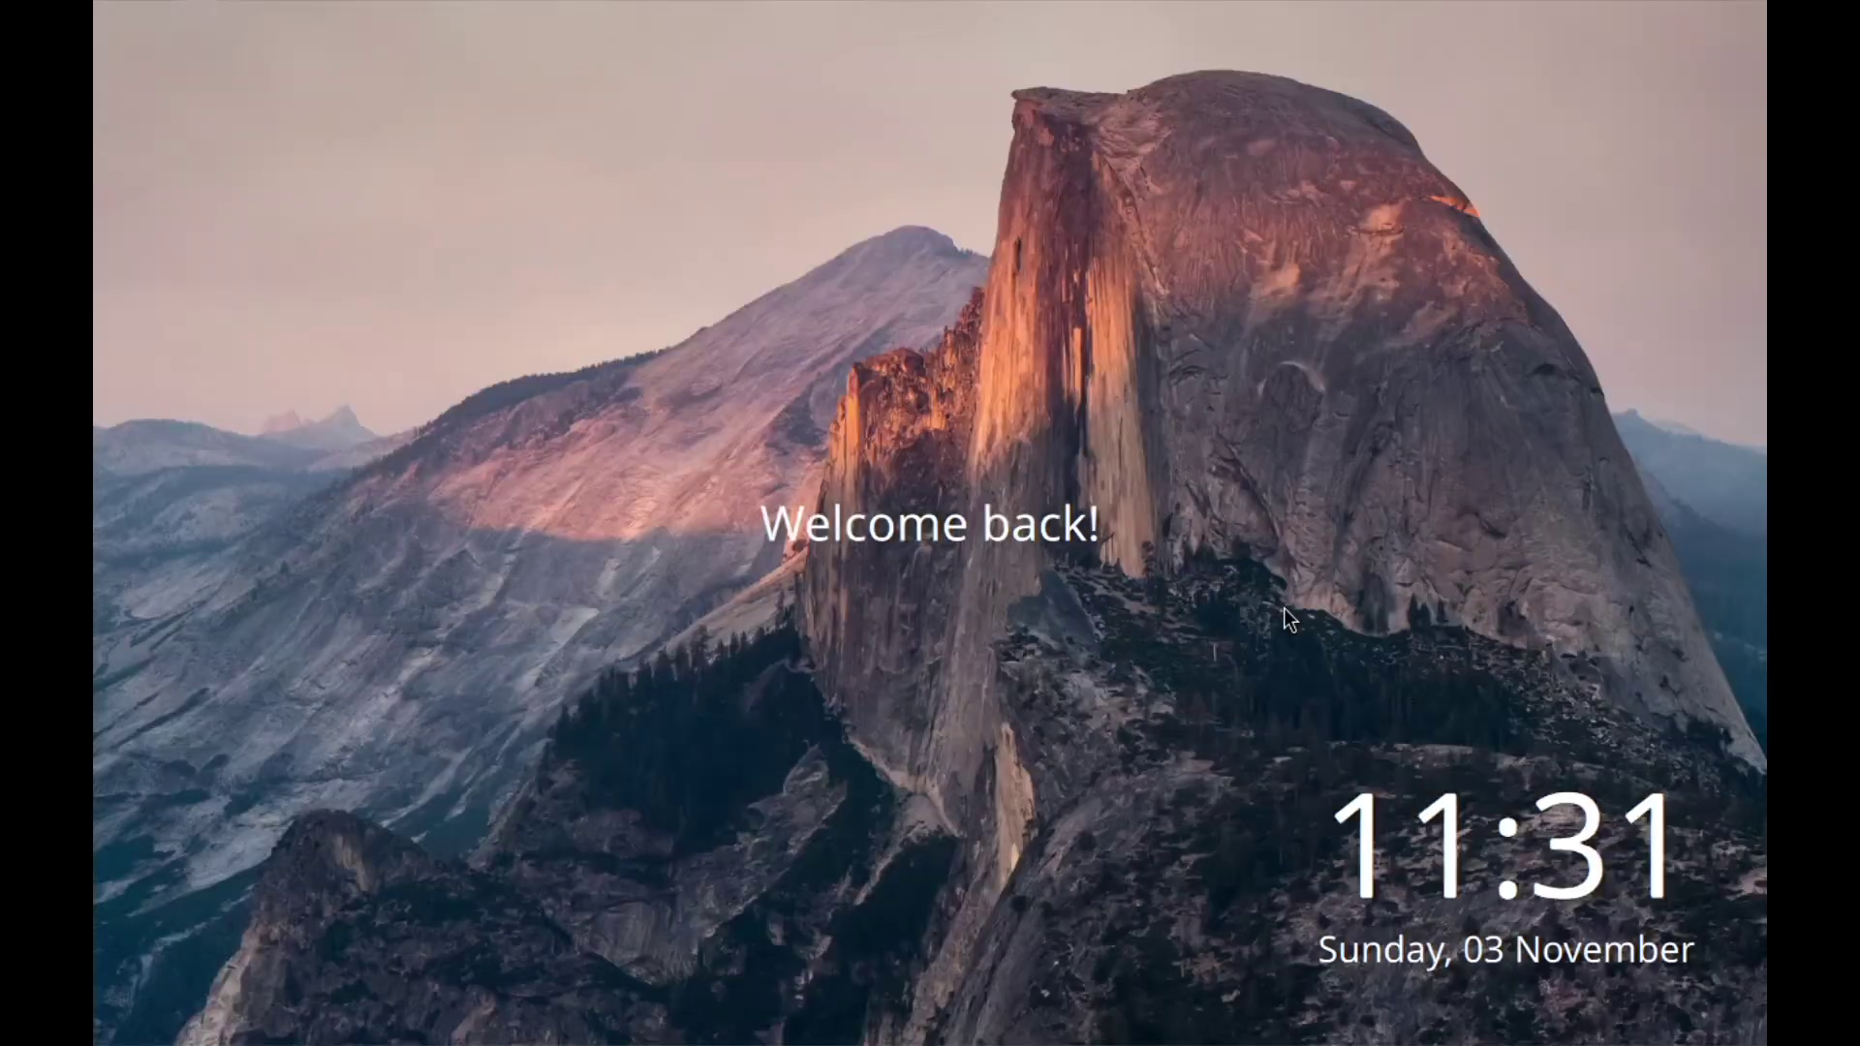
key(Return)
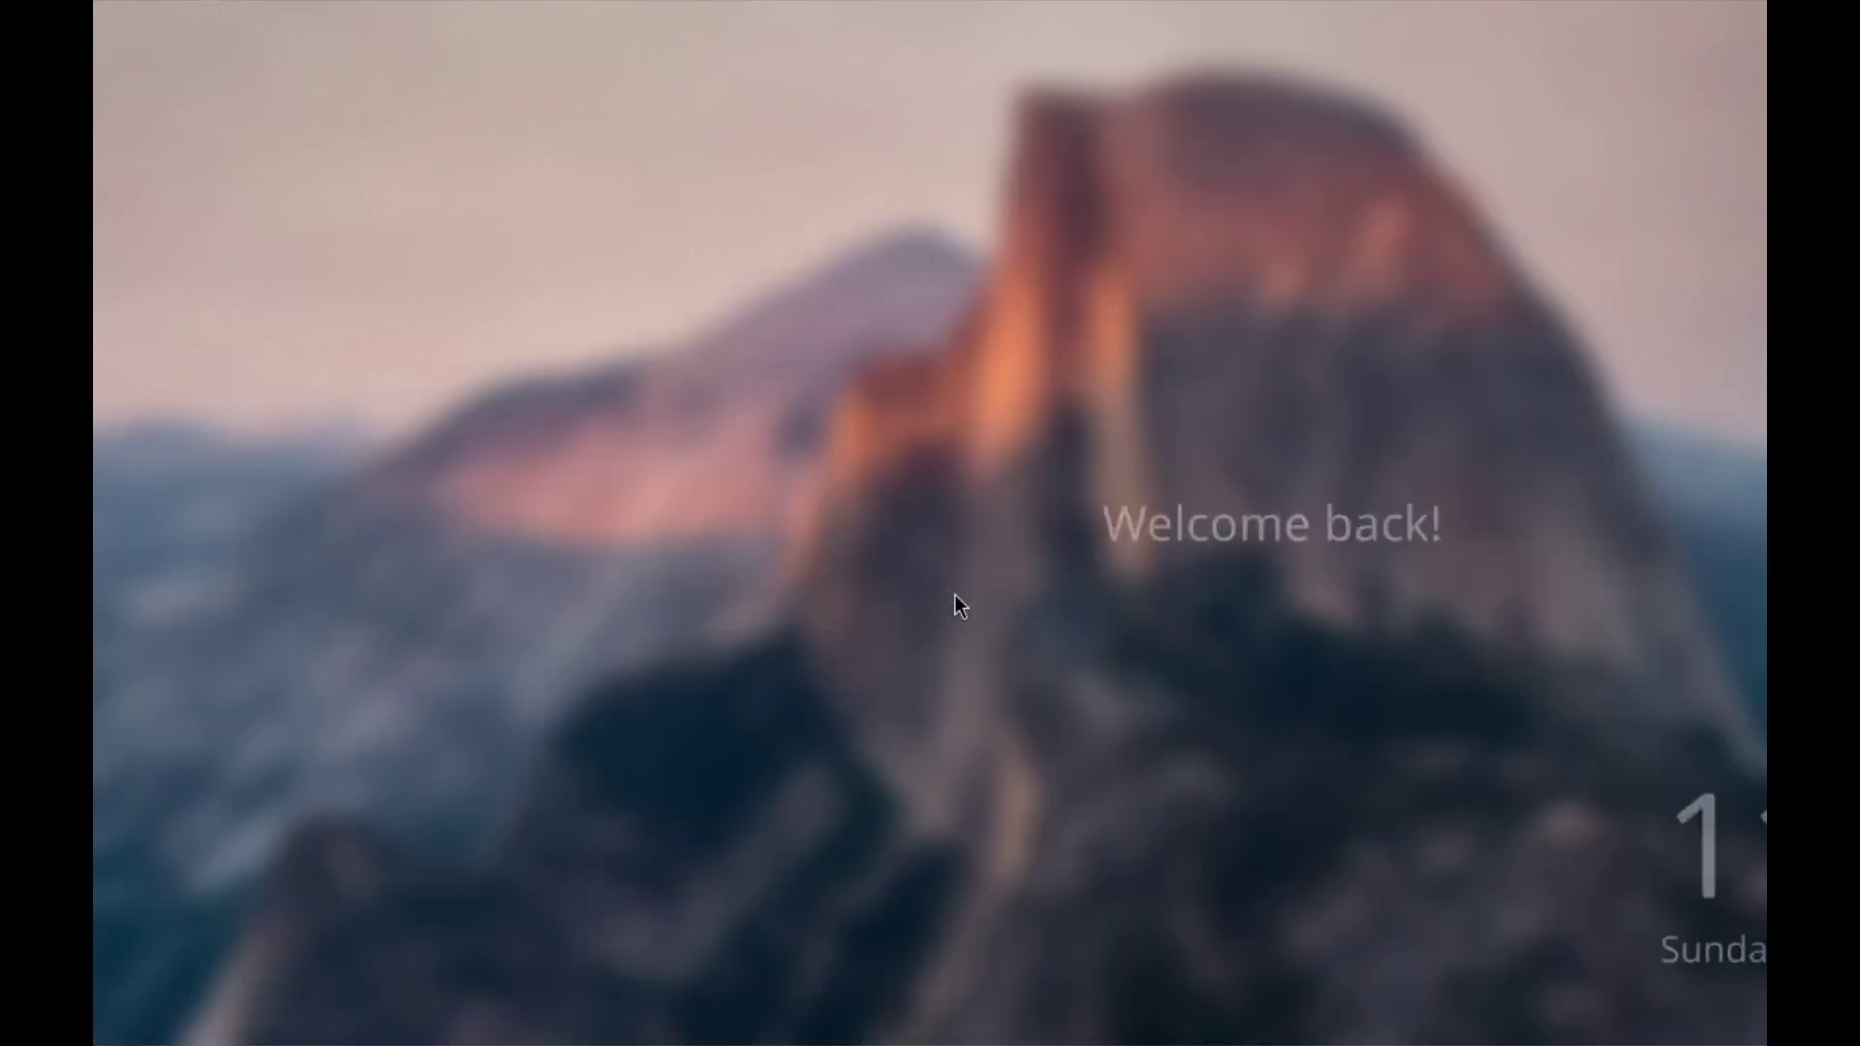
text(aaaaaa)
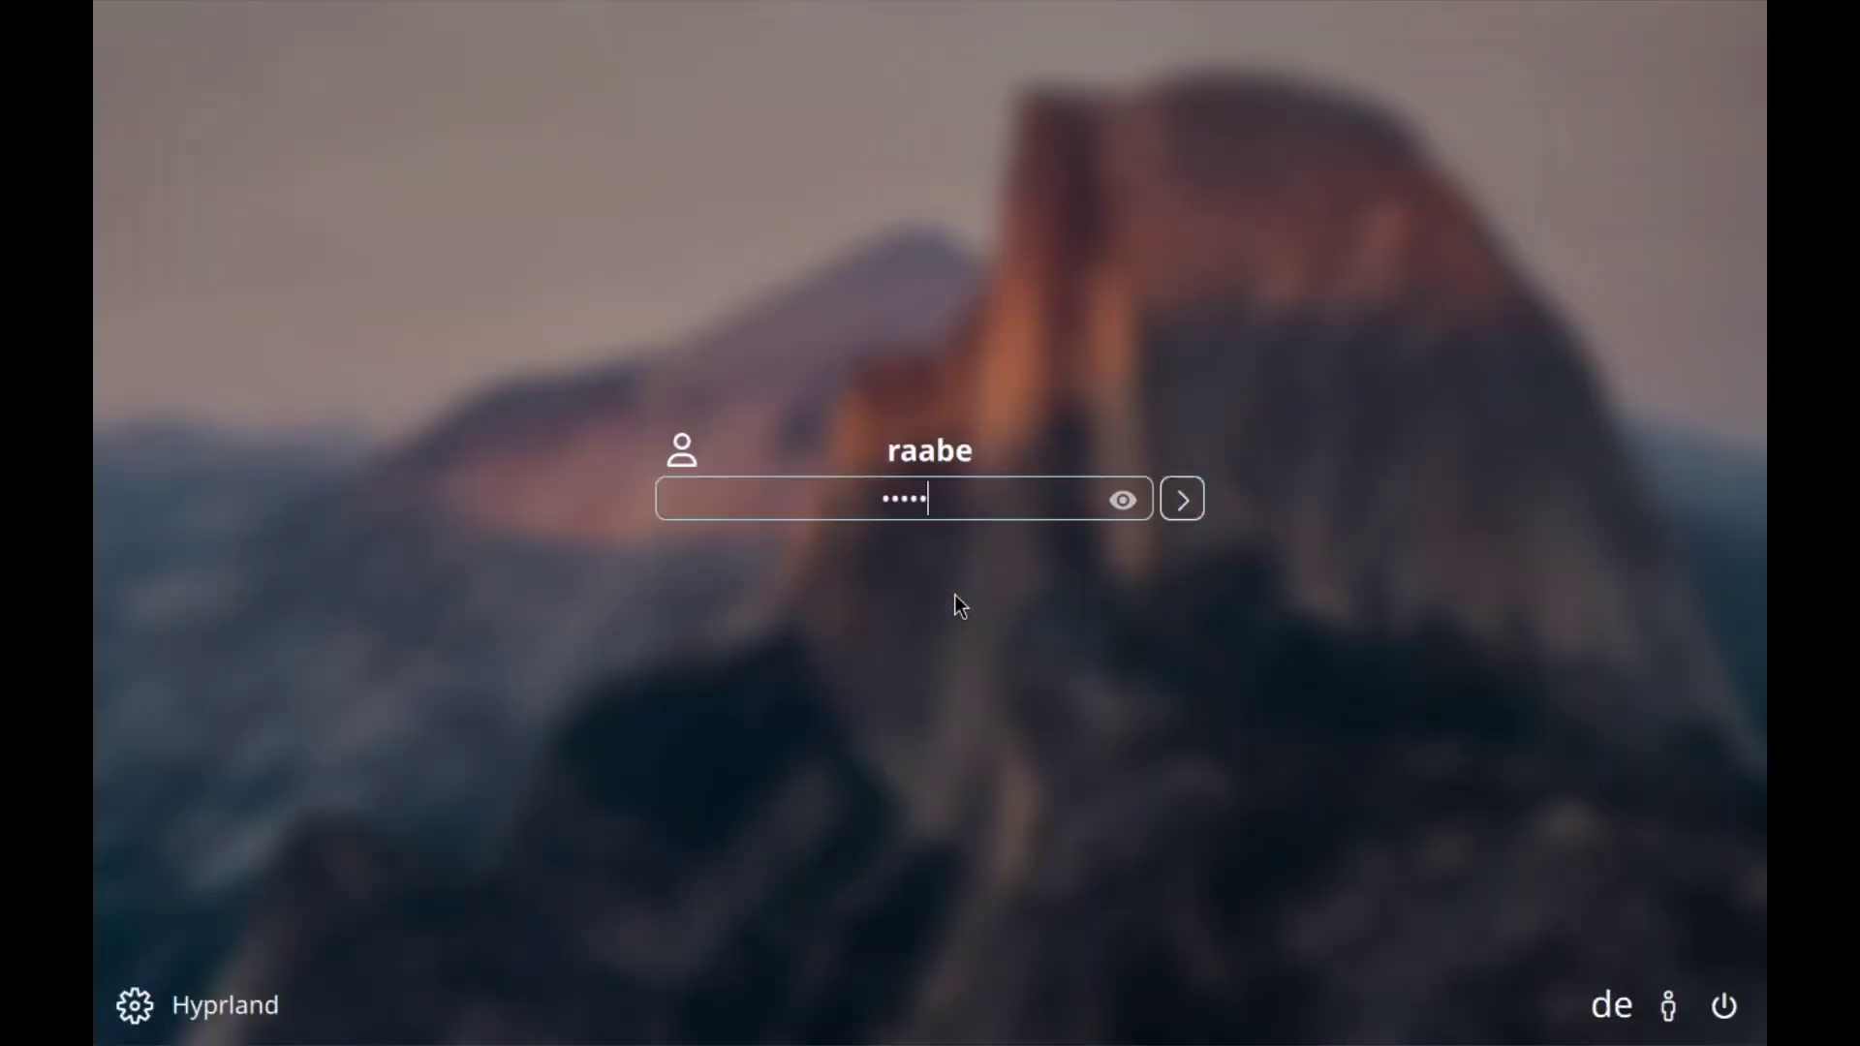
key(Return)
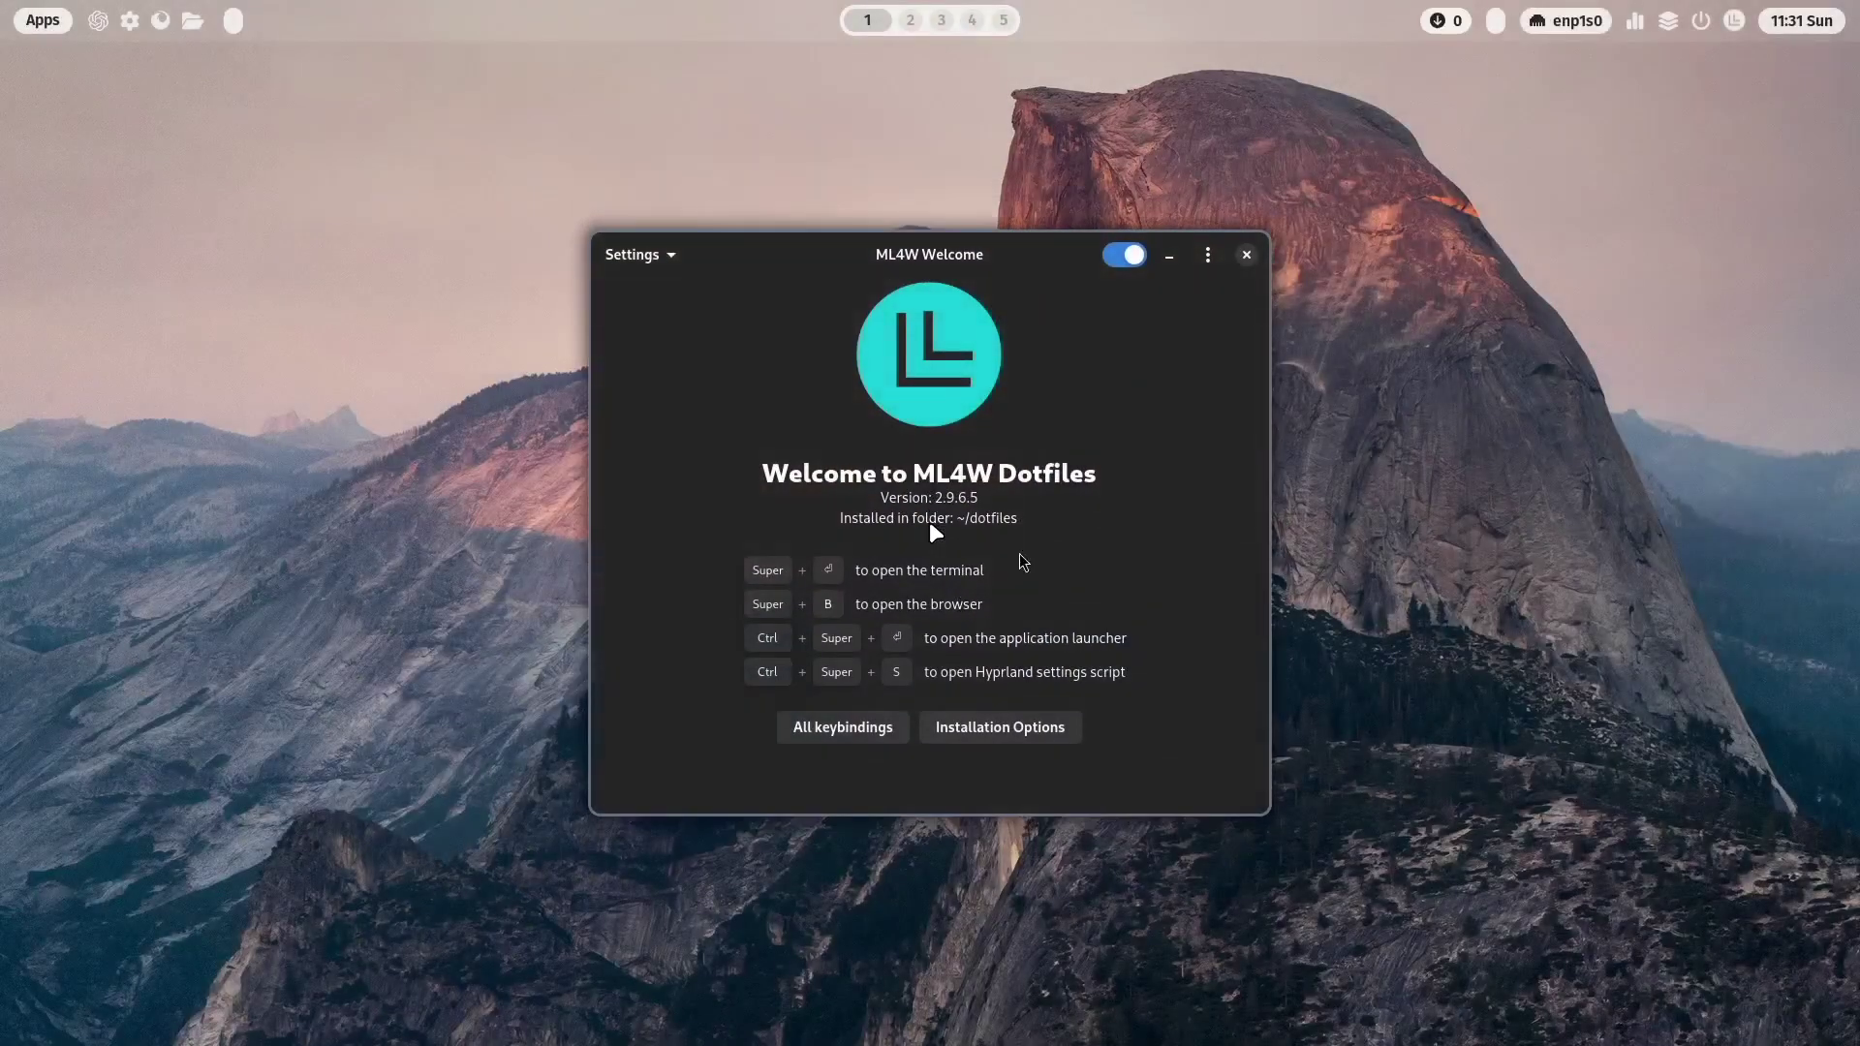
Step: Dismiss the welcome window and view the home folder in the file manager, closing it again
click(1246, 255)
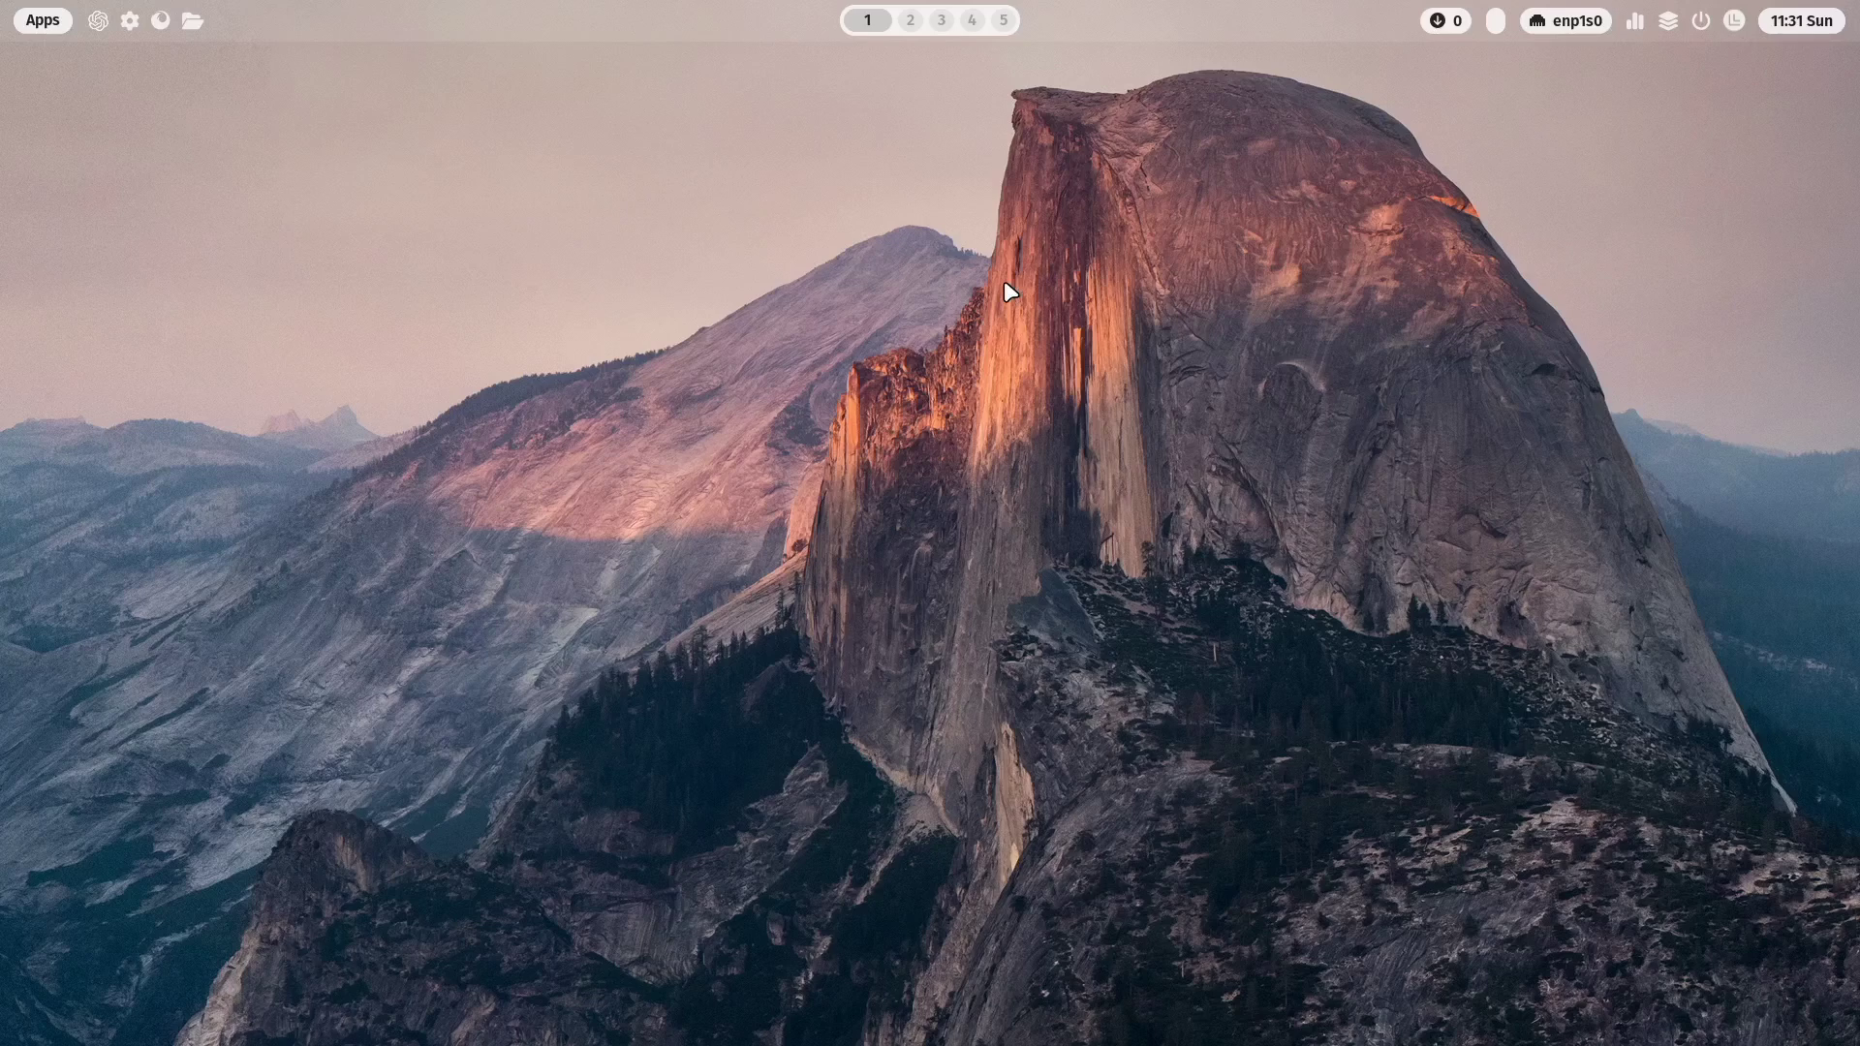
click(196, 27)
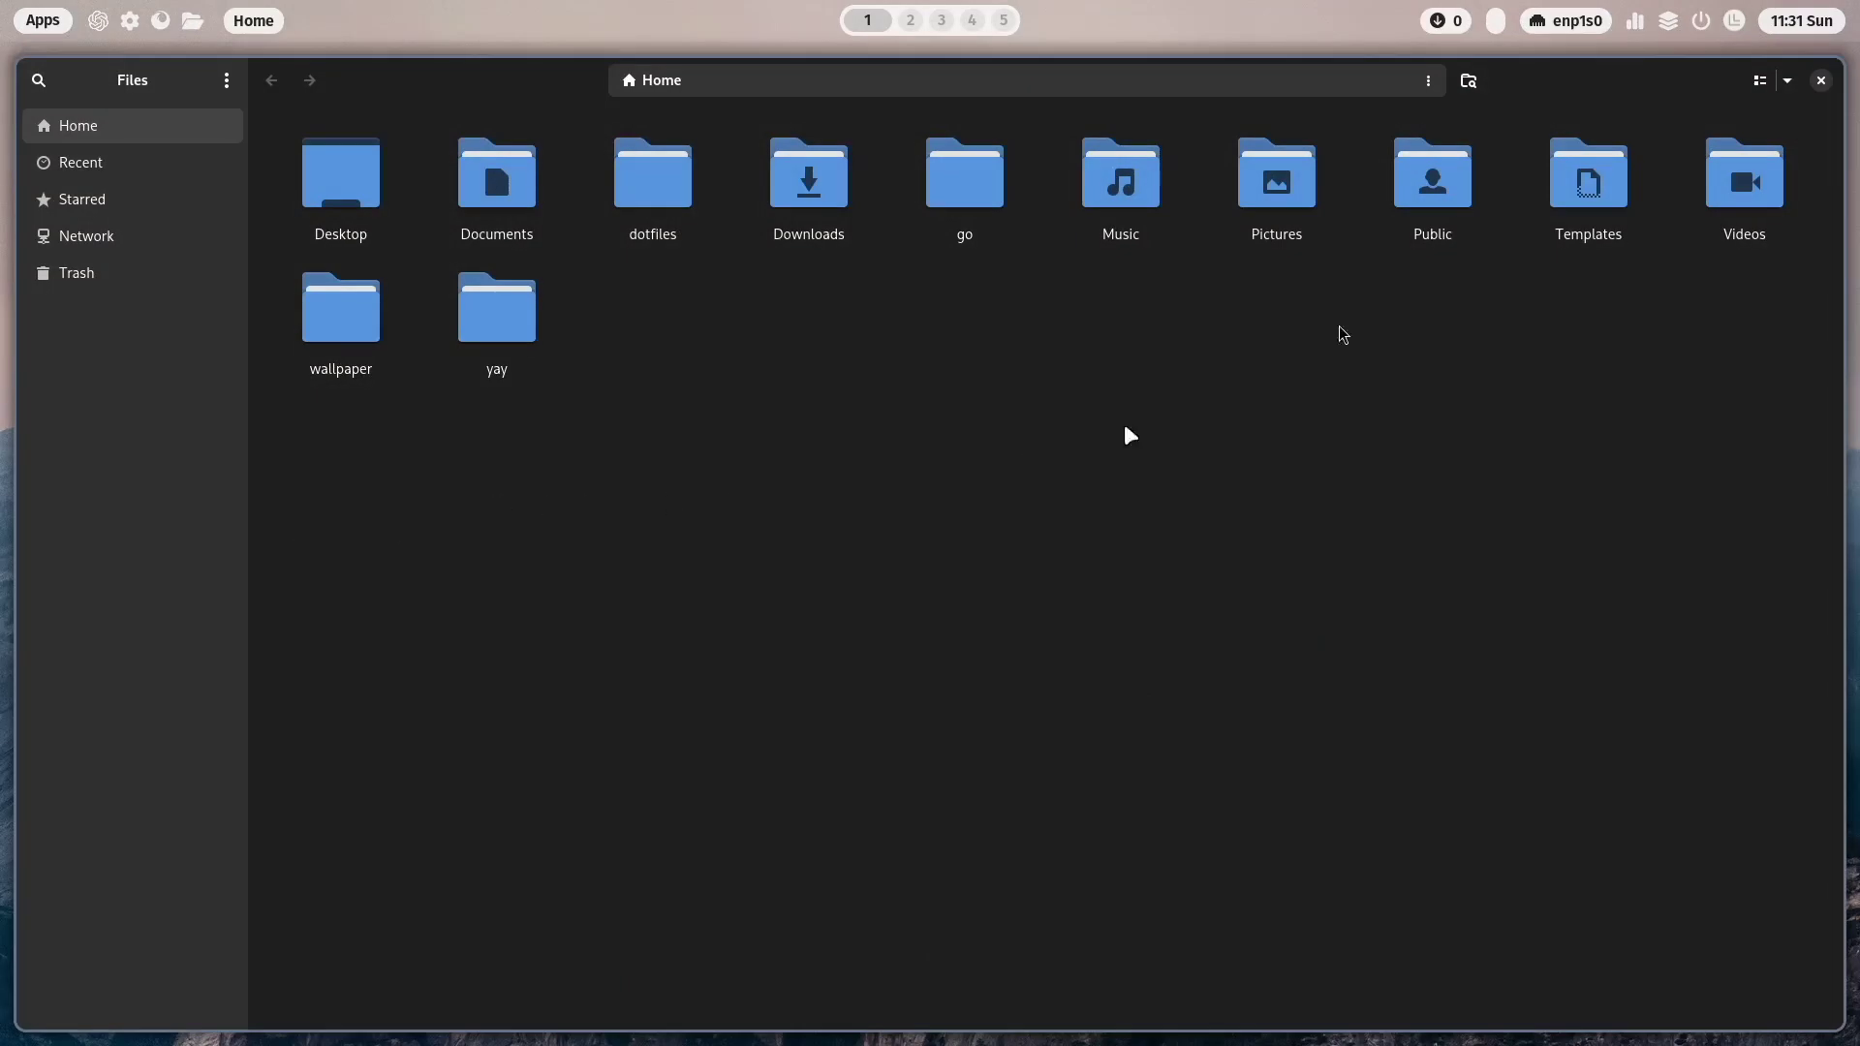
click(1821, 81)
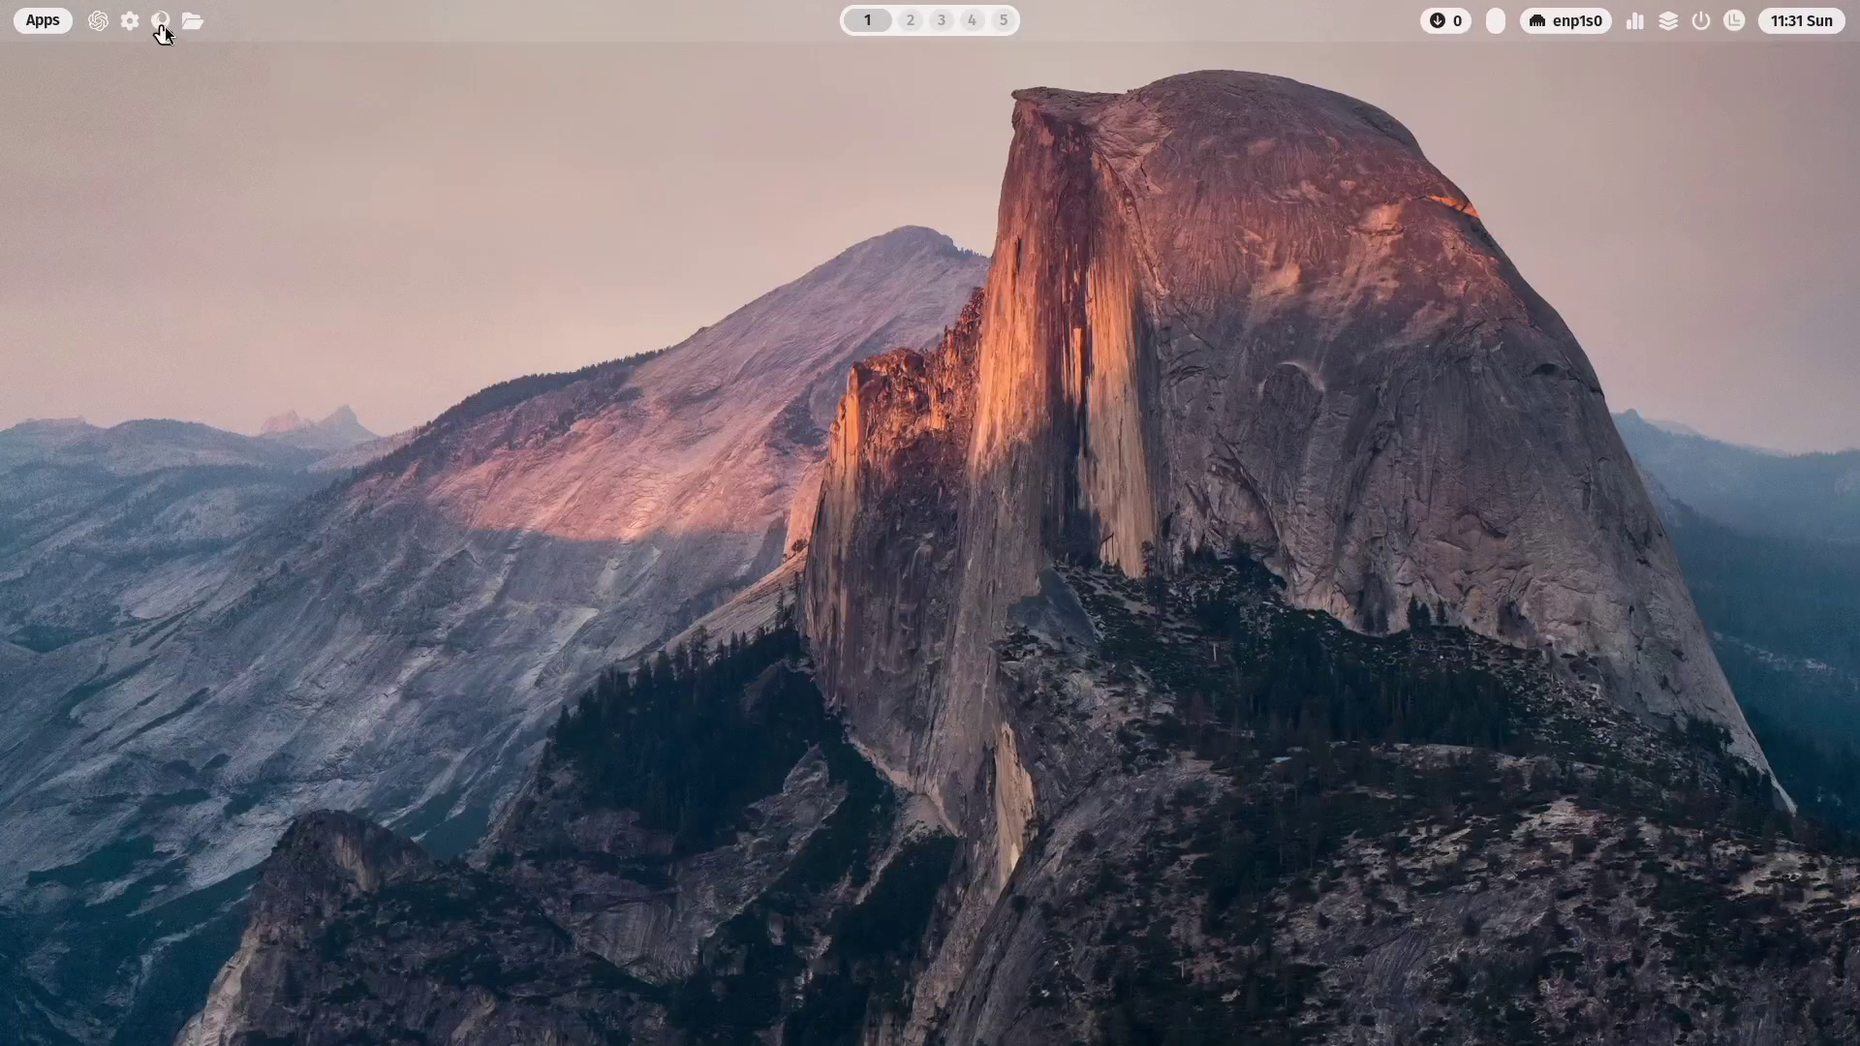
Step: Set the teal mountain lake picture with pine trees as the wallpaper and exit the wallpaper selector
mouse_move(165, 26)
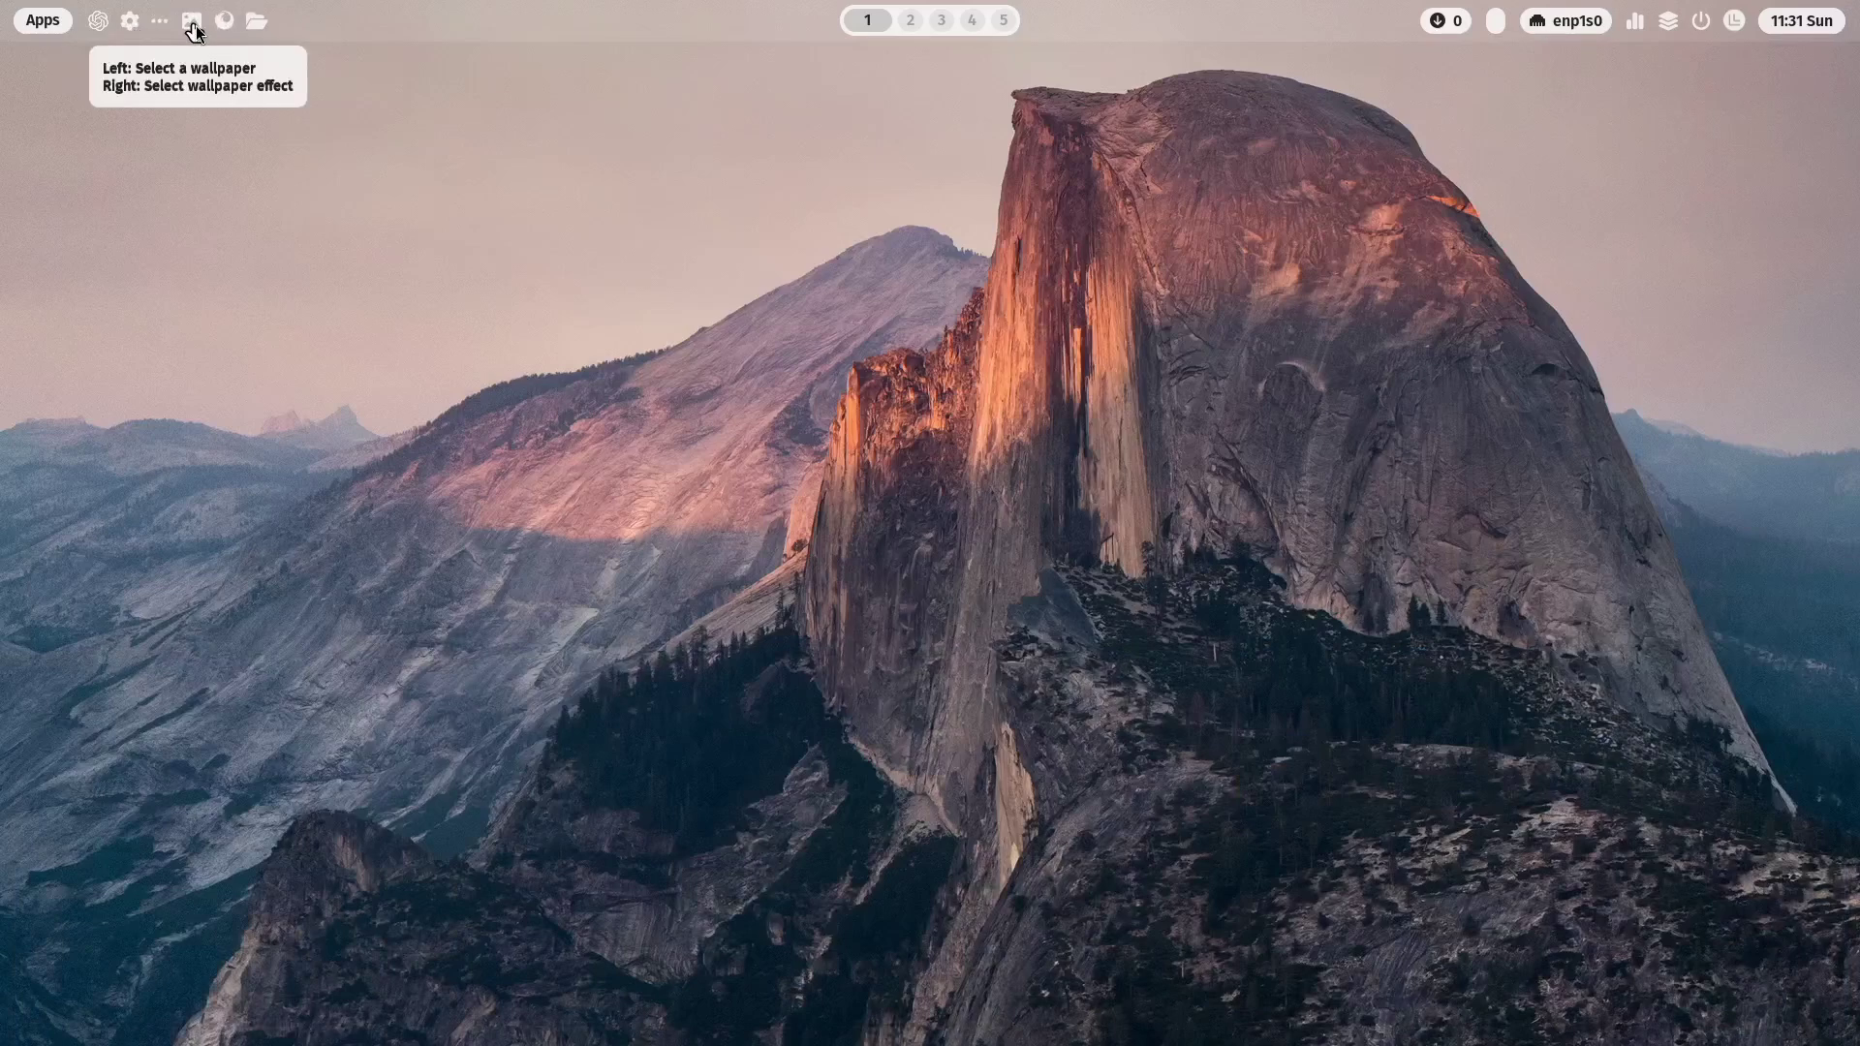
click(193, 22)
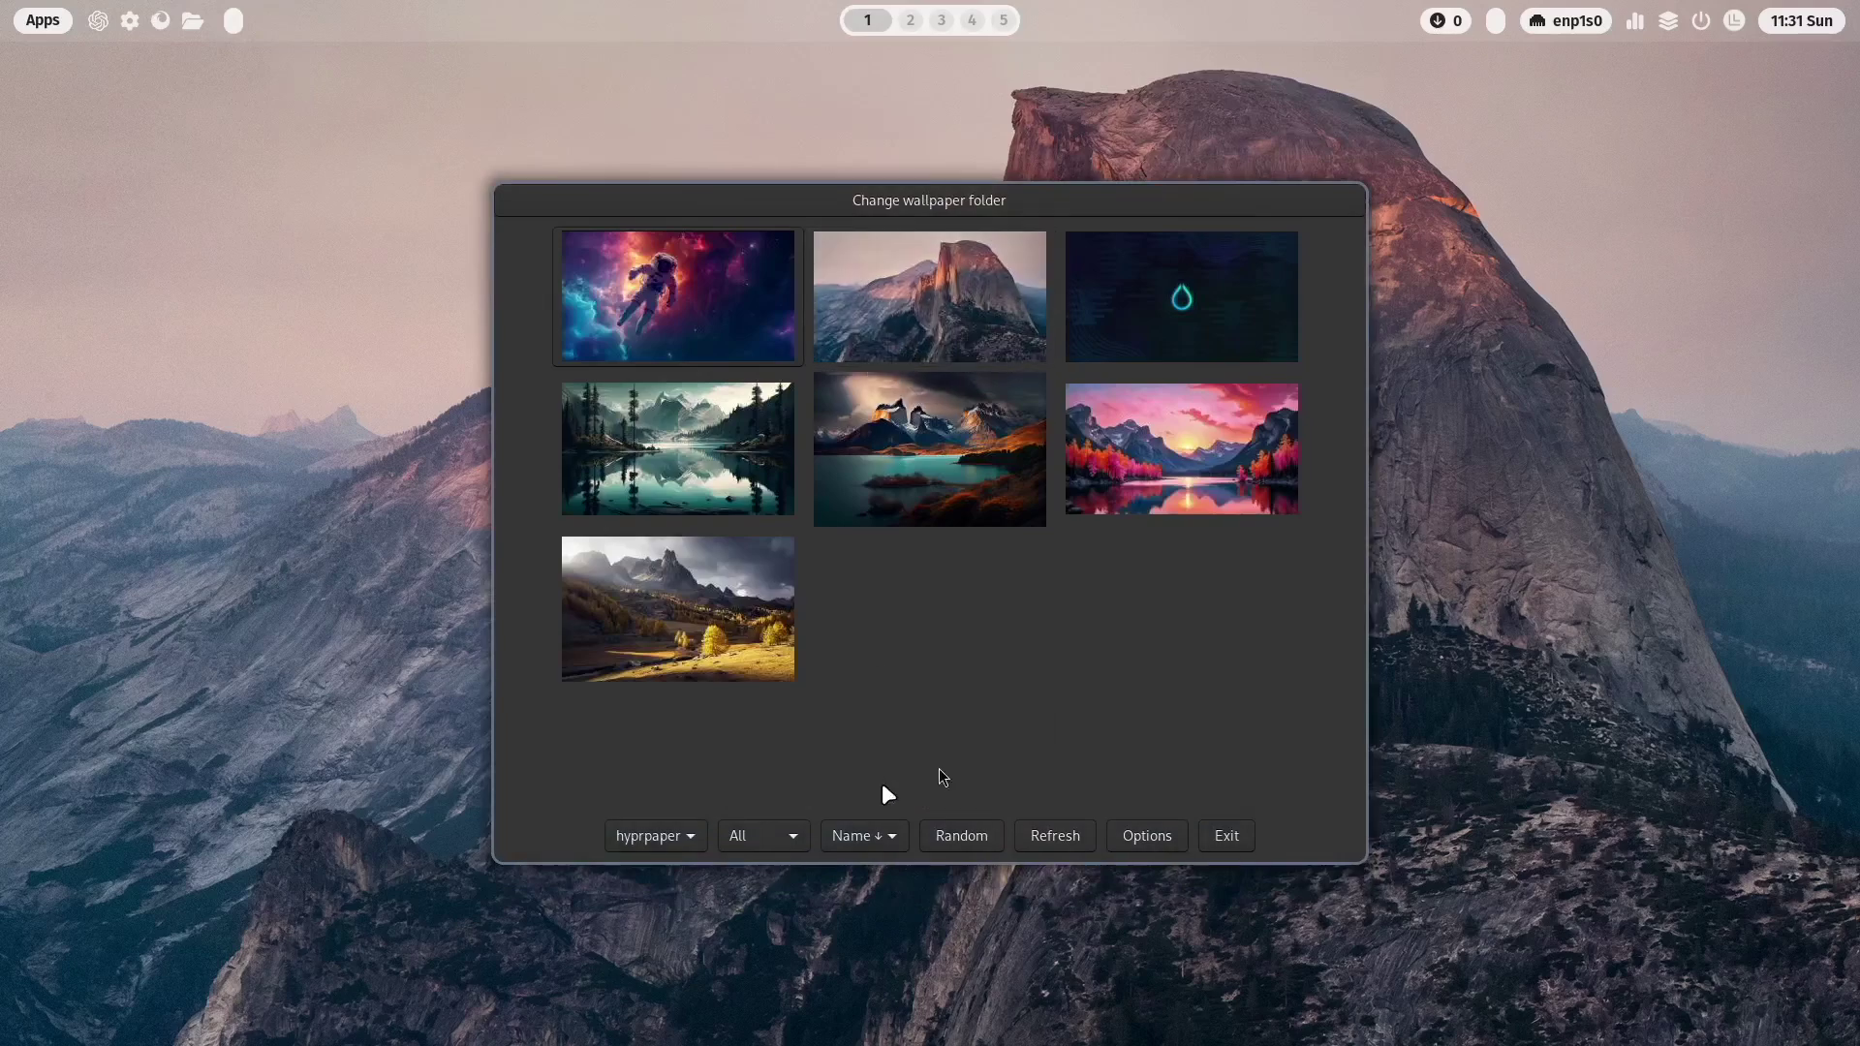
click(676, 449)
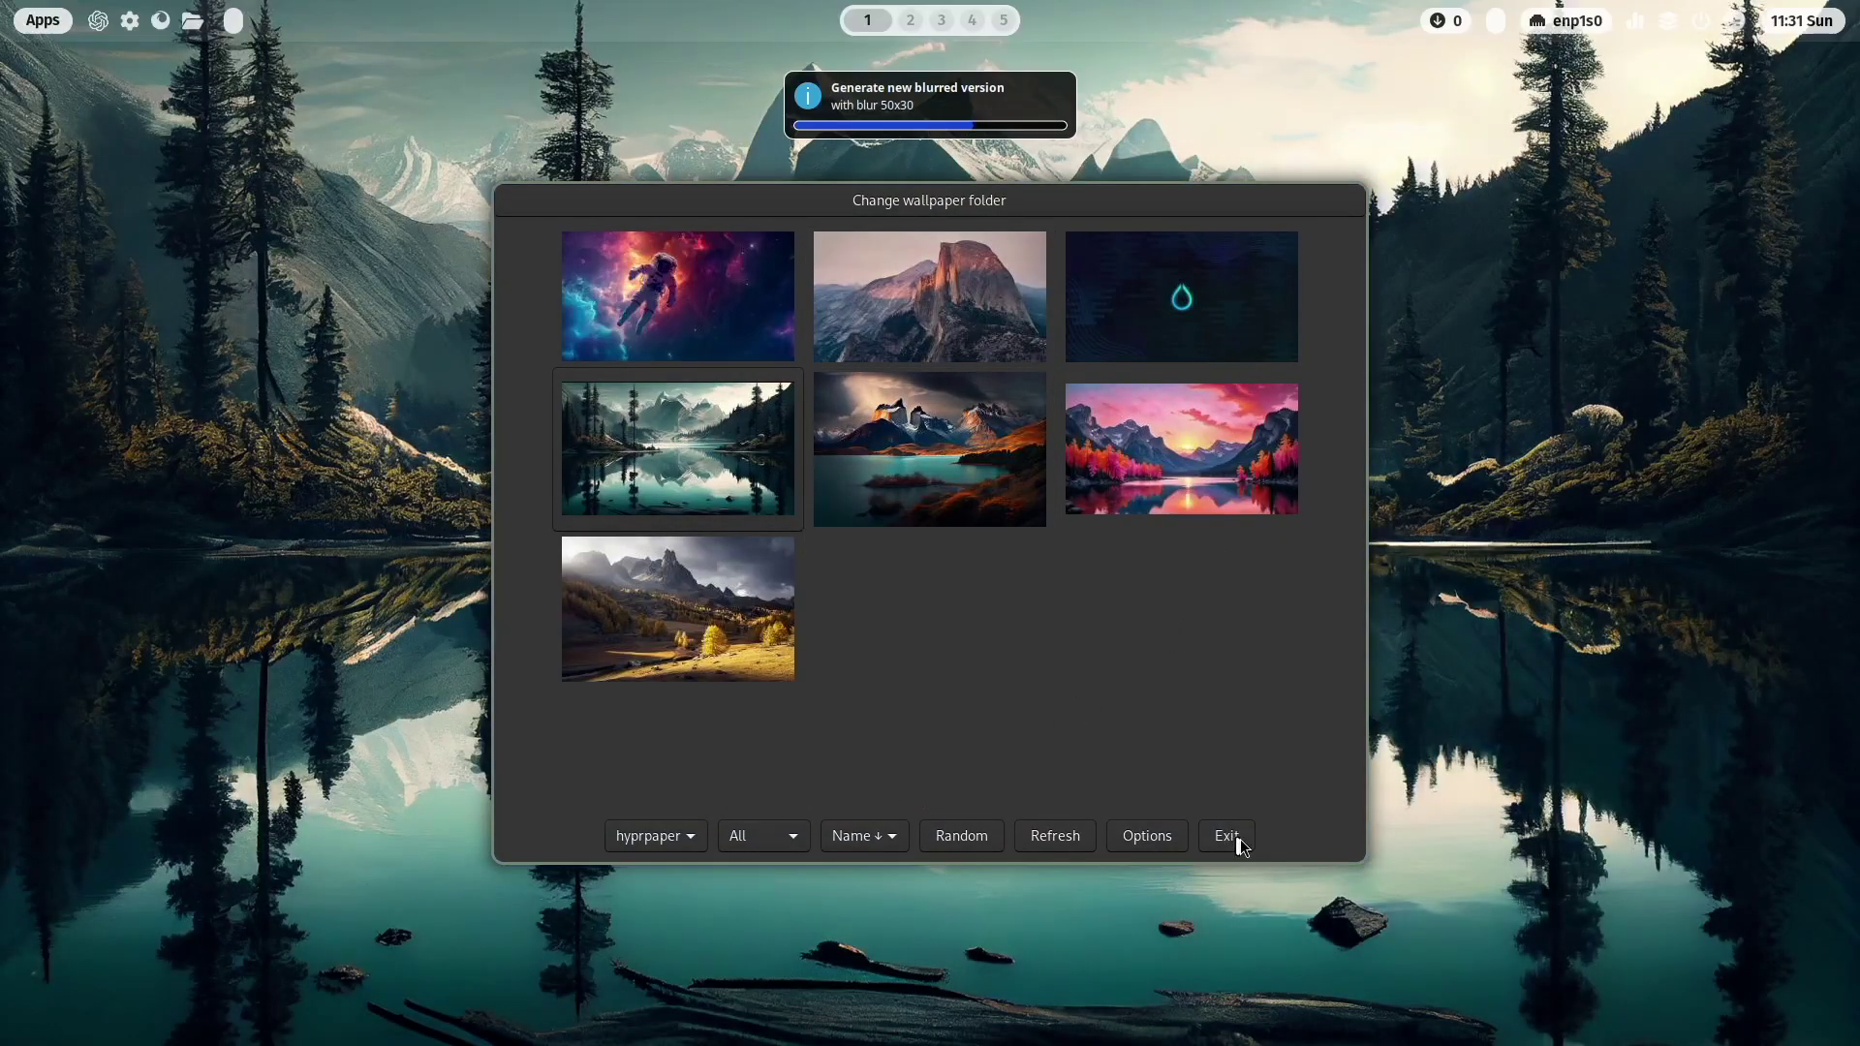
click(1227, 835)
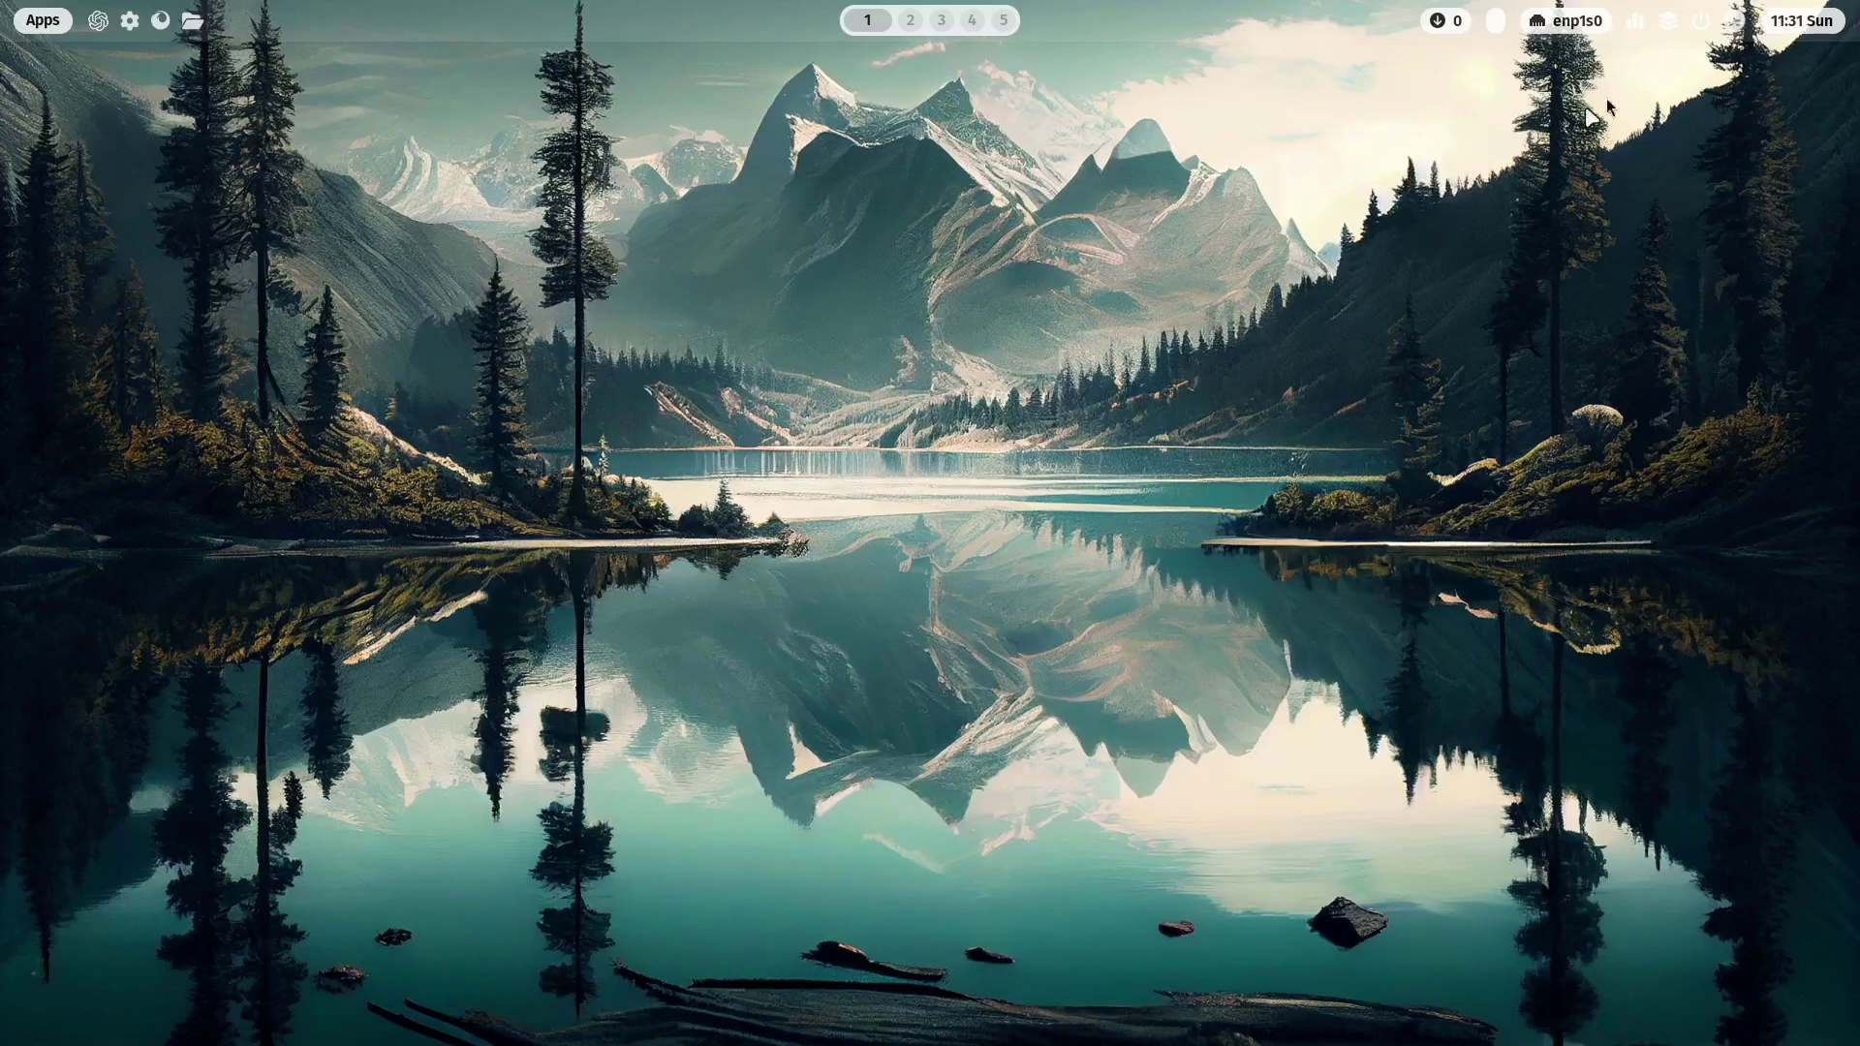
Step: Set the current mountain-lake.jpg wallpaper as the SDDM wallpaper through the ML4W Welcome App, authorizing with the sudo password
click(1735, 21)
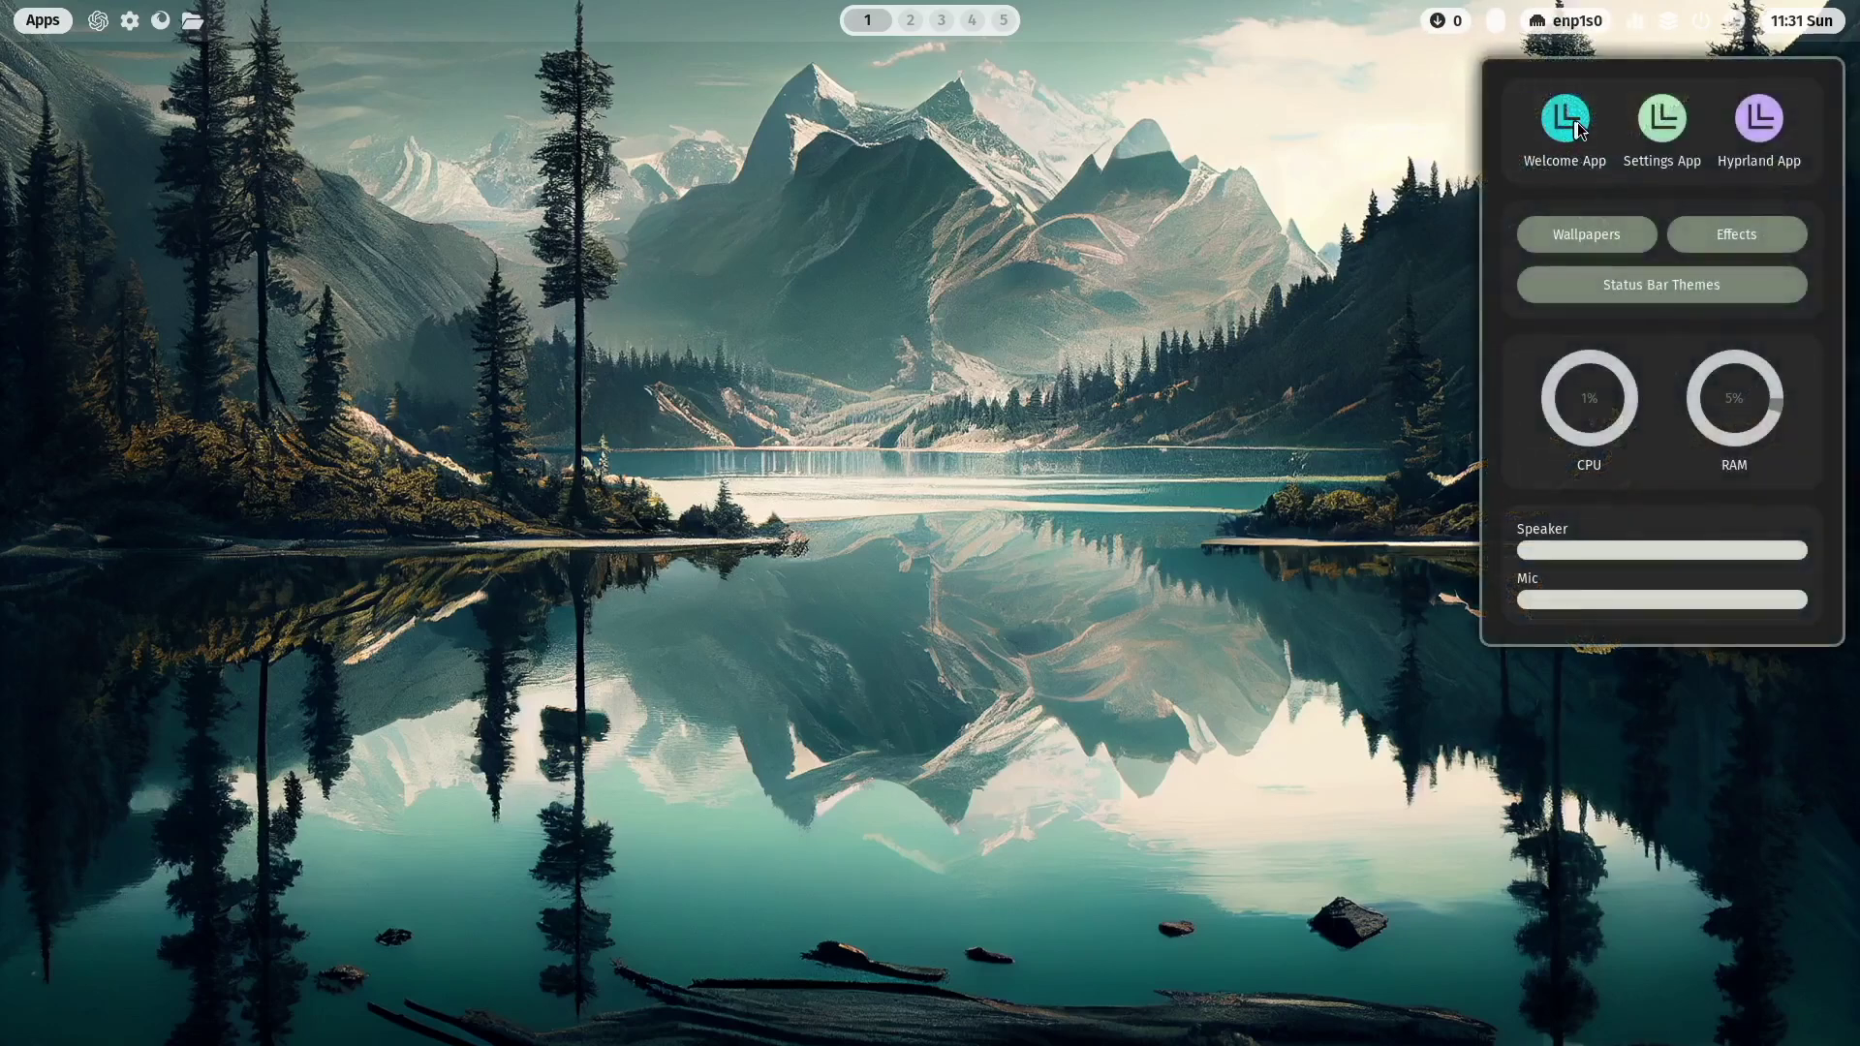
click(1578, 122)
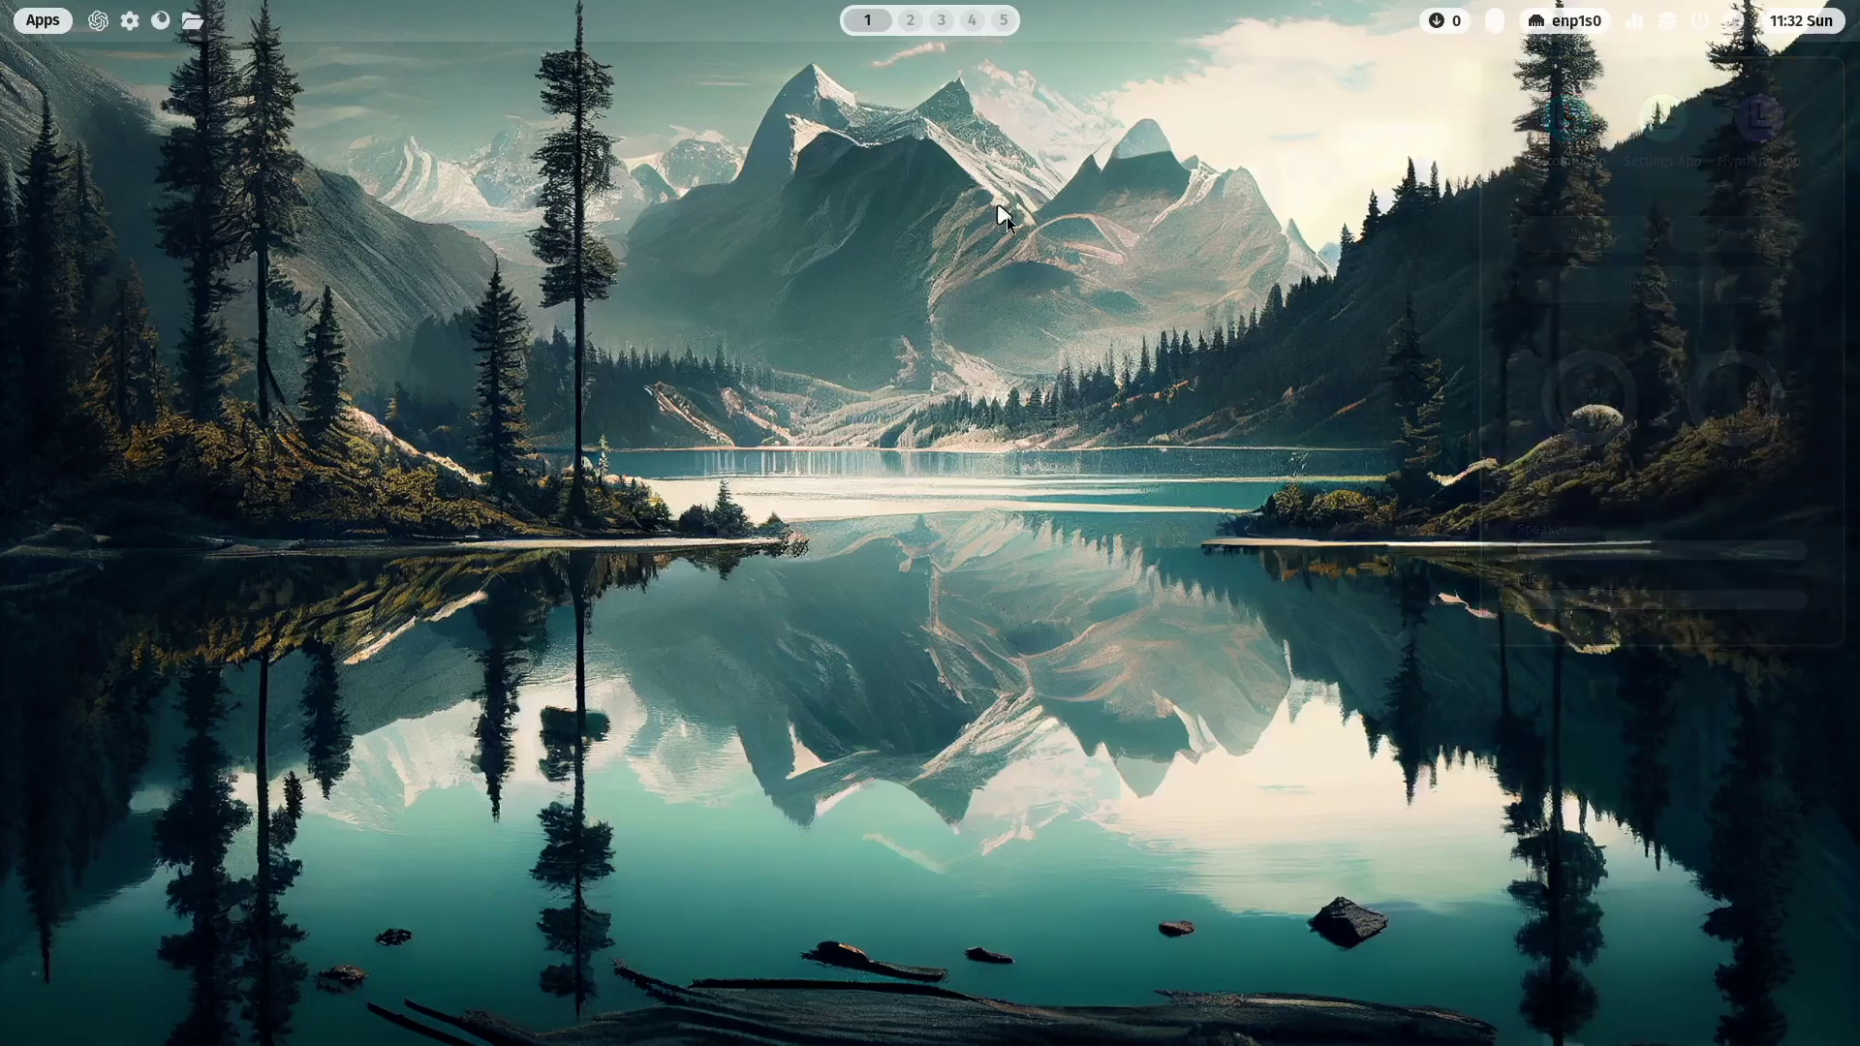
click(654, 258)
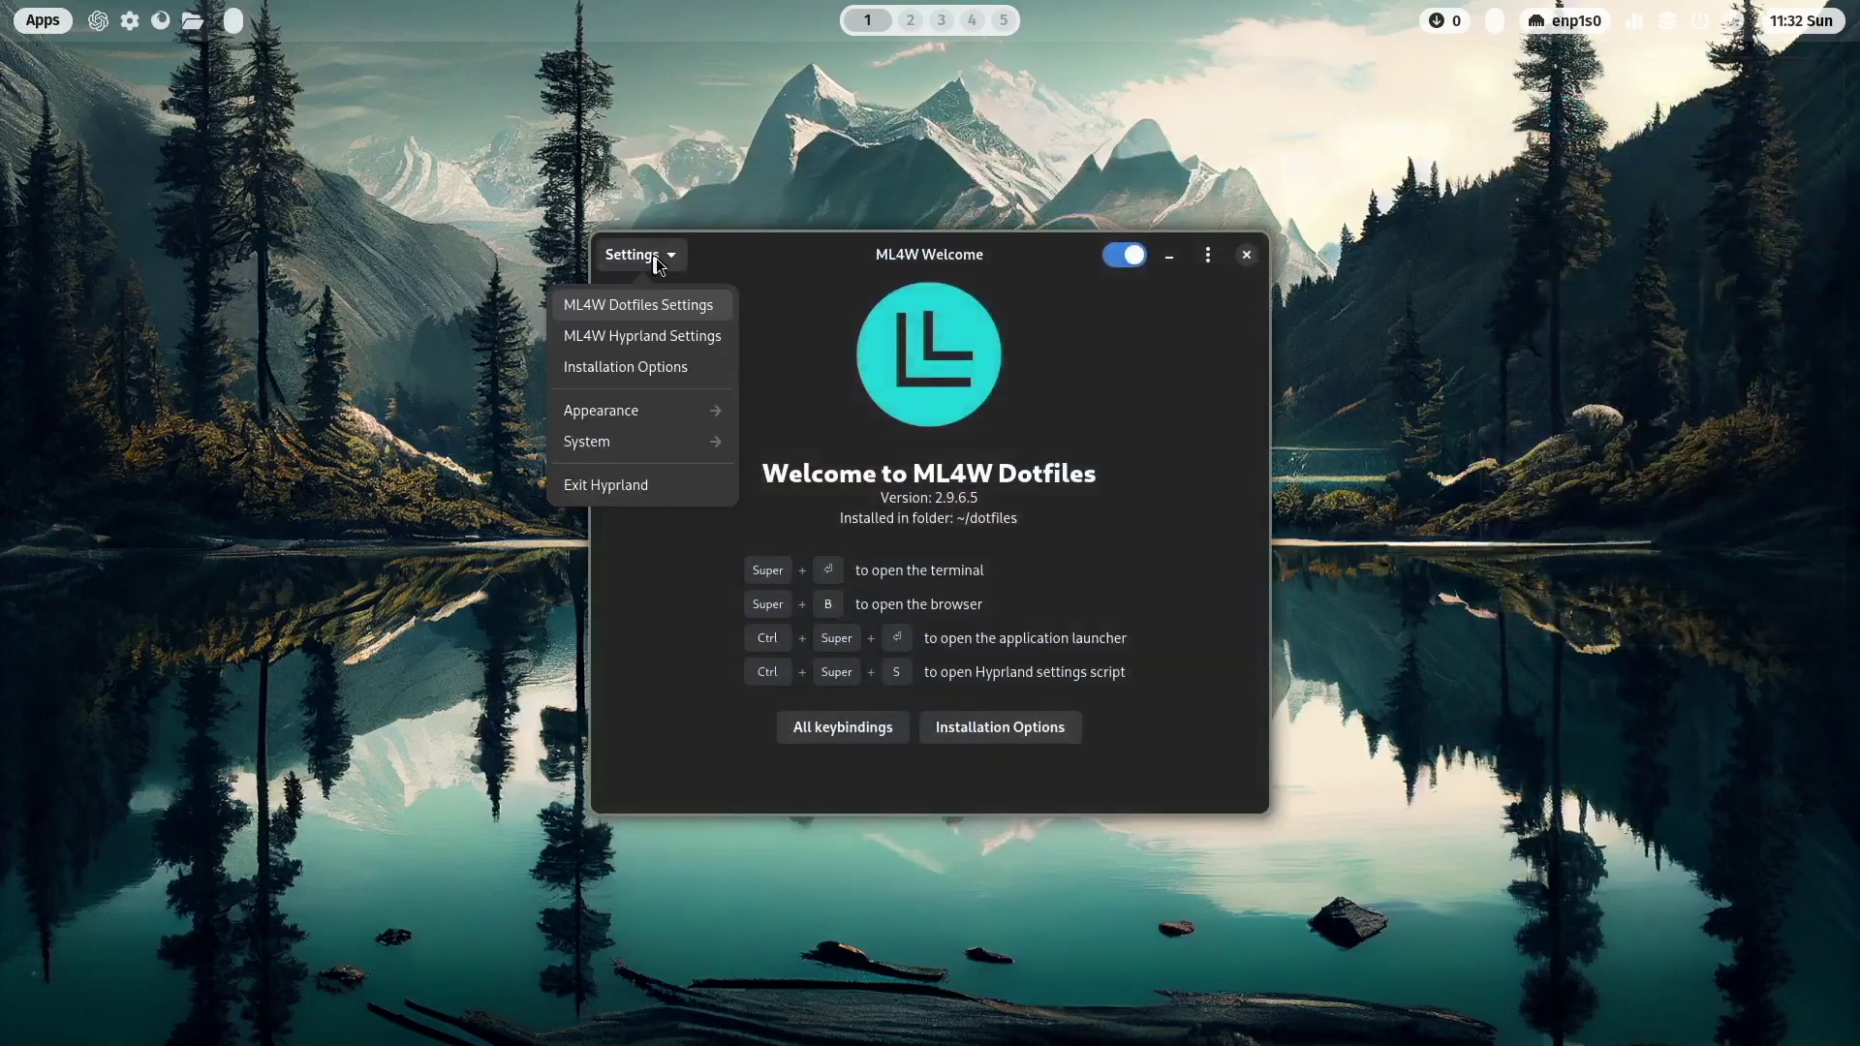
click(648, 415)
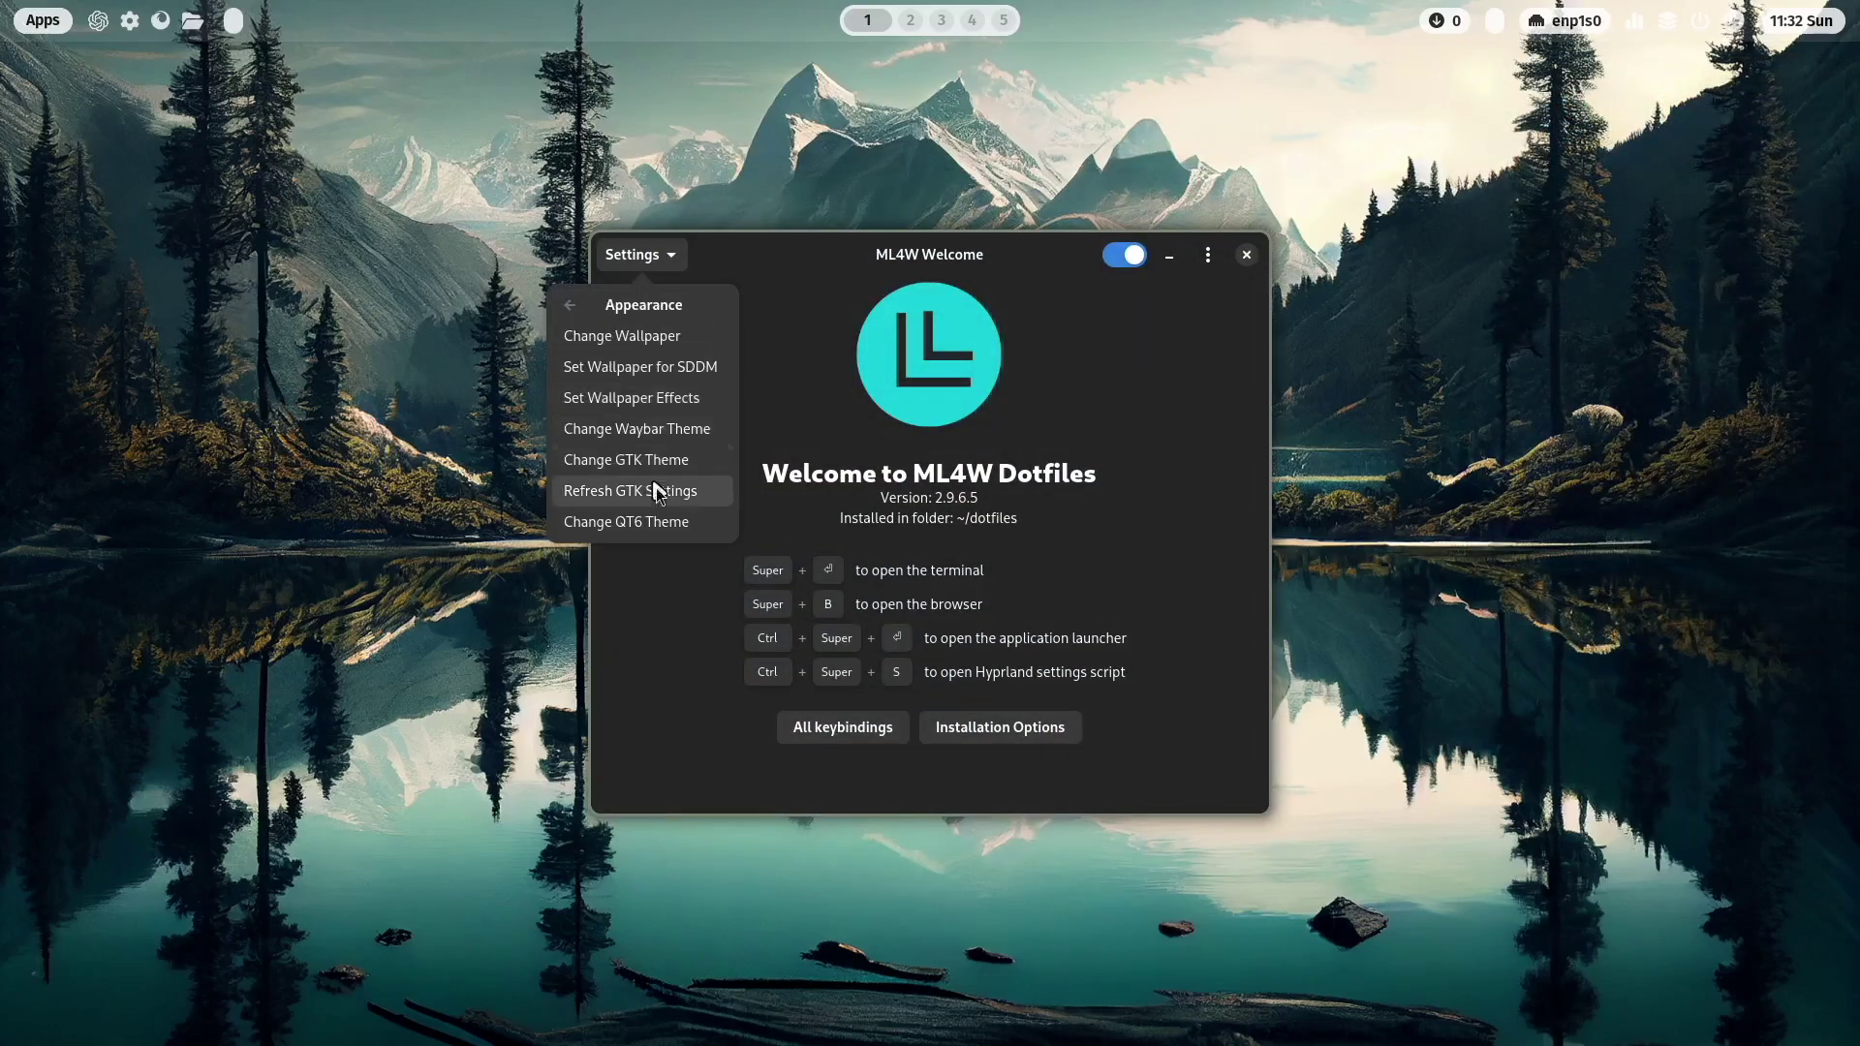
click(685, 373)
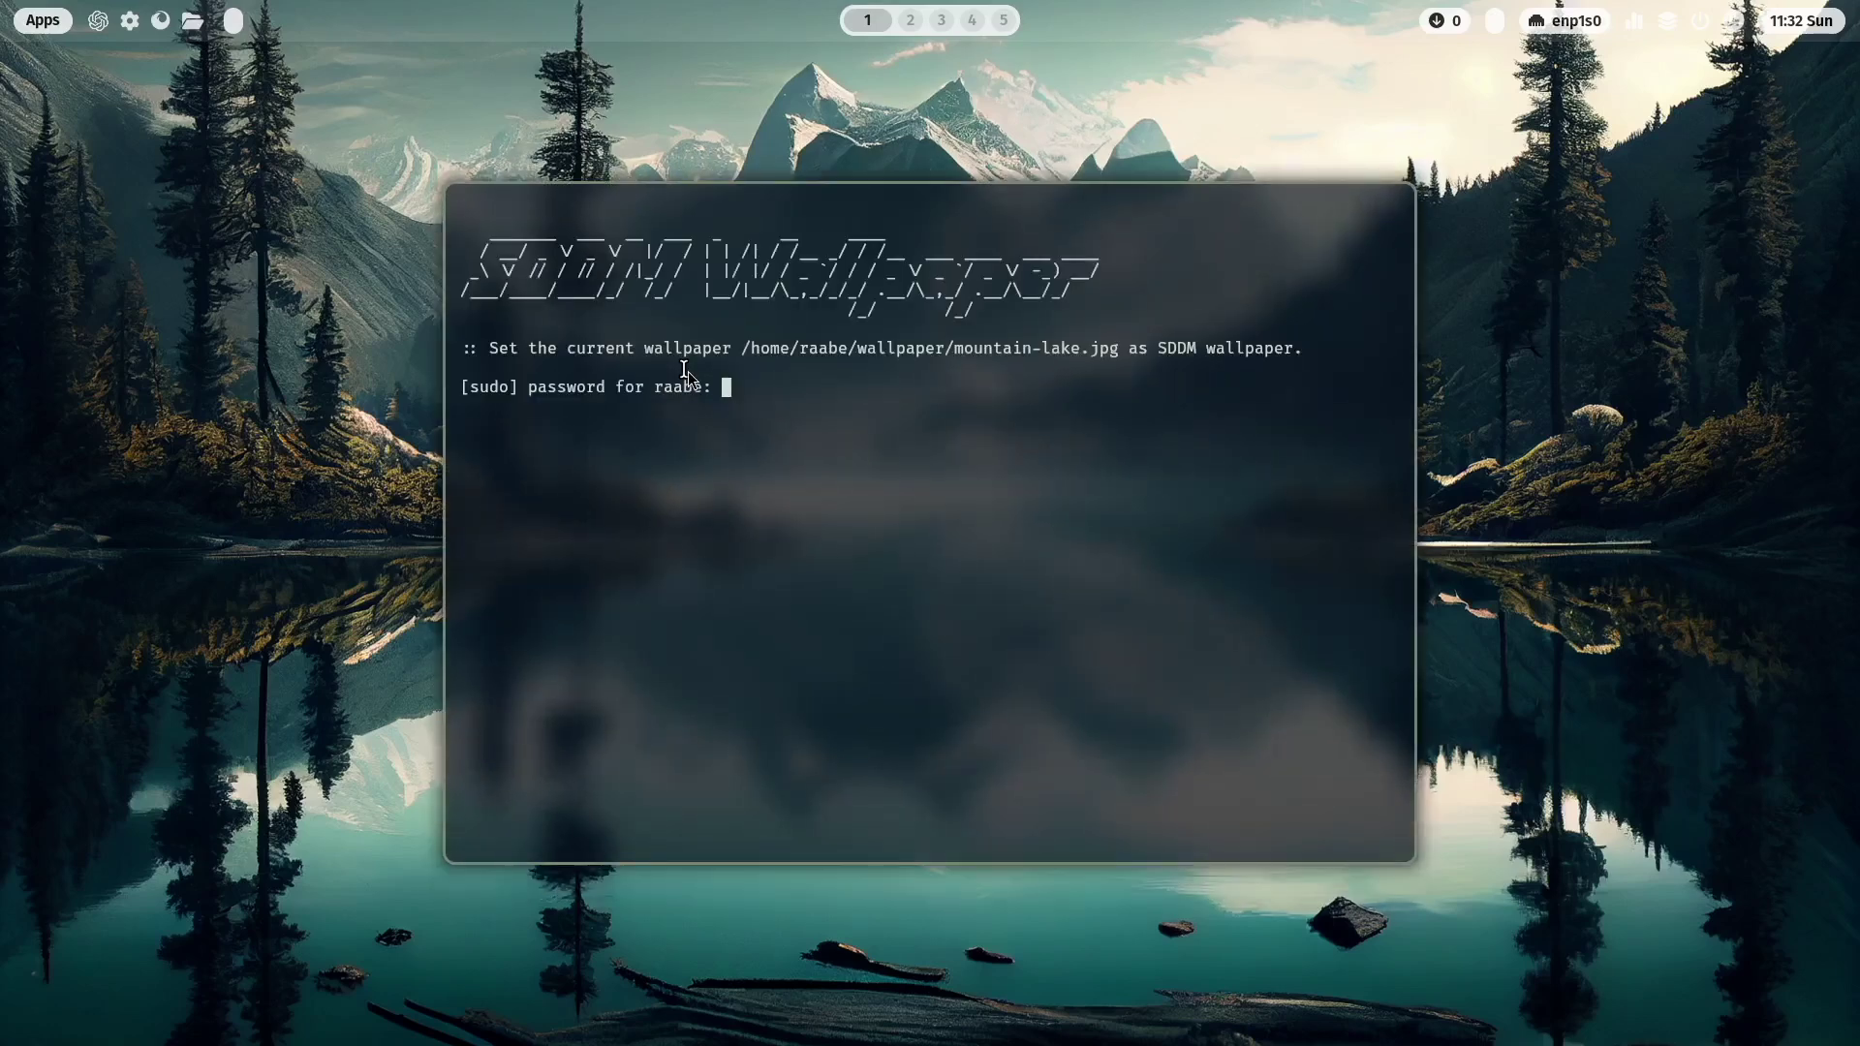
key(Return)
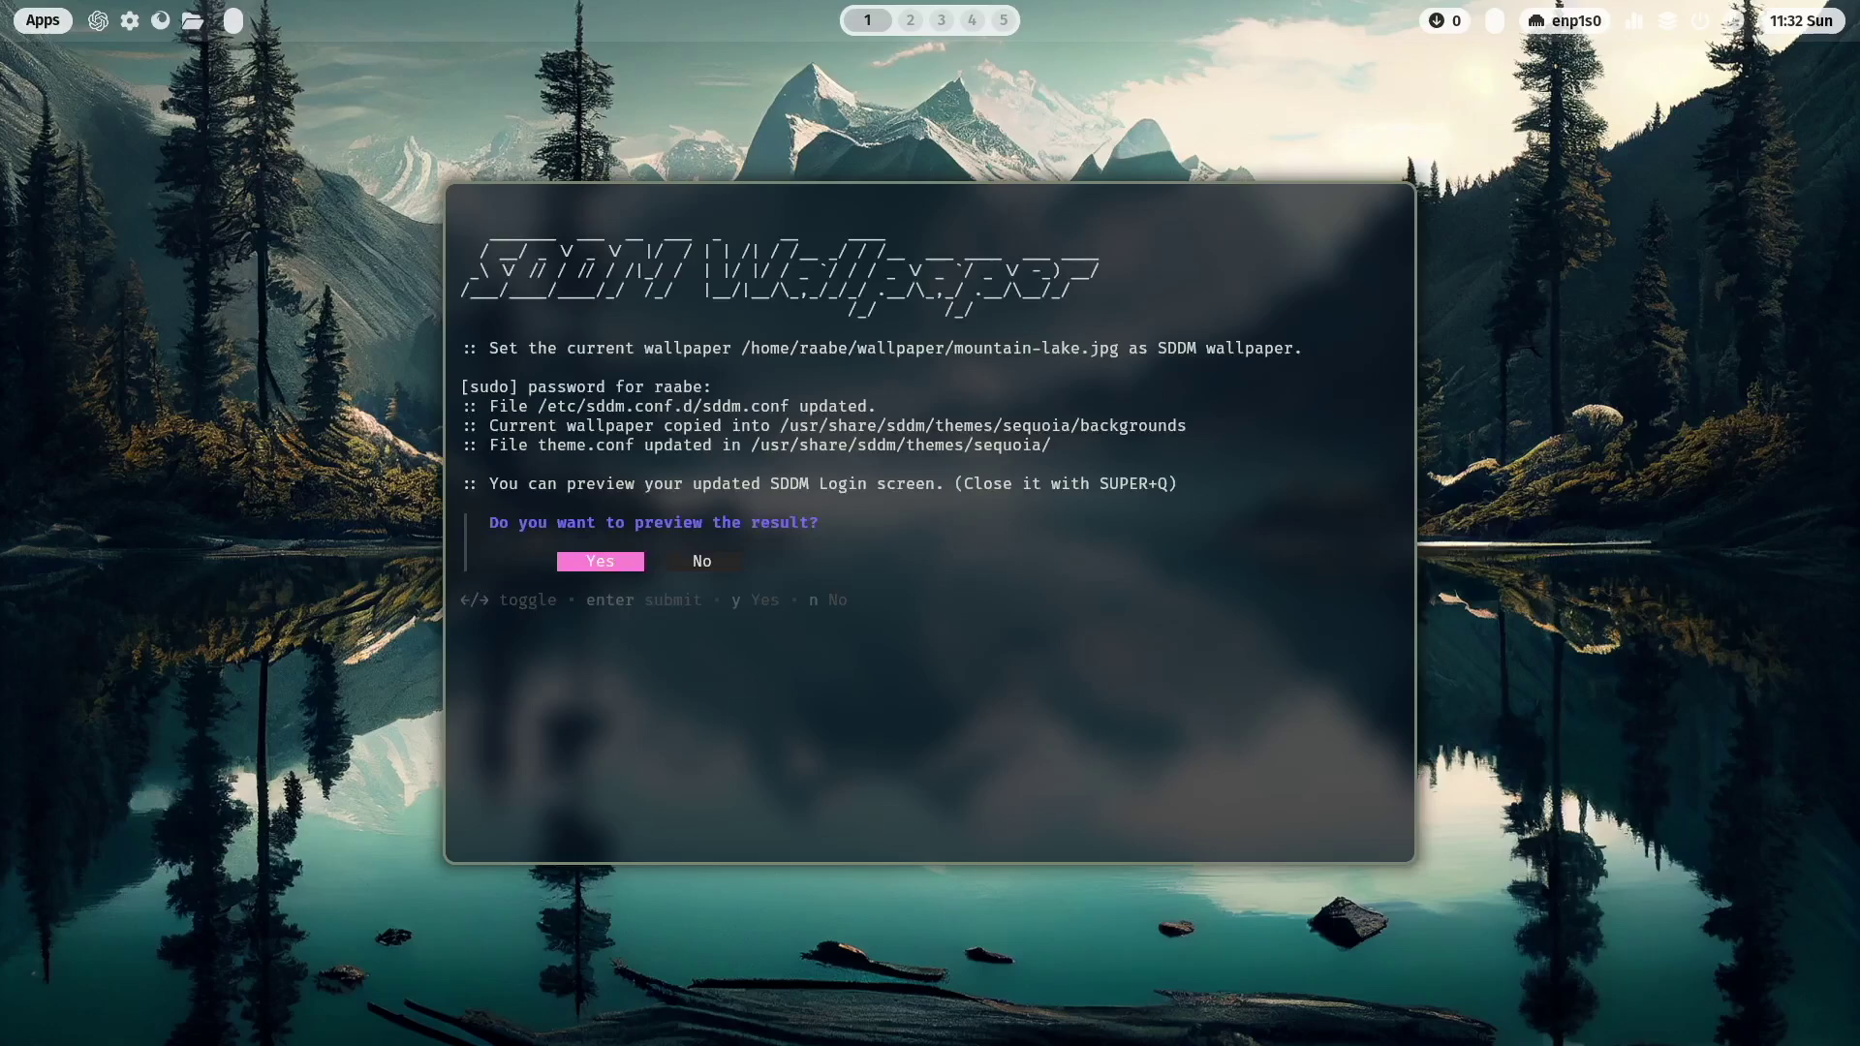
Step: Preview the updated SDDM login screen, then close the preview and the welcome window
key(Return)
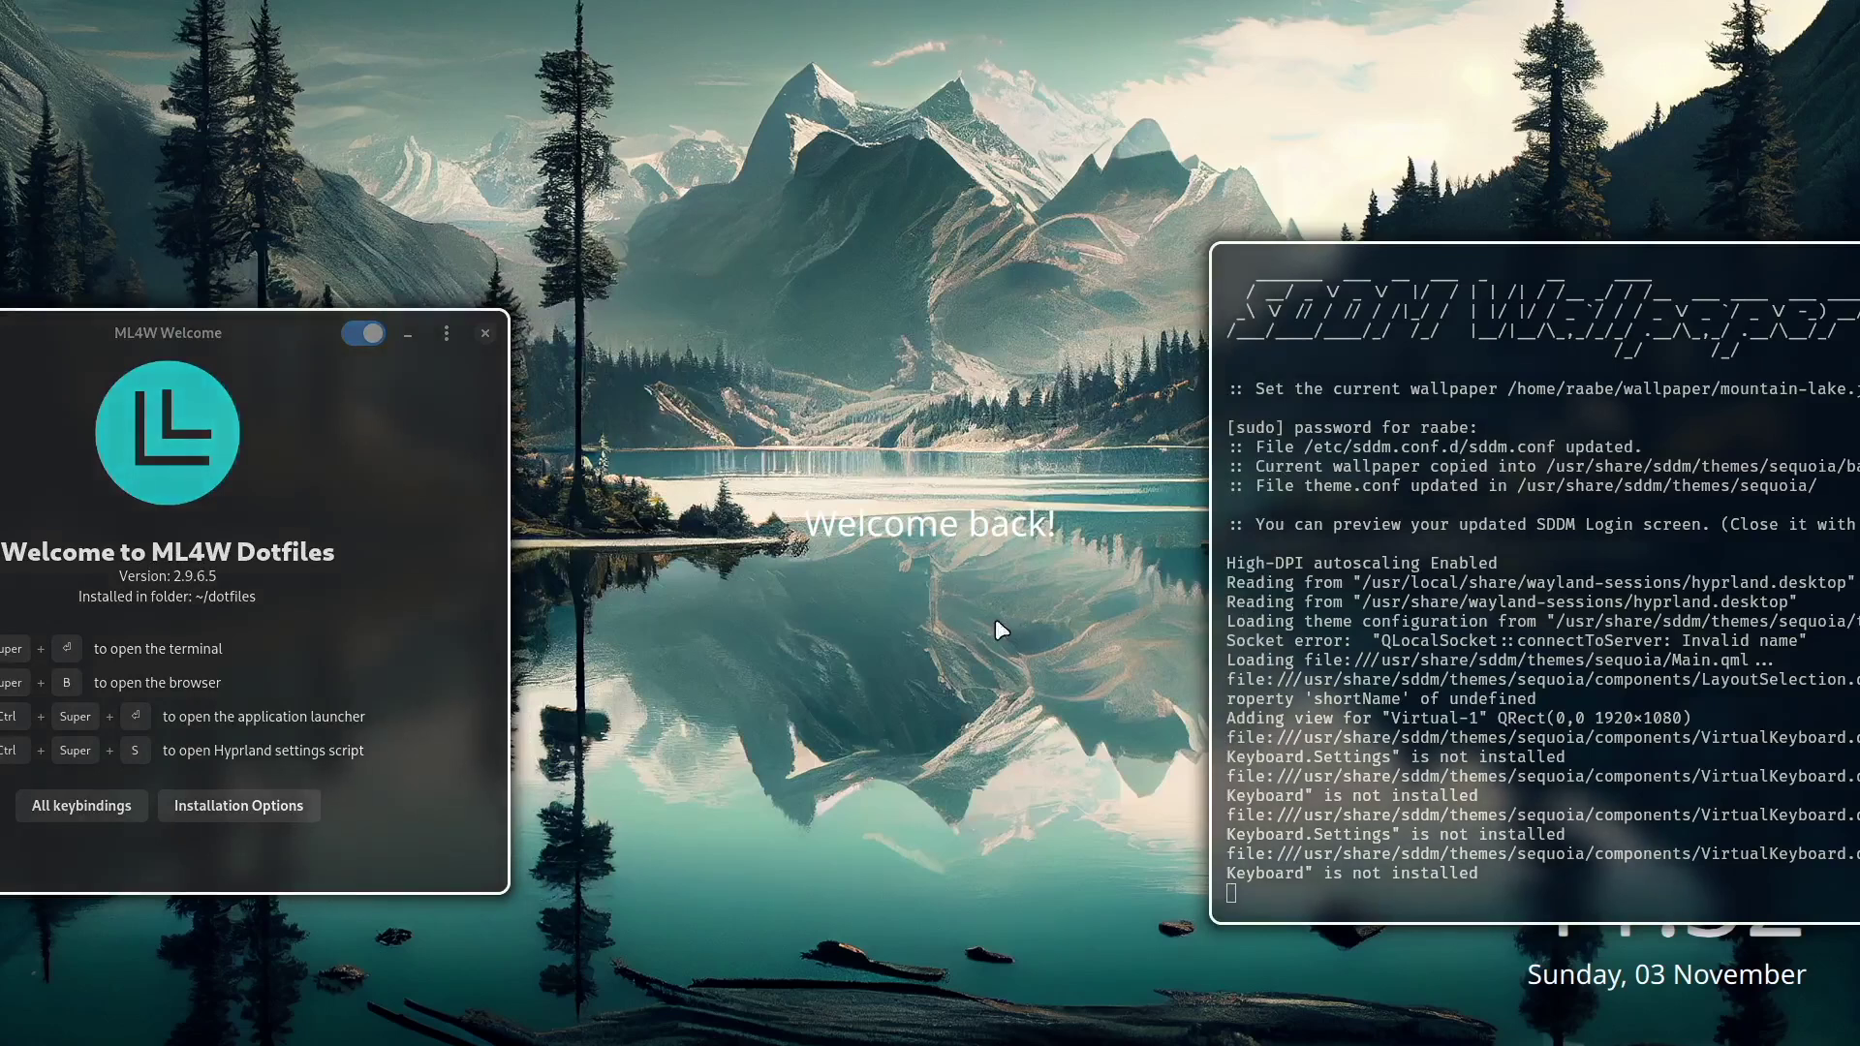
click(998, 624)
key(super+q)
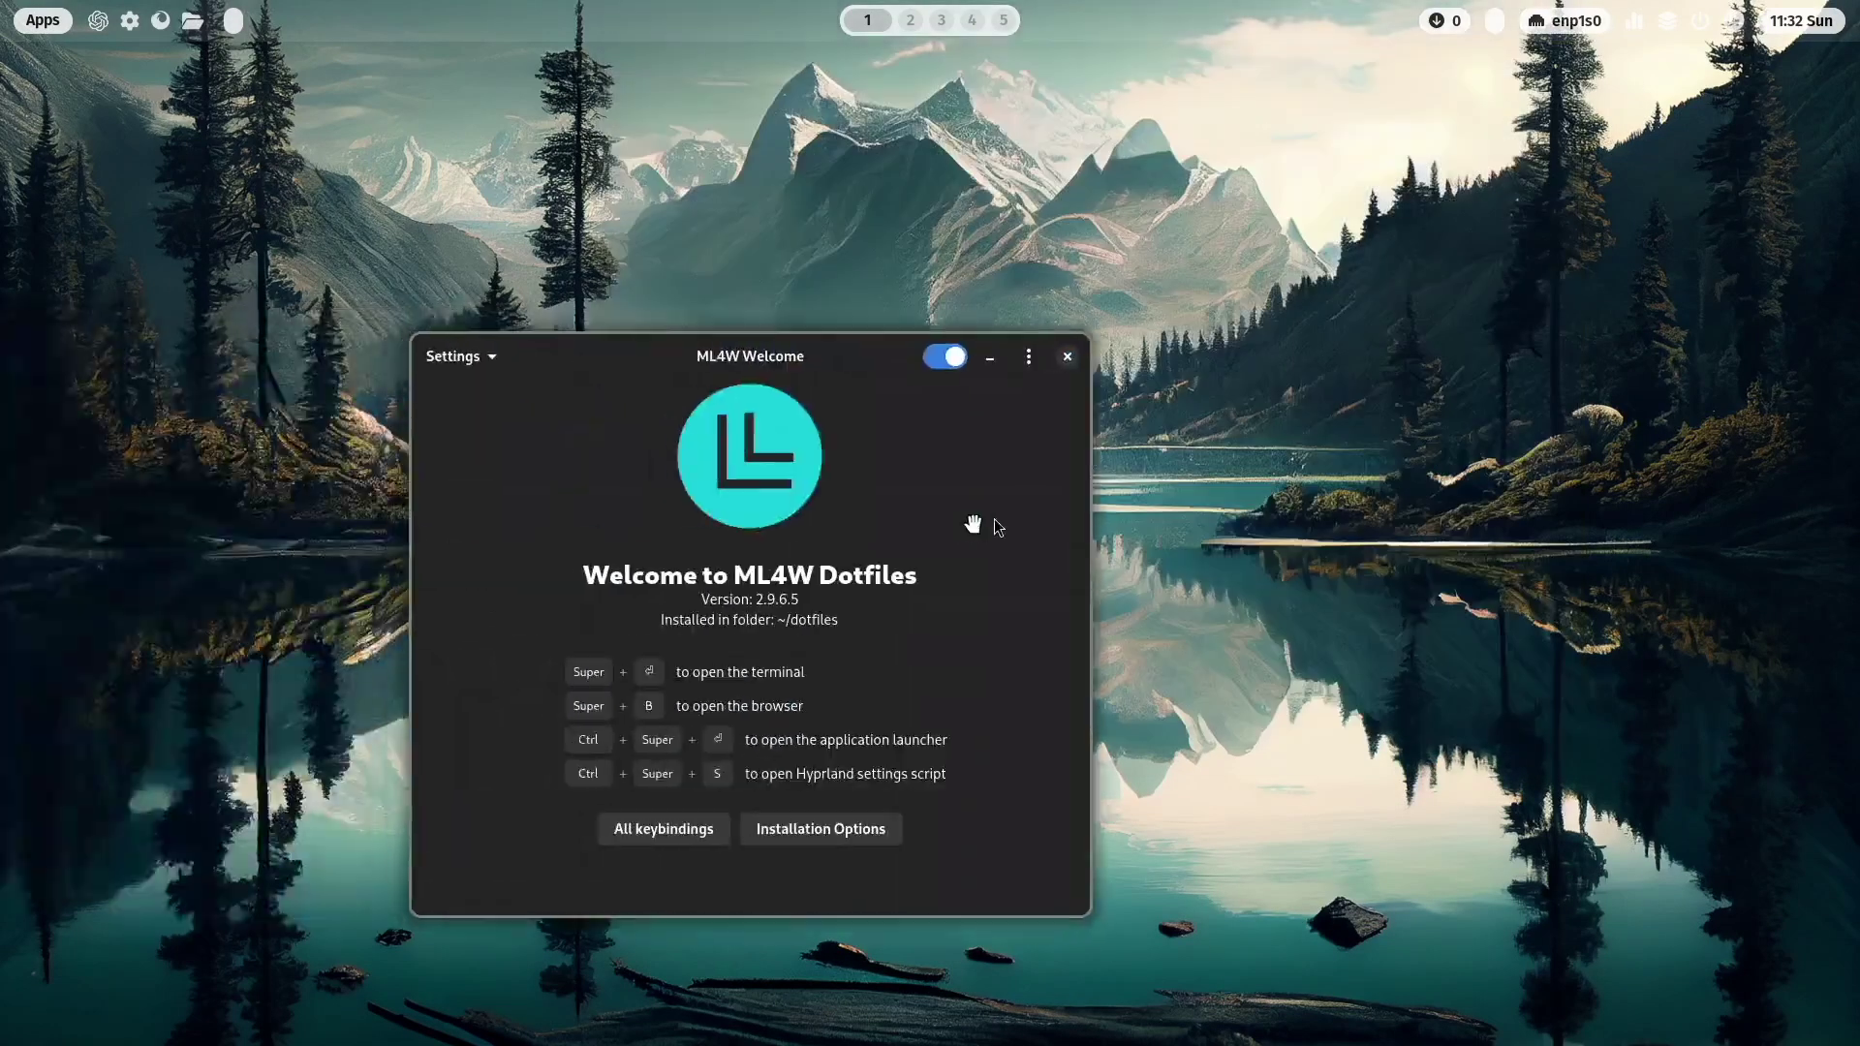
click(1085, 354)
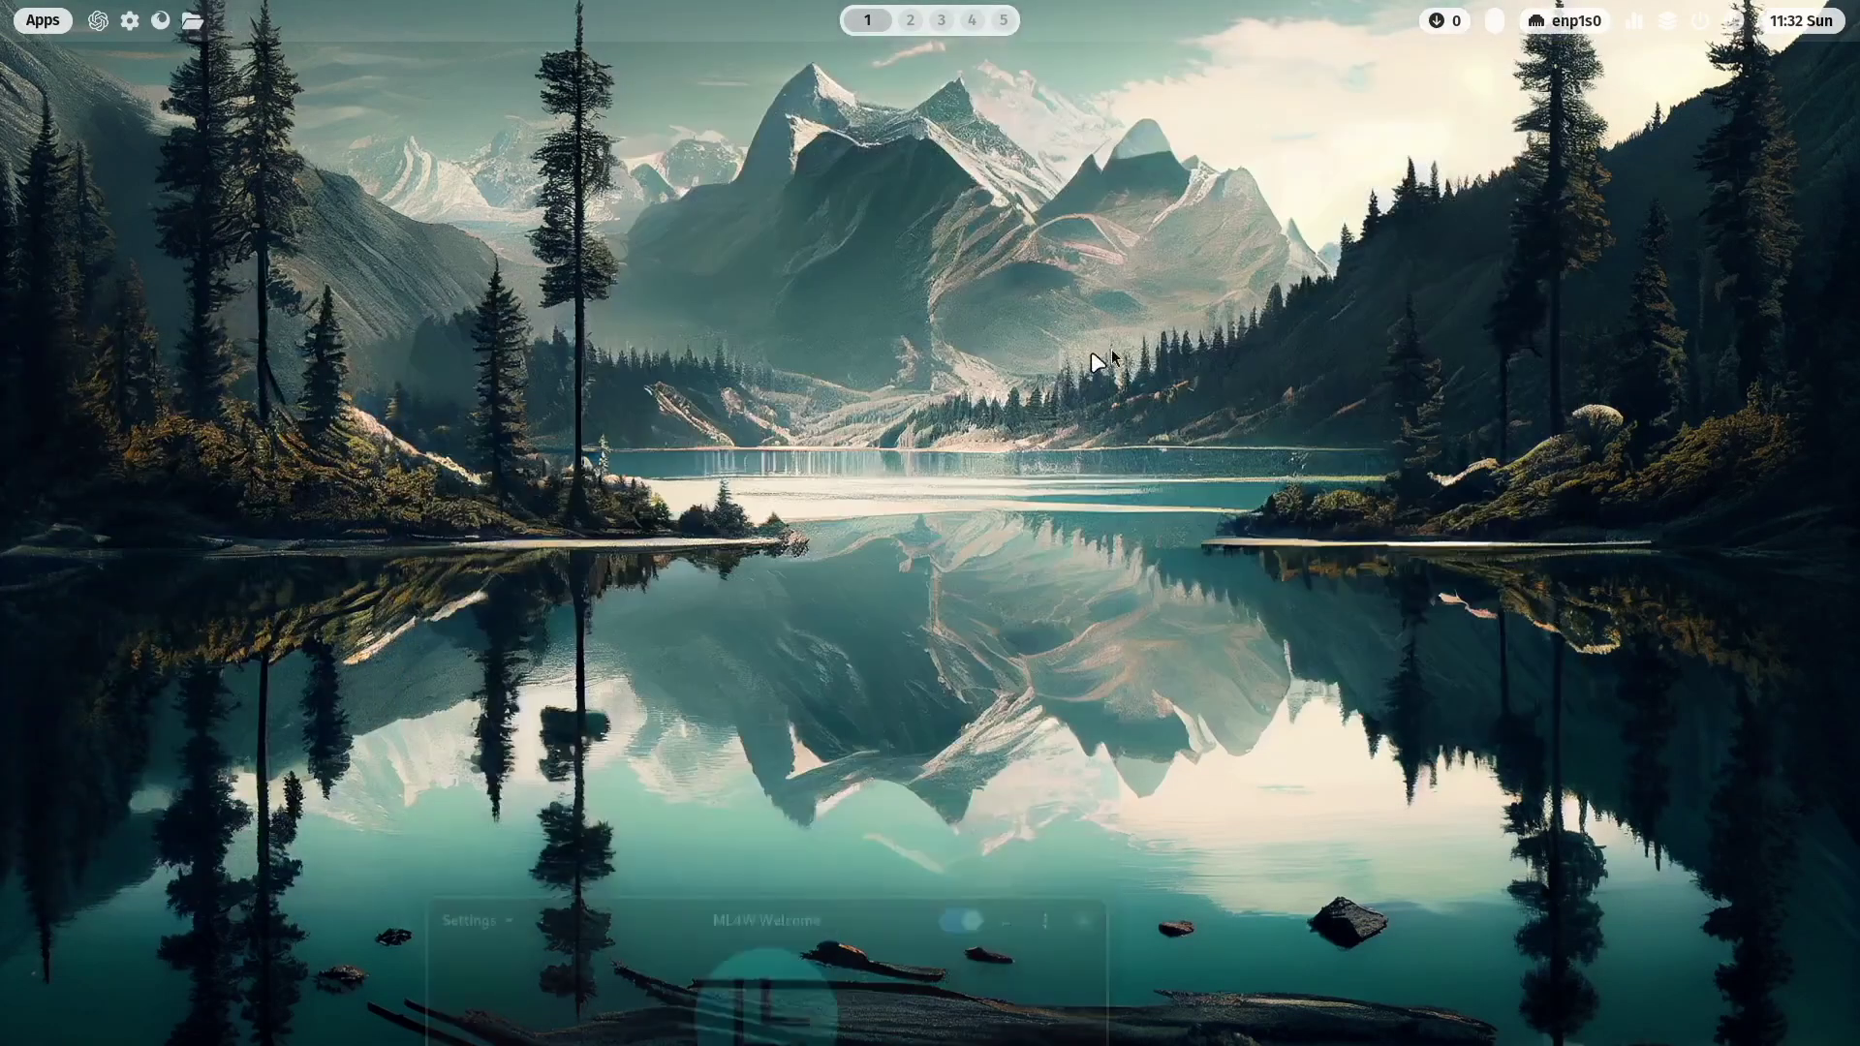
Step: Exit the session and log back in to Hyprland from the SDDM screen with the account password
click(1706, 25)
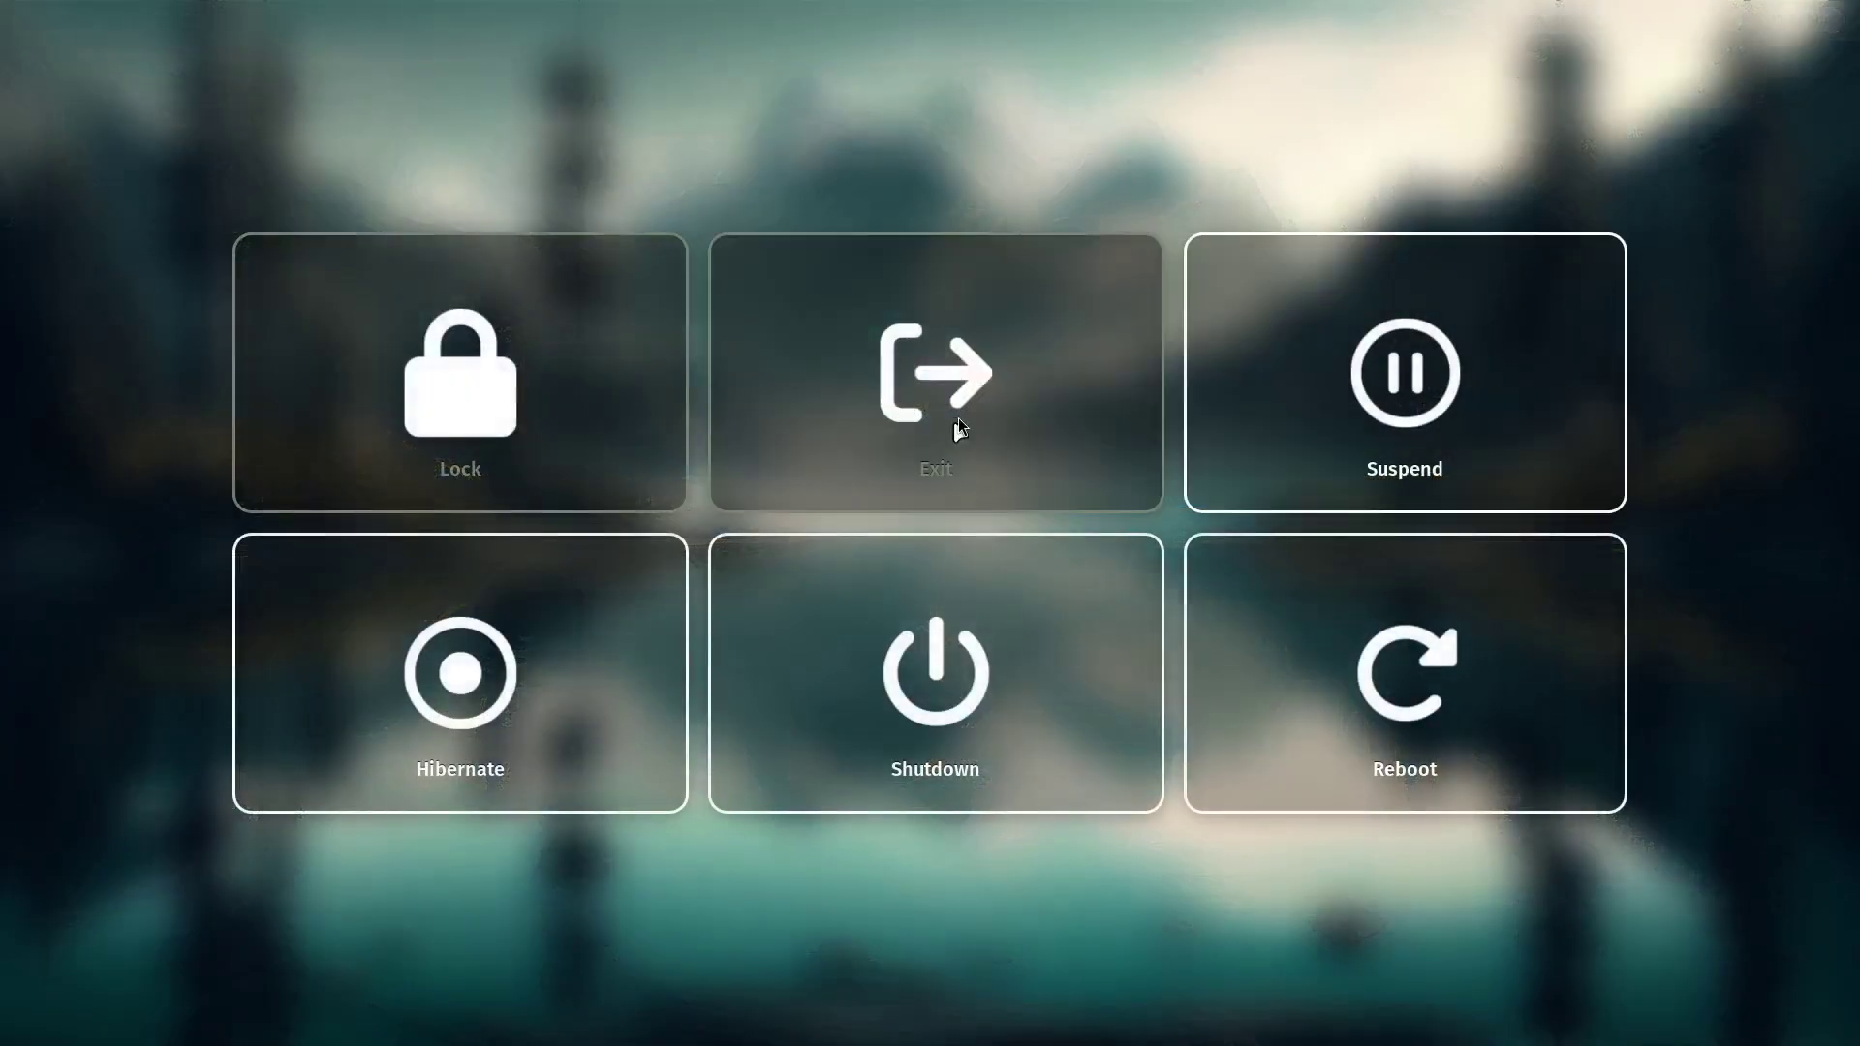
key(Escape)
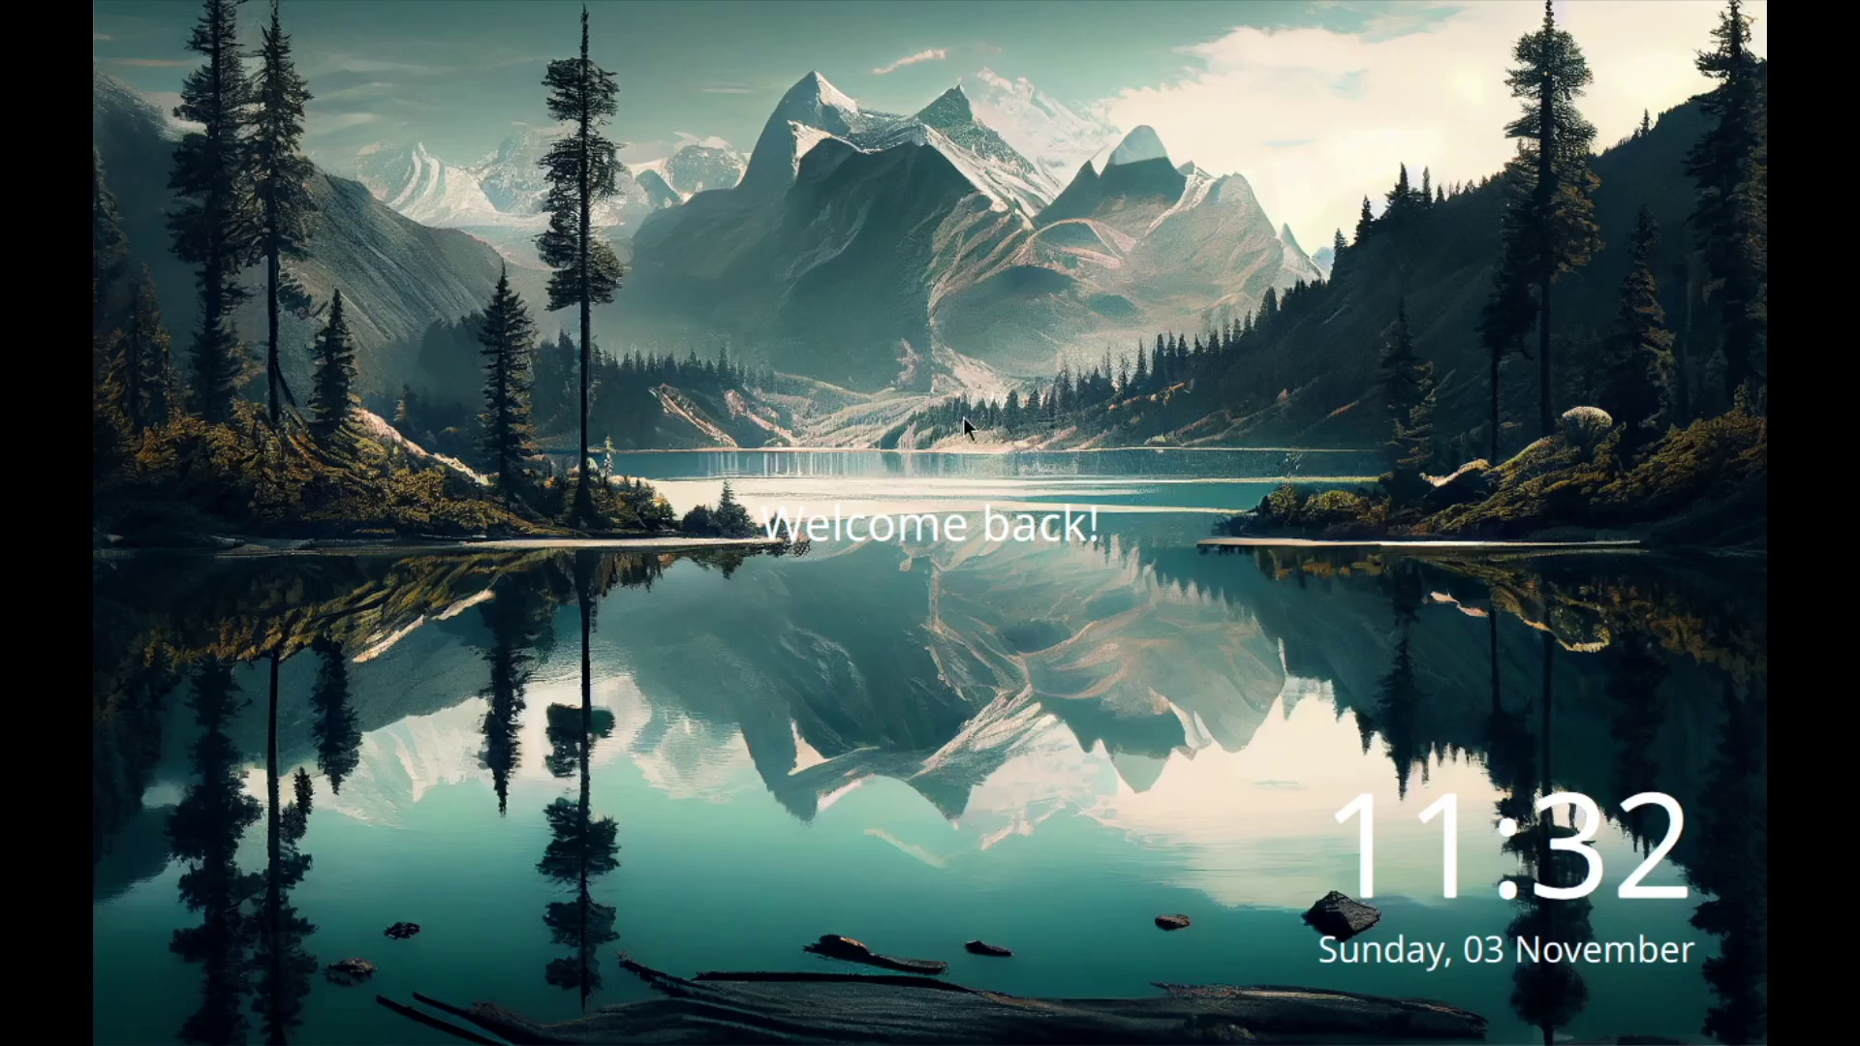
key(Return)
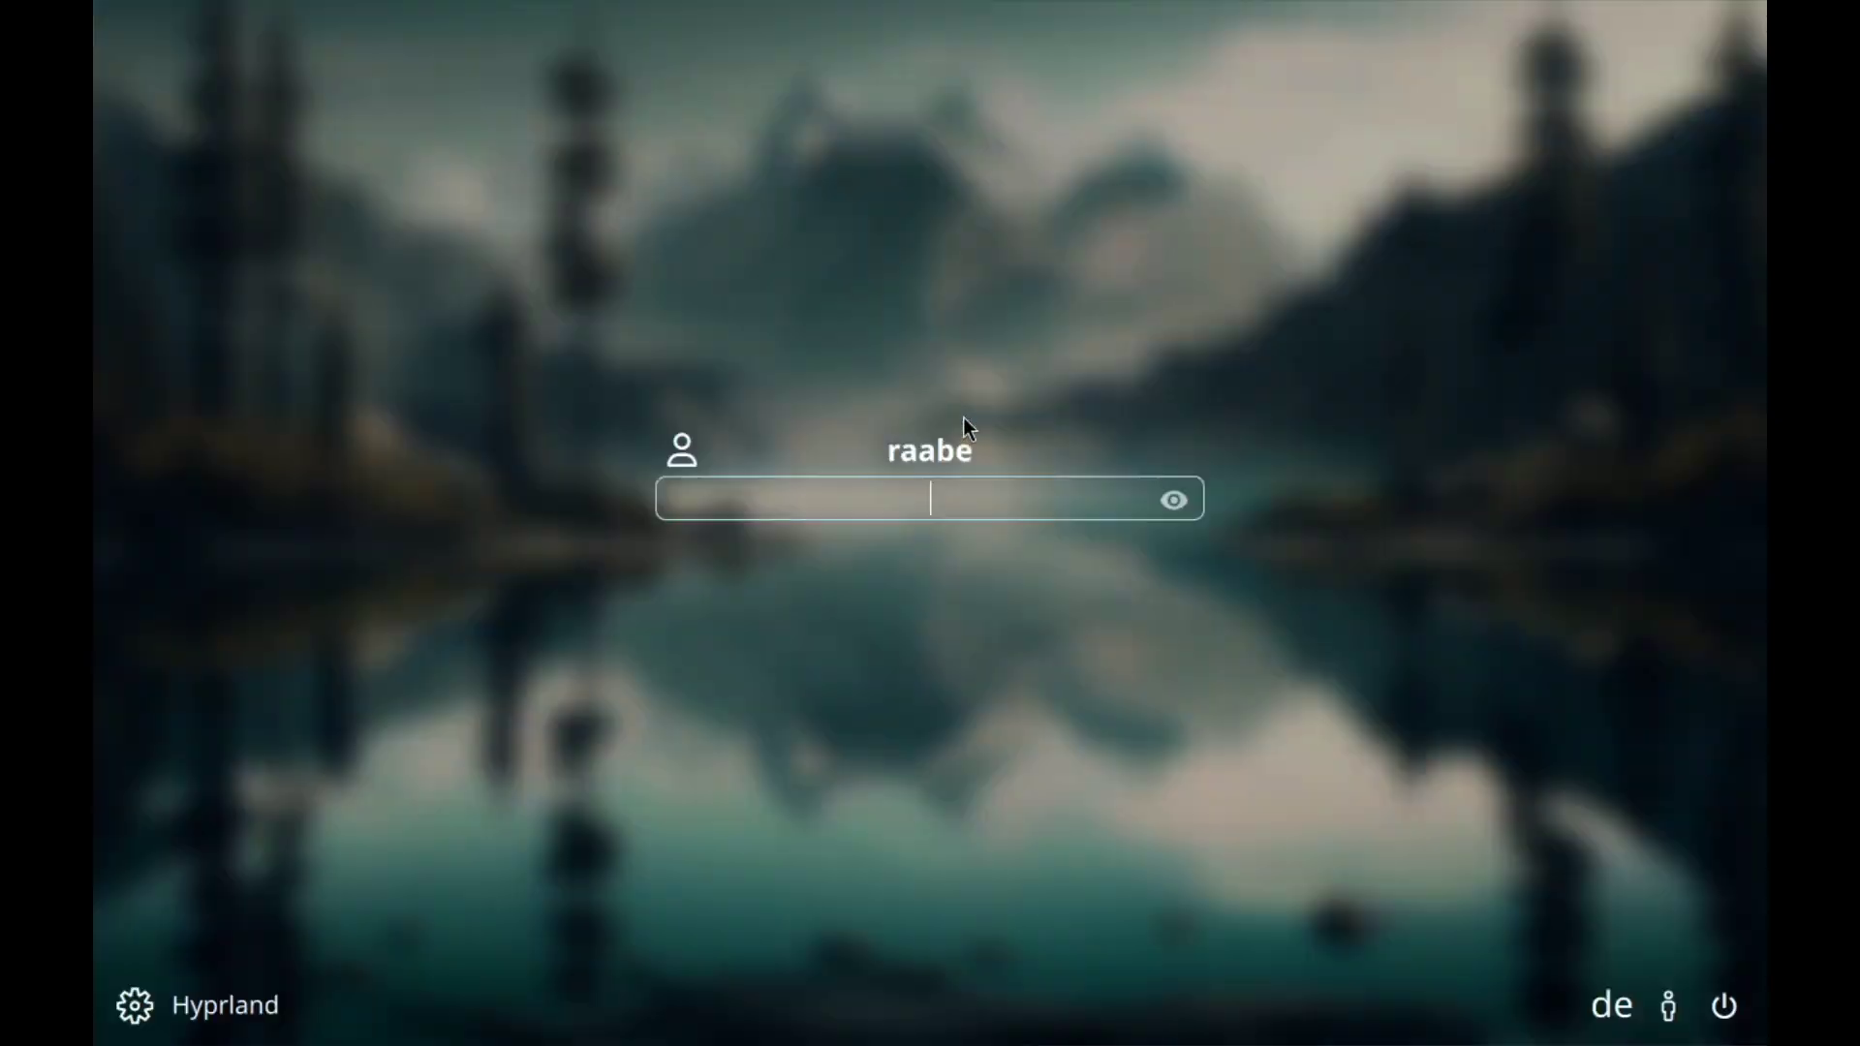
text(•••••••)
key(Return)
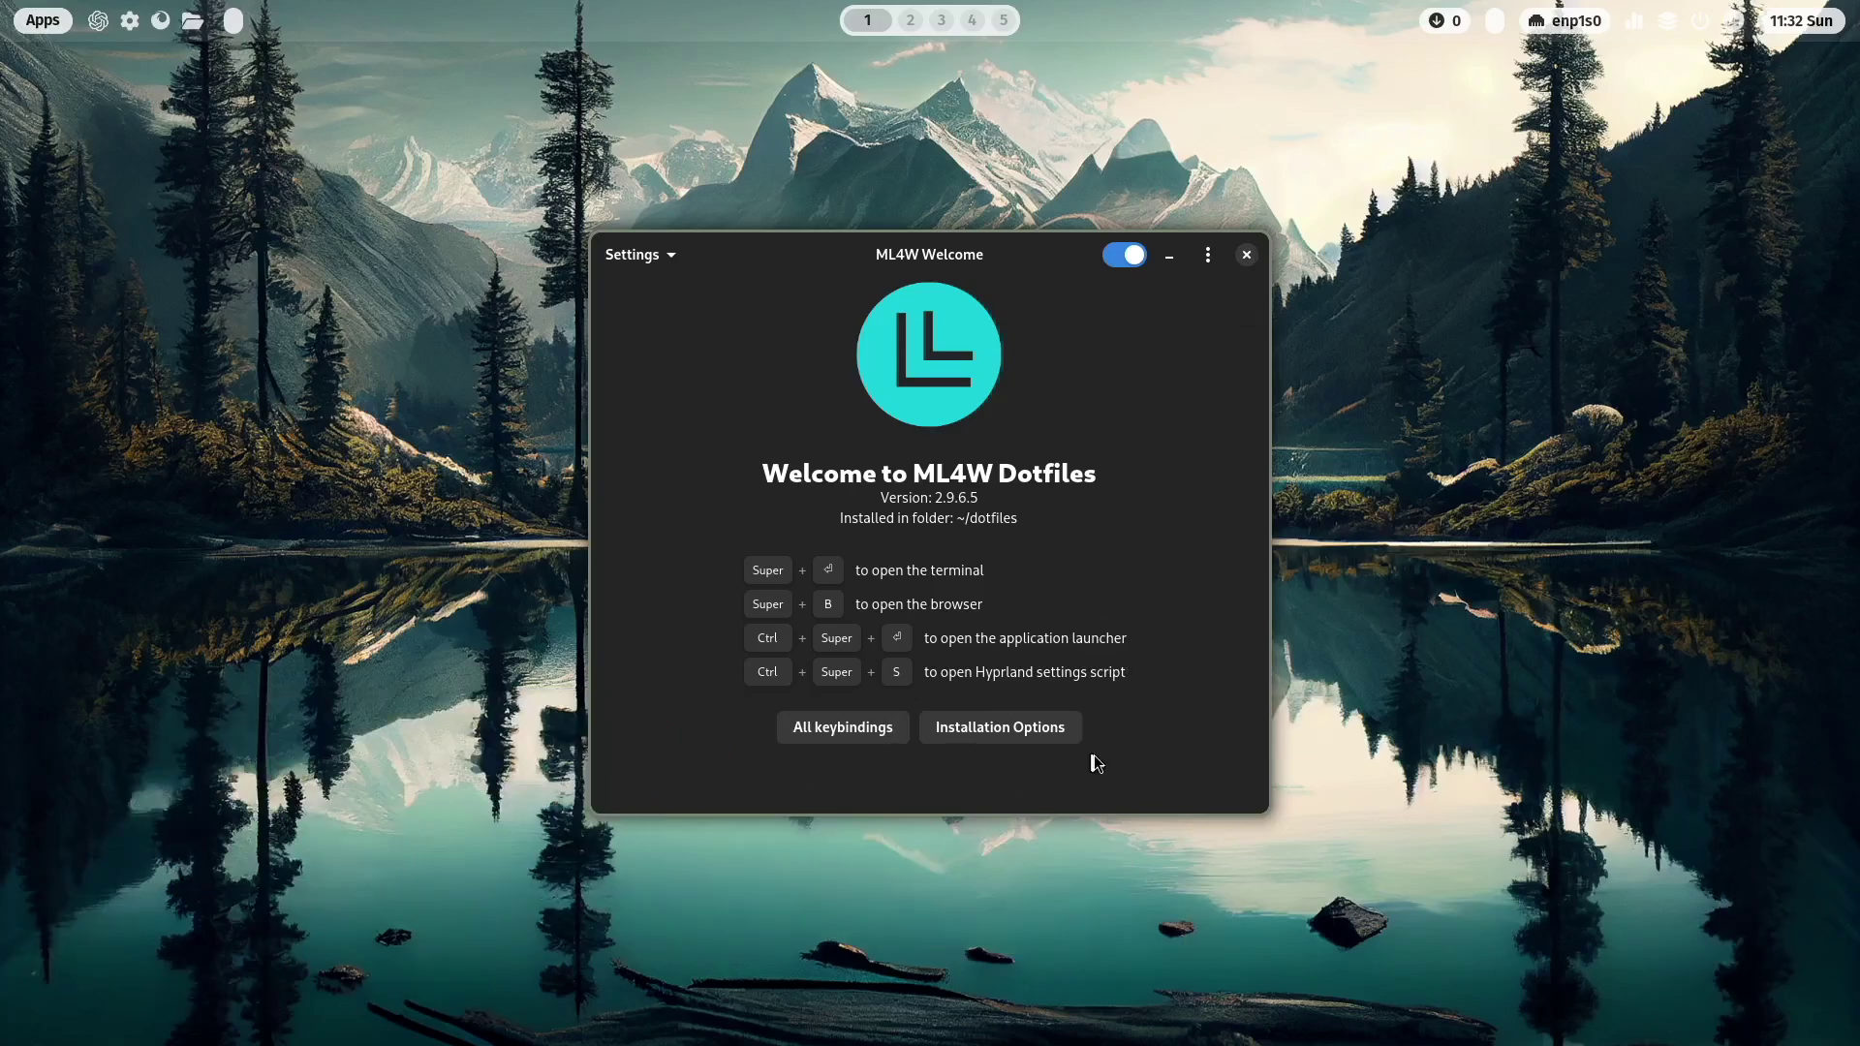
Step: Install yazi as the file manager through the ML4W installation options, entering the sudo password and accepting the package installation
click(1012, 731)
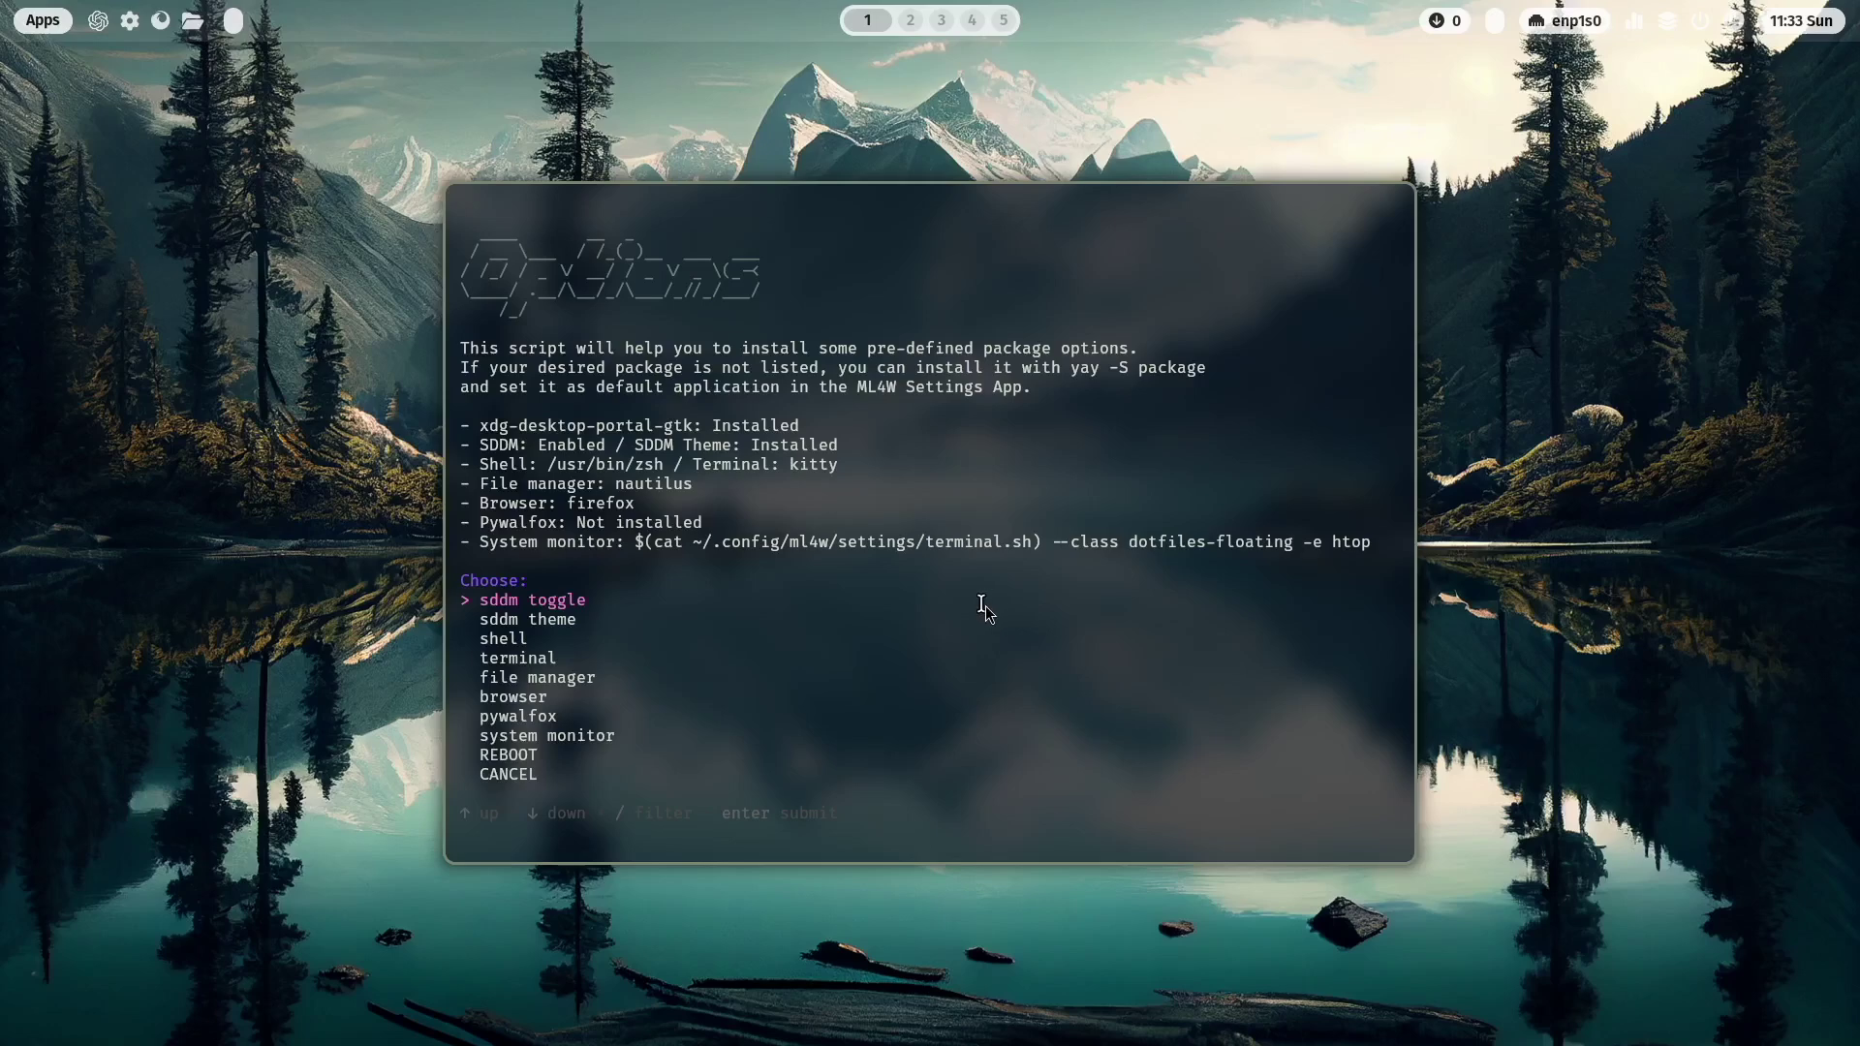
key(Down)
key(Down)
key(Down)
key(Down)
key(Return)
key(Down)
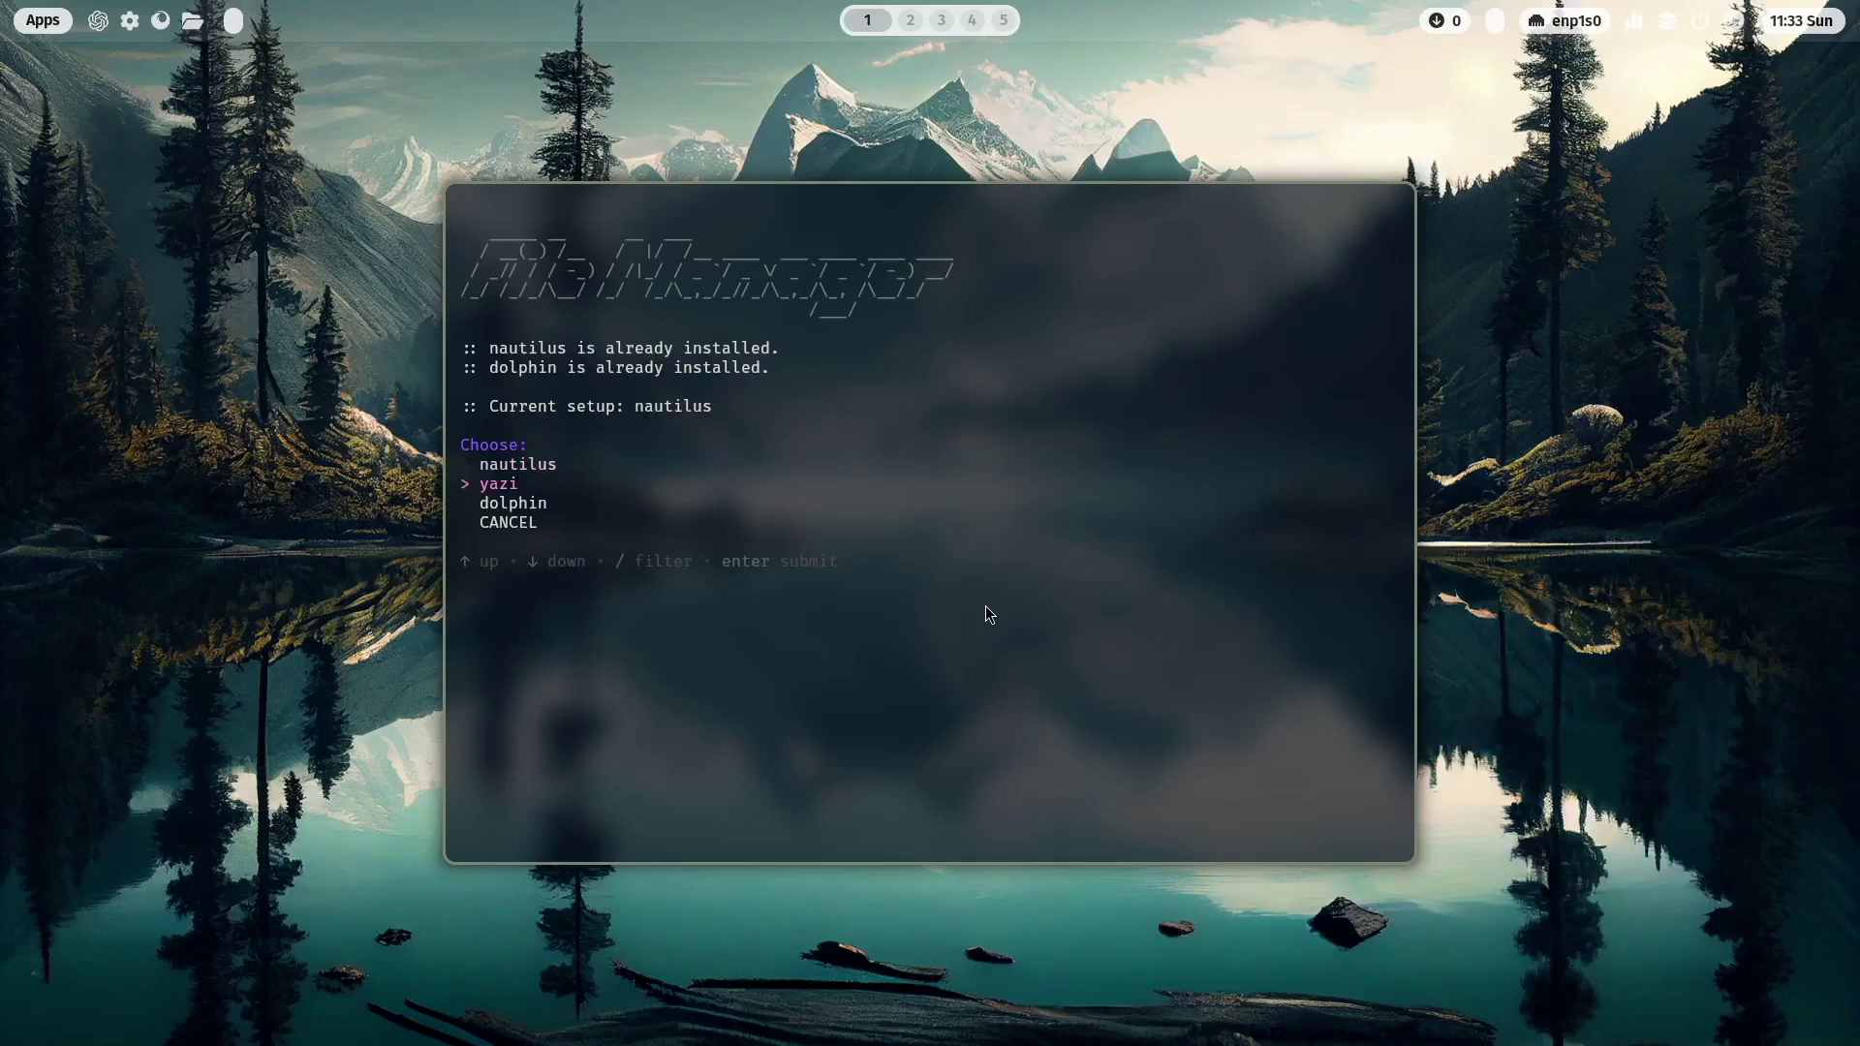
key(Return)
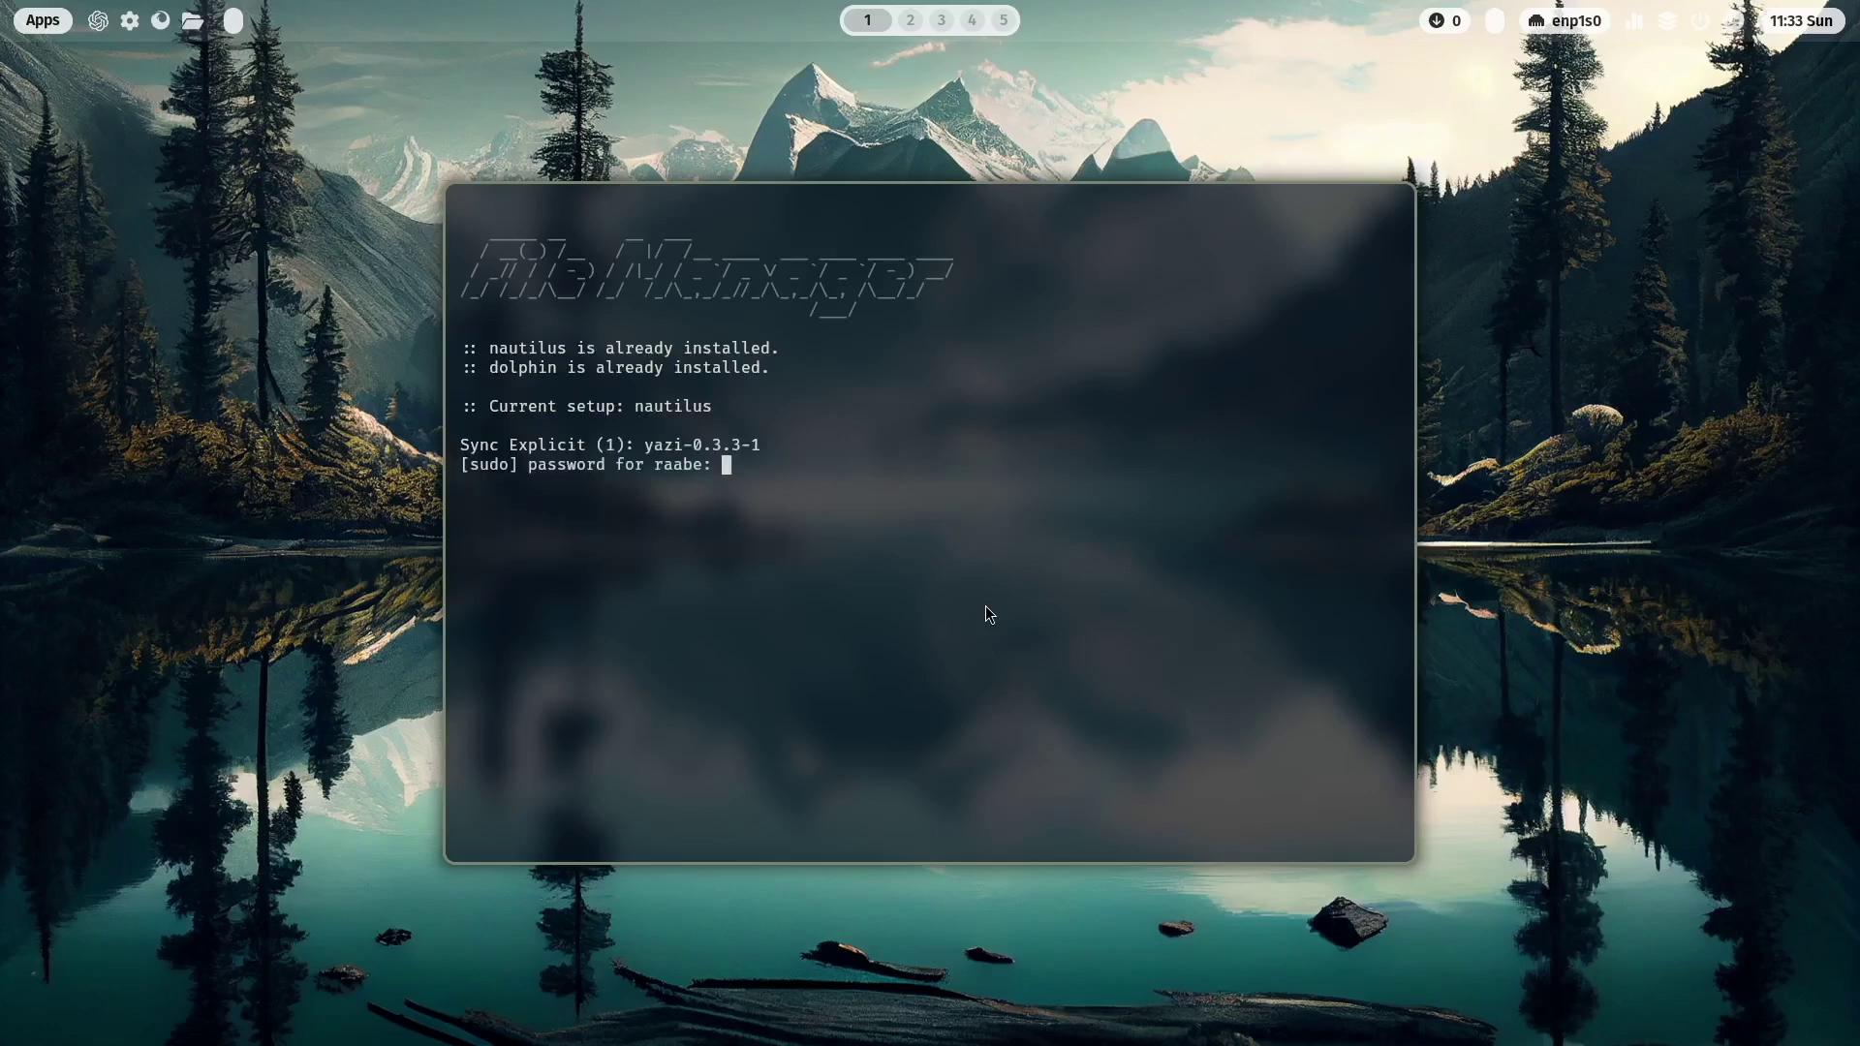
key(Return)
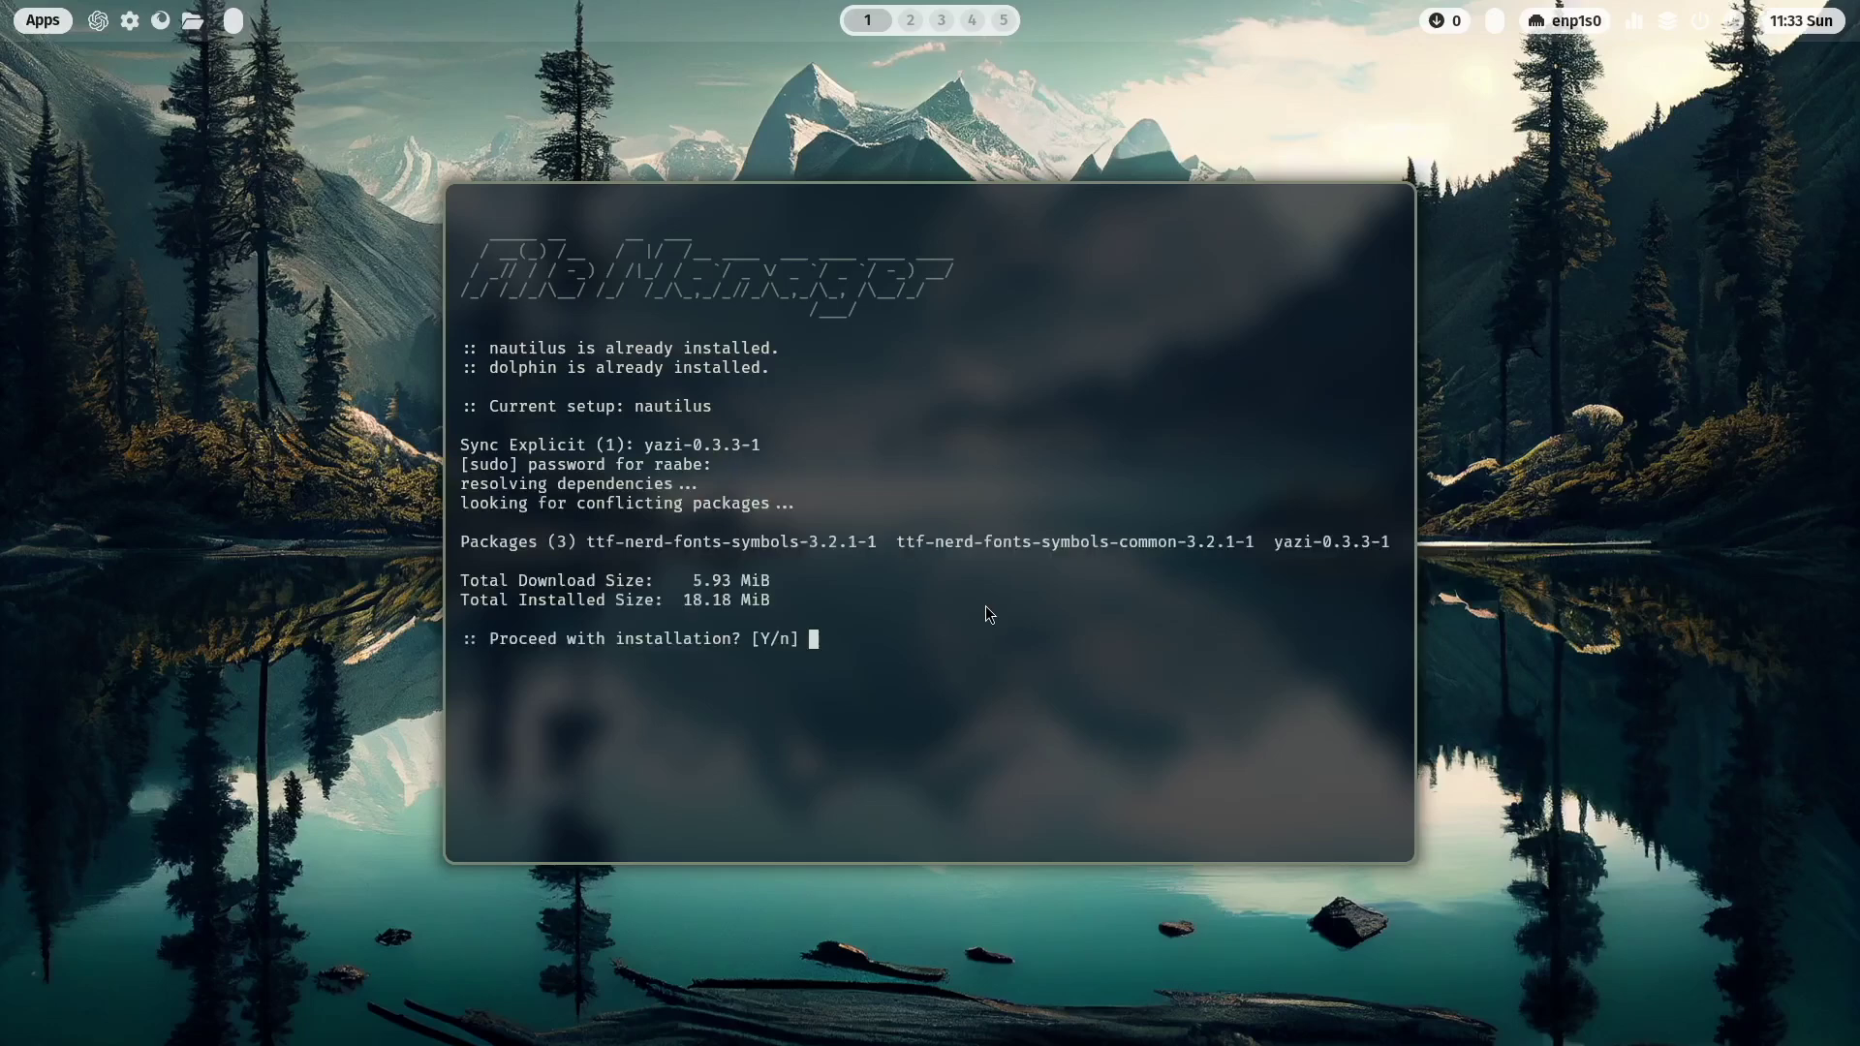
key(Return)
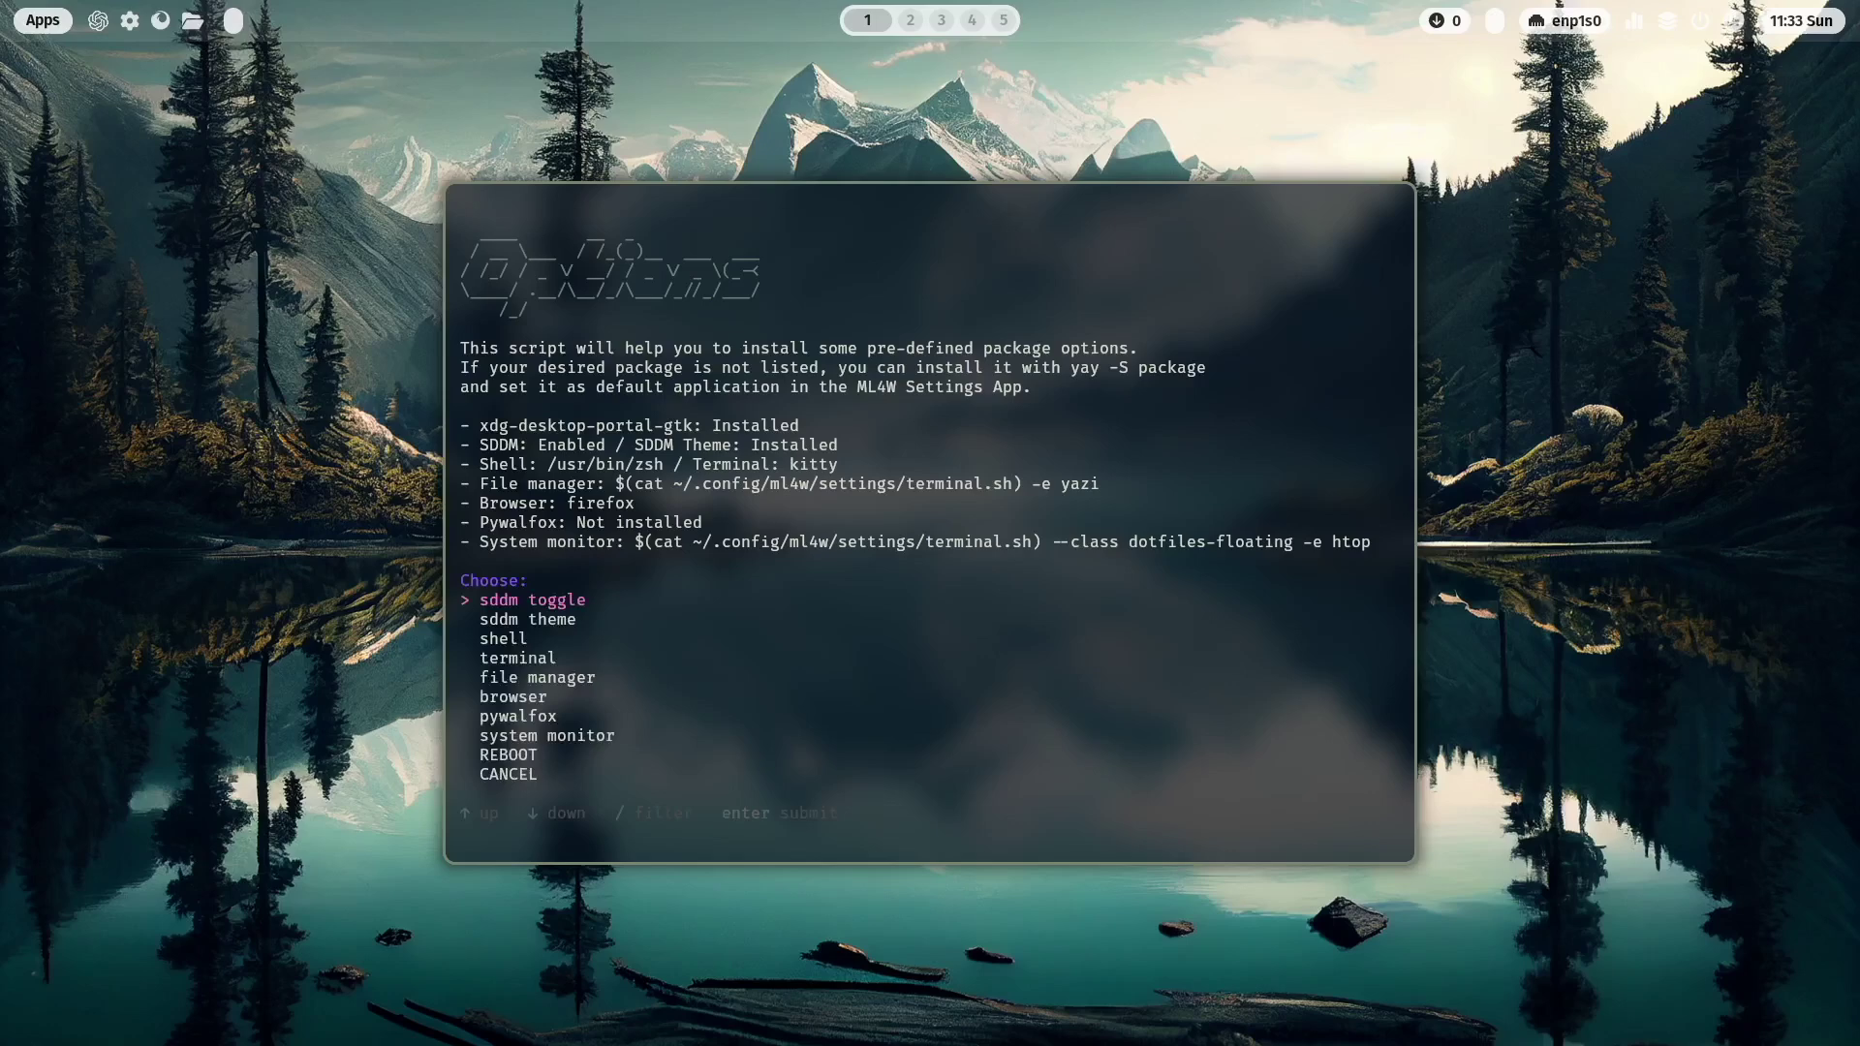
Step: Cancel out of the installation options script and close the welcome window
key(Down)
key(Down)
key(Down)
key(Down)
key(Down)
key(Down)
key(Down)
key(Down)
key(Down)
key(Return)
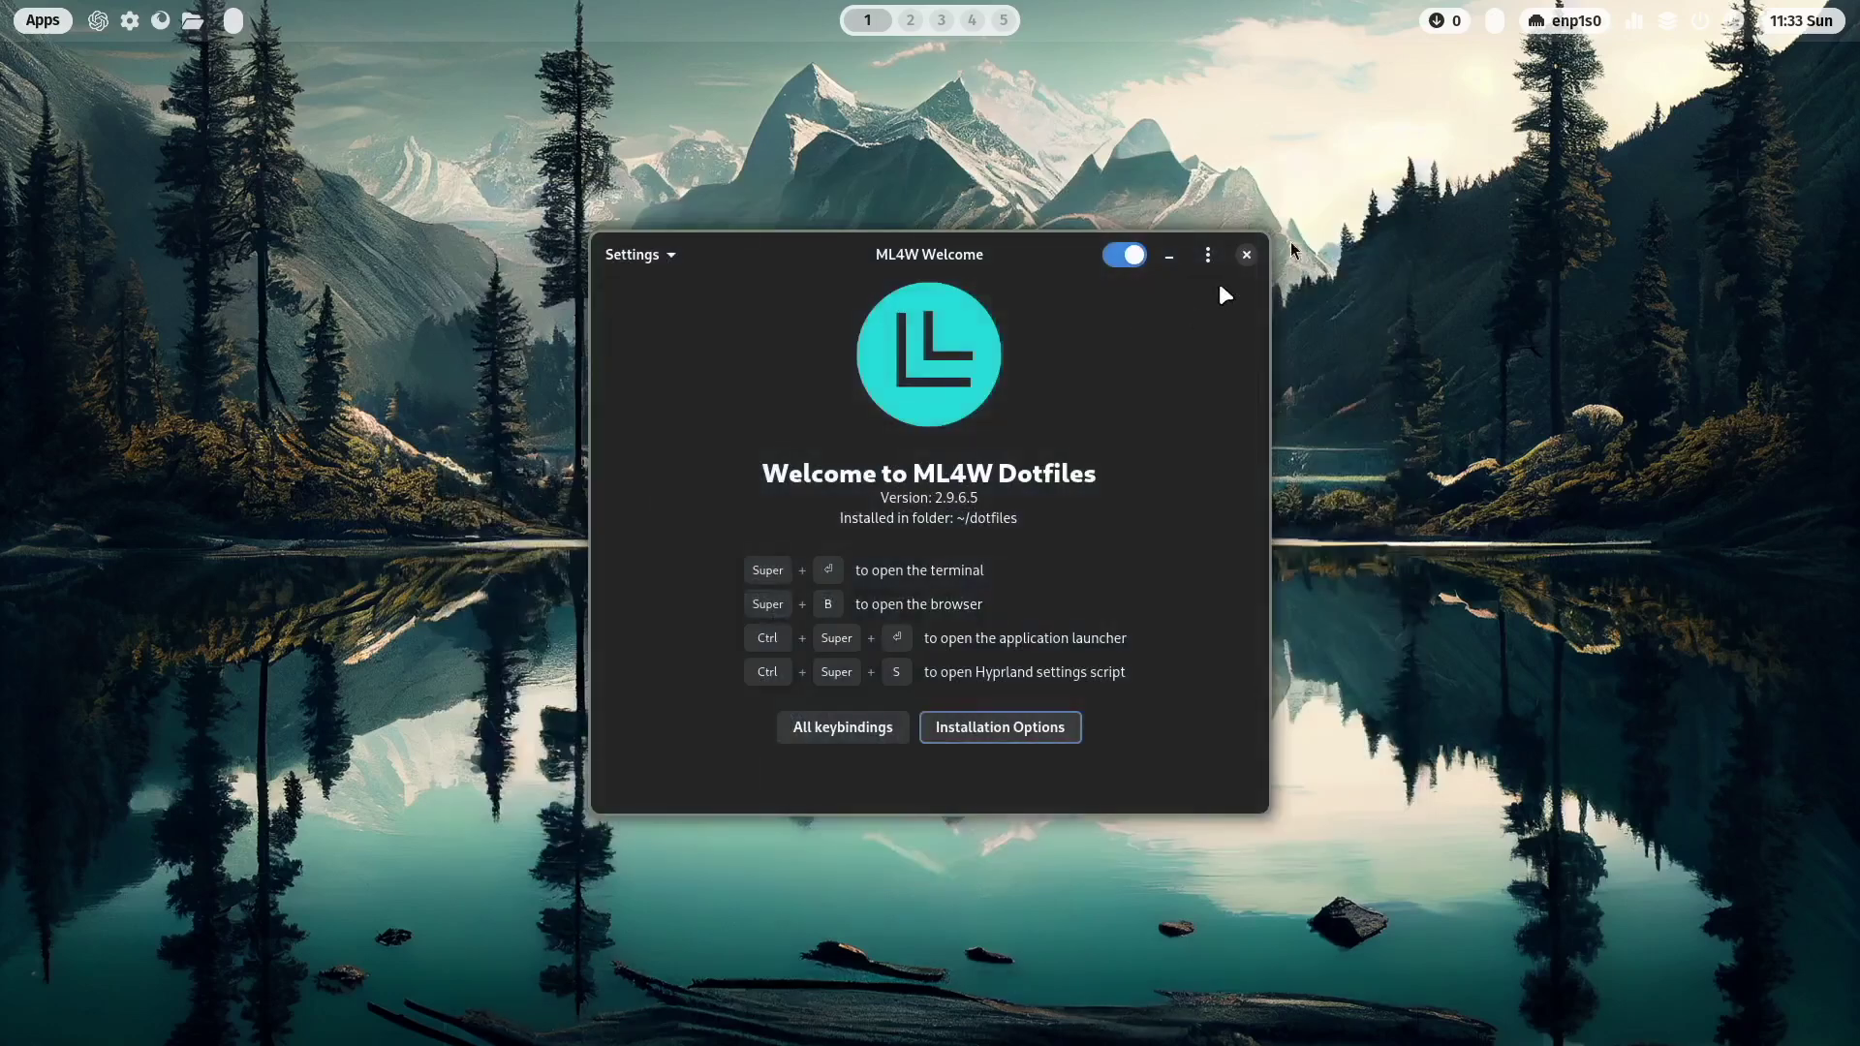
click(1248, 255)
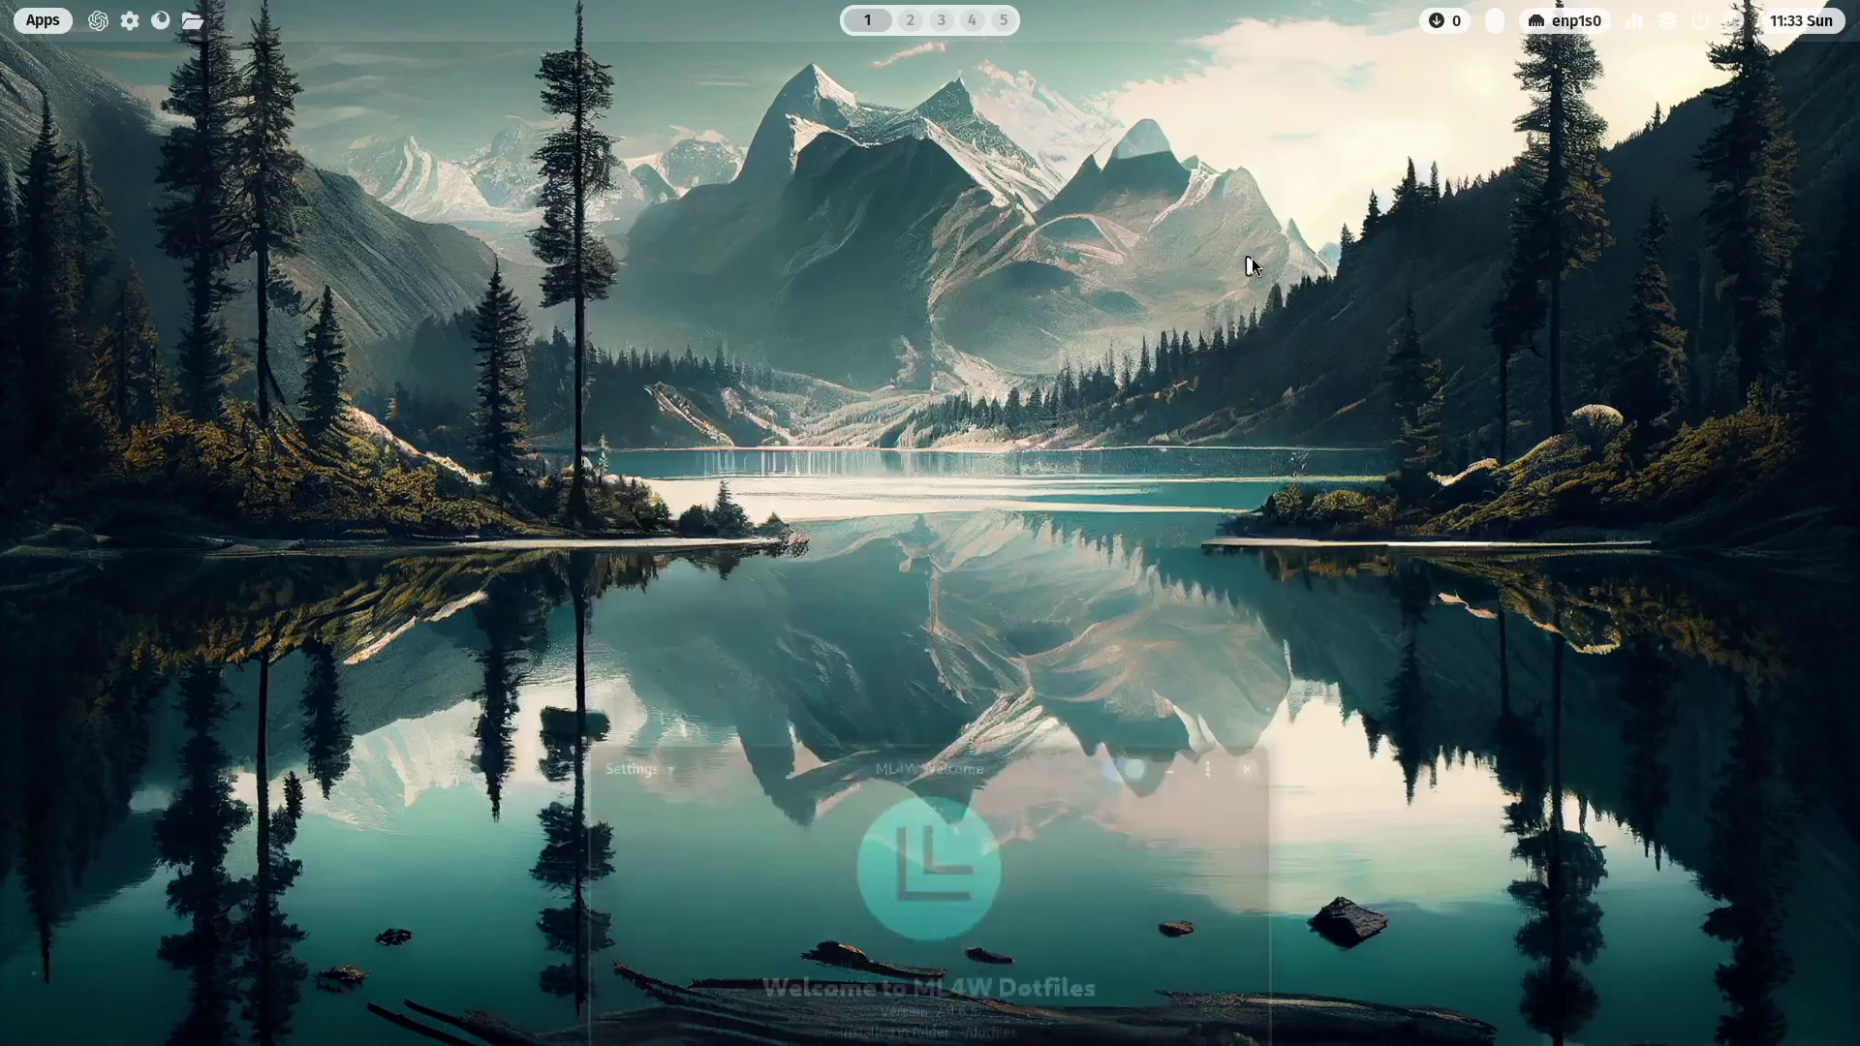
Step: Browse the home folder in the yazi file manager, looking into the Downloads folder, and quit it
click(193, 22)
key(j)
key(j)
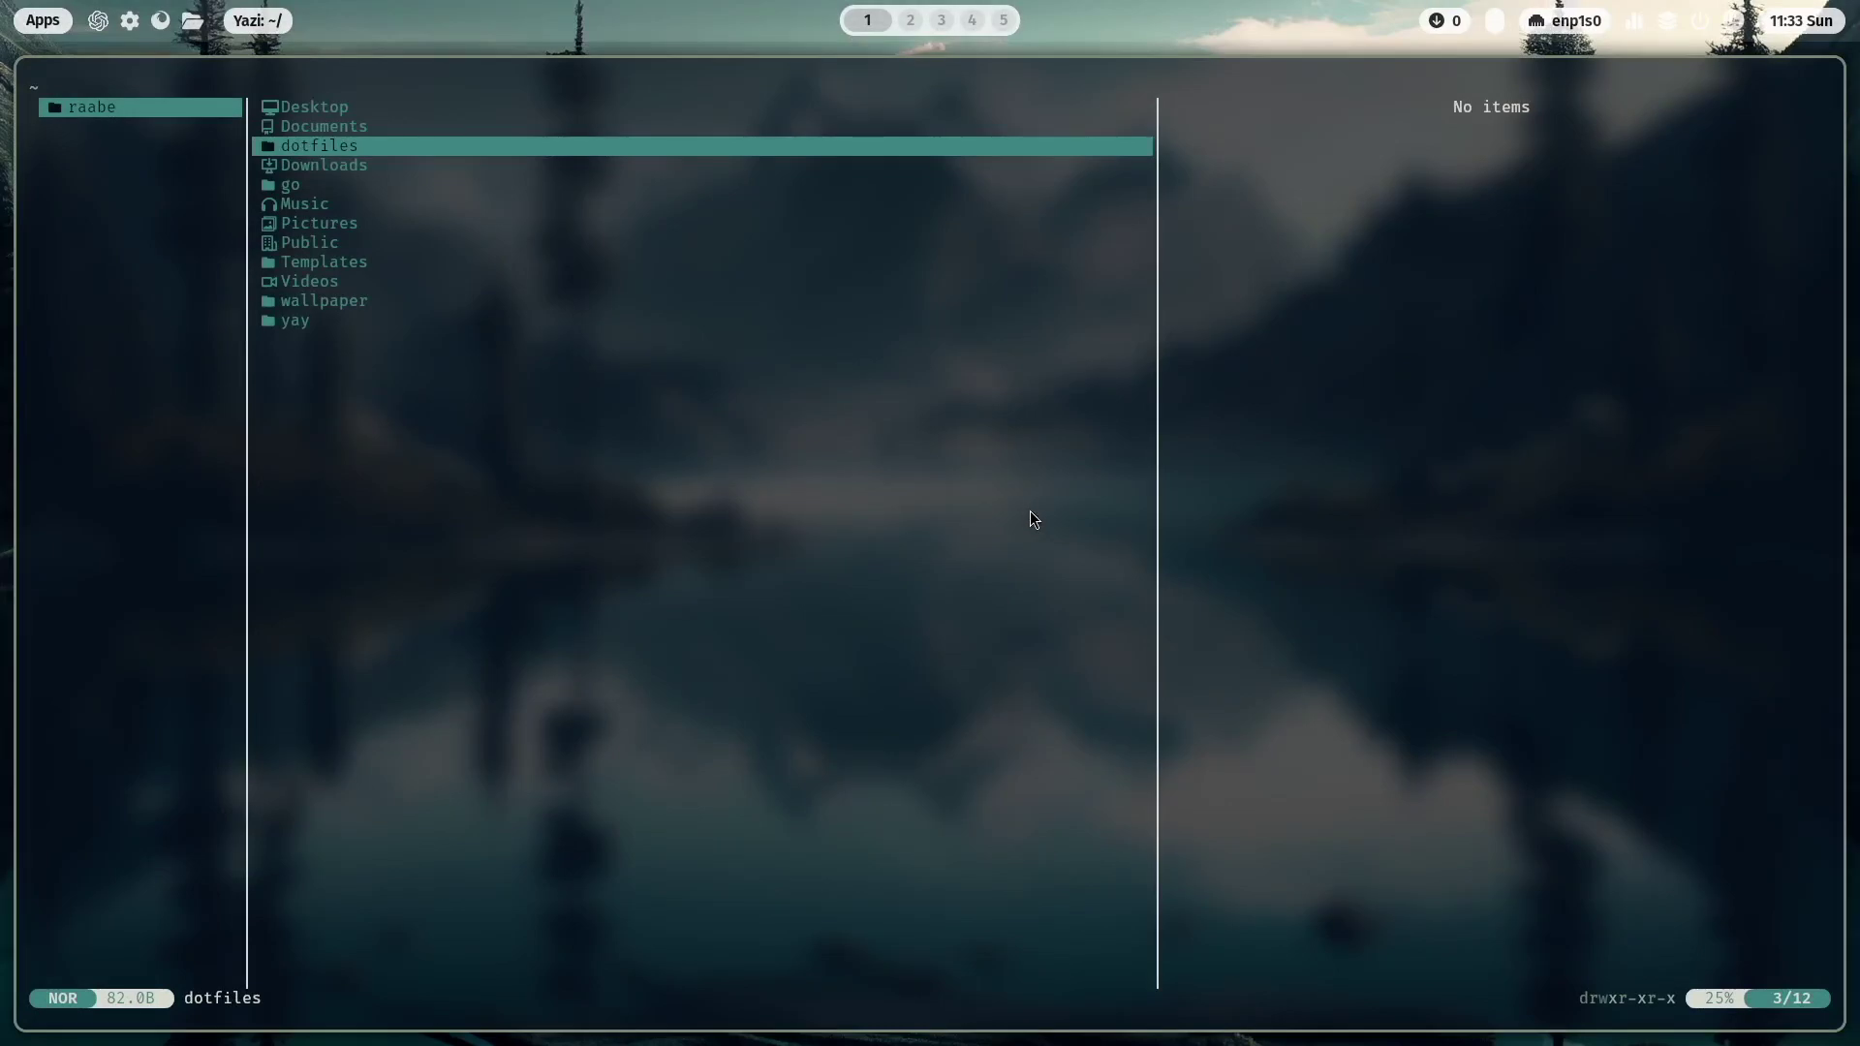
key(j)
key(l)
key(h)
key(j)
key(j)
key(j)
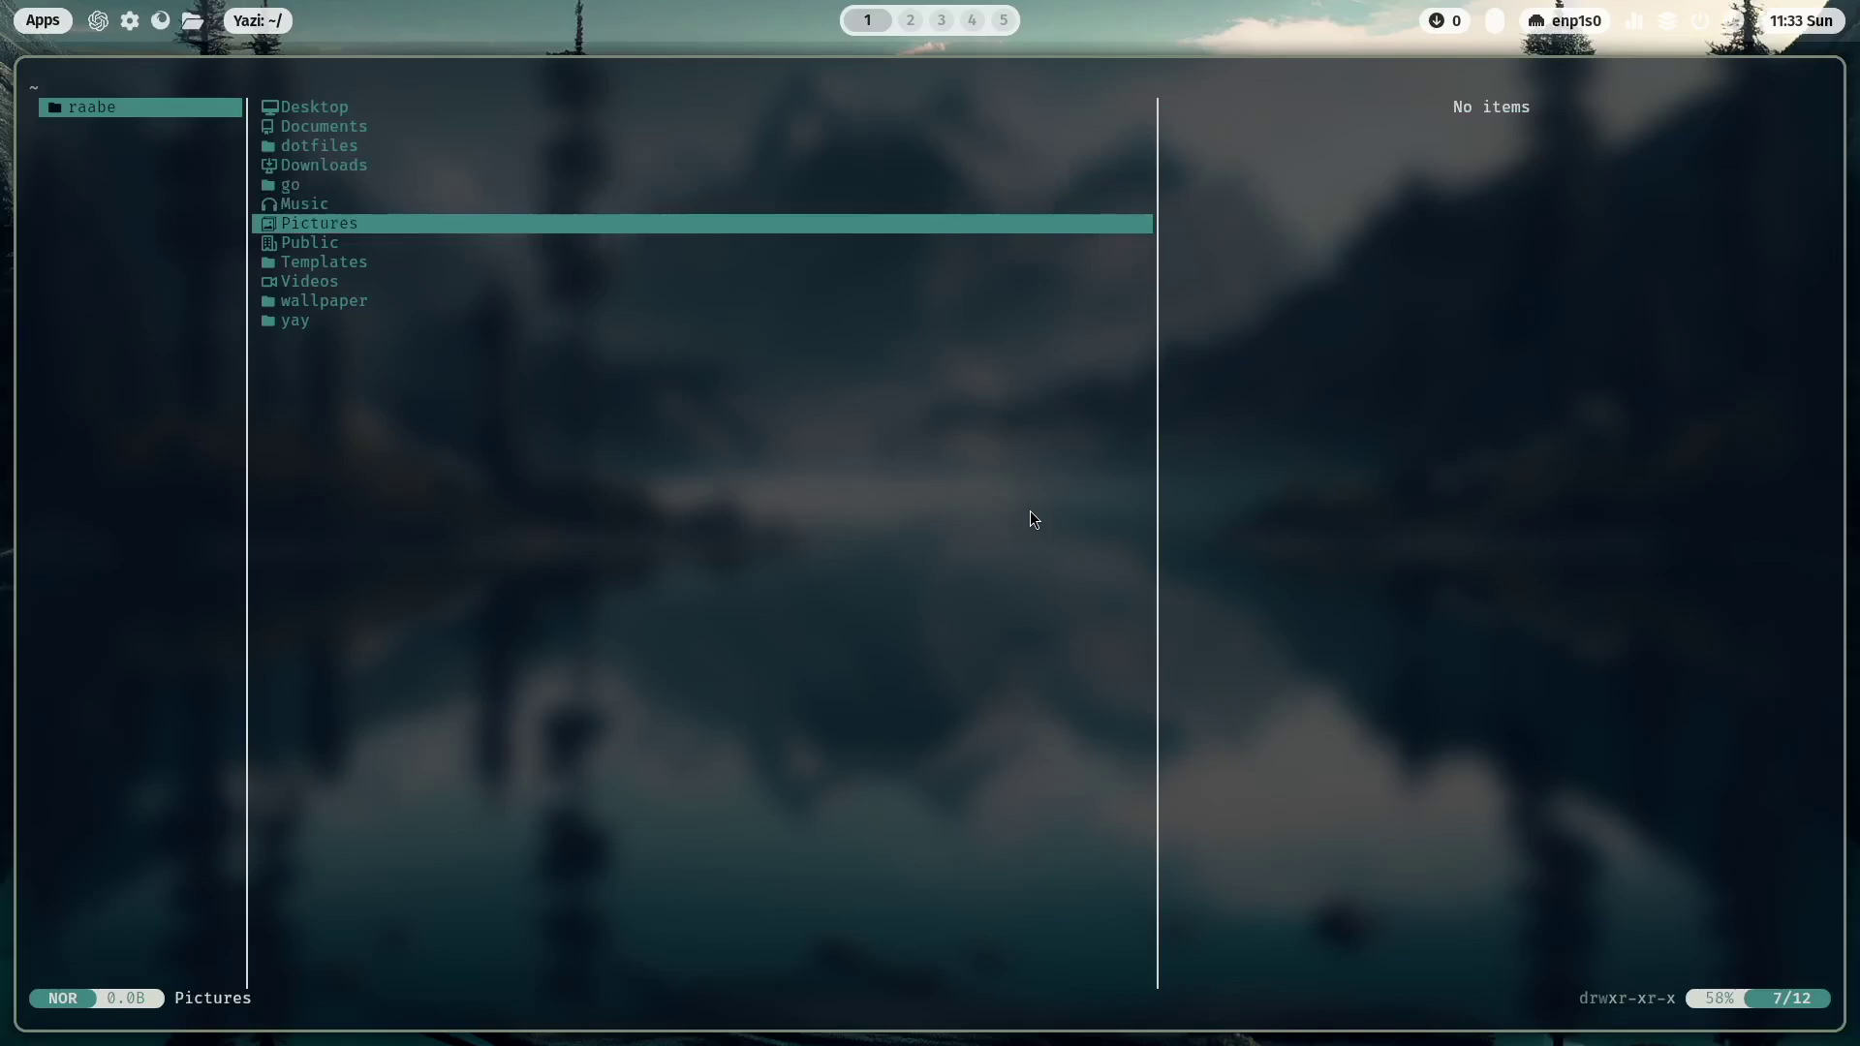
key(q)
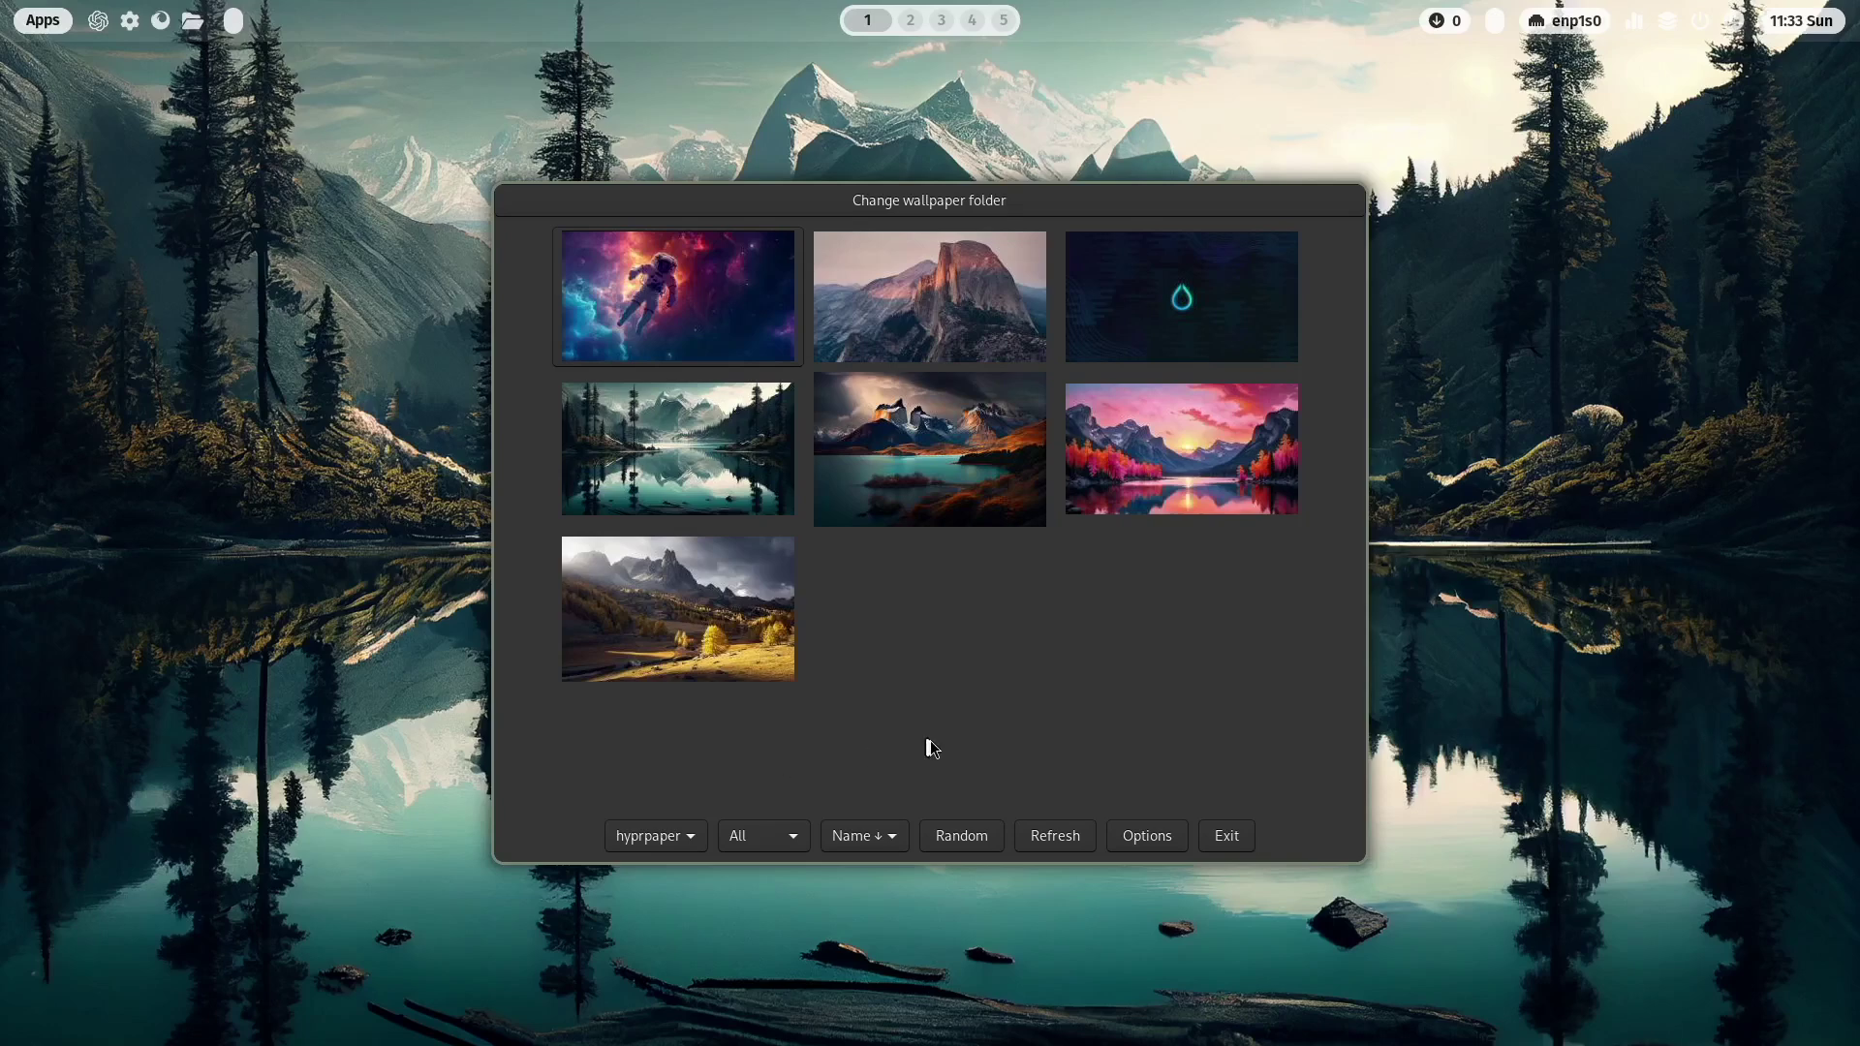
Step: View the available wallpaper engines in the wallpaper selector and exit it without switching from hyprpaper
click(655, 839)
click(943, 752)
click(1234, 839)
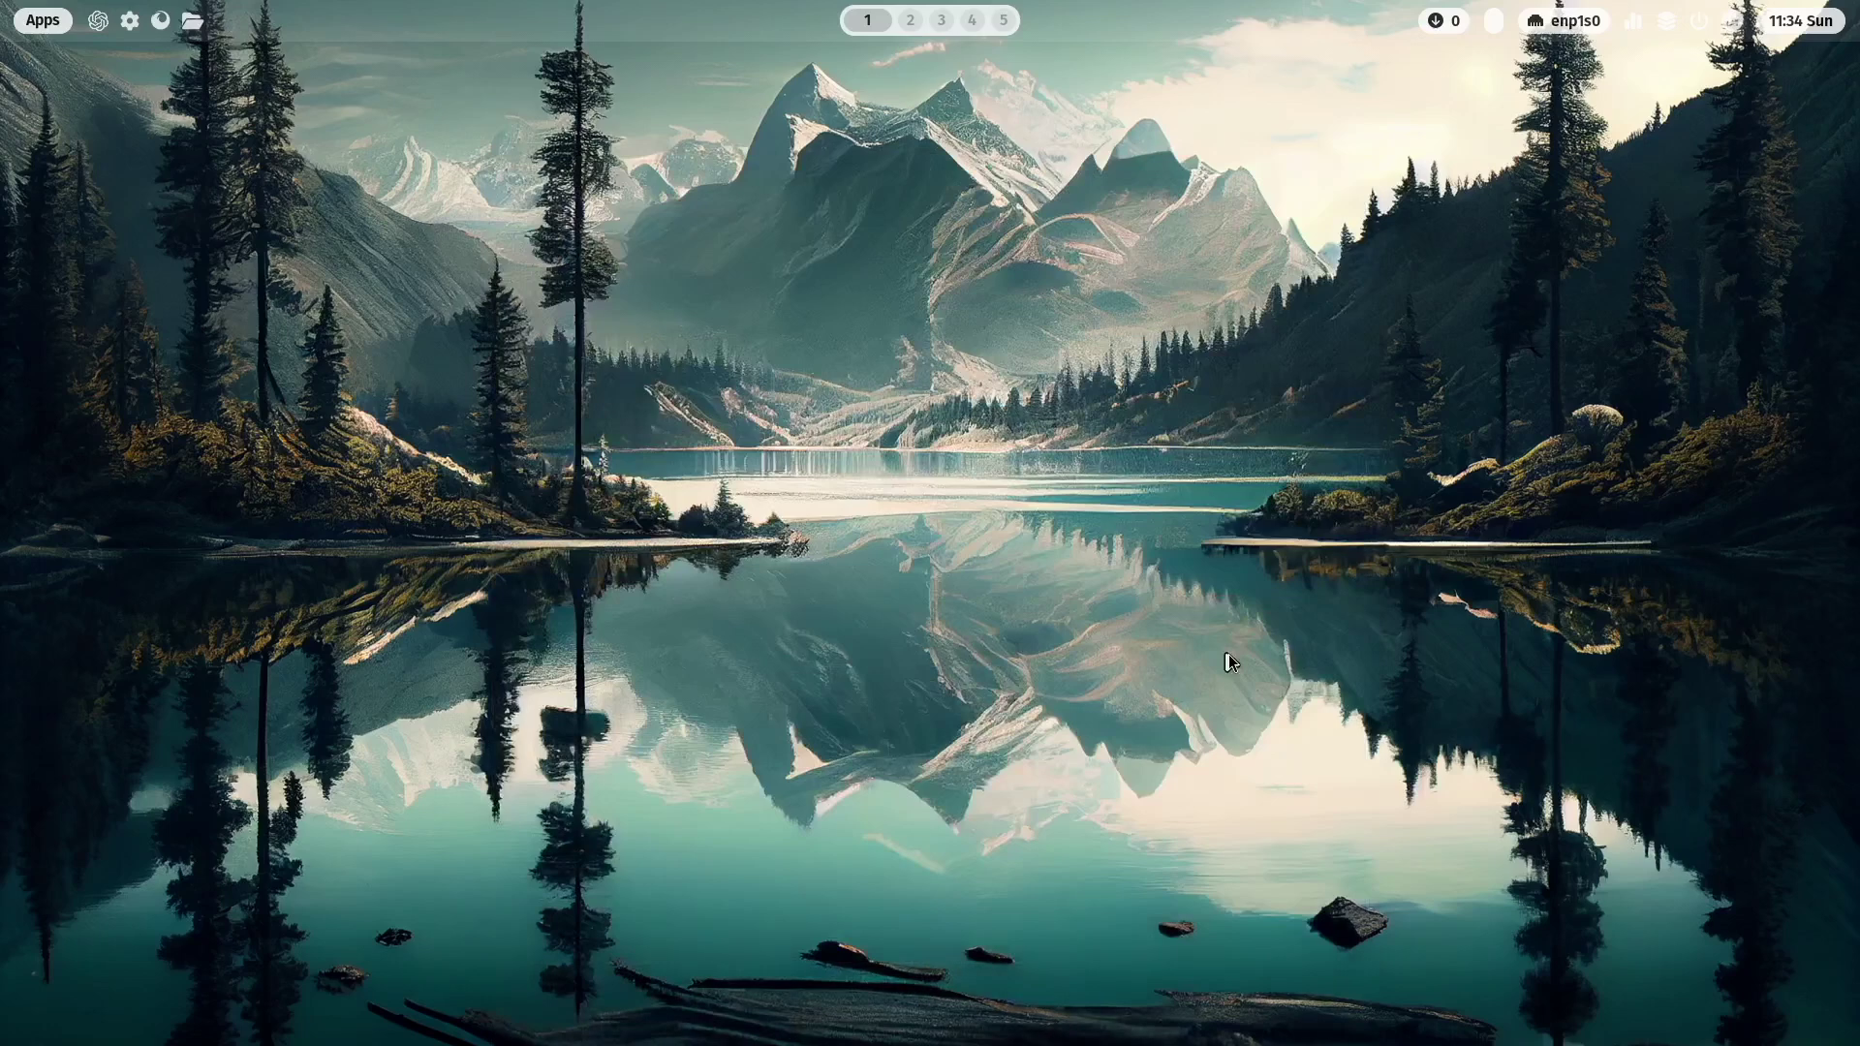
Step: Install the swww package with sudo pacman -S swww in a terminal, entering the sudo password, and close the terminal
key(super+Return)
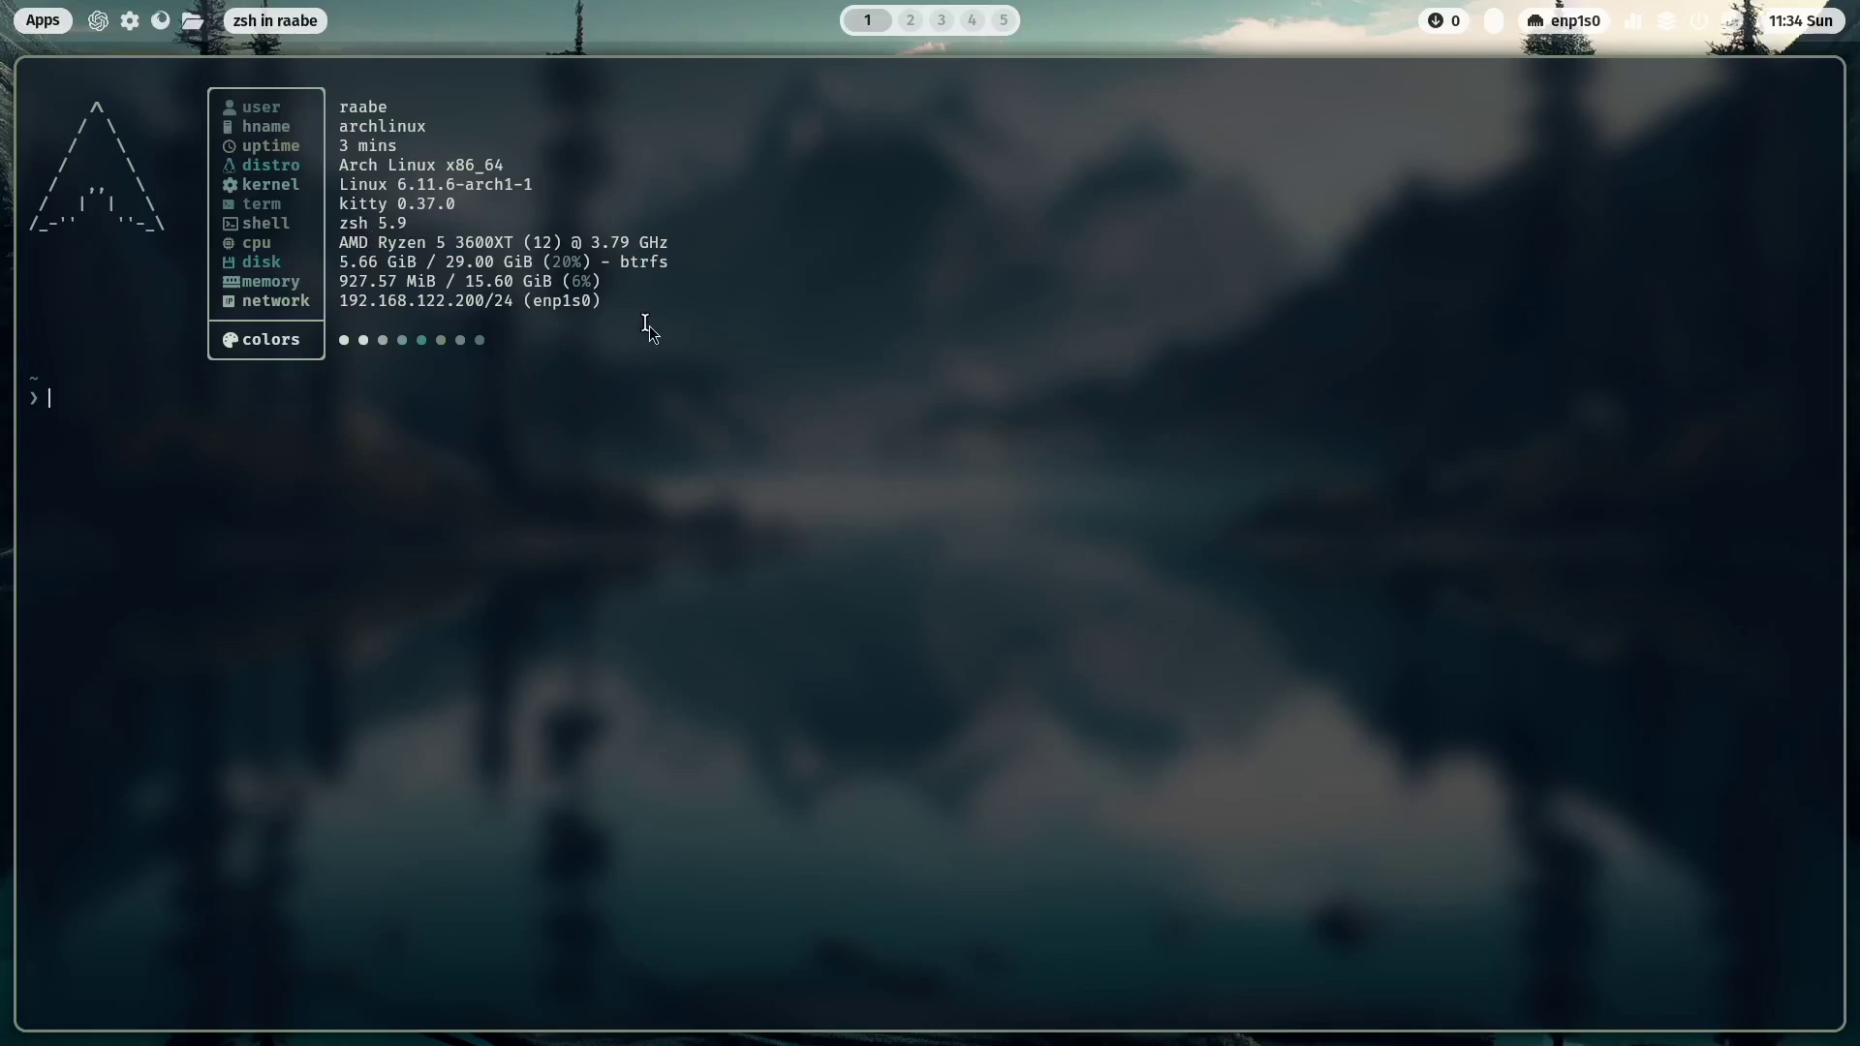
text(sudo pacman -S swww)
key(Return)
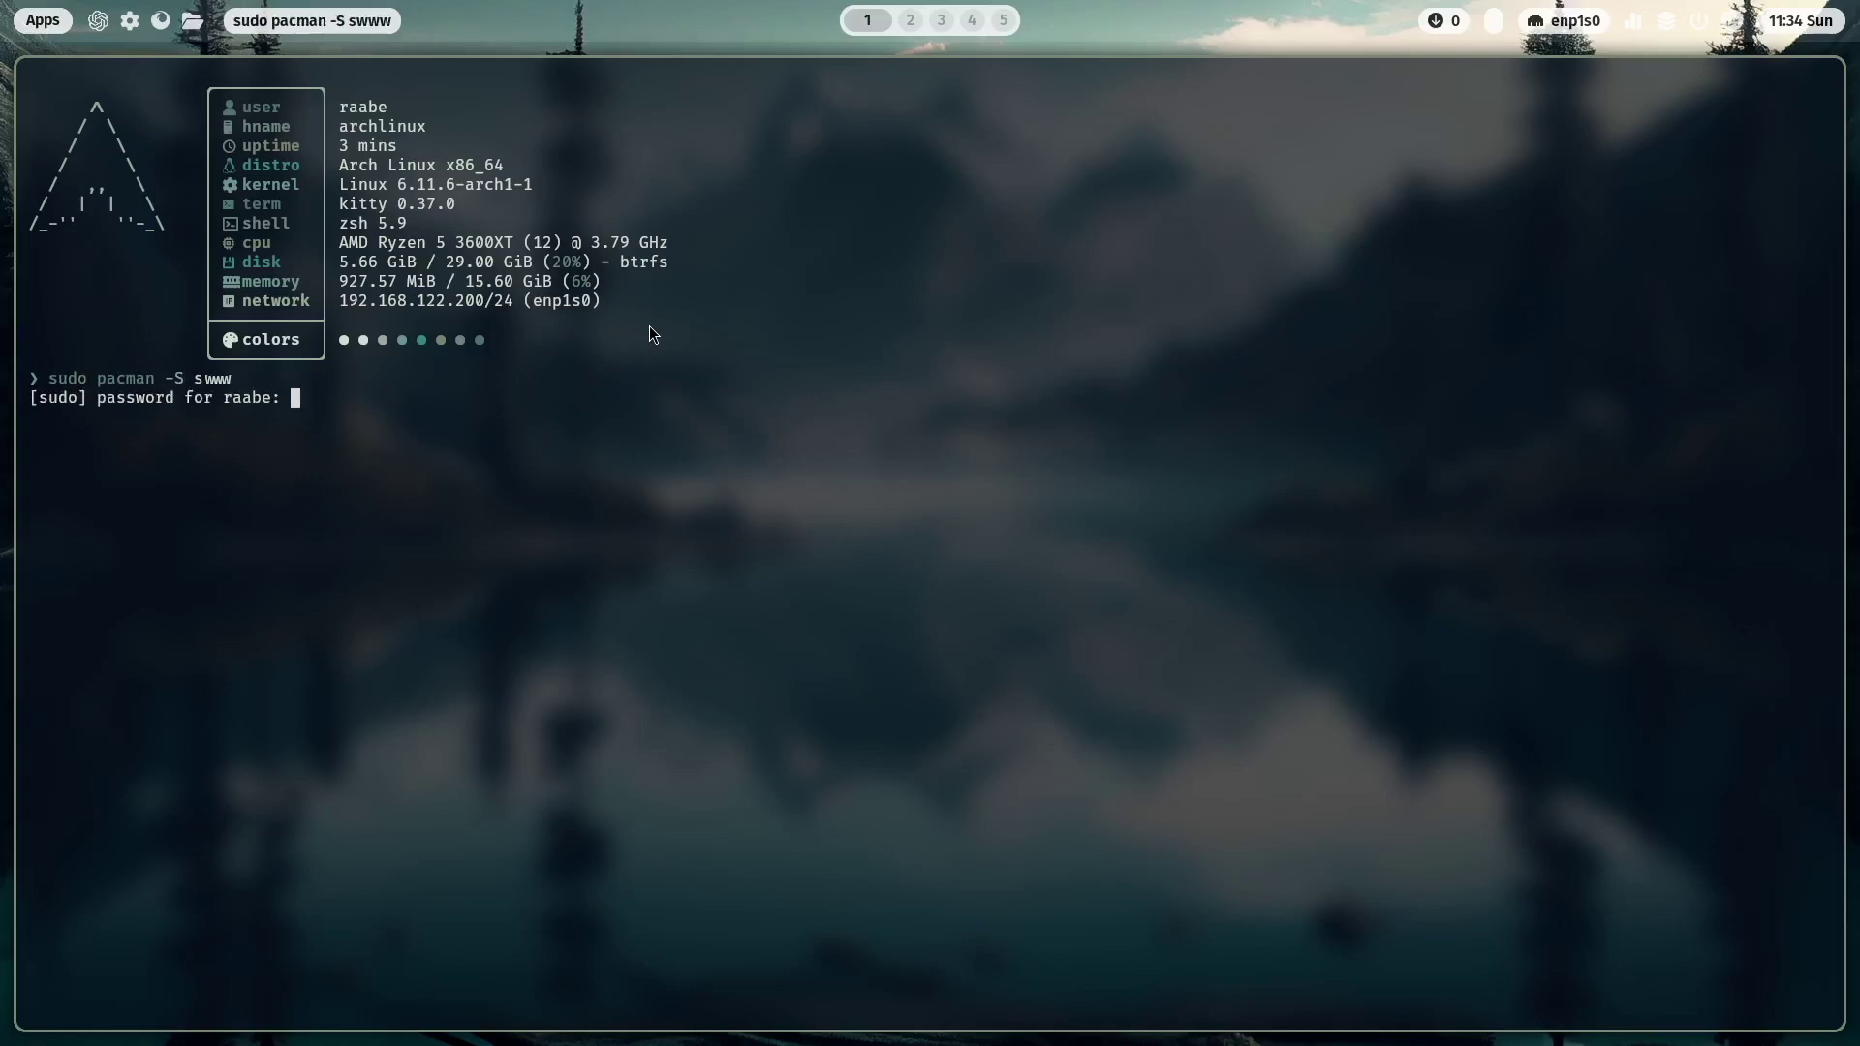
key(Return)
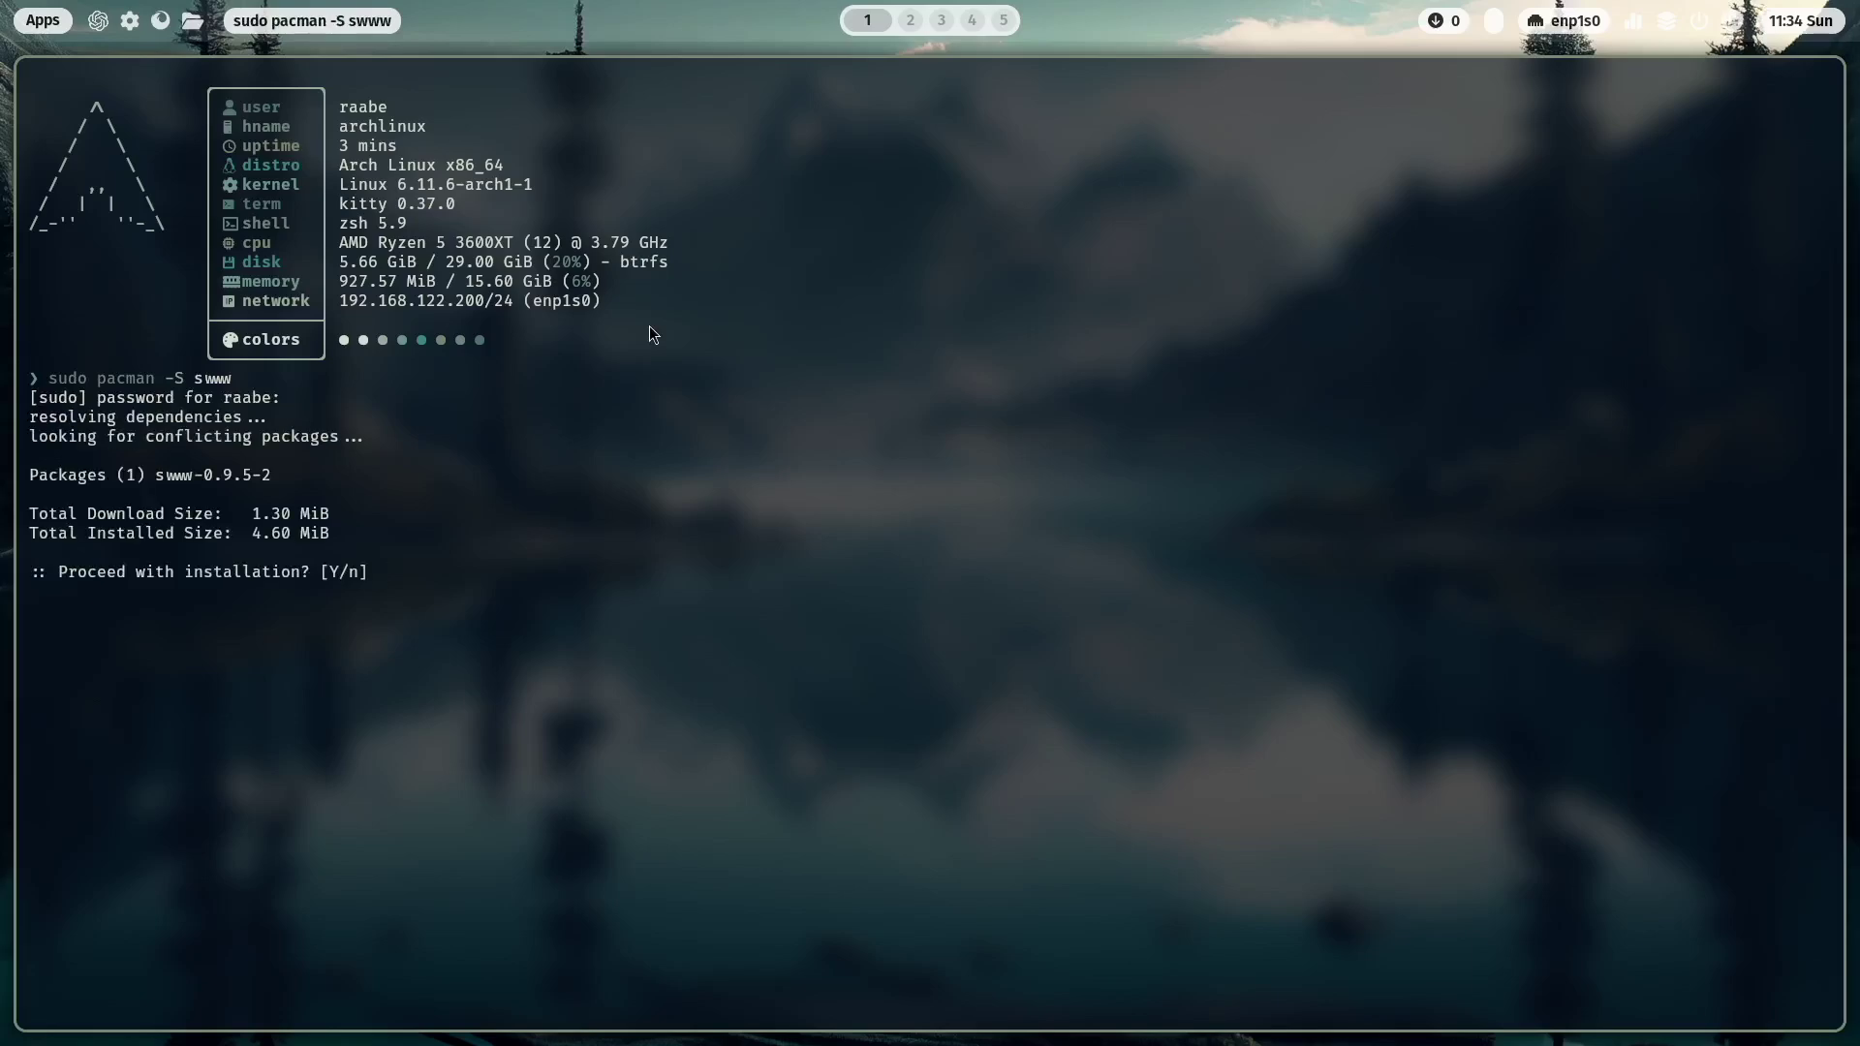
key(Return)
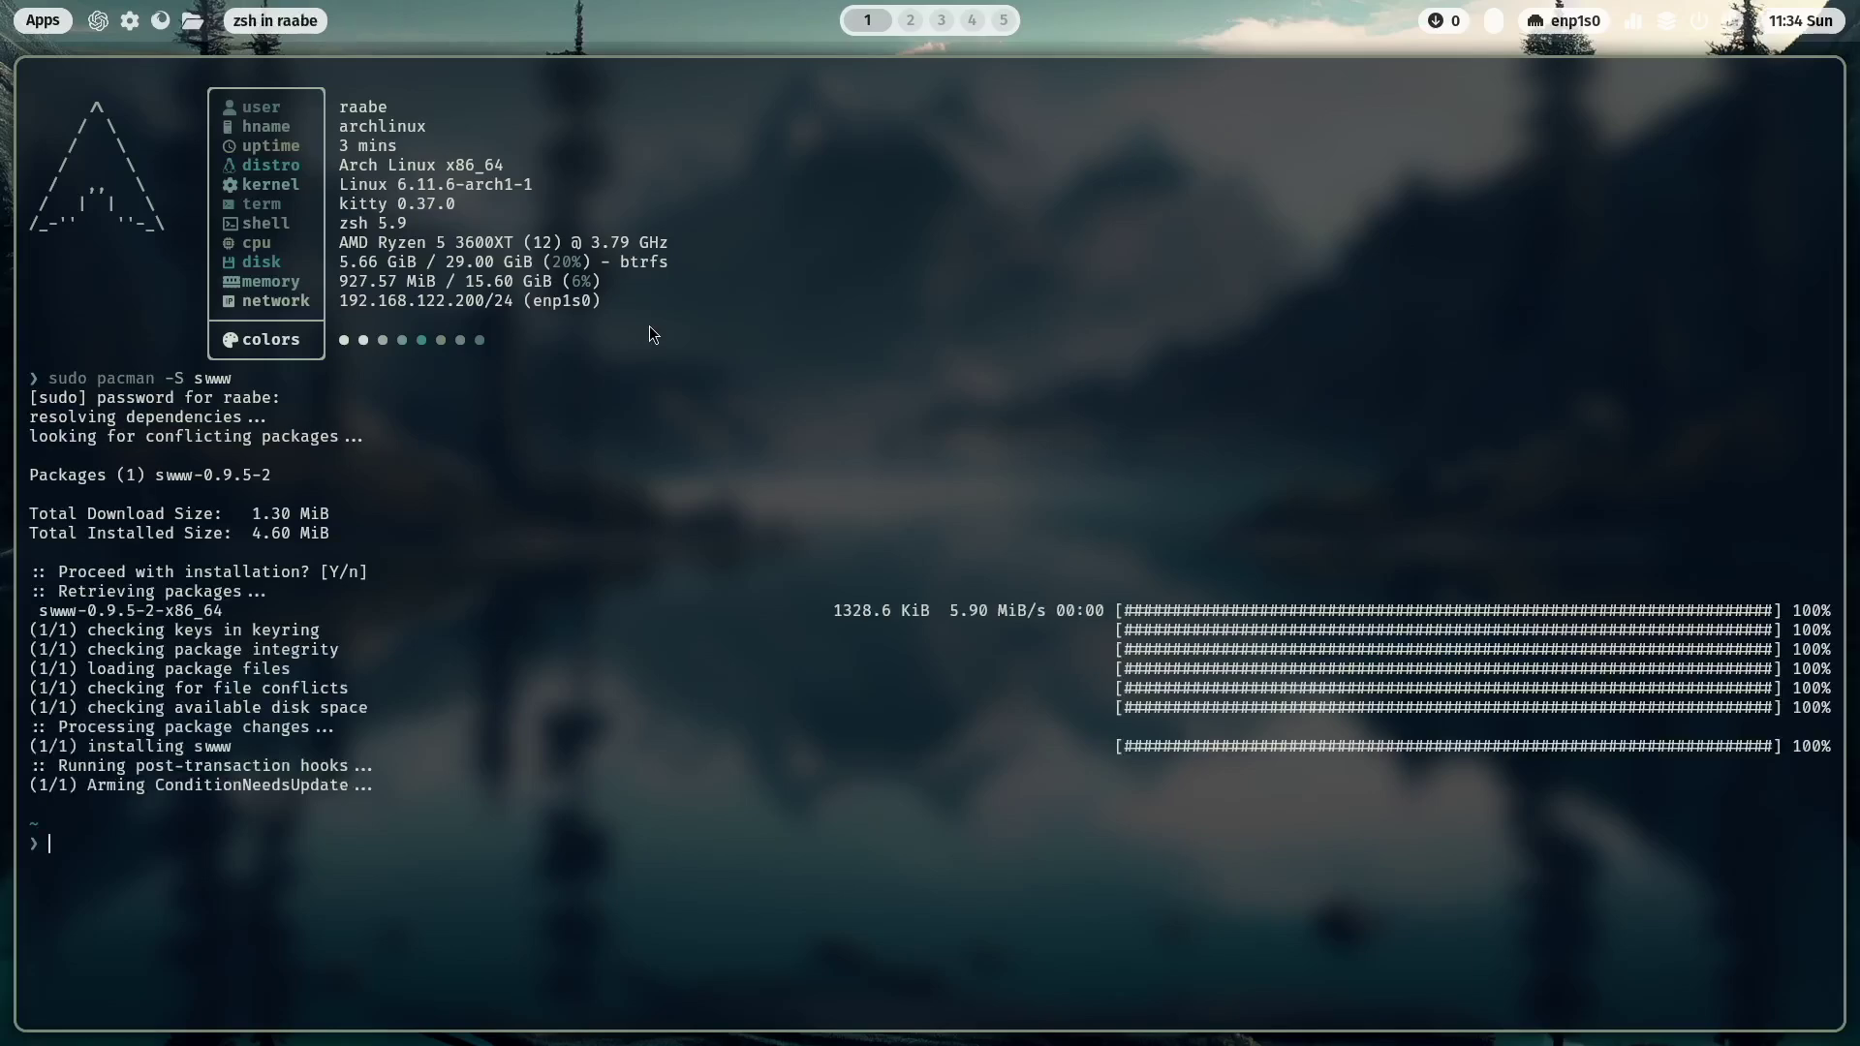
key(super+q)
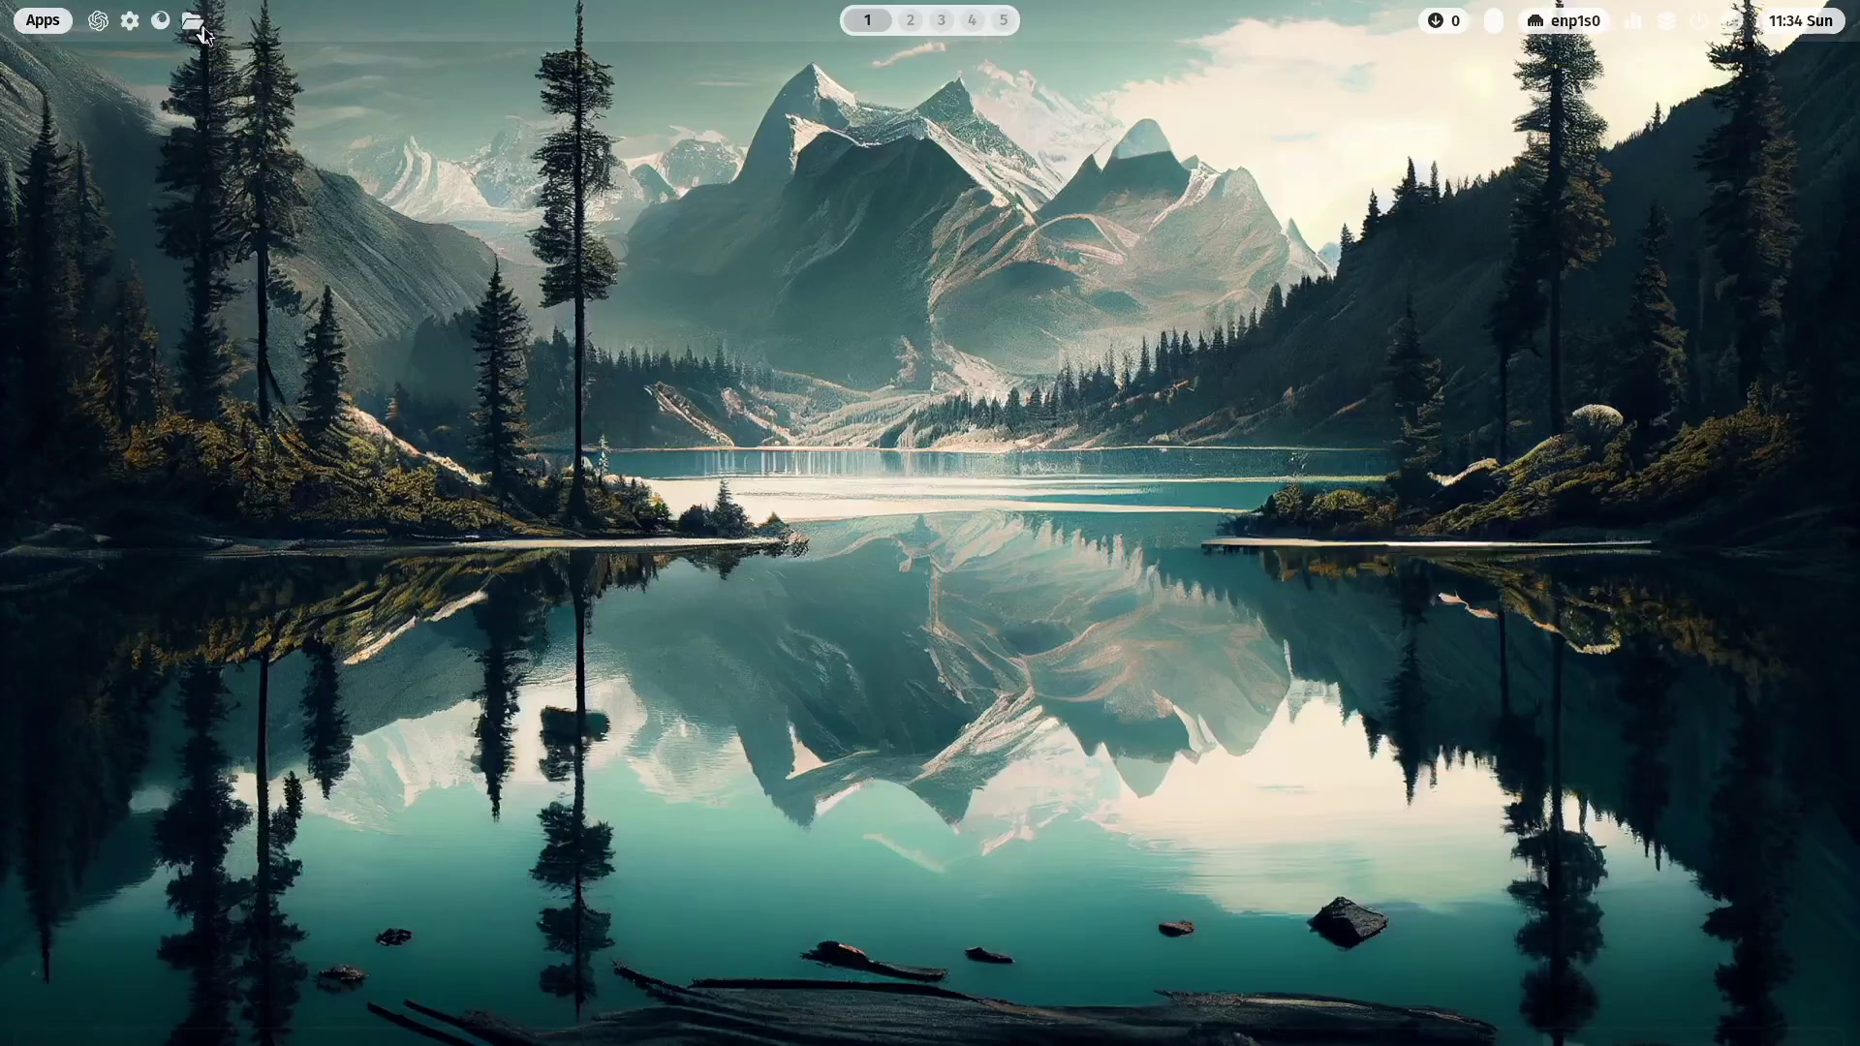
Step: Switch the wallpaper engine from hyprpaper to swww in the wallpaper selector
click(199, 23)
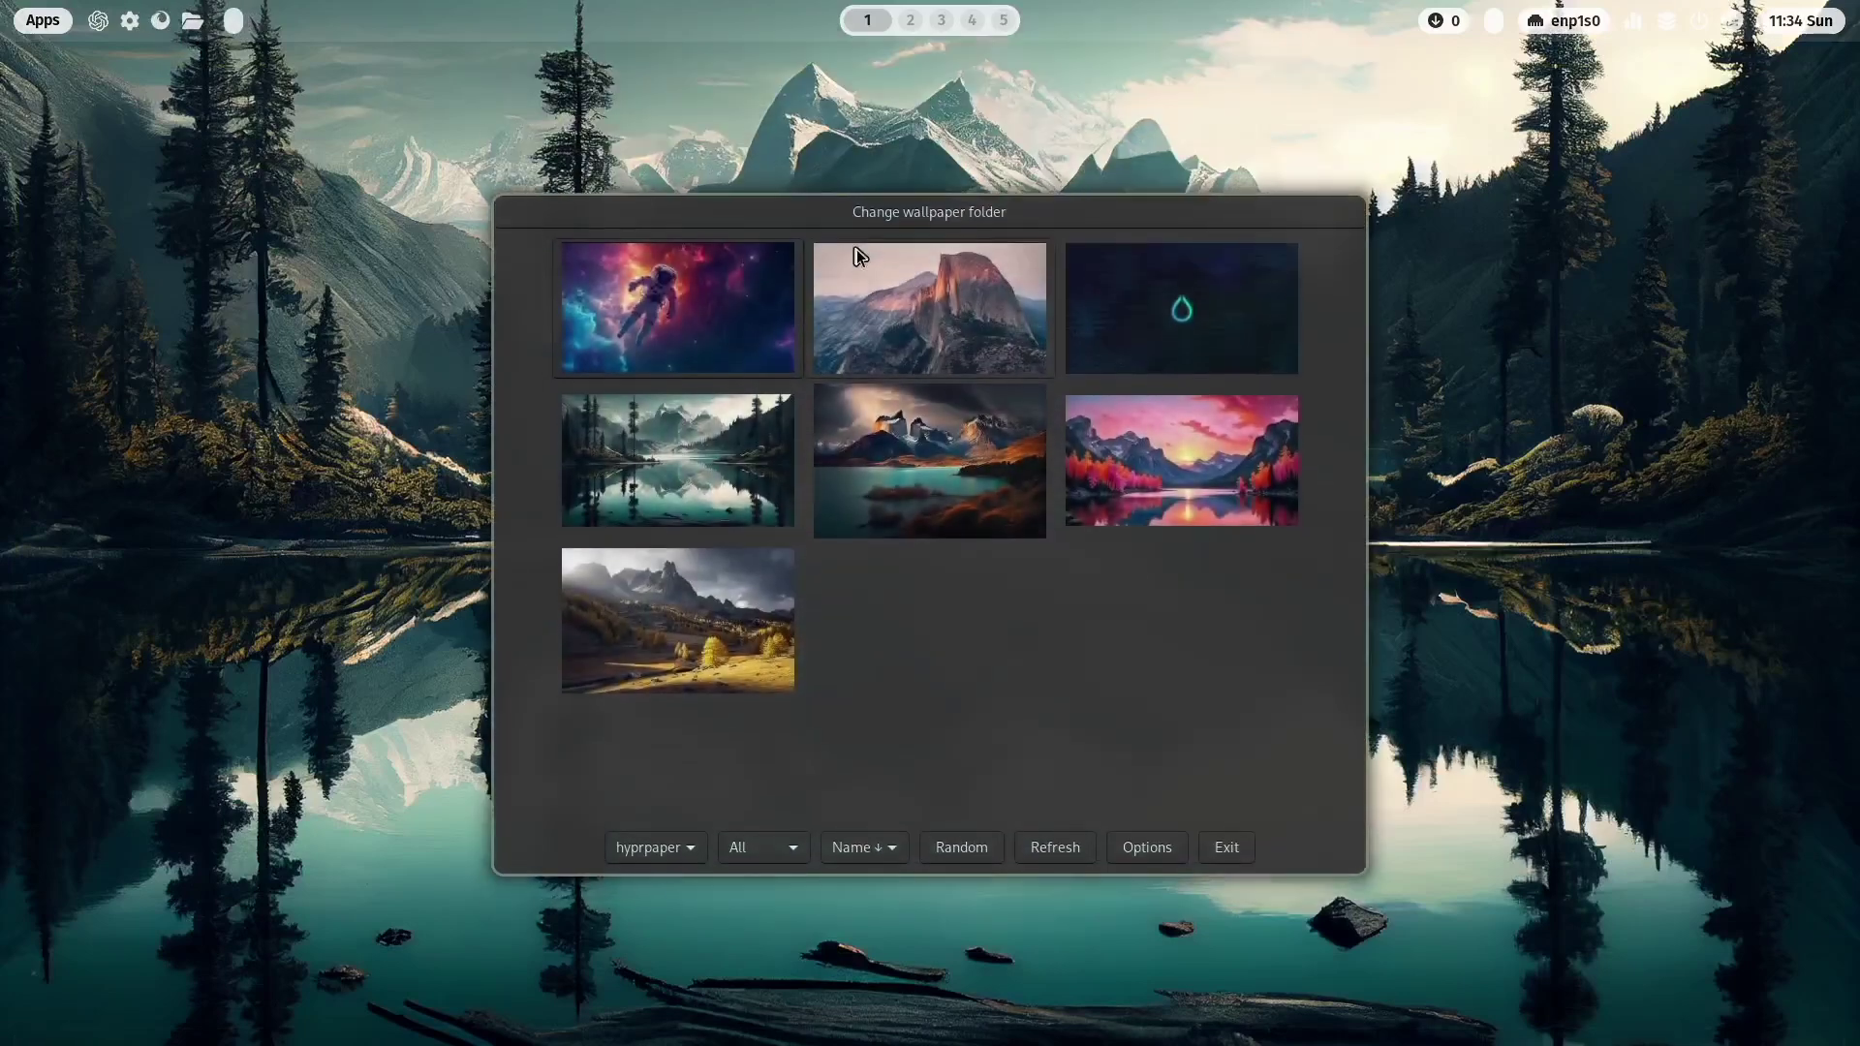
click(688, 836)
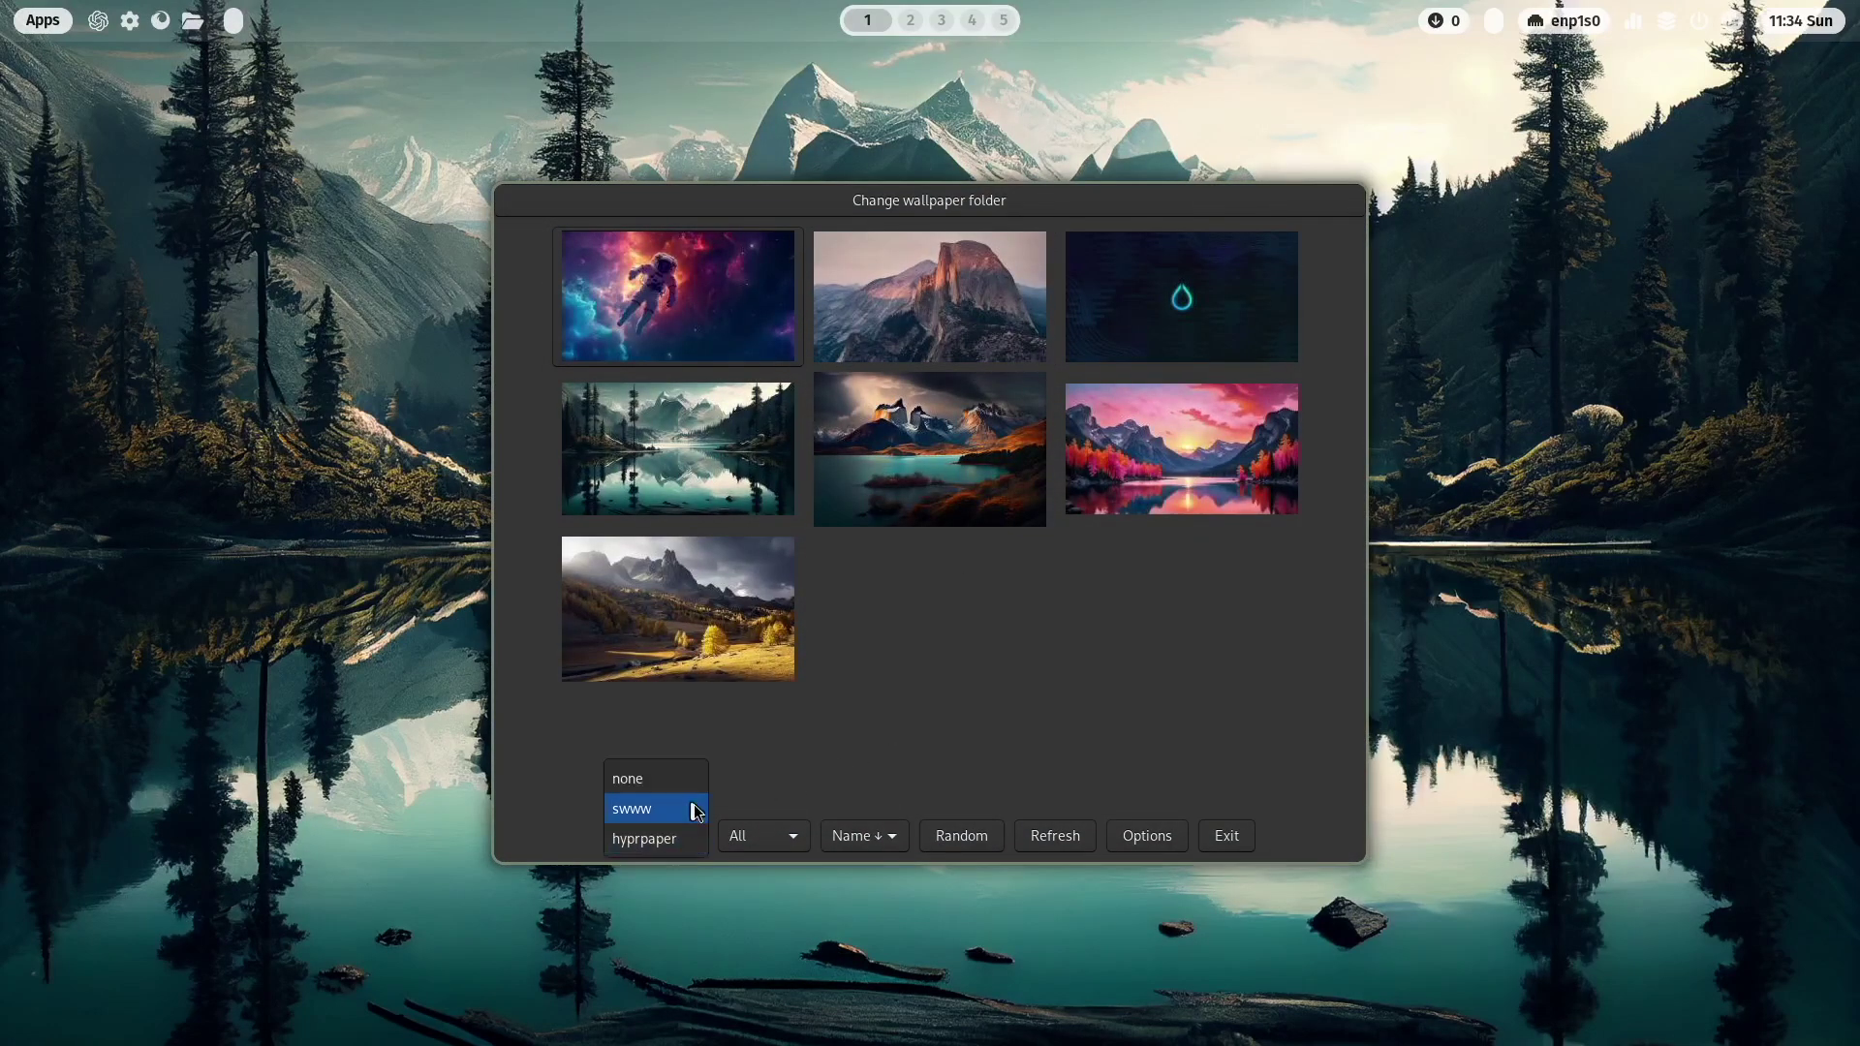
click(697, 812)
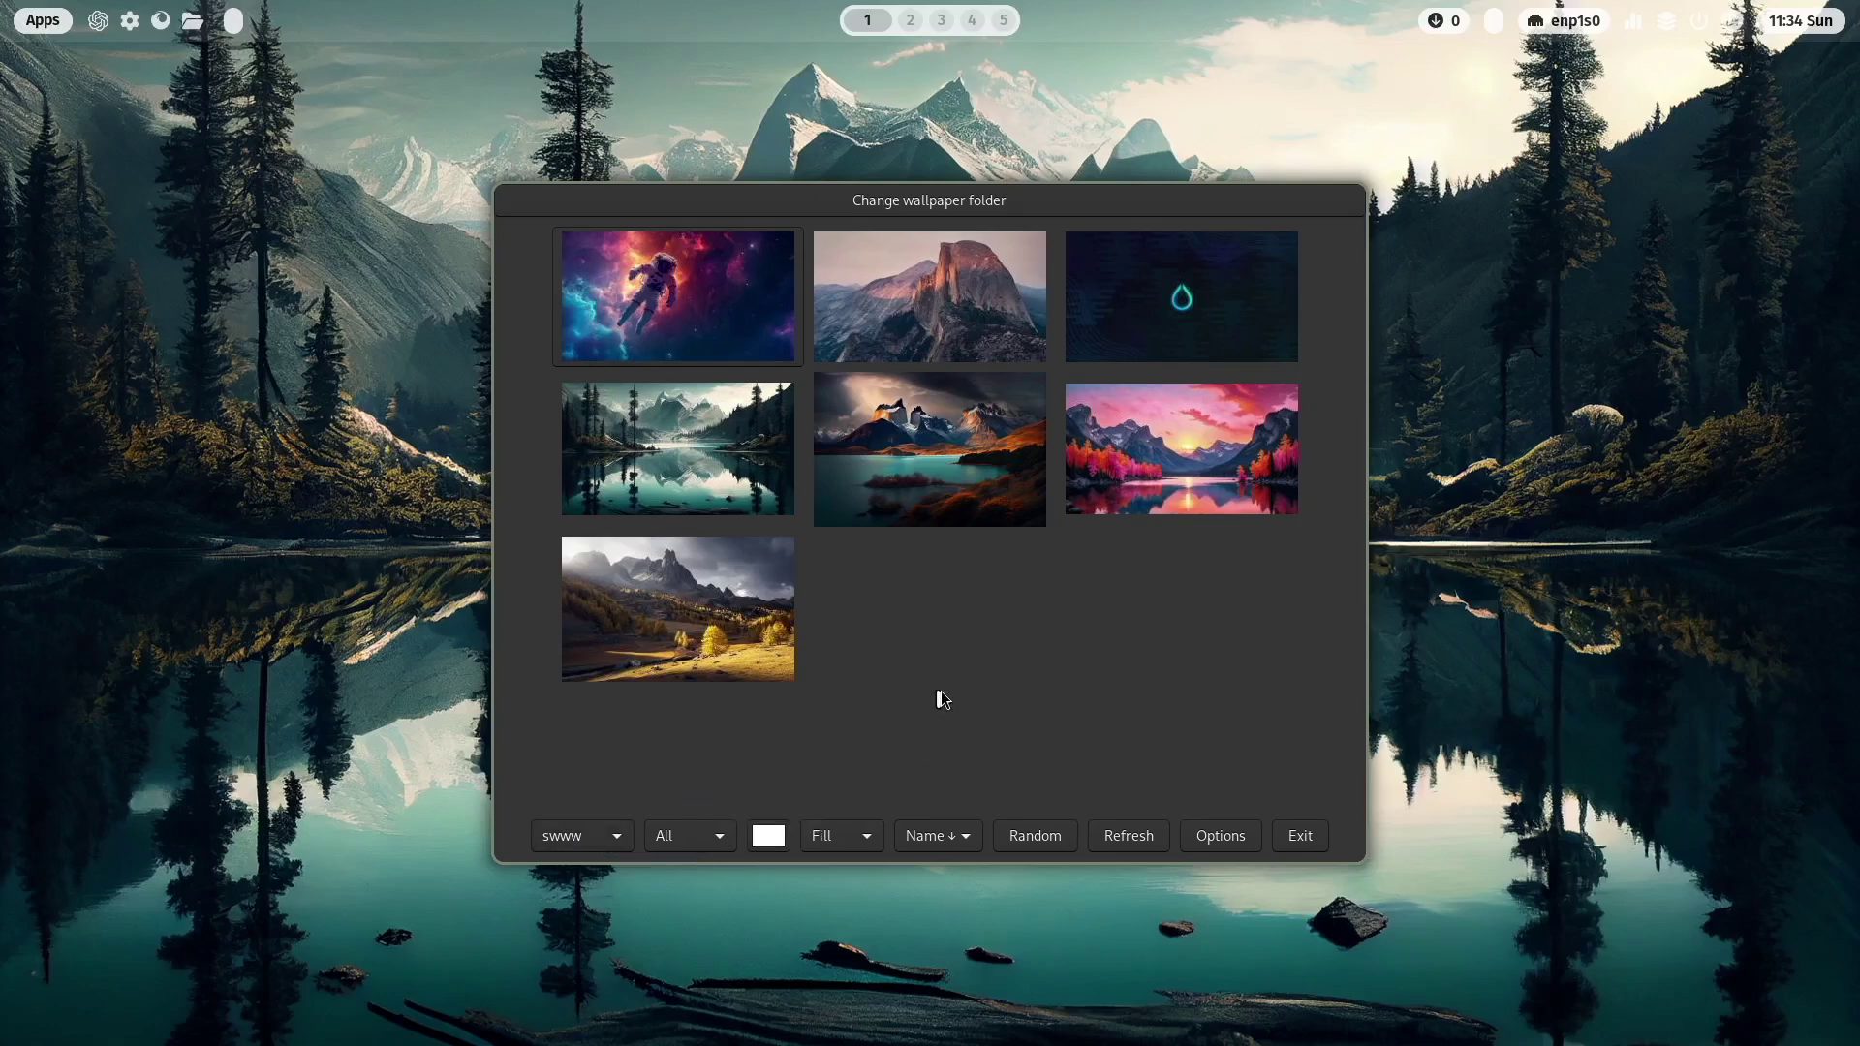
Step: Apply sundown-over-water.jpg, Space-Nebula.png and finally the golden autumn mountain valley picture as the wallpaper
click(1193, 440)
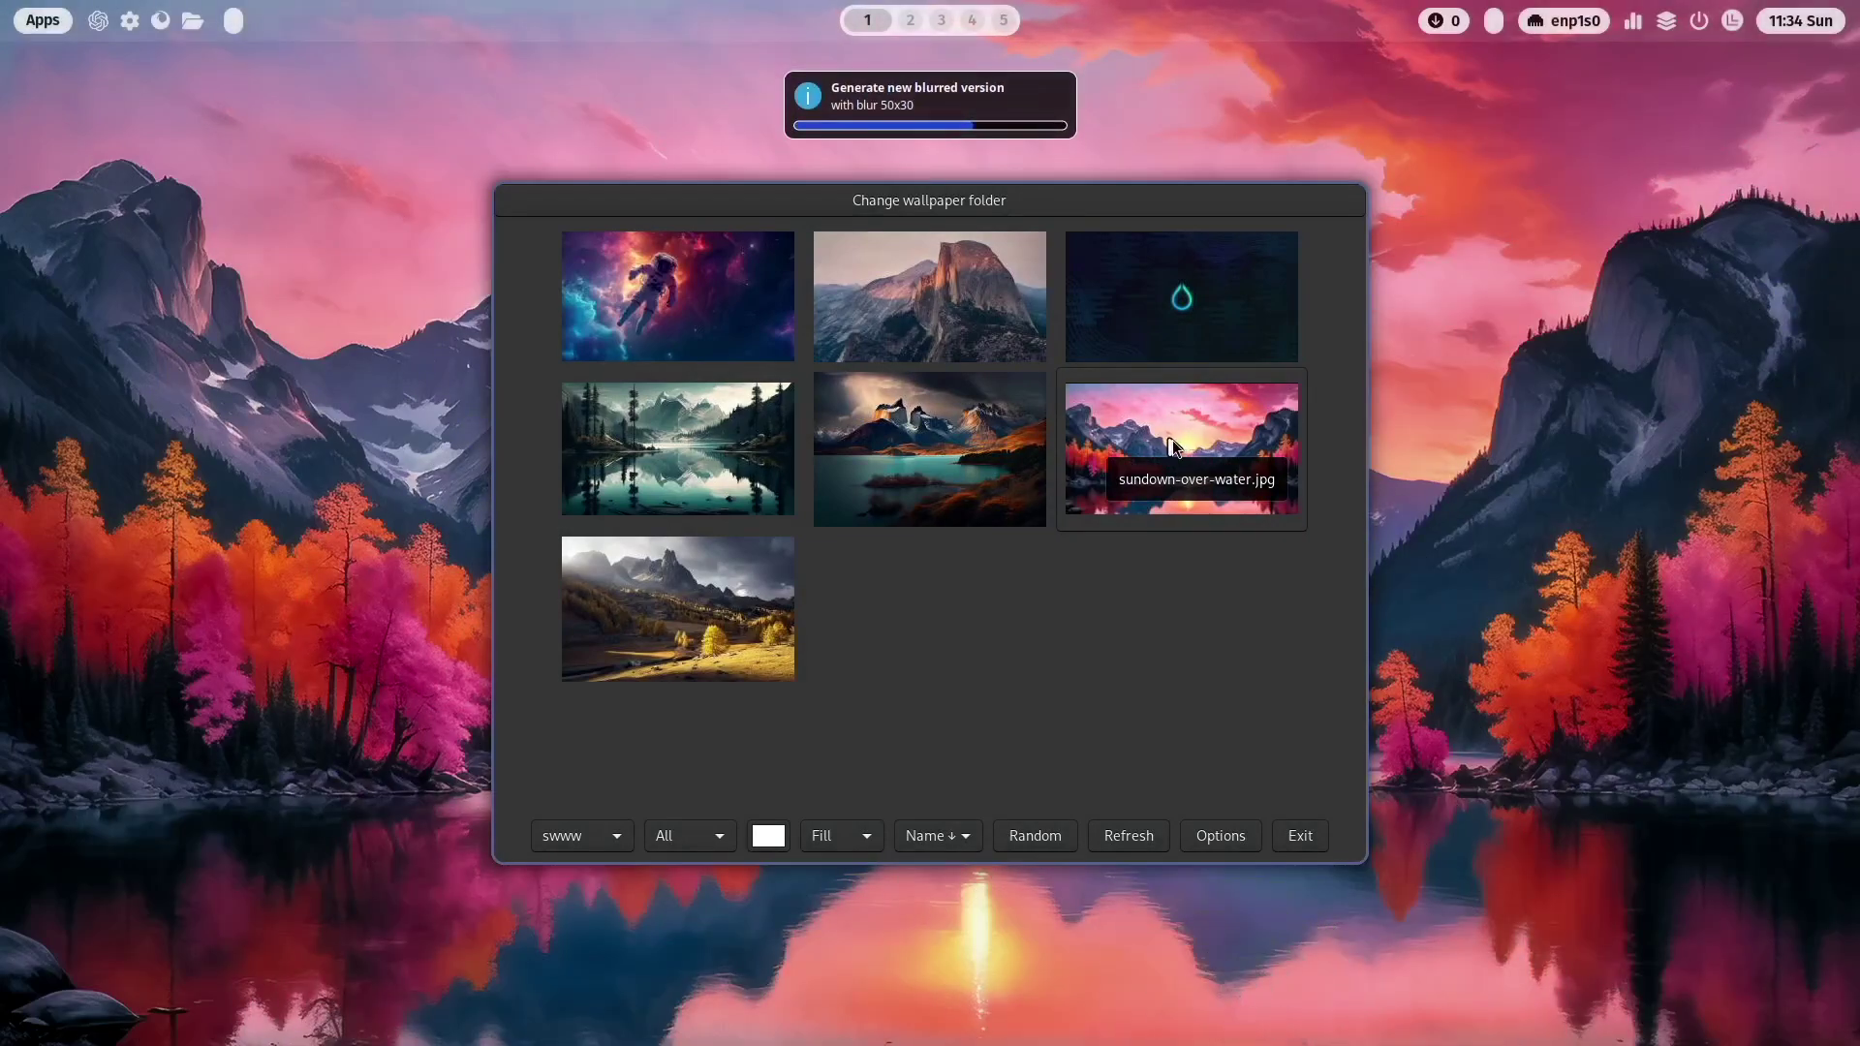
click(706, 303)
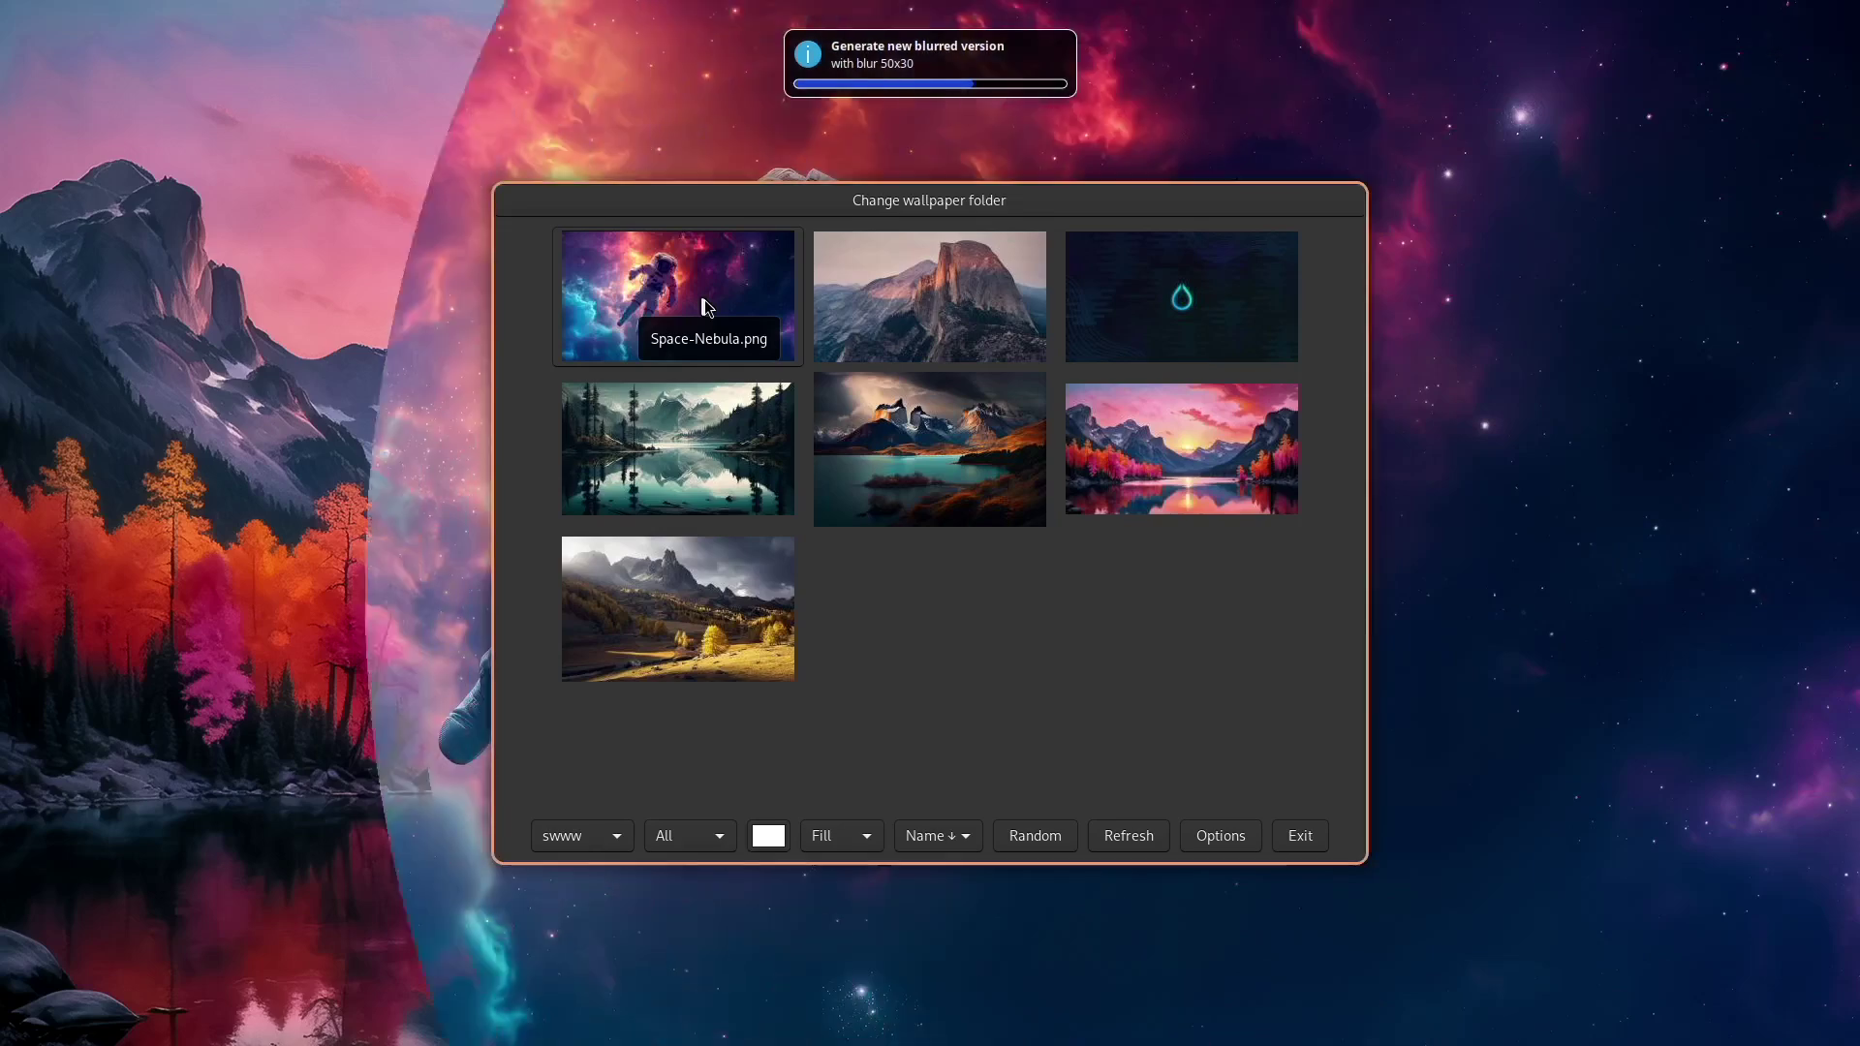
click(696, 601)
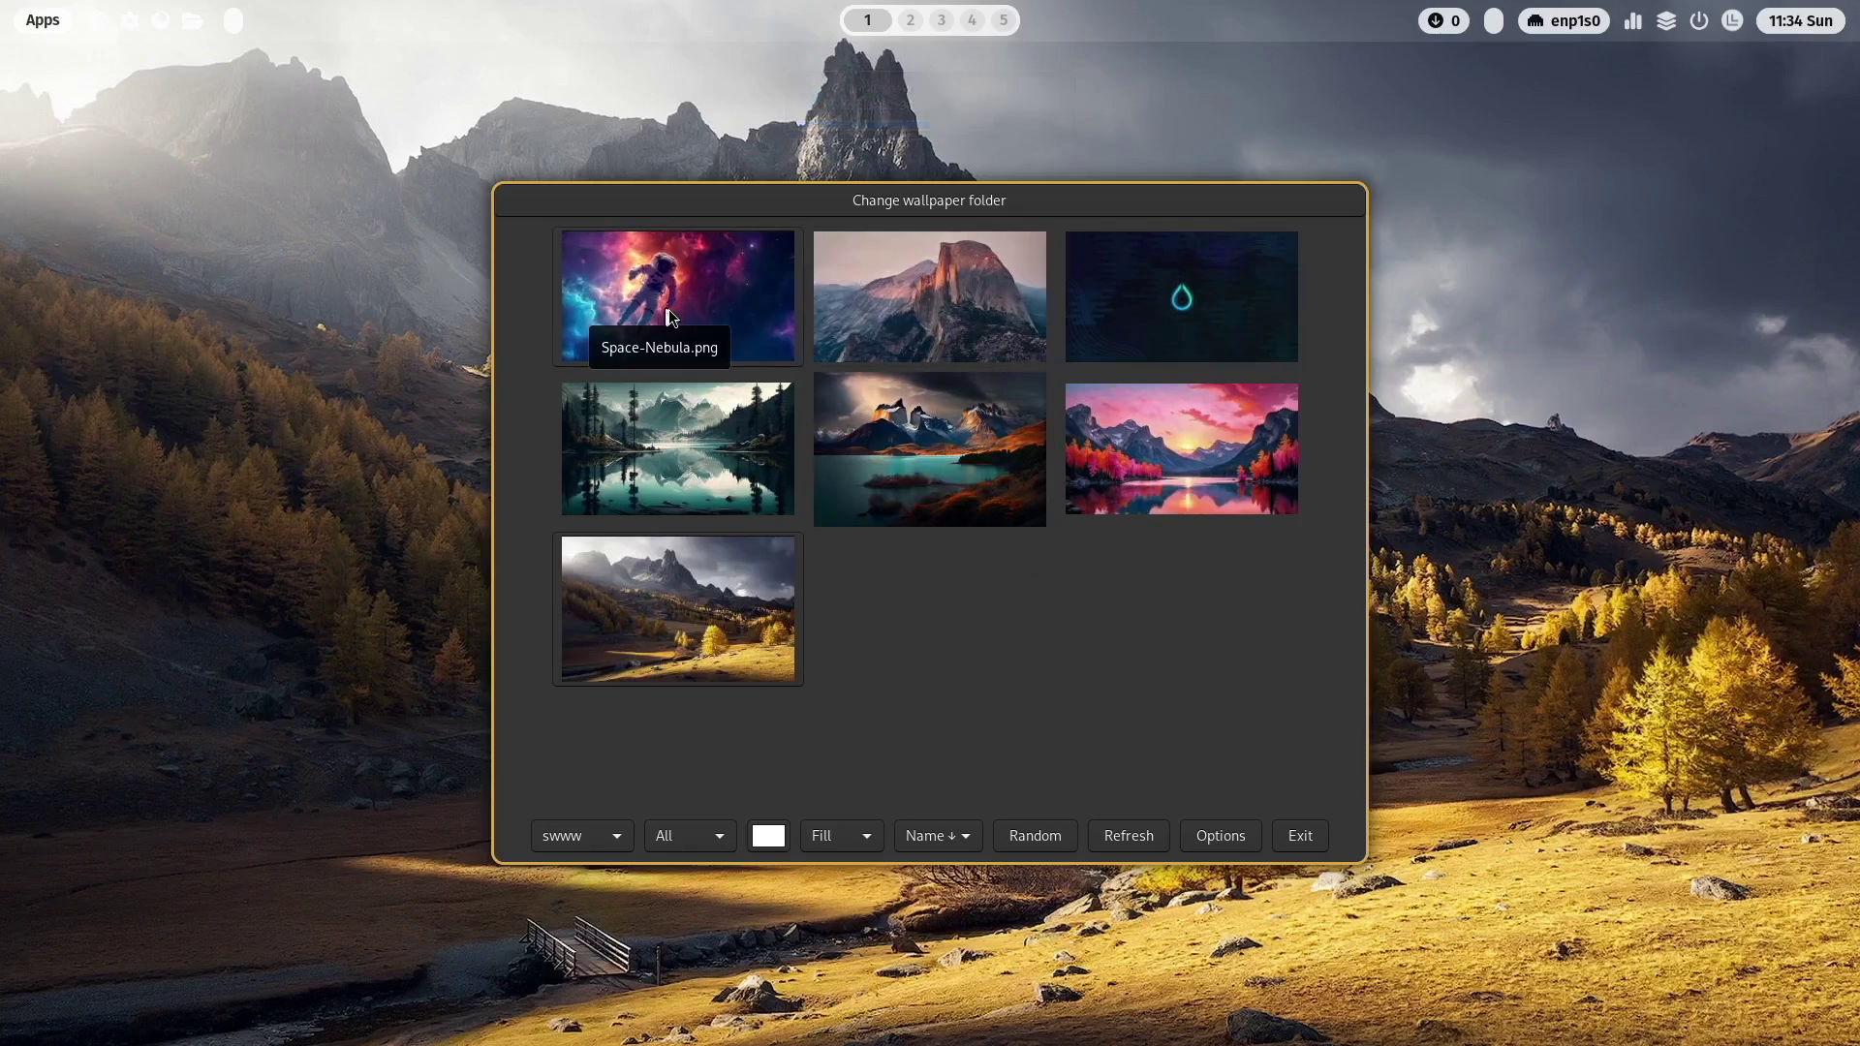
Step: Apply Space-Nebula.png as the wallpaper and exit the wallpaper selector
click(762, 305)
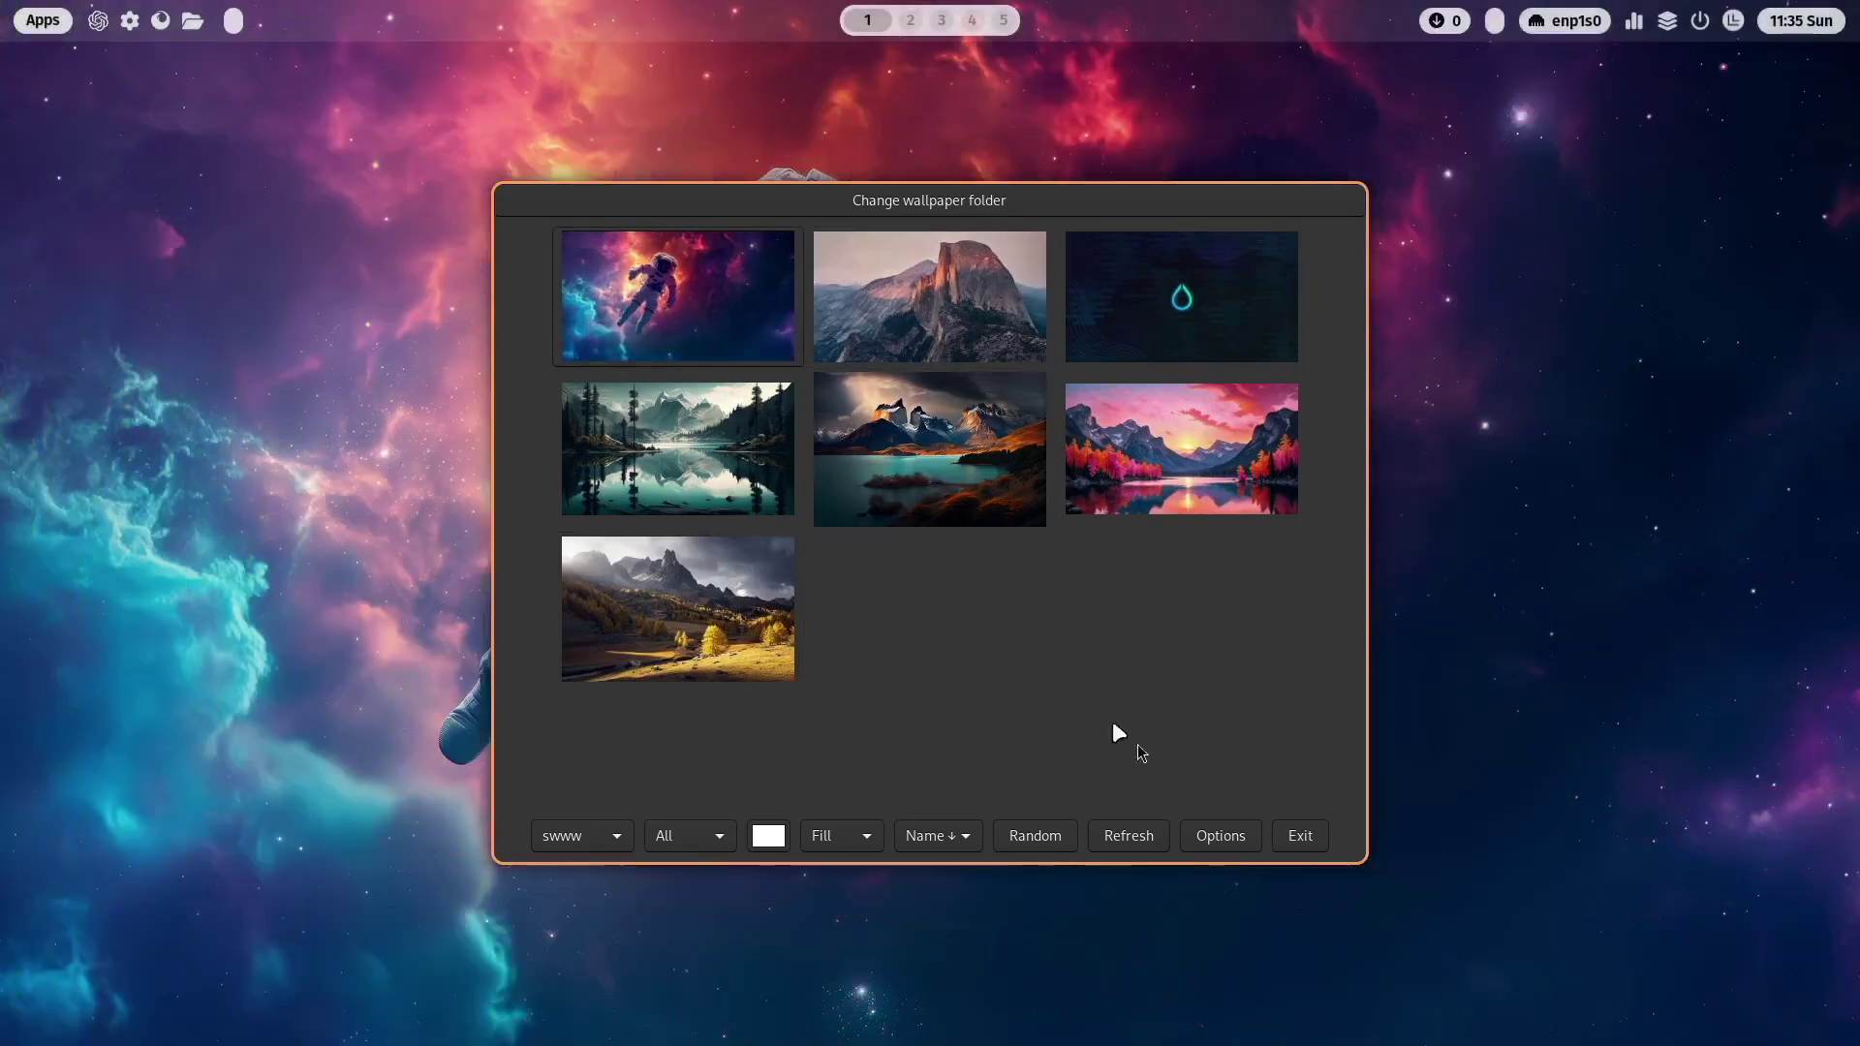
click(1301, 837)
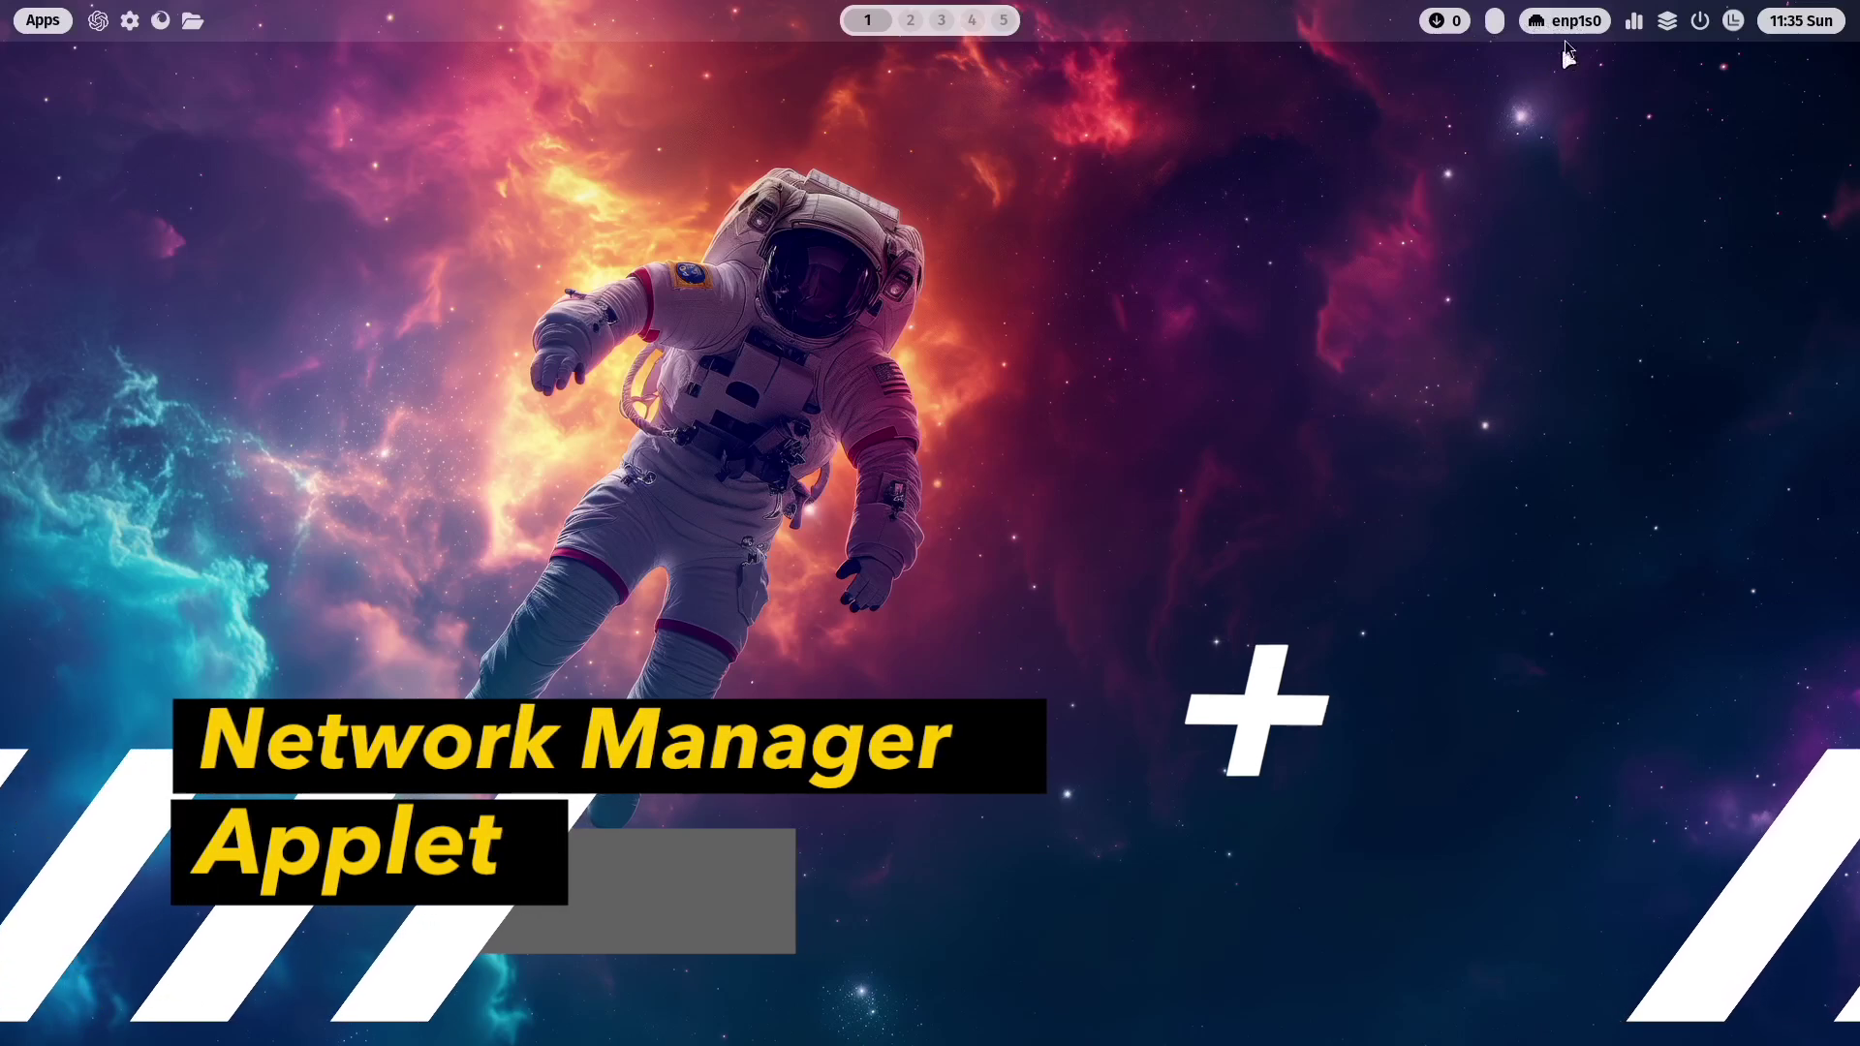
Step: View the network applet's connection options and dismiss them without changing anything
mouse_move(1576, 32)
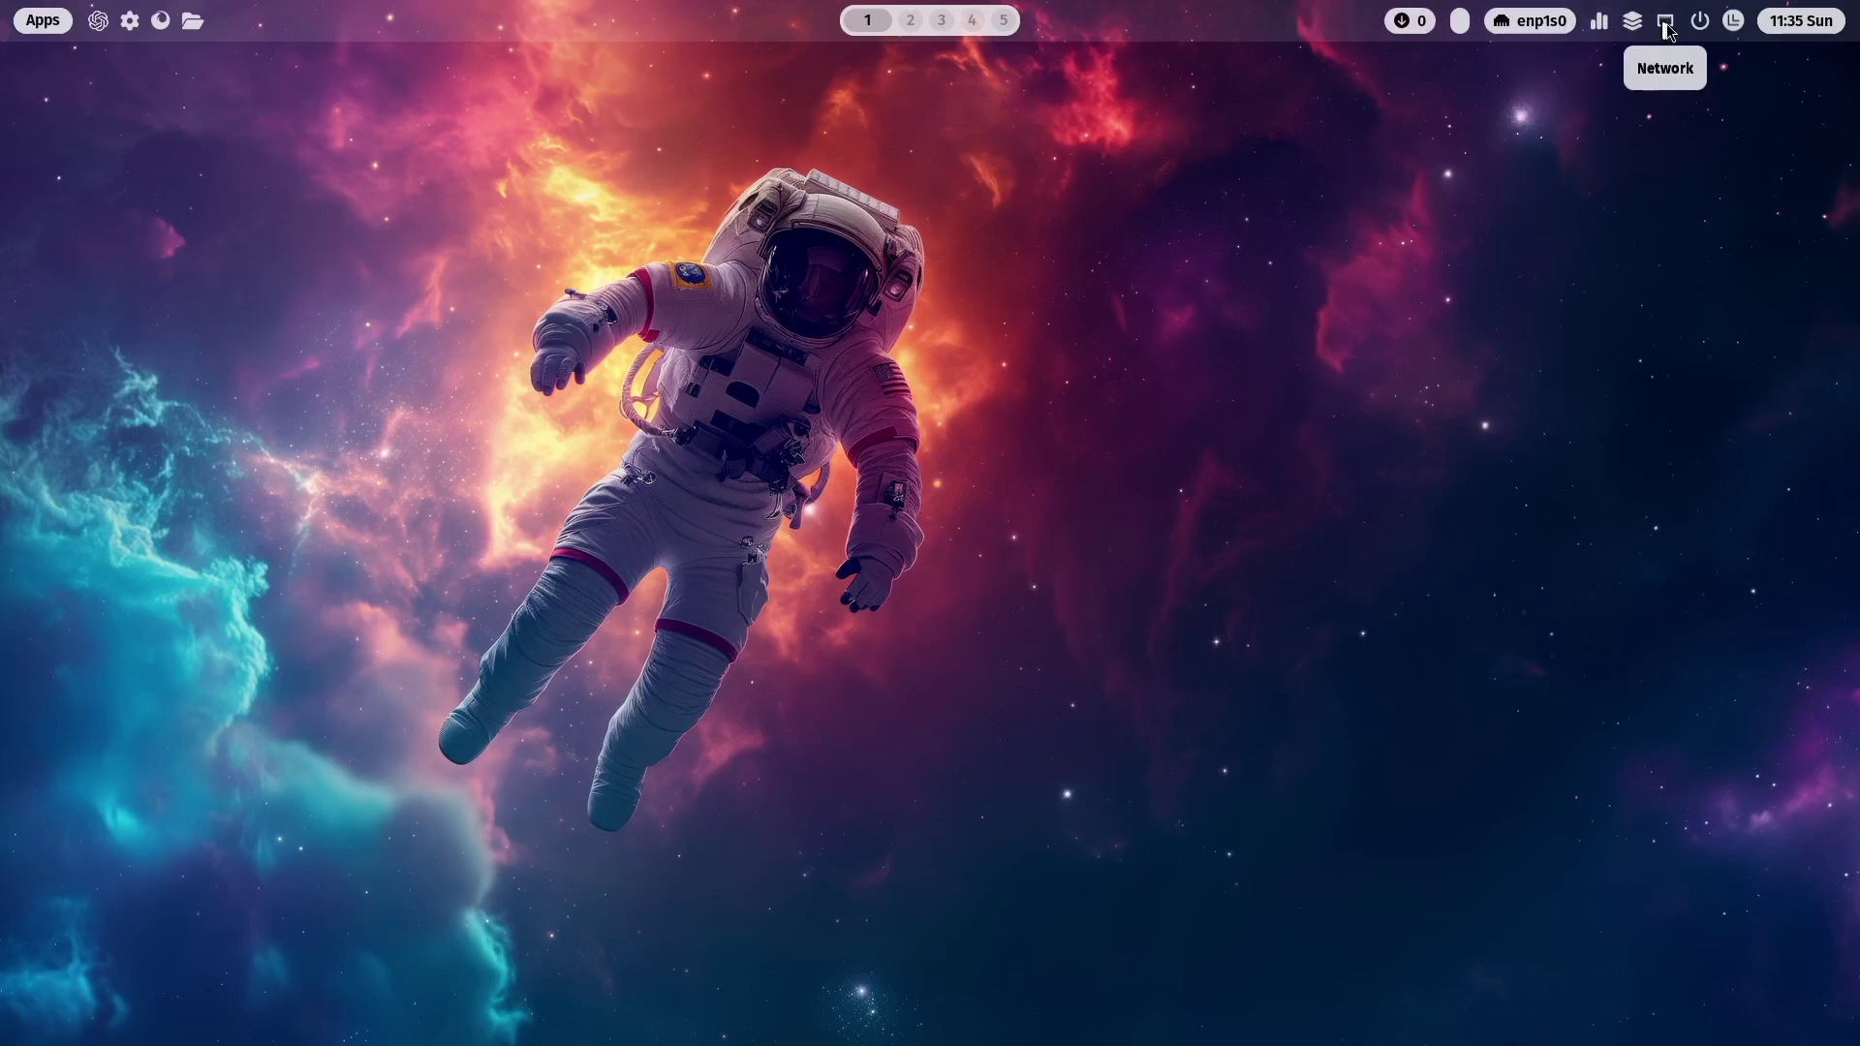
click(1669, 23)
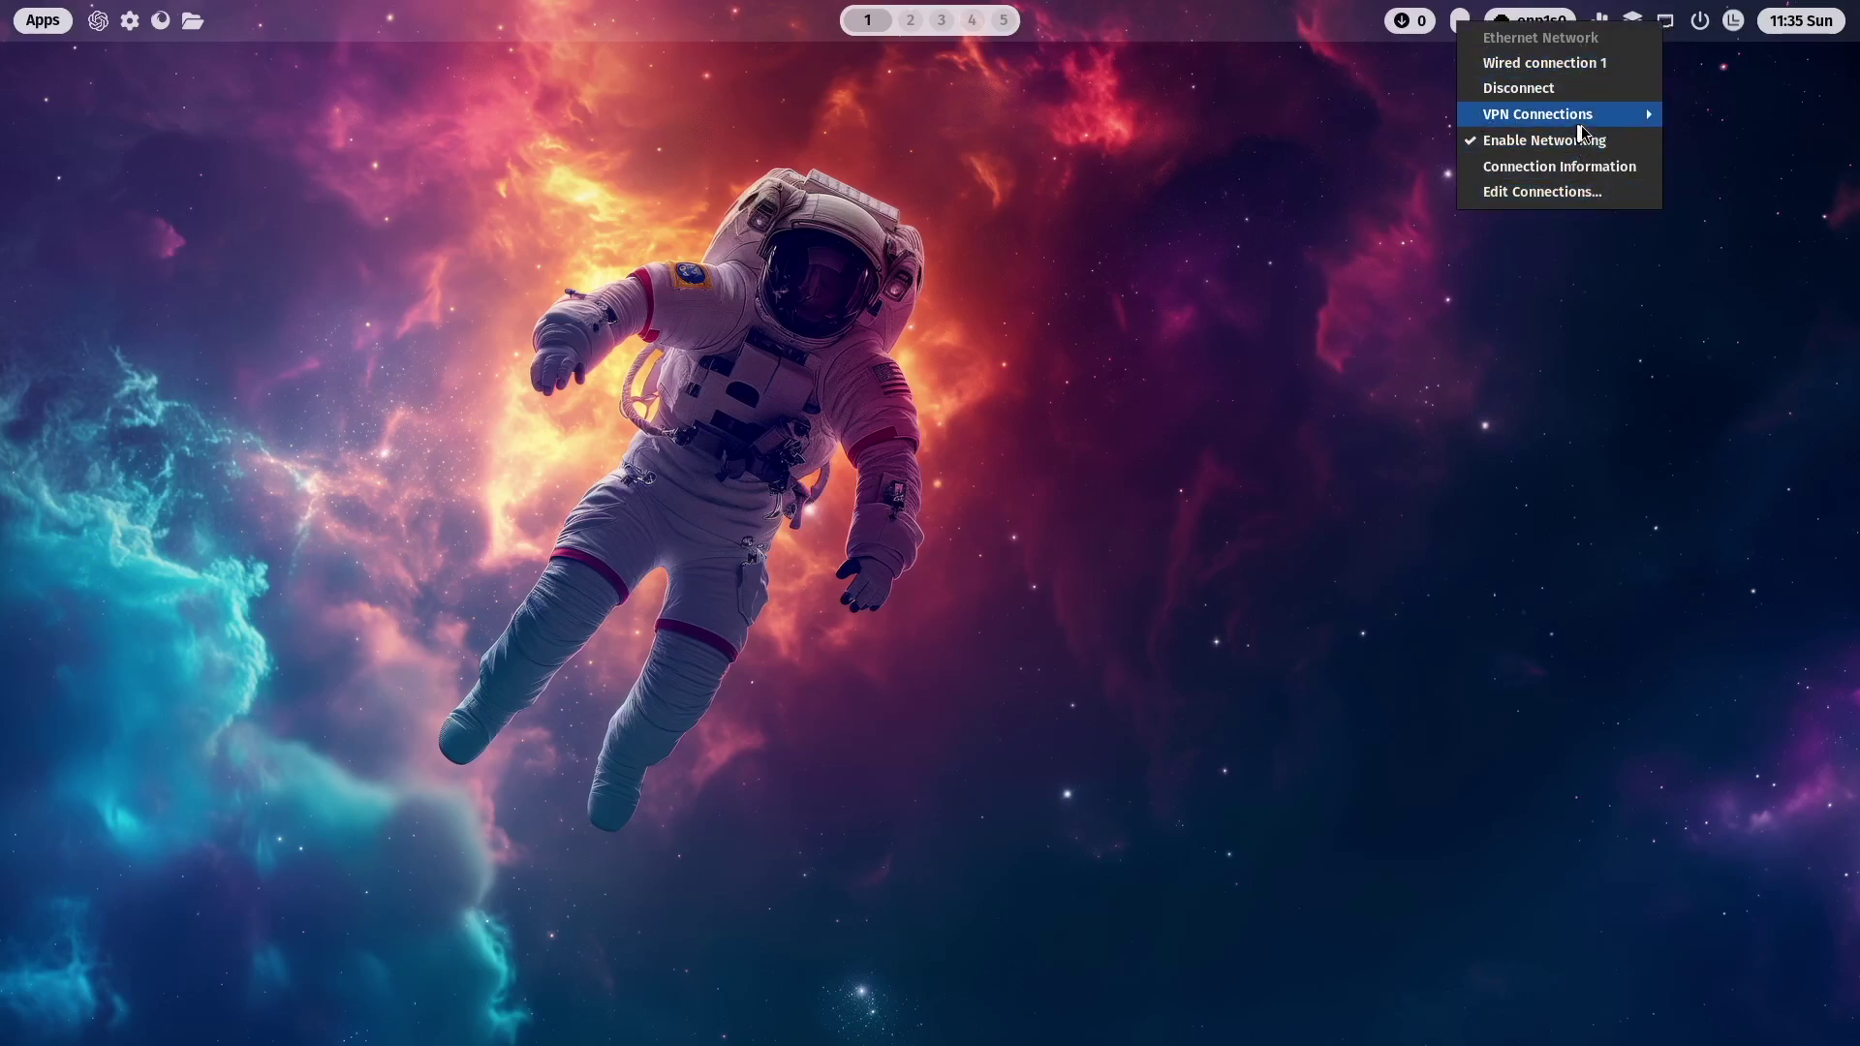
click(1733, 141)
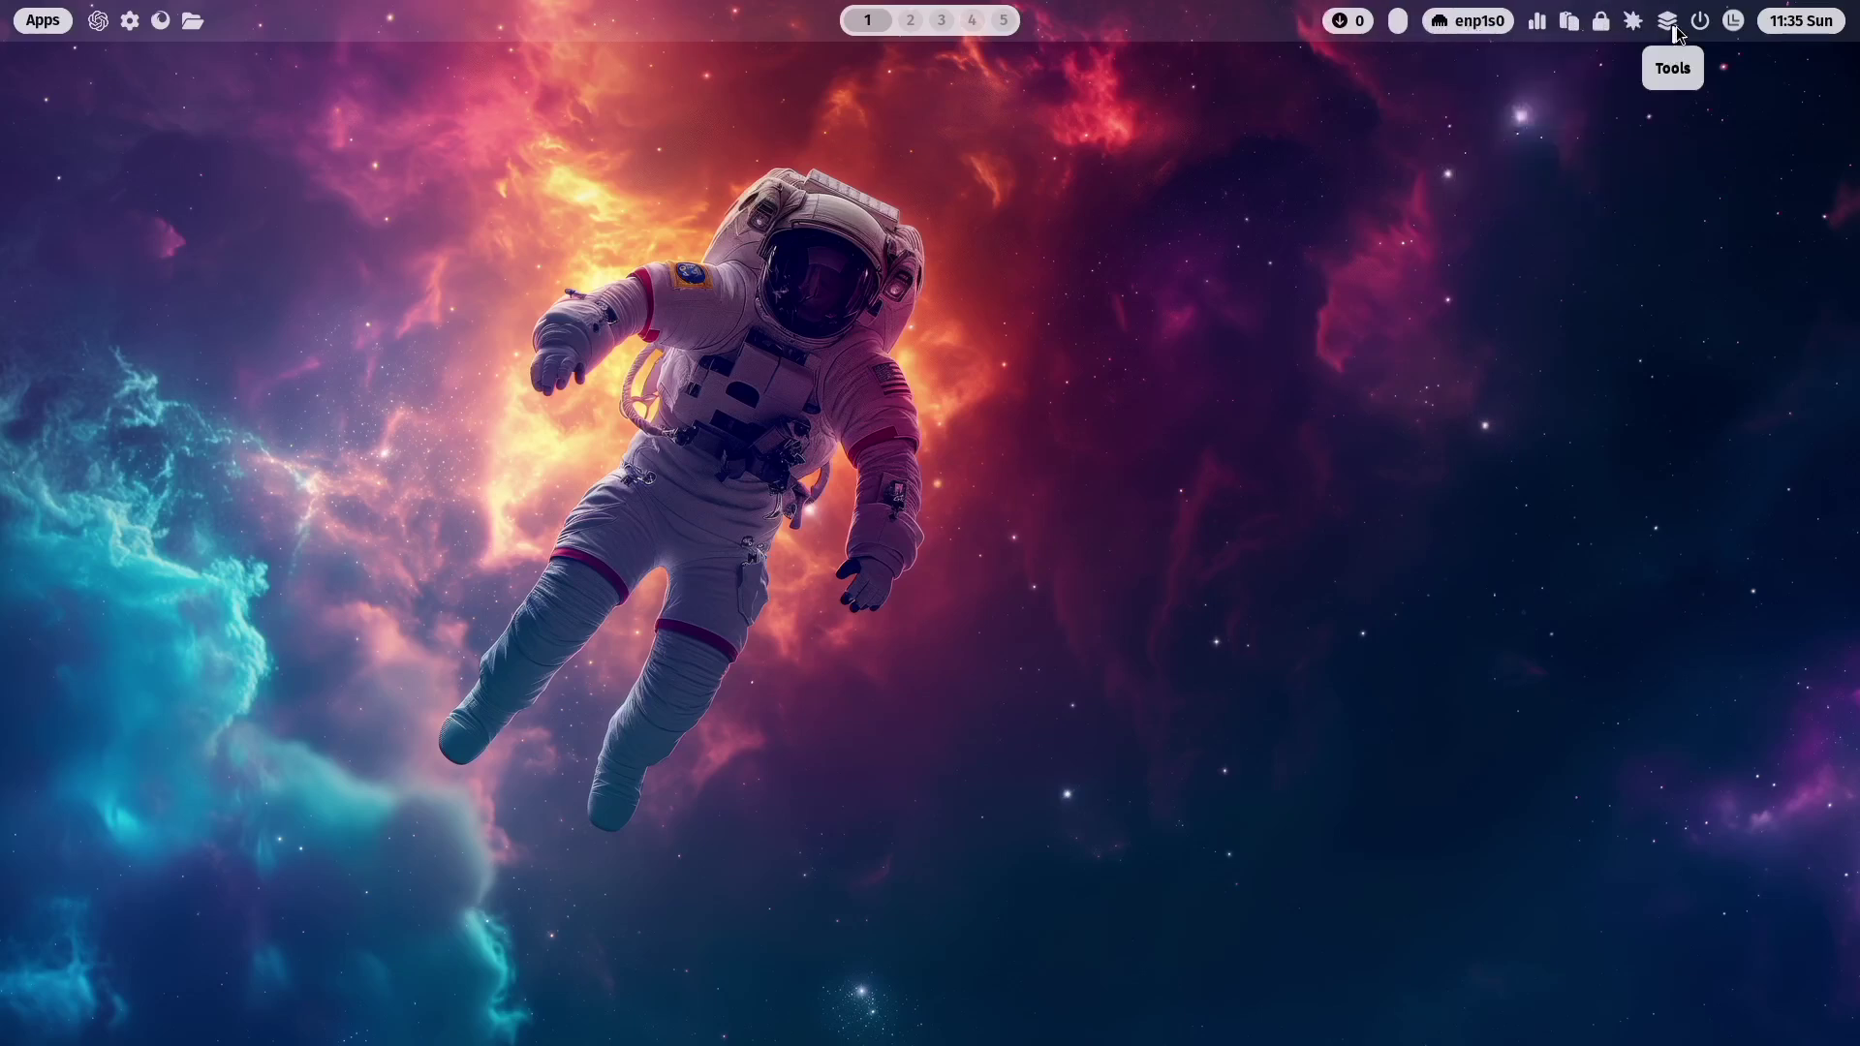
Step: Toggle Hyprshade off and switch the Waybar theme to ML4W Light
click(1635, 21)
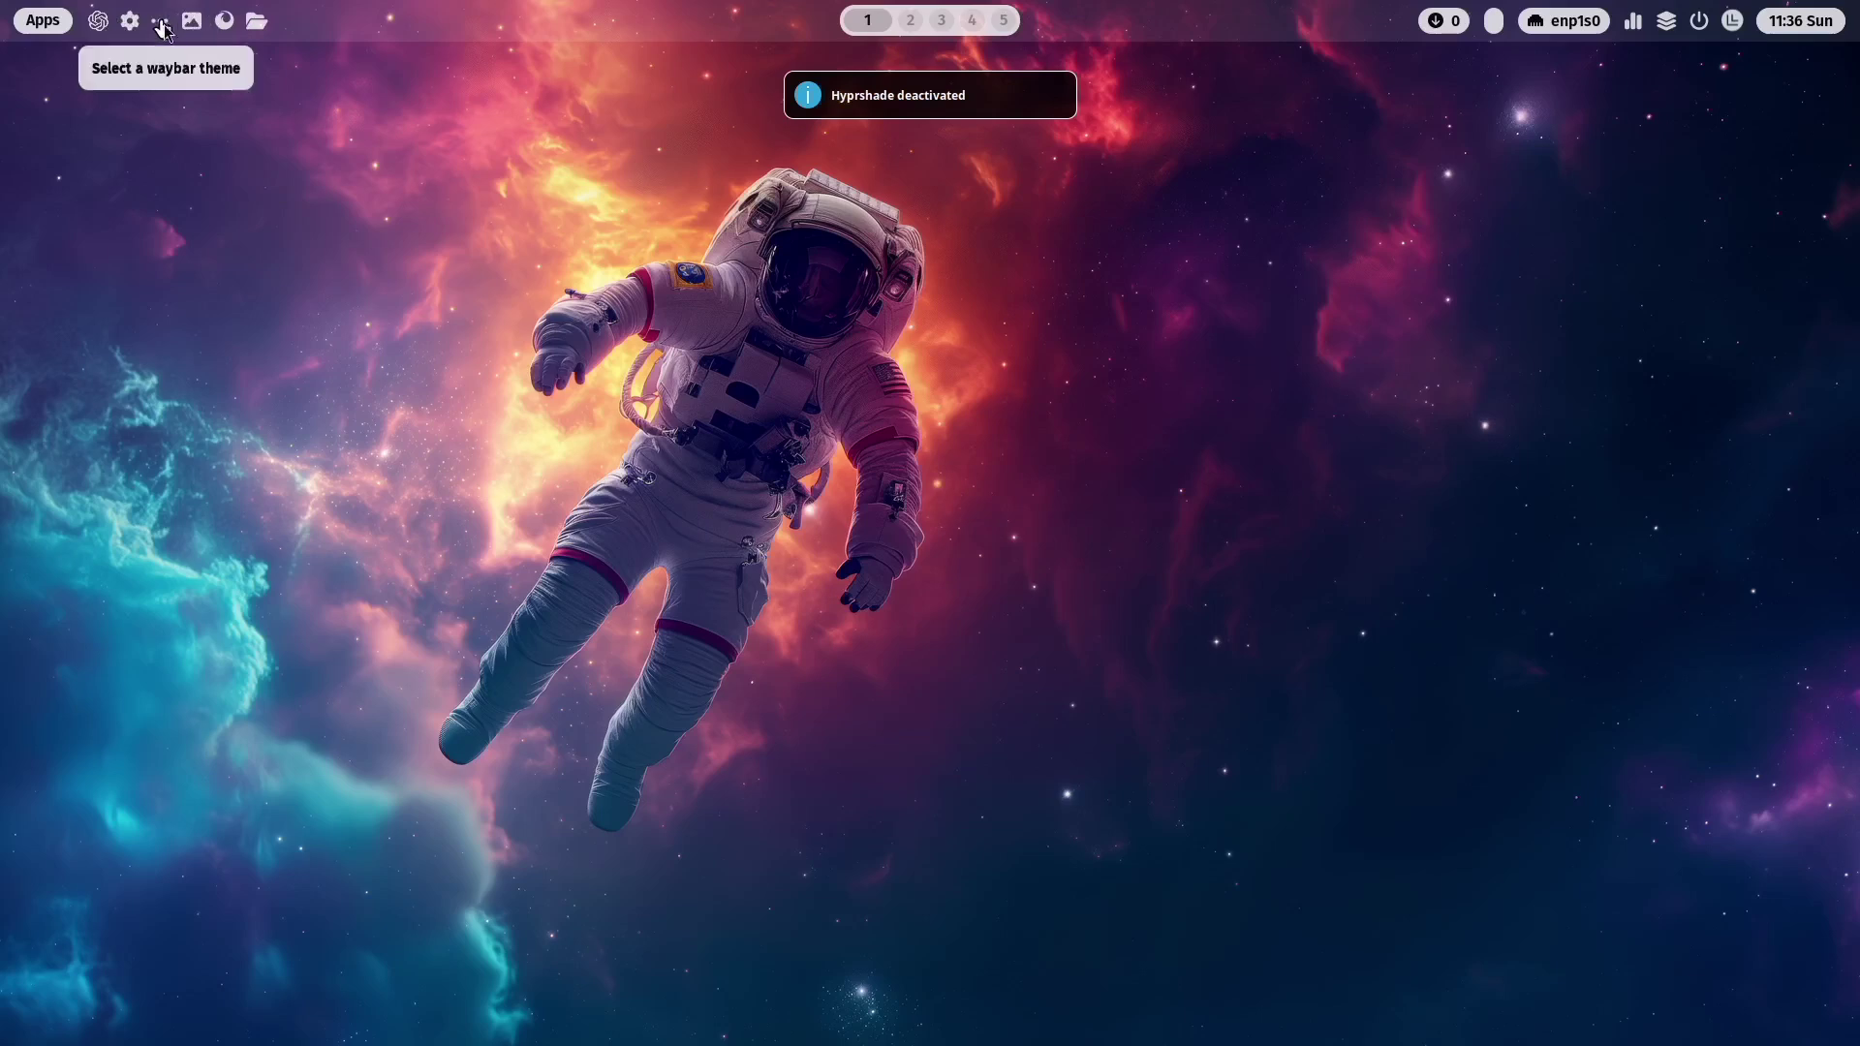
click(165, 29)
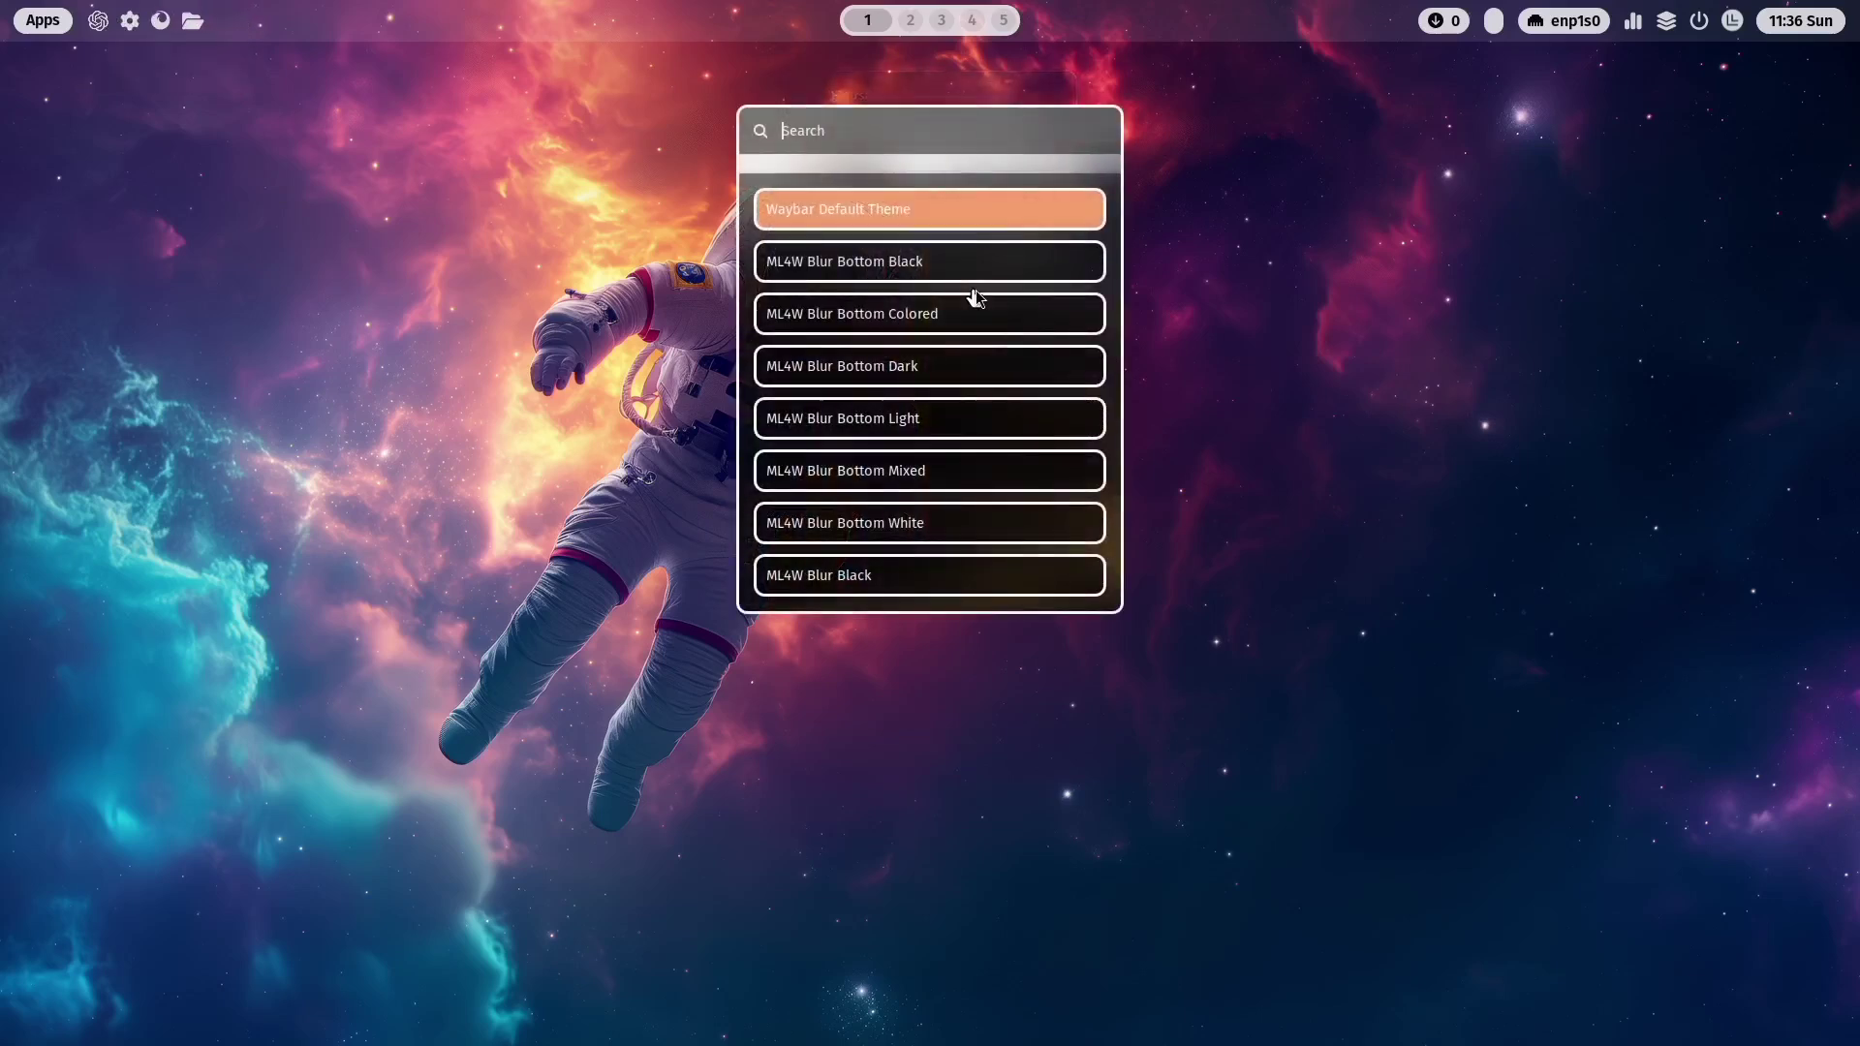
text(ligh)
key(Return)
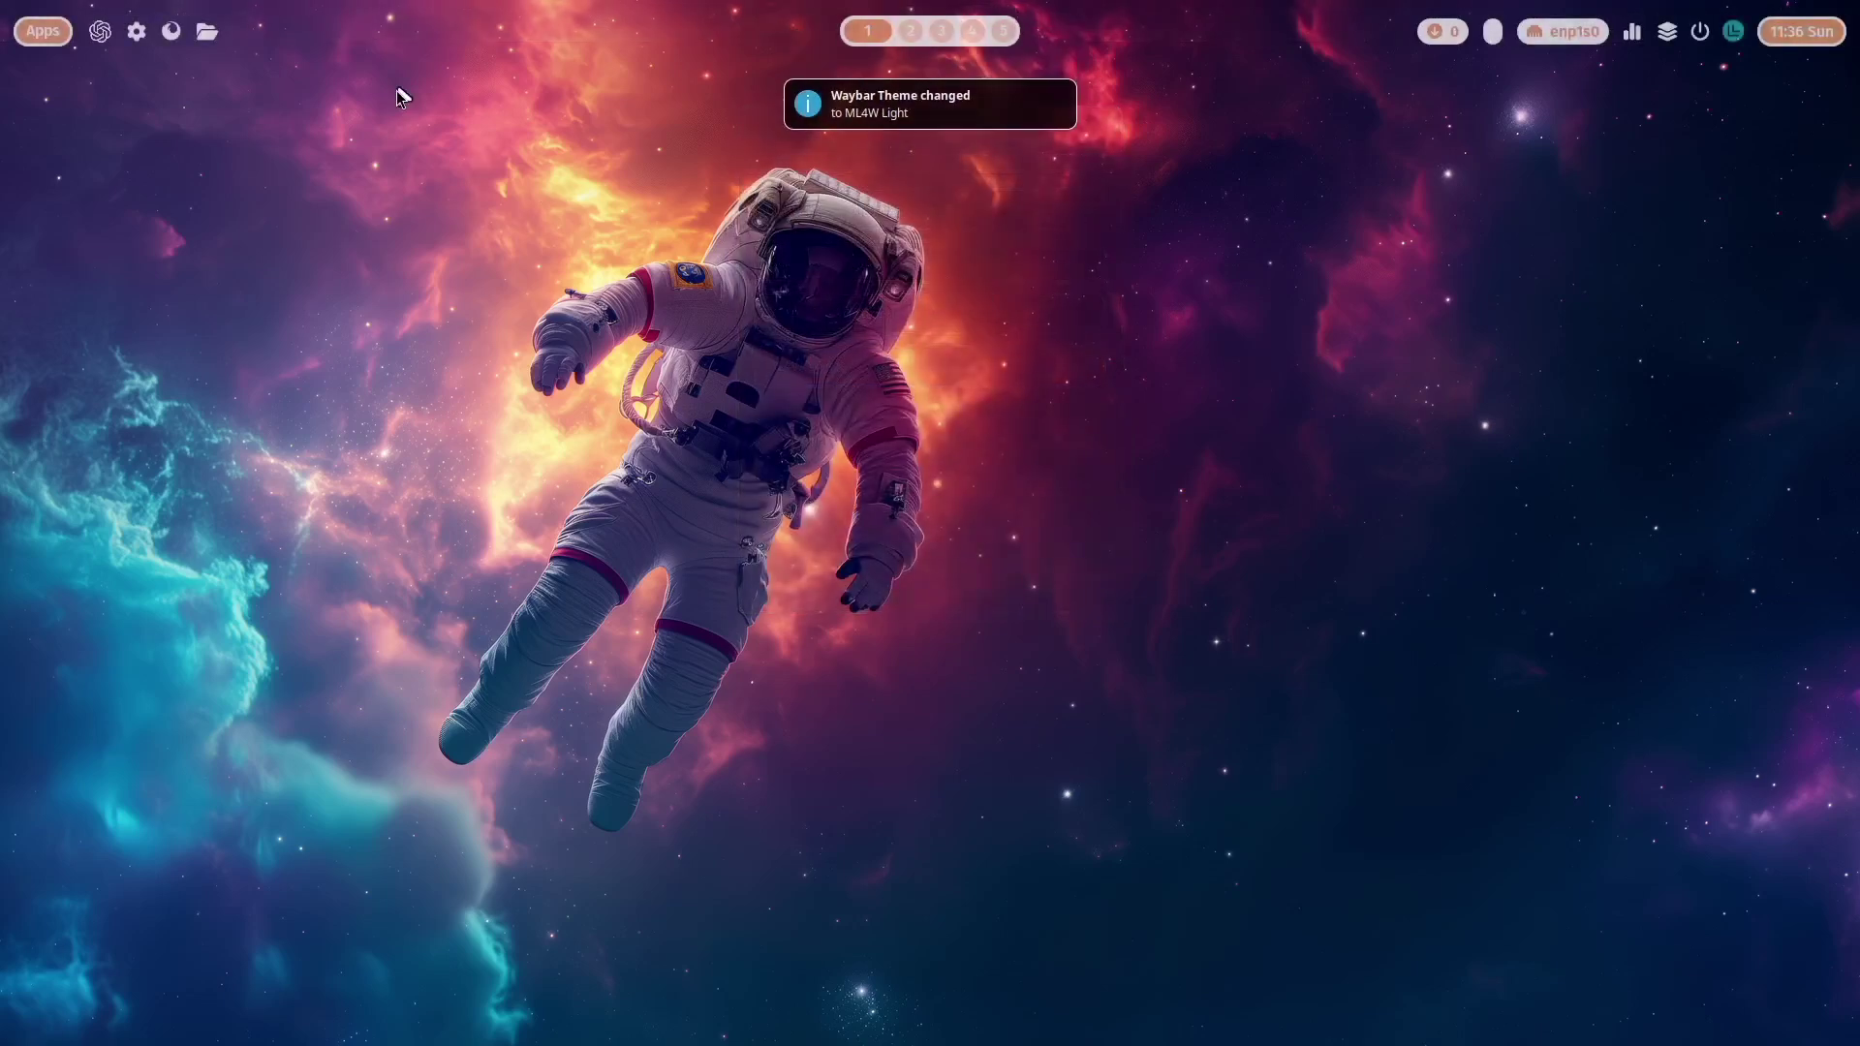
Step: Reopen the wallpaper selector and apply the golden autumn mountain valley picture as the wallpaper
mouse_move(1662, 34)
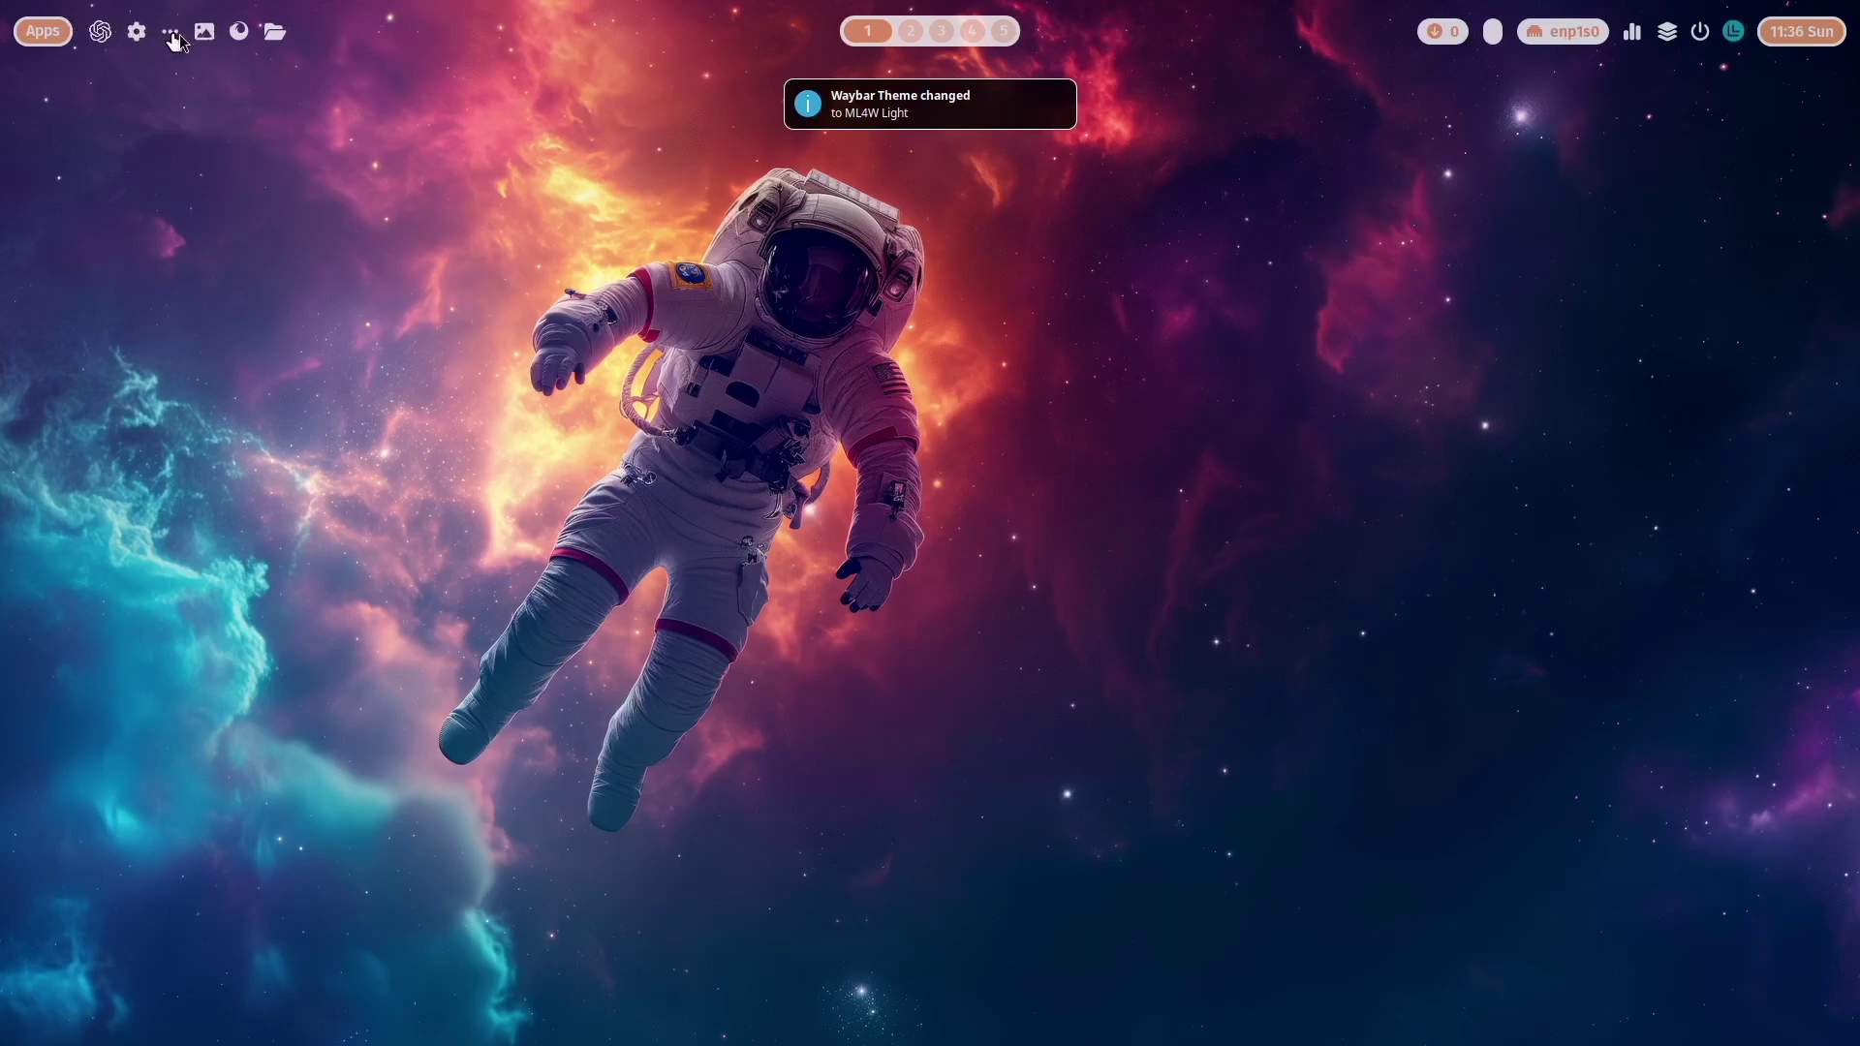
click(205, 32)
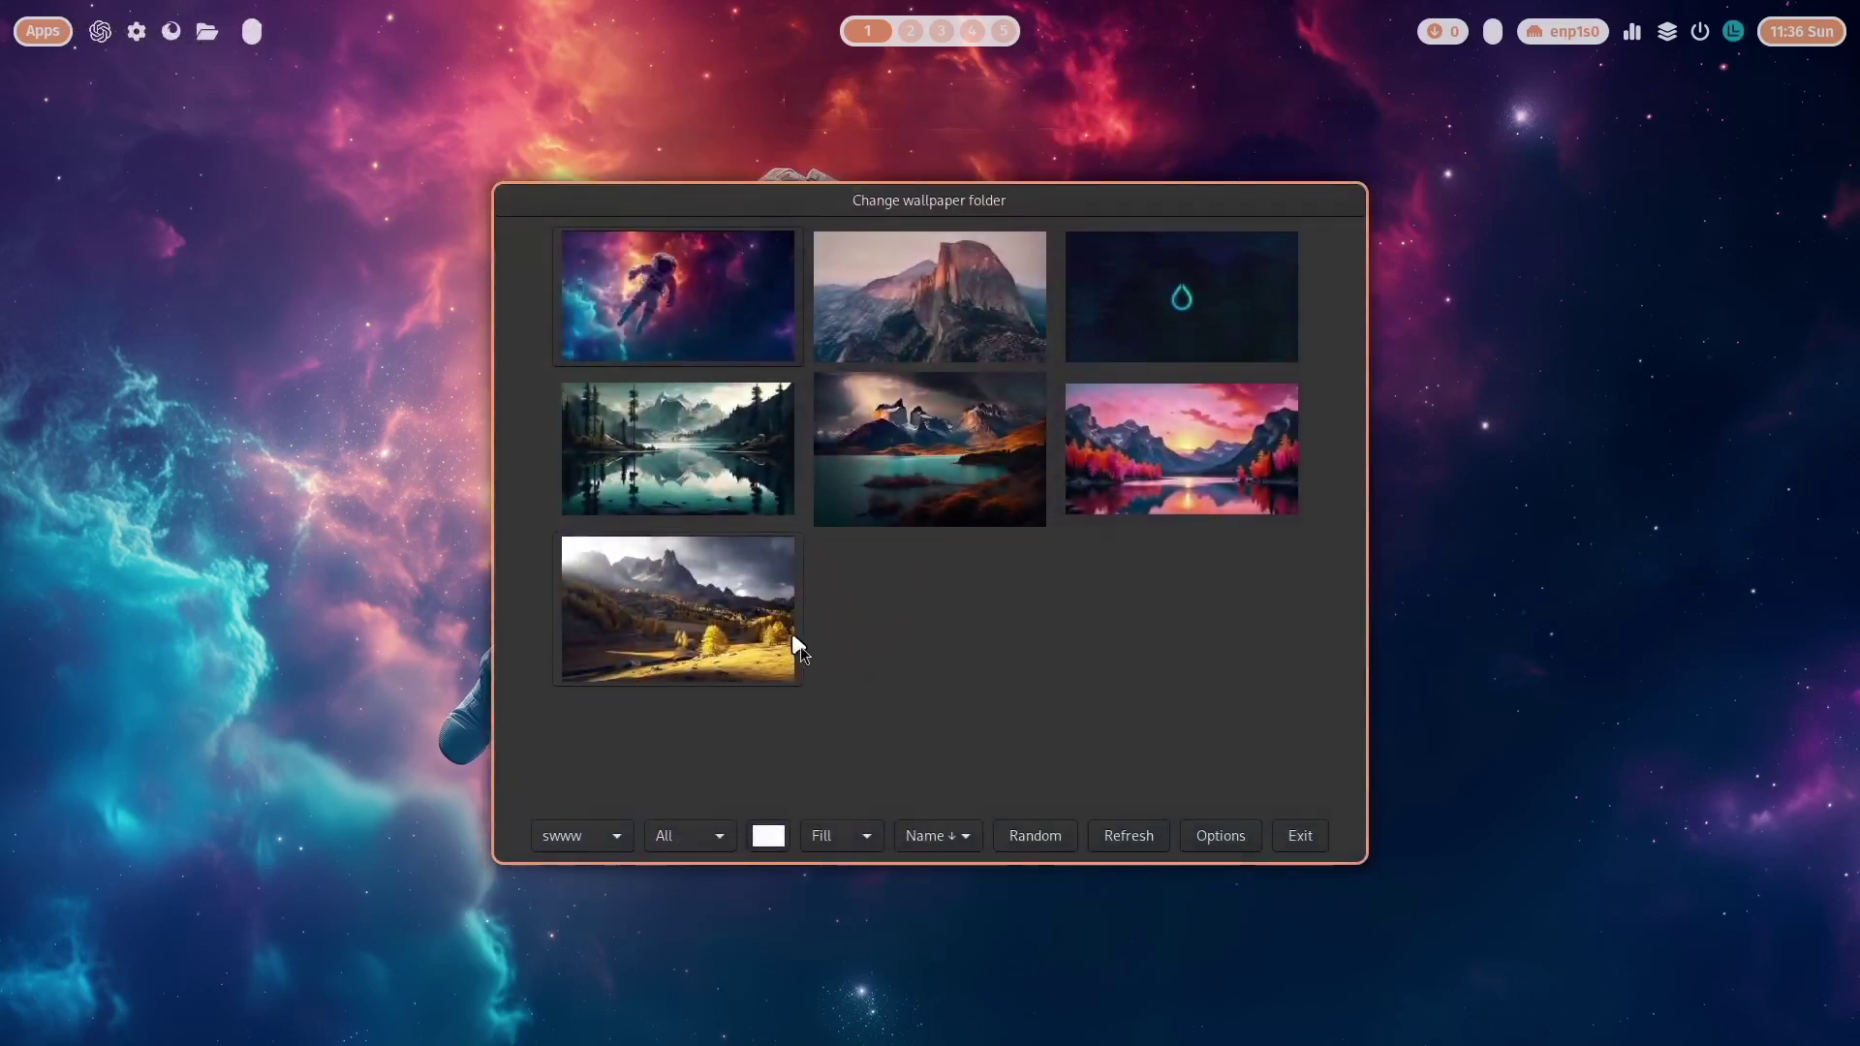
click(946, 306)
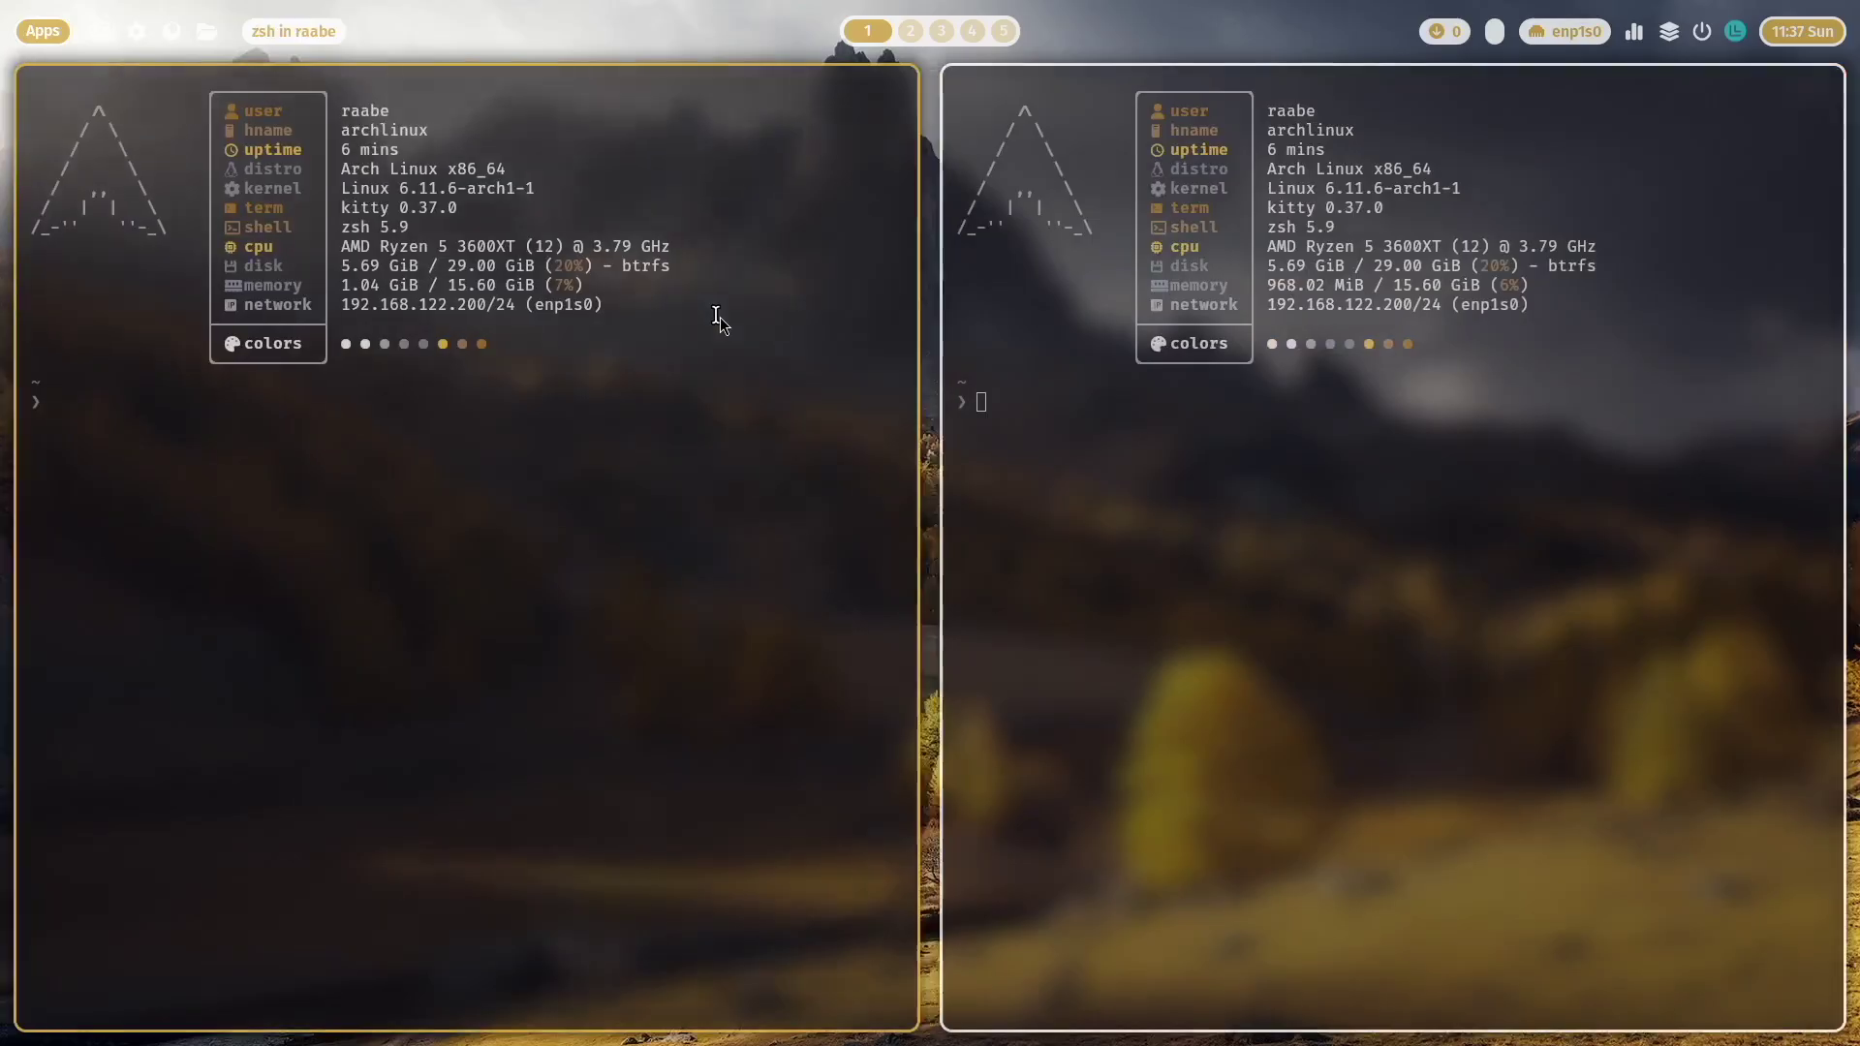
Step: Open another terminal beside the existing ones and switch twice between workspaces 2 and 1
key(super+Return)
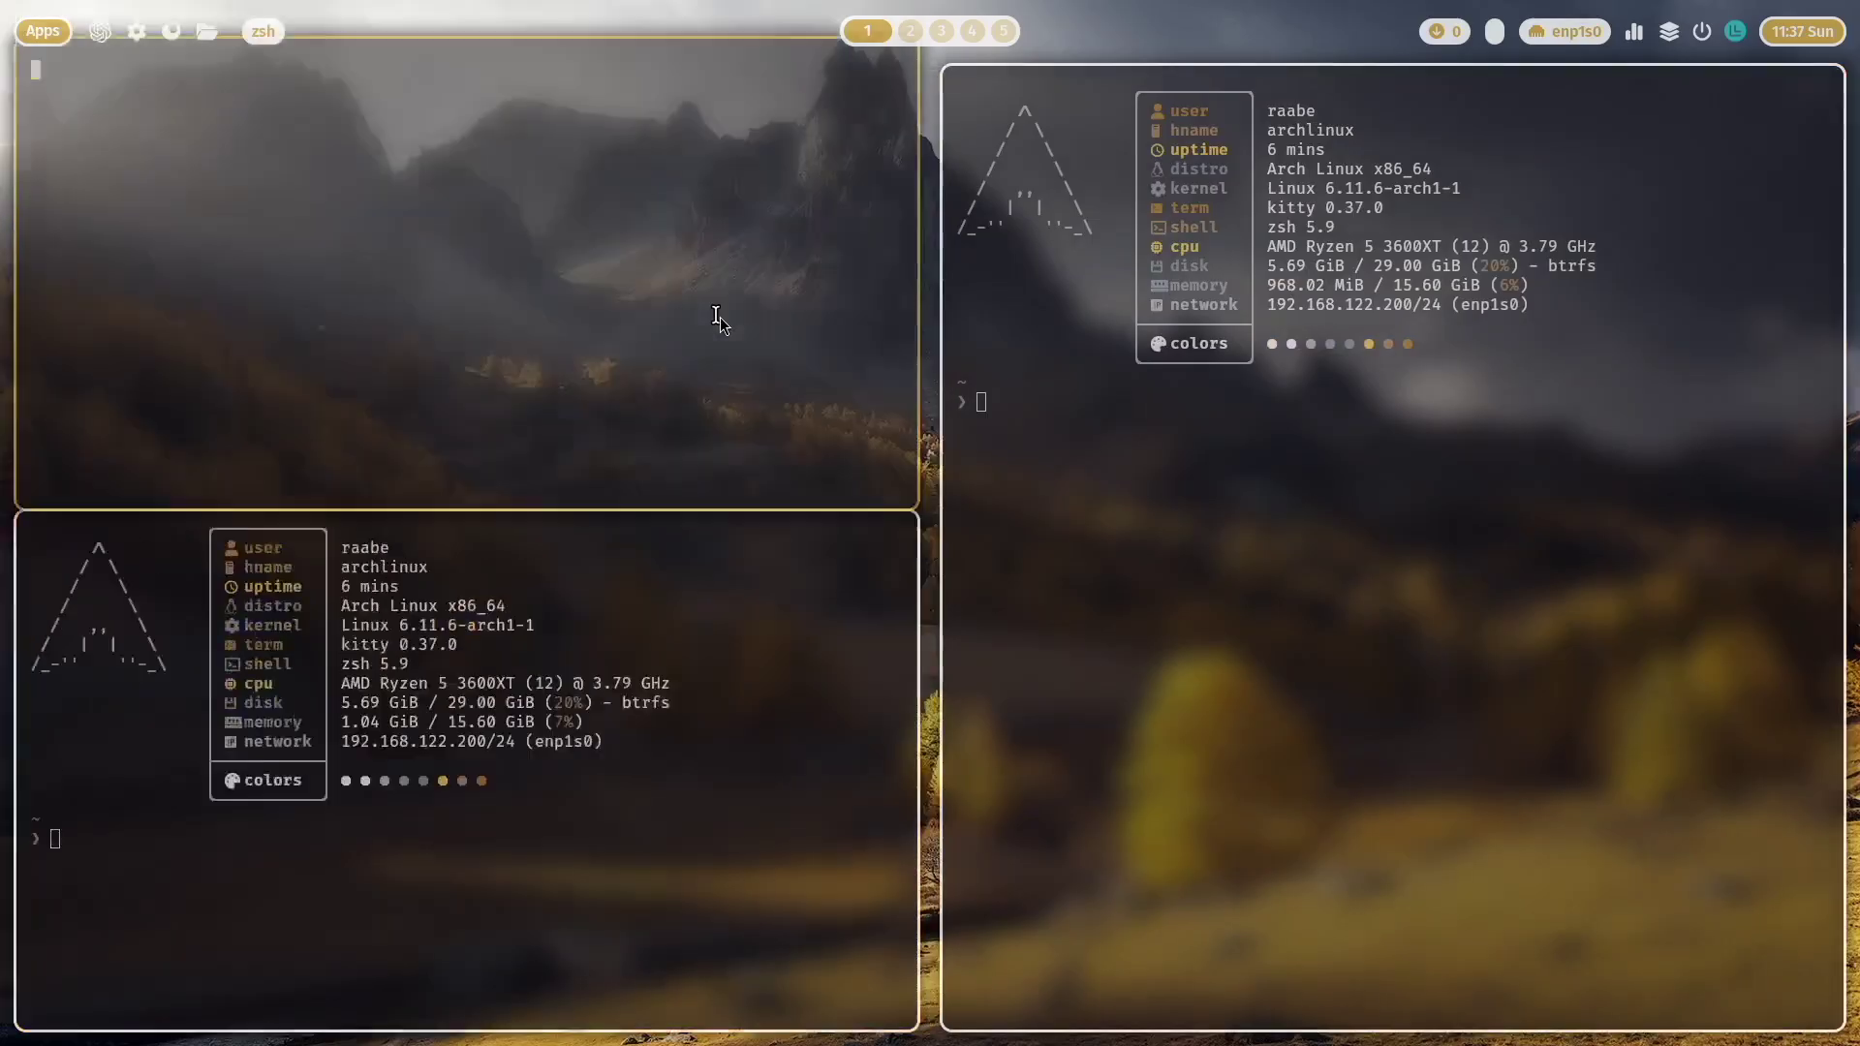
key(super+2)
key(super+1)
key(super+2)
key(super+1)
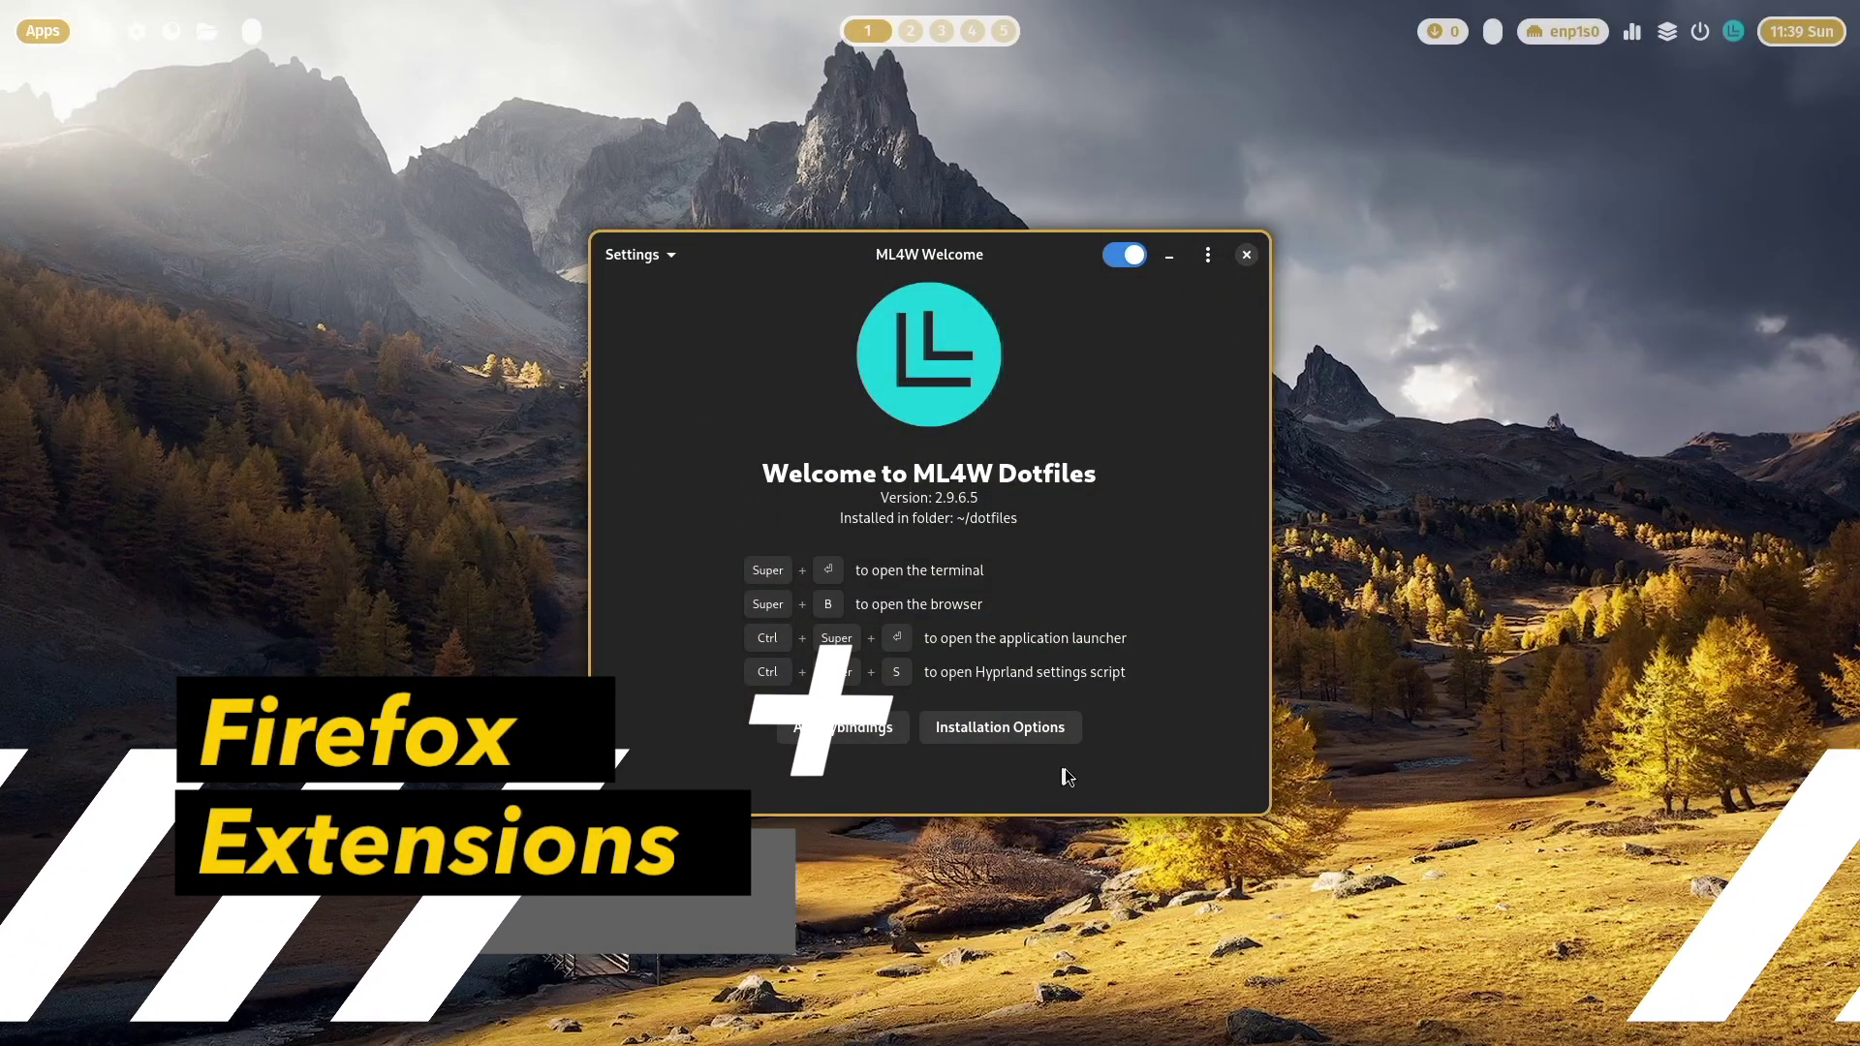
Step: Install python-pywalfox through the pywalfox entry of the ML4W installation options and cancel out of the options script
click(992, 735)
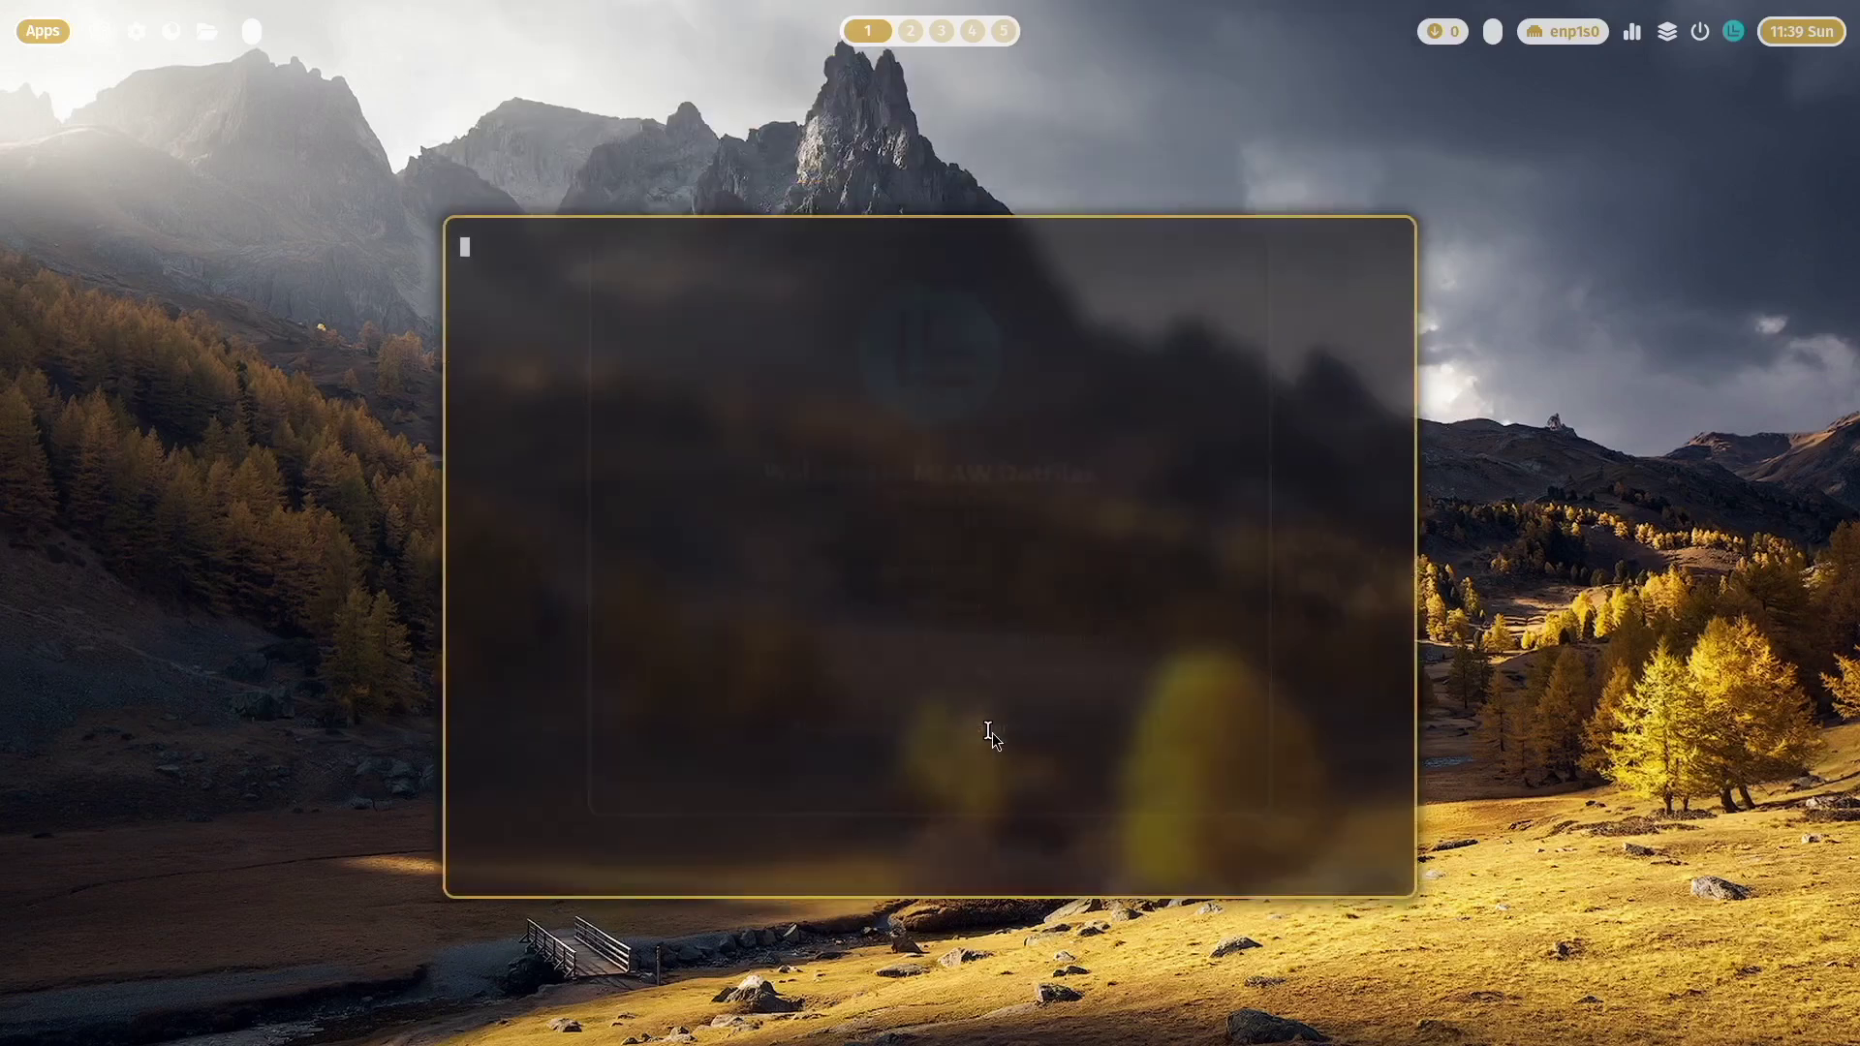
key(Down)
key(Down)
key(Down)
key(Down)
key(Down)
key(Down)
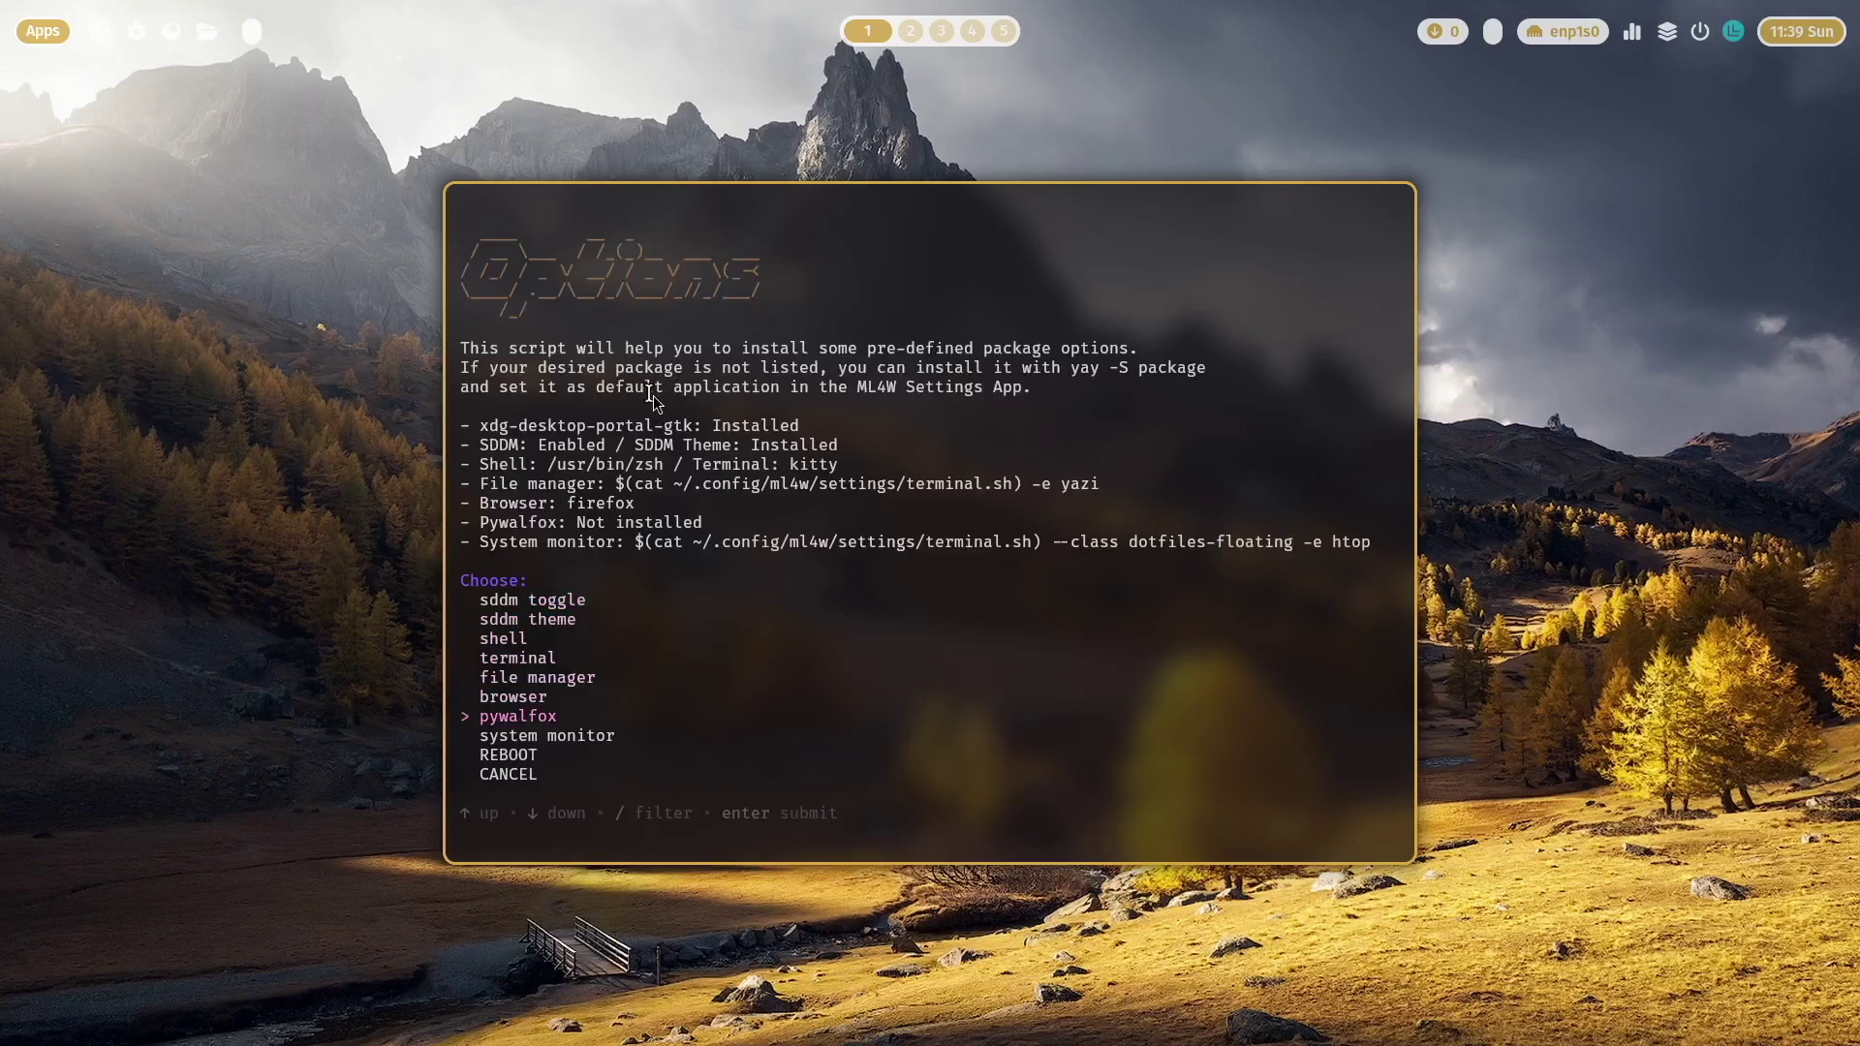
key(Return)
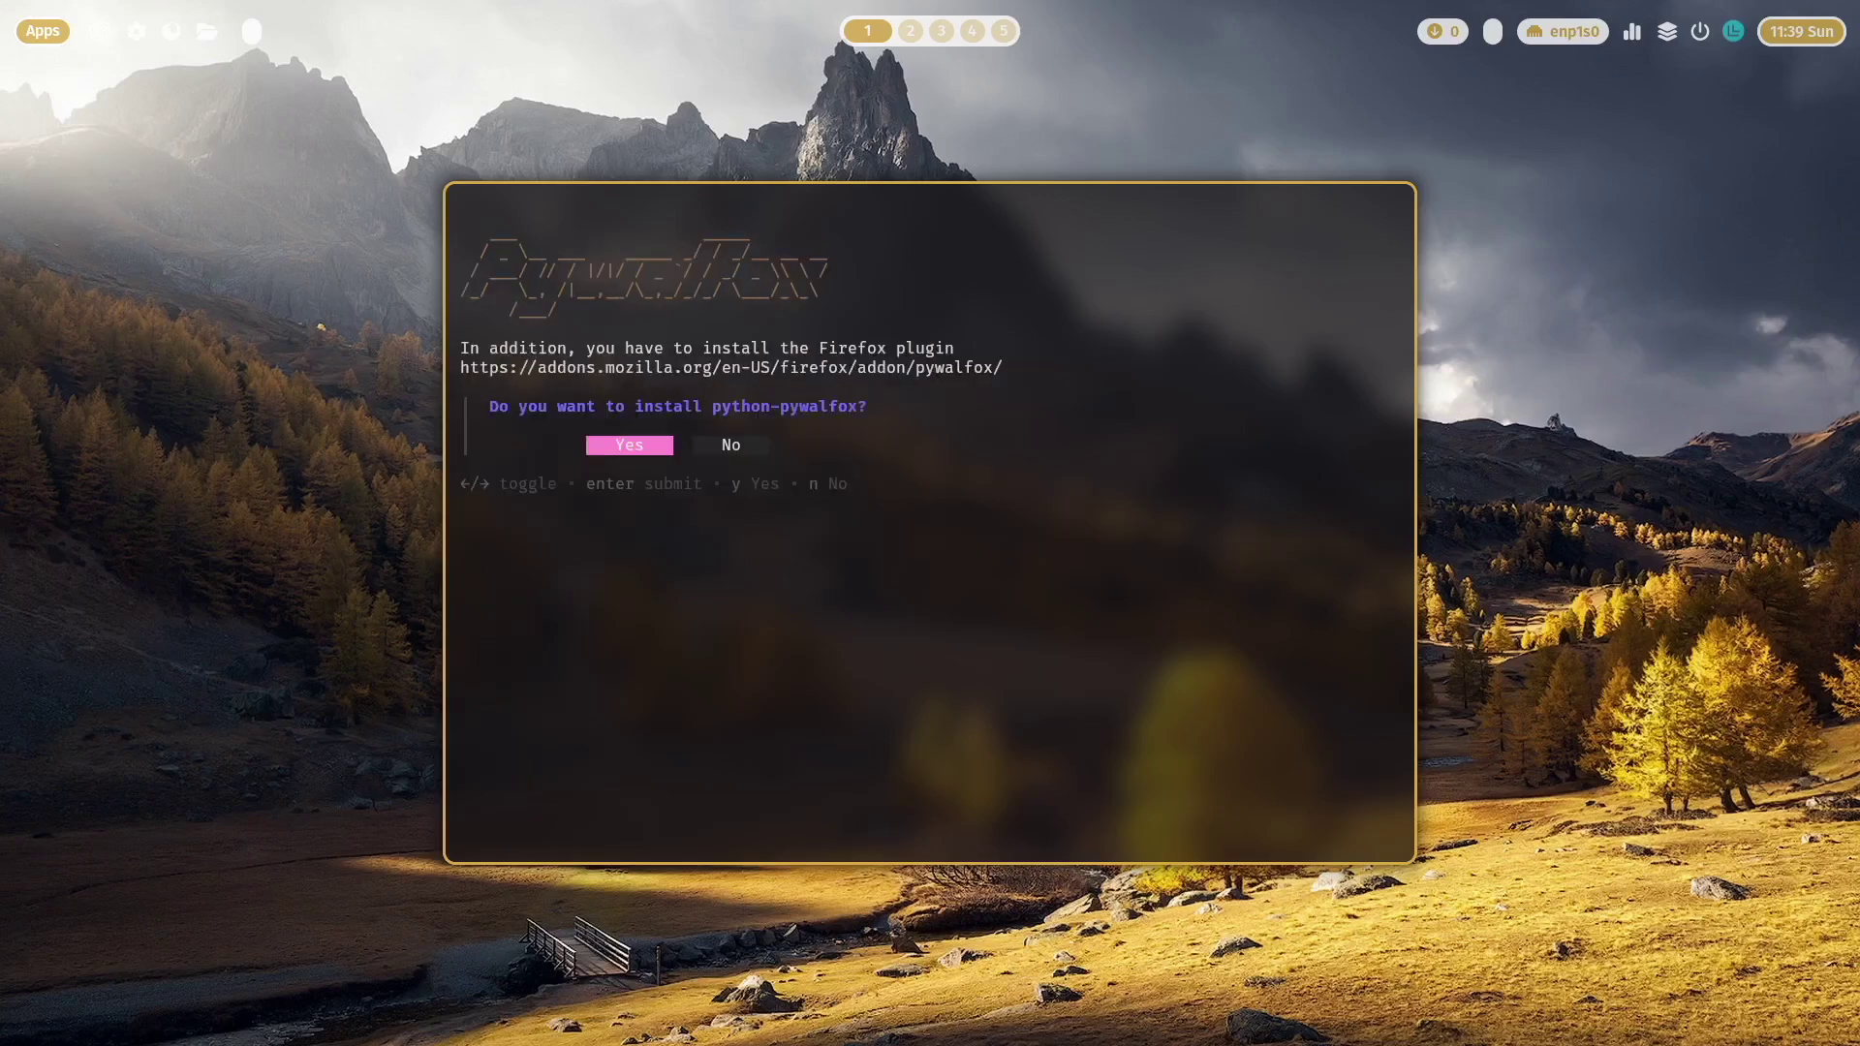
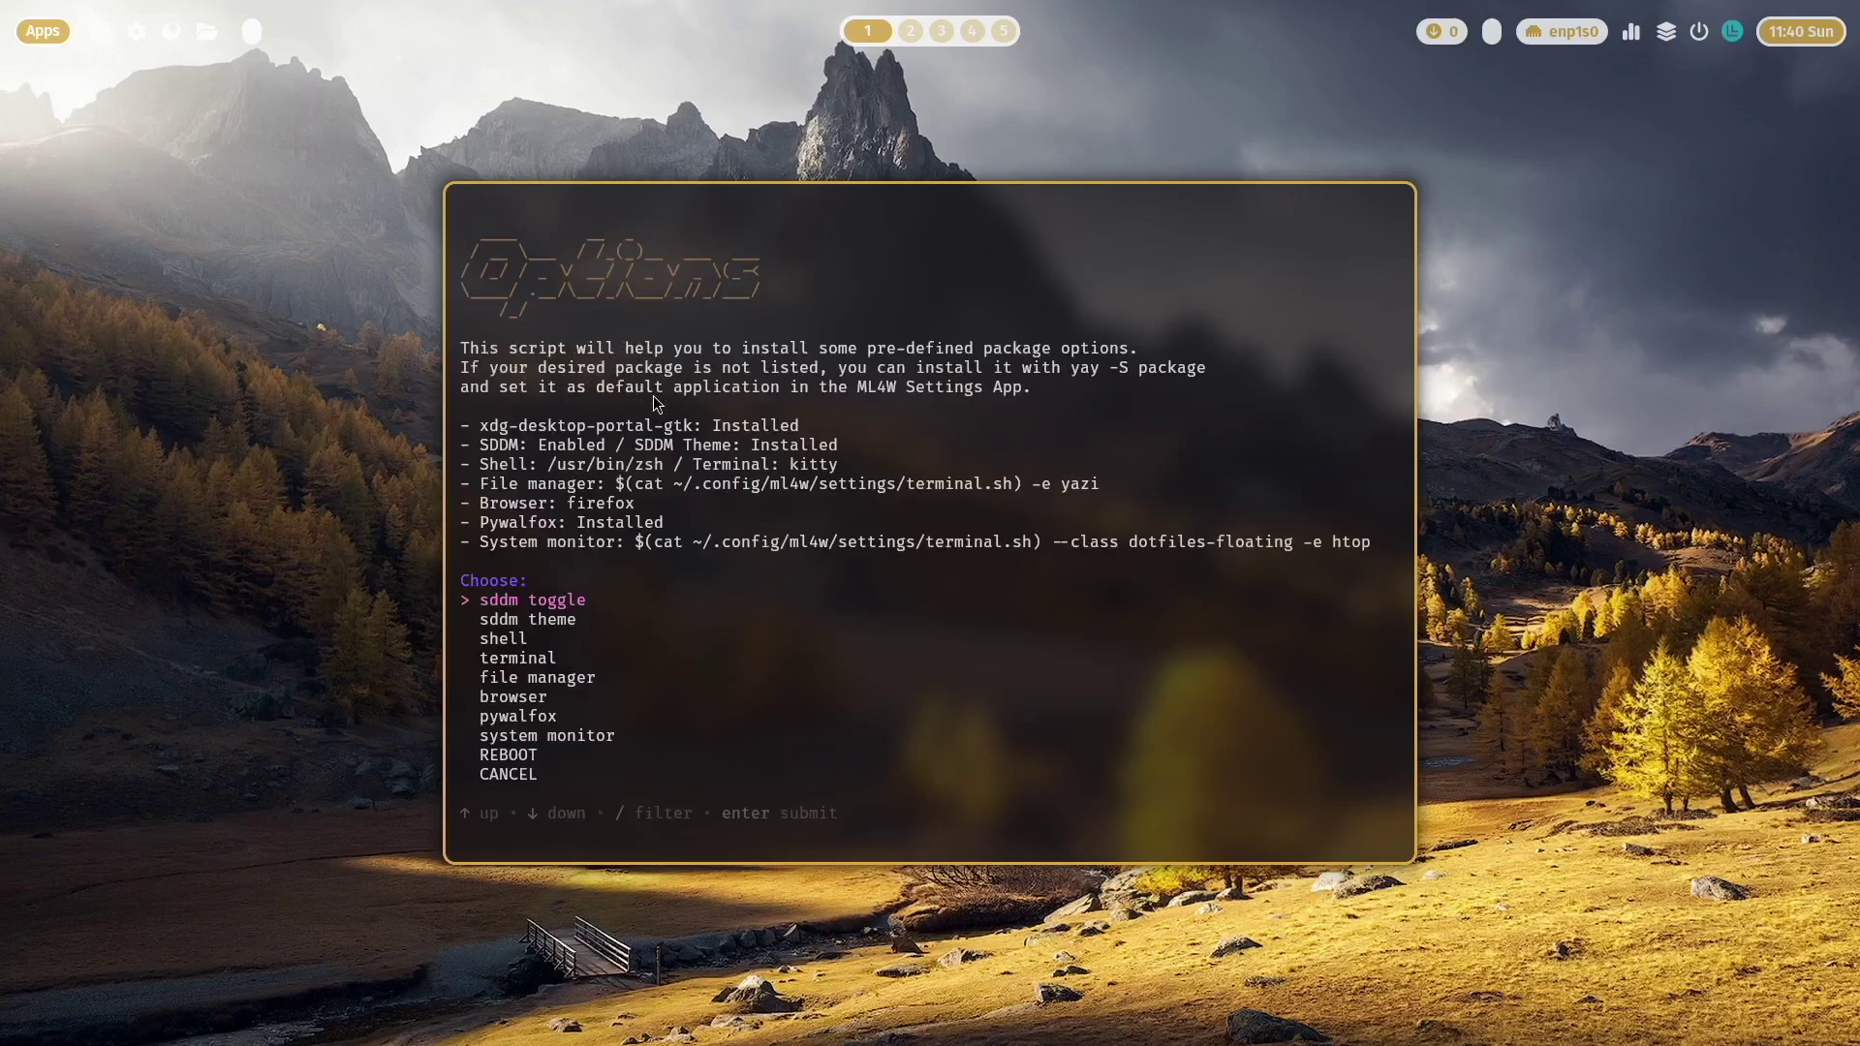
key(Up)
key(Return)
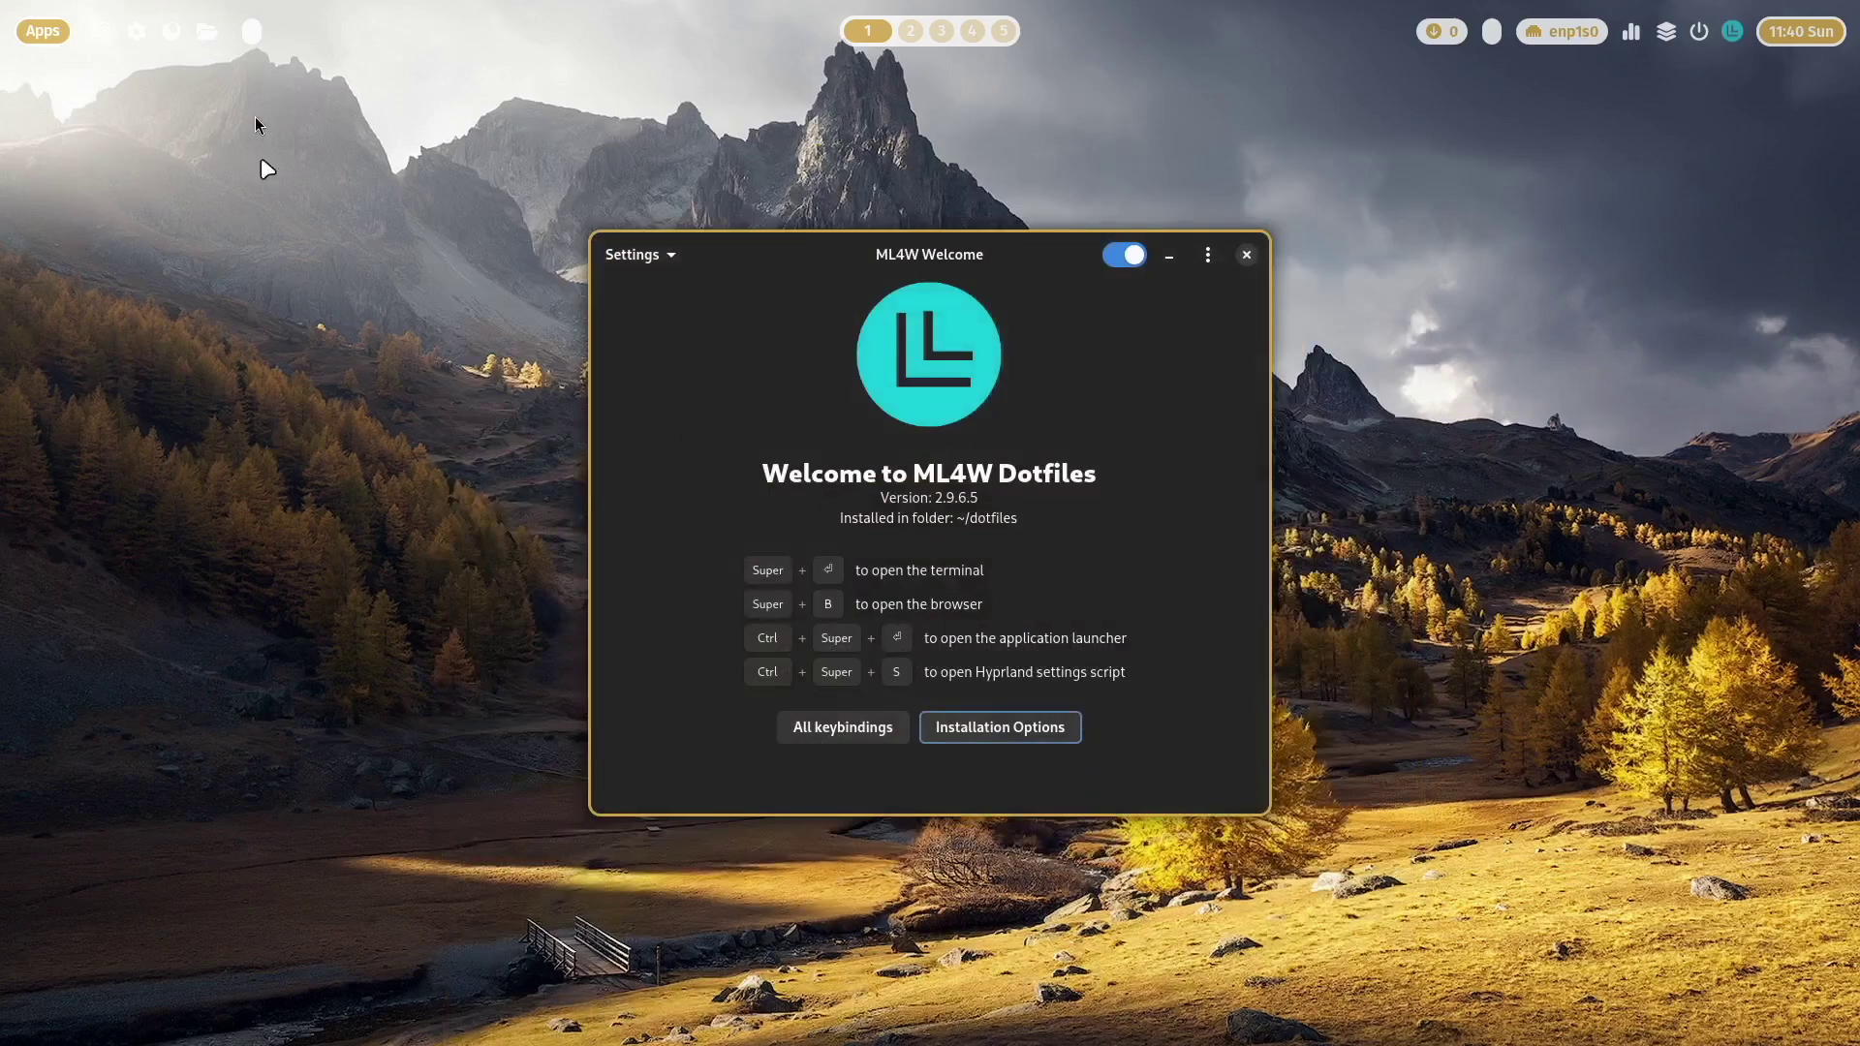
Step: Switch to Firefox, close the ML4W Welcome window, search Google for "firefox pywalfox" and open the Pywalfox add-on page
click(171, 31)
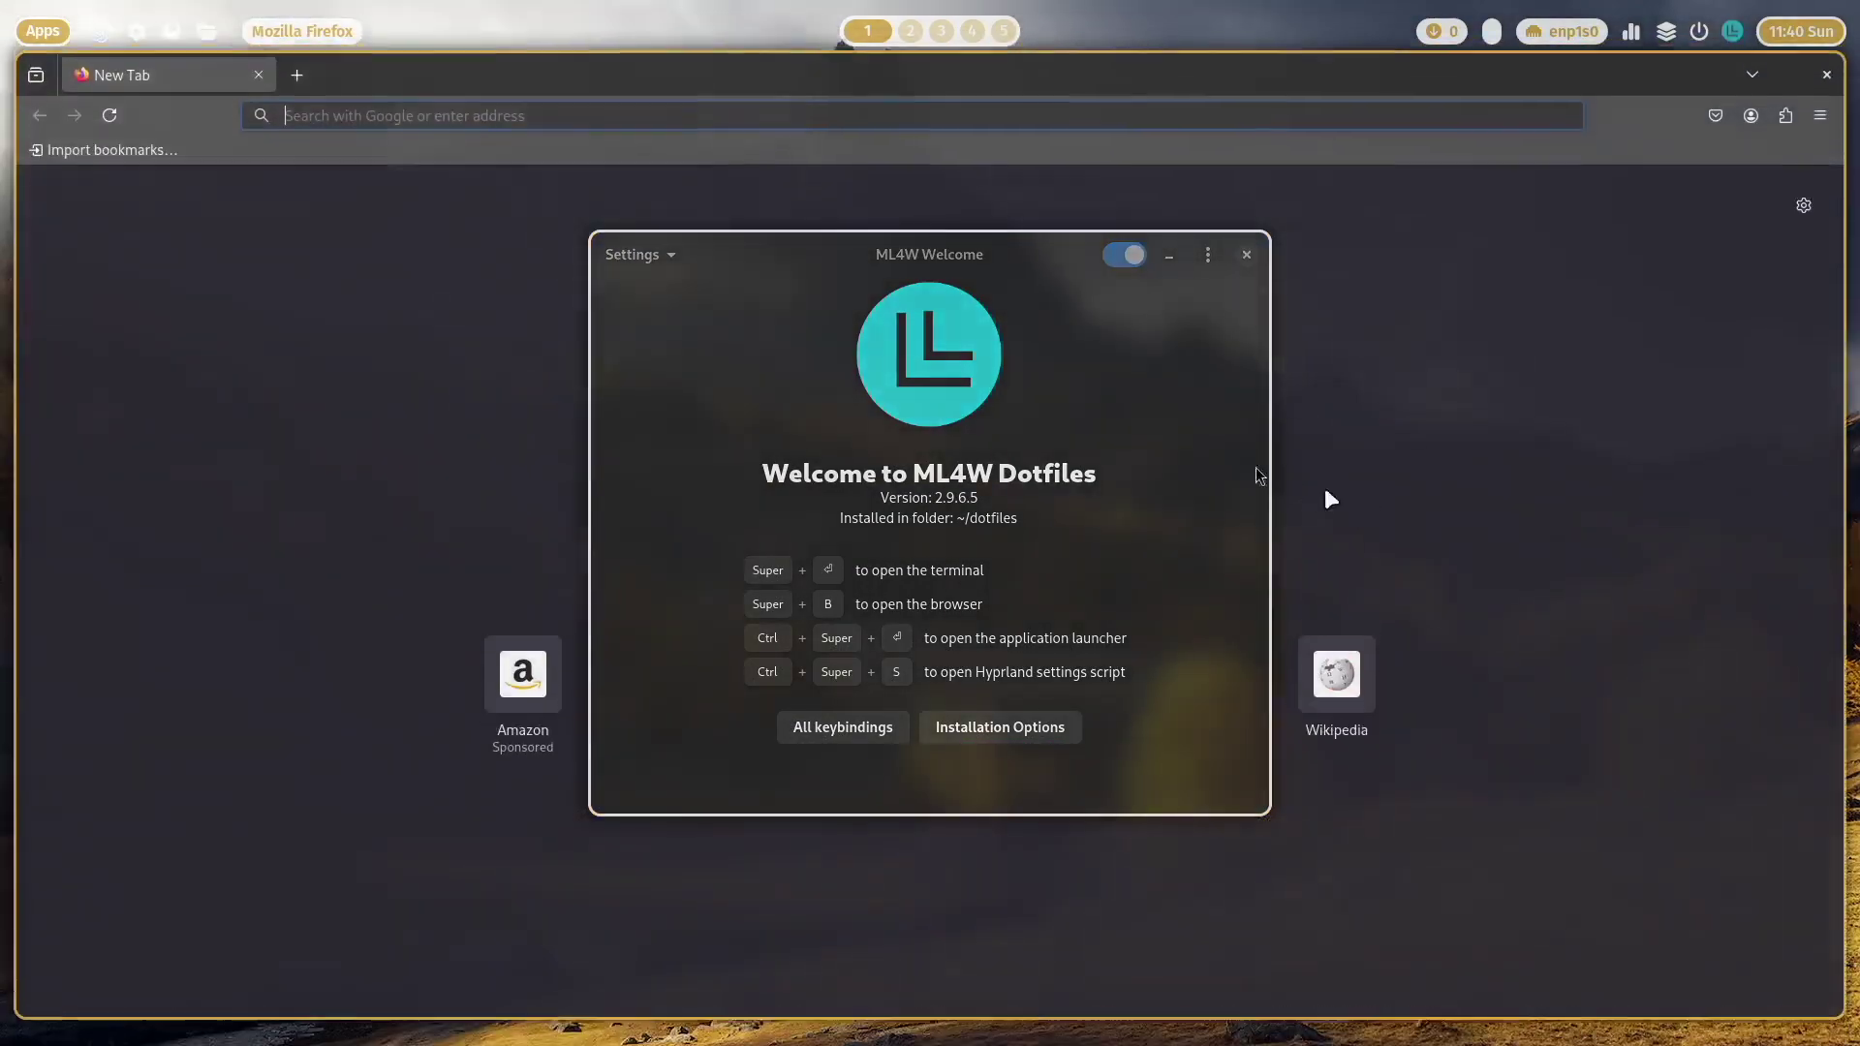
click(1246, 254)
click(416, 130)
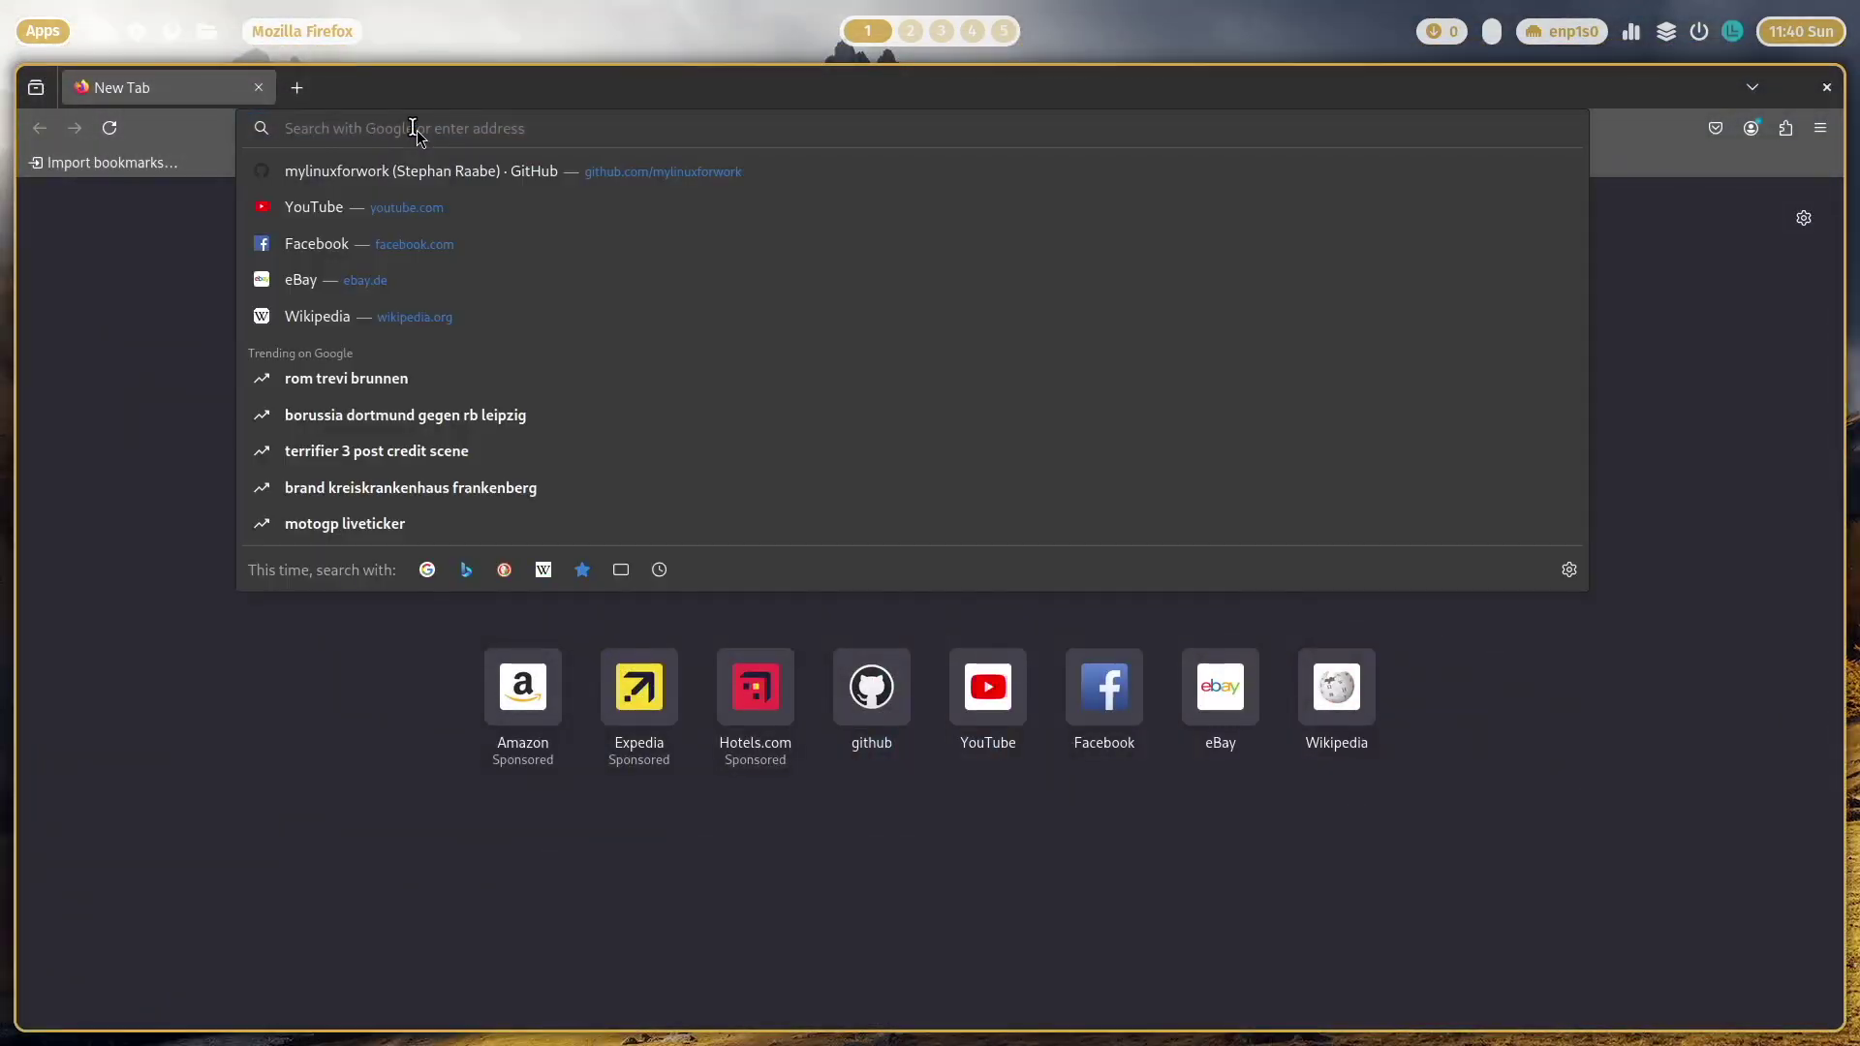
text(f)
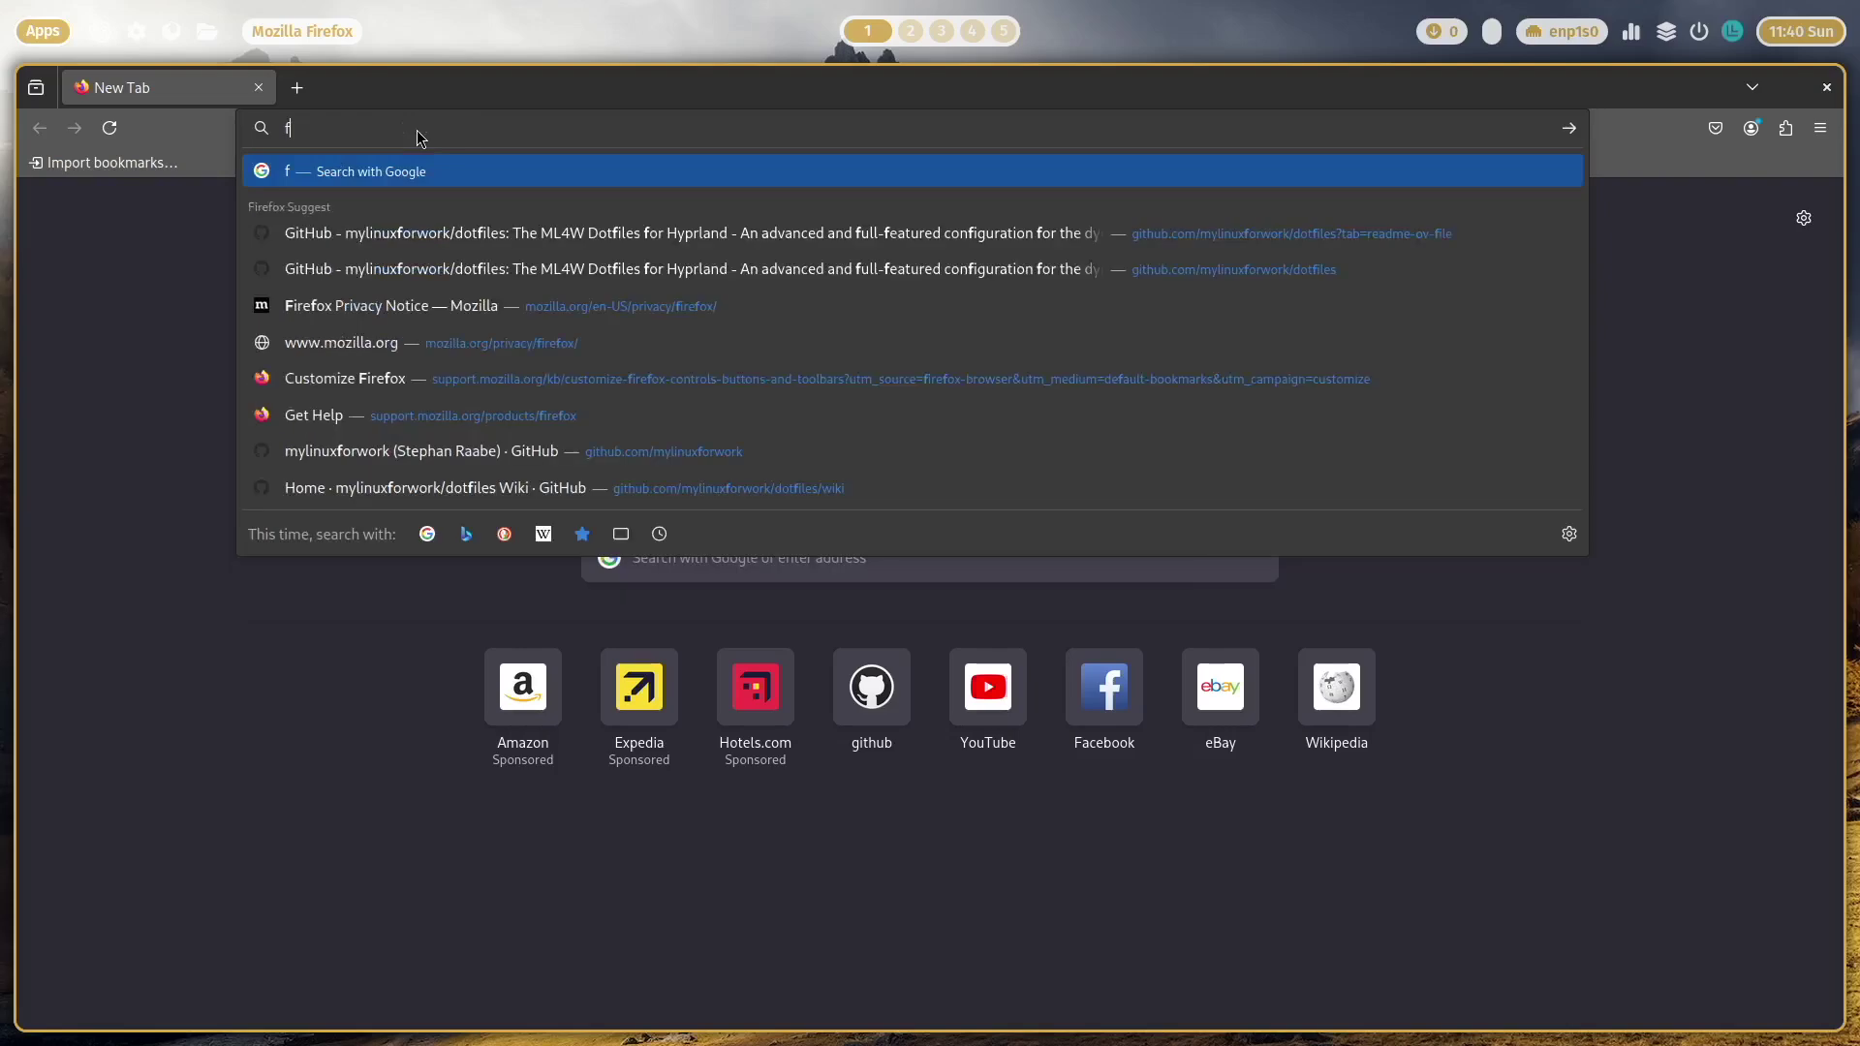
text(irefox pywal)
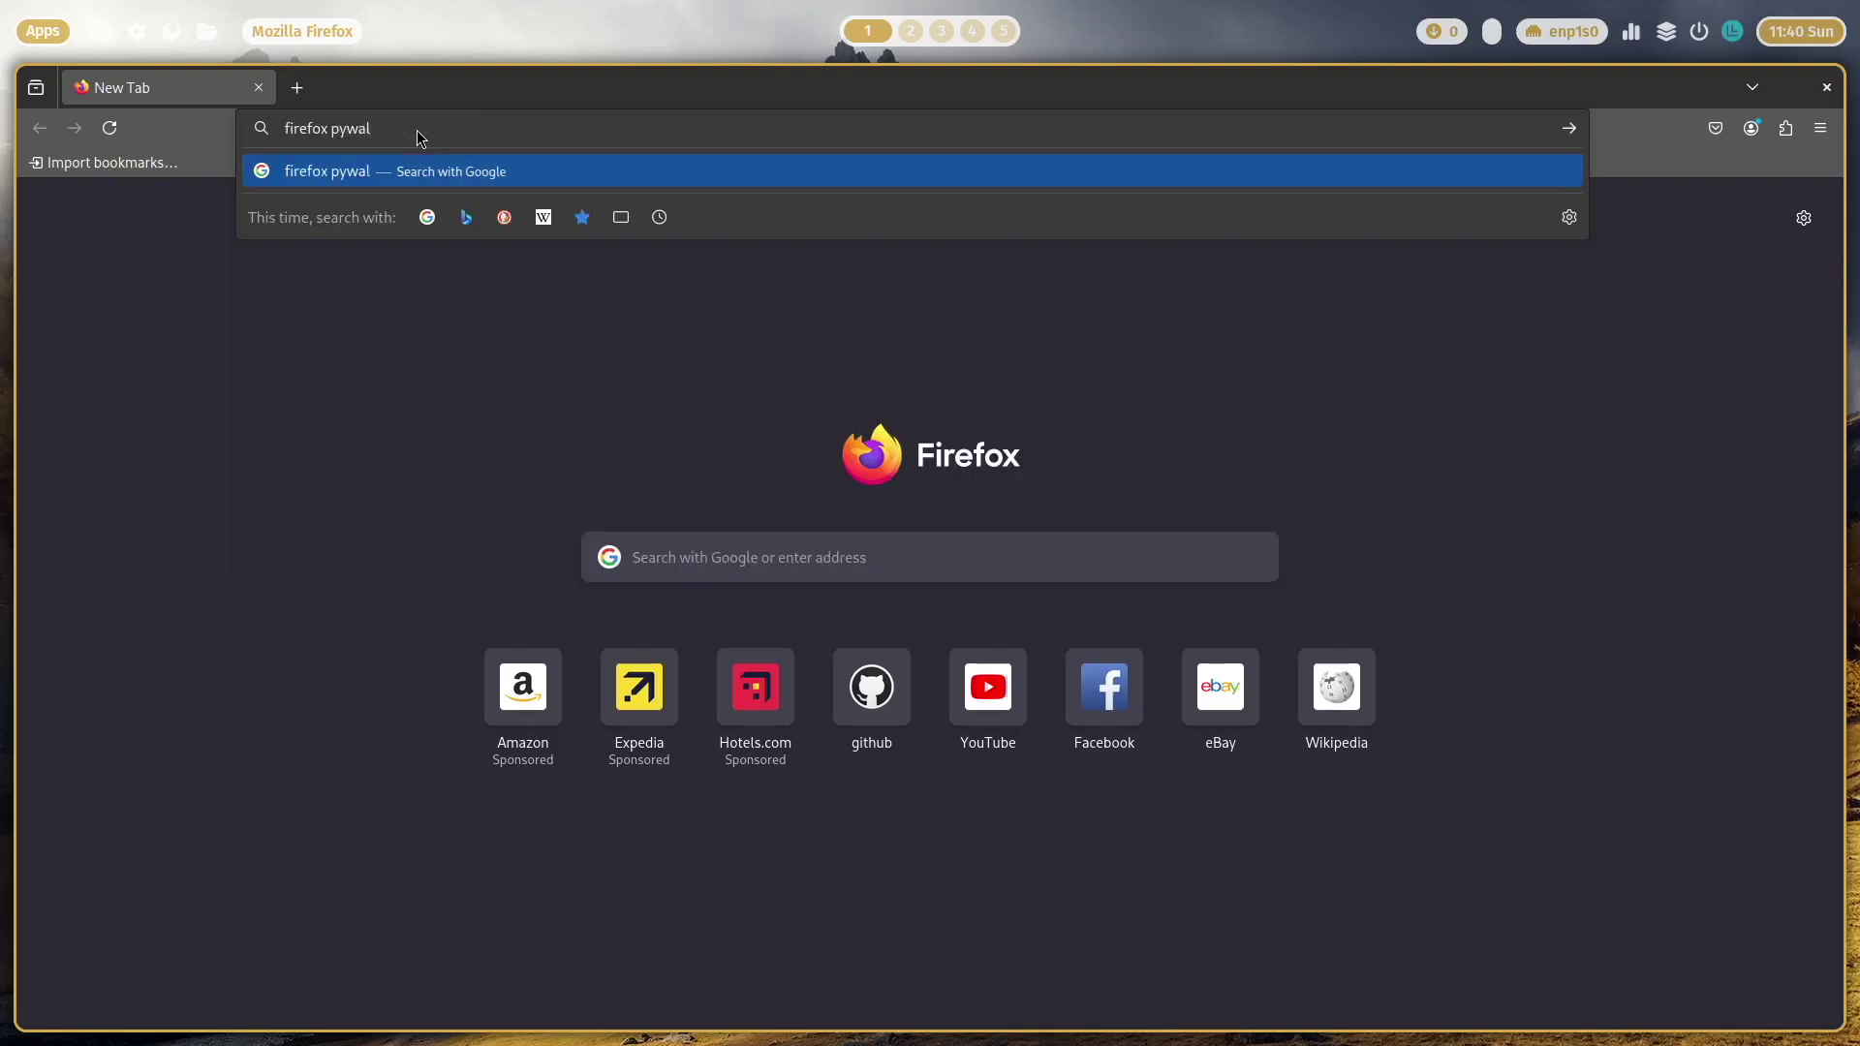
text(fox)
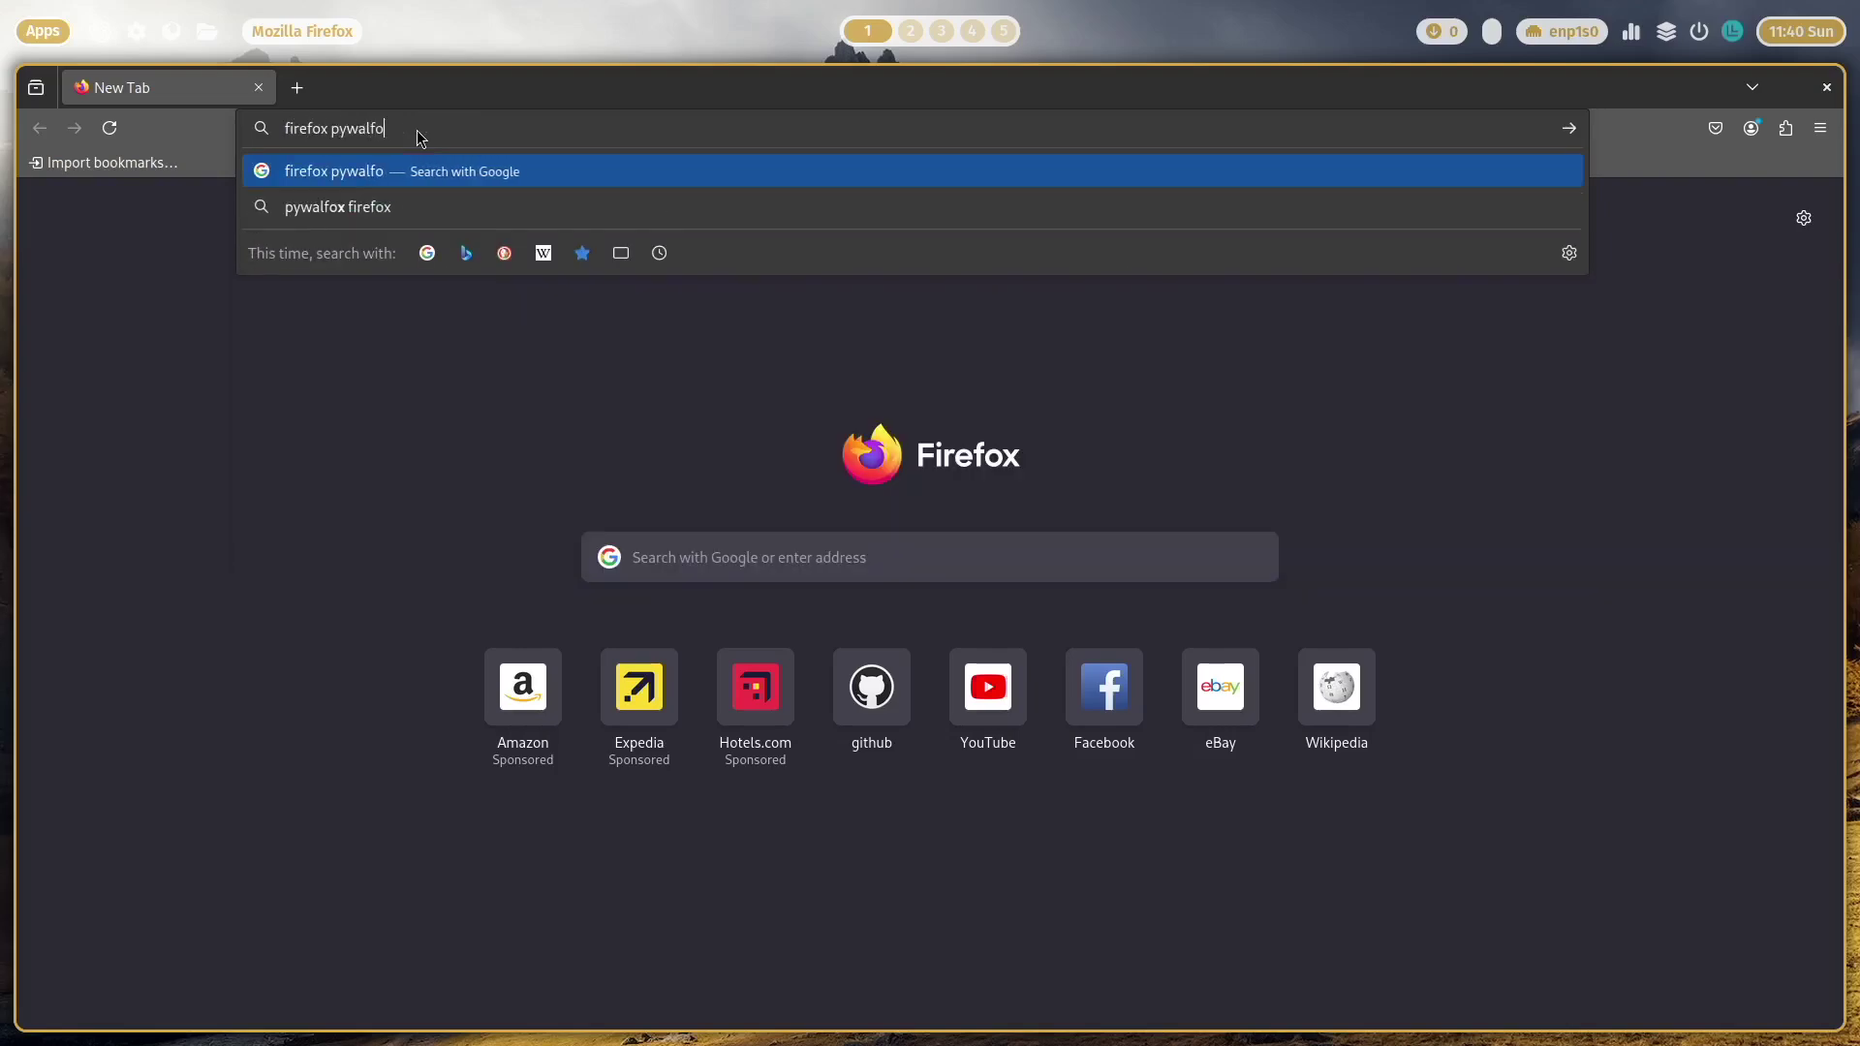
key(Return)
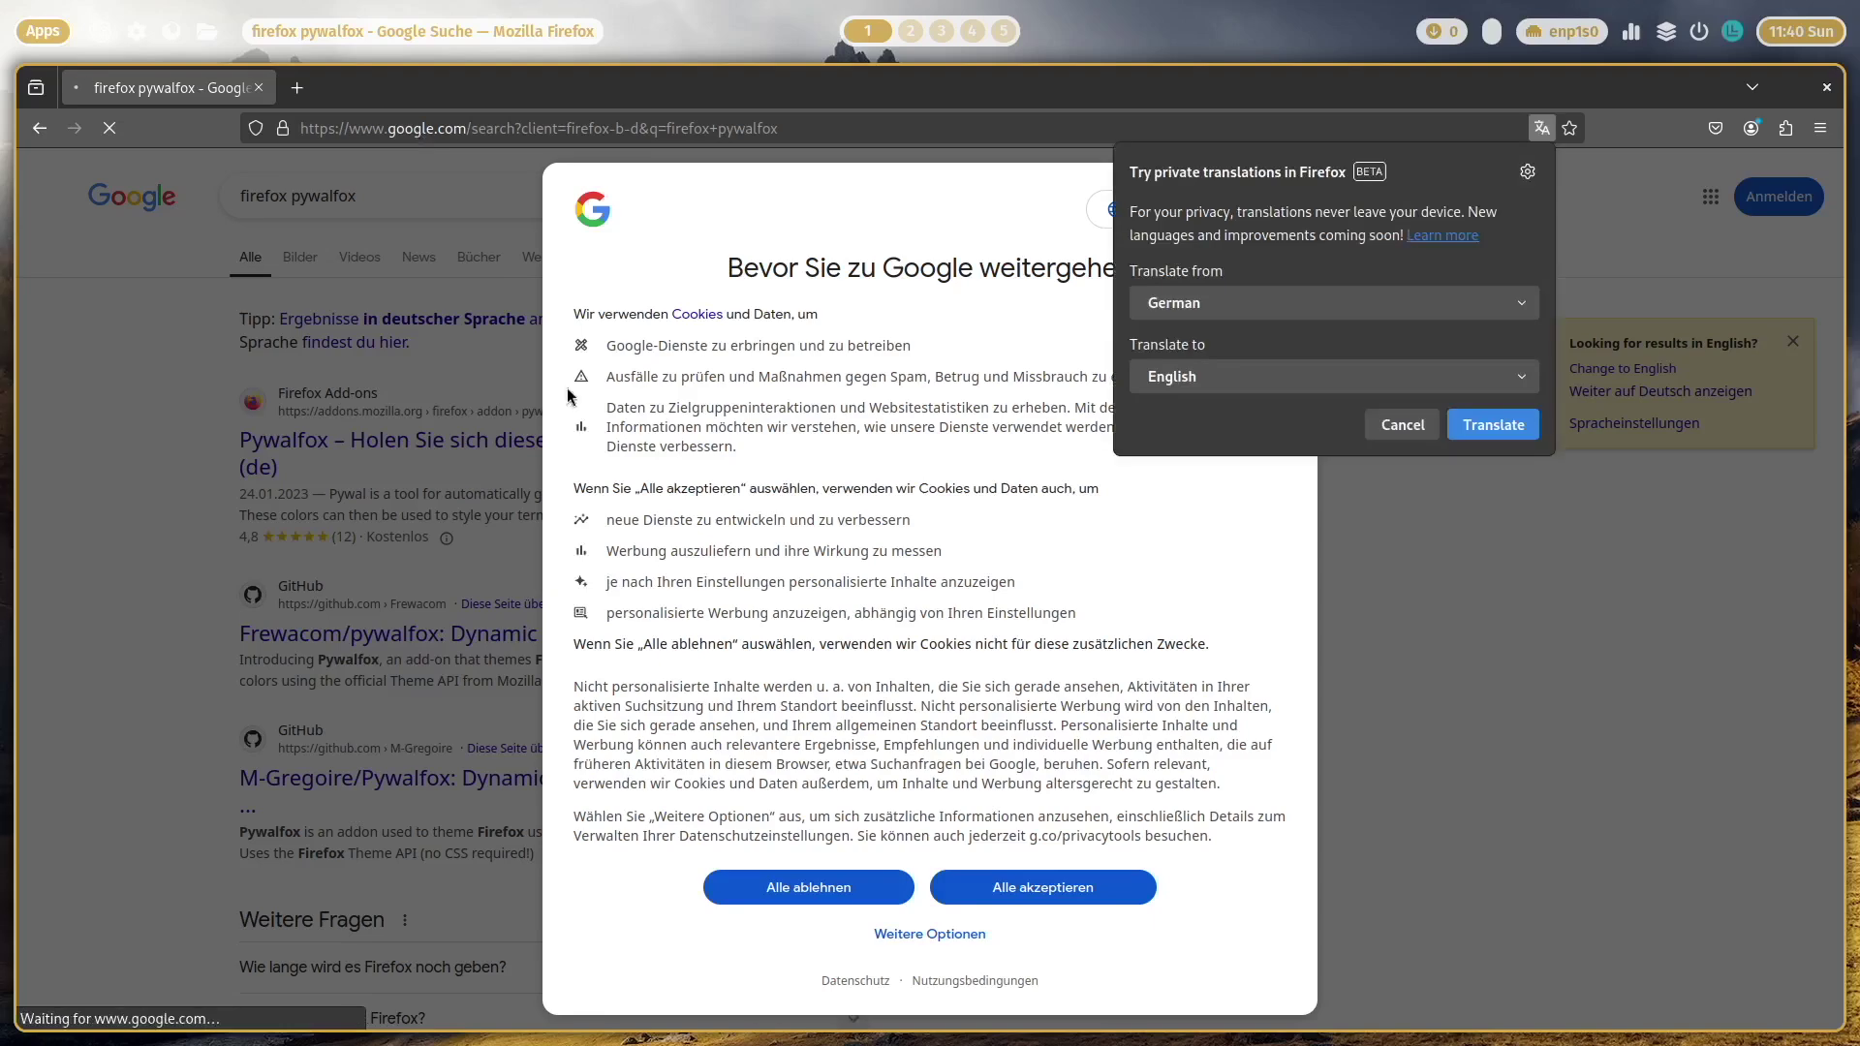
click(1042, 887)
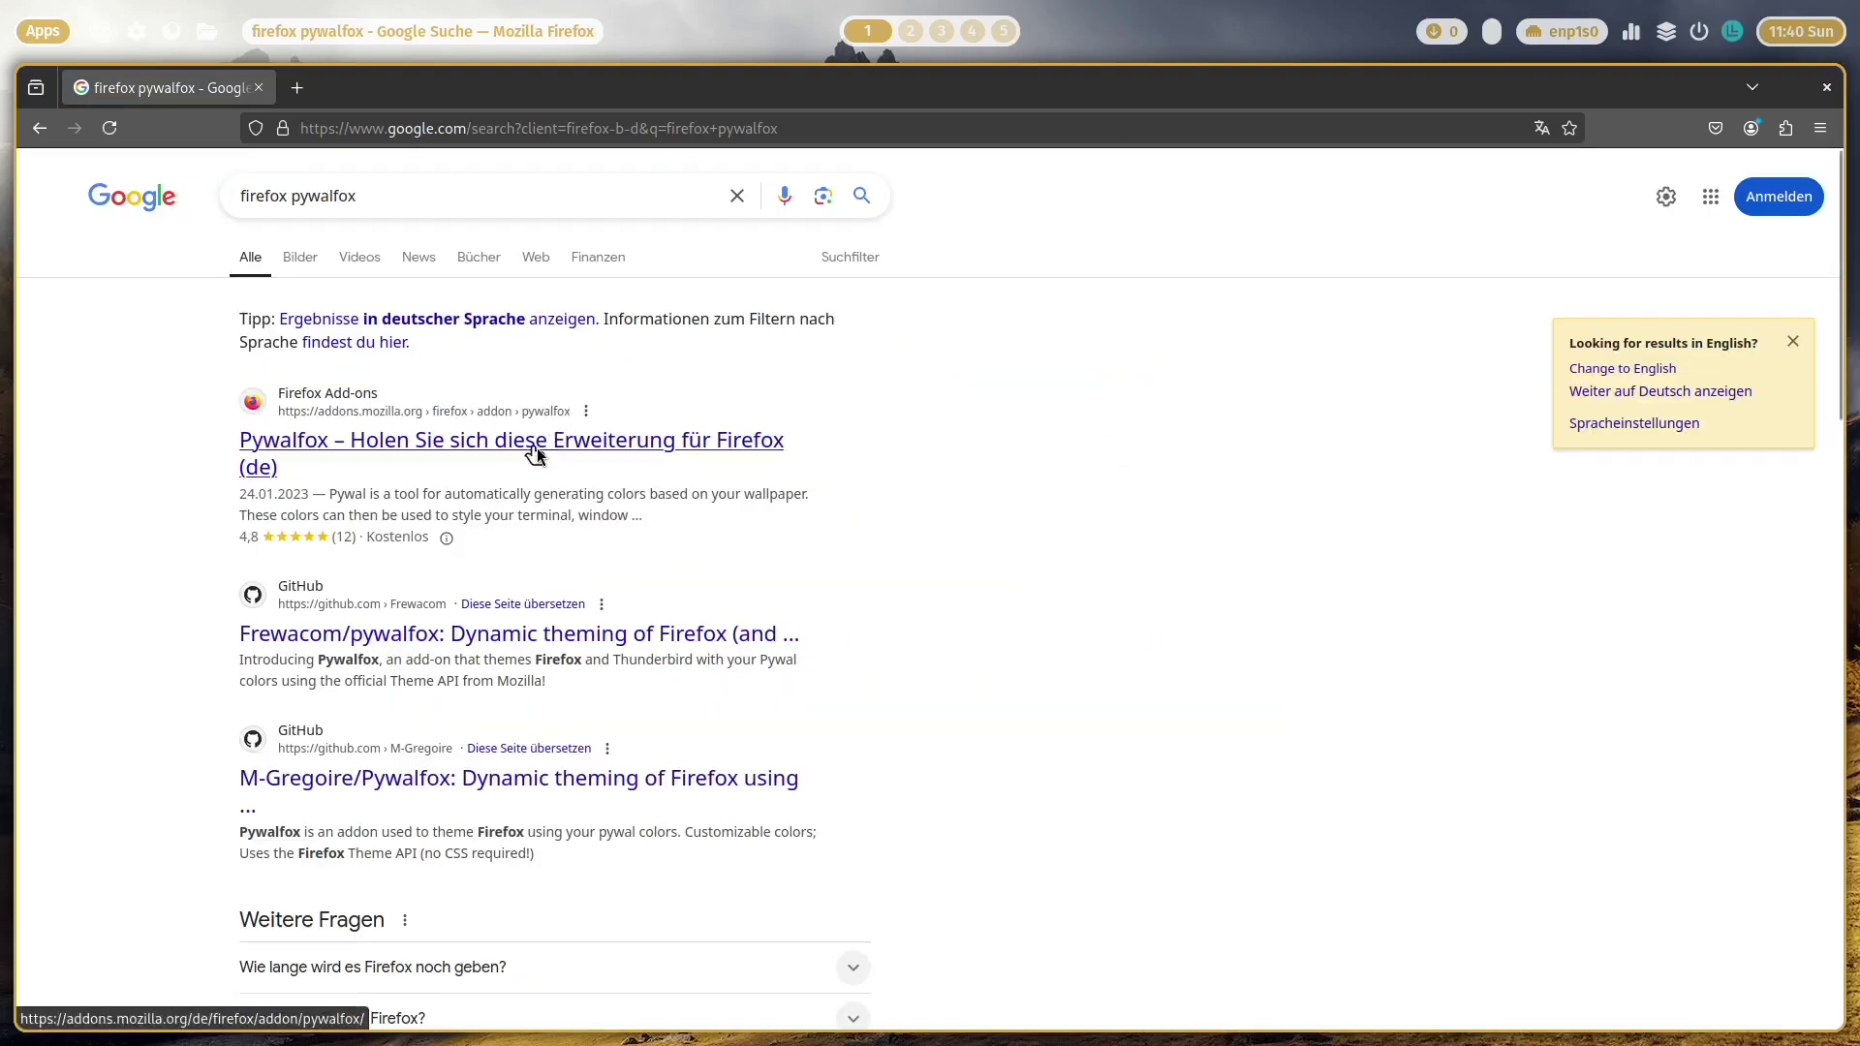
click(537, 448)
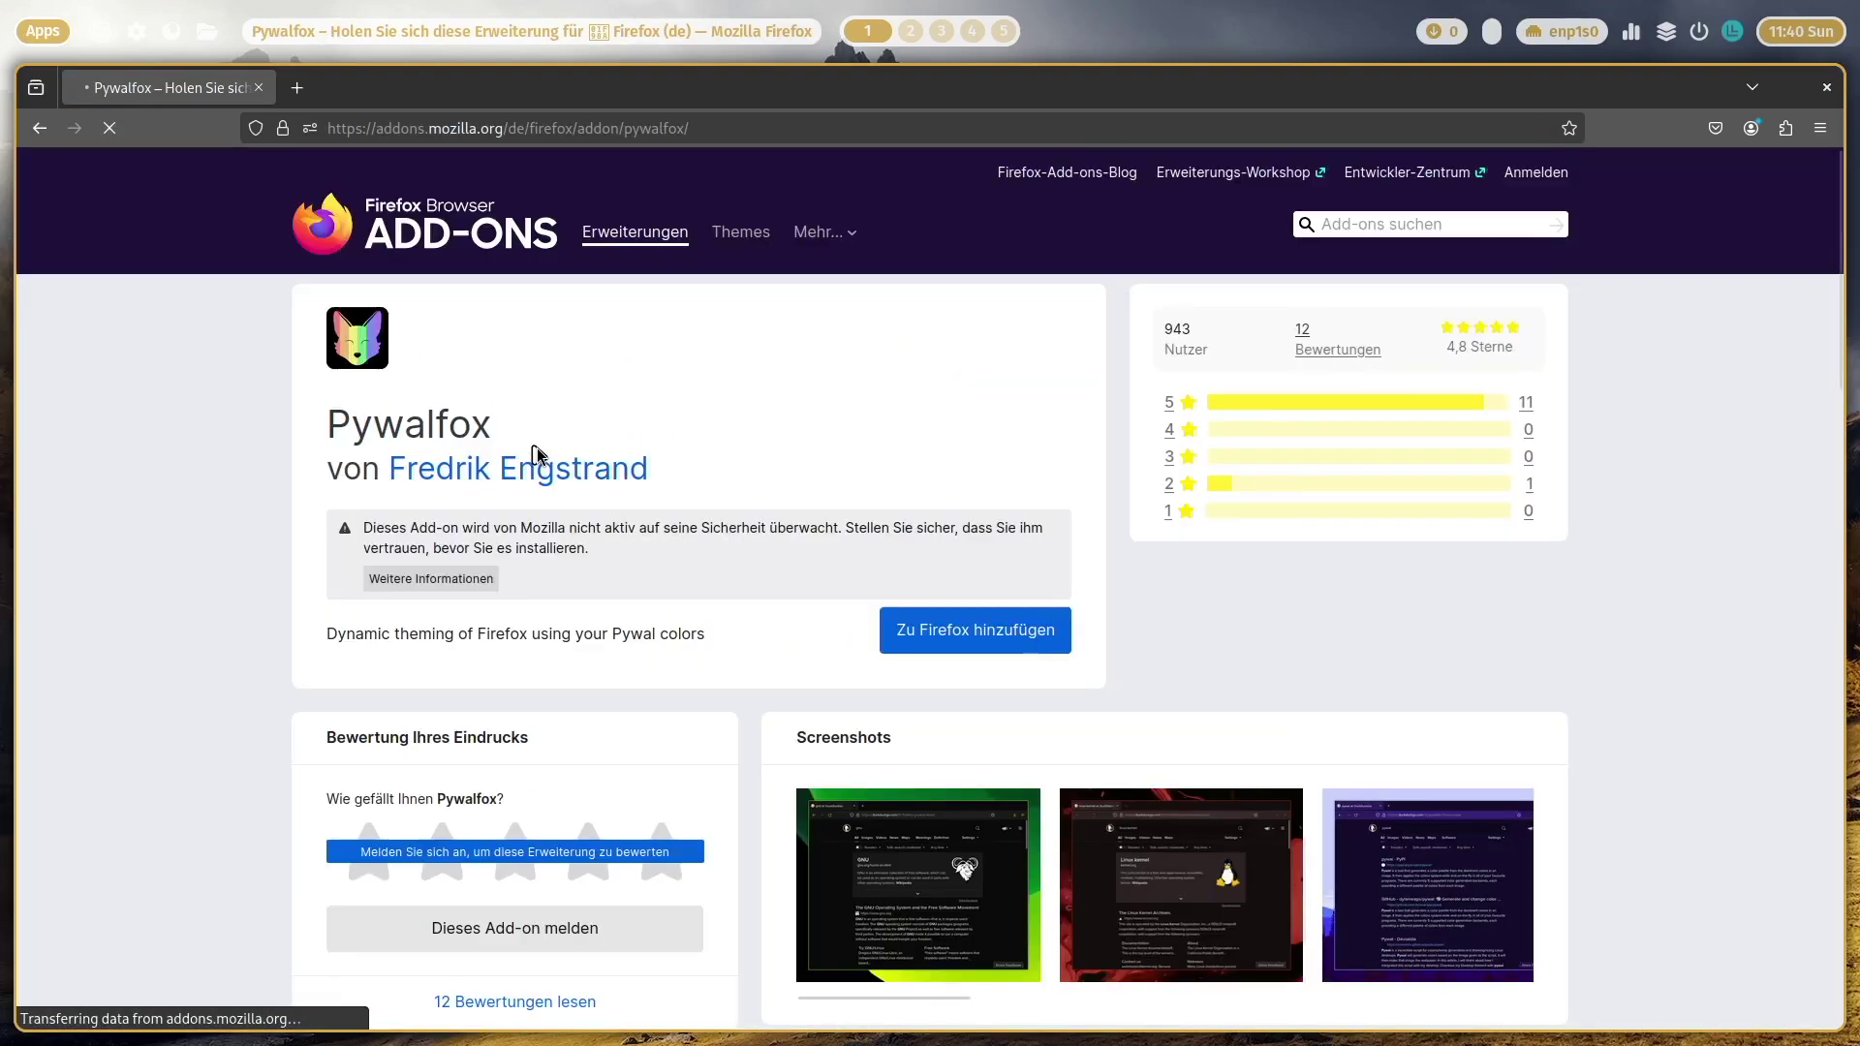
Step: Add the Pywalfox extension to Firefox and acknowledge its installation
click(966, 645)
click(964, 643)
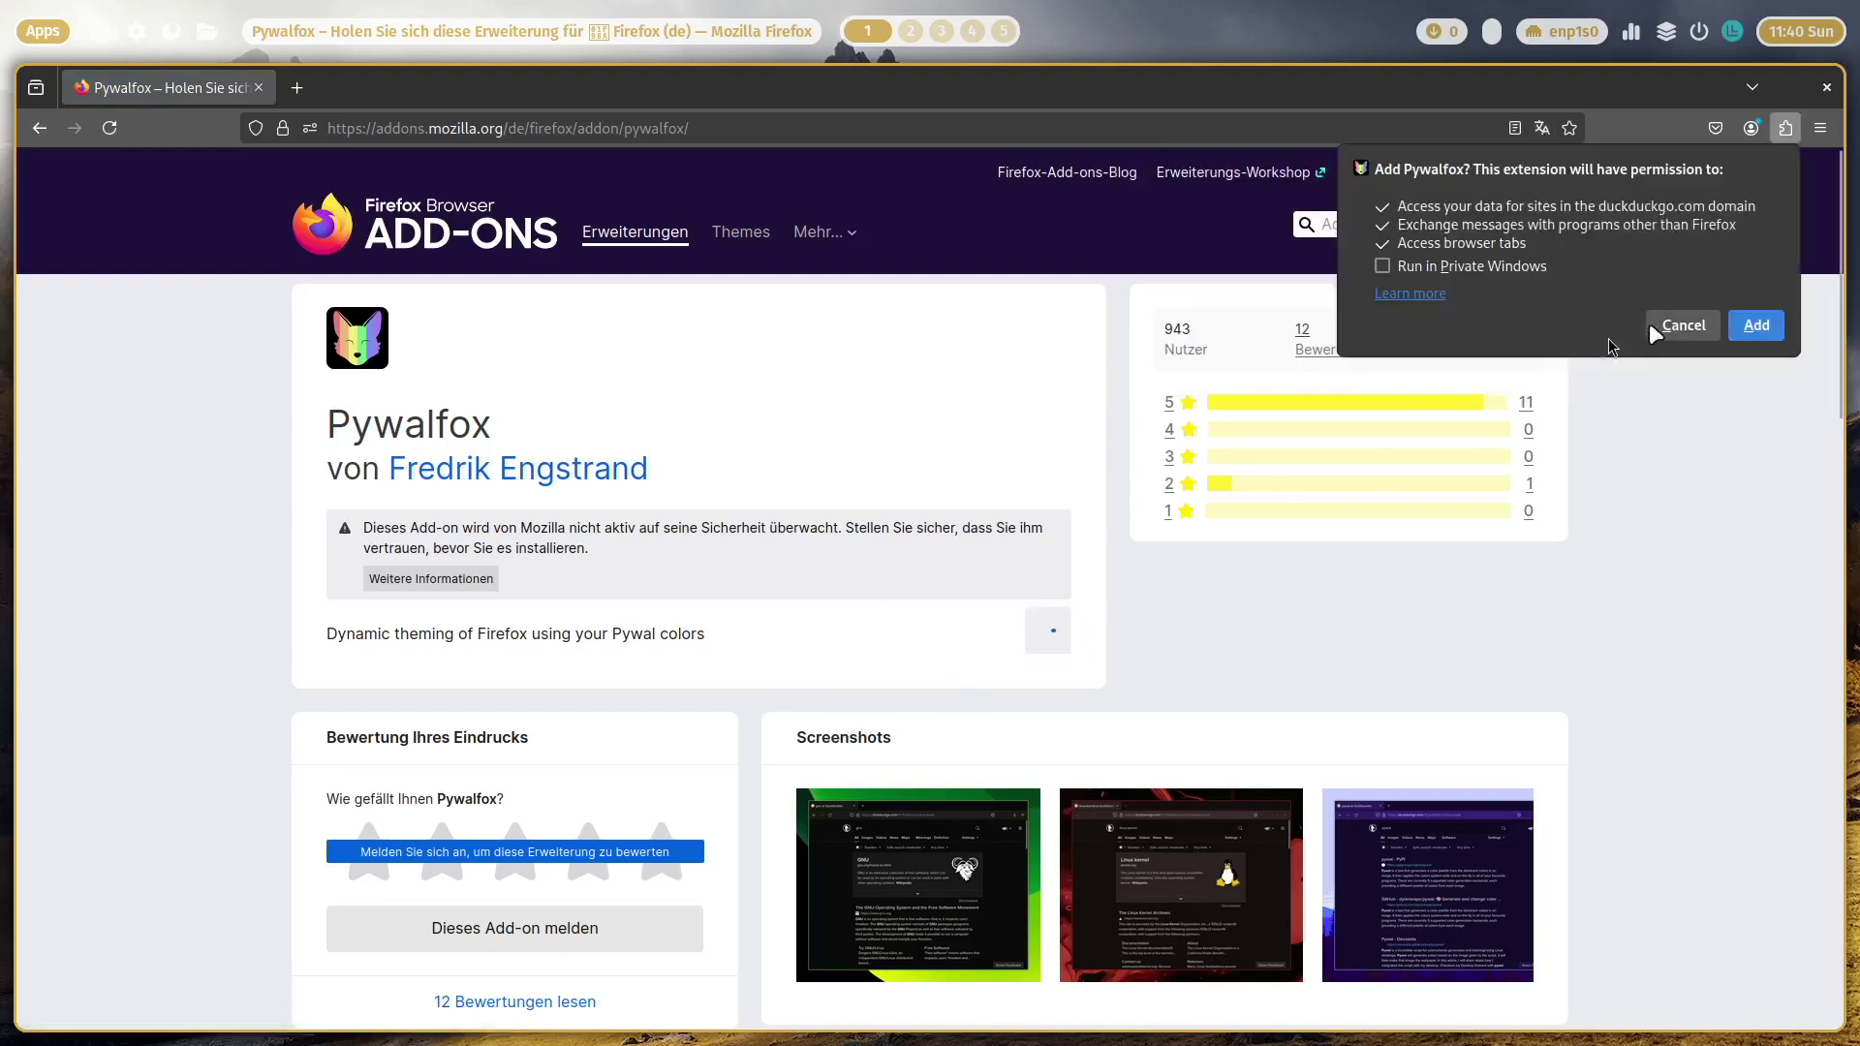
click(1756, 330)
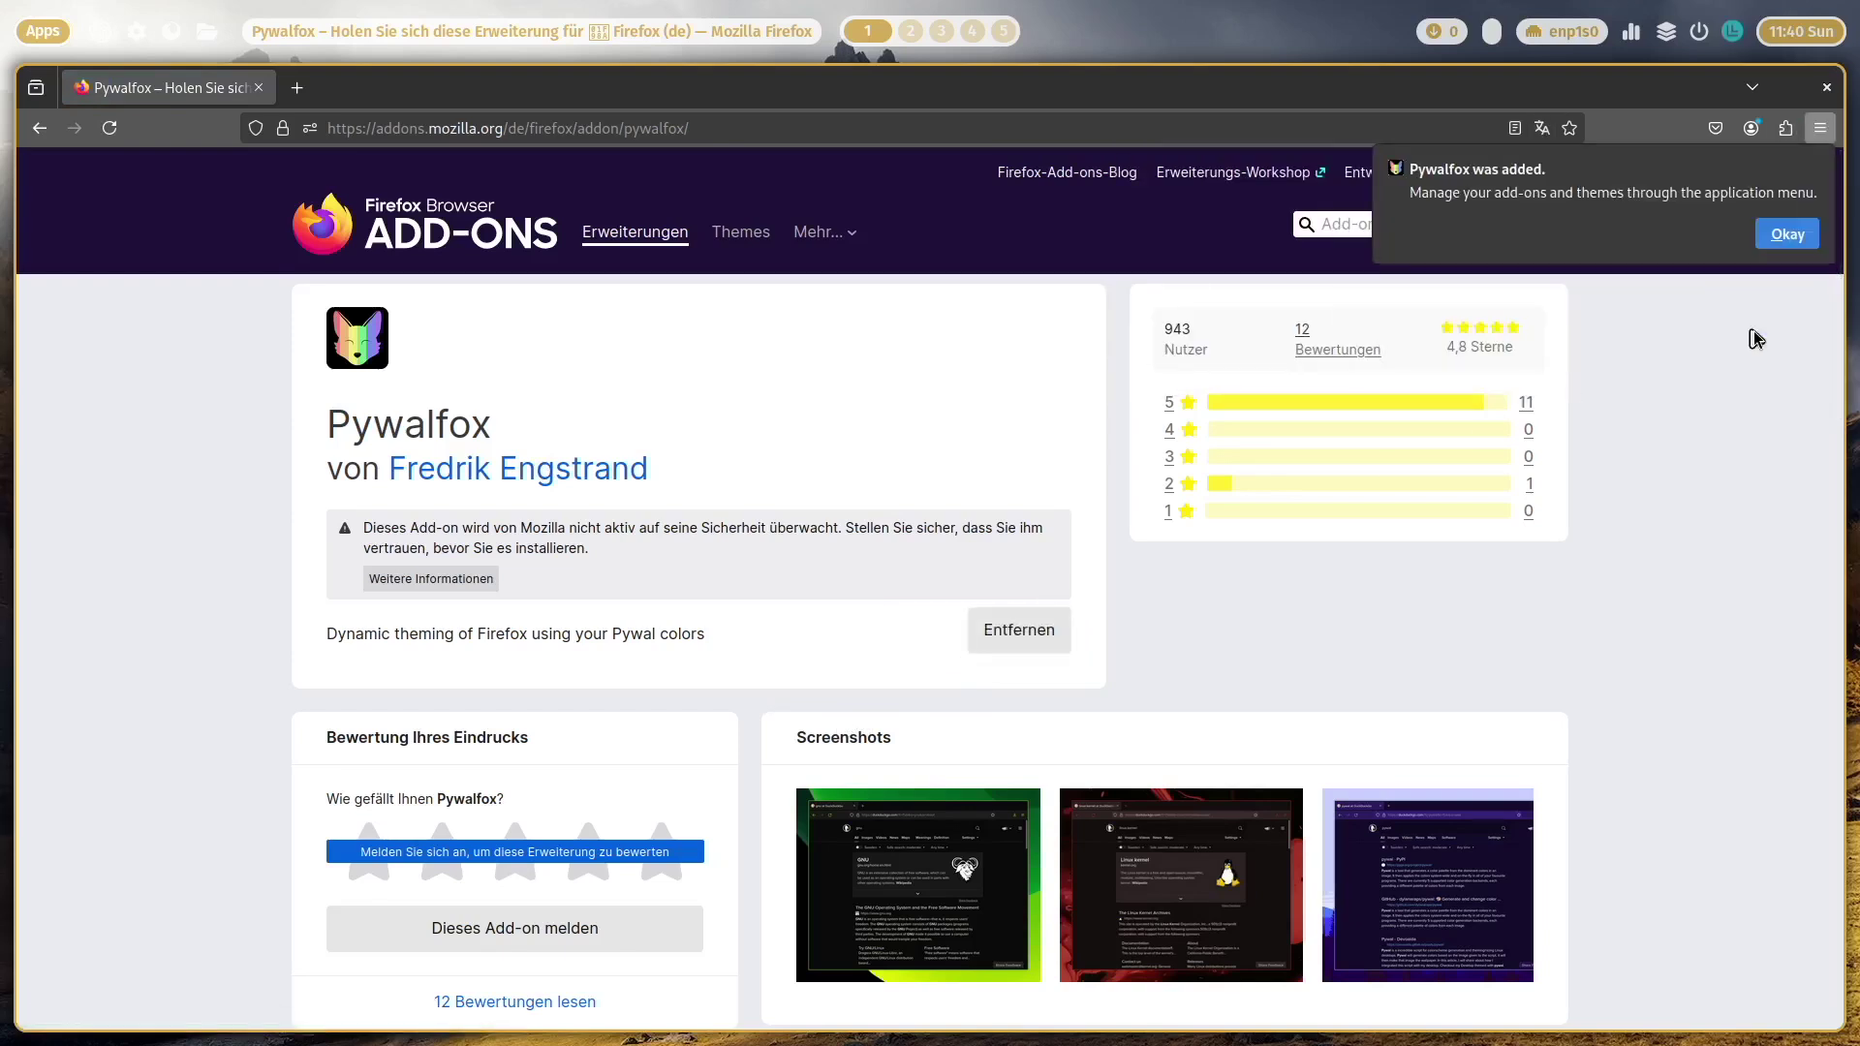
click(1790, 235)
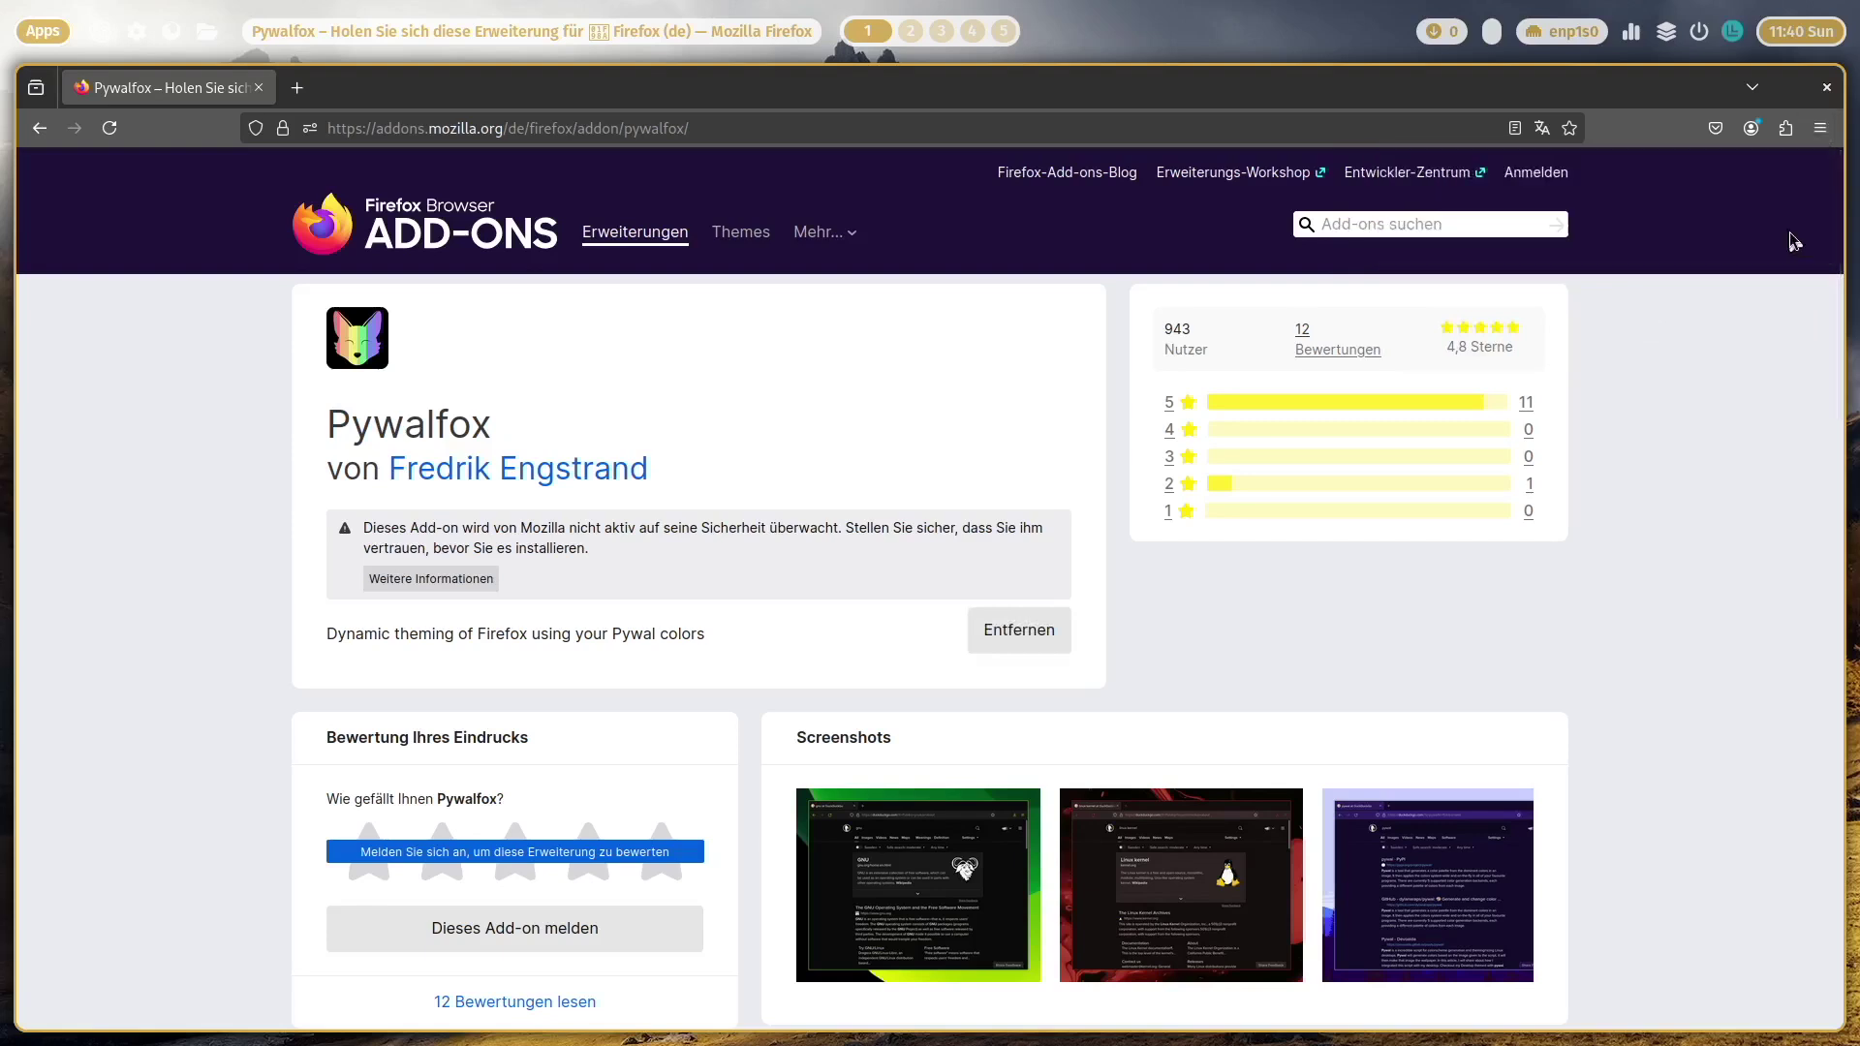
Step: Open the Pywalfox extension's settings page and fetch the Pywal colors for the Firefox theme
click(1786, 128)
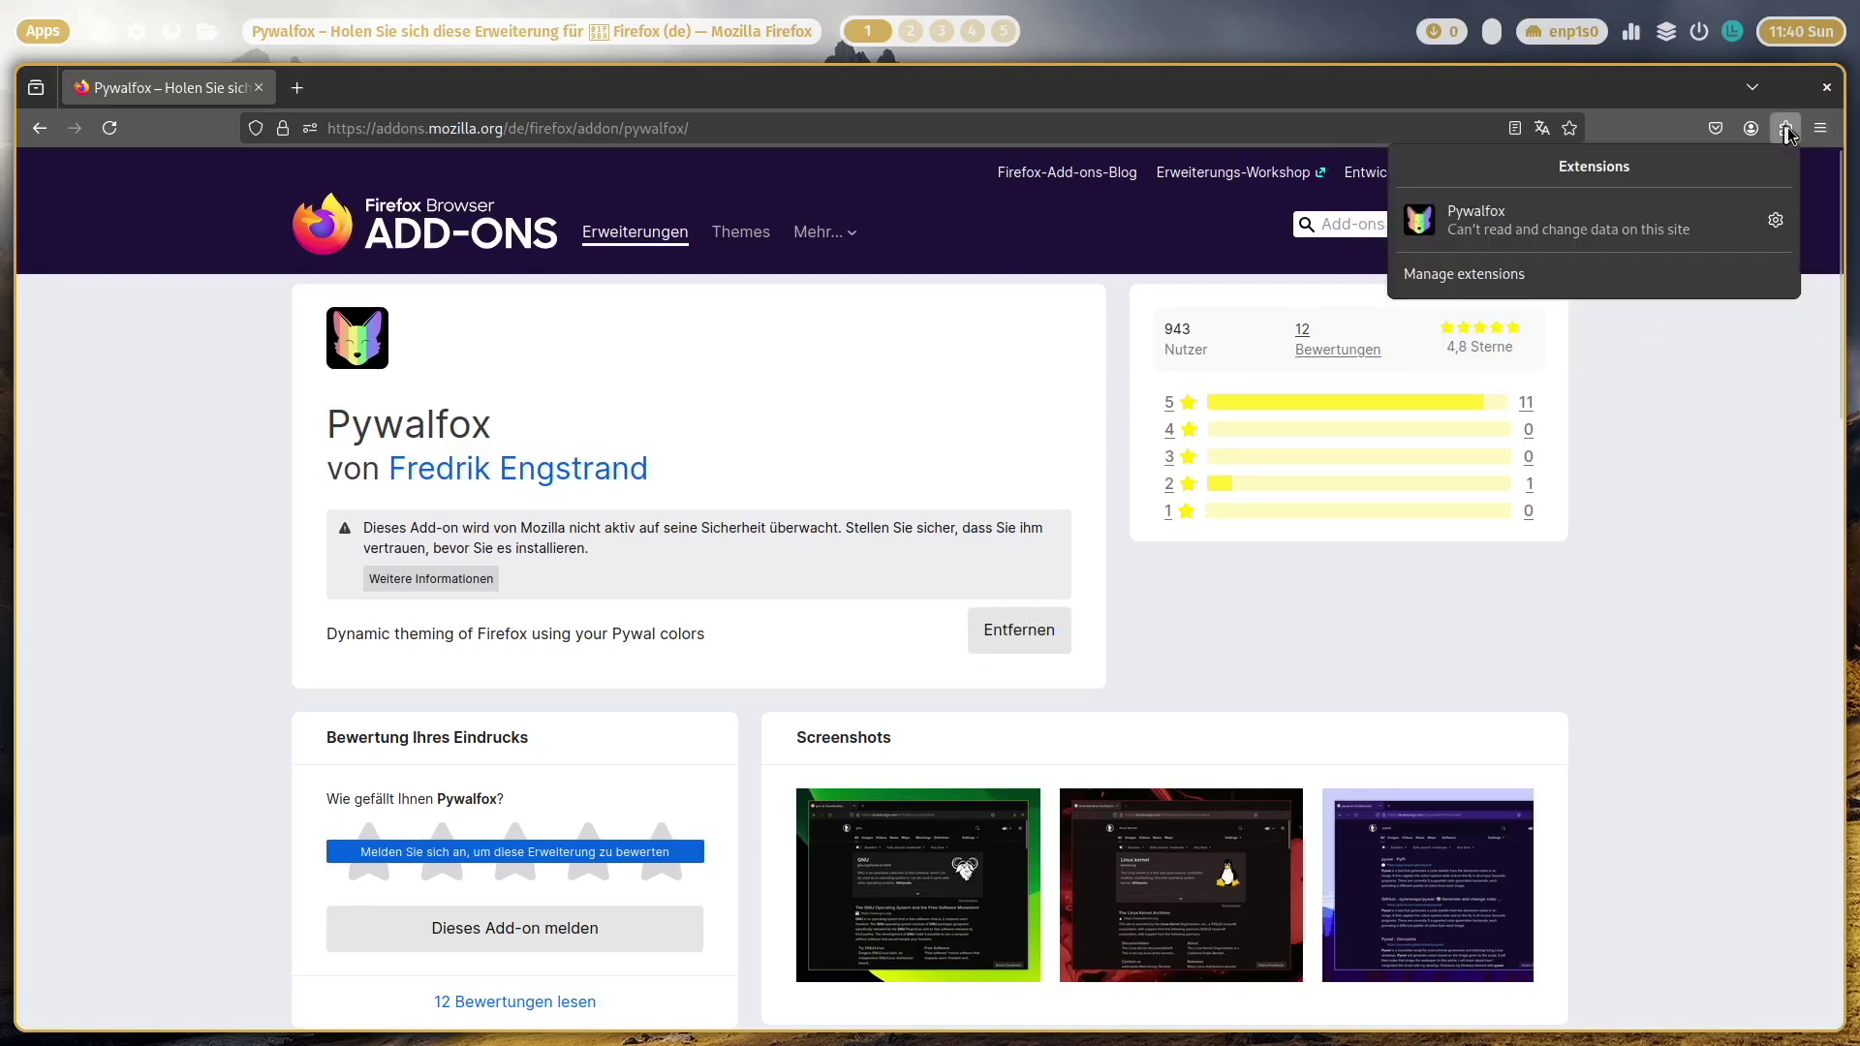
click(1776, 222)
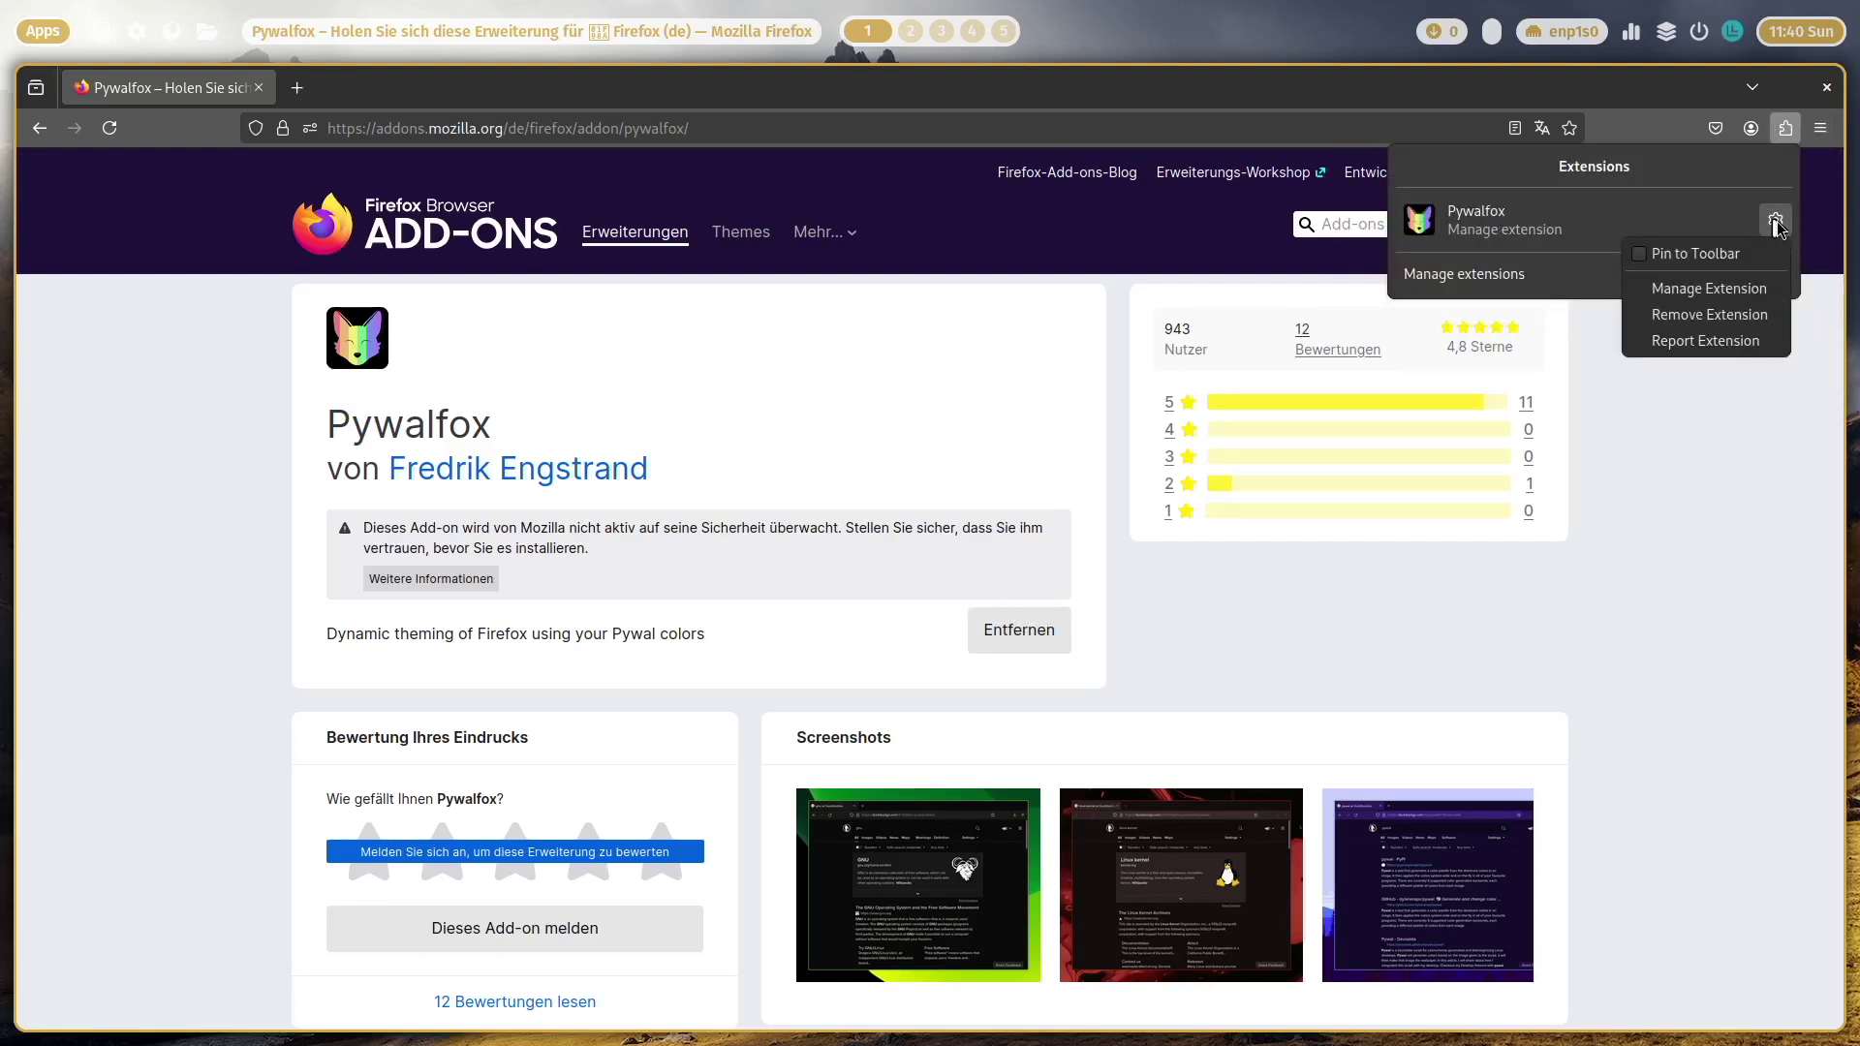
click(1528, 237)
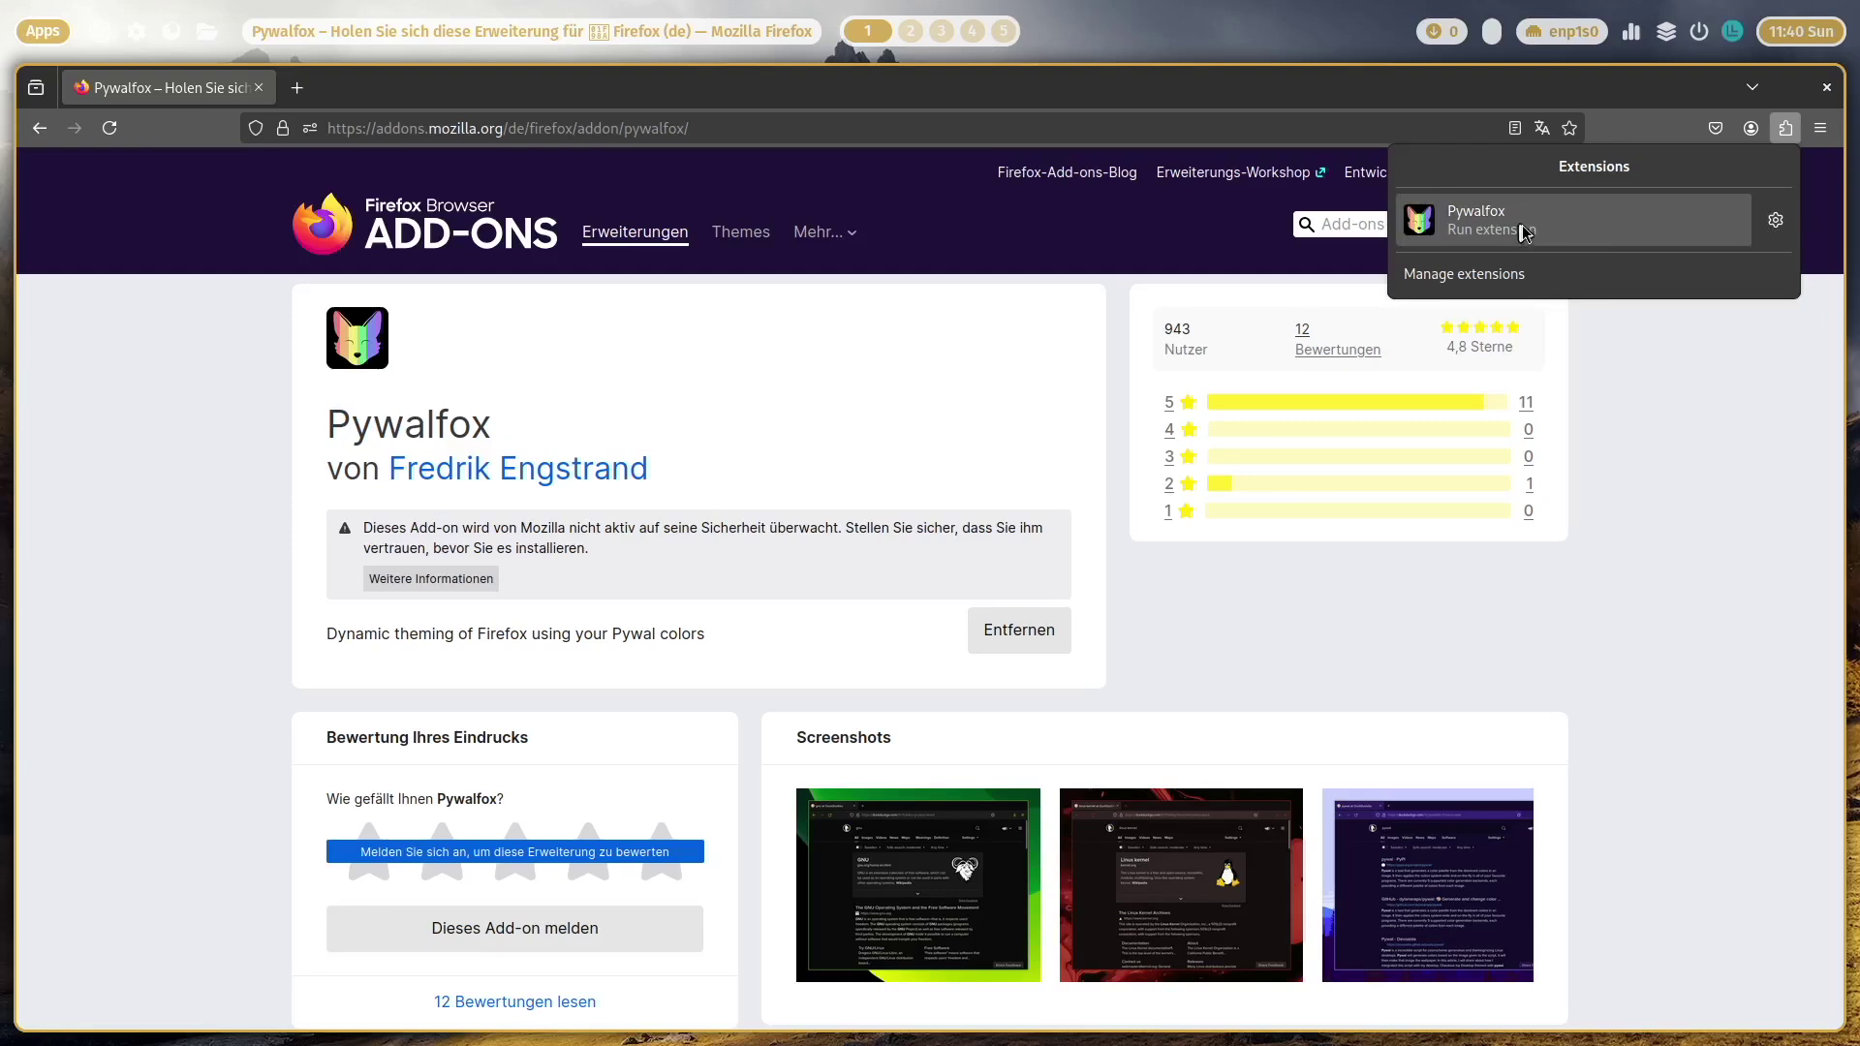
click(1512, 231)
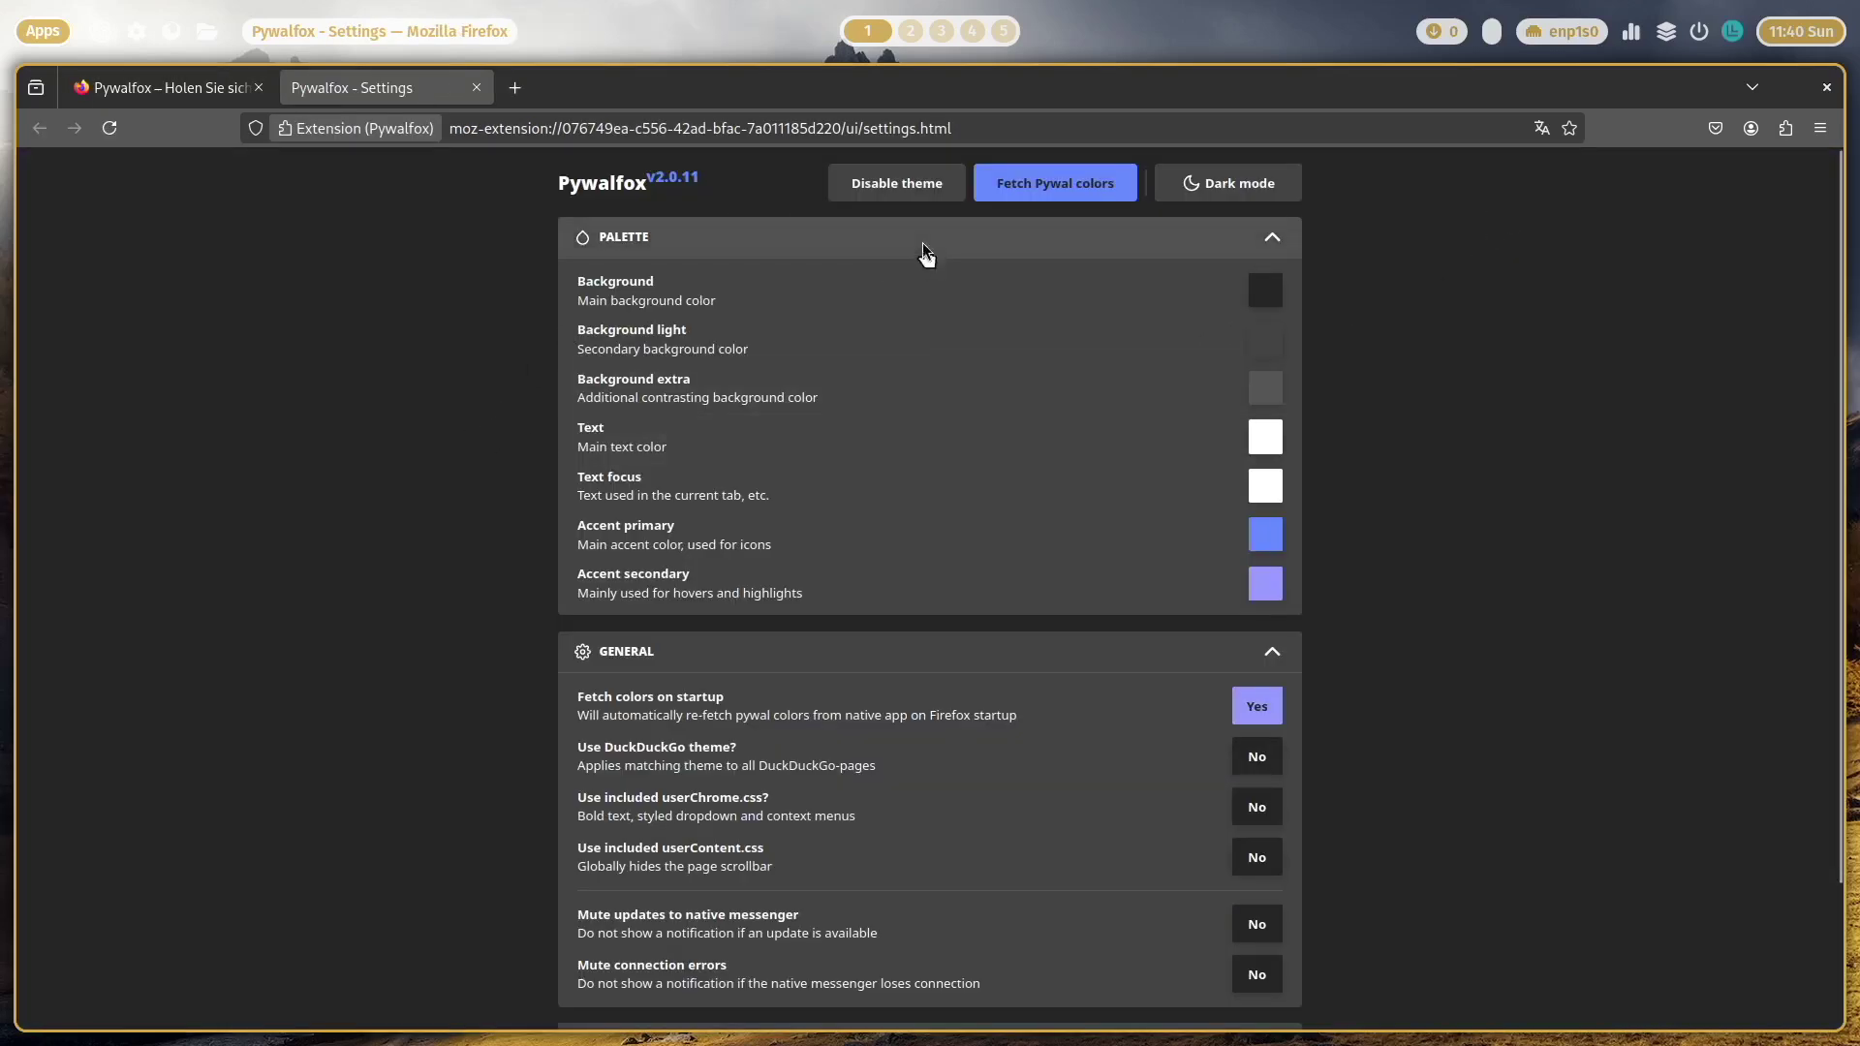
click(1067, 190)
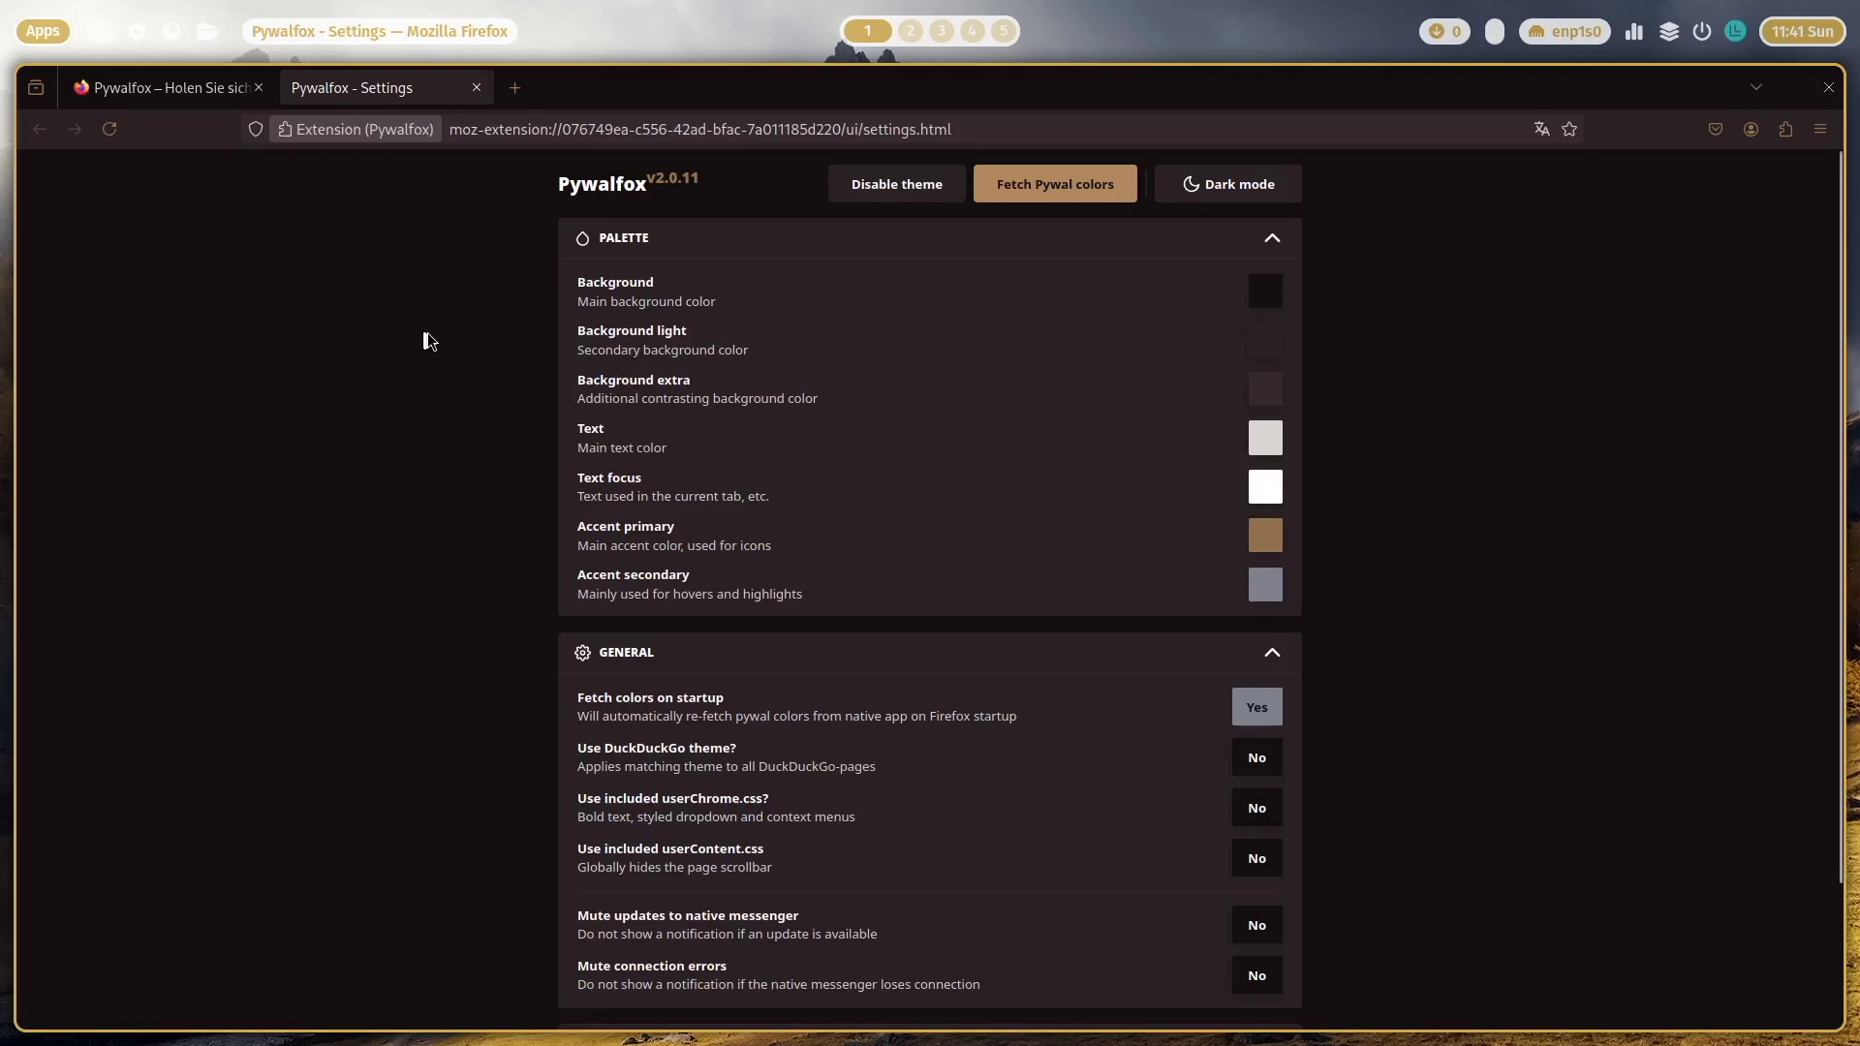
Step: Apply a random wallpaper on workspace 2, return to Firefox on workspace 1 and apply another random wallpaper there
key(super+2)
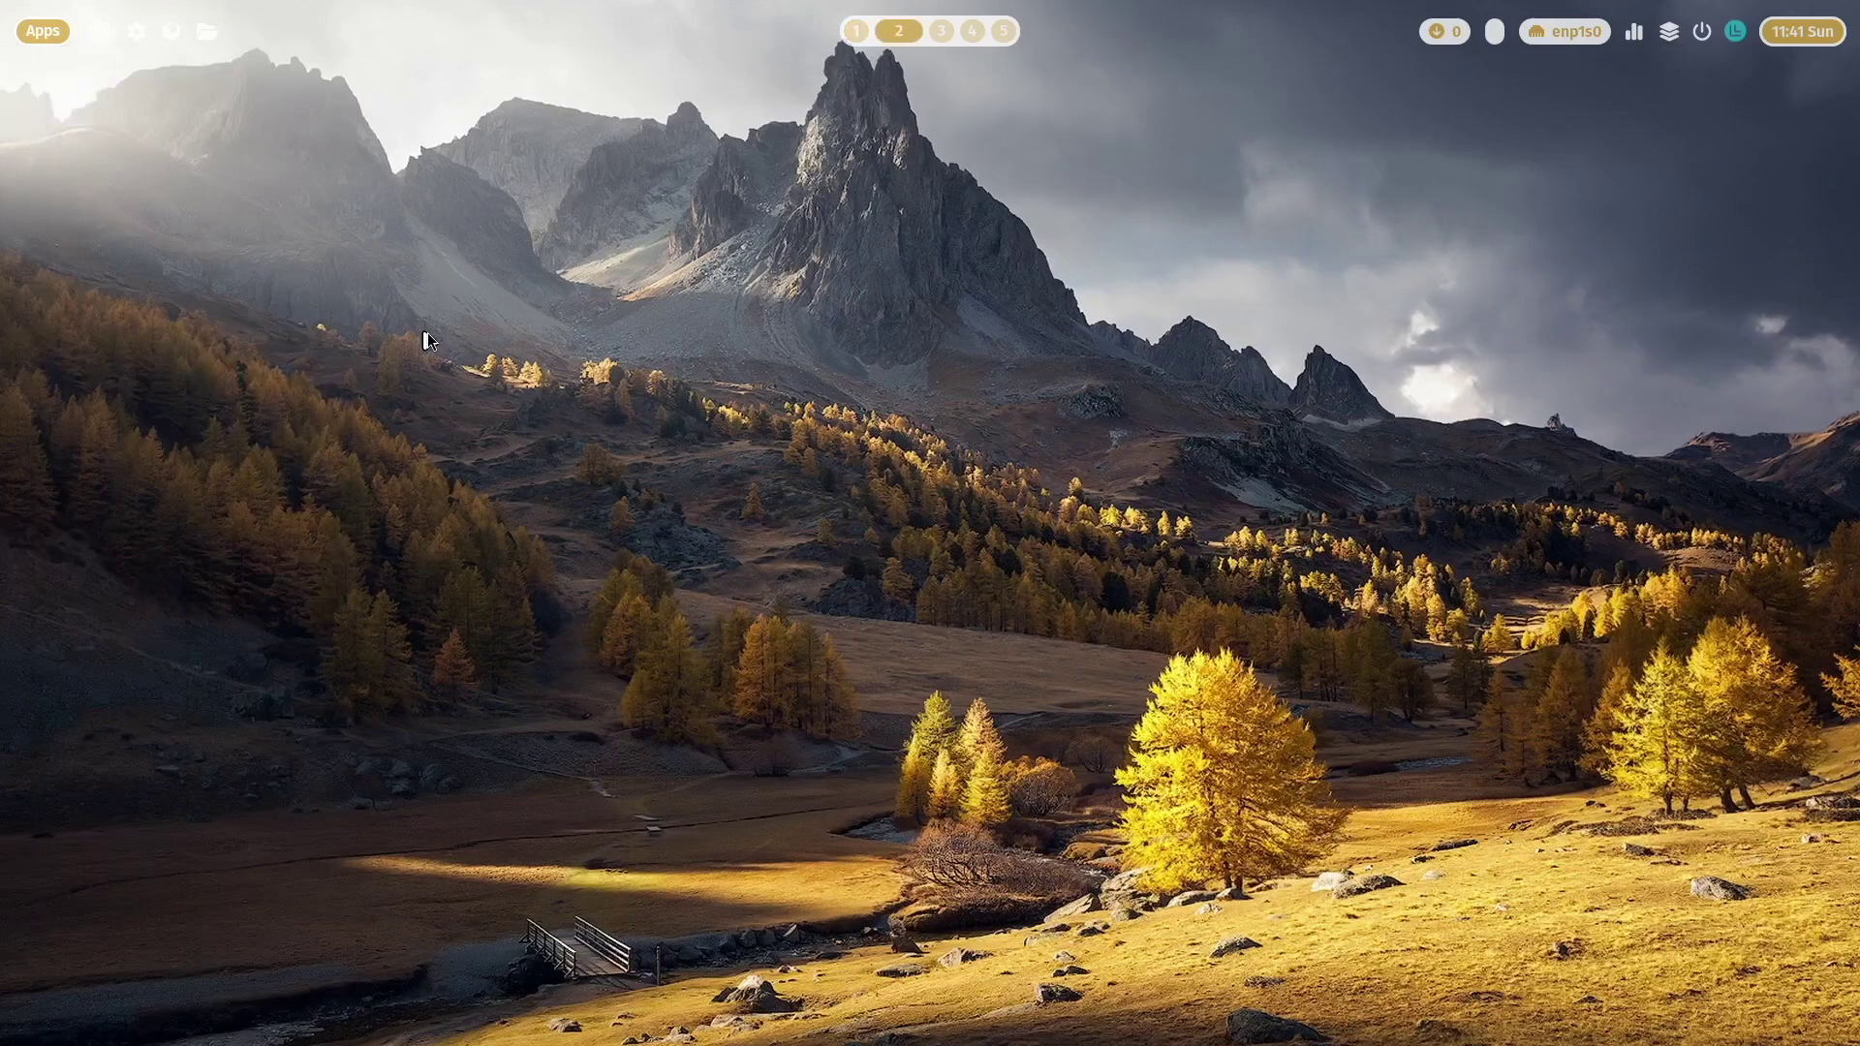
key(super+shift+w)
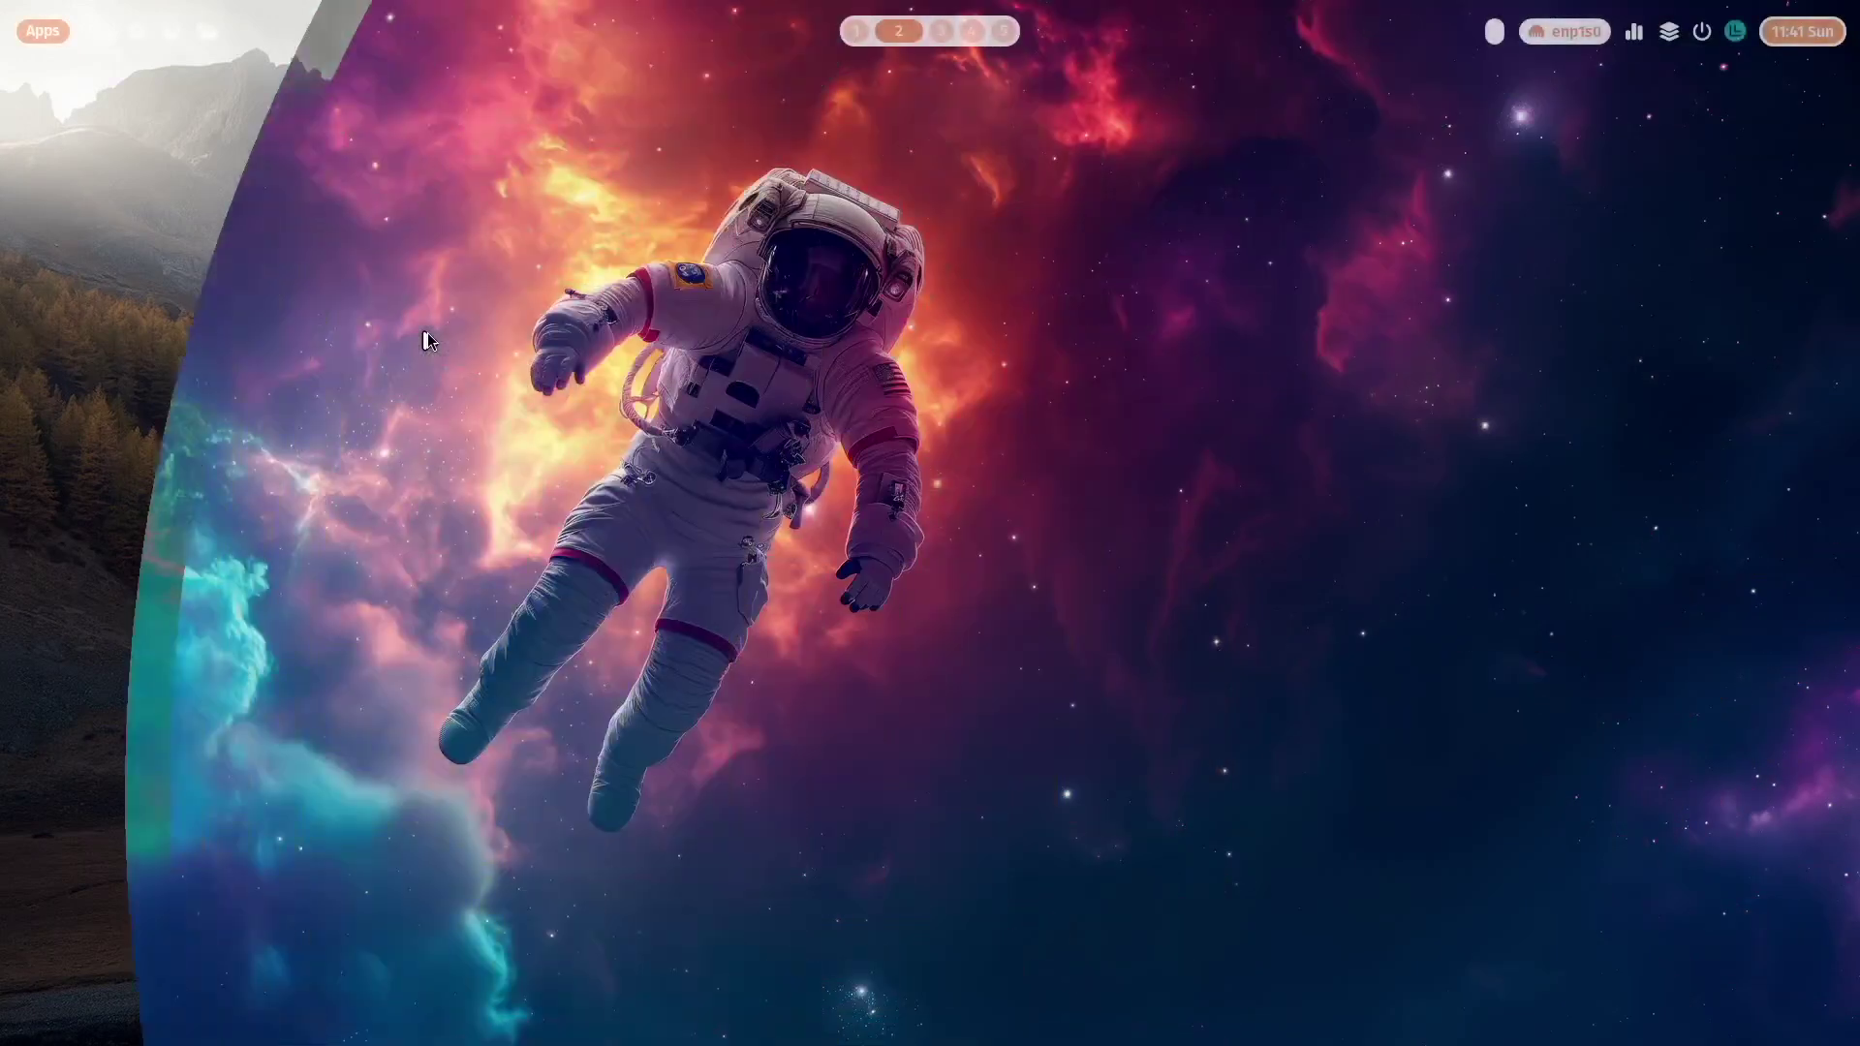
click(866, 31)
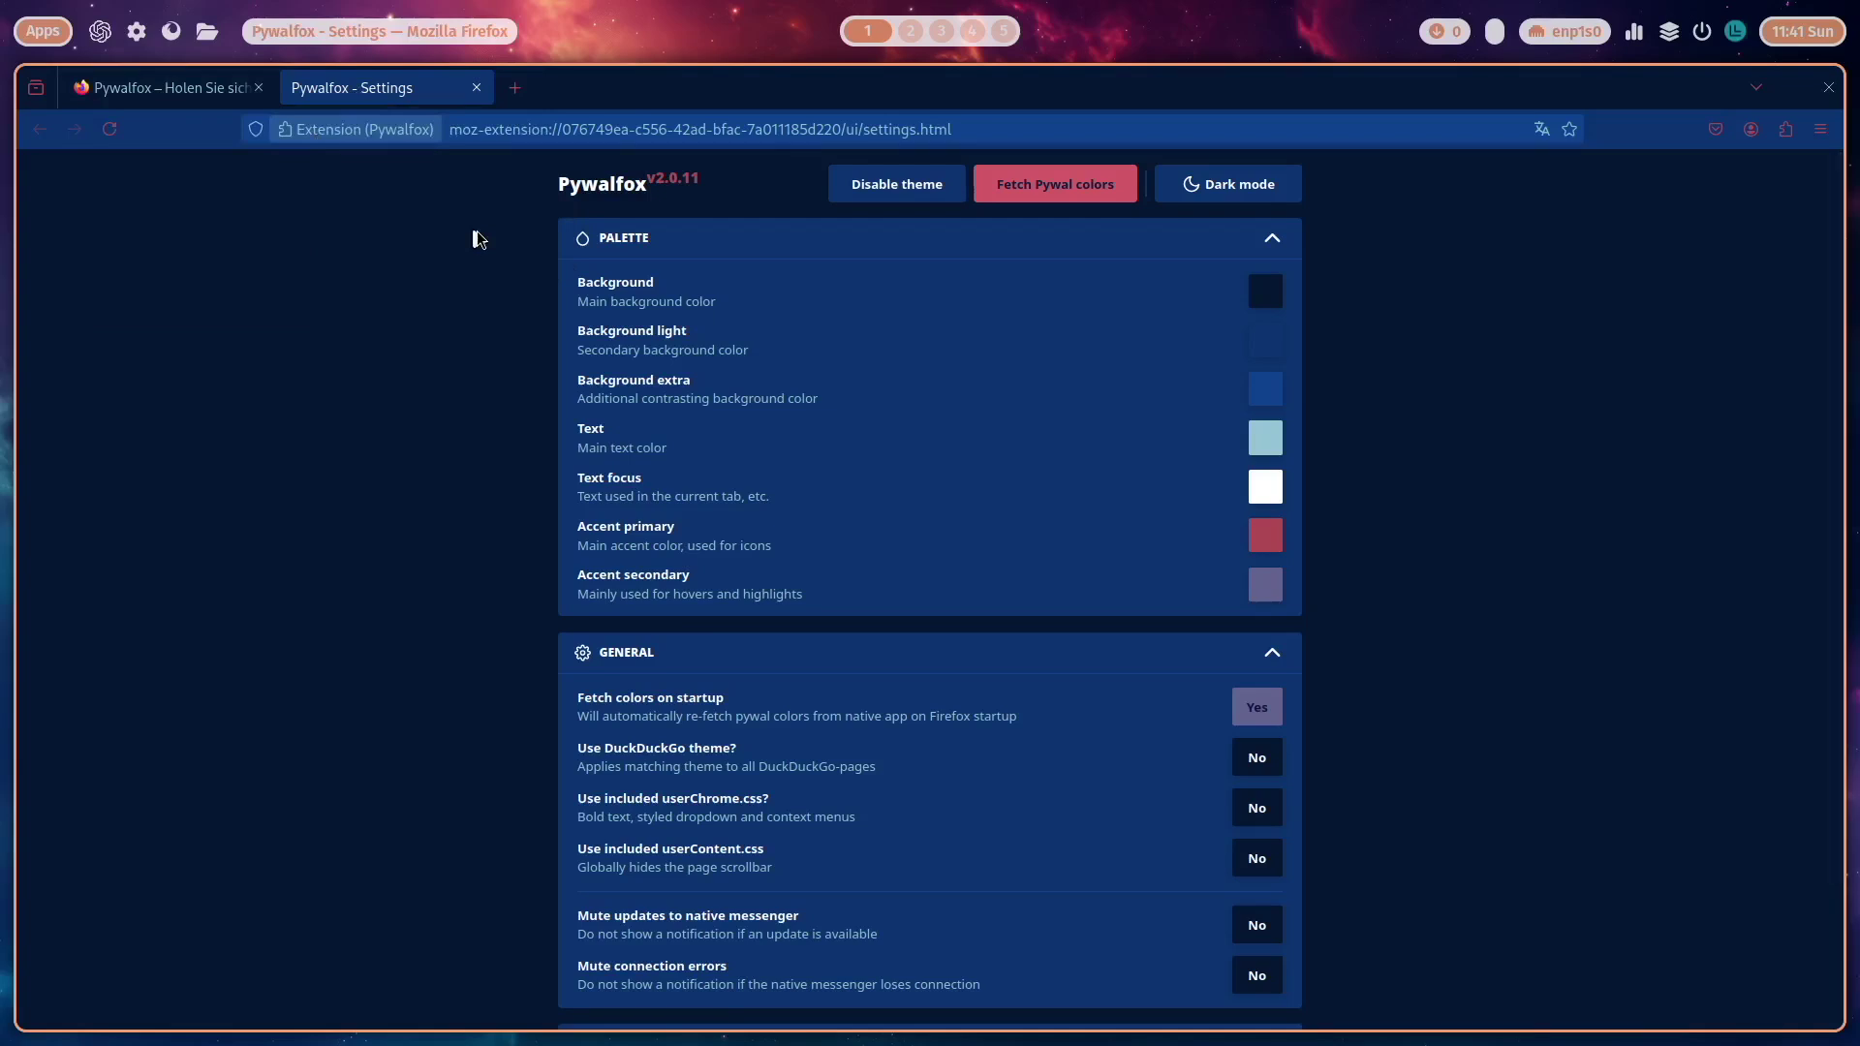
key(super+b)
key(super+shift+w)
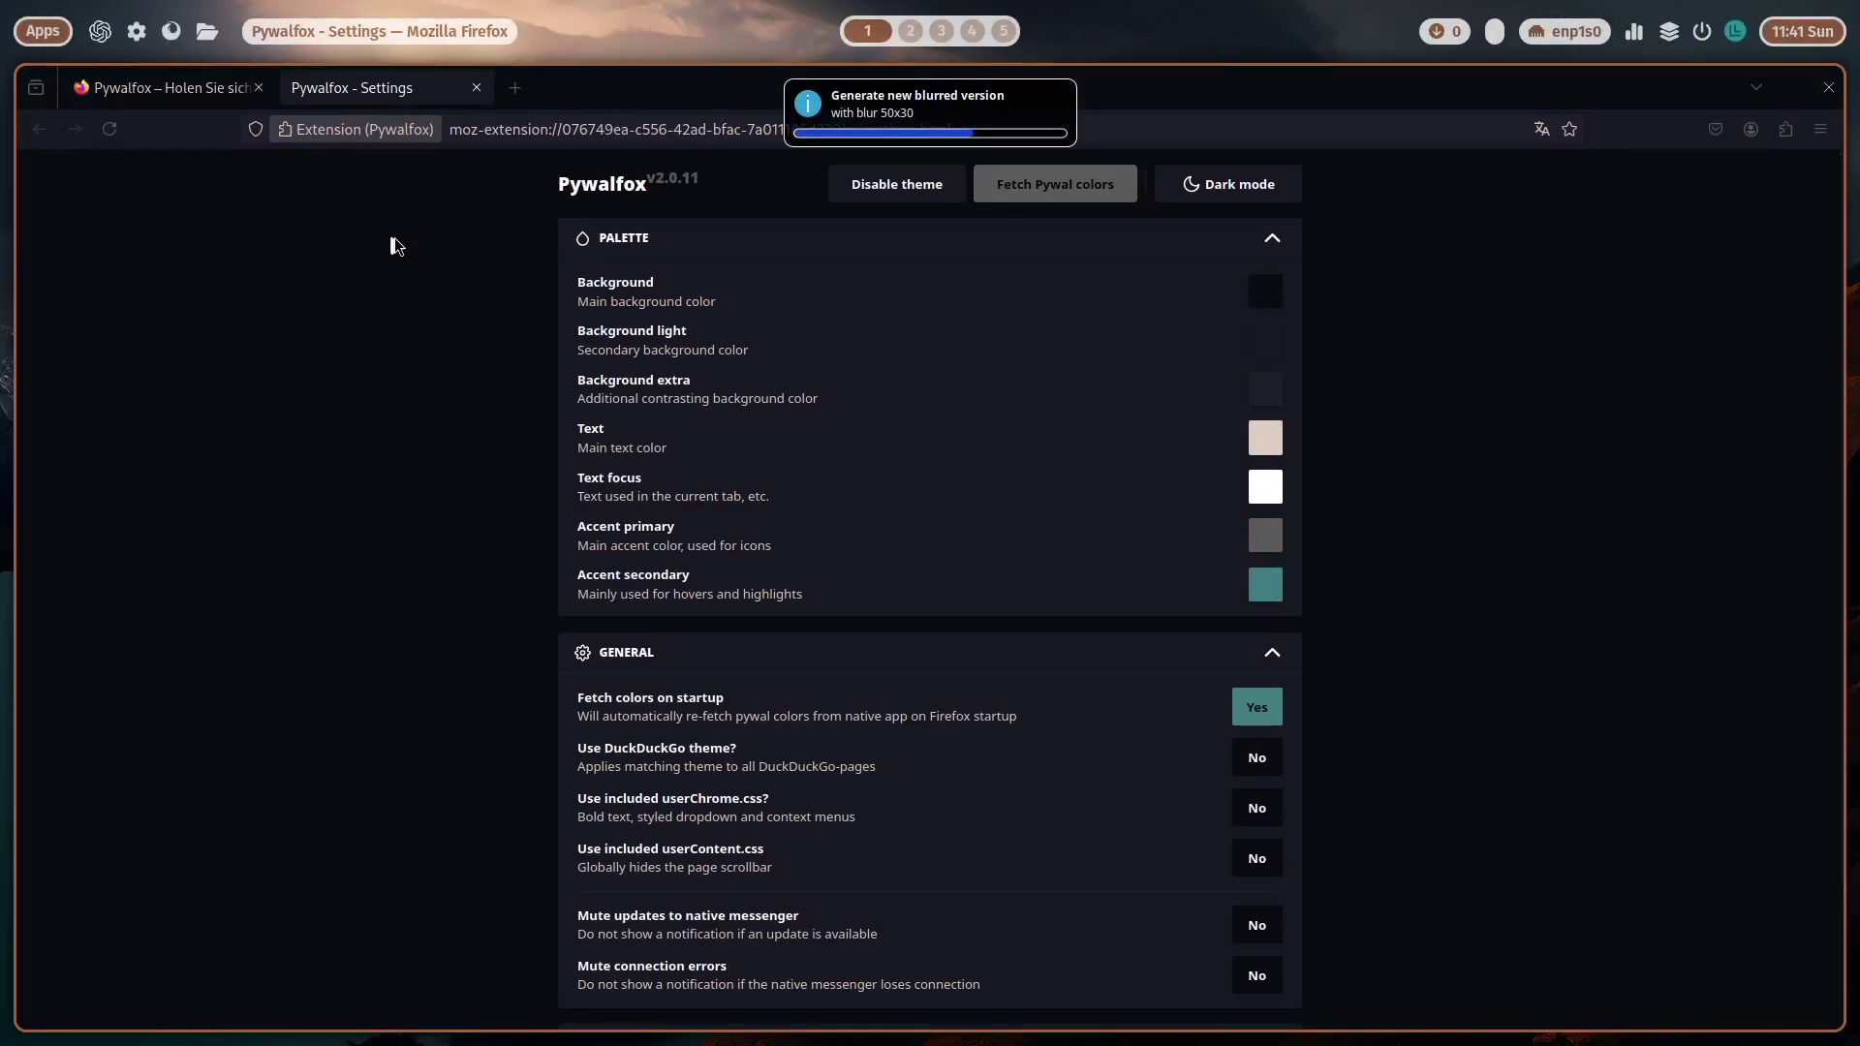
Step: Open two terminals beside Firefox and list the home directory with ls in one of them
key(super+Return)
key(super+Return)
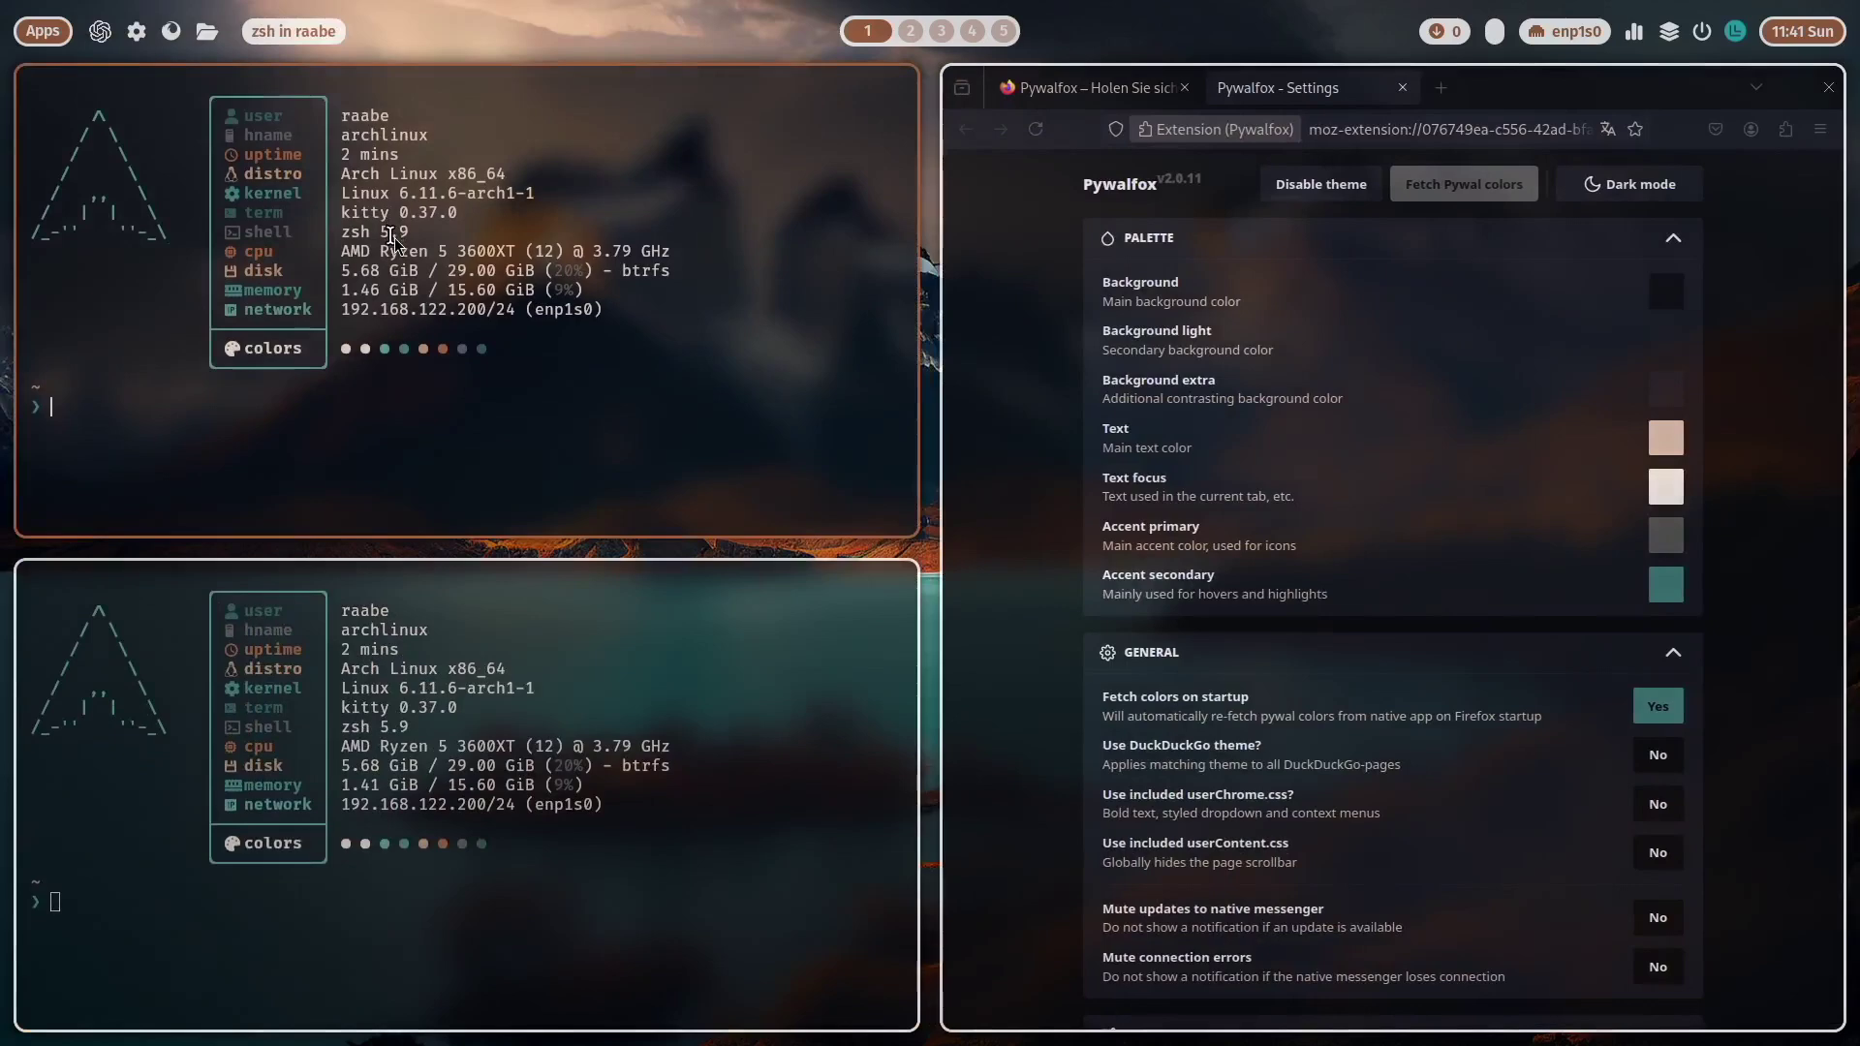
text(ls)
key(Return)
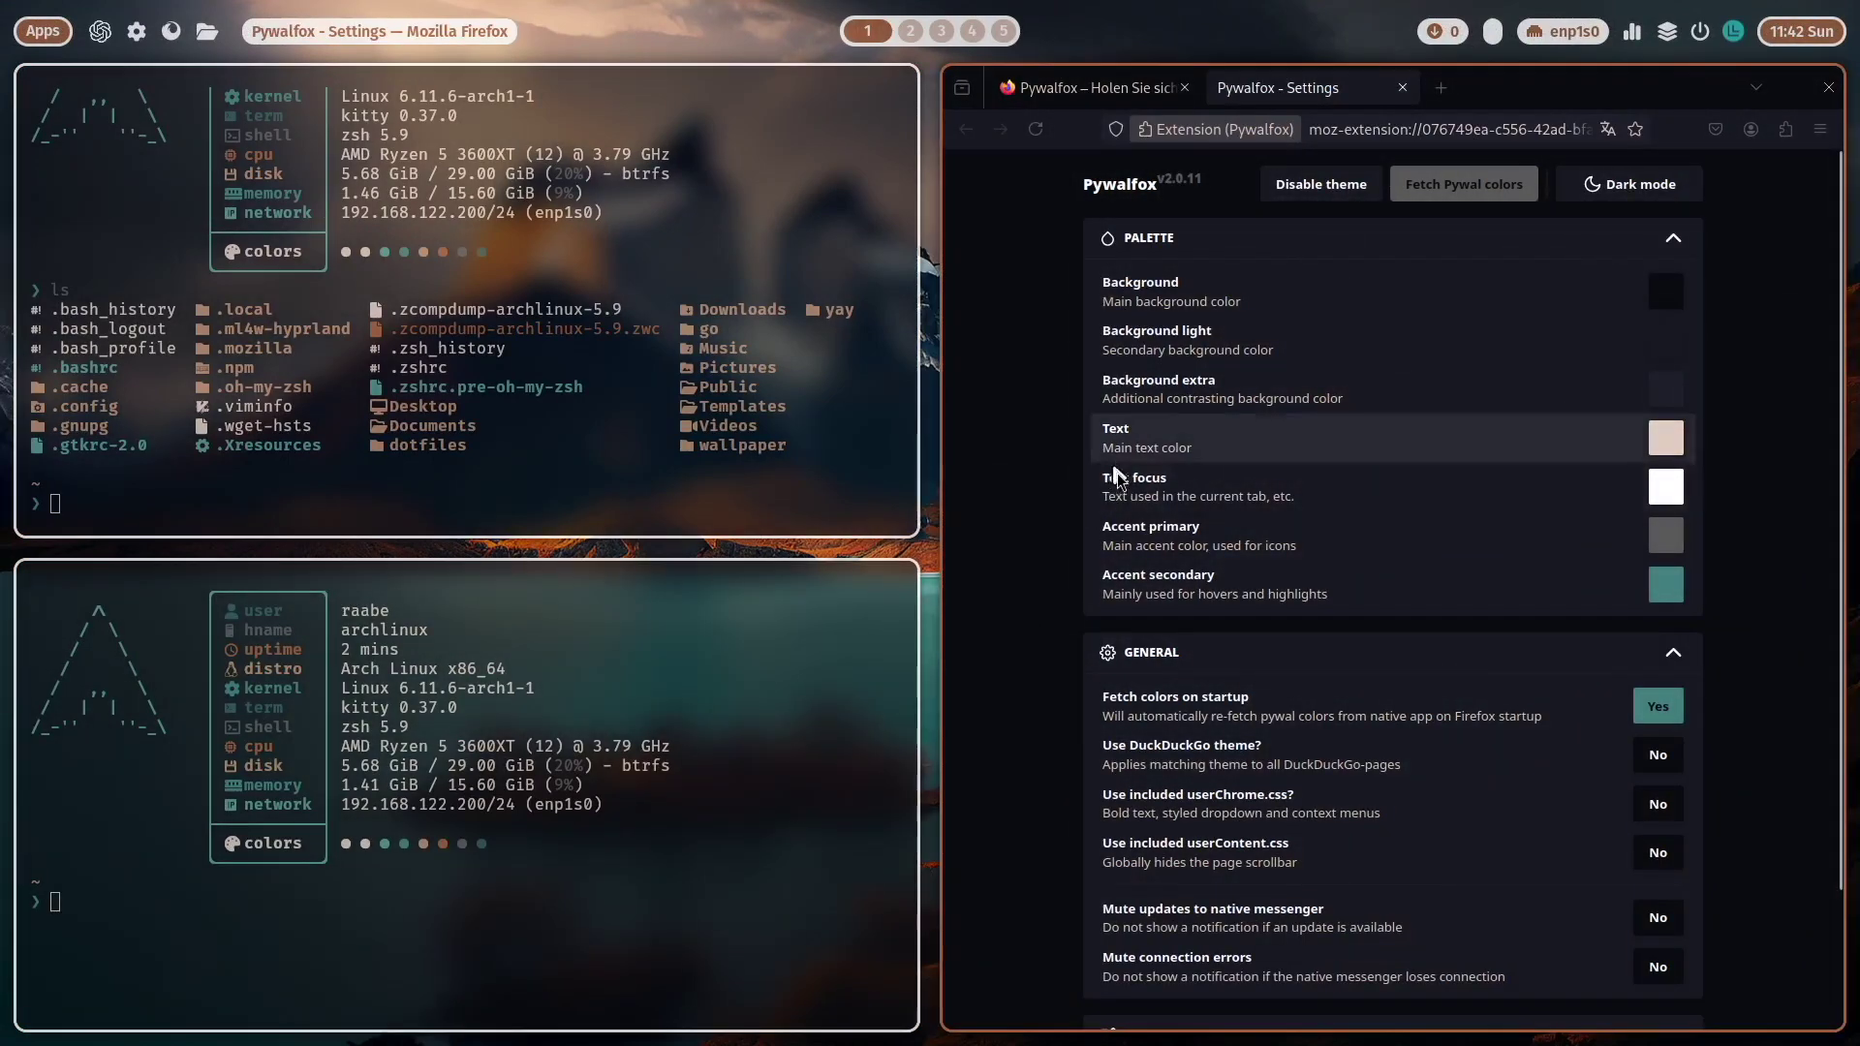
Step: Close the Pywalfox settings tab in Firefox and find the mtab extension's page on the add-ons site
click(1402, 87)
click(1664, 221)
text(mt)
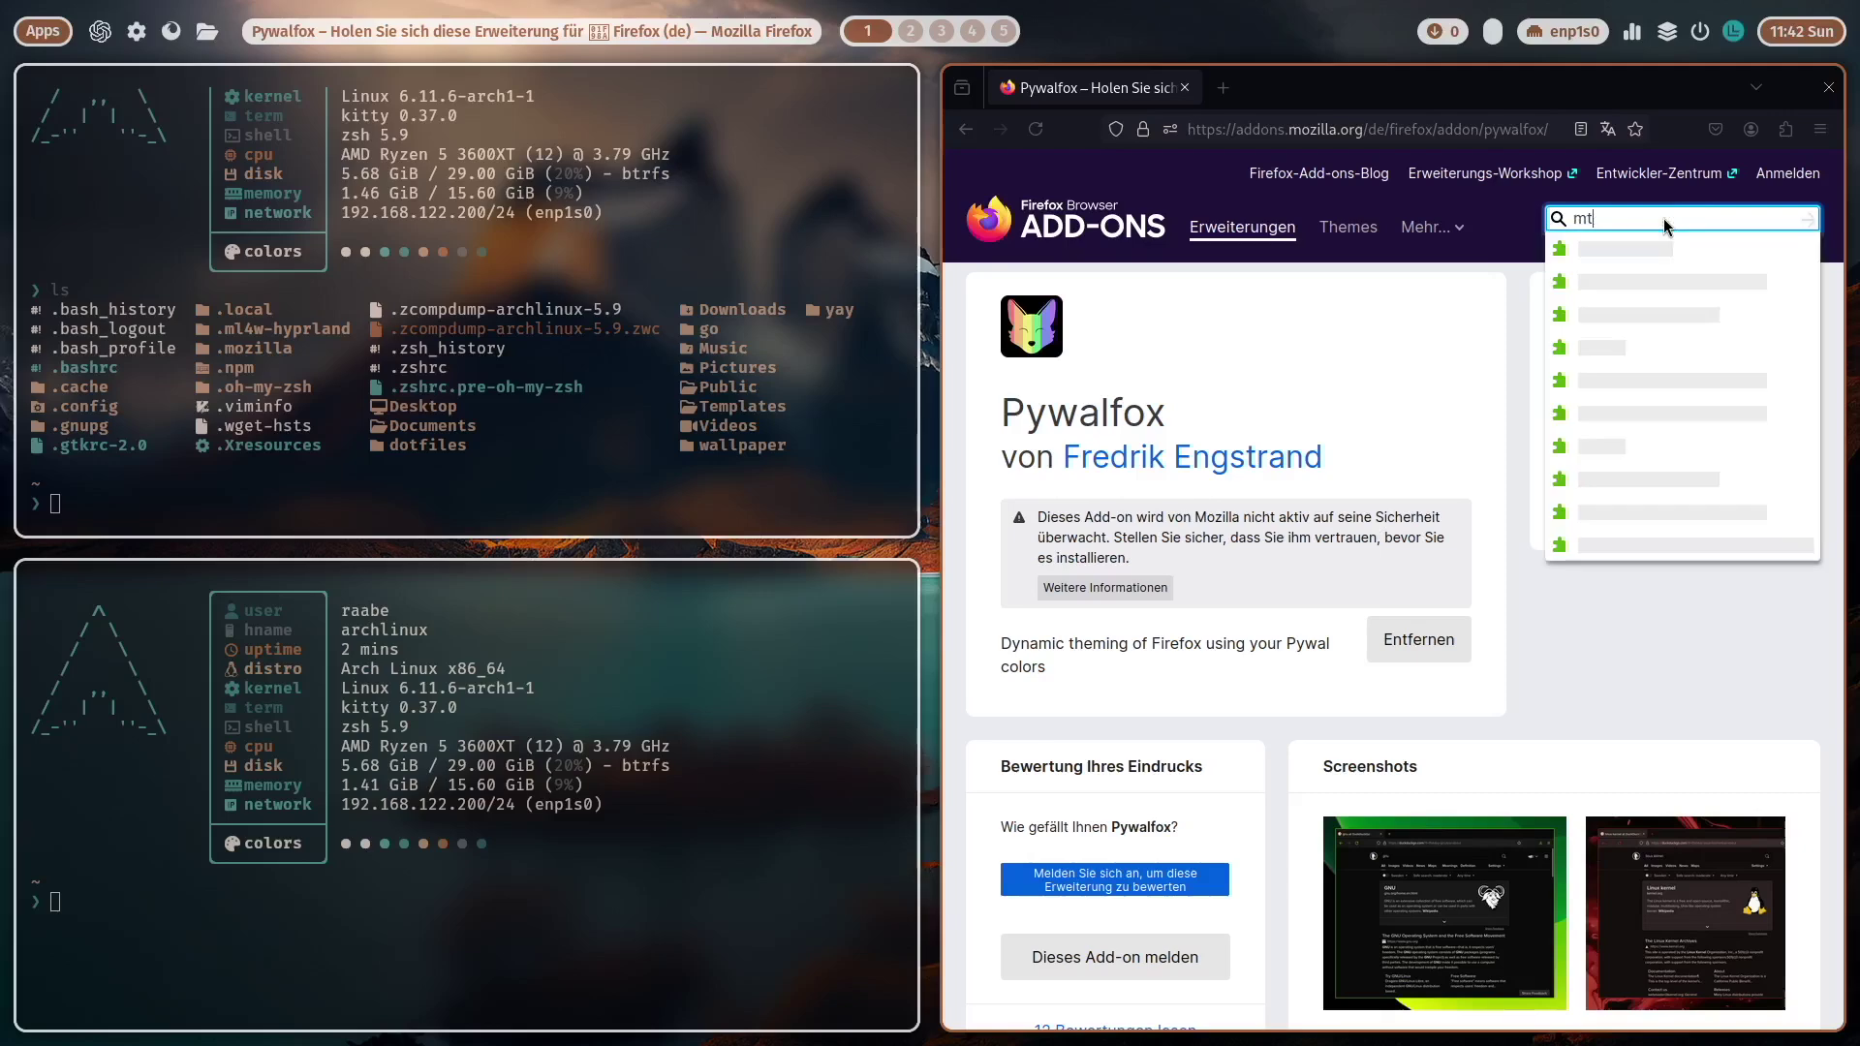
text(ab)
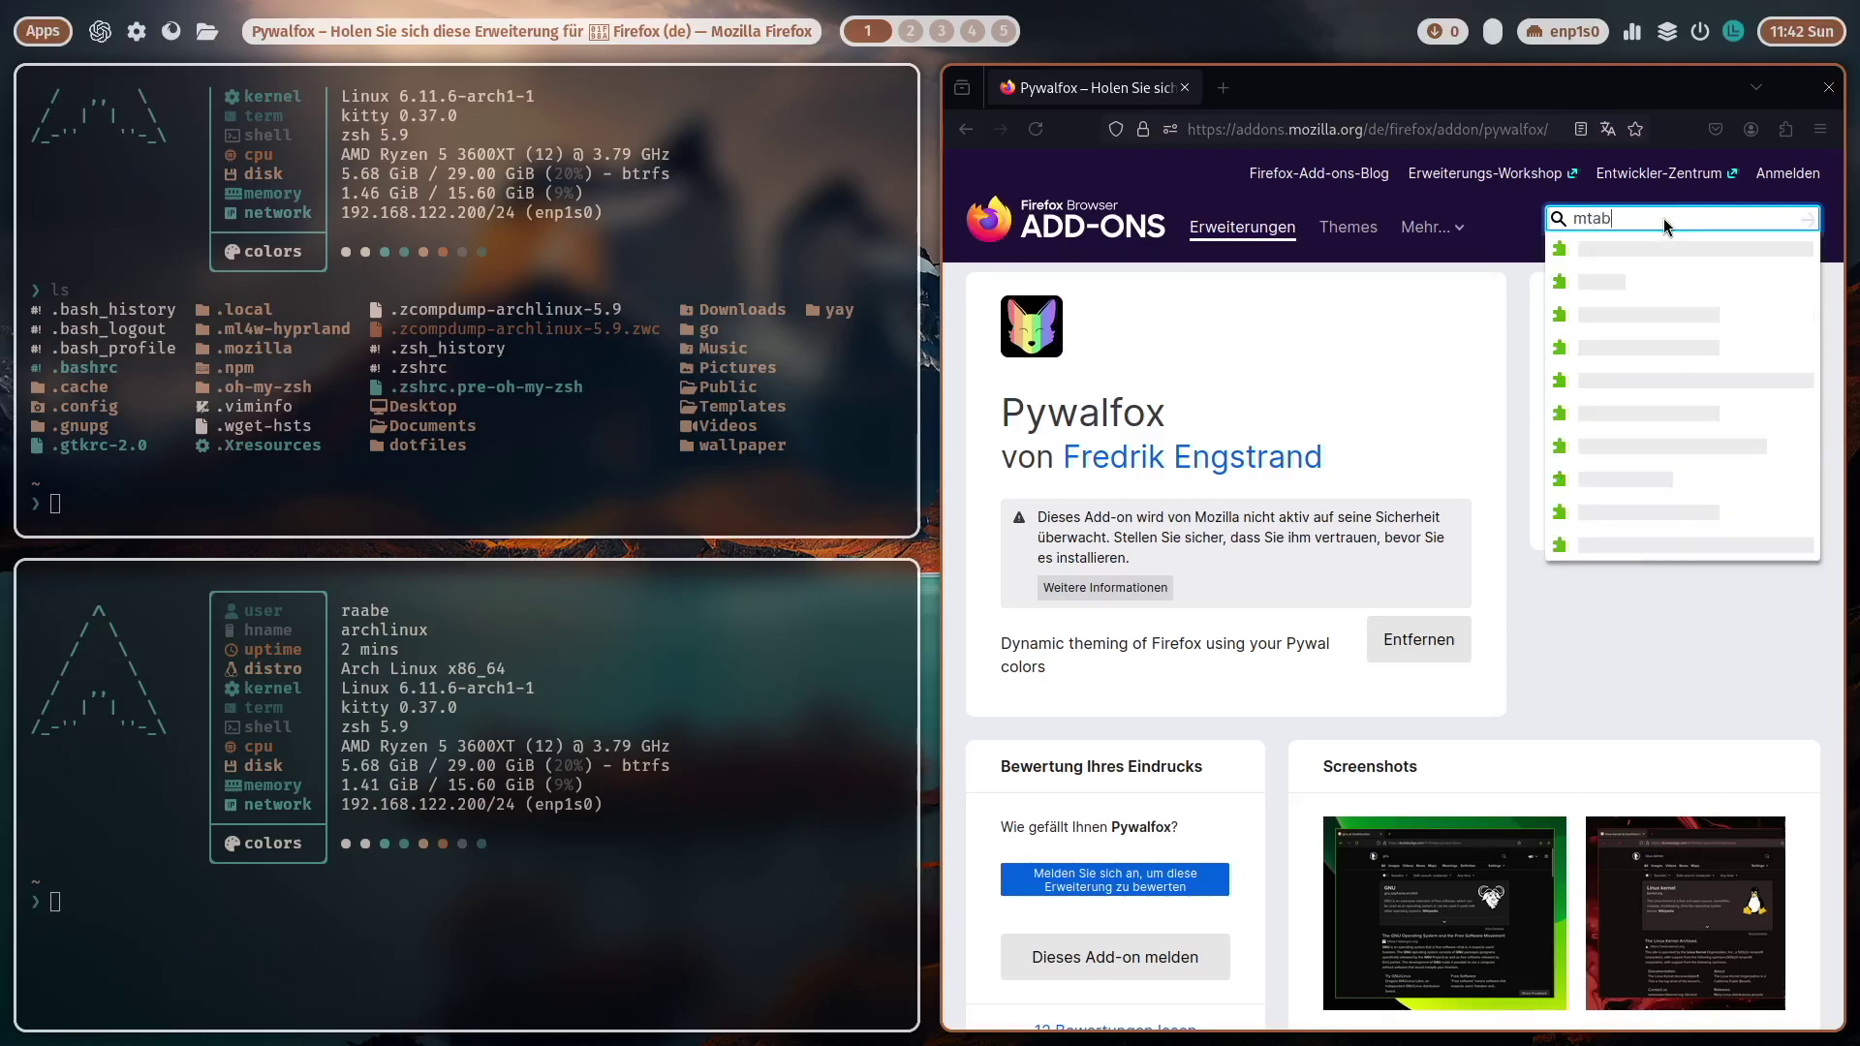
key(Return)
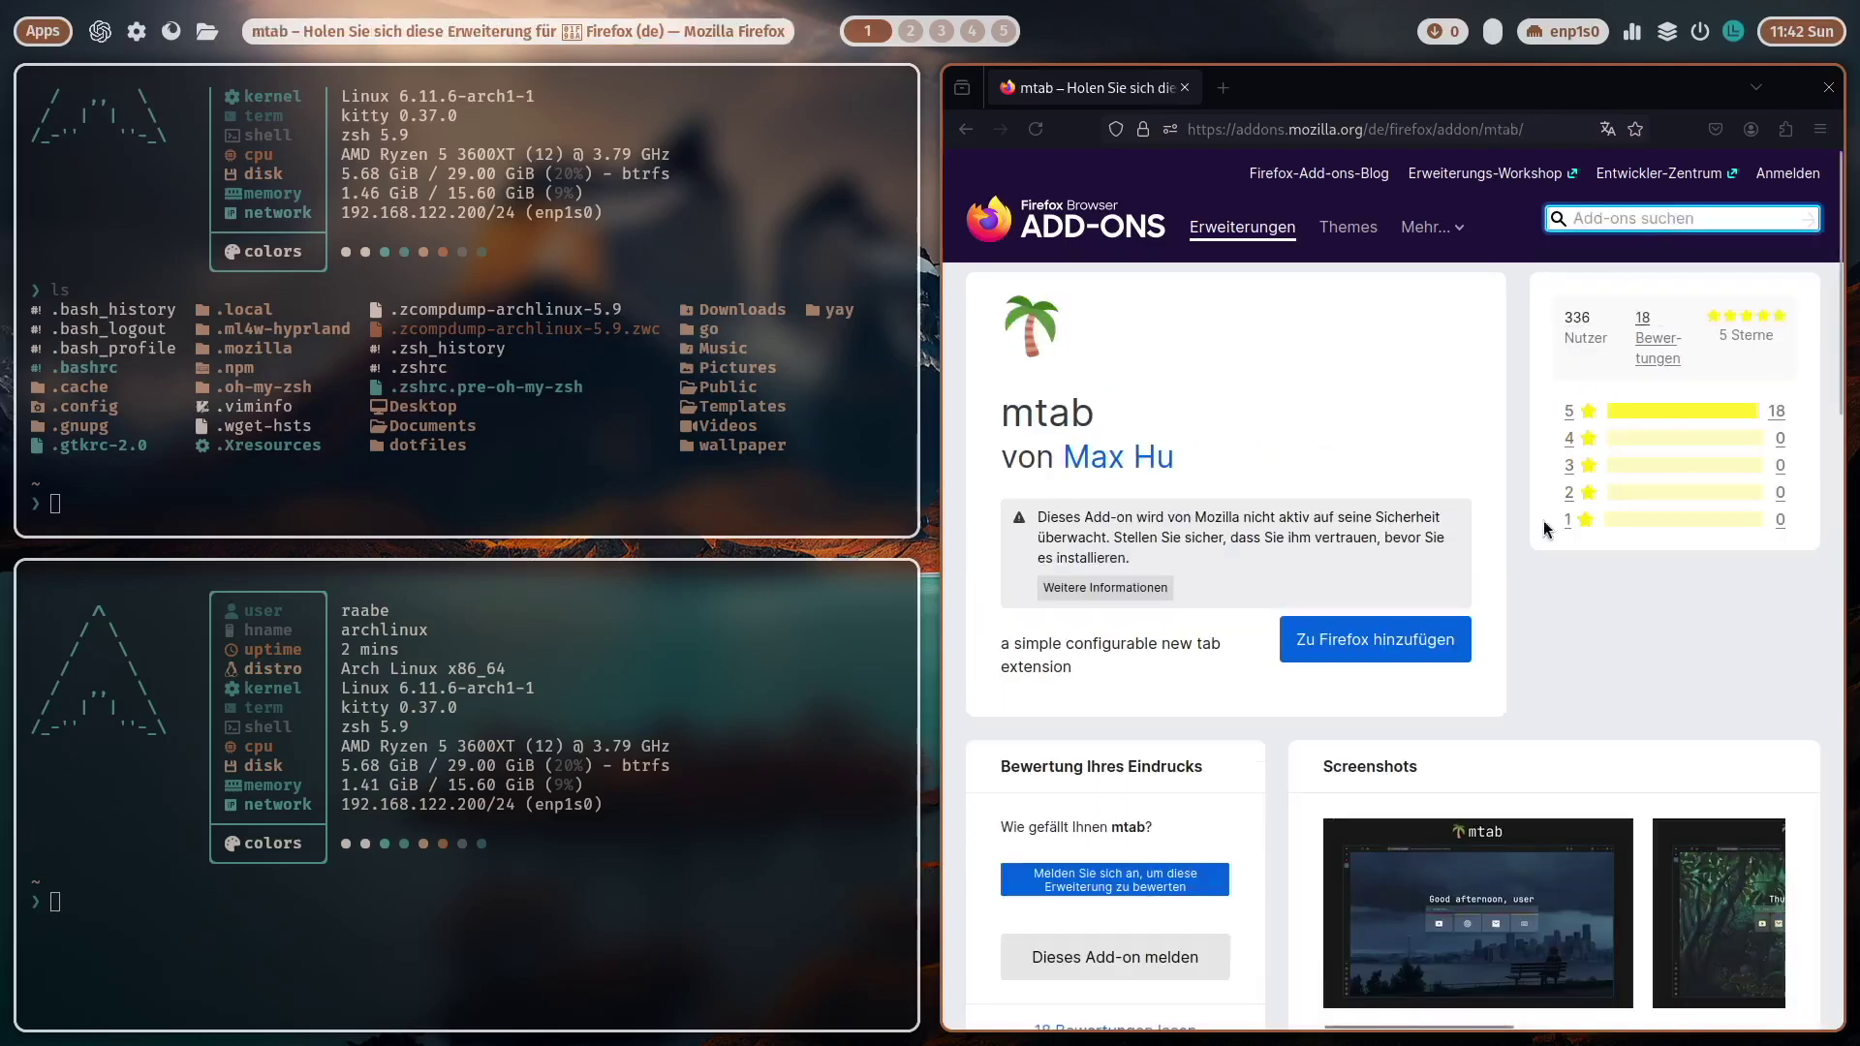
Step: Add the mtab extension to Firefox, open a new tab and keep mtab as the new tab page
click(1411, 635)
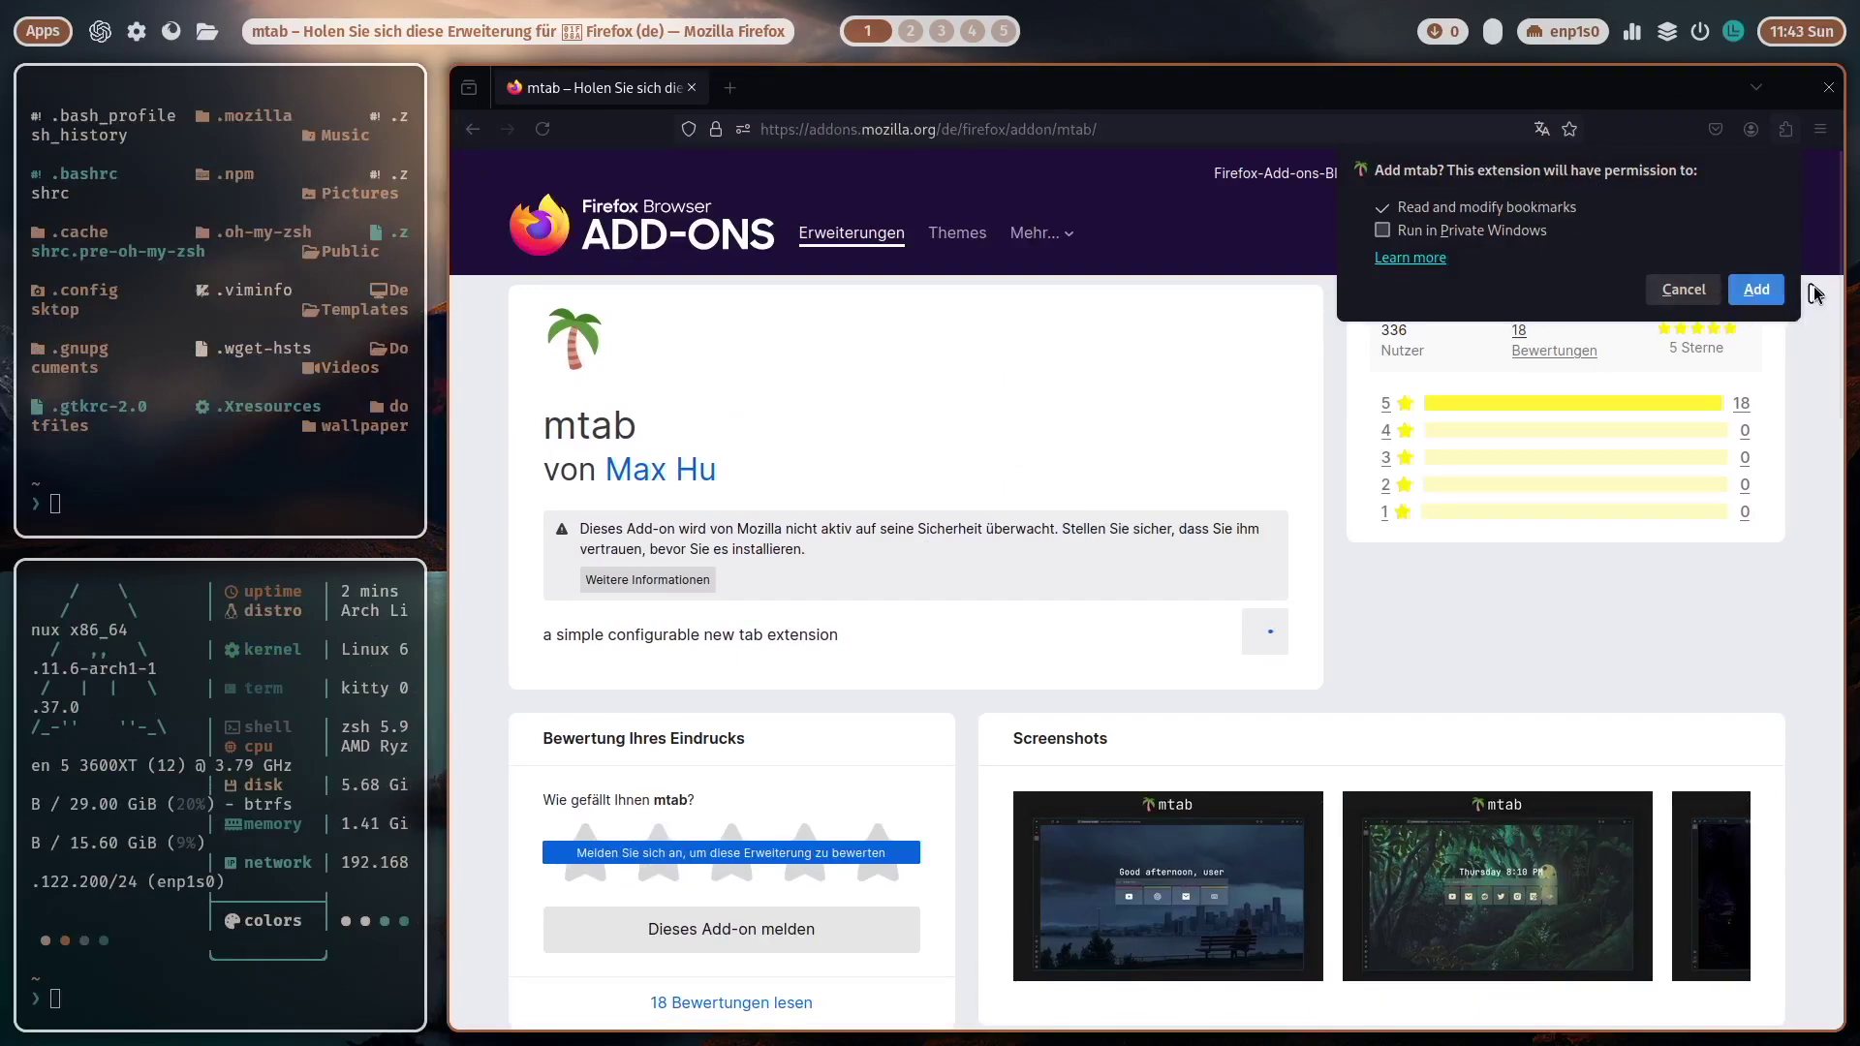
click(1757, 289)
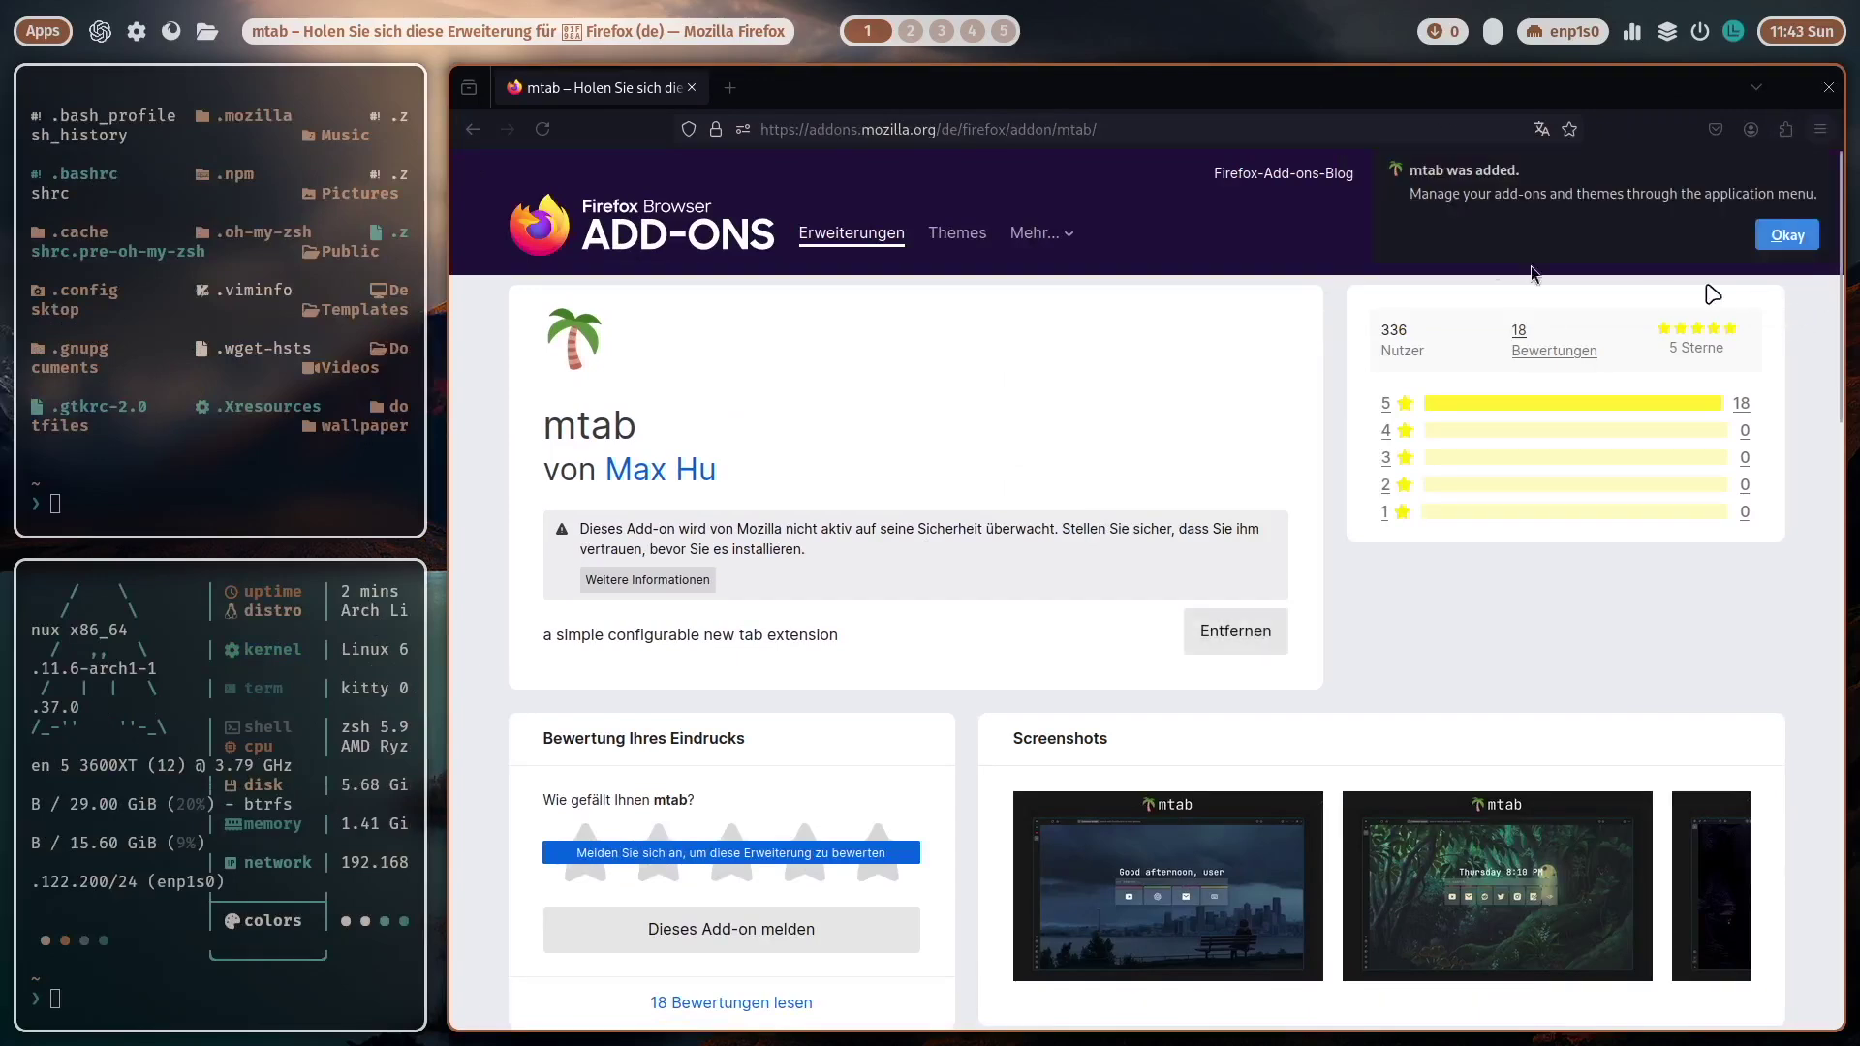
click(735, 90)
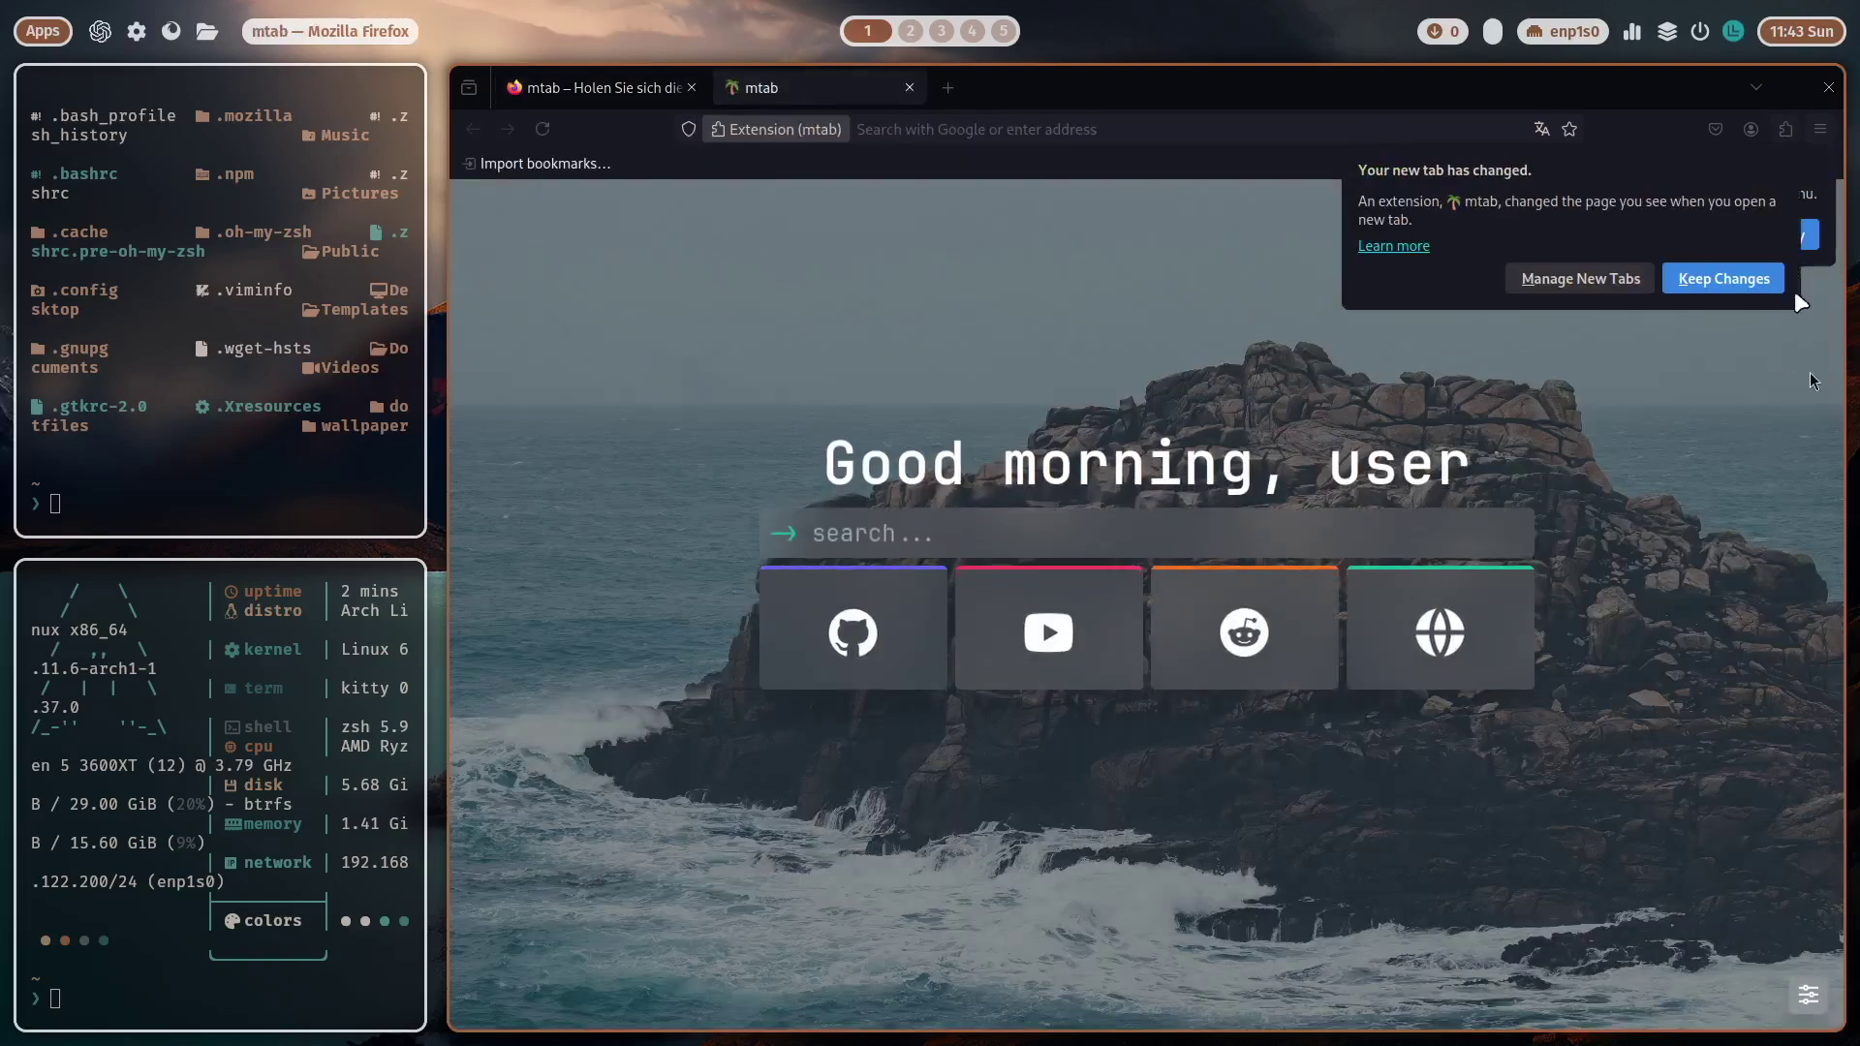
click(1723, 277)
click(1785, 238)
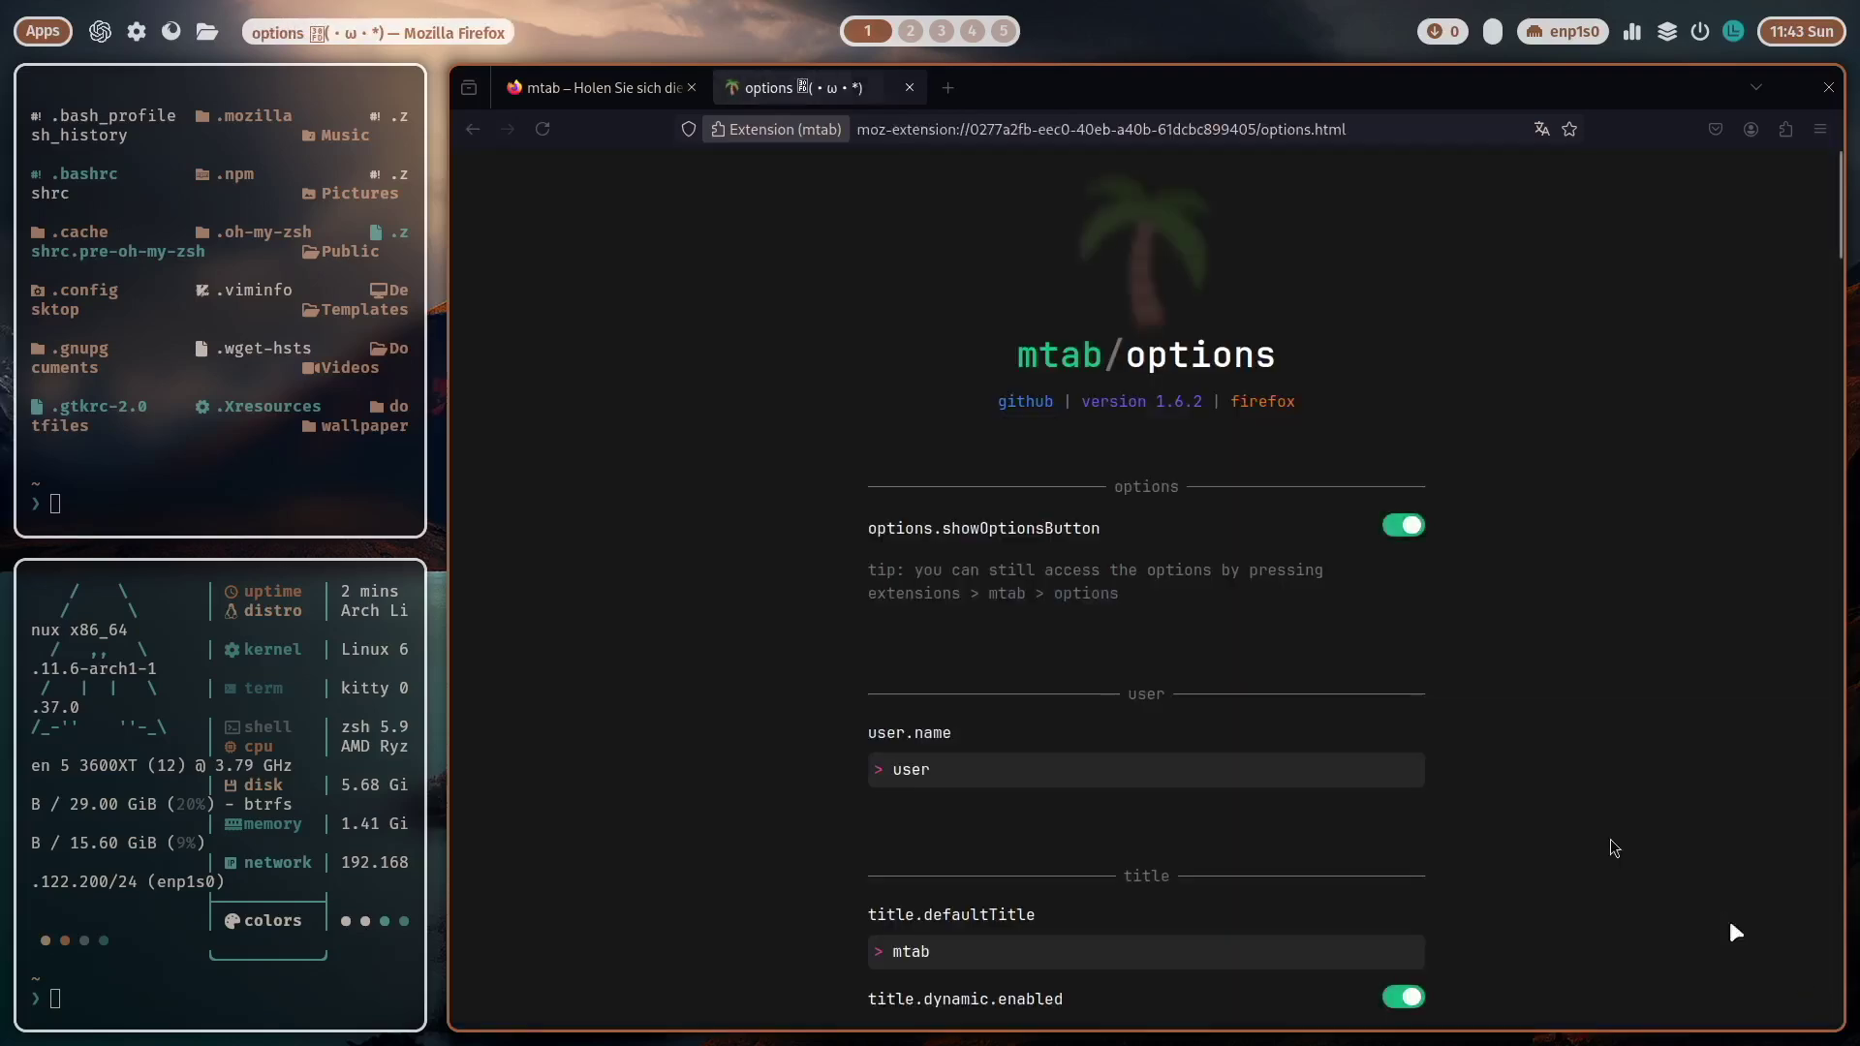
Step: In the mtab options, set wallpaper.type to fileUpload and upload mountain-lake.jpg from the wallpaper folder
click(1806, 998)
scroll(1093, 475, down, 10)
scroll(1270, 538, down, 14)
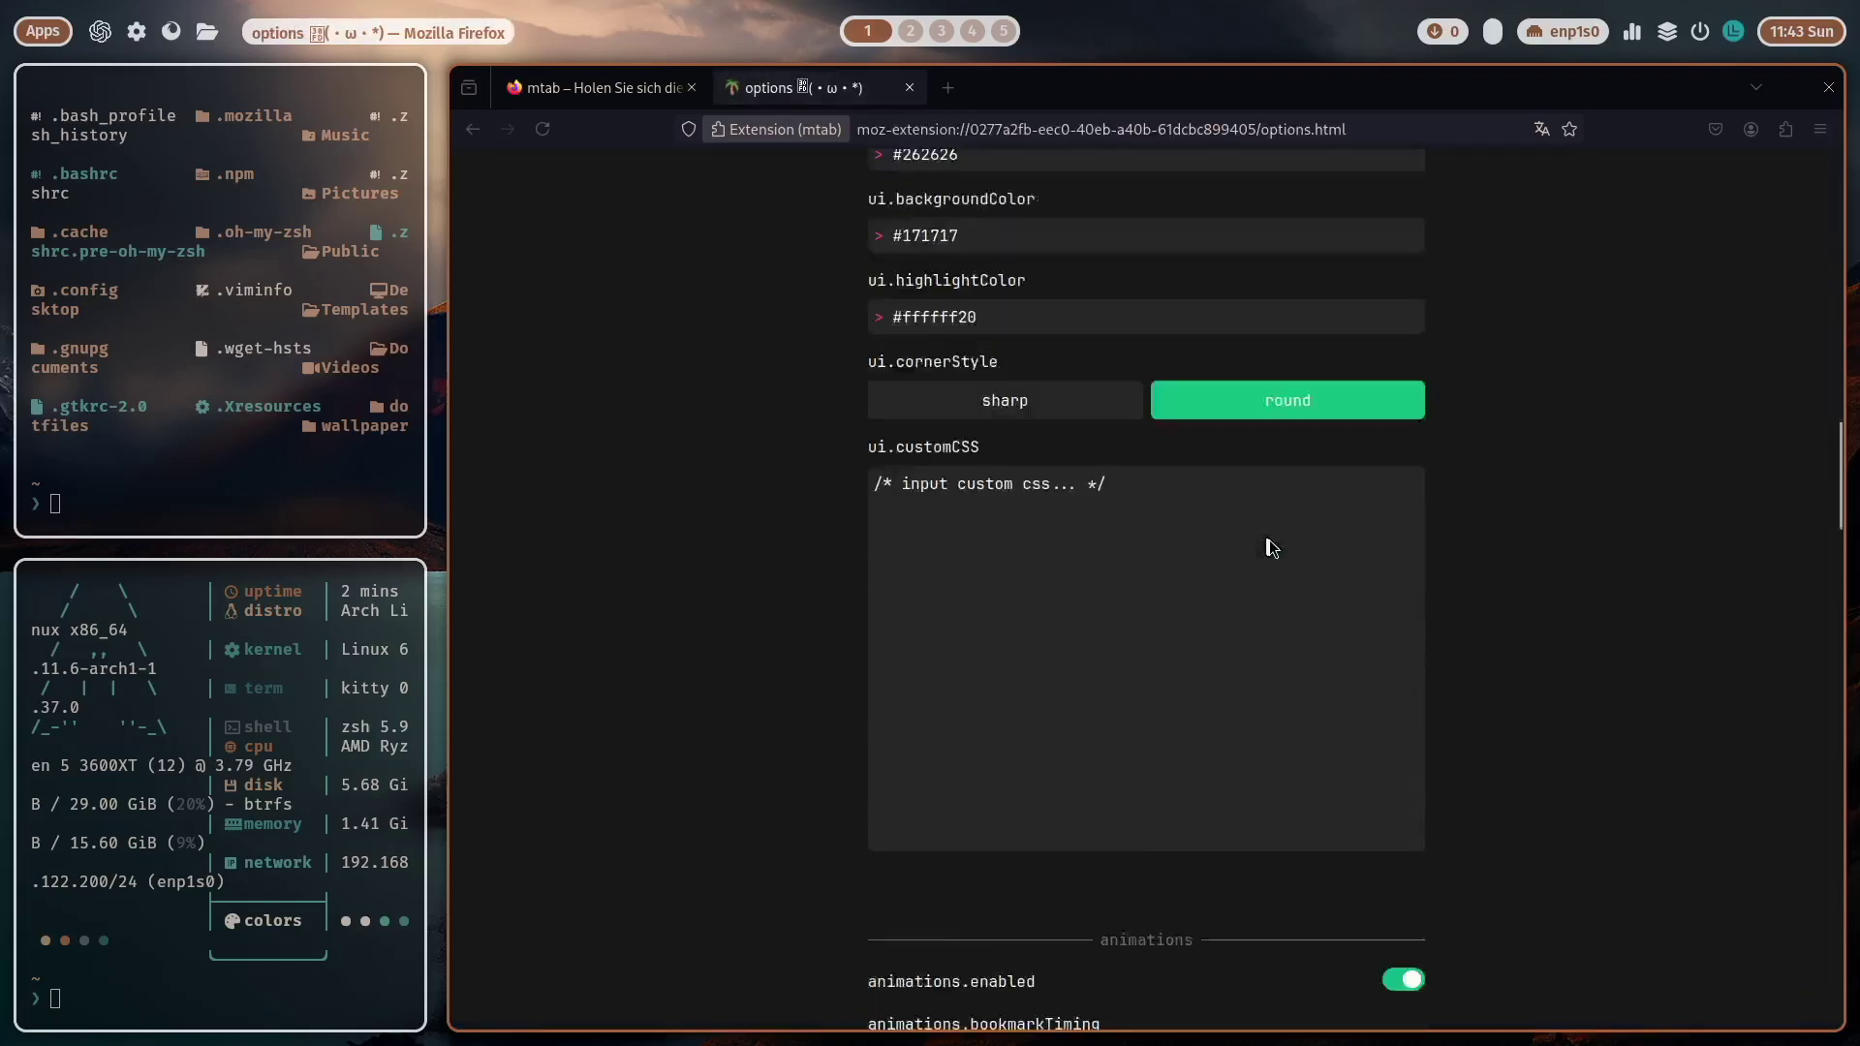
scroll(1269, 538, up, 11)
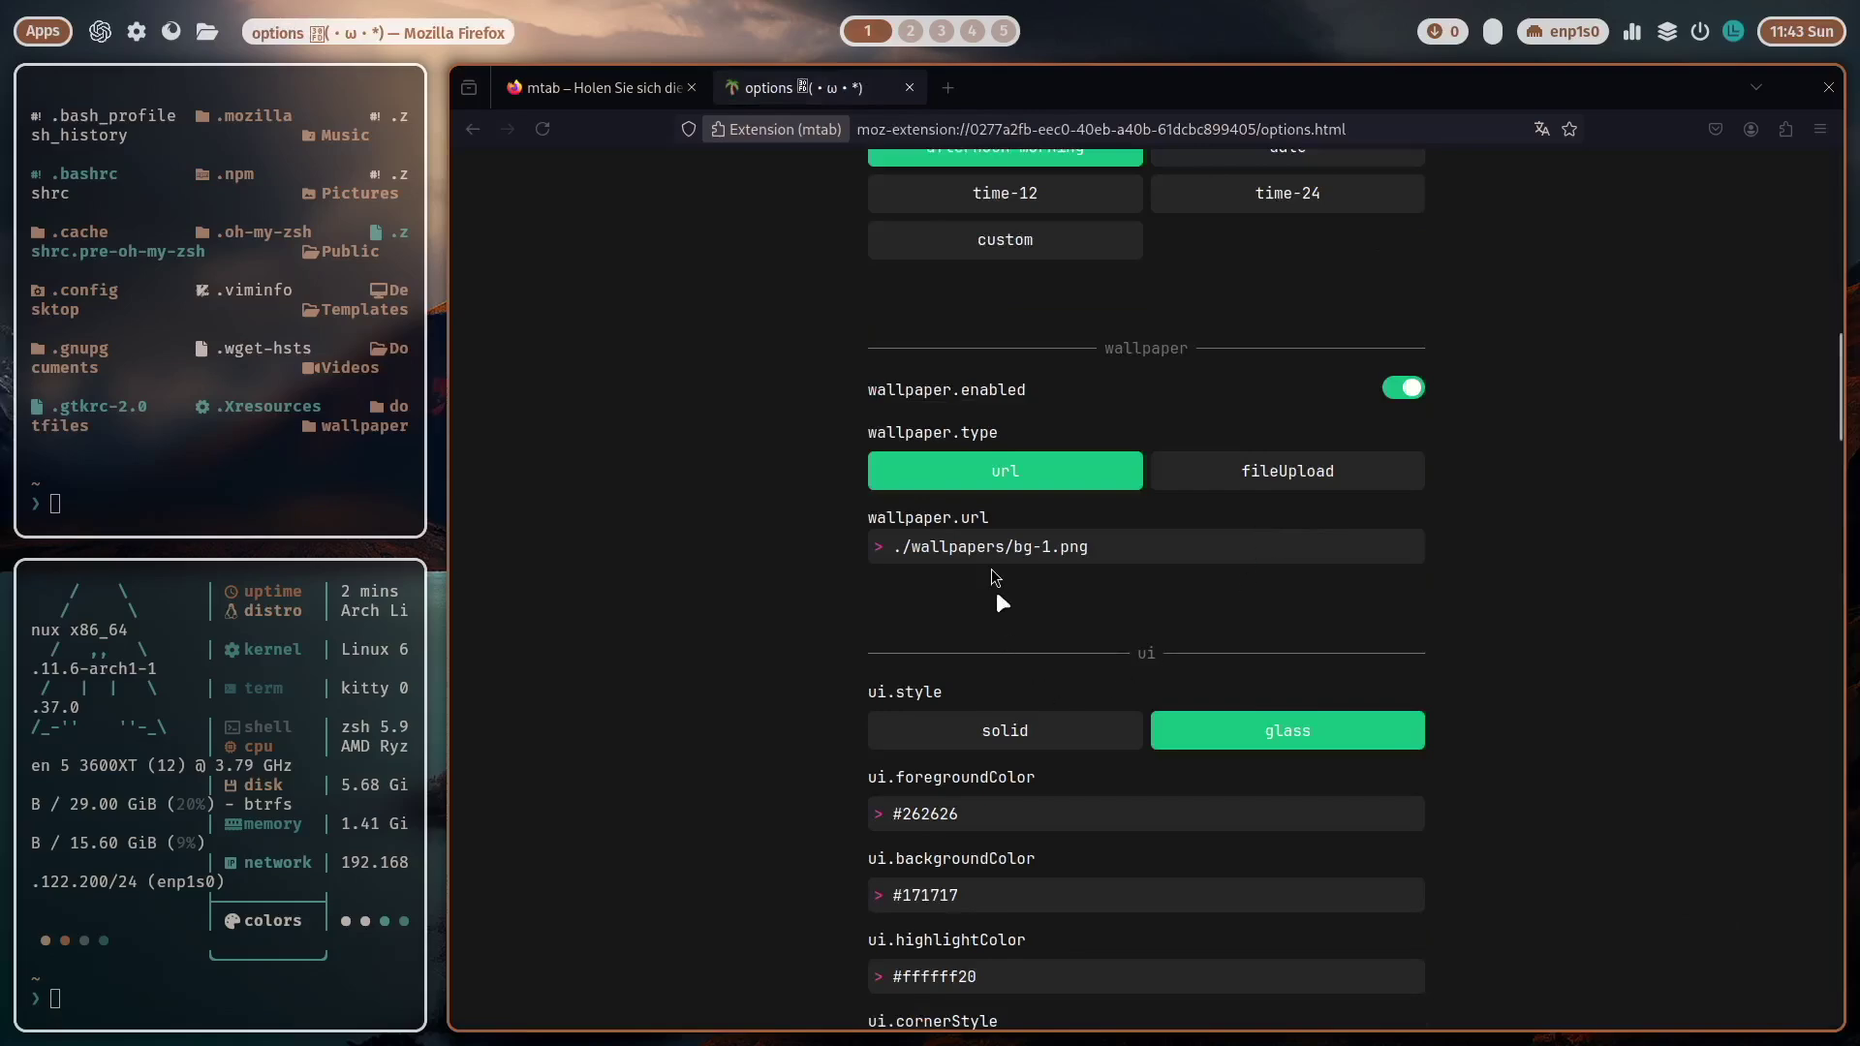
click(1198, 472)
click(1700, 113)
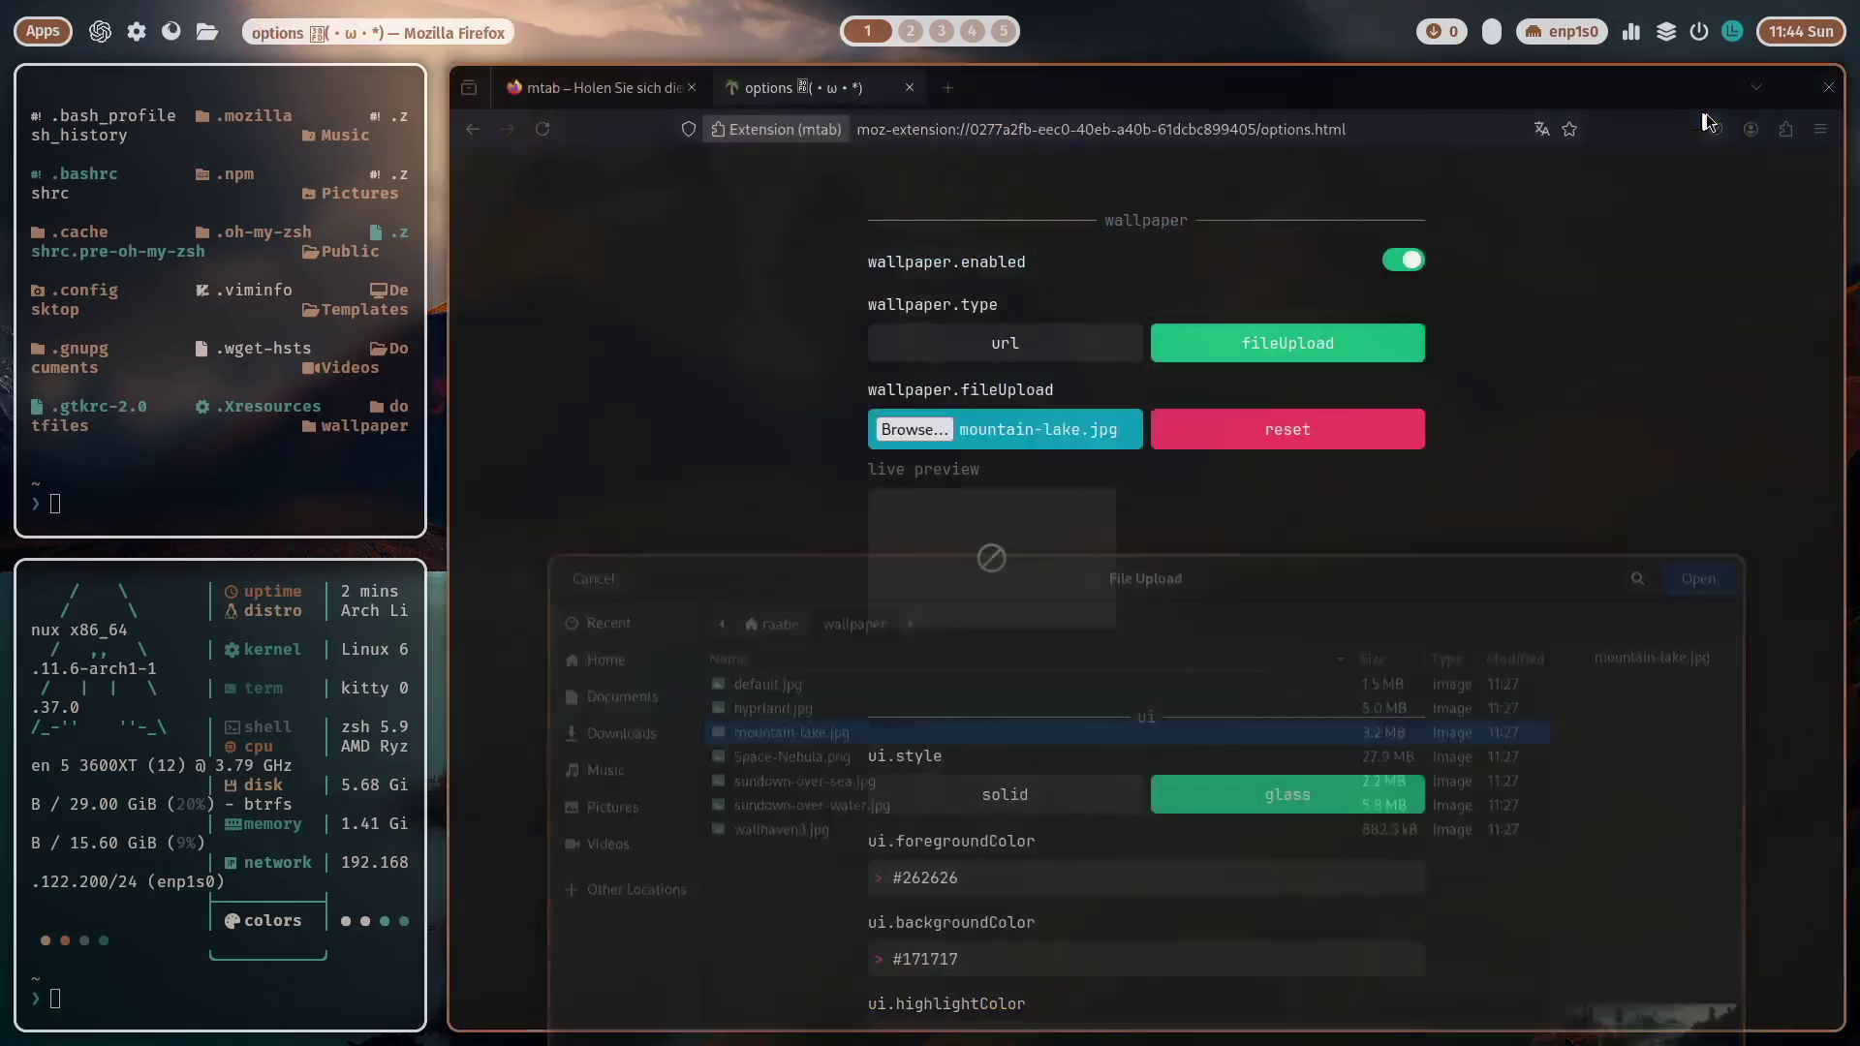
Step: Save the mtab options with the uploaded wallpaper and check it on a new tab
scroll(1550, 629, down, 5)
scroll(1725, 775, down, 15)
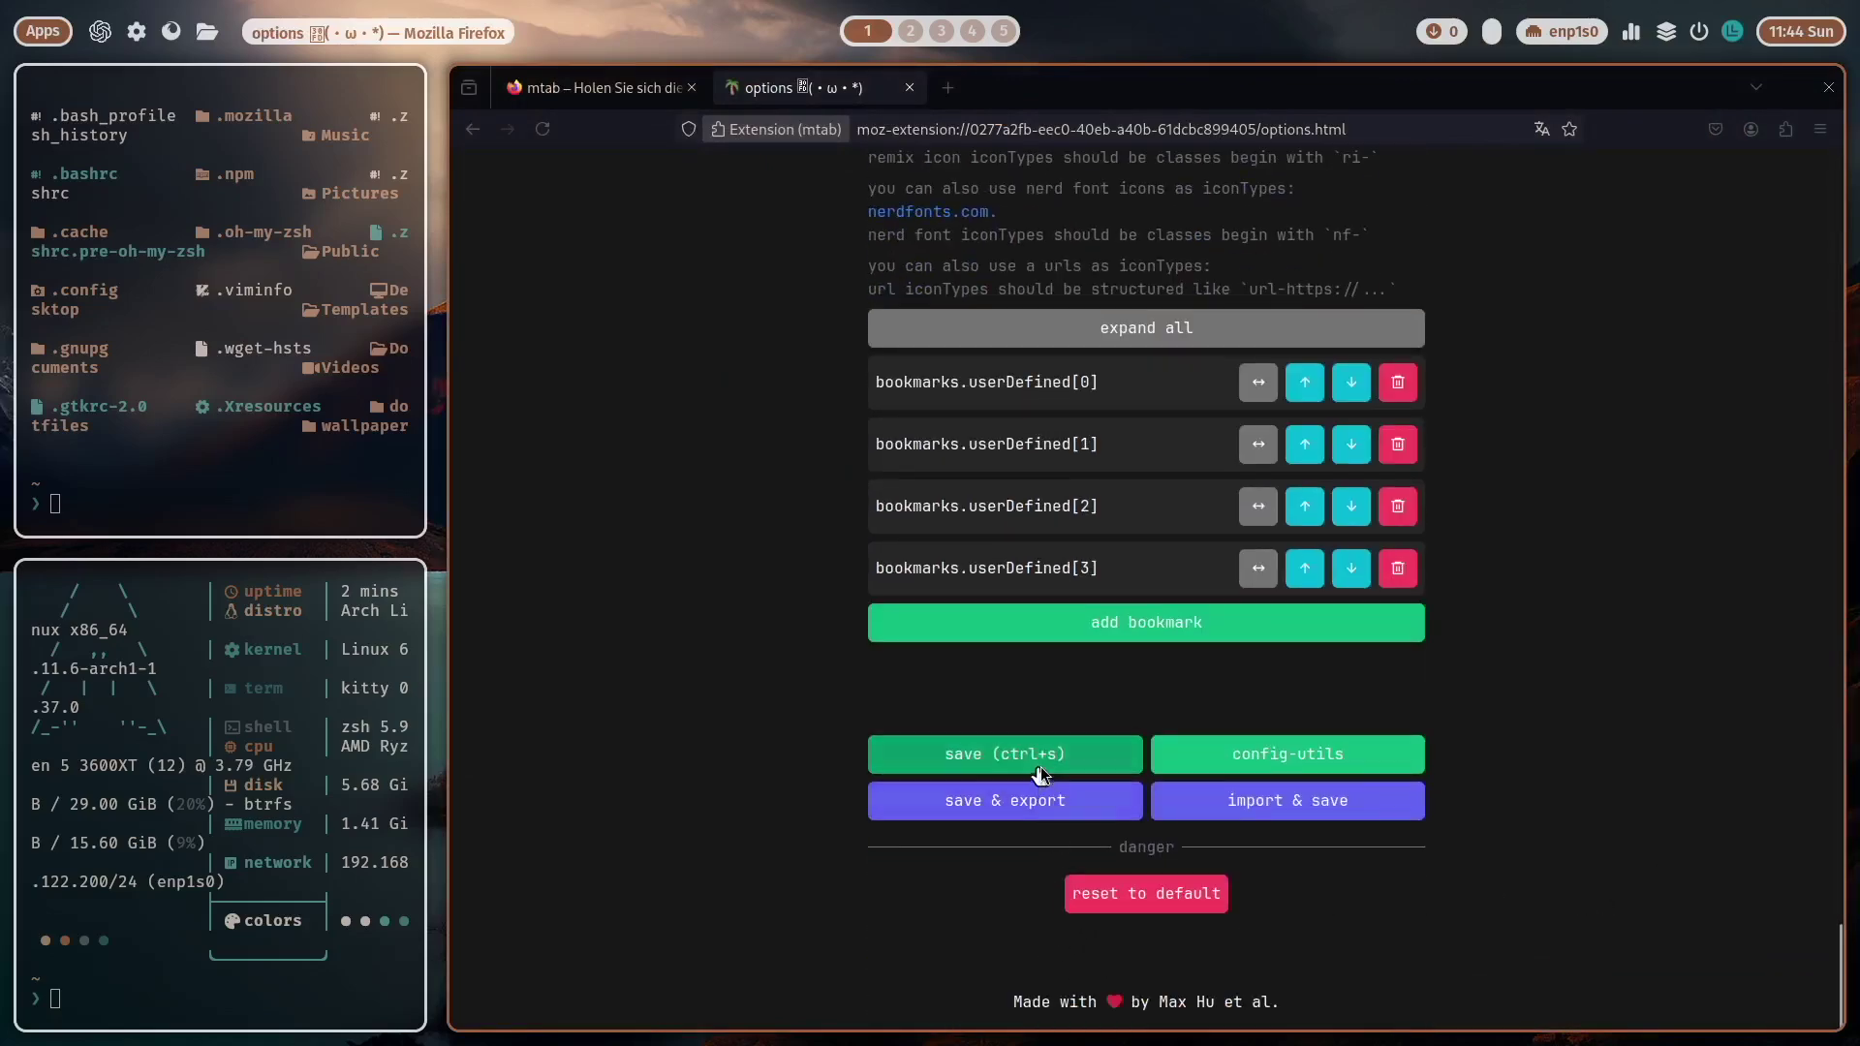
click(1040, 765)
click(1346, 628)
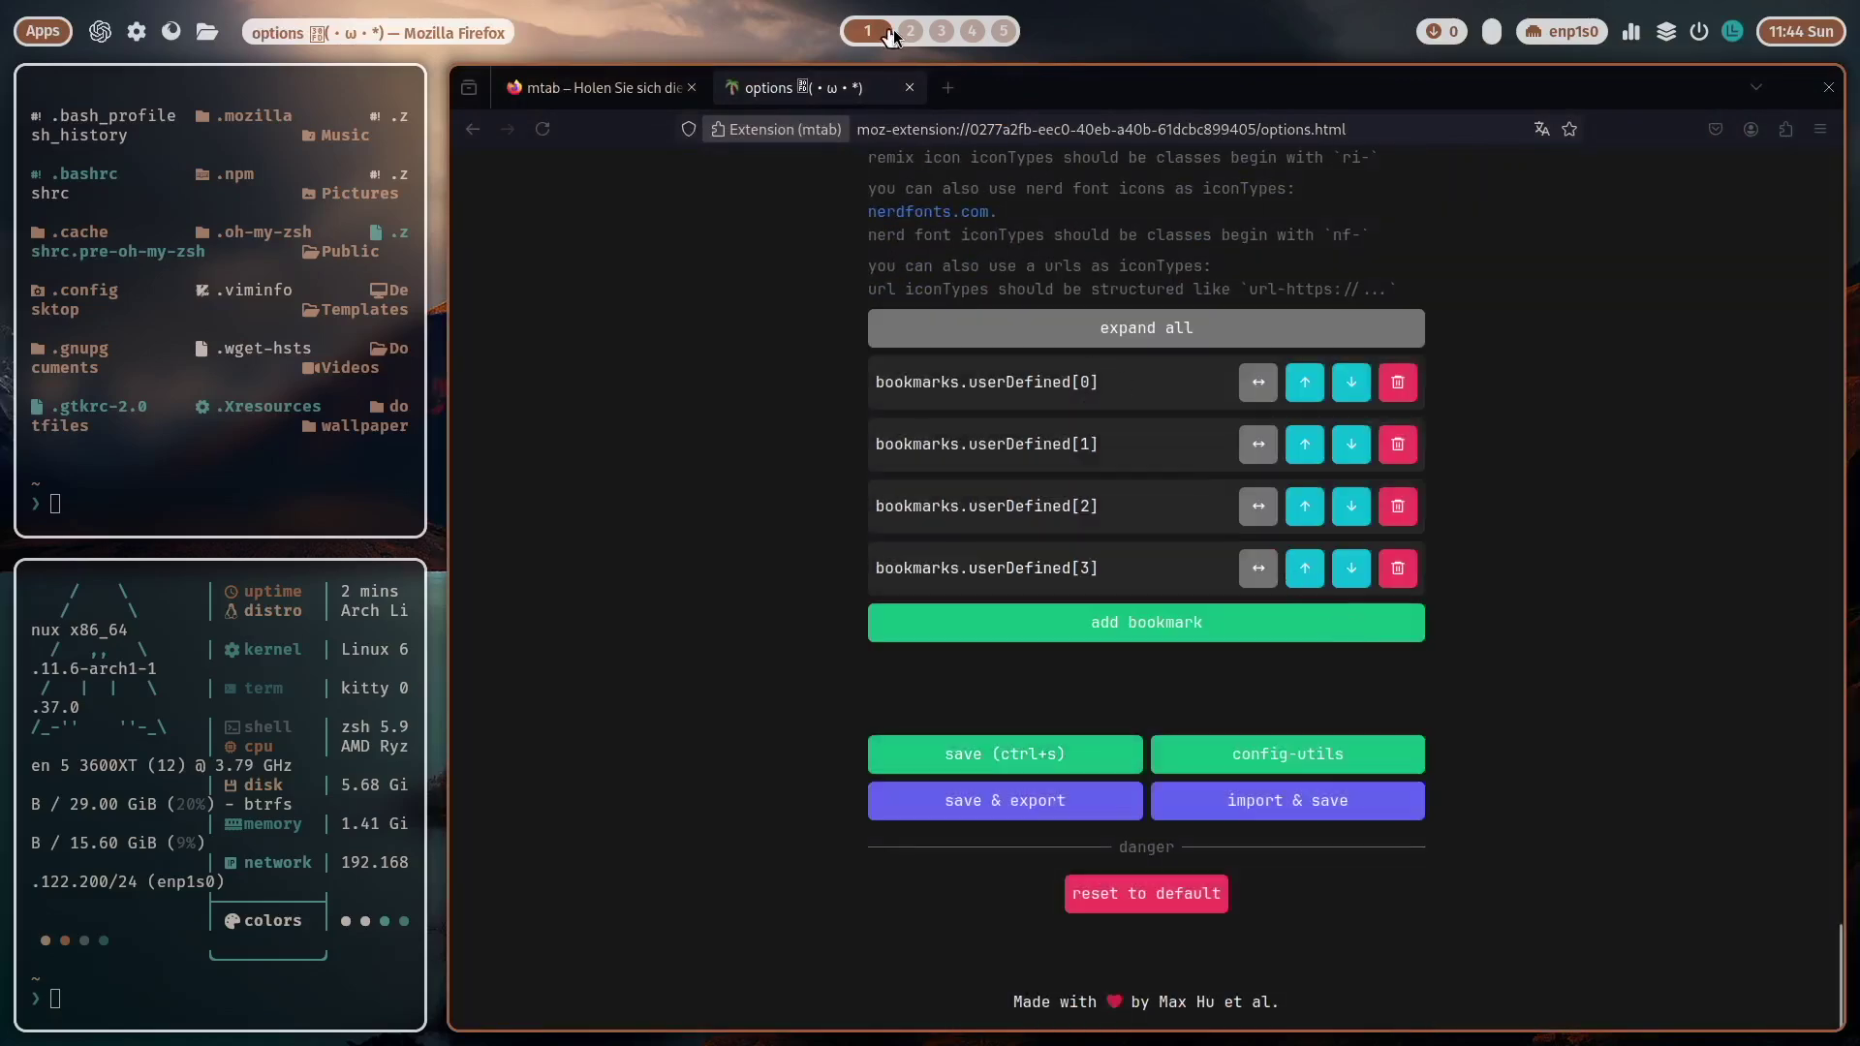
click(947, 88)
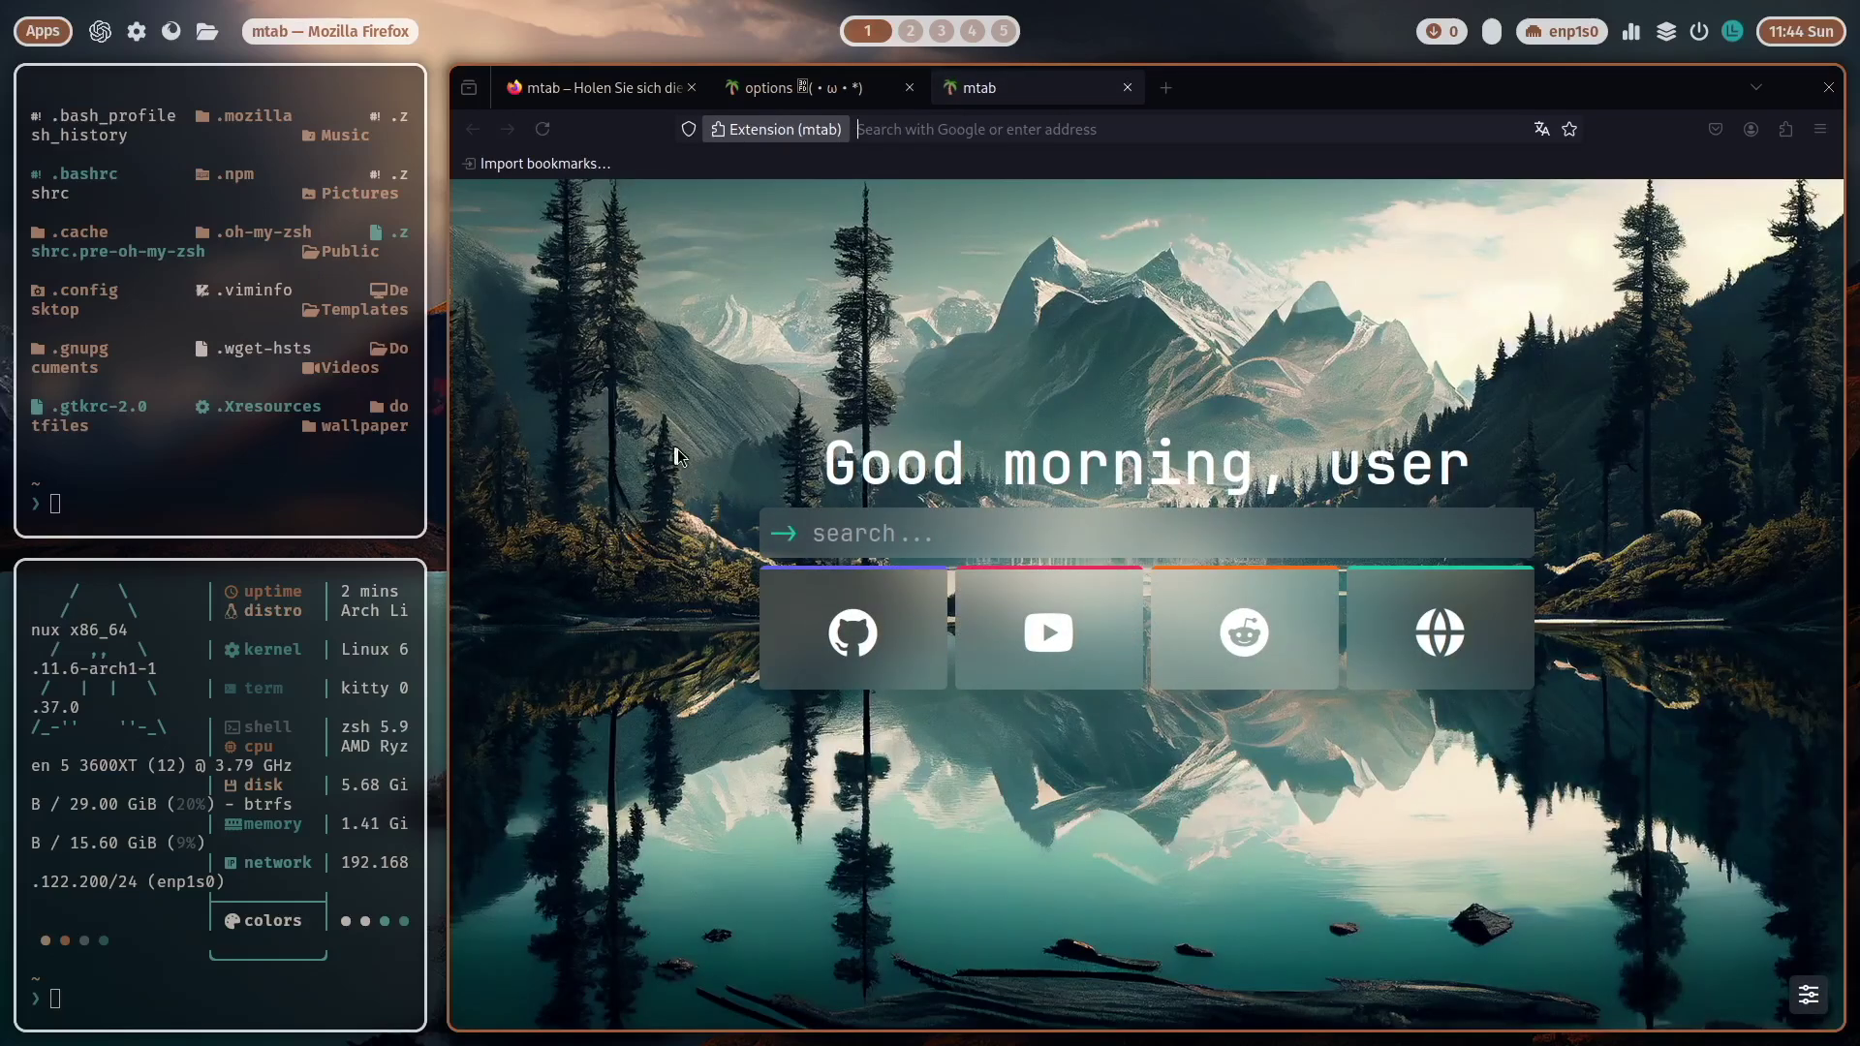
Step: Close and reopen Firefox, keep mtab as the homepage and maximize the browser window
key(super+q)
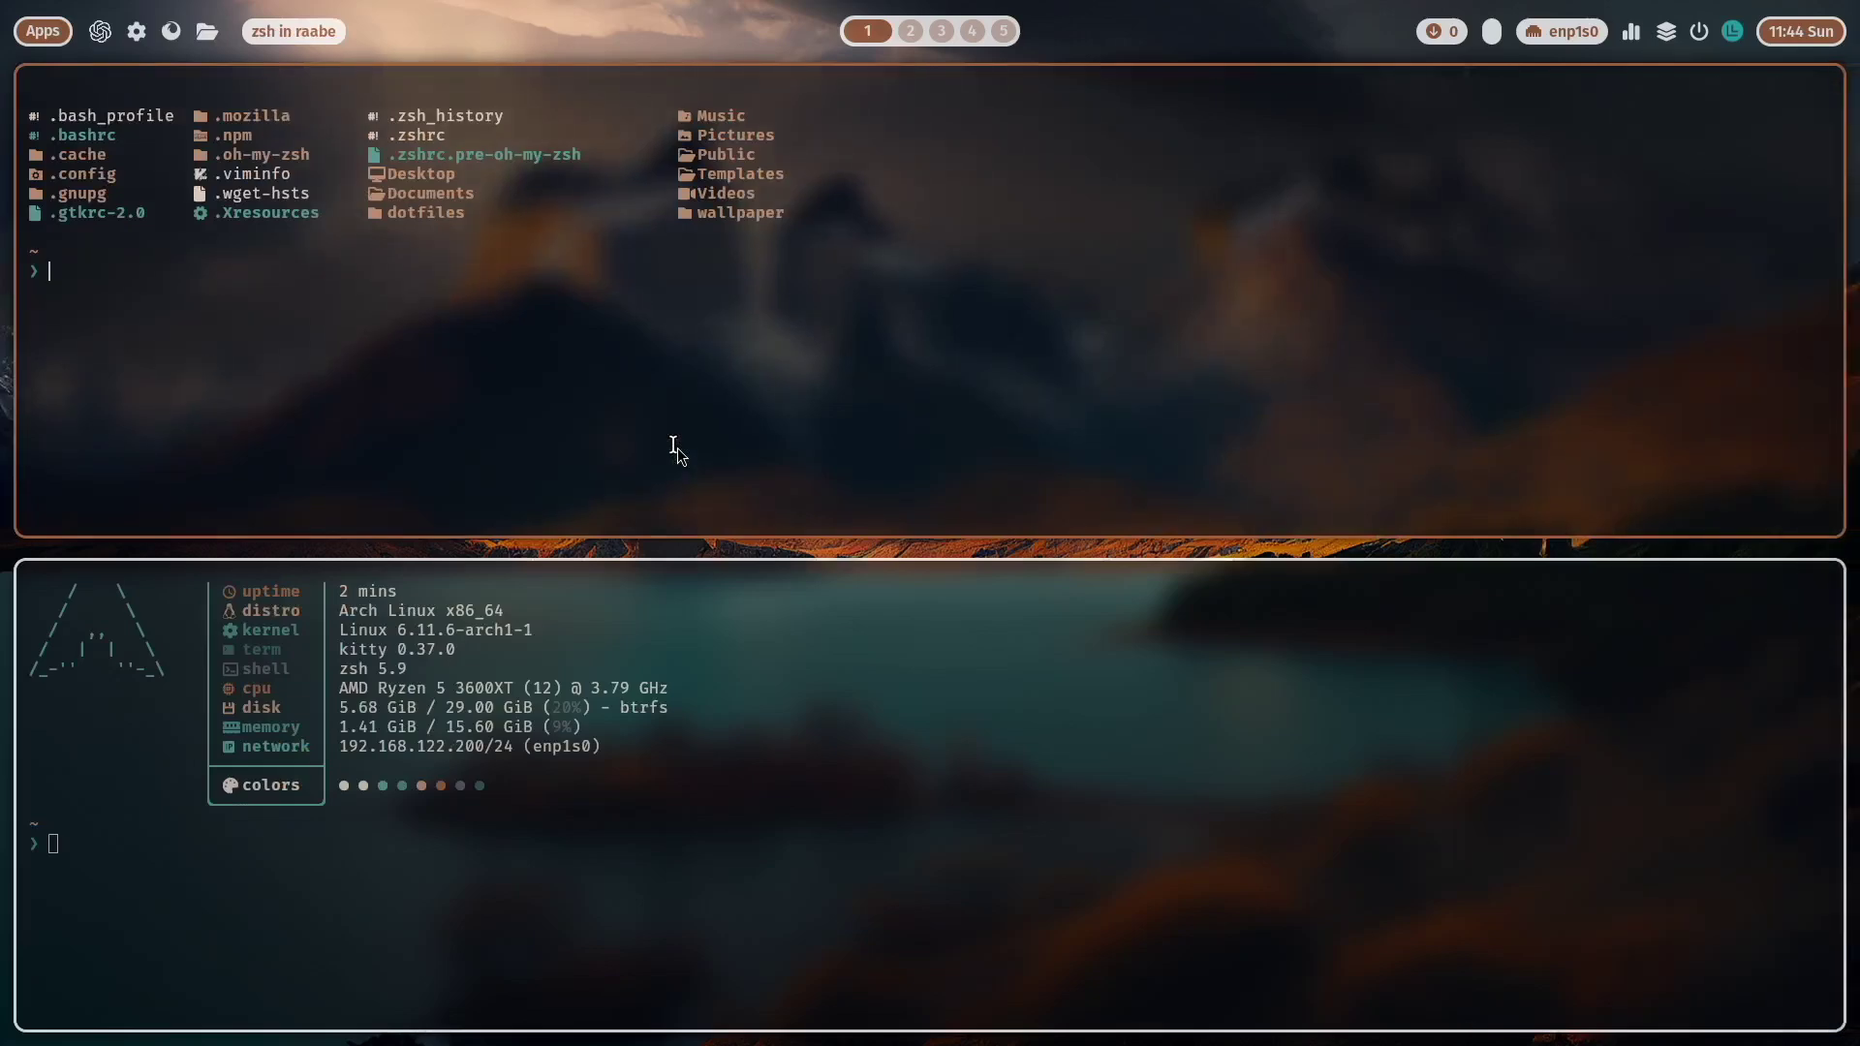
key(super+b)
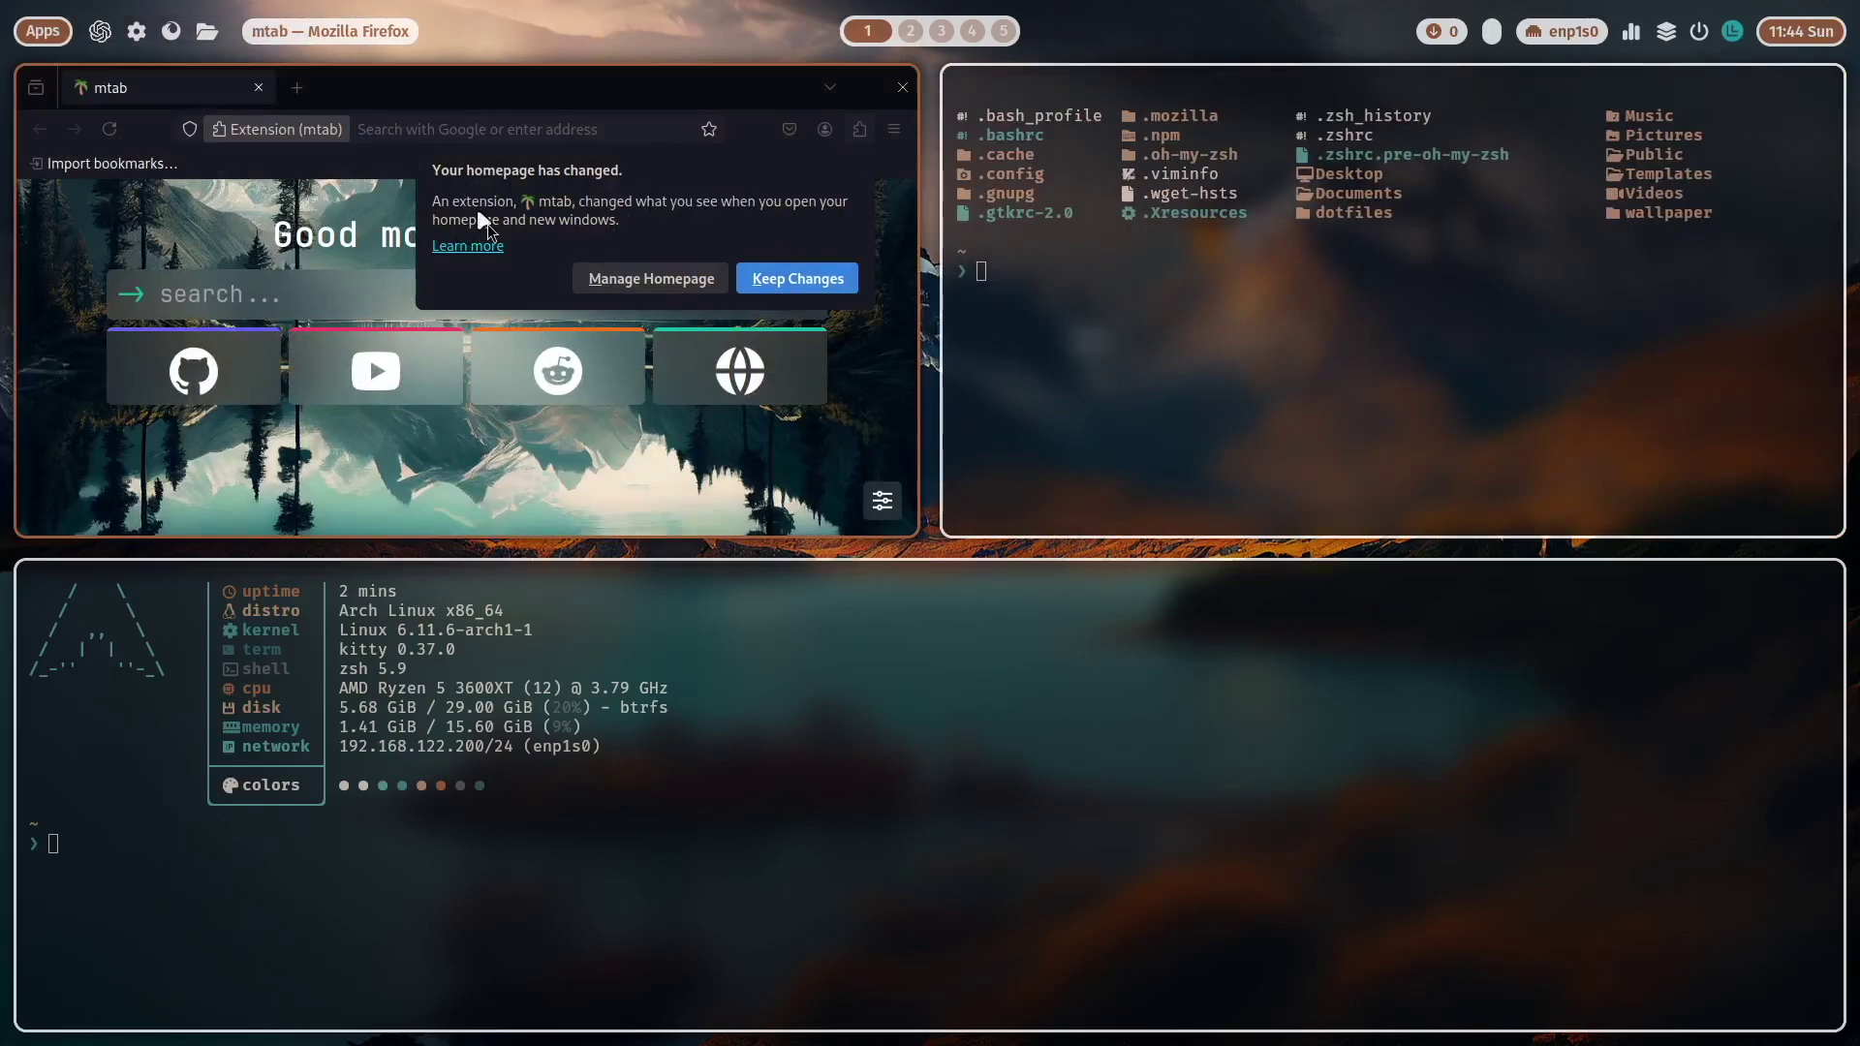
click(836, 280)
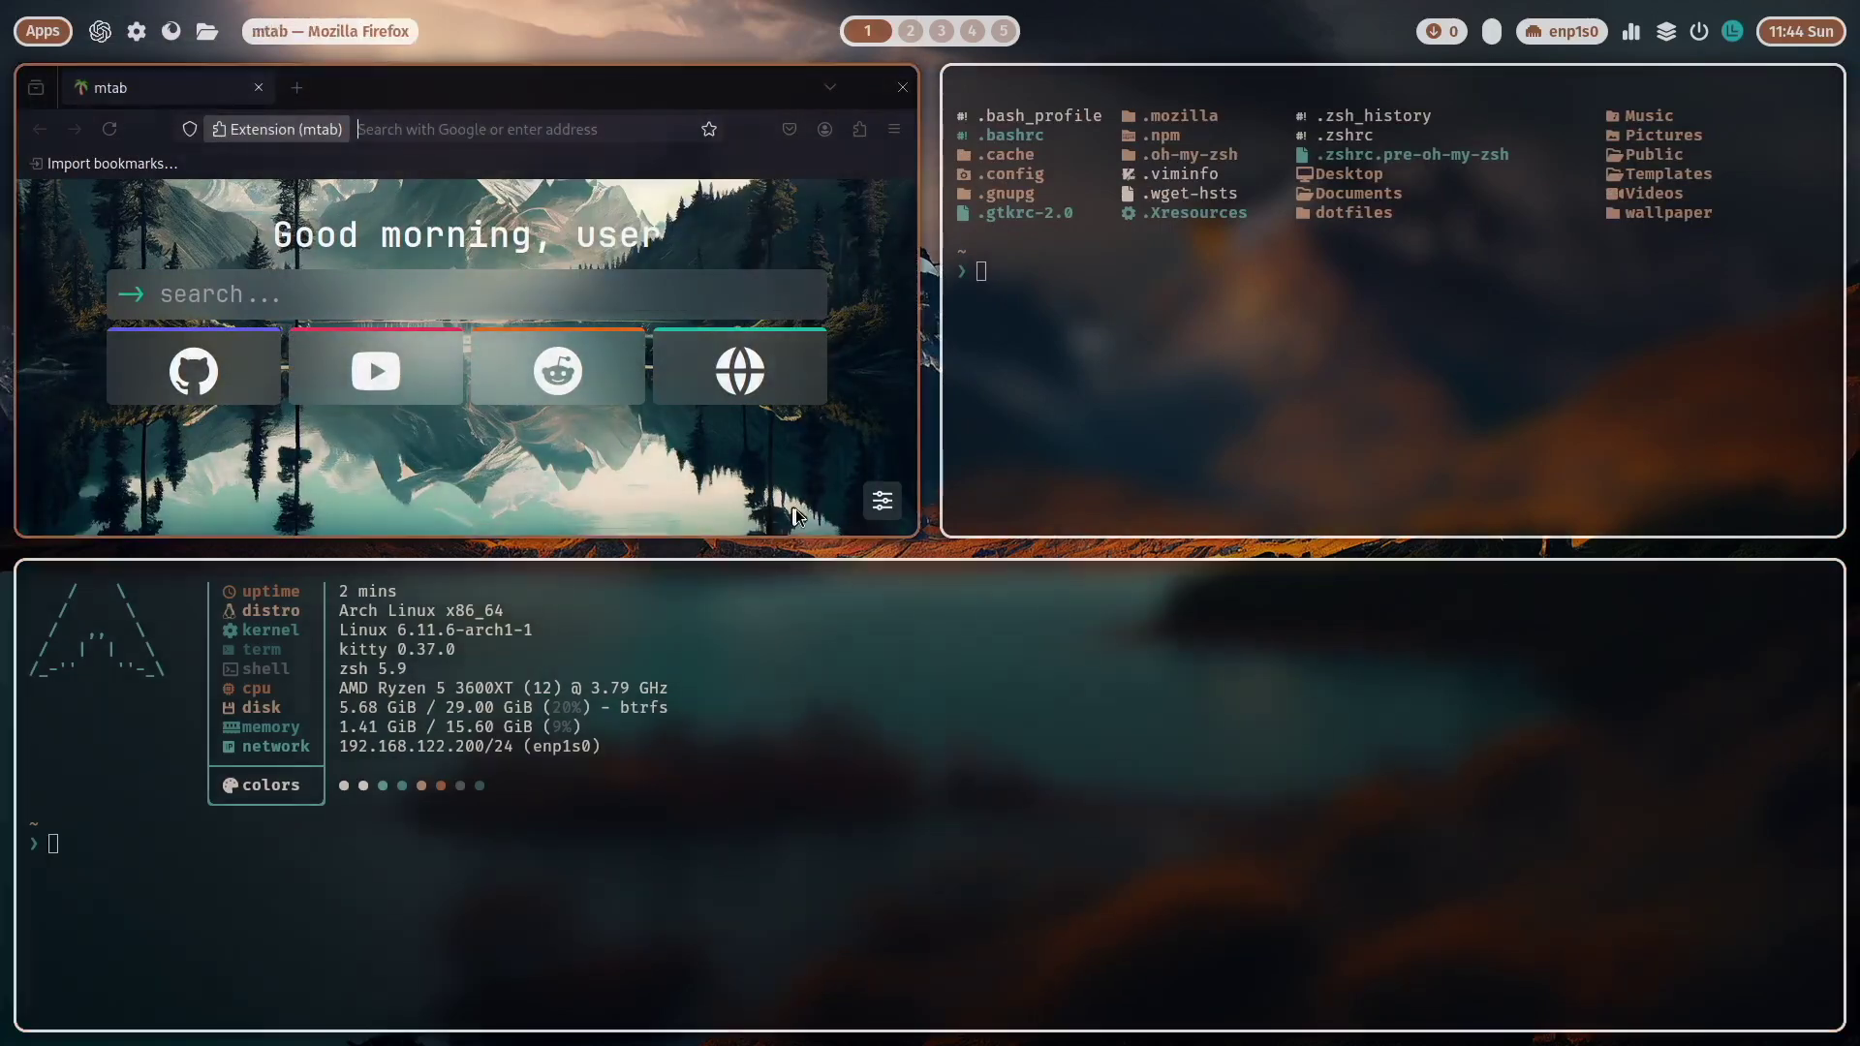
drag(795, 508, 1020, 815)
key(super+f)
Step: Open the mtab options and replace the user.name value with the user's first name
click(1806, 996)
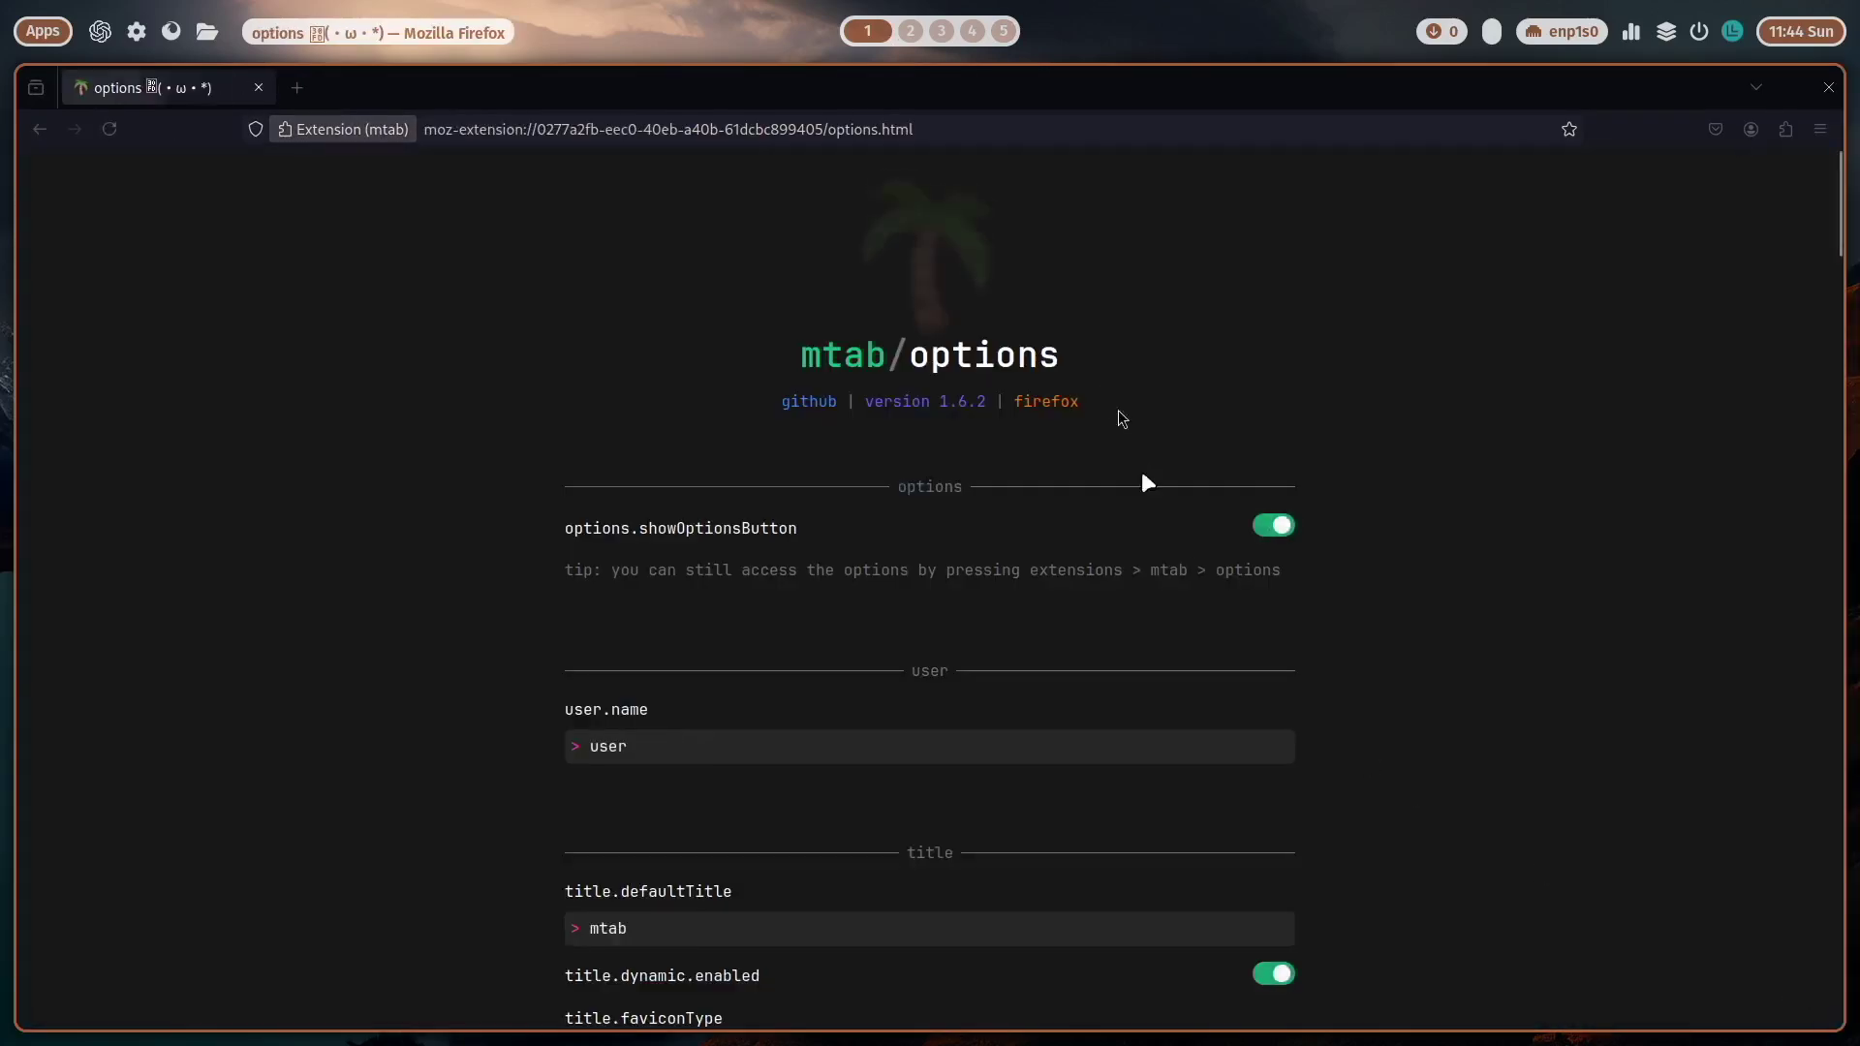
scroll(888, 546, down, 5)
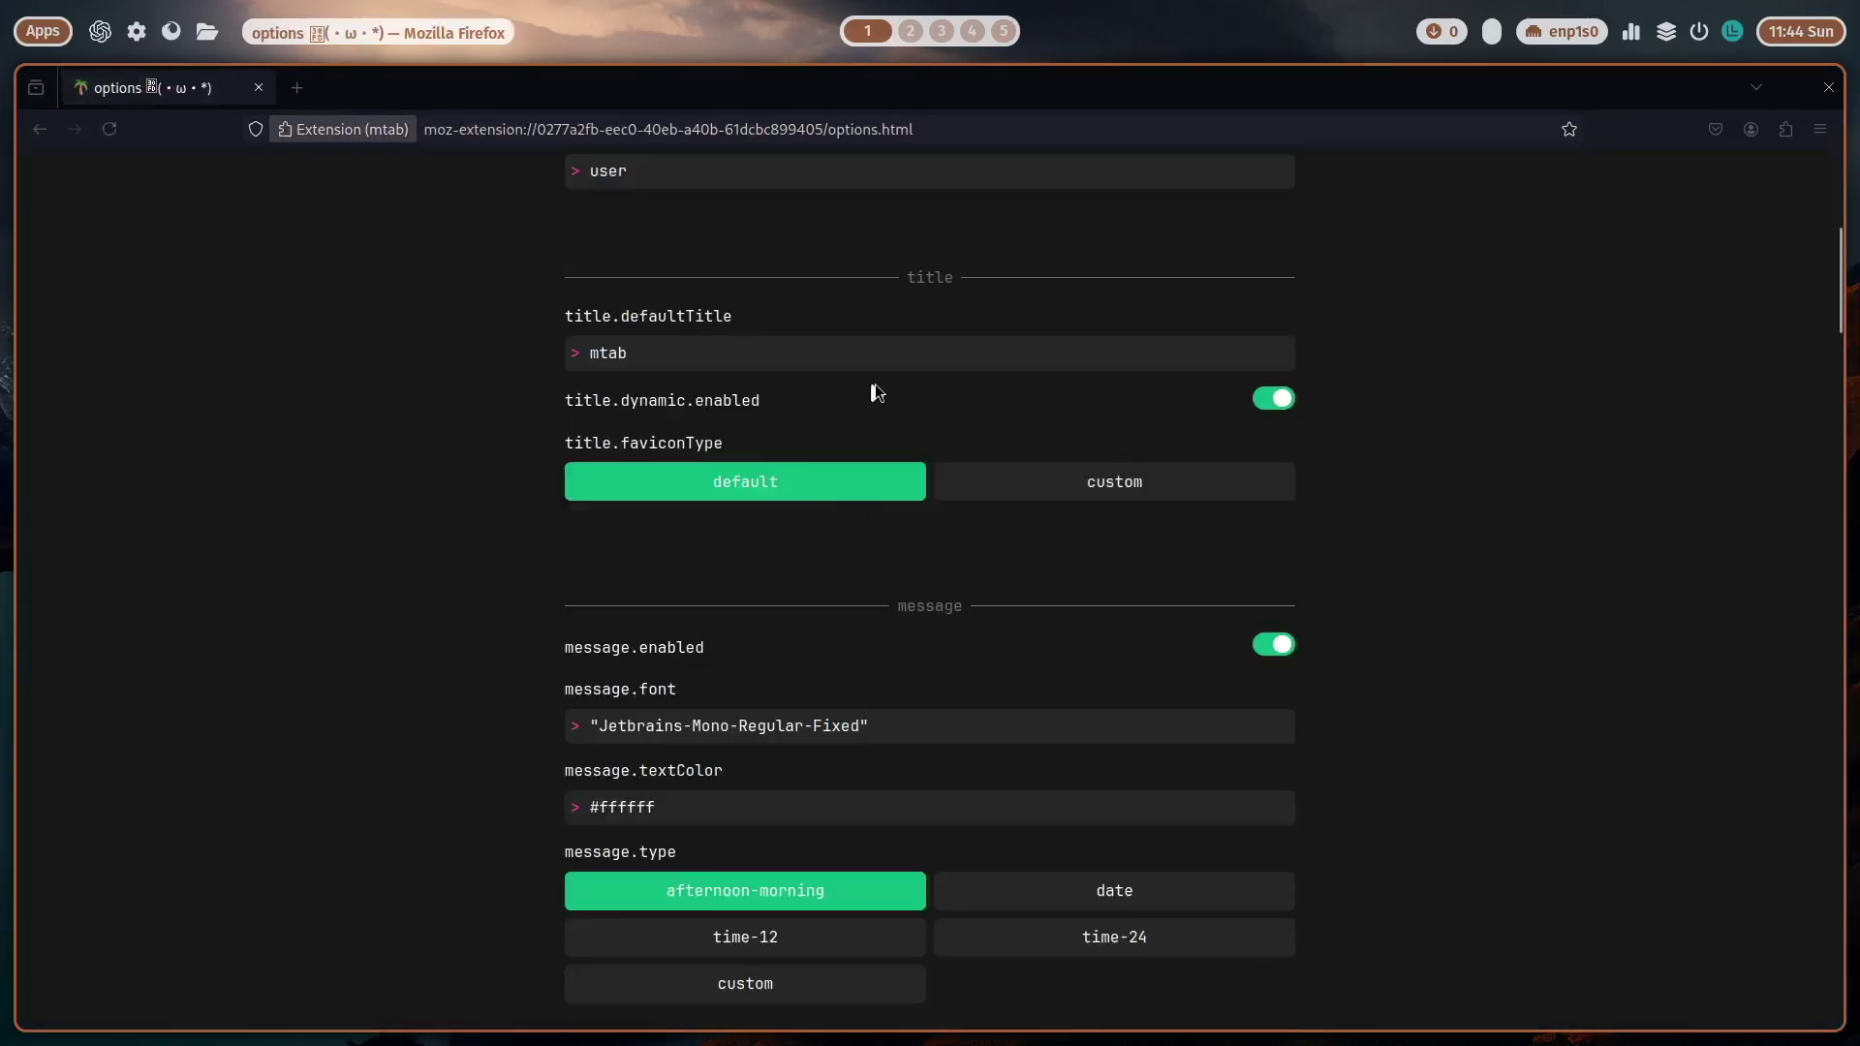
scroll(945, 415, up, 5)
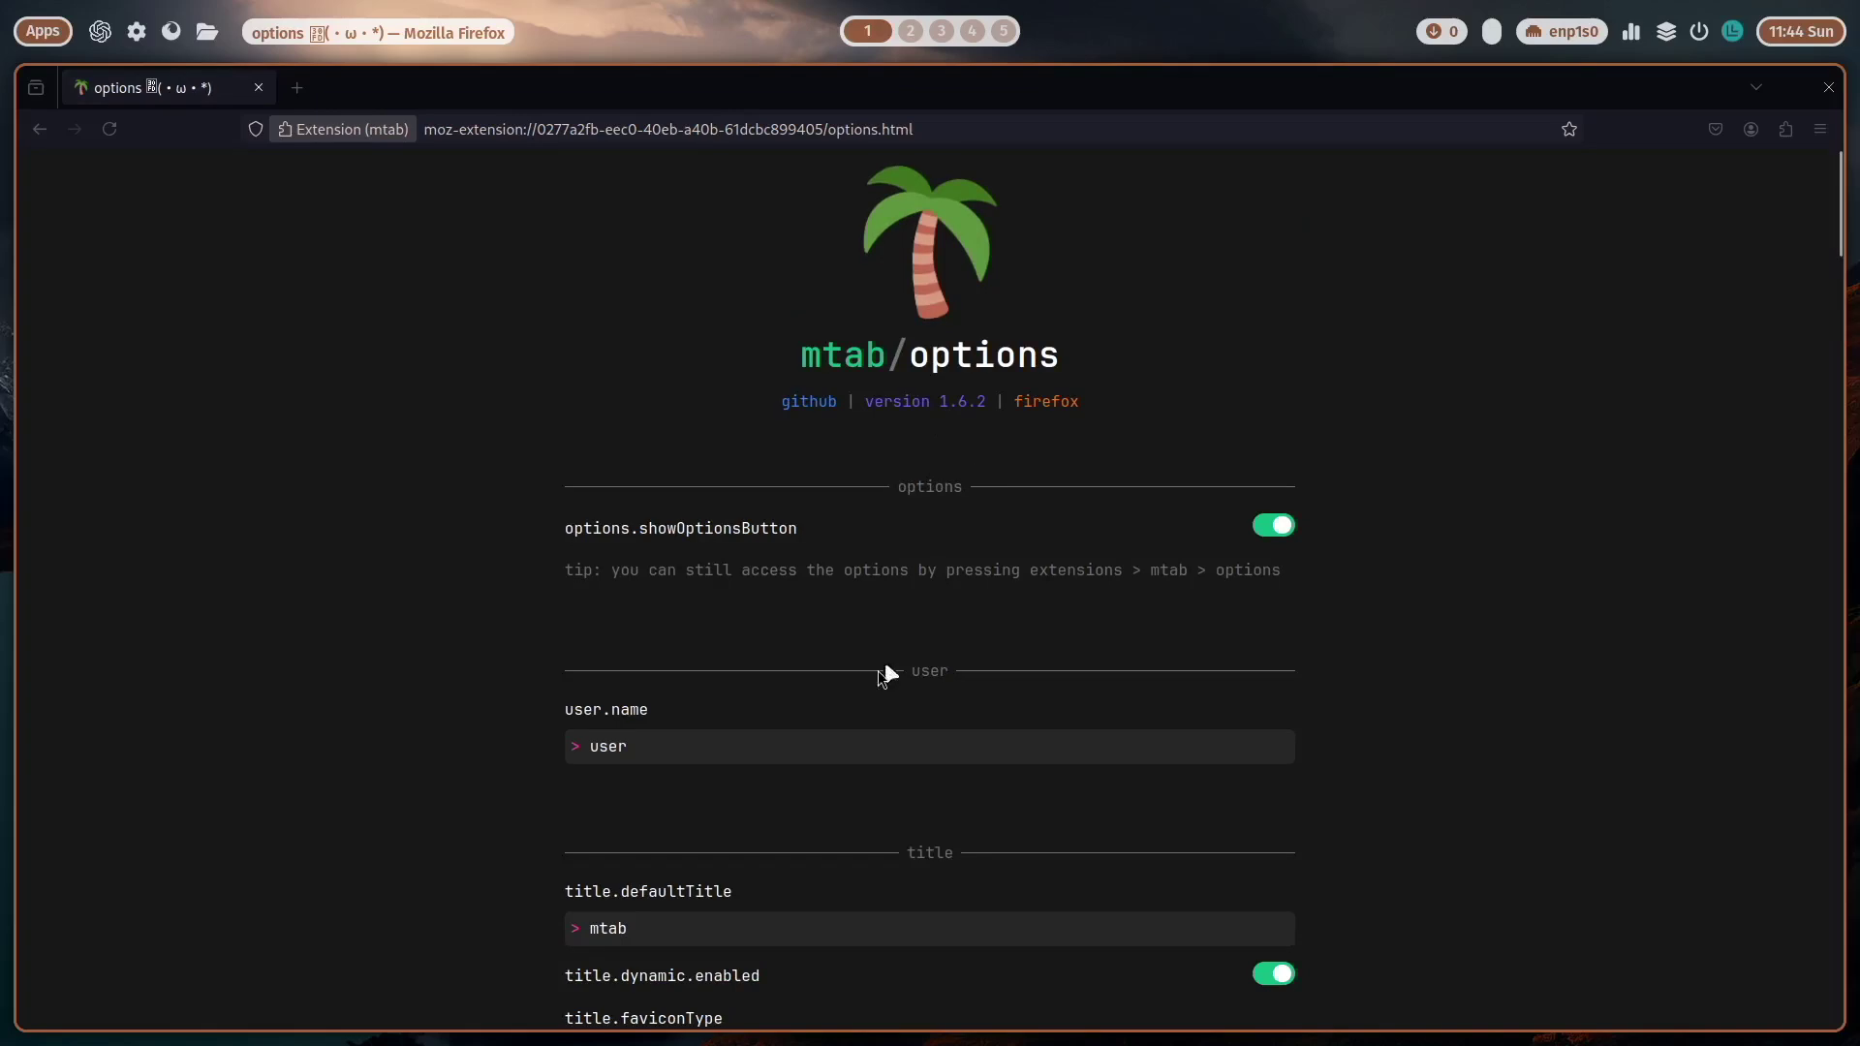
click(719, 758)
key(BackSpace)
key(BackSpace)
key(BackSpace)
key(BackSpace)
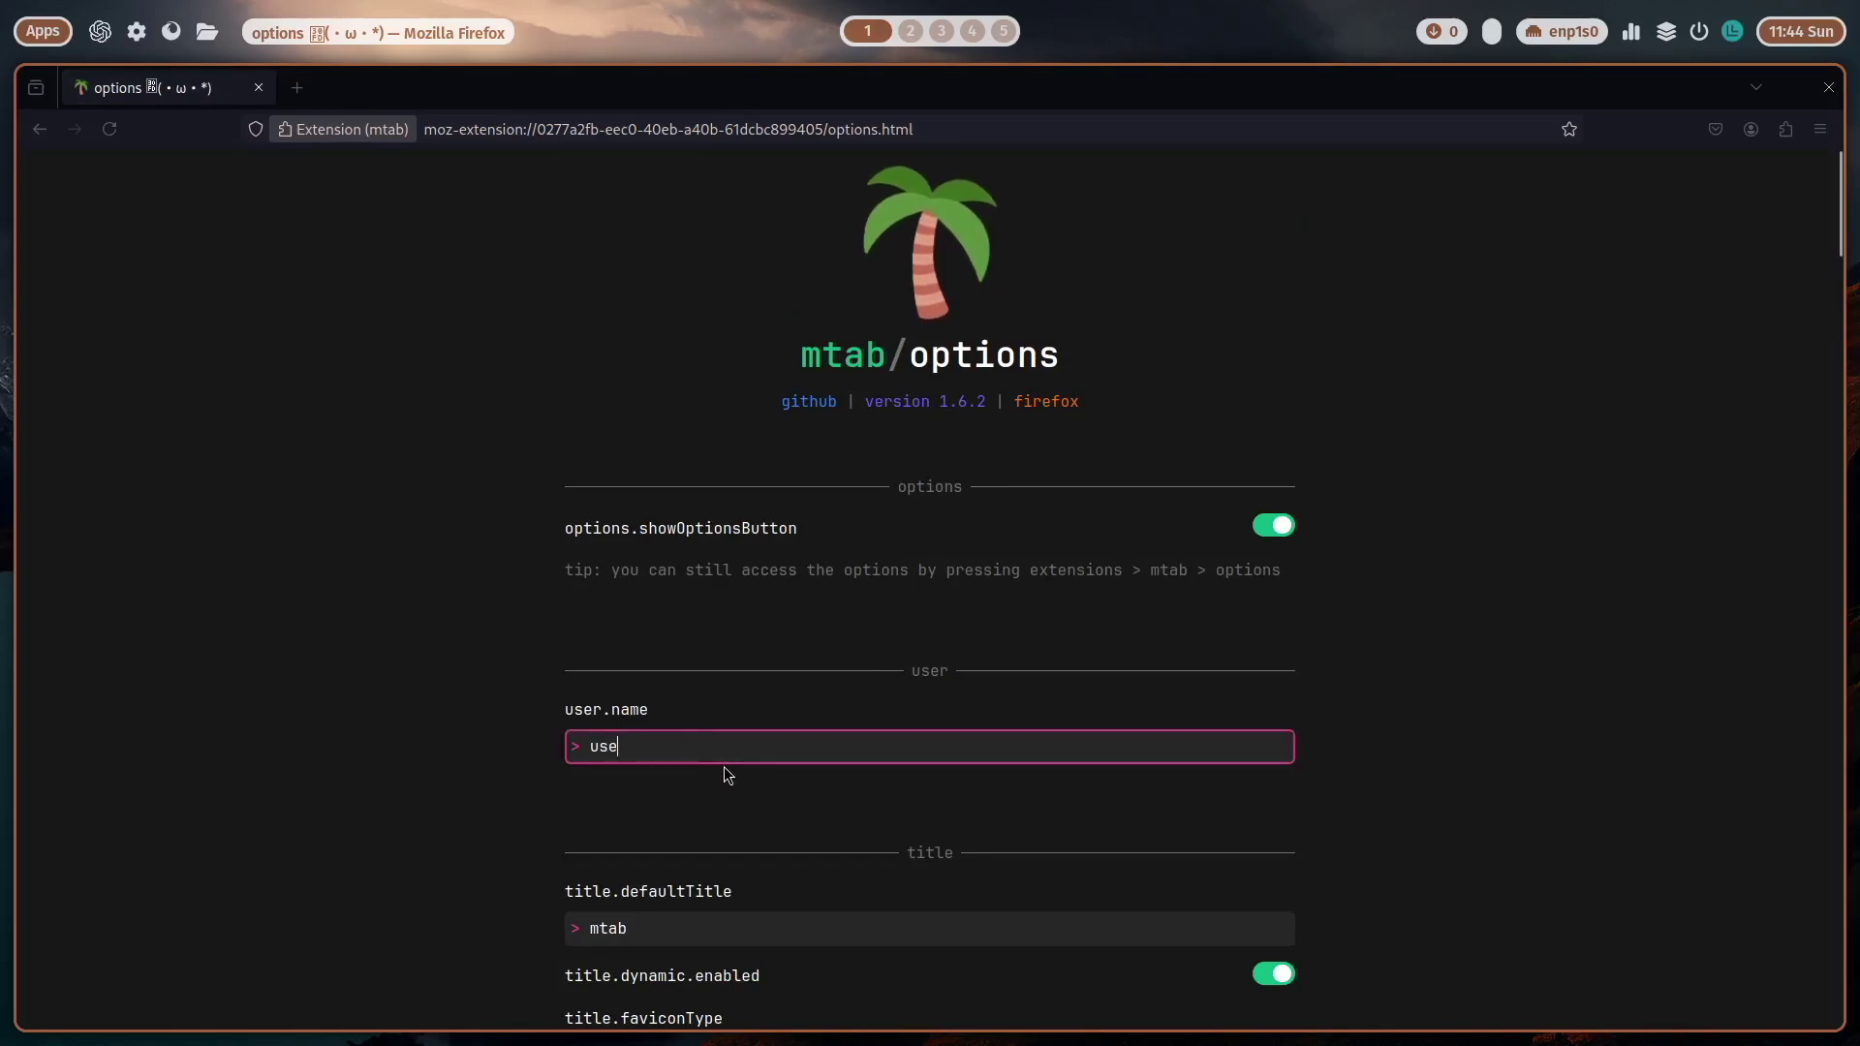
text(Stephan)
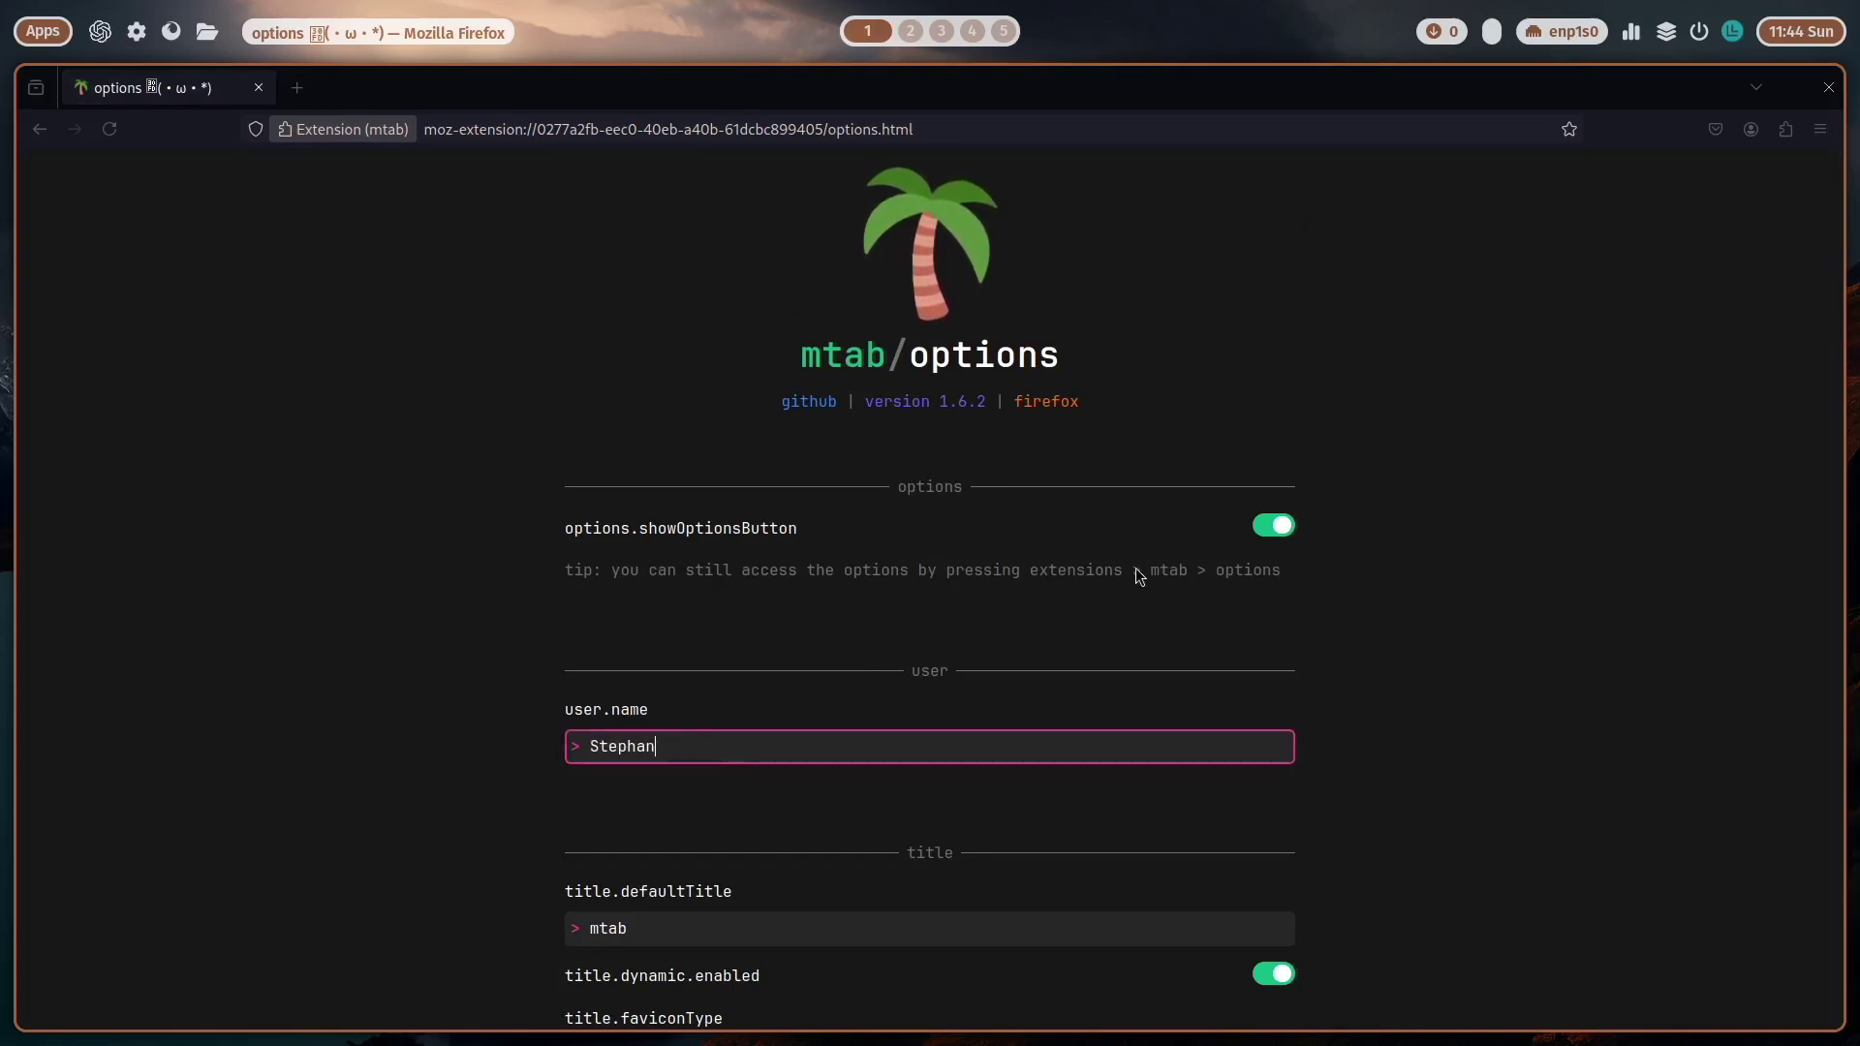
Step: Save the changed mtab options, acknowledge the message and open a new tab
click(1490, 478)
scroll(1492, 485, down, 10)
scroll(1494, 504, up, 4)
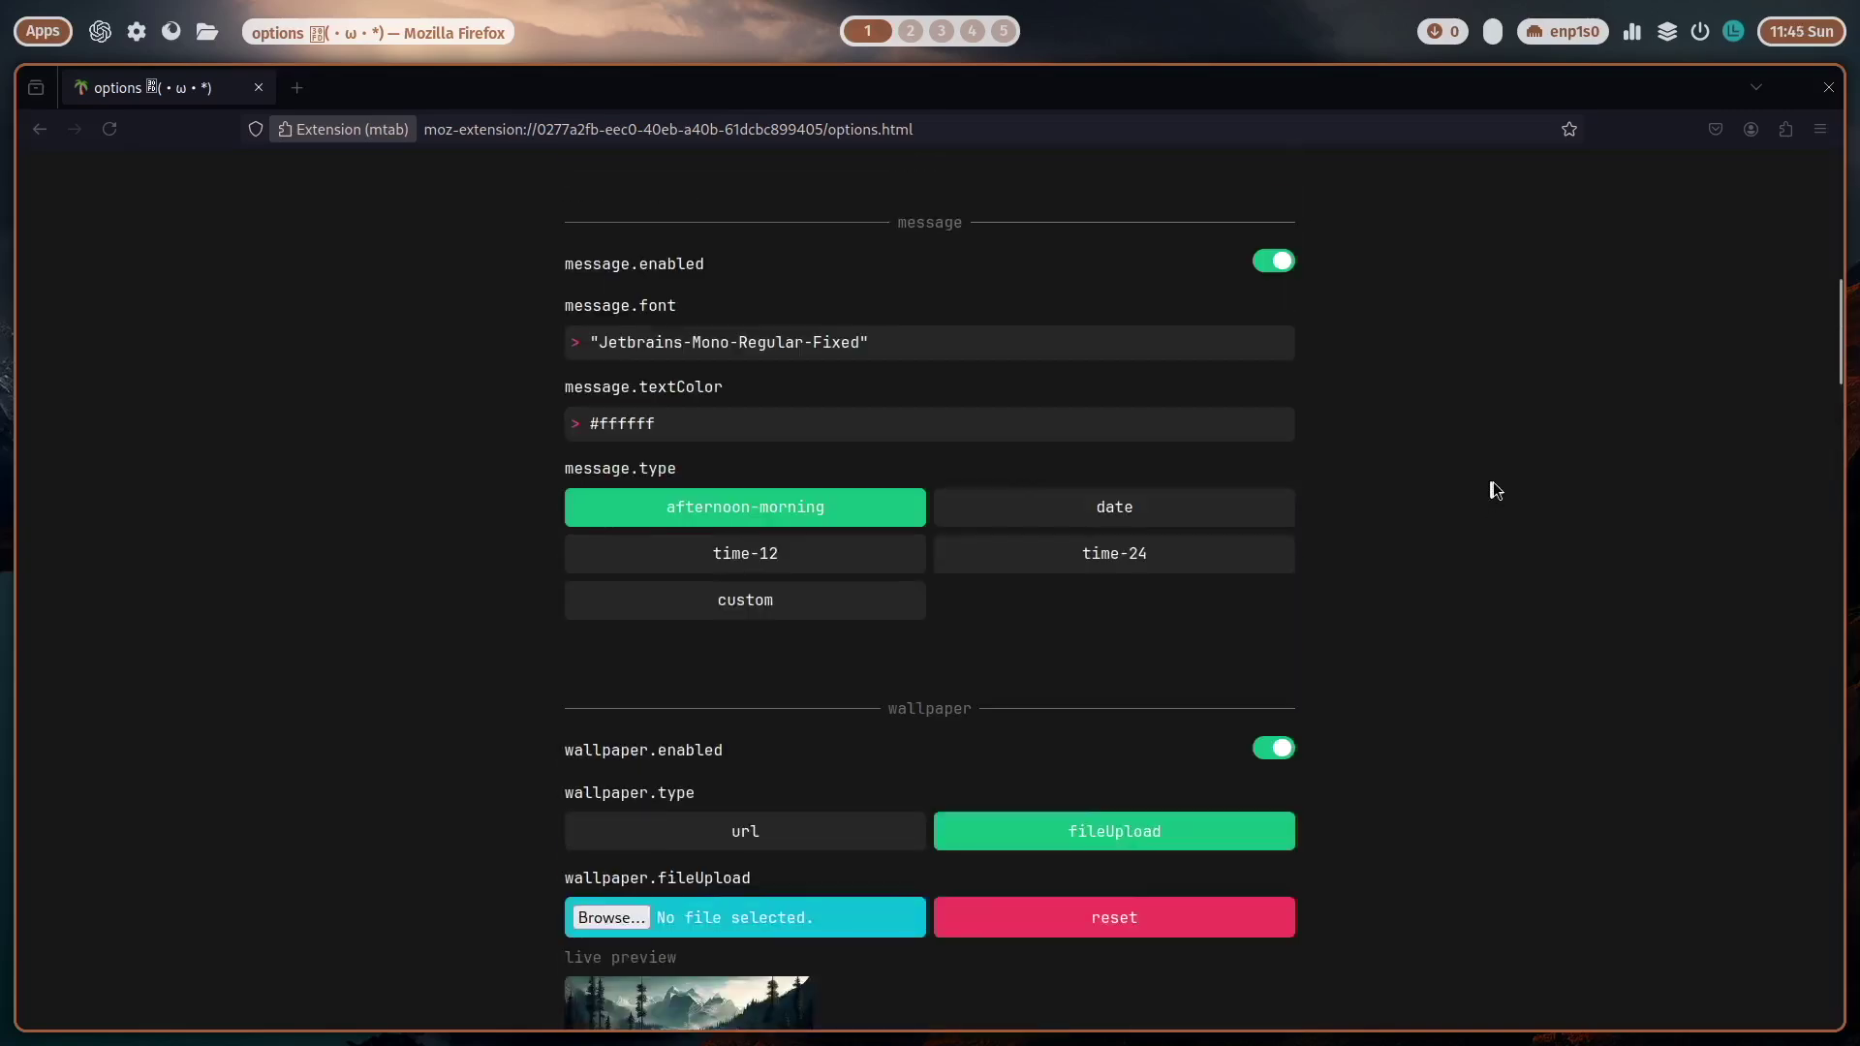
key(ctrl+s)
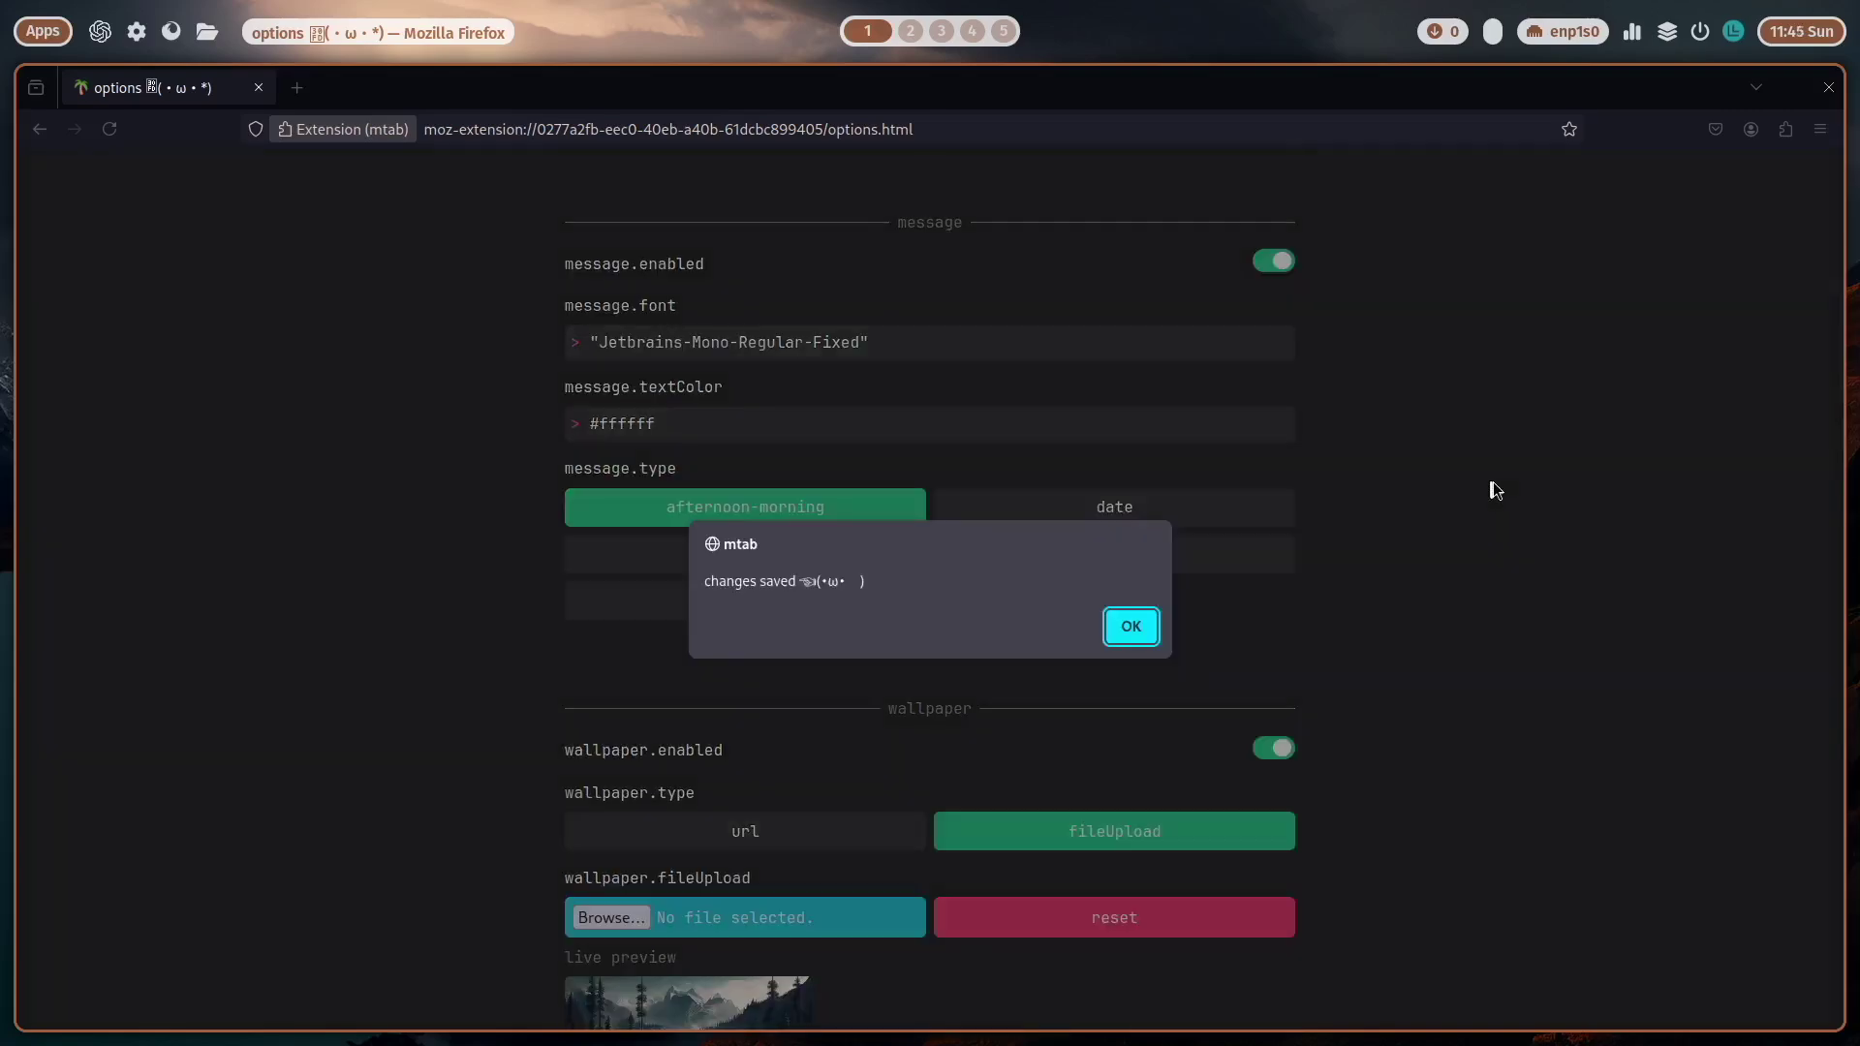
click(1130, 626)
click(297, 88)
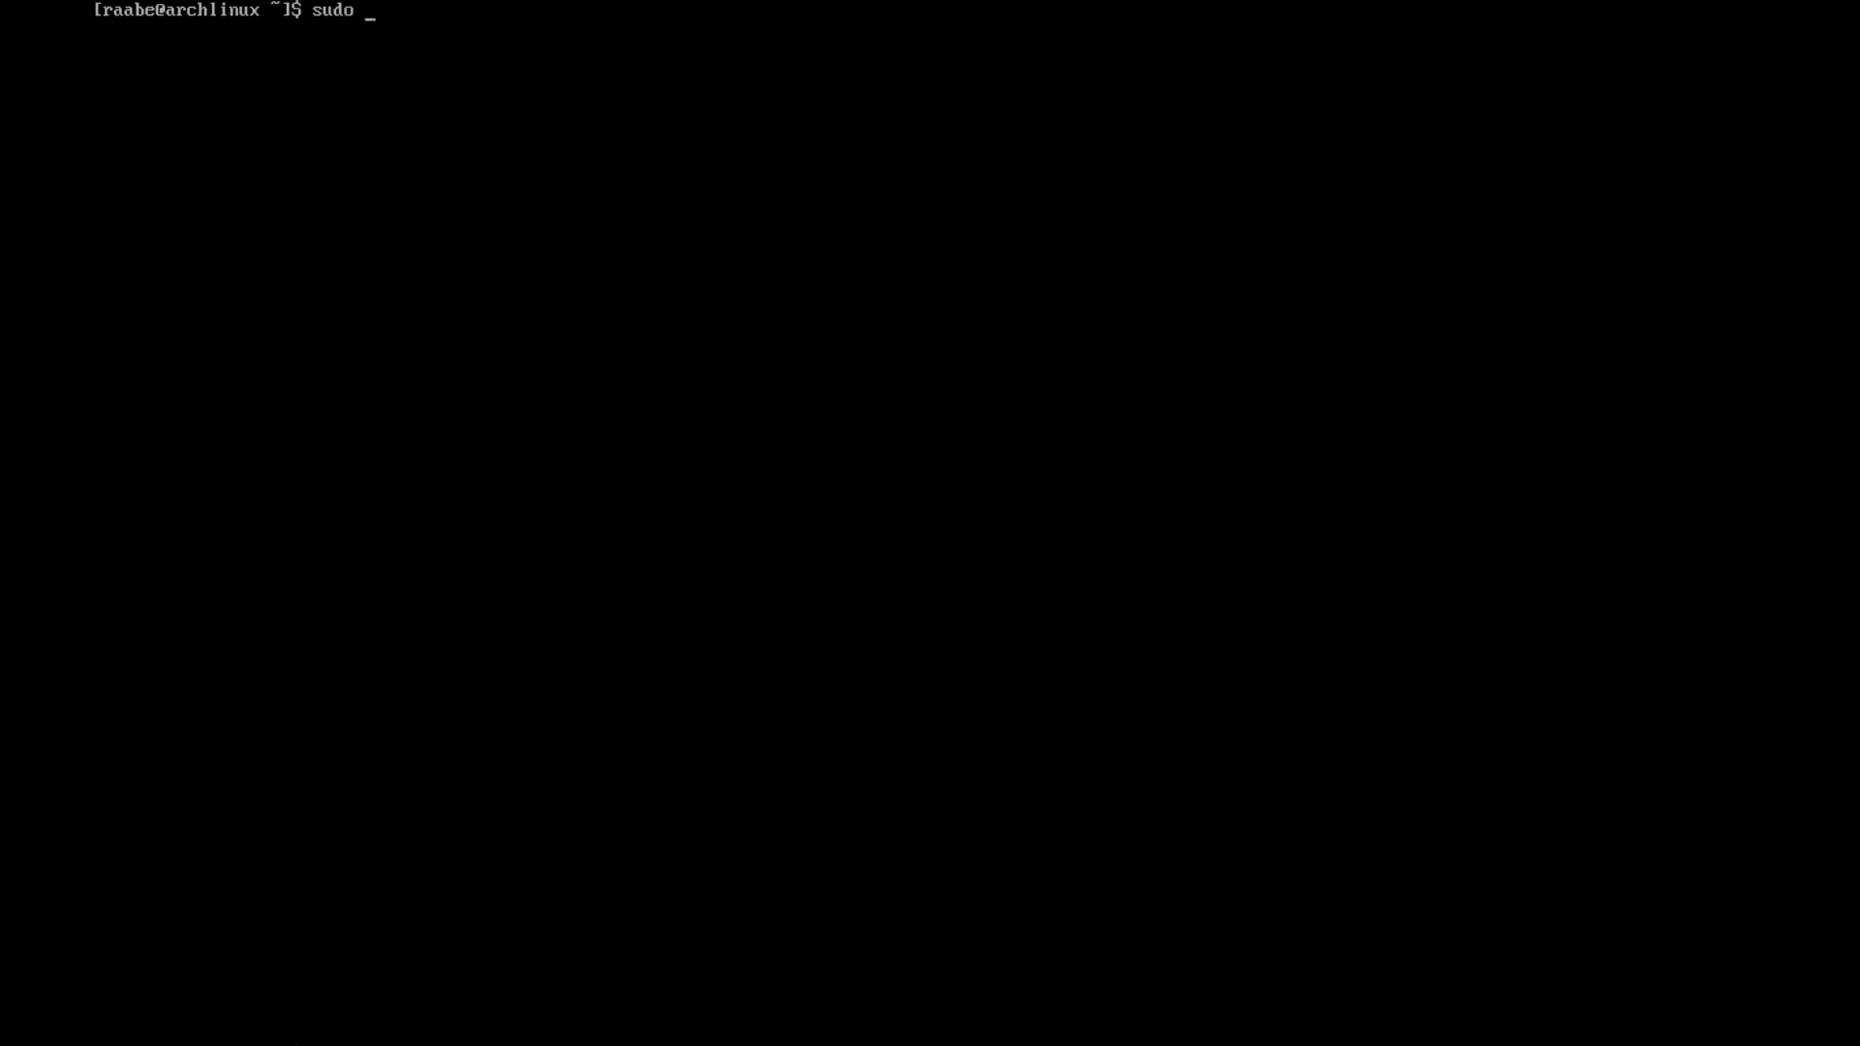
Step: Install git on the Arch Linux console with sudo pacman -S git, and clear the screen
text(cman -S git)
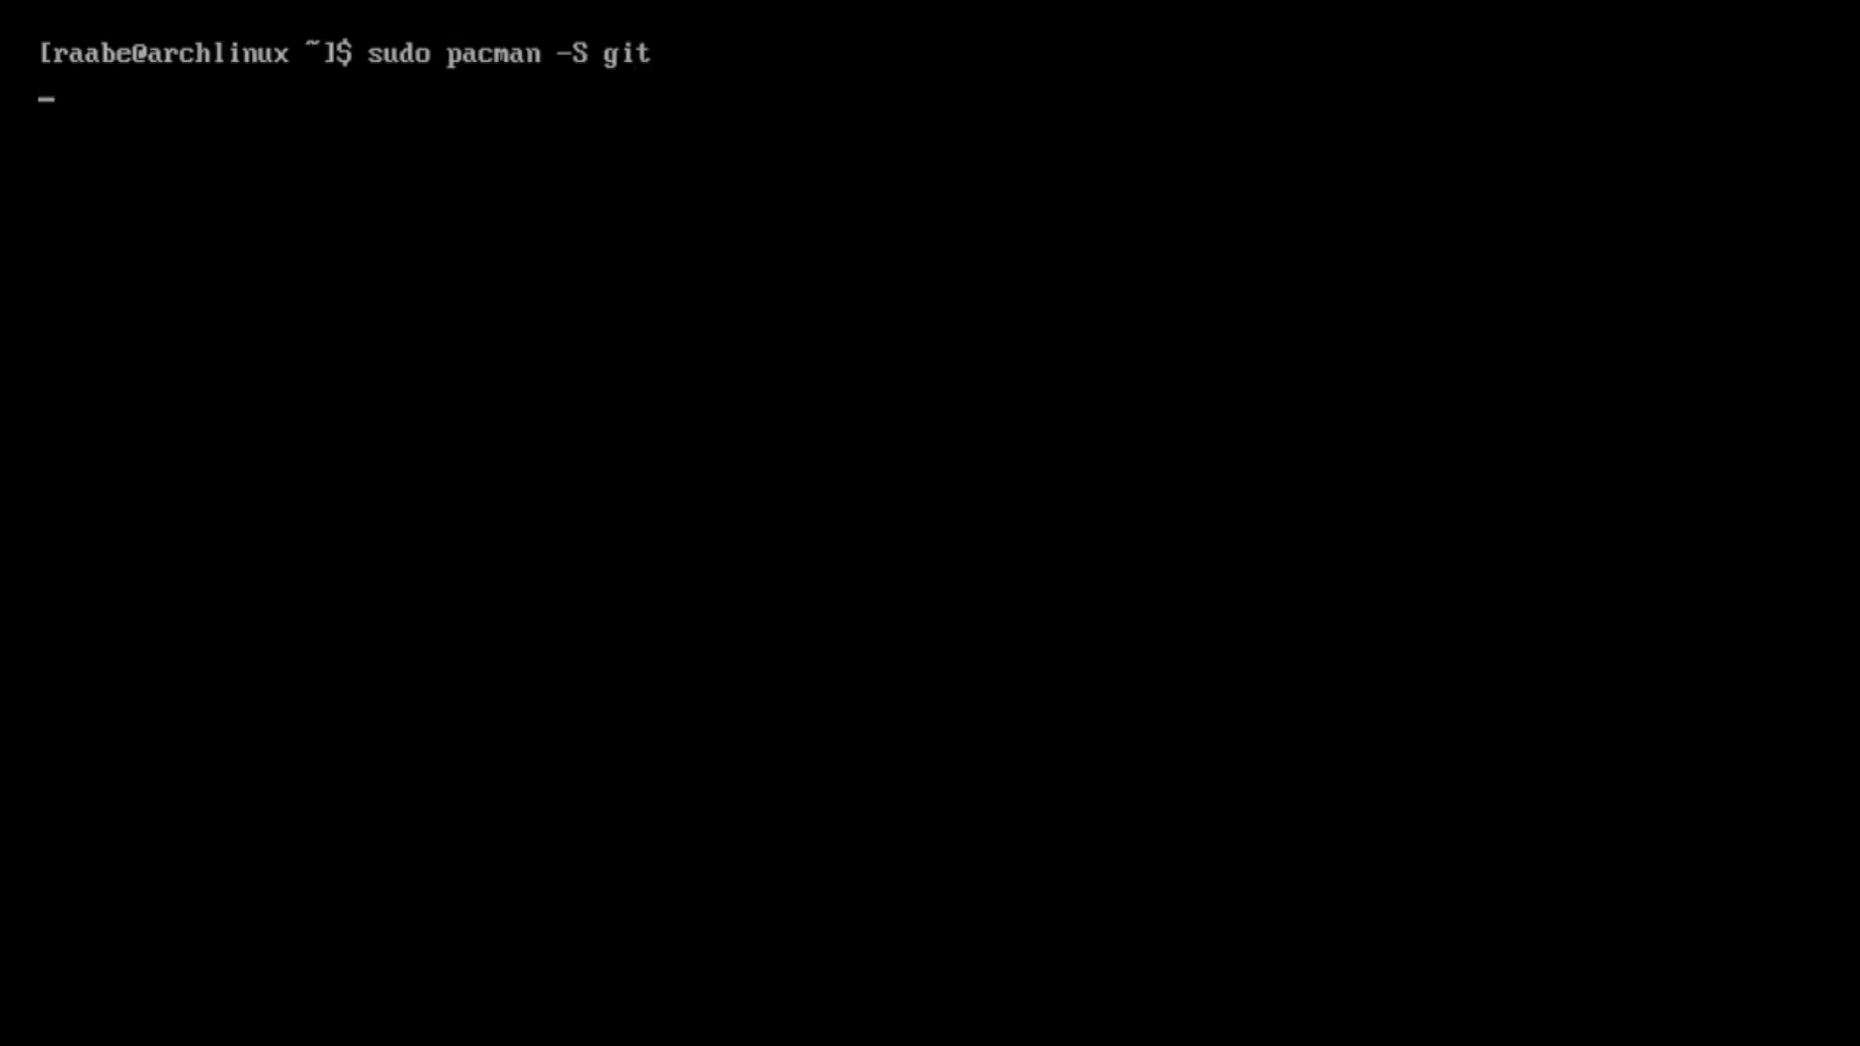
key(Return)
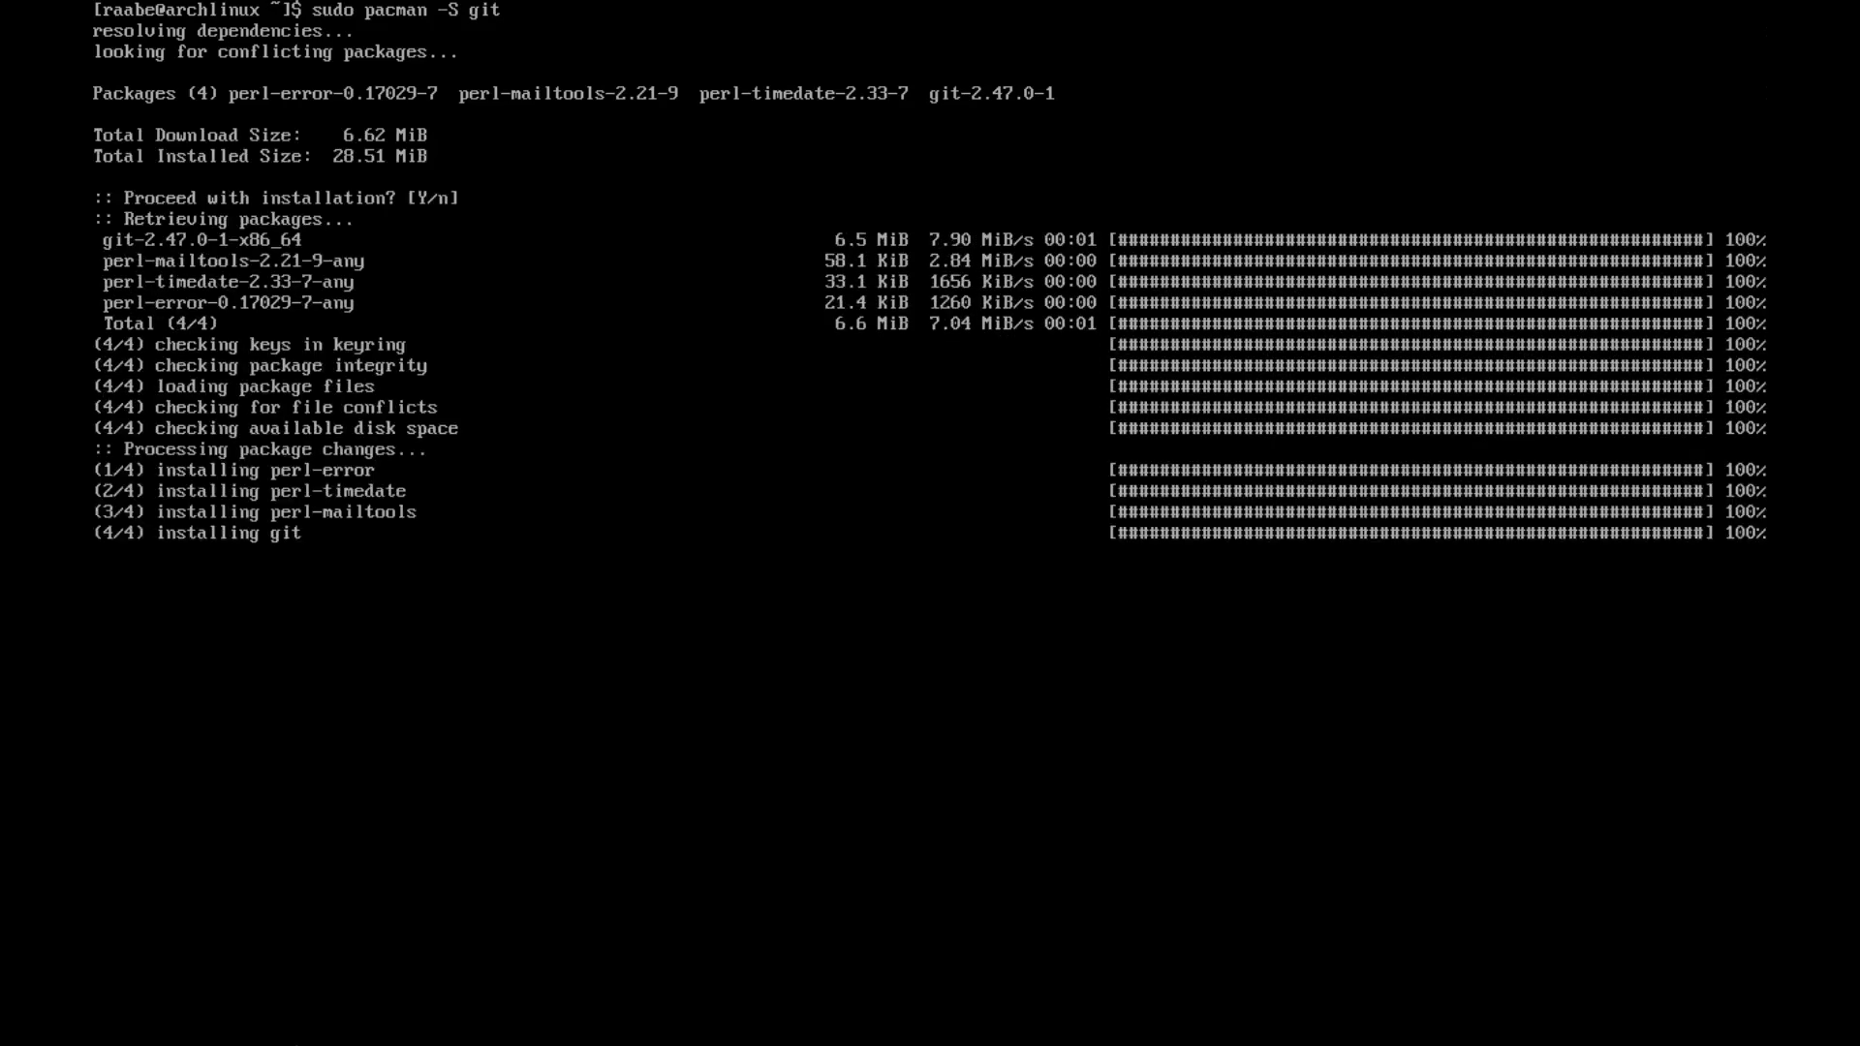
text(clea)
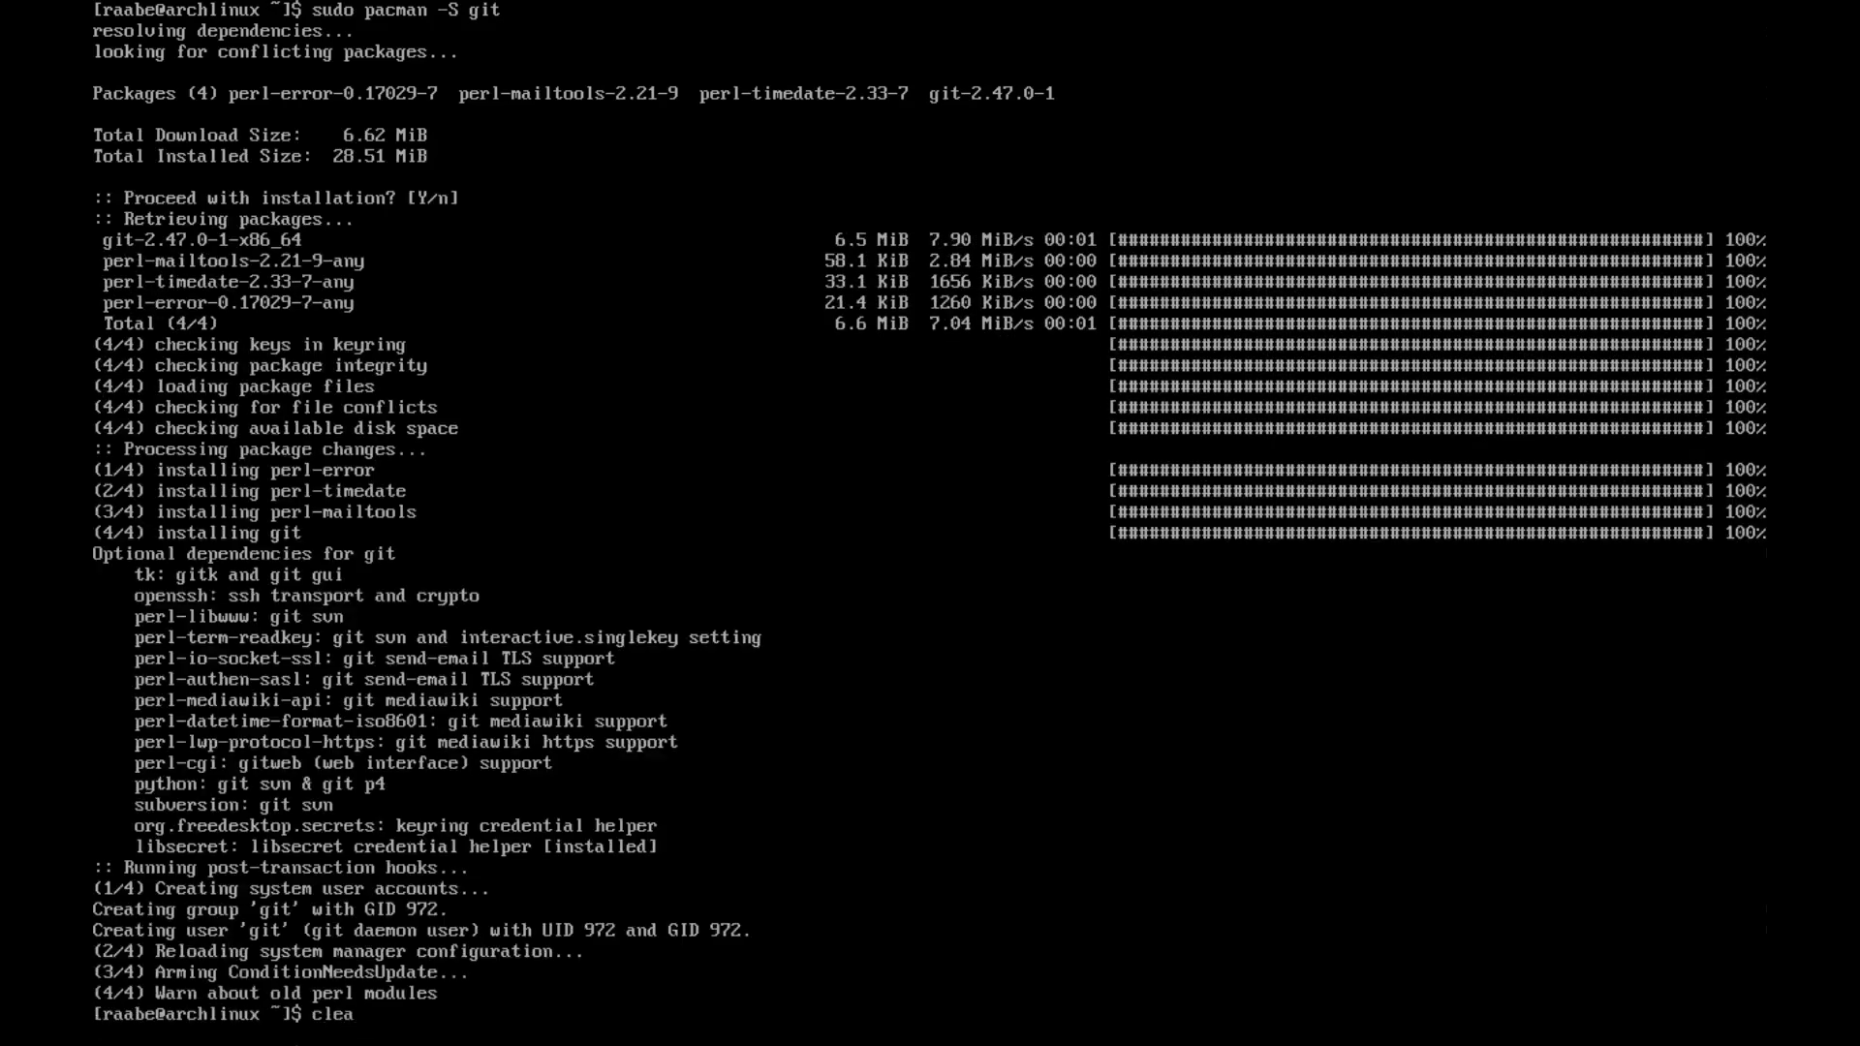
text(r)
key(Return)
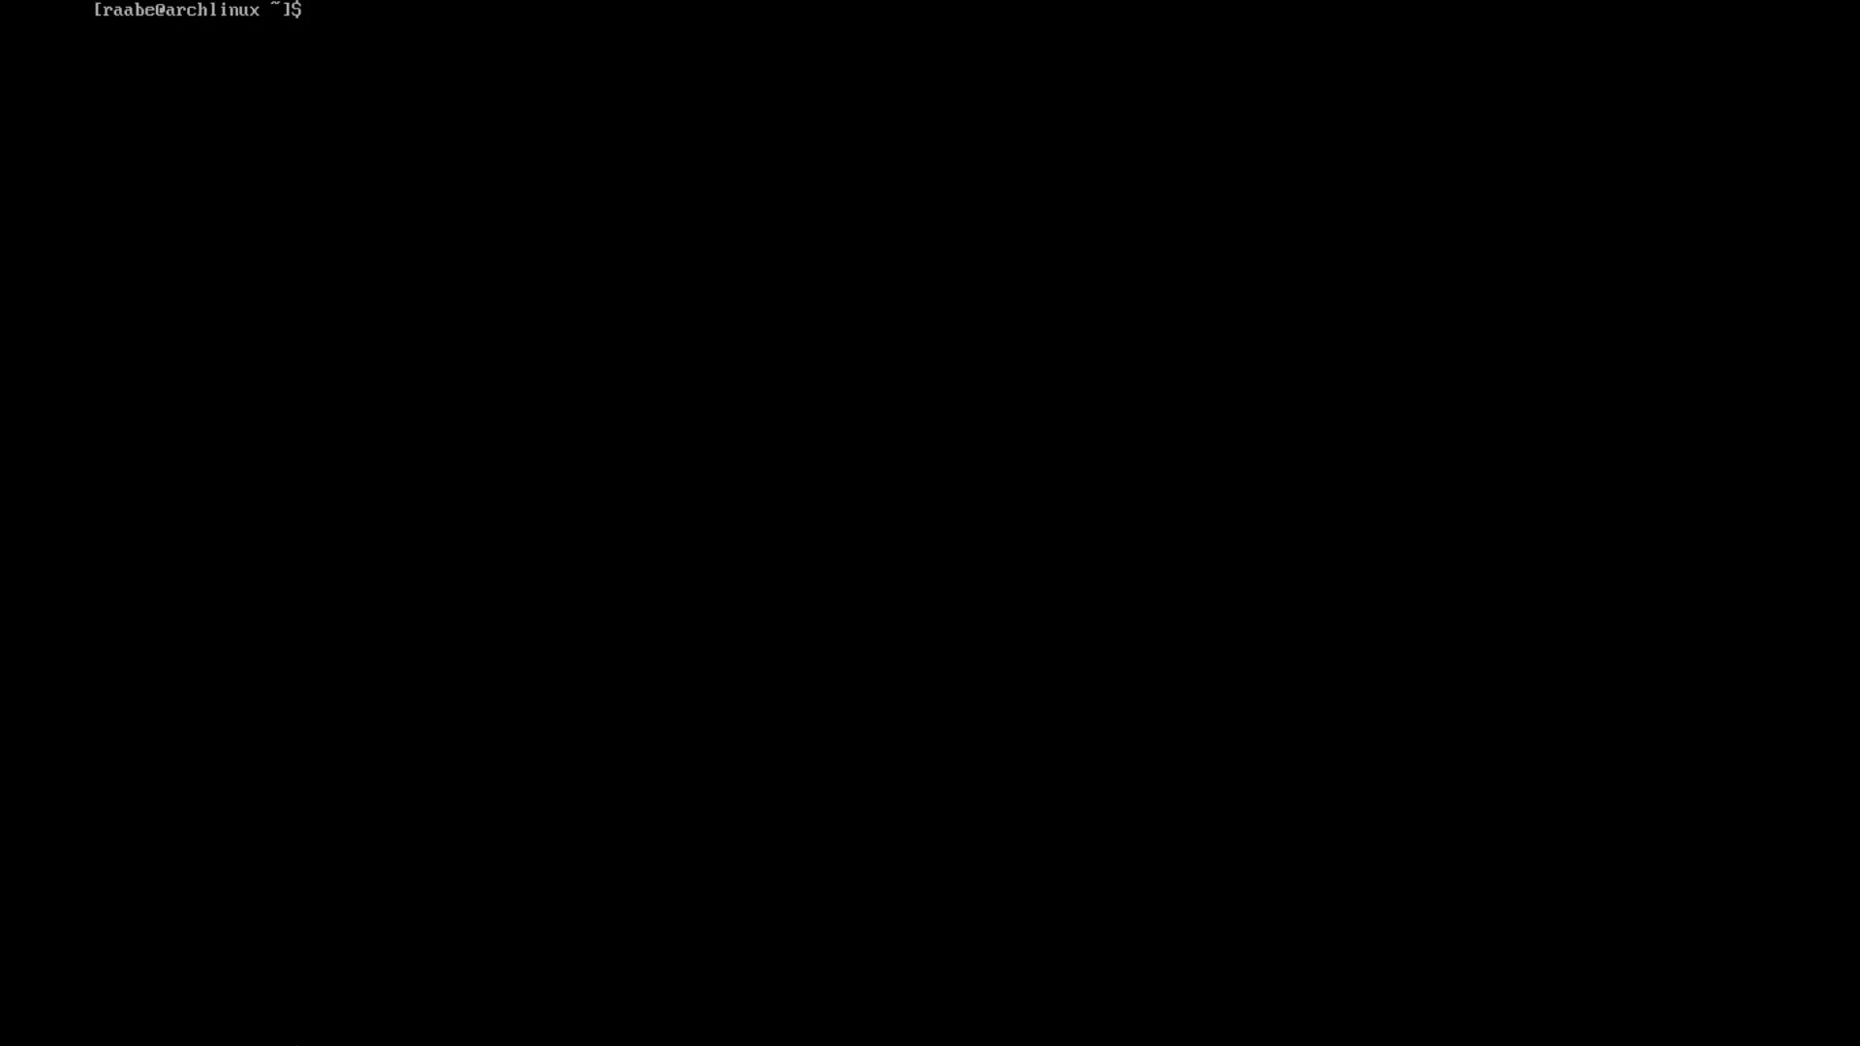
text(git)
text( cl)
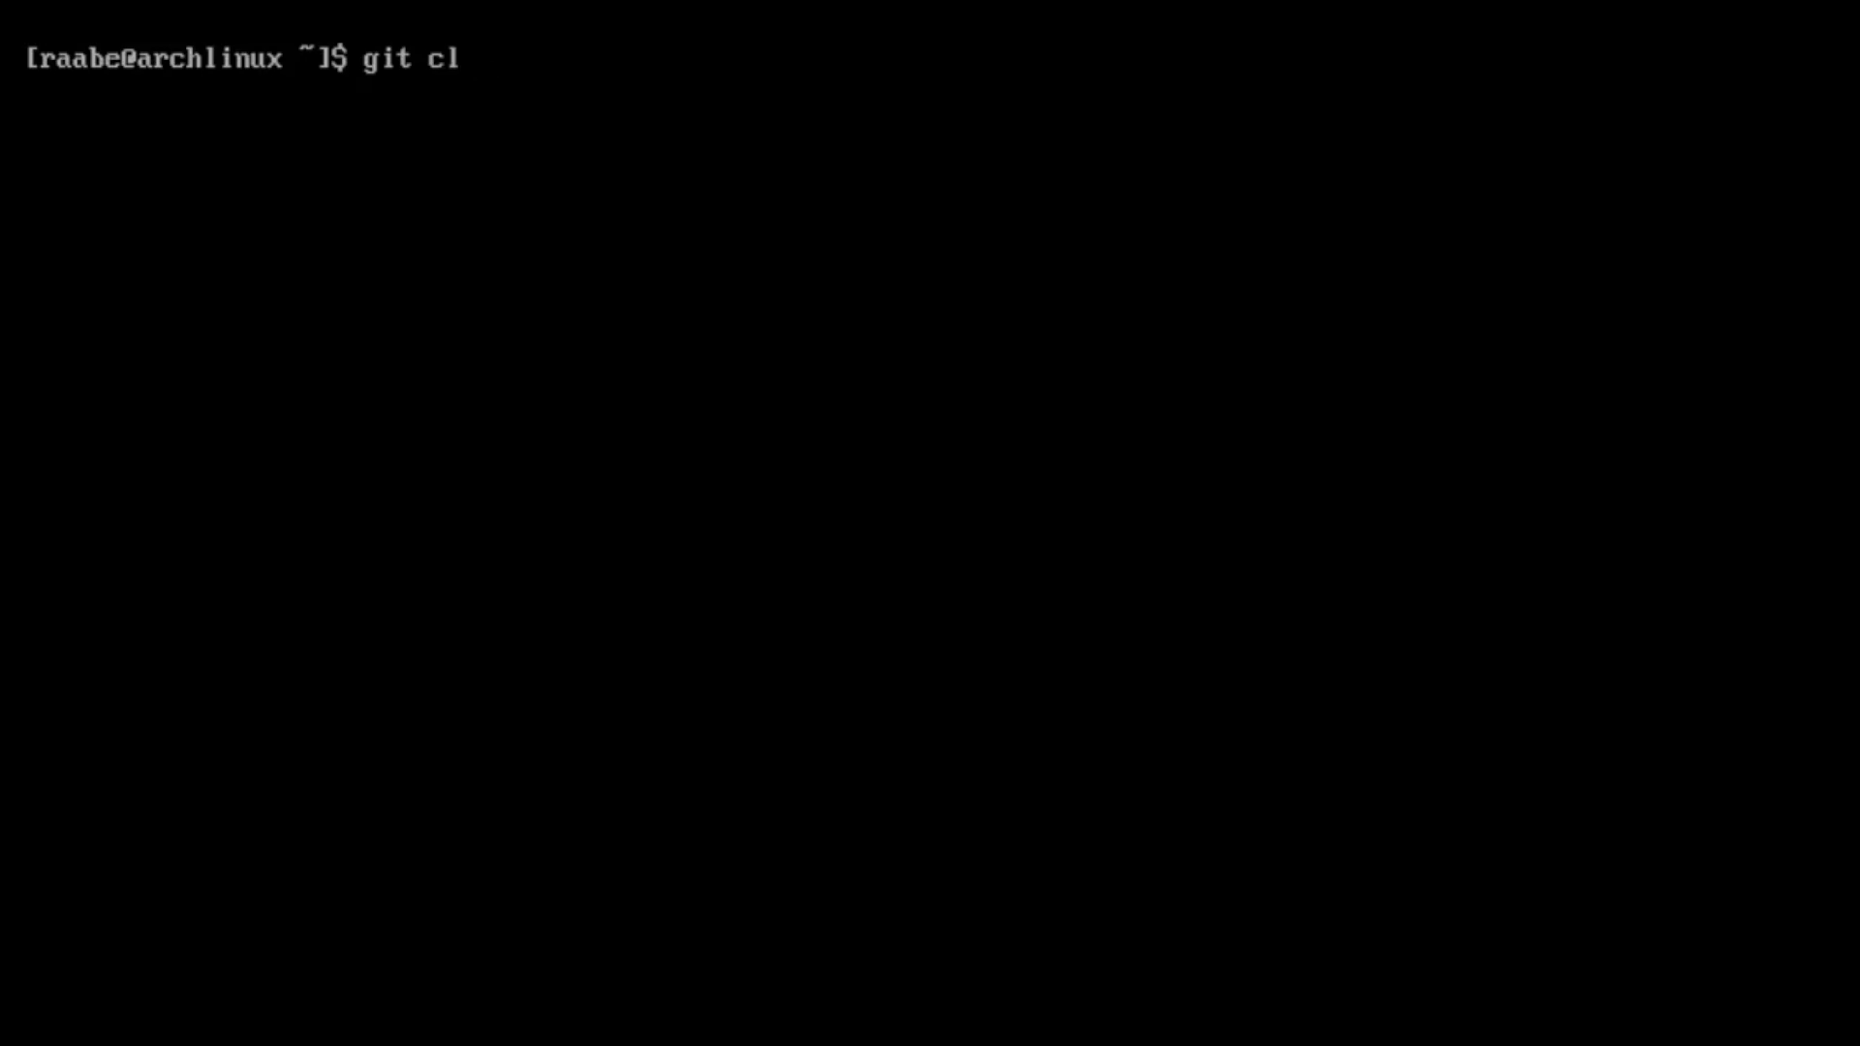
text(one http)
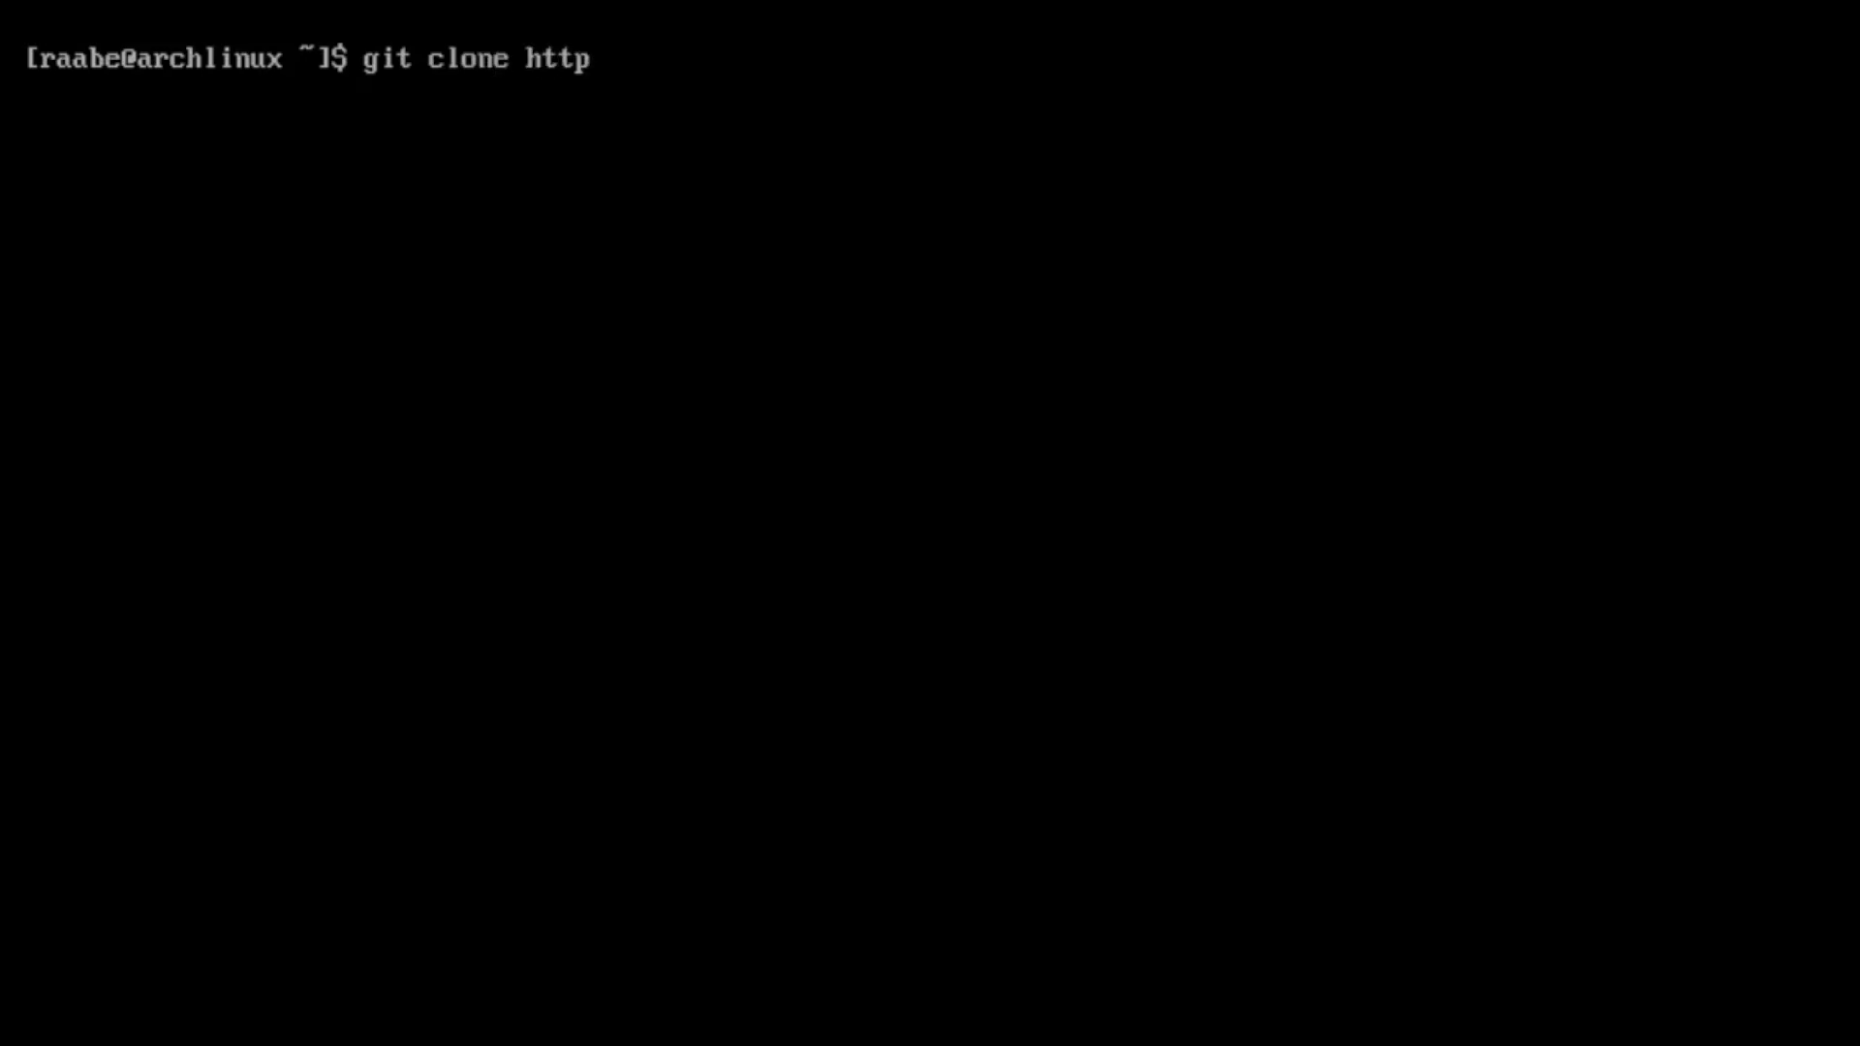
text(s://aur.arc)
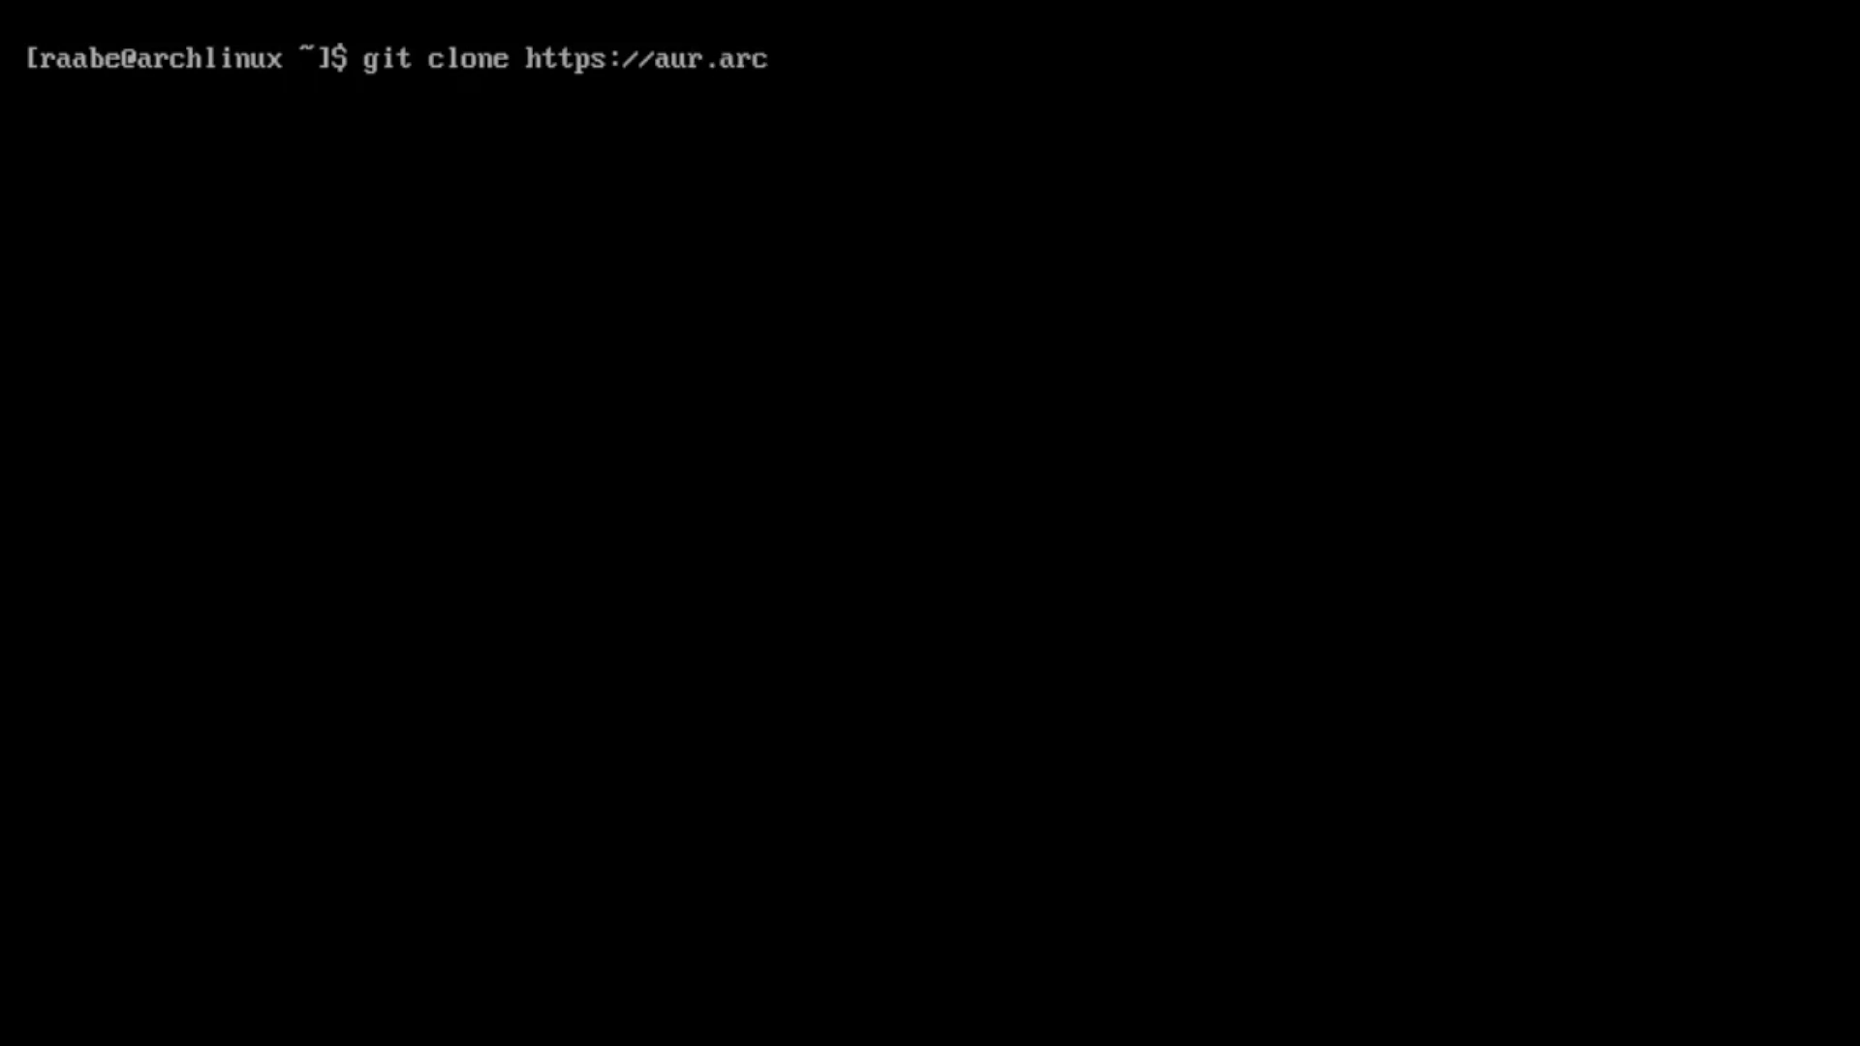
text(hlinux.org)
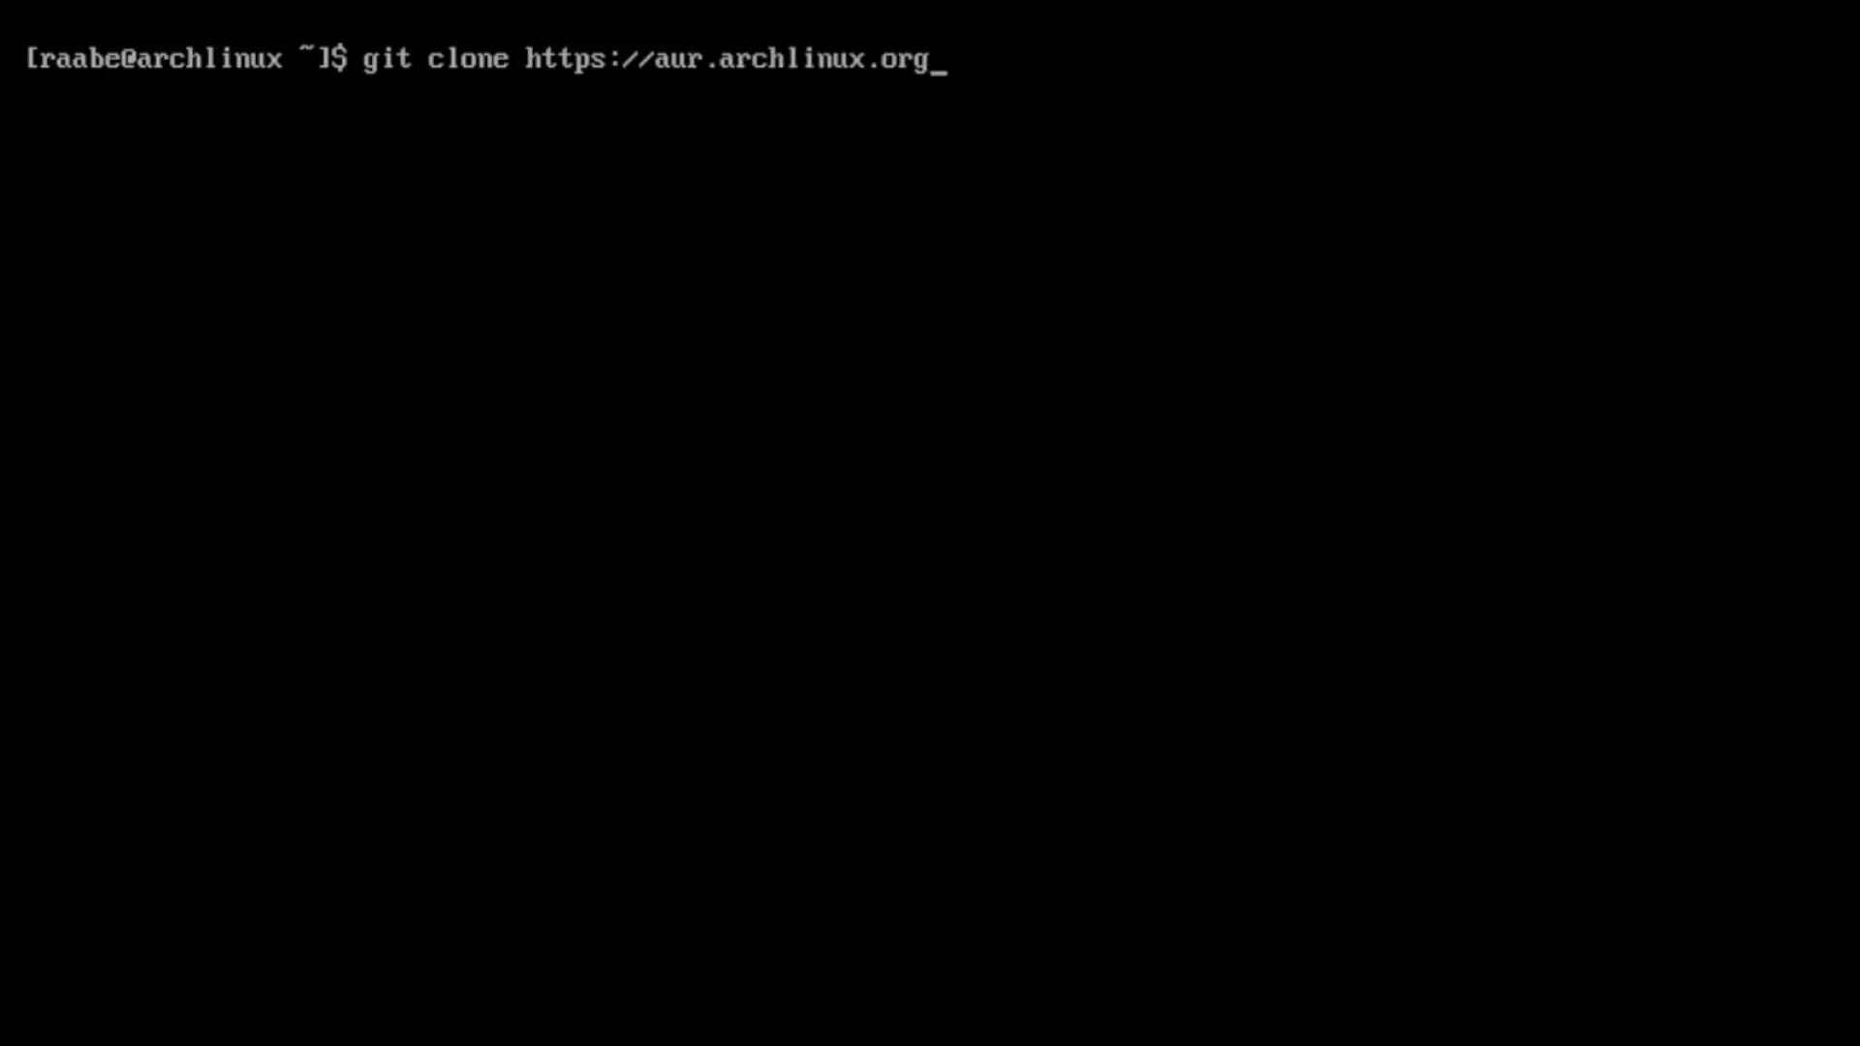
text(/yay.git)
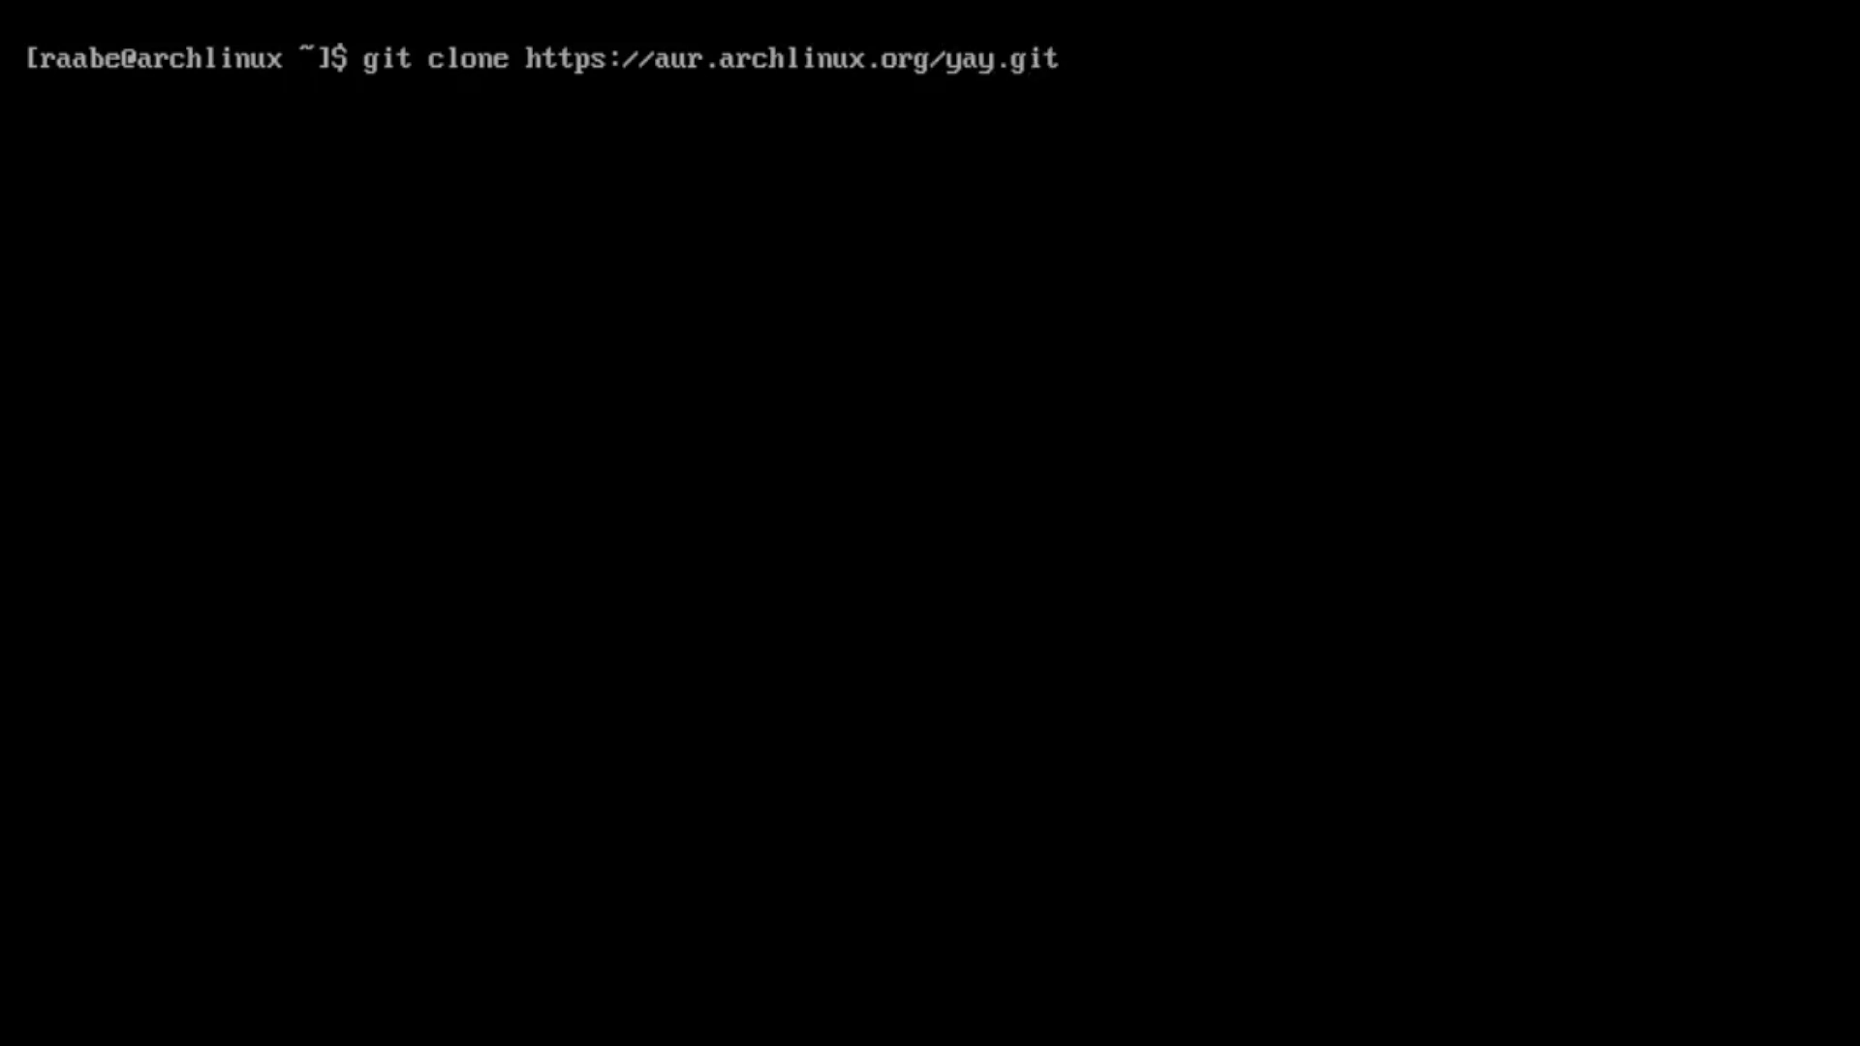
key(Return)
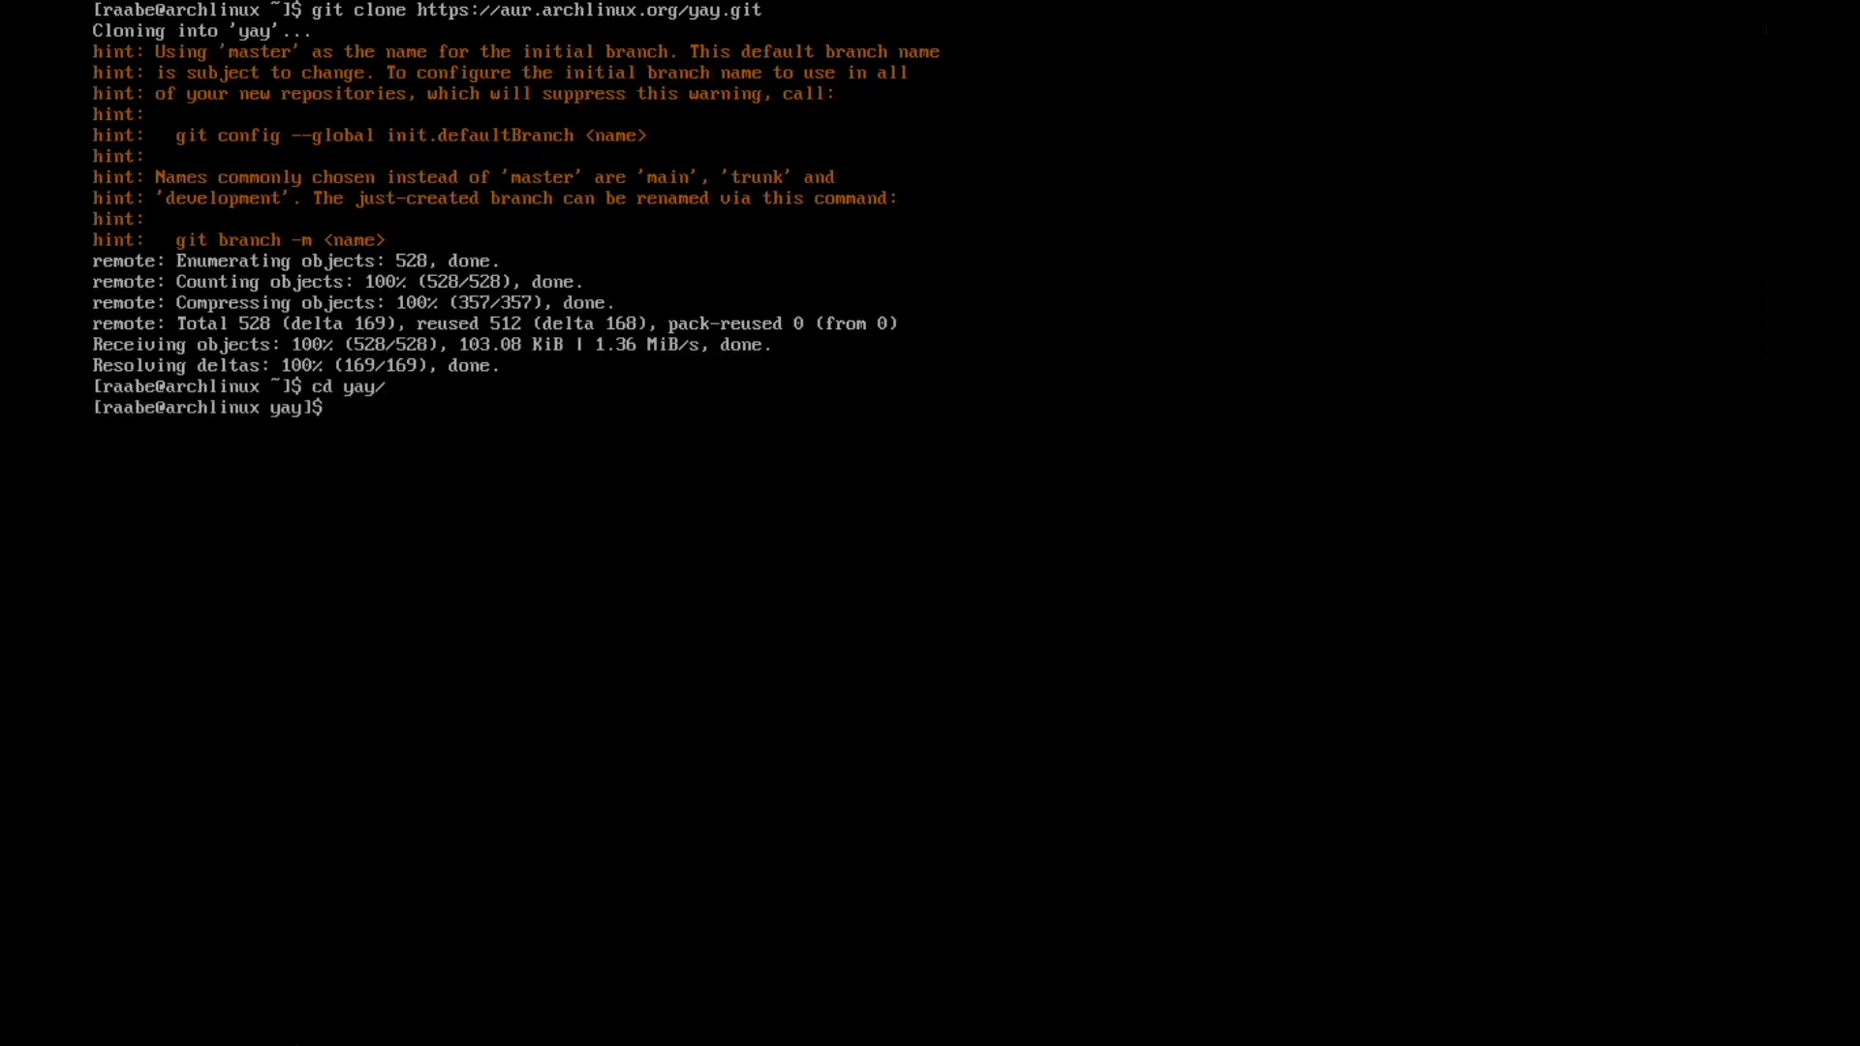
Step: Build and install yay with makepkg -si, supplying the sudo password and accepting the installation, and clear the console
text(mkale)
key(BackSpace)
key(BackSpace)
key(BackSpace)
key(BackSpace)
text(akepkg -si)
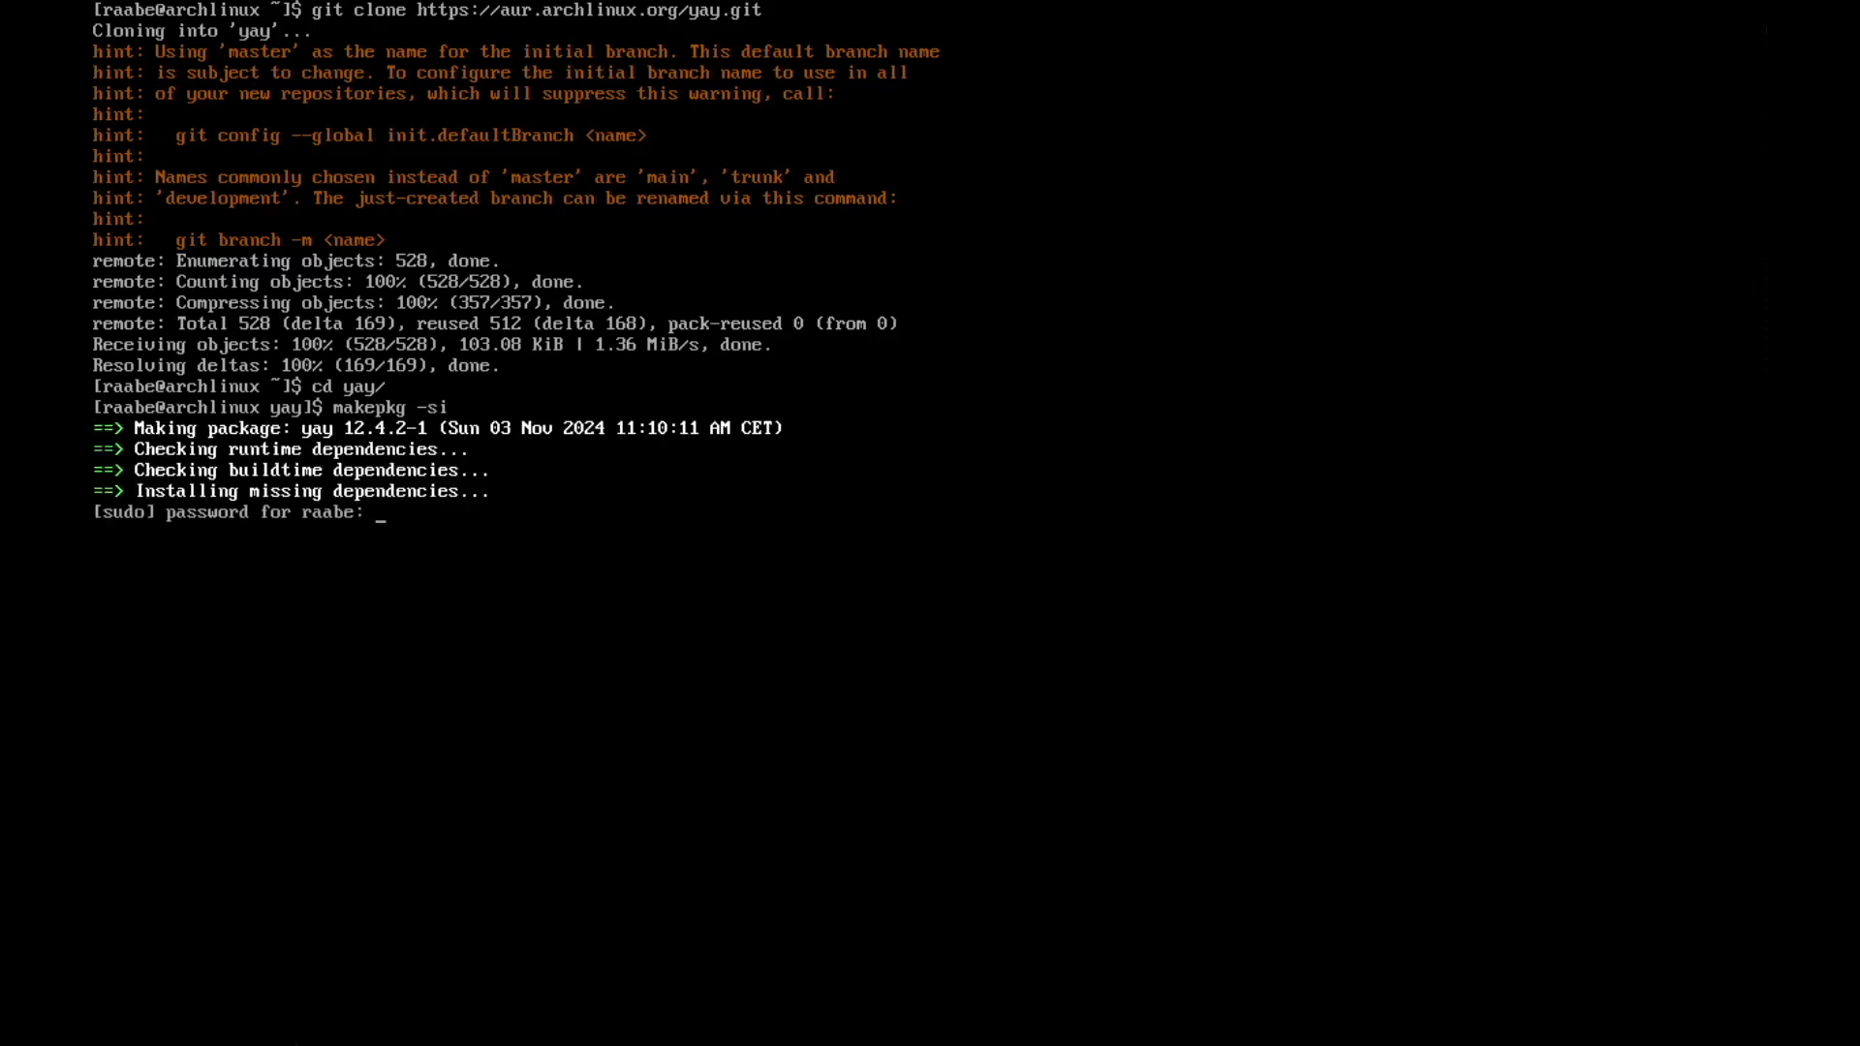
key(Return)
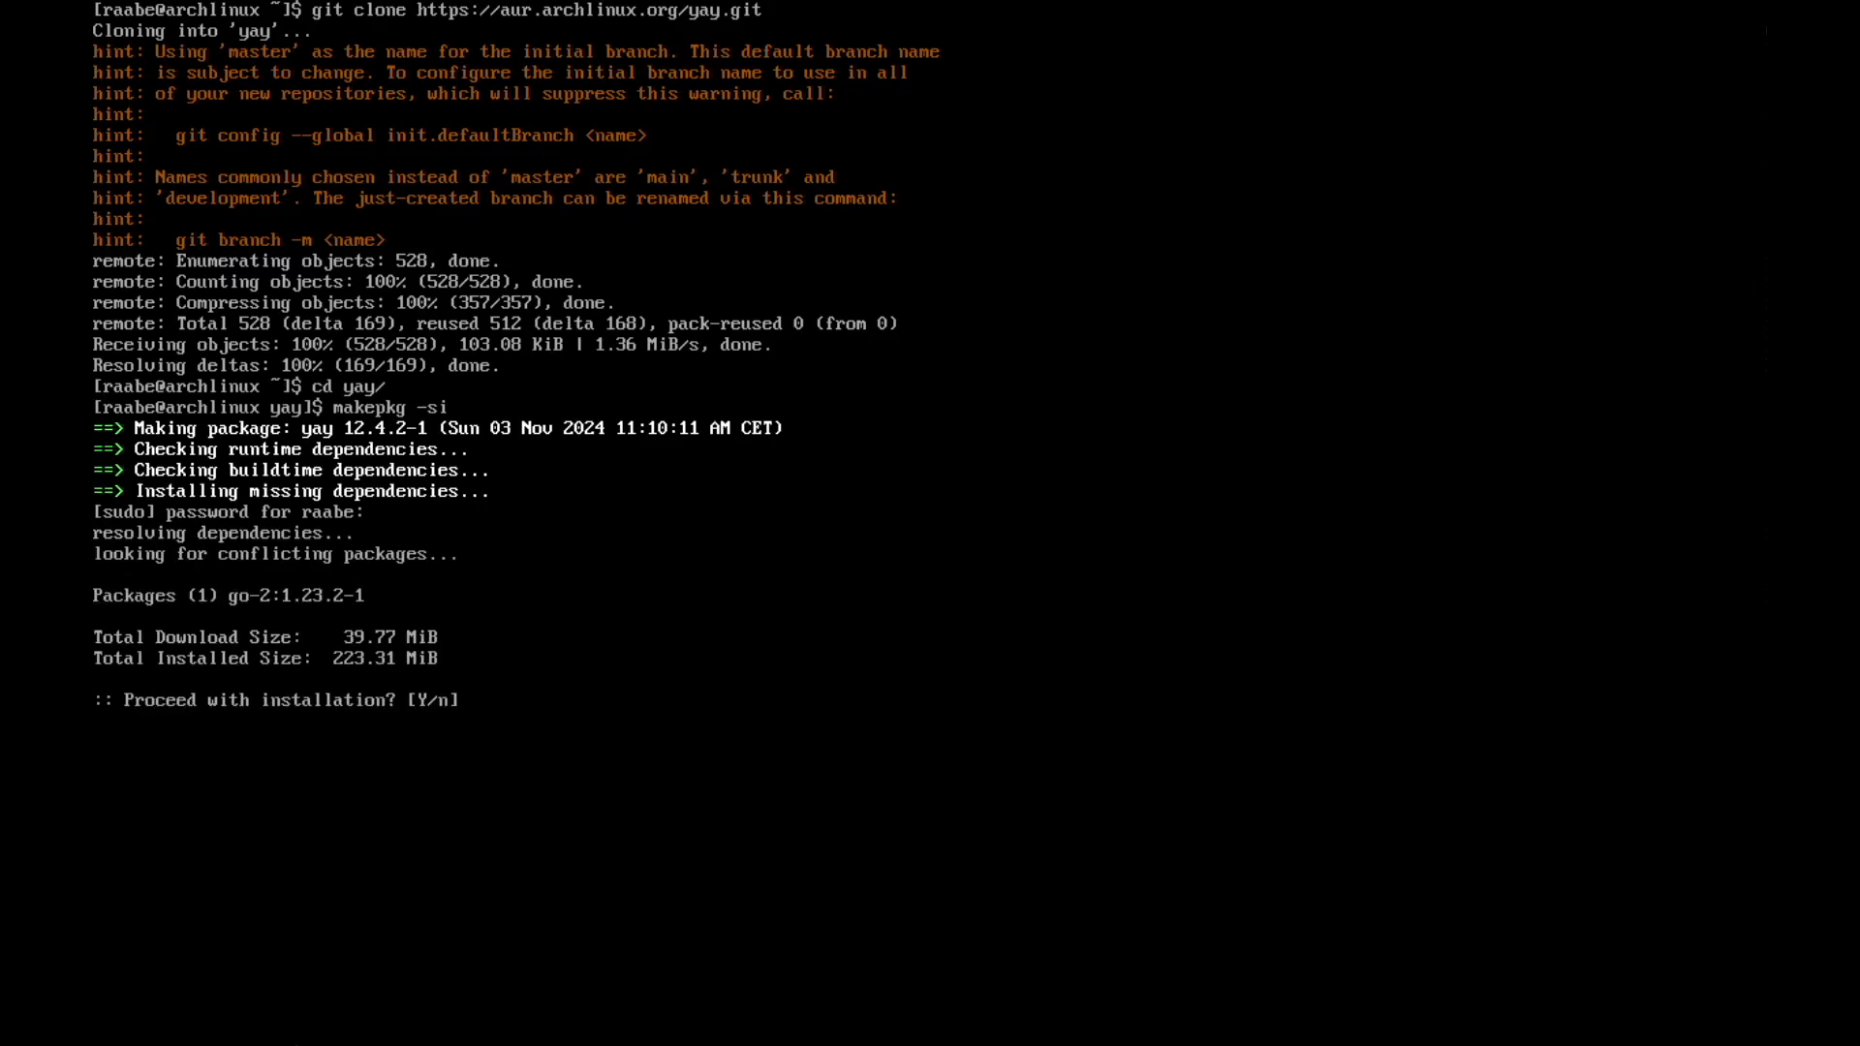
key(Return)
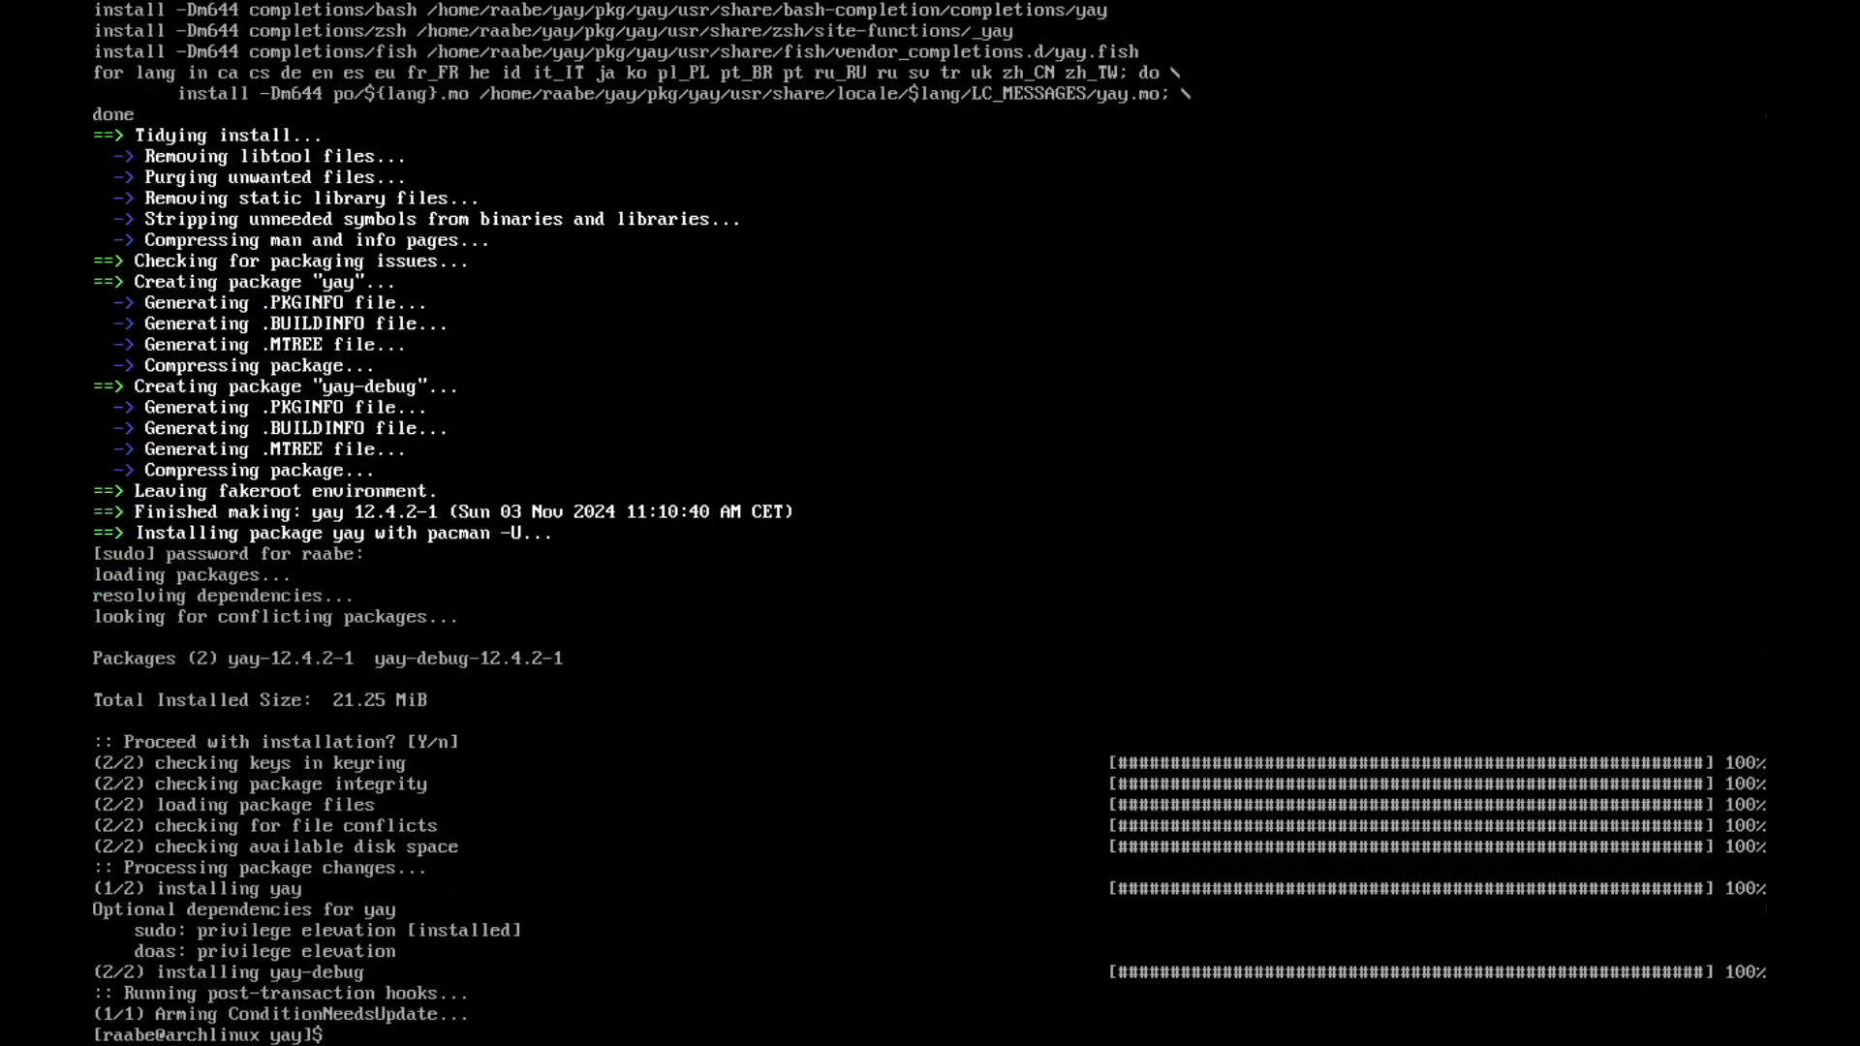
text(clear)
key(Return)
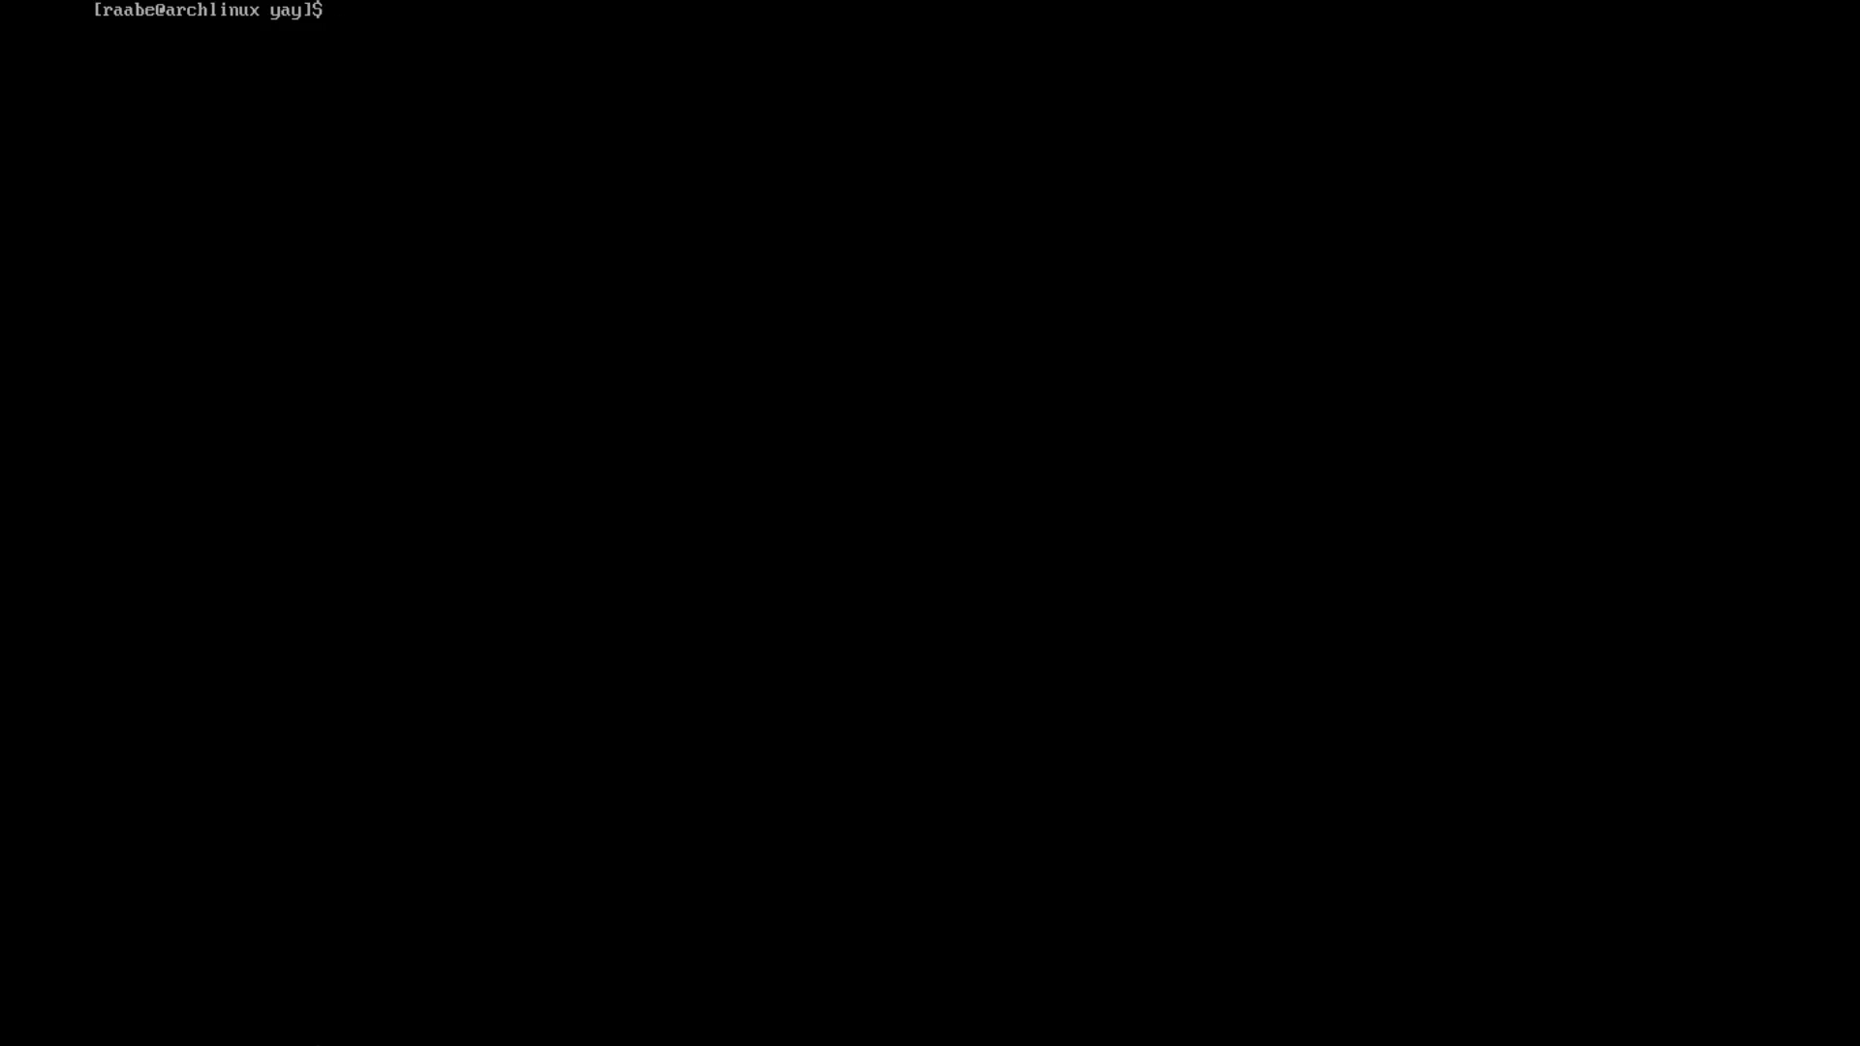
Step: Install the ml4w-hyprland-git package with yay -S, accepting the default answers, and clear the console
text(yay -S ml4w-hyprland)
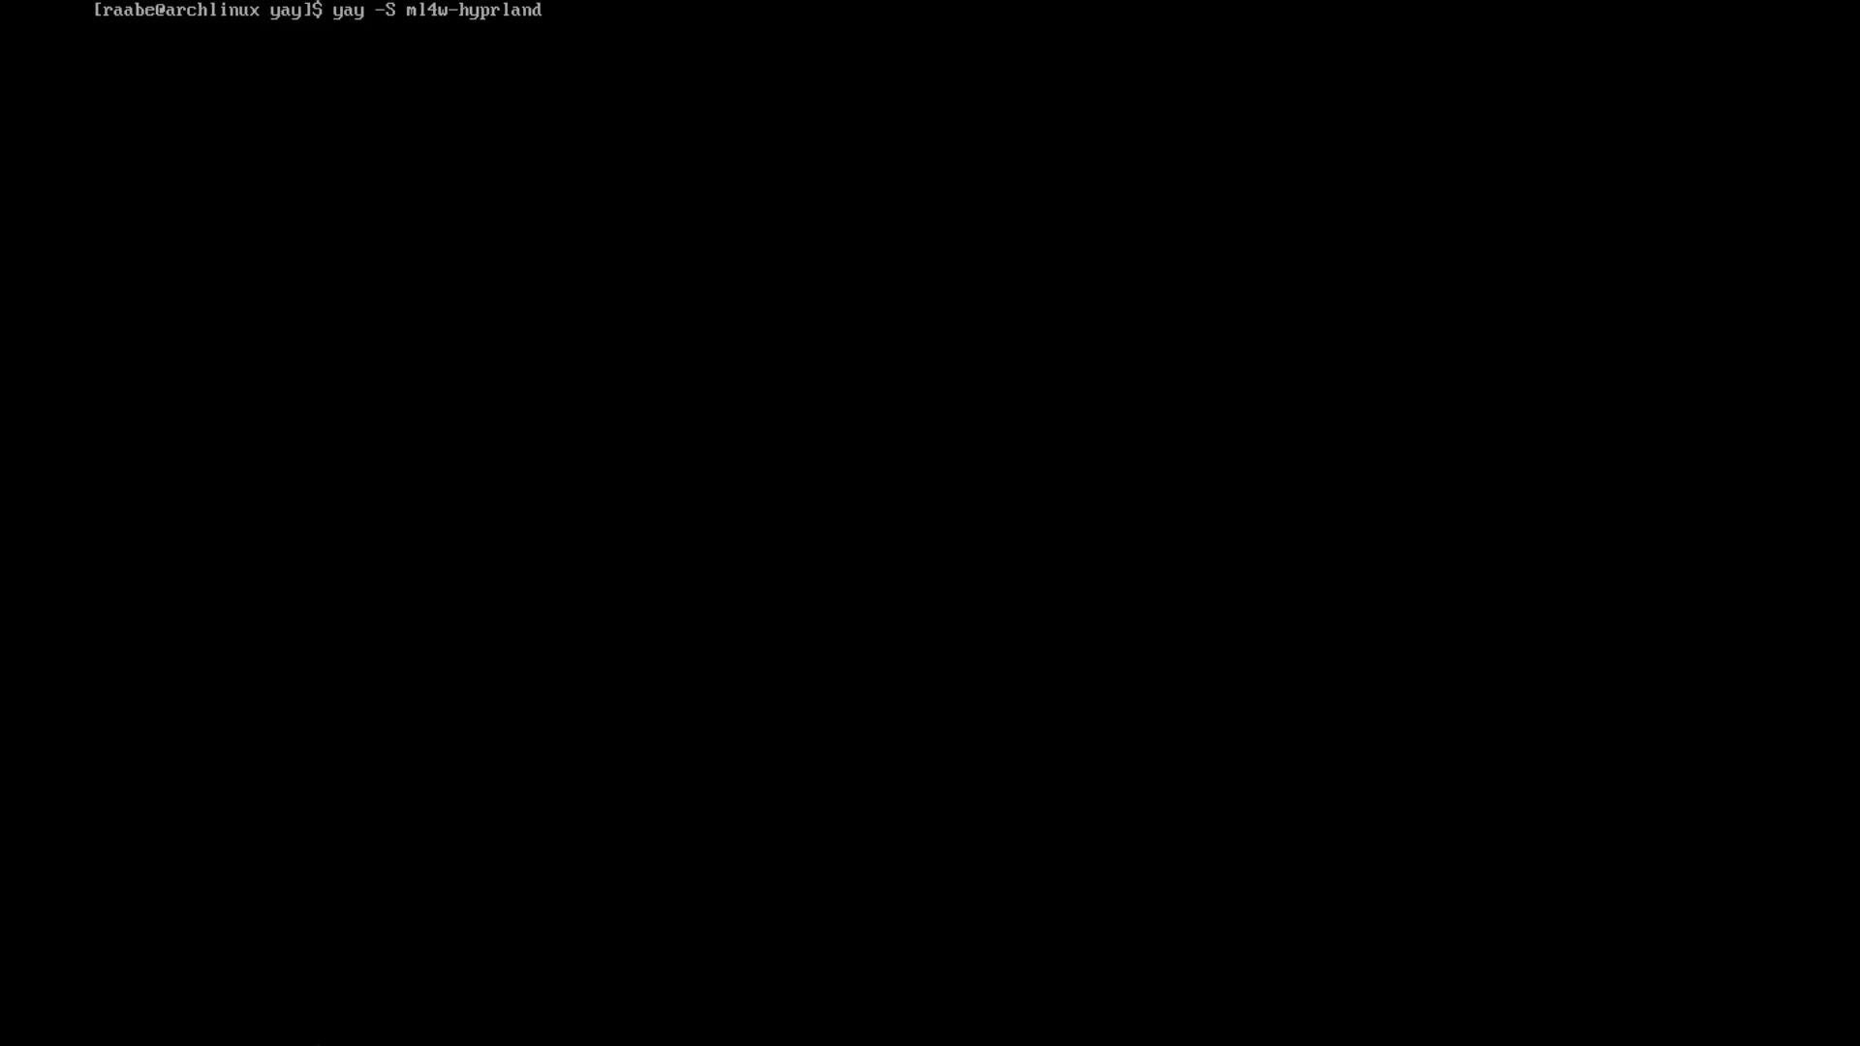
text(-git)
key(BackSpace)
key(BackSpace)
key(BackSpace)
key(BackSpace)
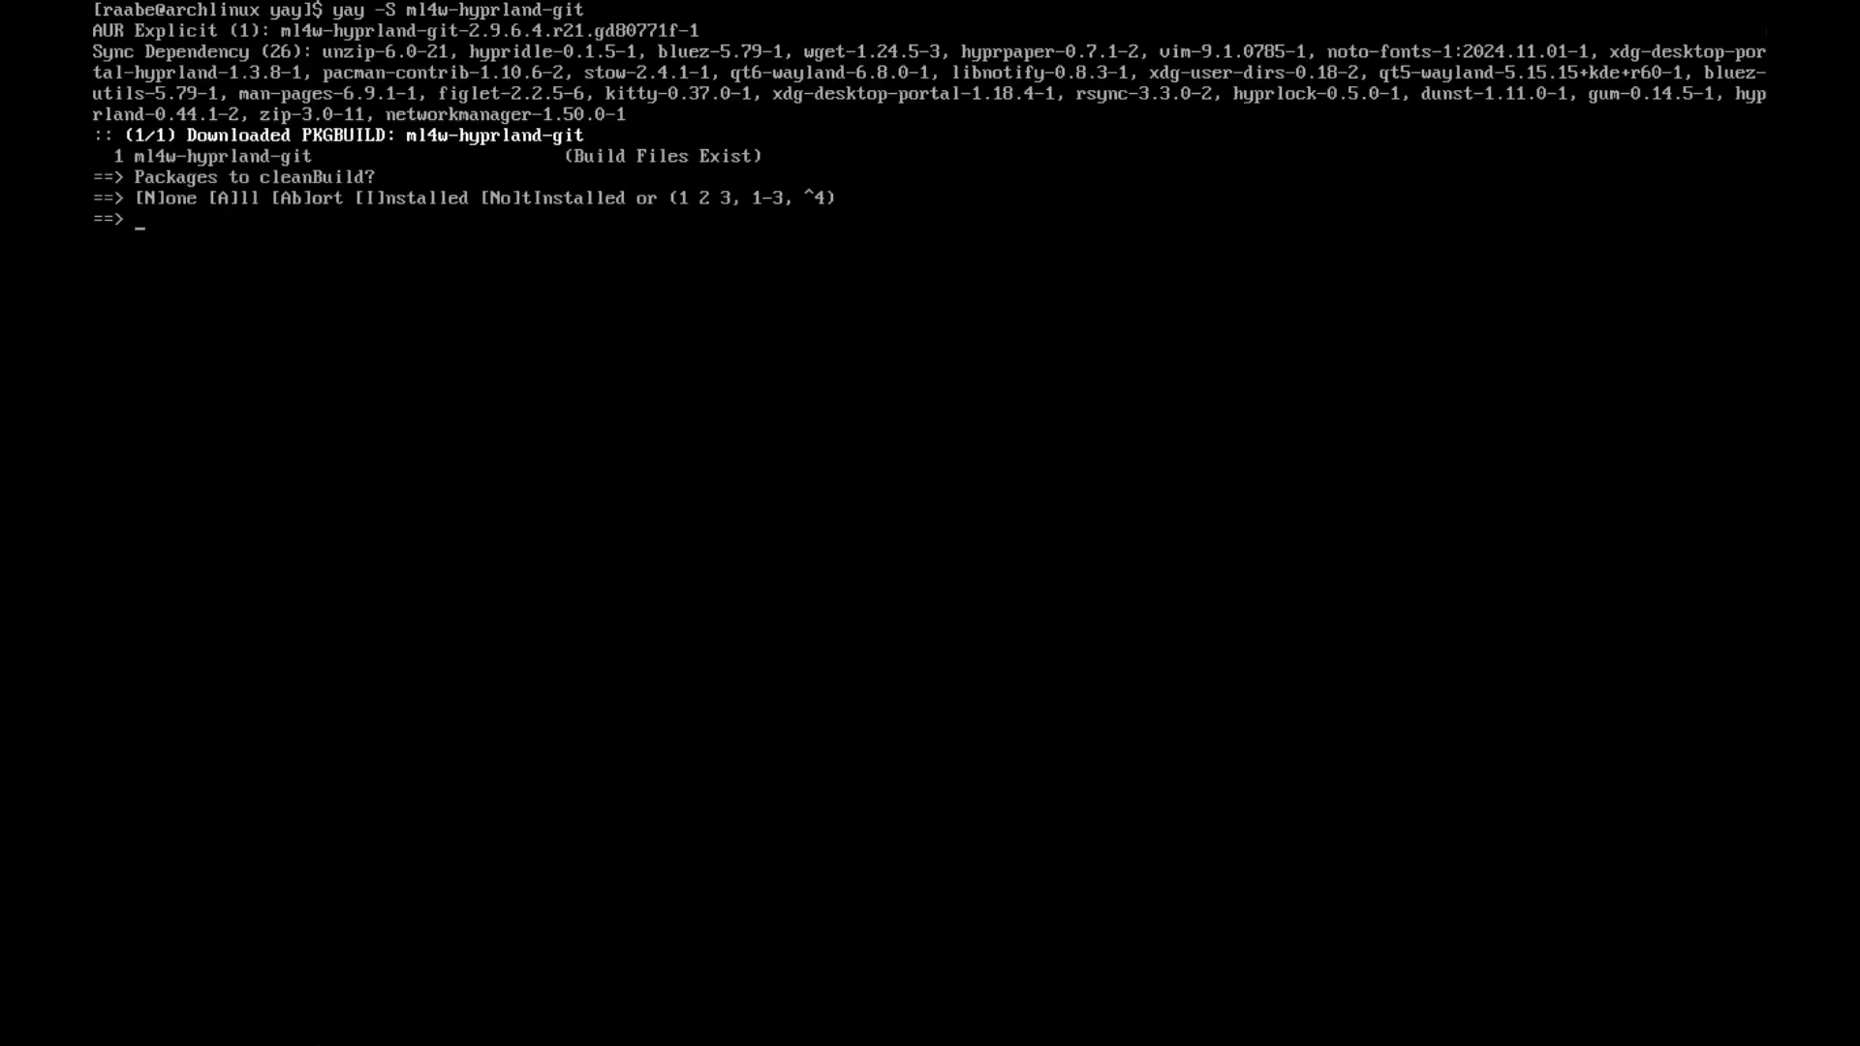
key(Return)
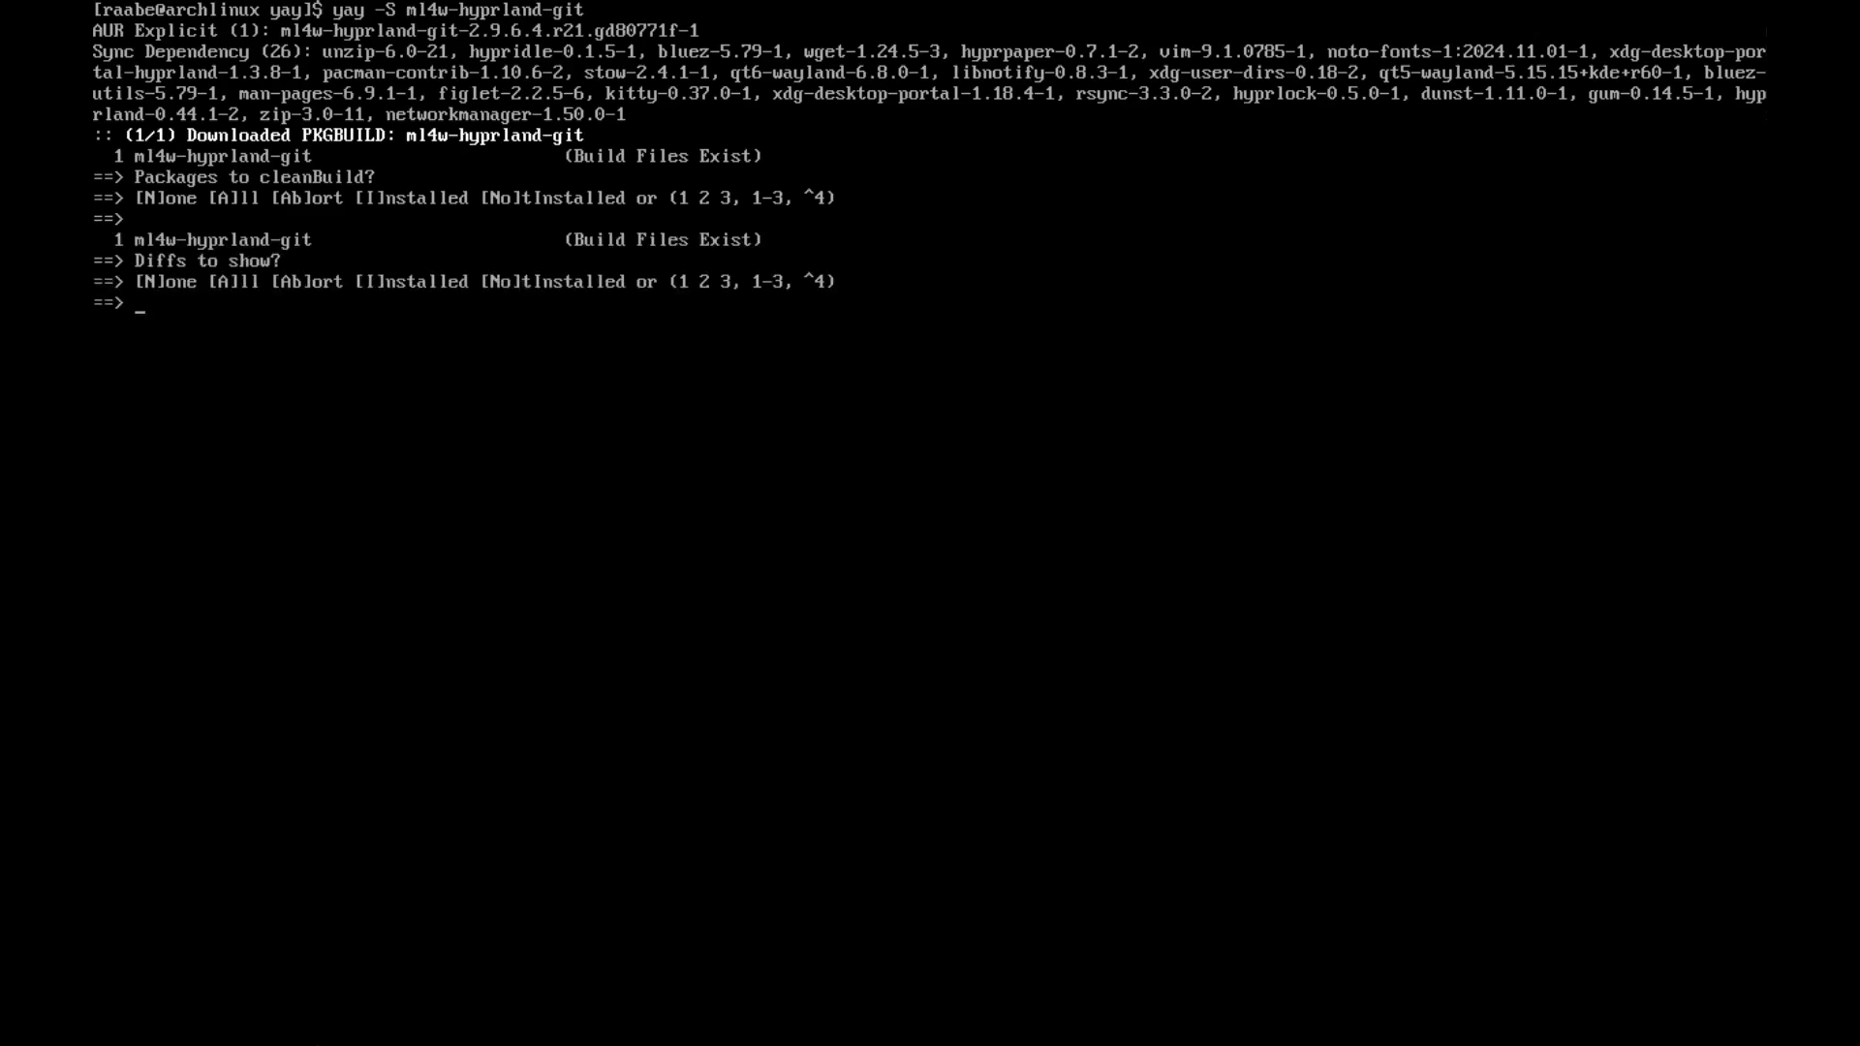
key(Return)
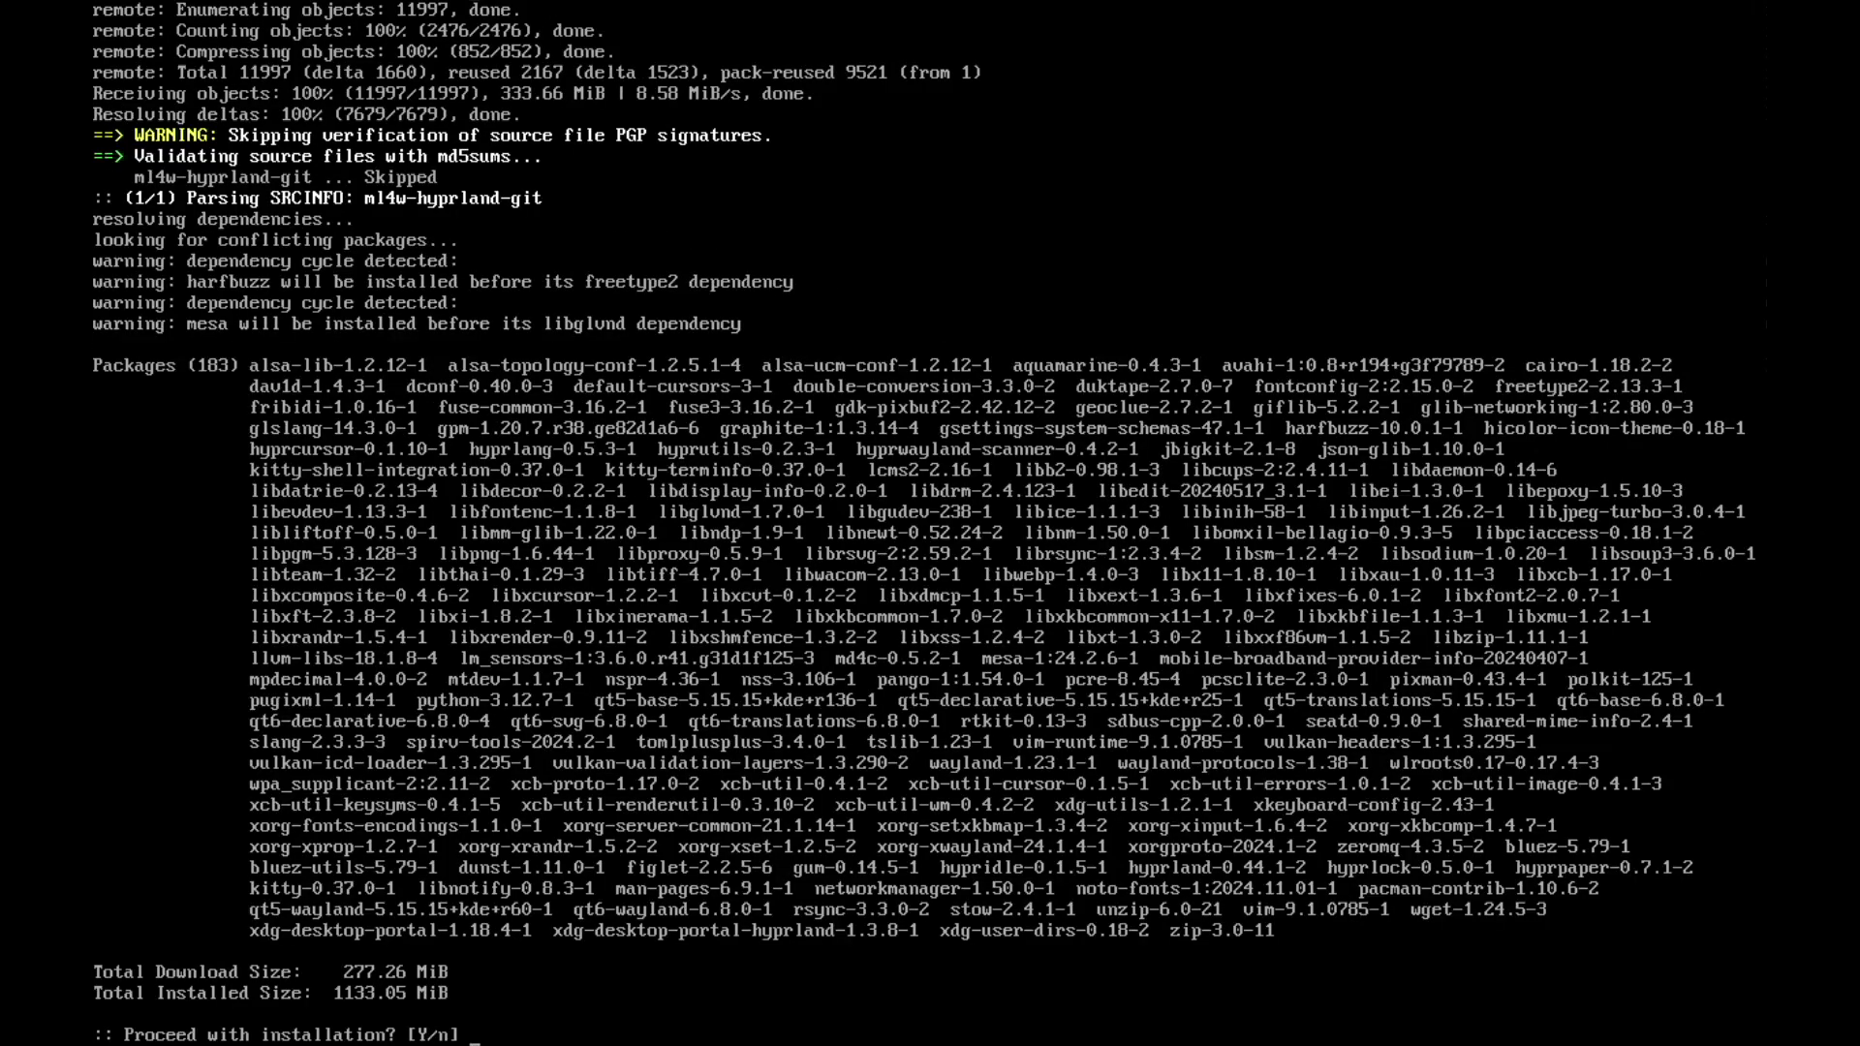
key(Return)
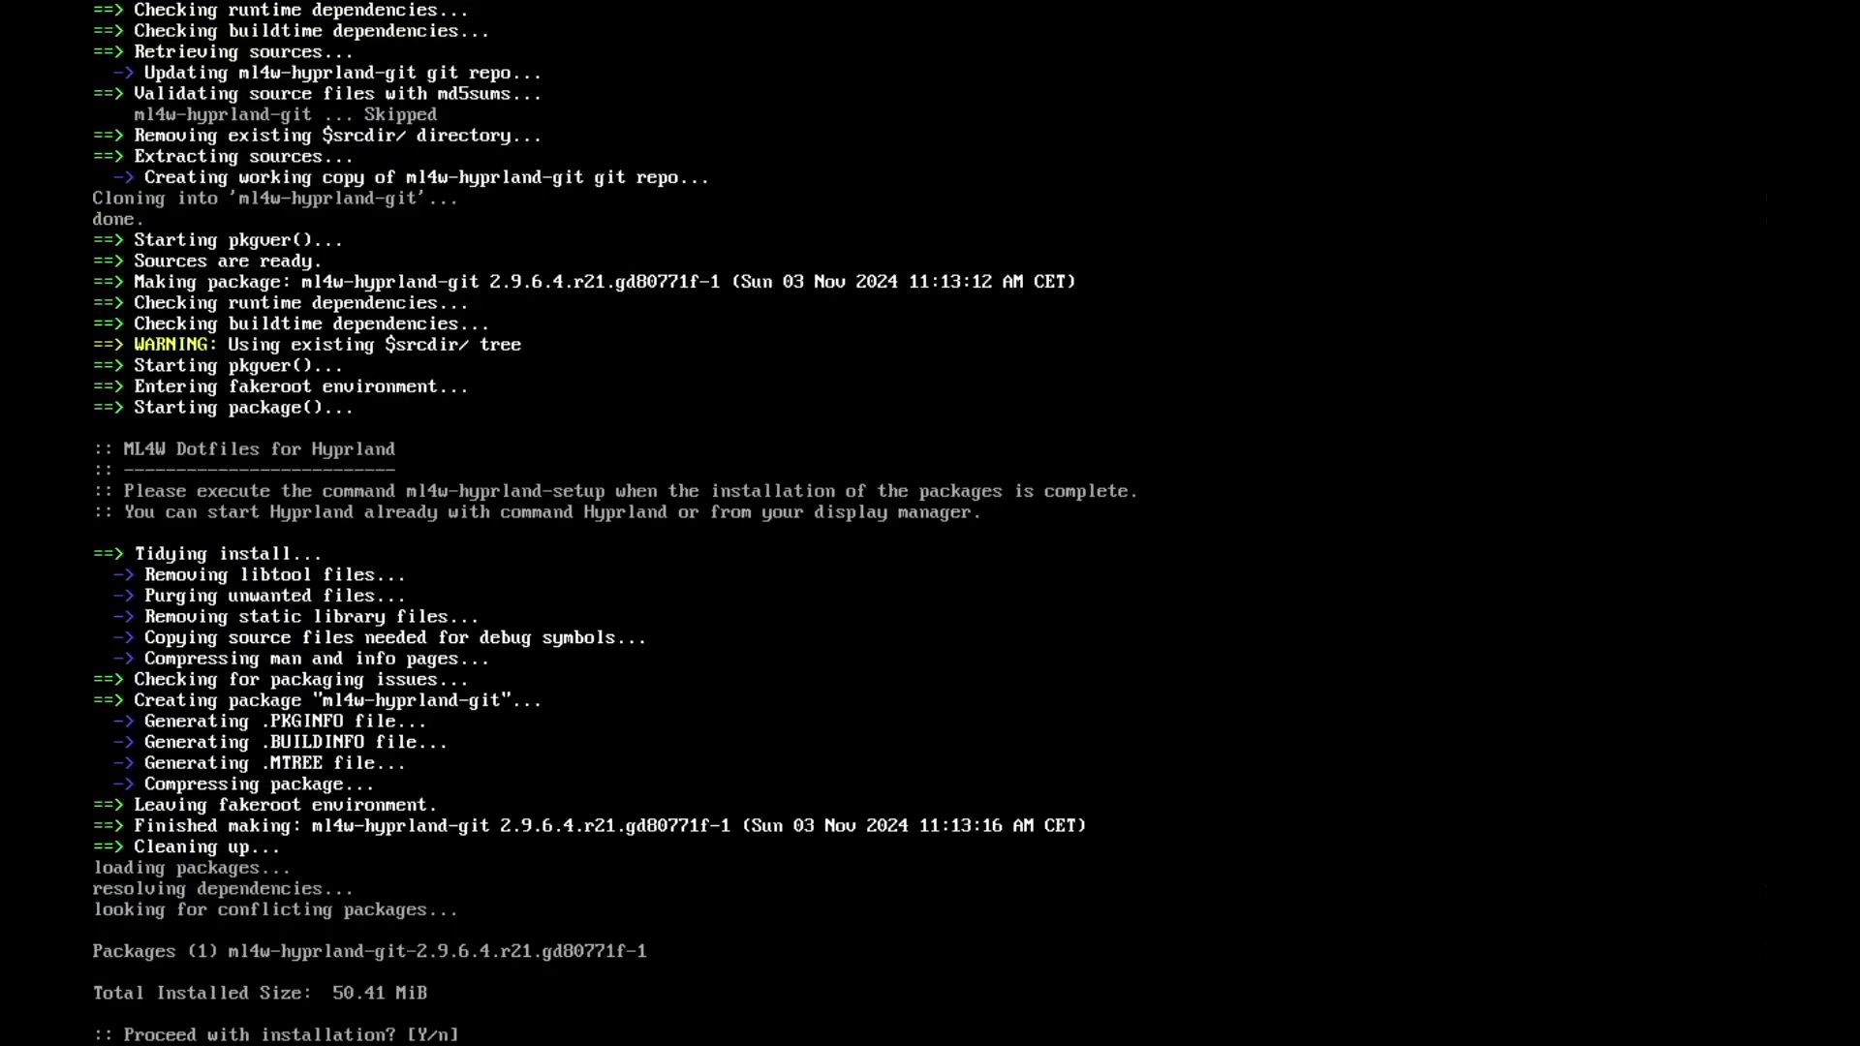
key(Return)
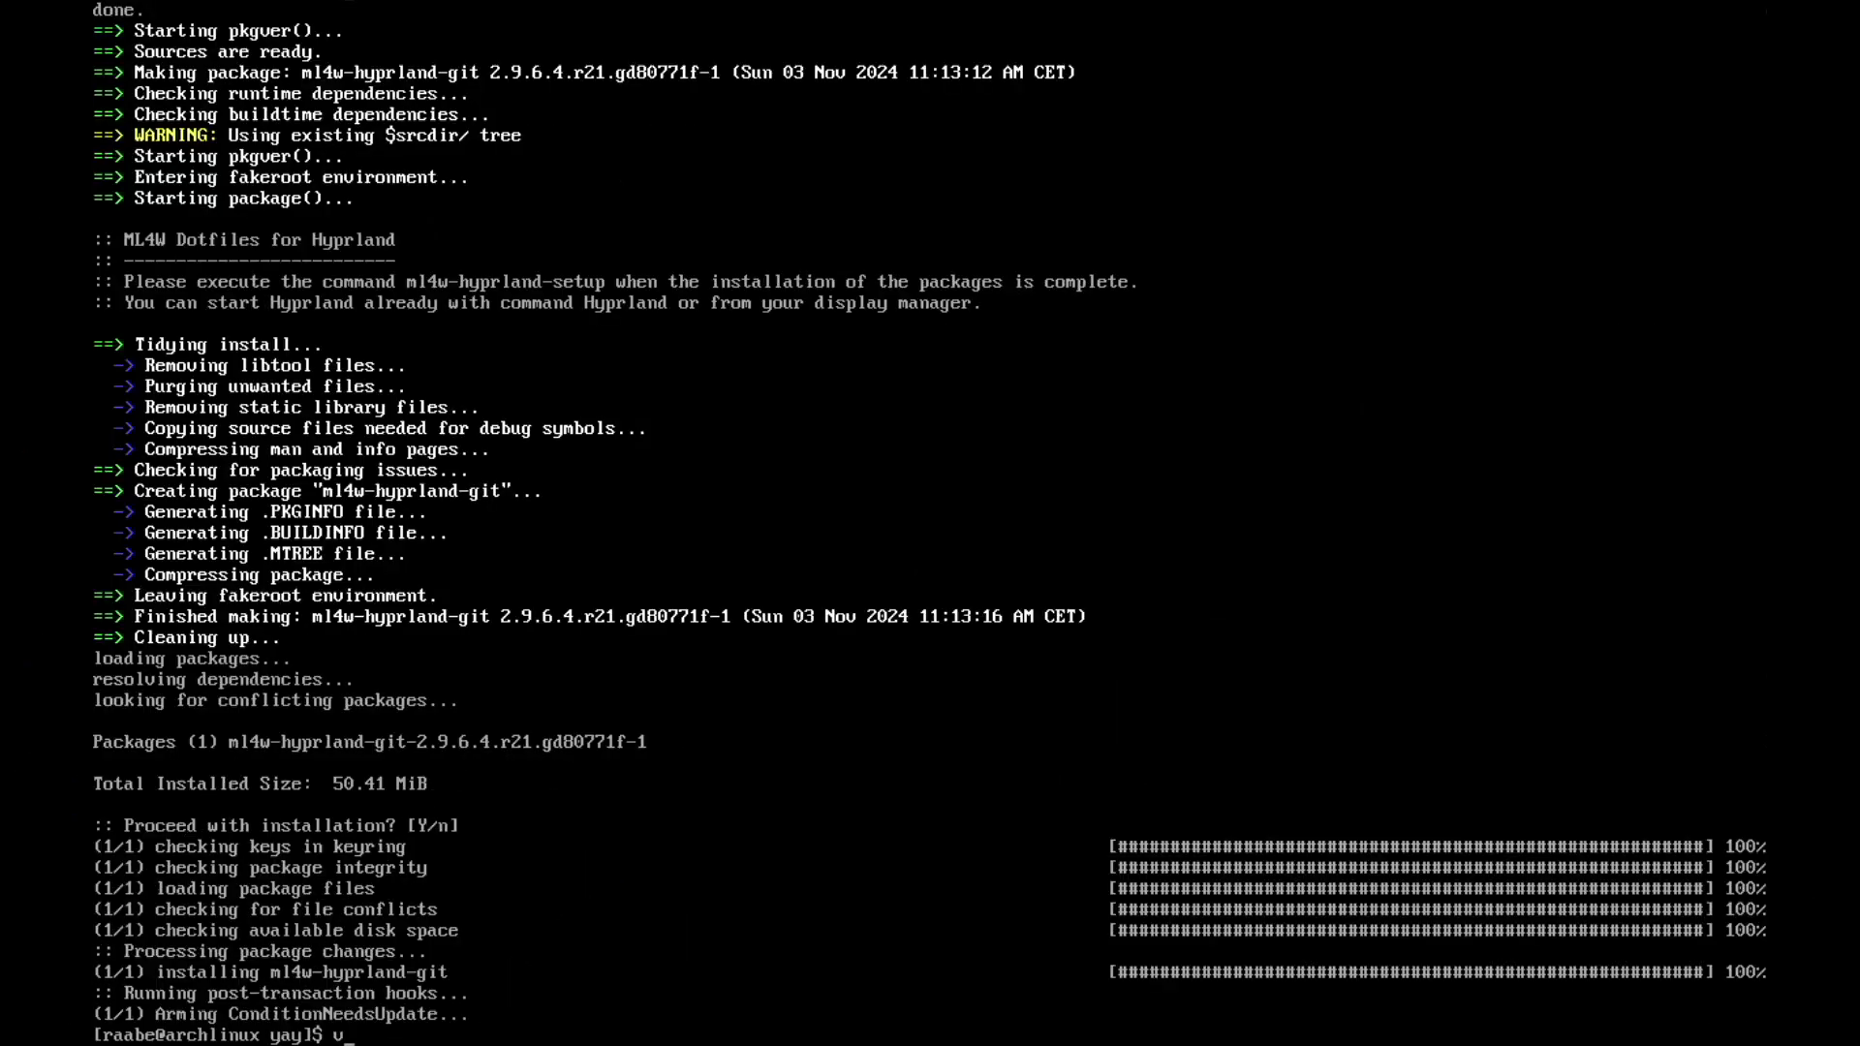
text(clear)
key(Return)
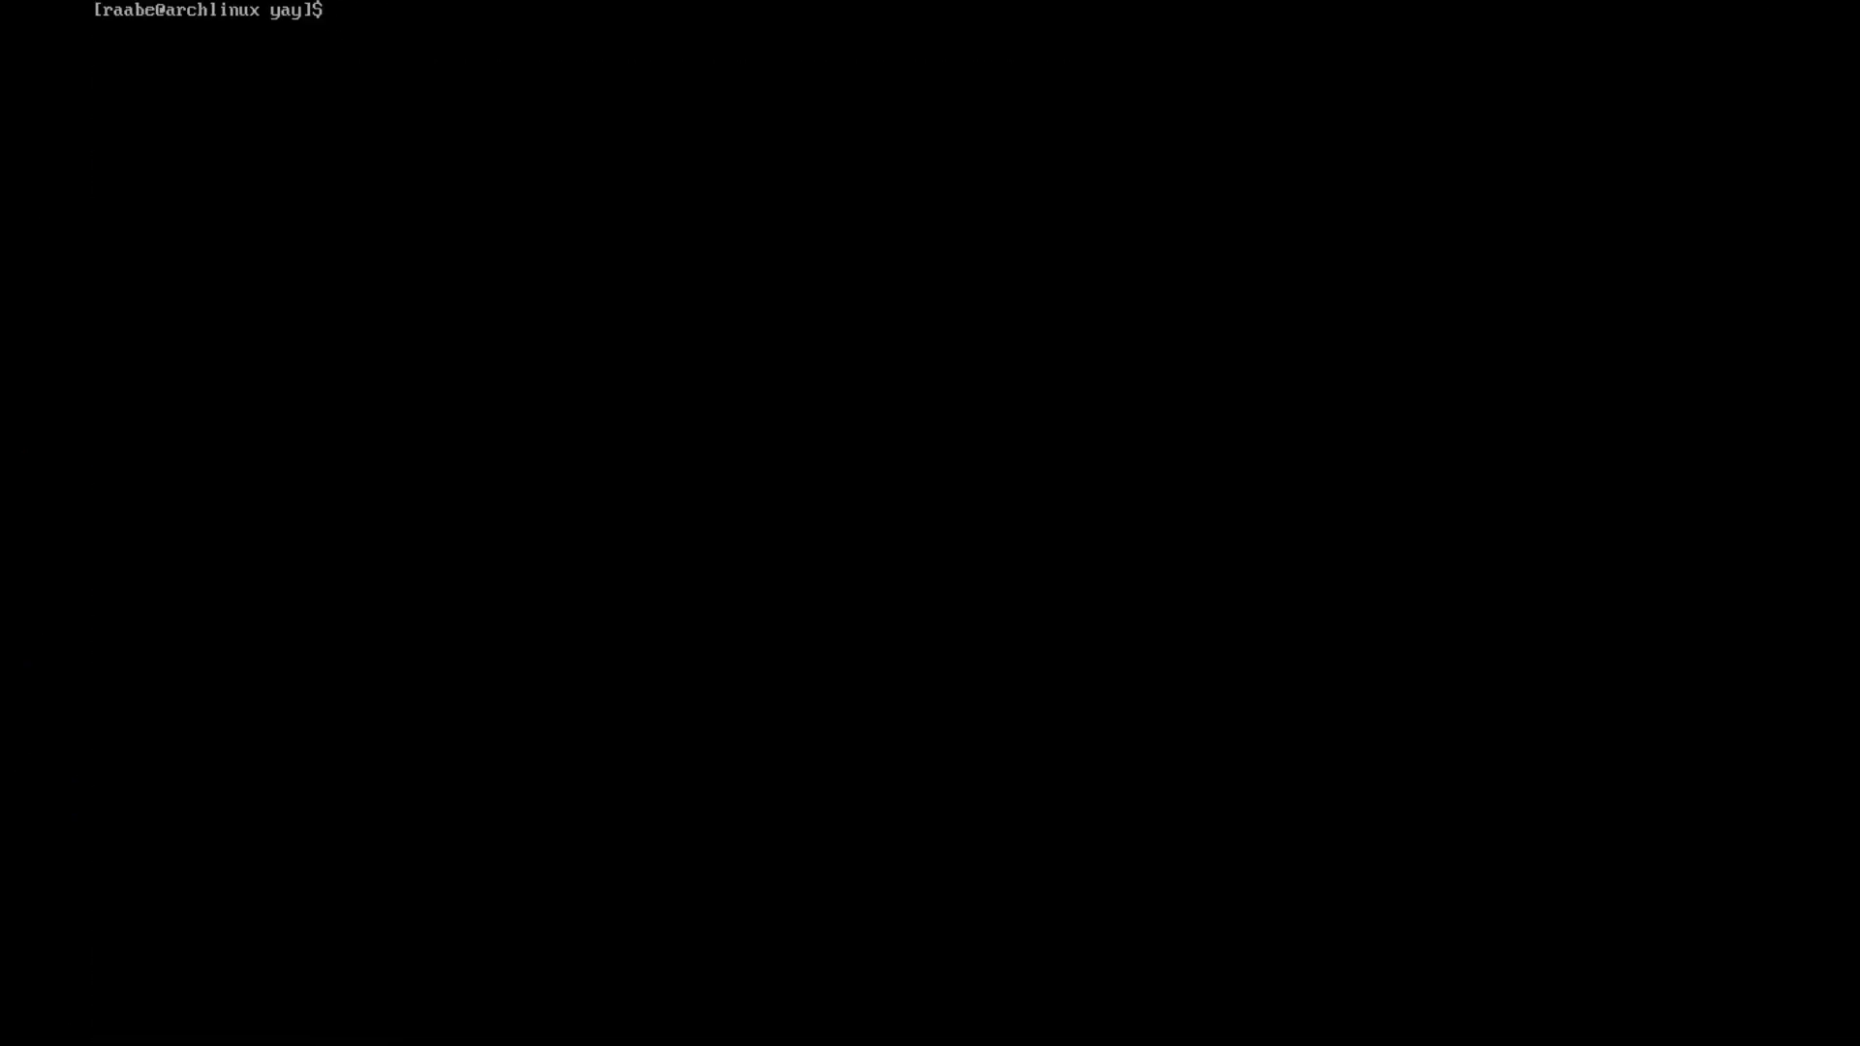
Step: Start Hyprland from the console and exit the session again
text(Hyprland)
key(Return)
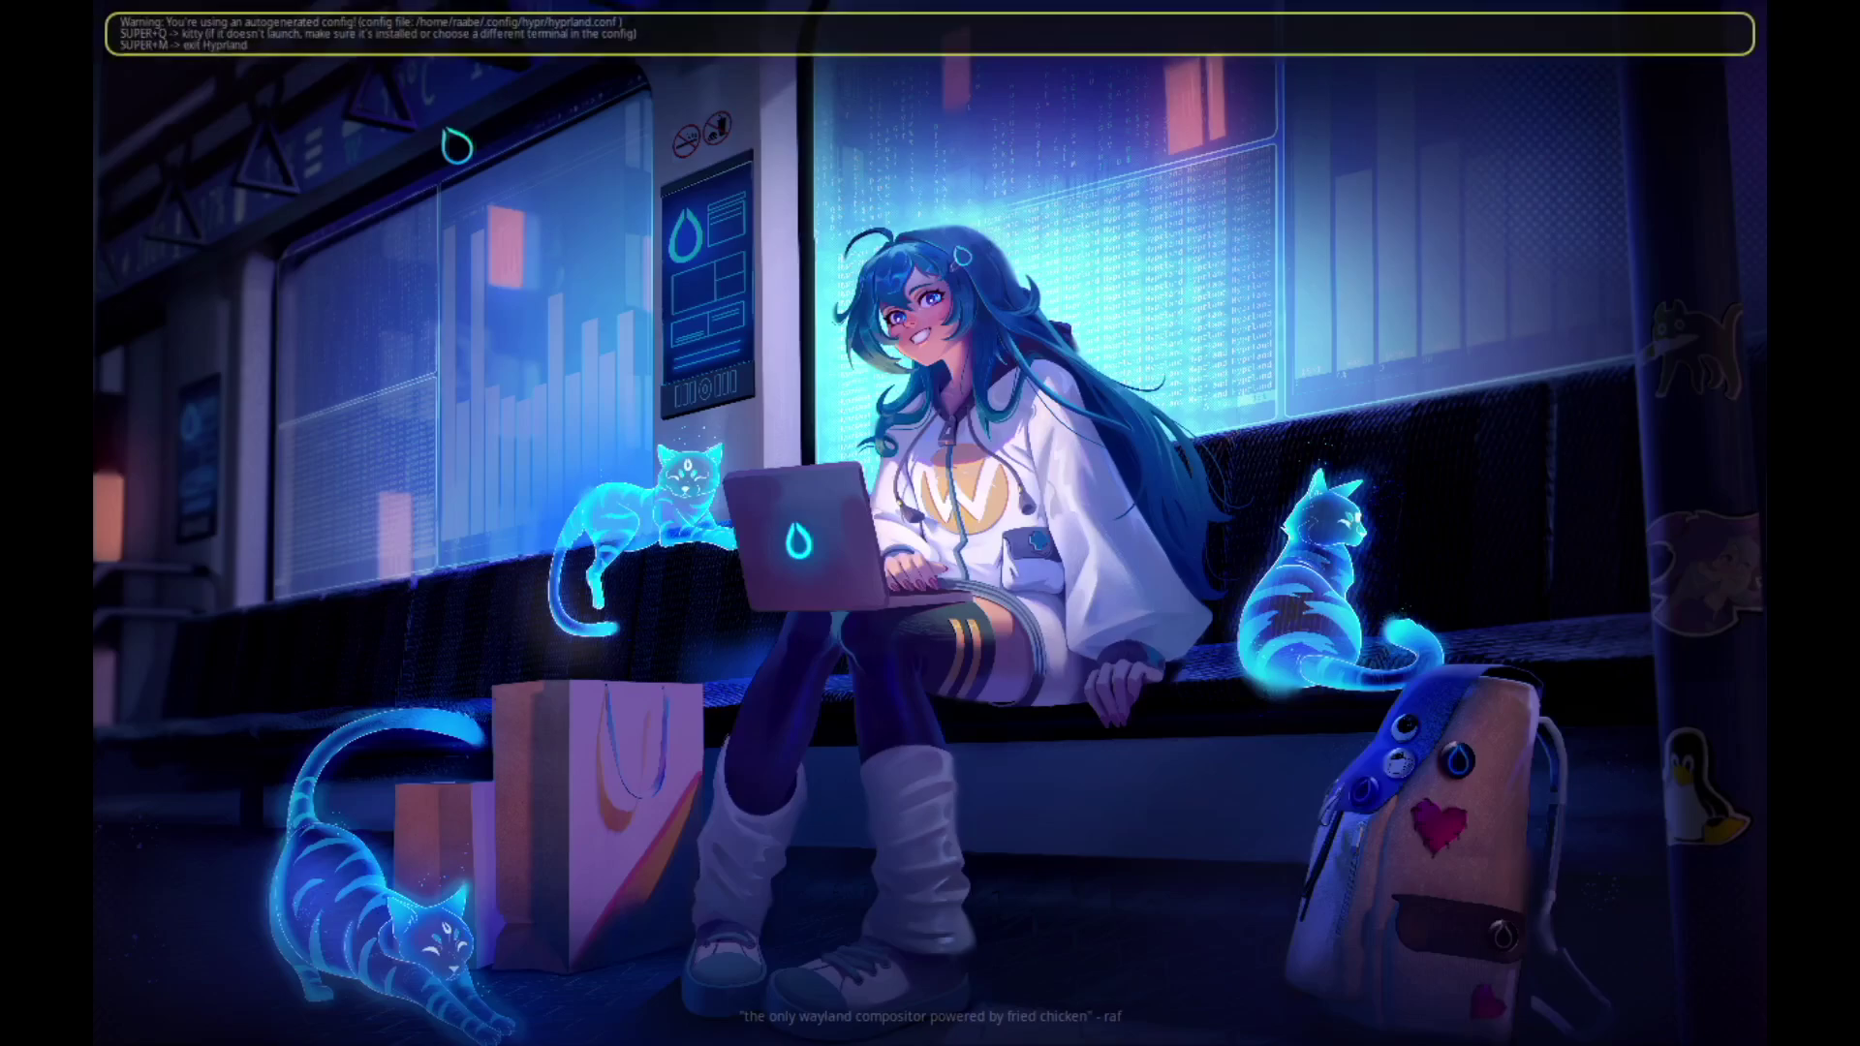
key(super+m)
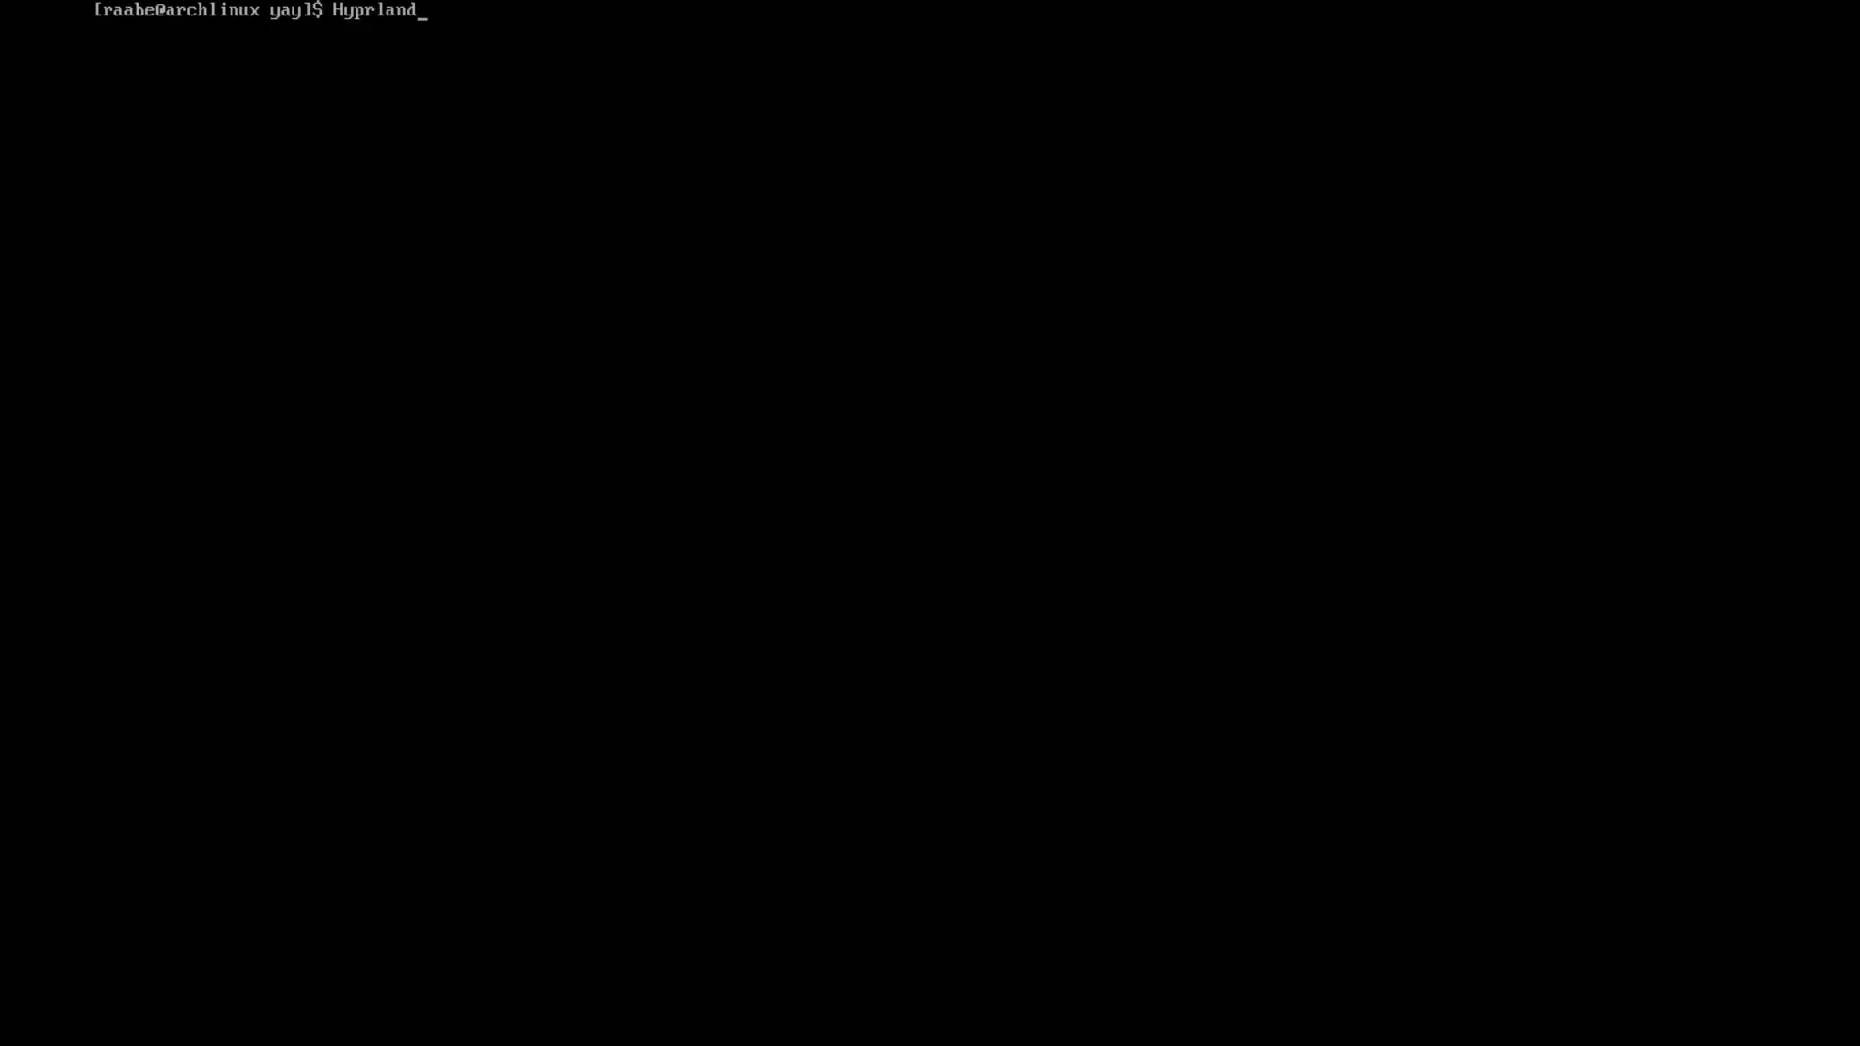
Step: Relaunch Hyprland and open a kitty terminal
key(Return)
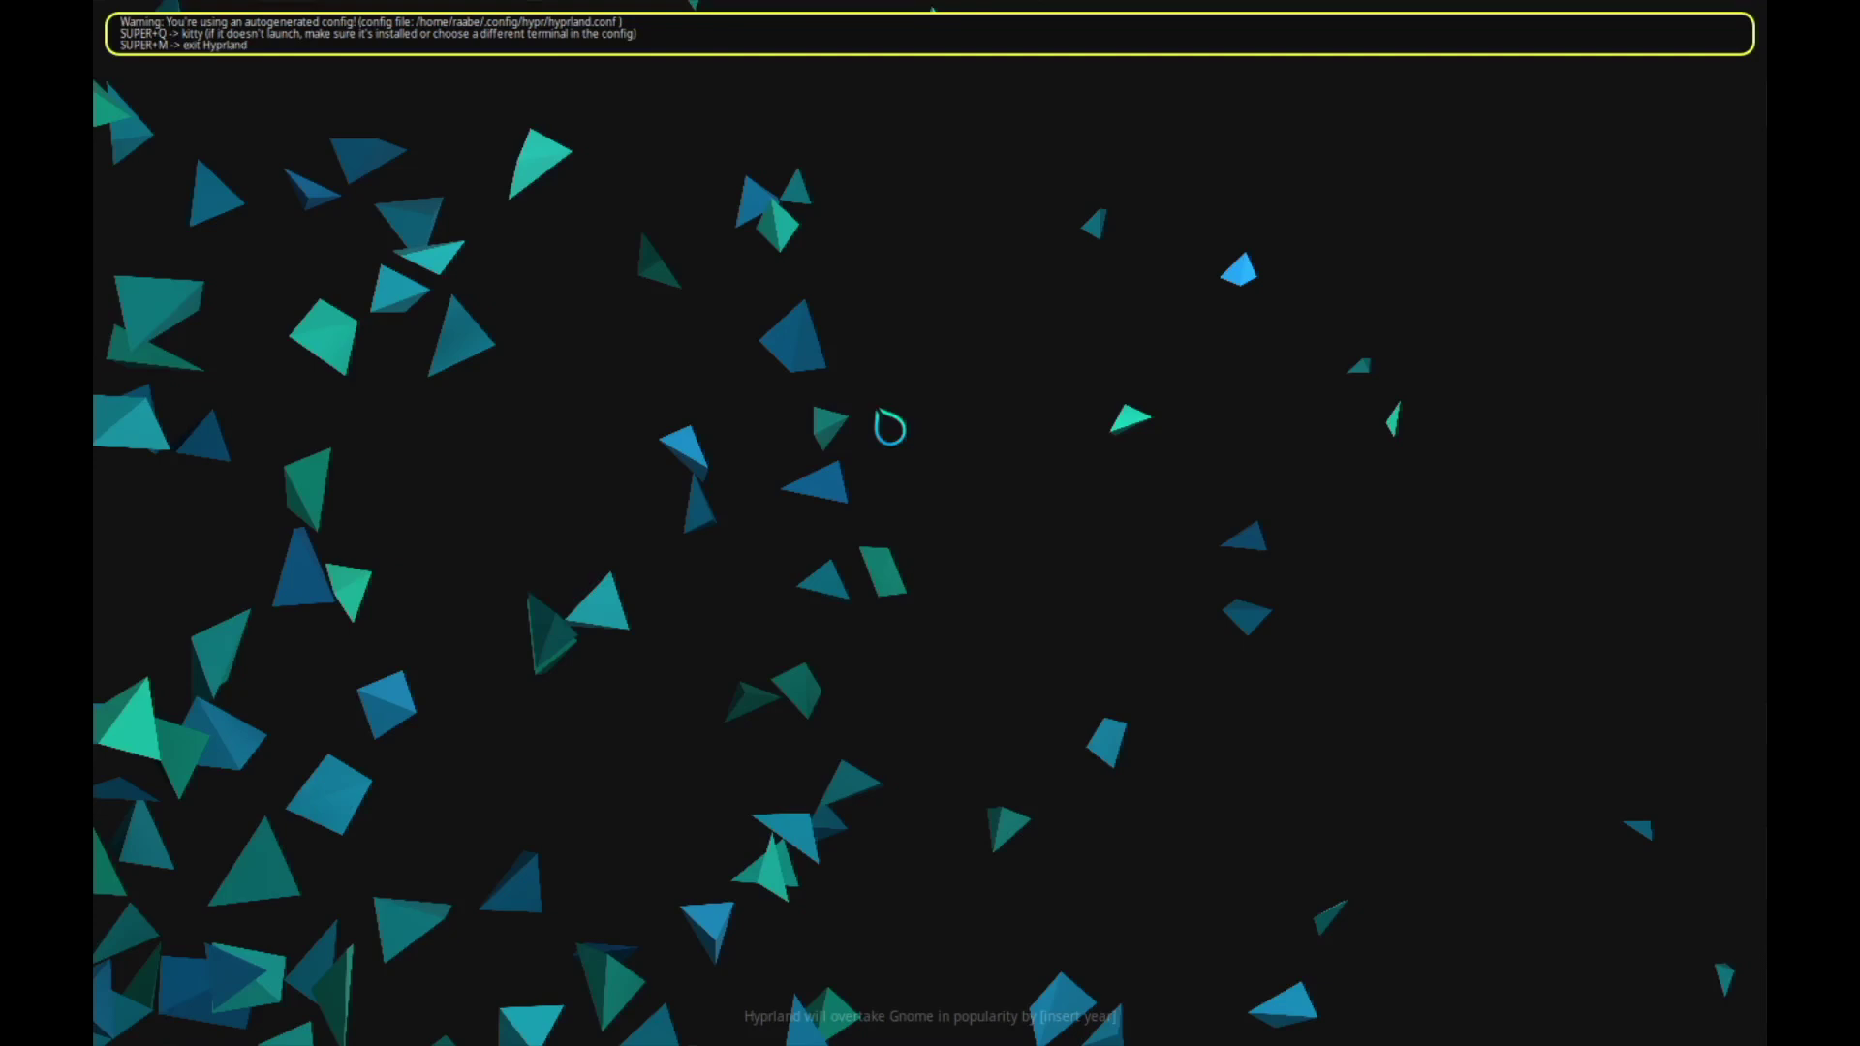
key(super+q)
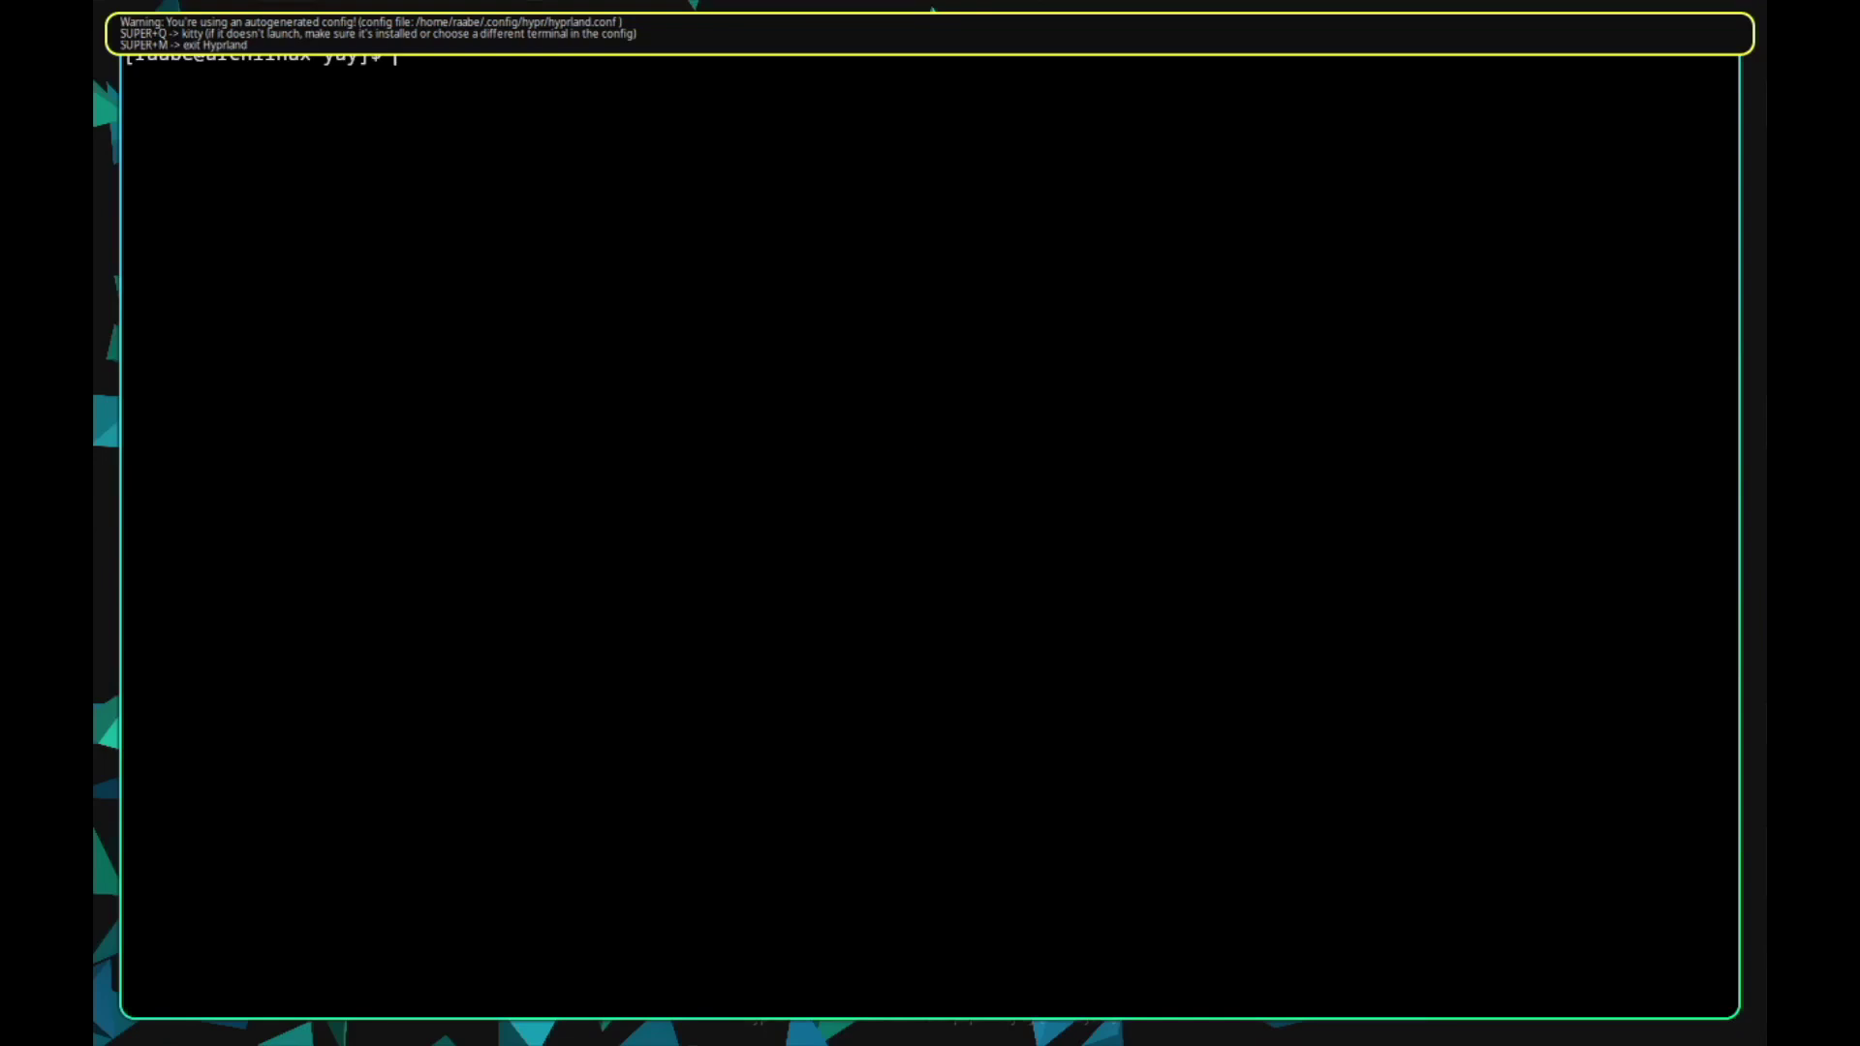
key(Return)
key(Return)
key(Return)
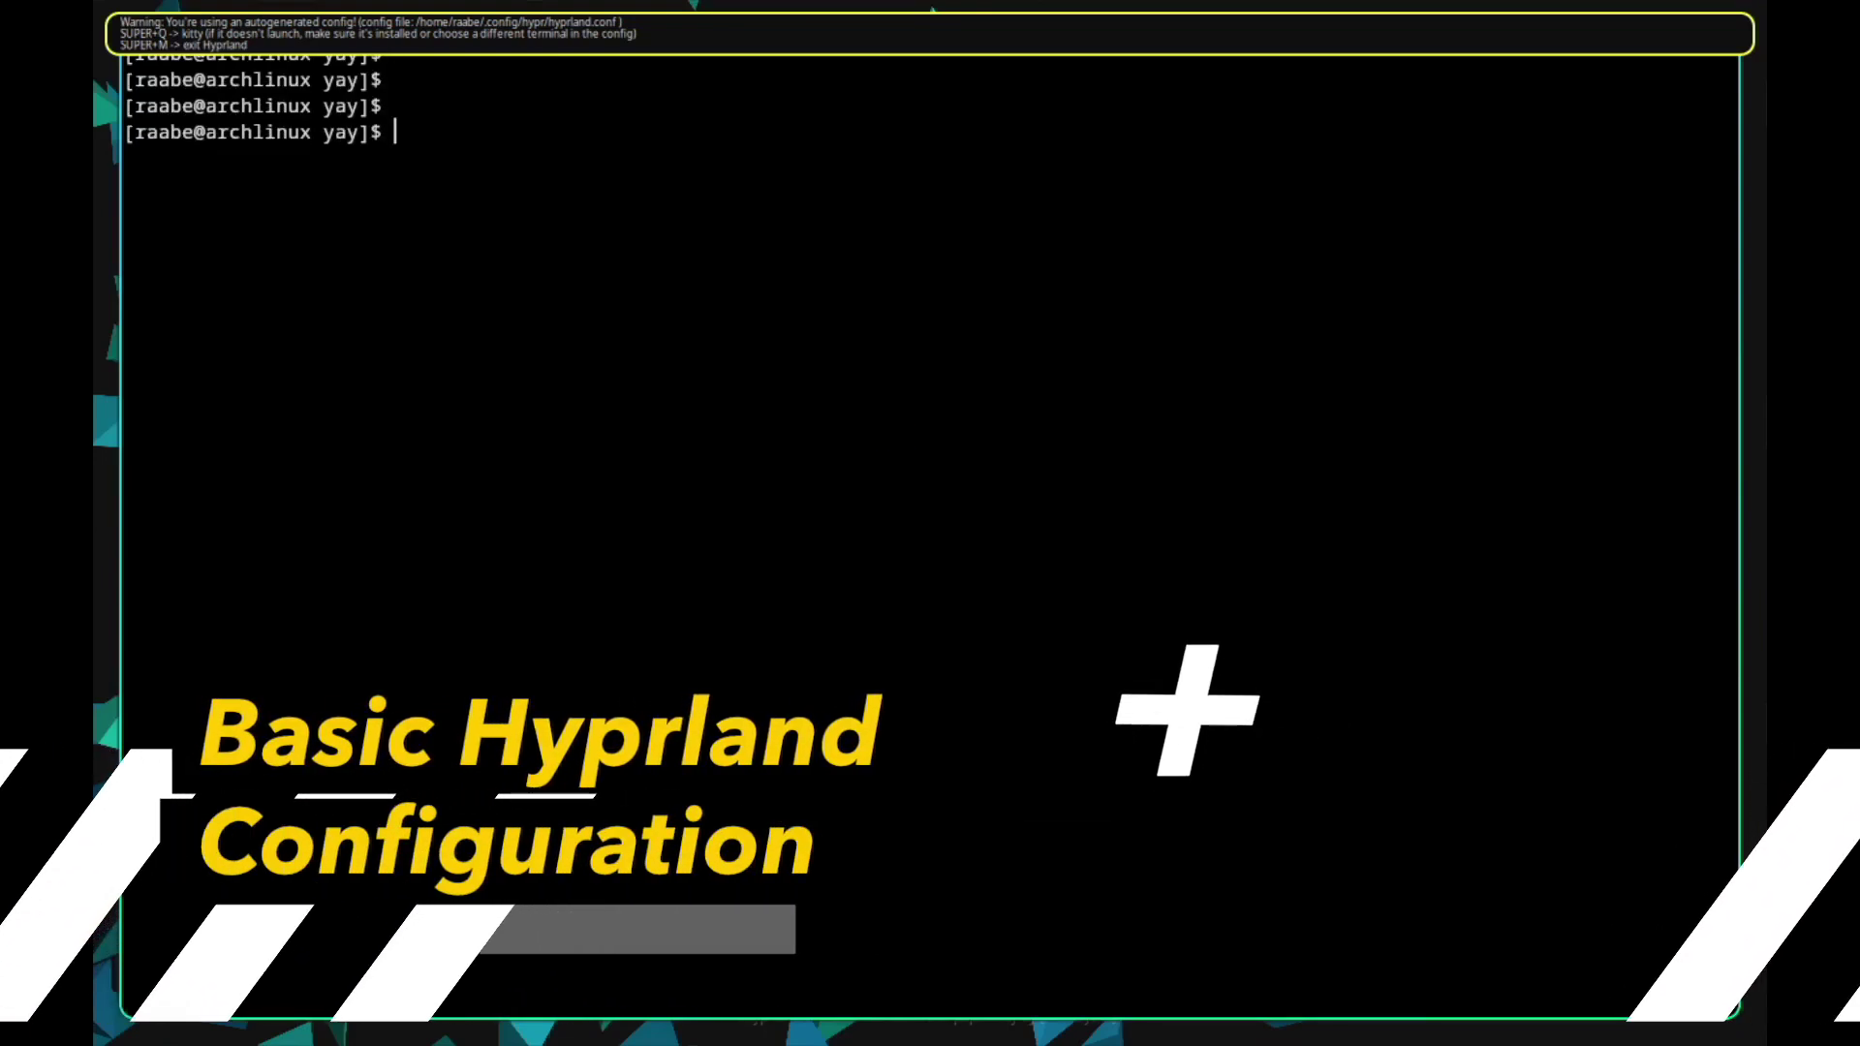
Step: Return to the home directory with cd in the kitty terminal
text(cd .con)
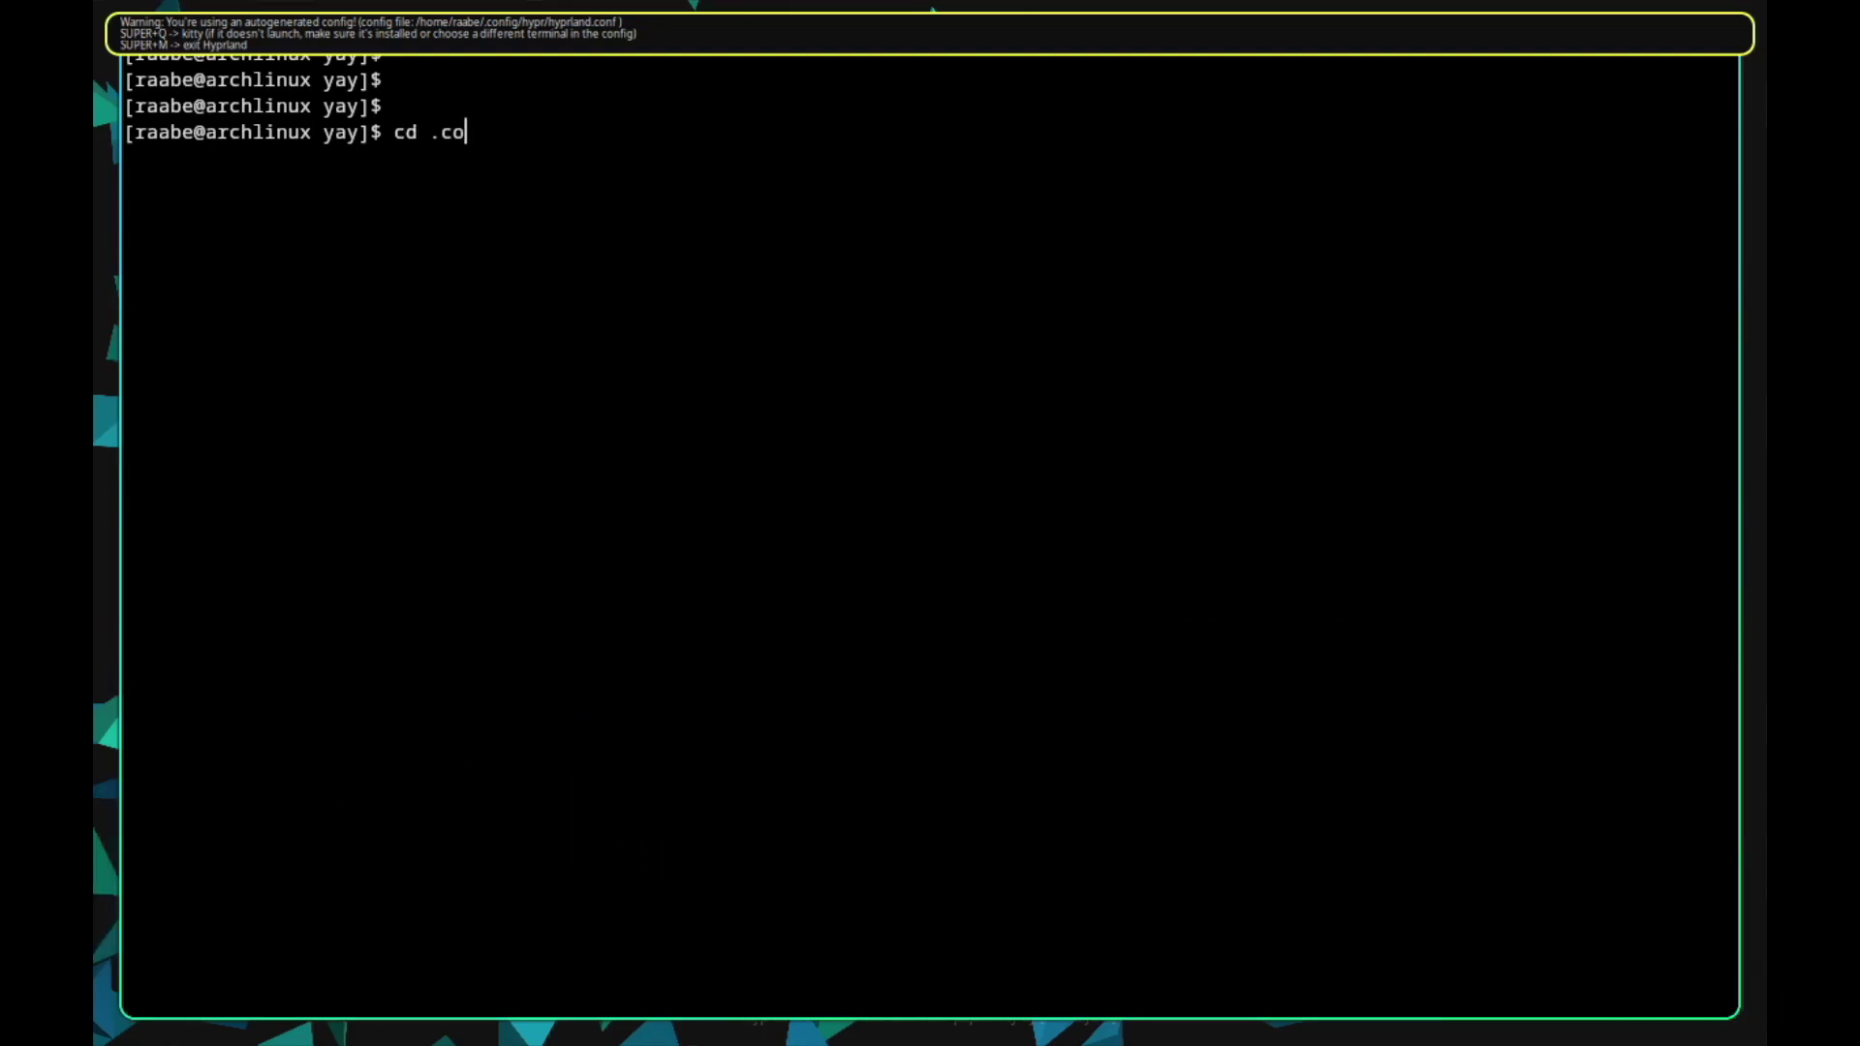
key(BackSpace)
key(BackSpace)
key(BackSpace)
key(BackSpace)
key(BackSpace)
key(BackSpace)
key(BackSpace)
text(cd)
key(Return)
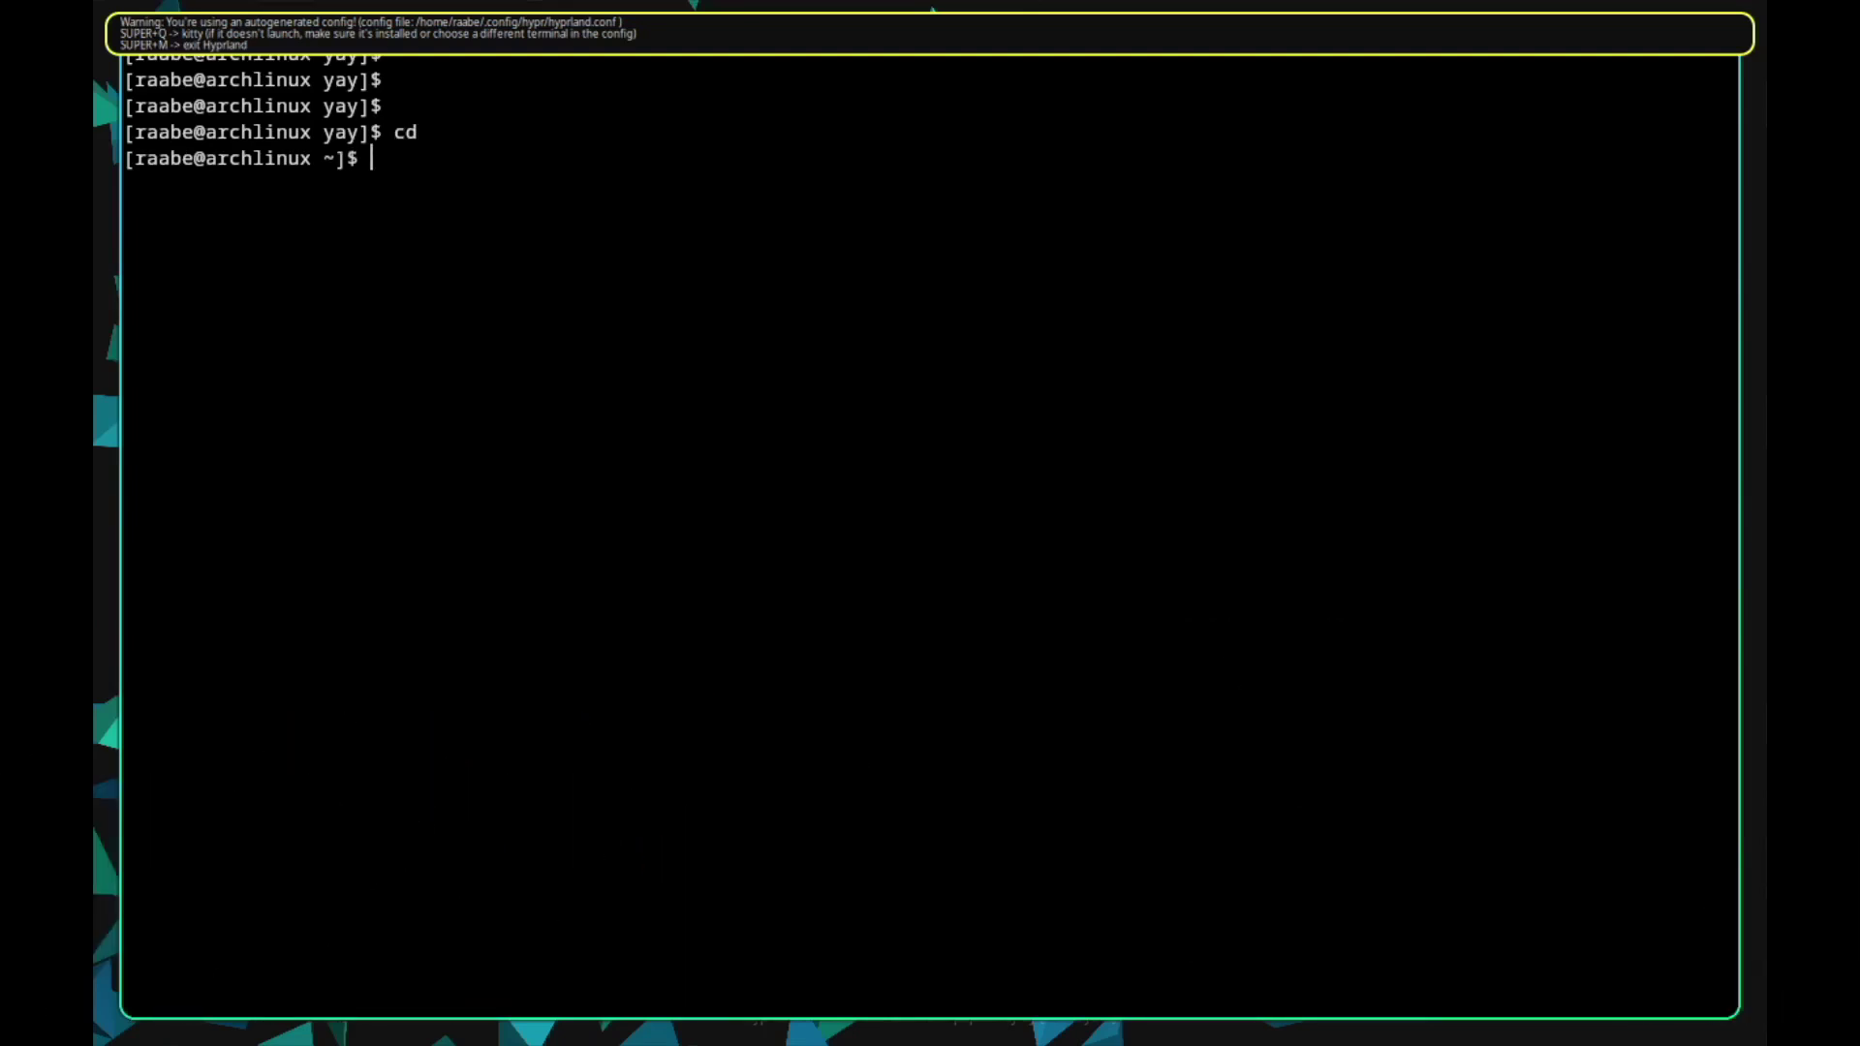
Step: Change into the .config directory and list its contents
text(c)
key(BackSpace)
text(cd .config/)
key(Return)
text(ls)
key(Return)
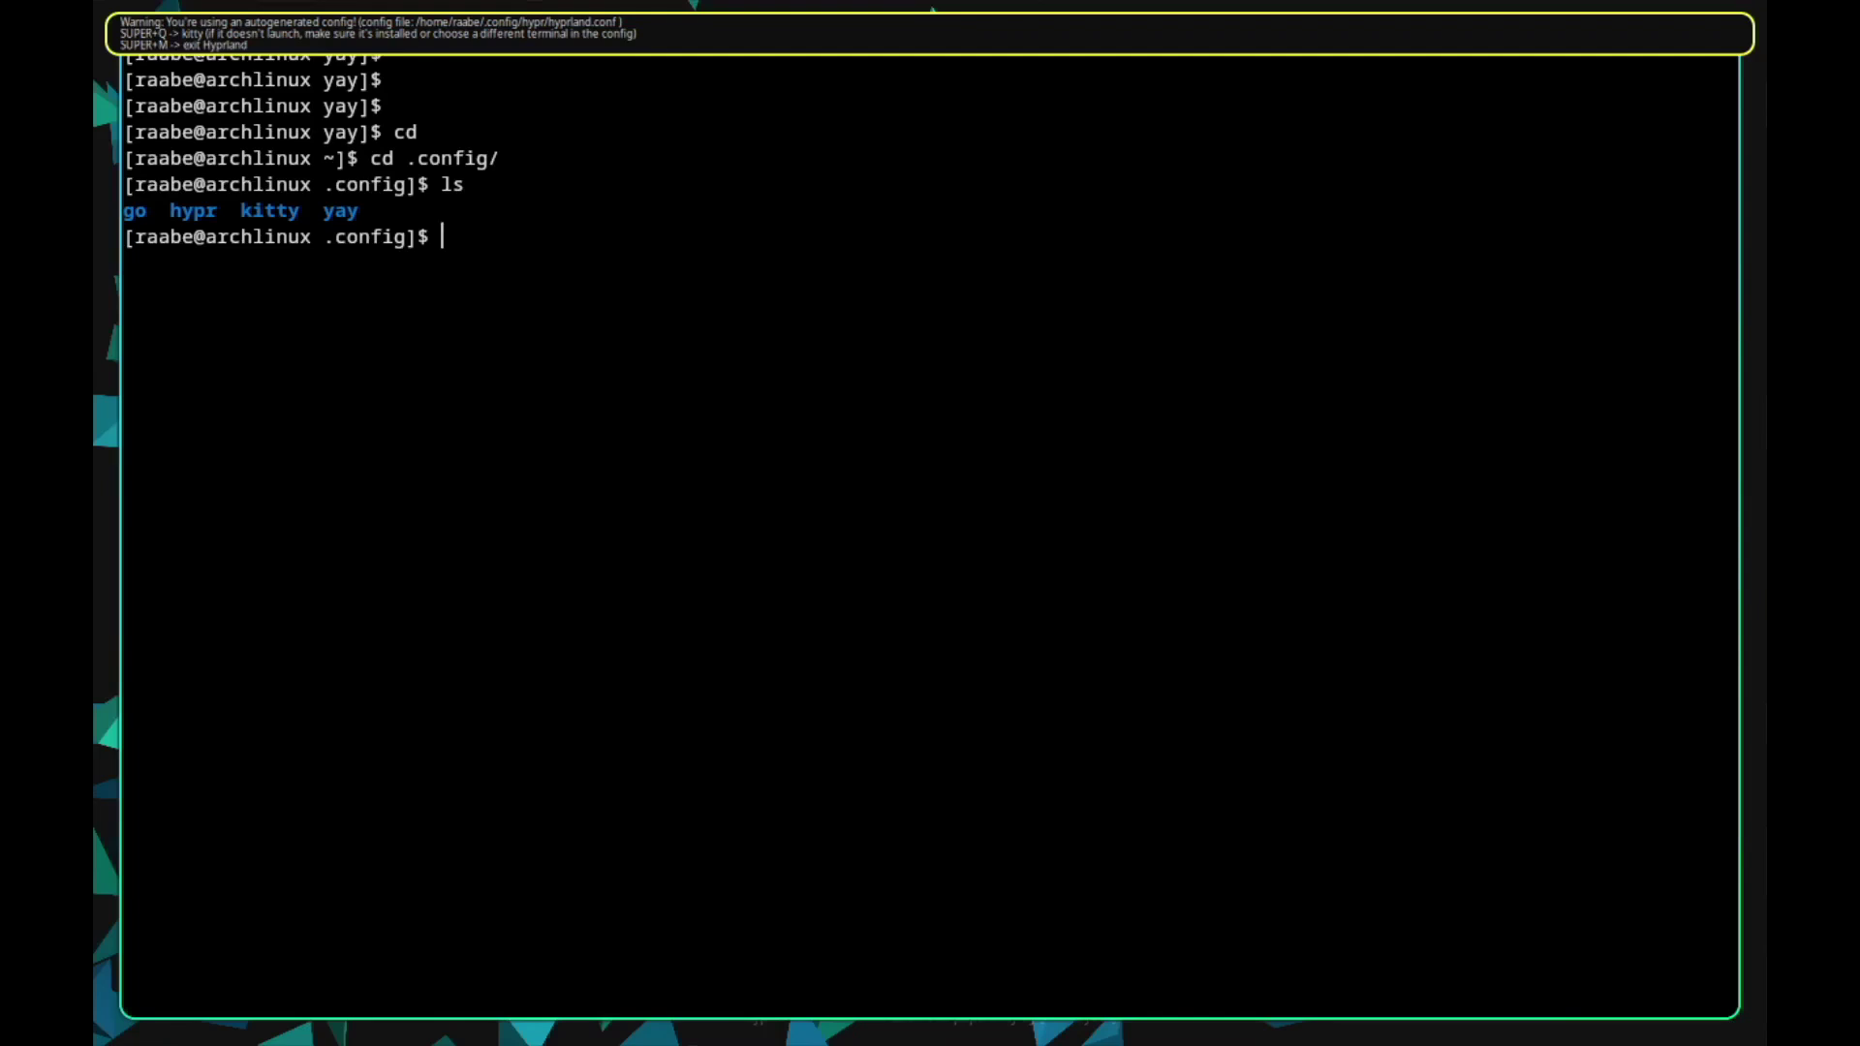
Step: Change into the hypr directory and list its files
text(cd hy)
key(BackSpace)
text(y)
key(Tab)
key(Return)
text(ls)
key(Return)
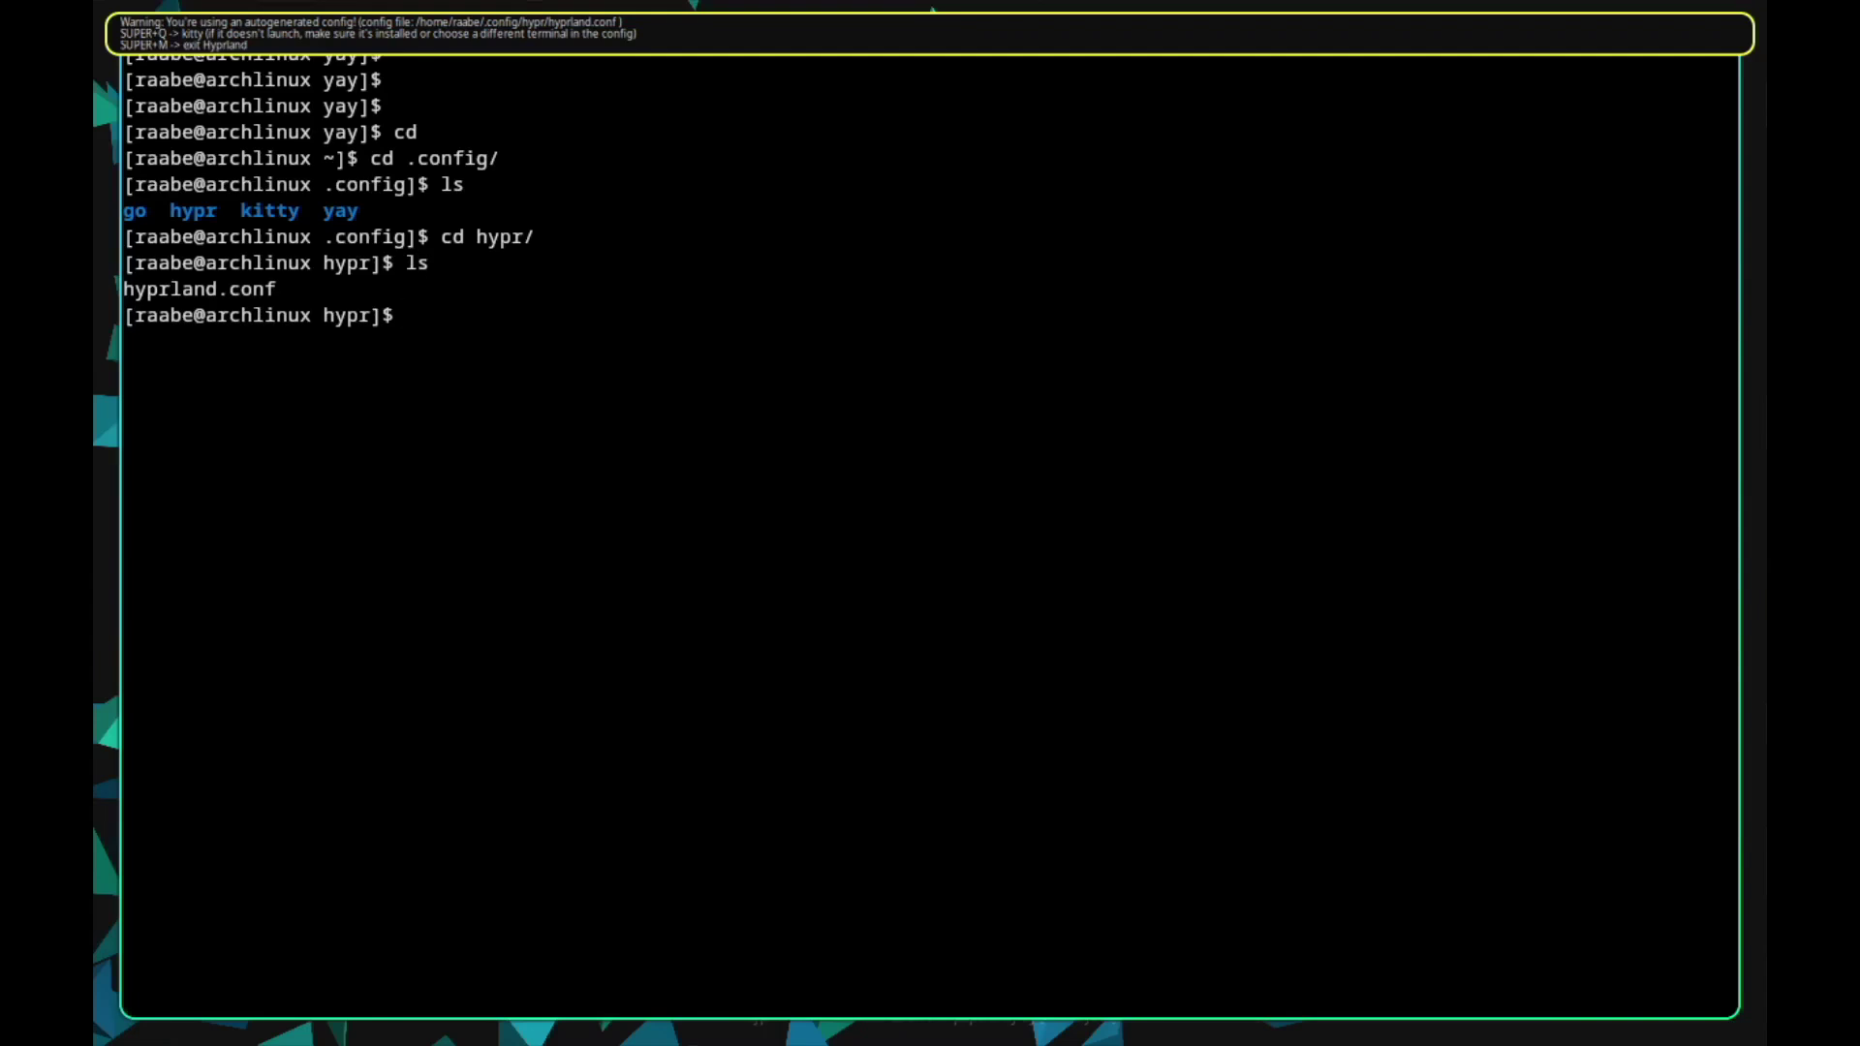
Step: Open hyprland.conf in vim
text(vim h)
key(BackSpace)
text(hz)
key(BackSpace)
key(Tab)
key(Return)
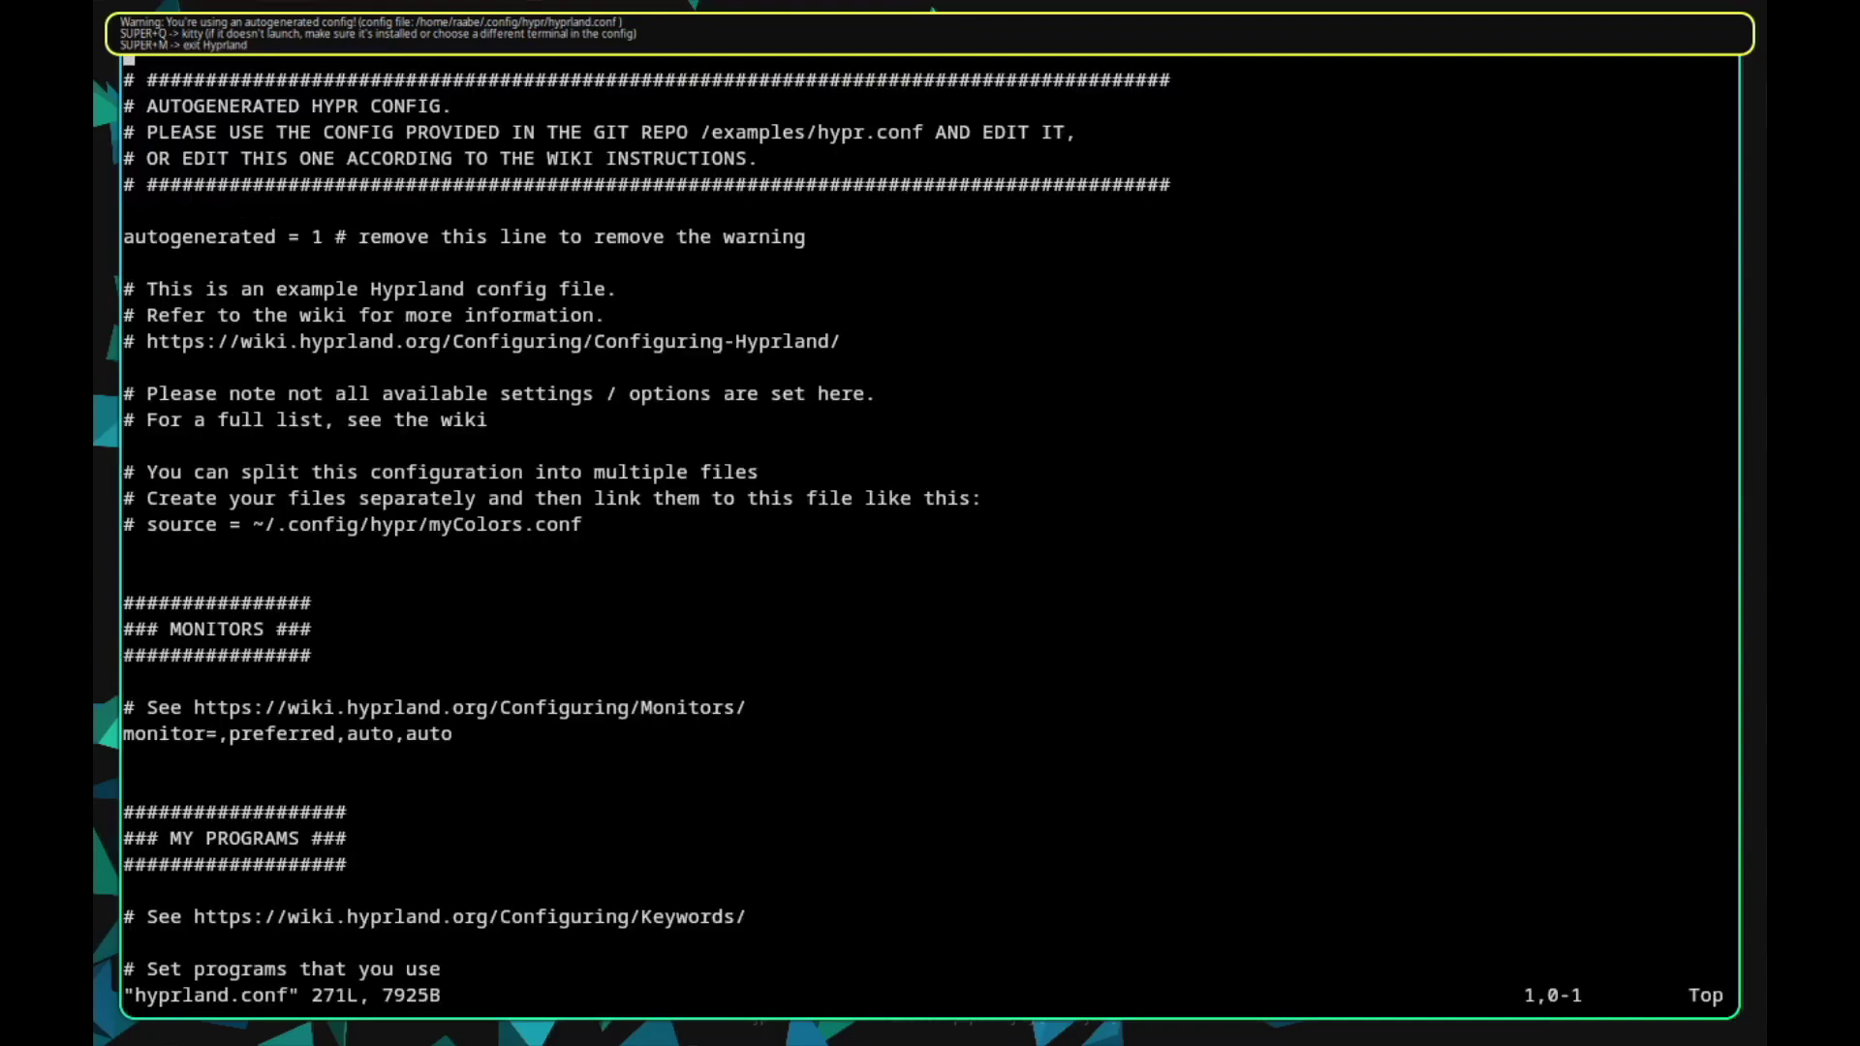
Step: Switch vim to insert mode and delete the "autogenerated = 1" line from hyprland.conf
key(Down)
key(Down)
key(Down)
key(Down)
key(Down)
key(Down)
key(Down)
text(i)
text(\)
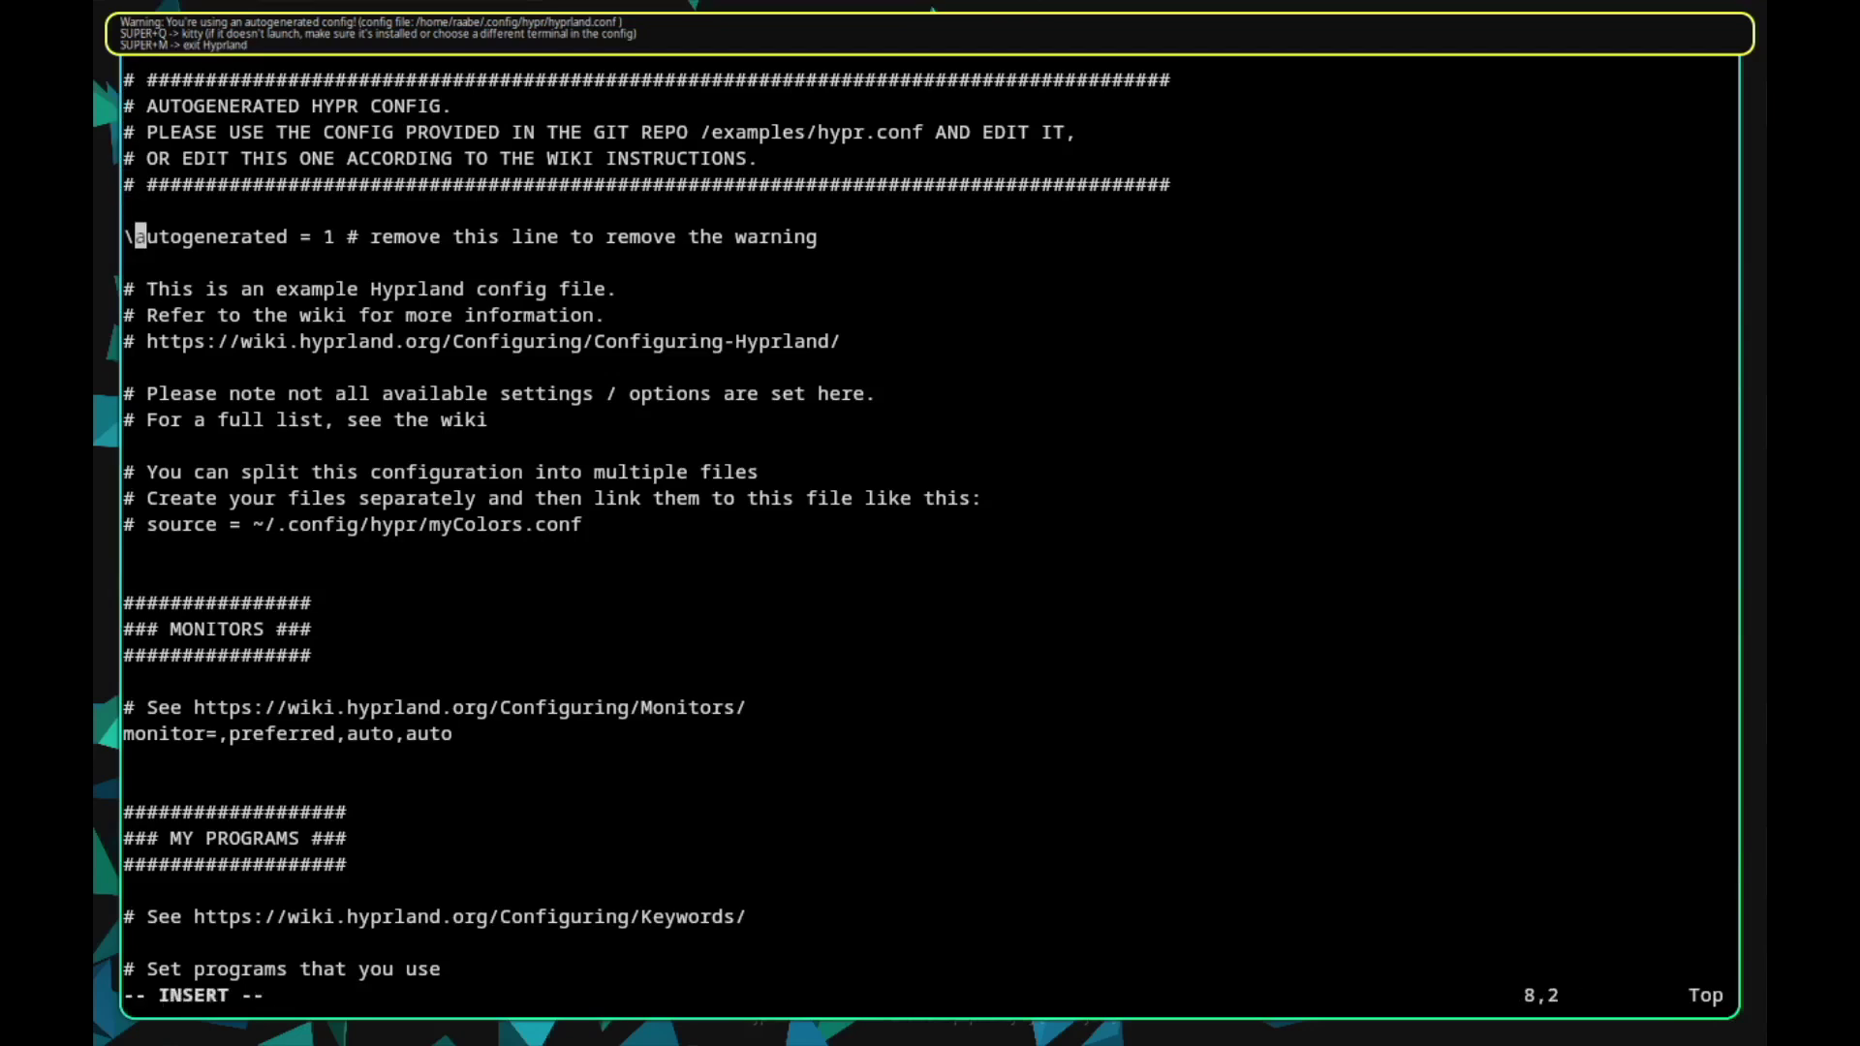
key(BackSpace)
key(BackSpace)
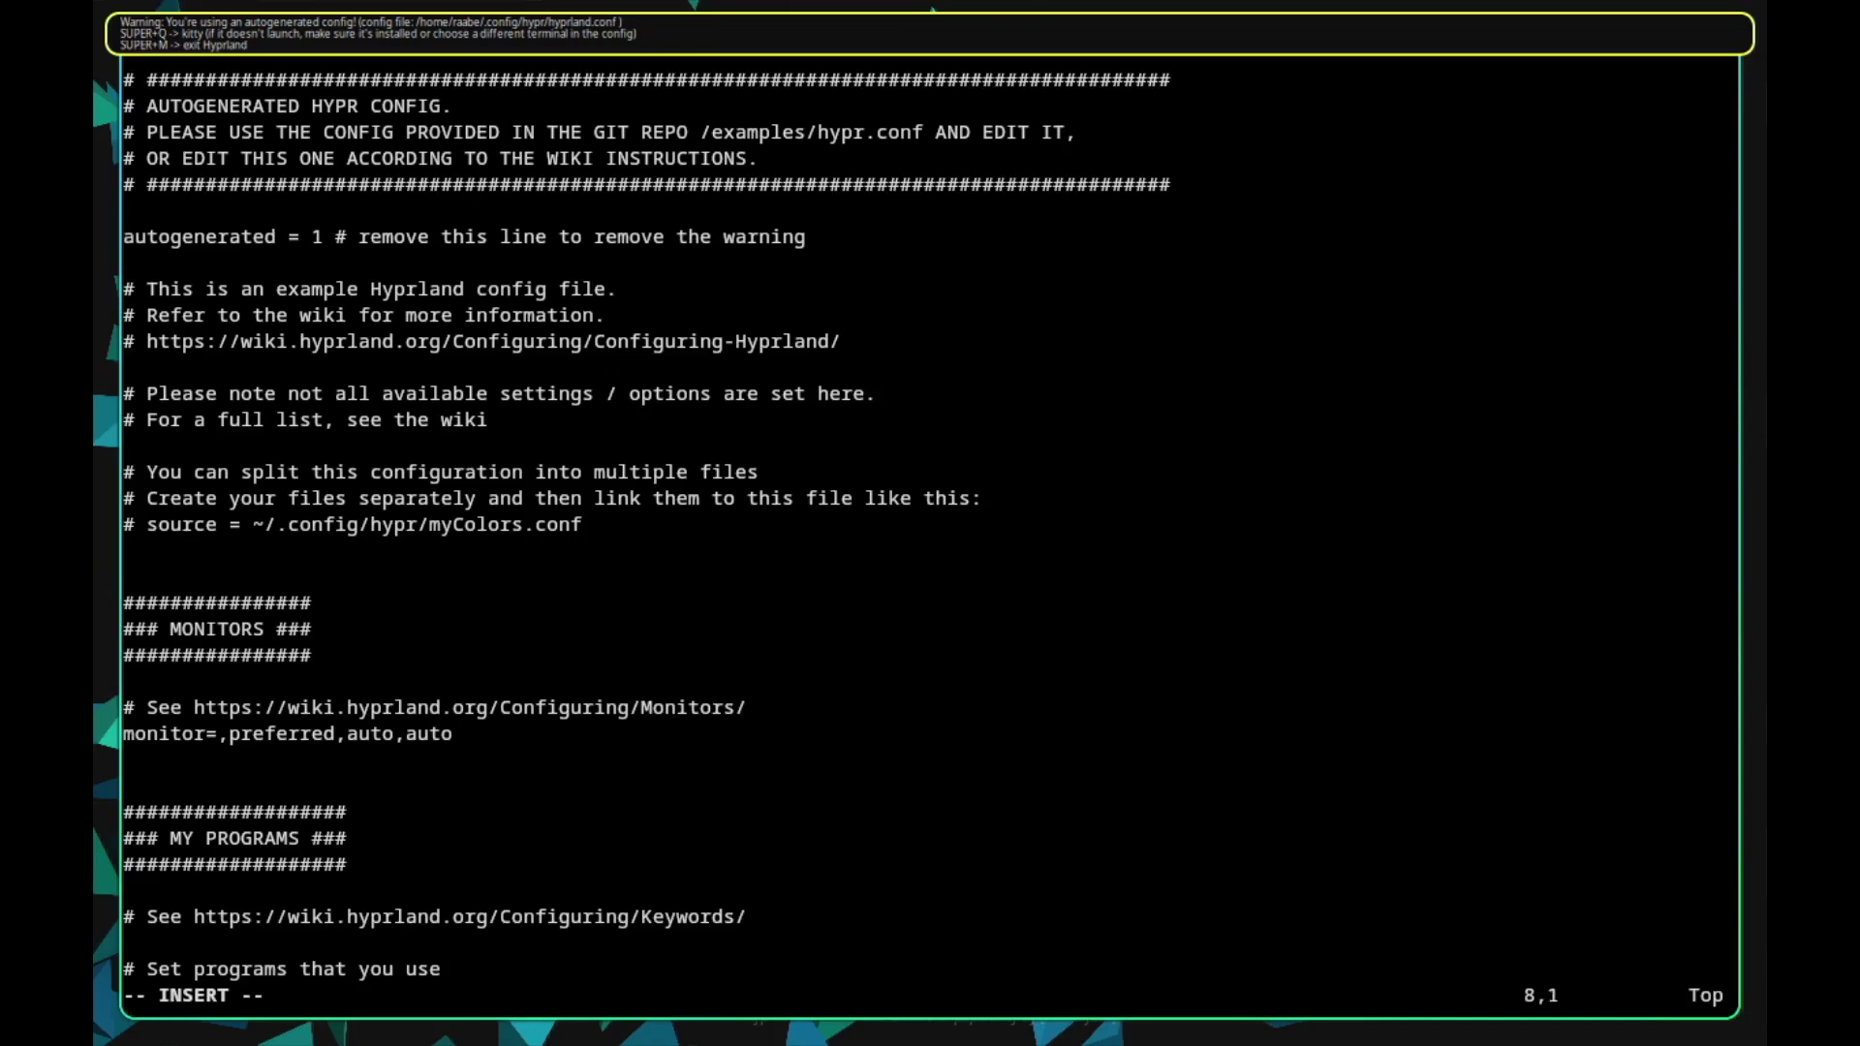
key(Delete)
key(Delete)
key(Delete)
key(Delete)
key(Delete)
key(Delete)
key(Delete)
key(Delete)
key(Delete)
key(Delete)
key(Delete)
key(Delete)
key(Delete)
key(Delete)
key(Delete)
key(Delete)
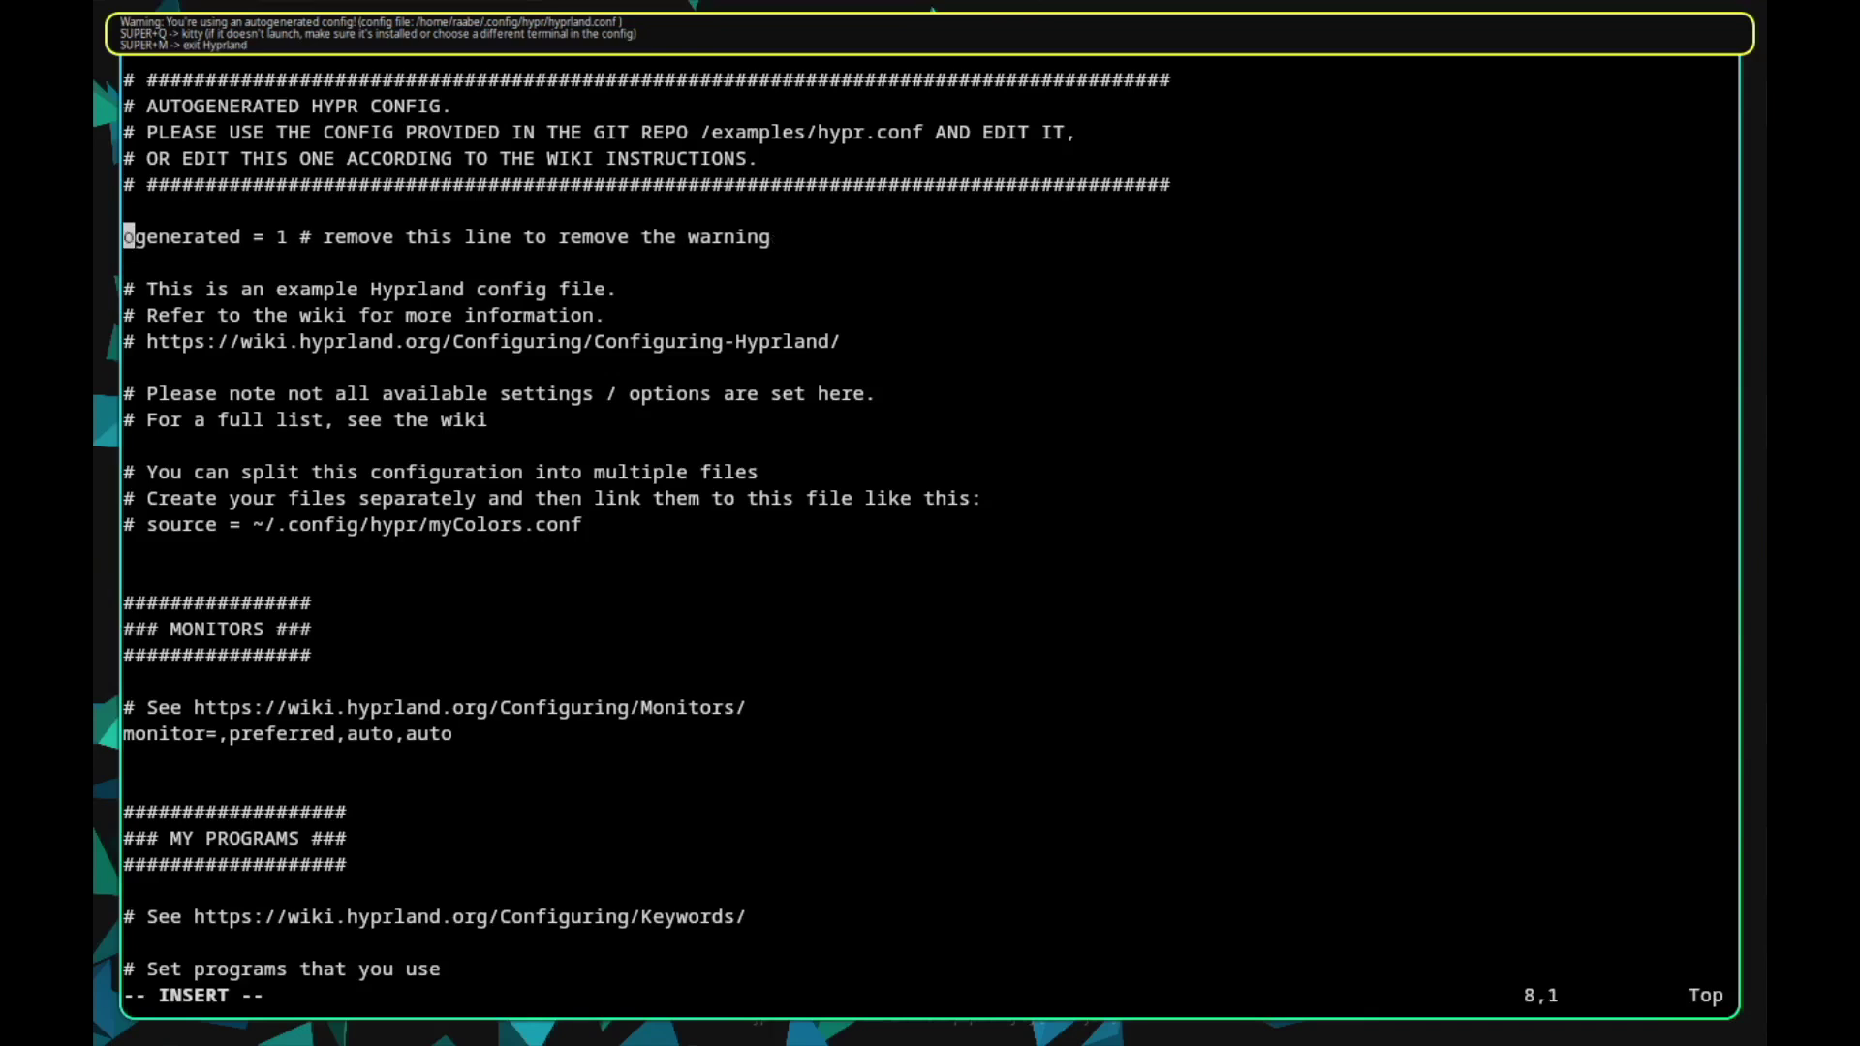
key(Delete)
key(Delete)
key(Delete)
key(Delete)
key(Delete)
key(Delete)
key(Delete)
key(Delete)
key(Delete)
key(Delete)
key(Delete)
key(Delete)
key(Delete)
key(Delete)
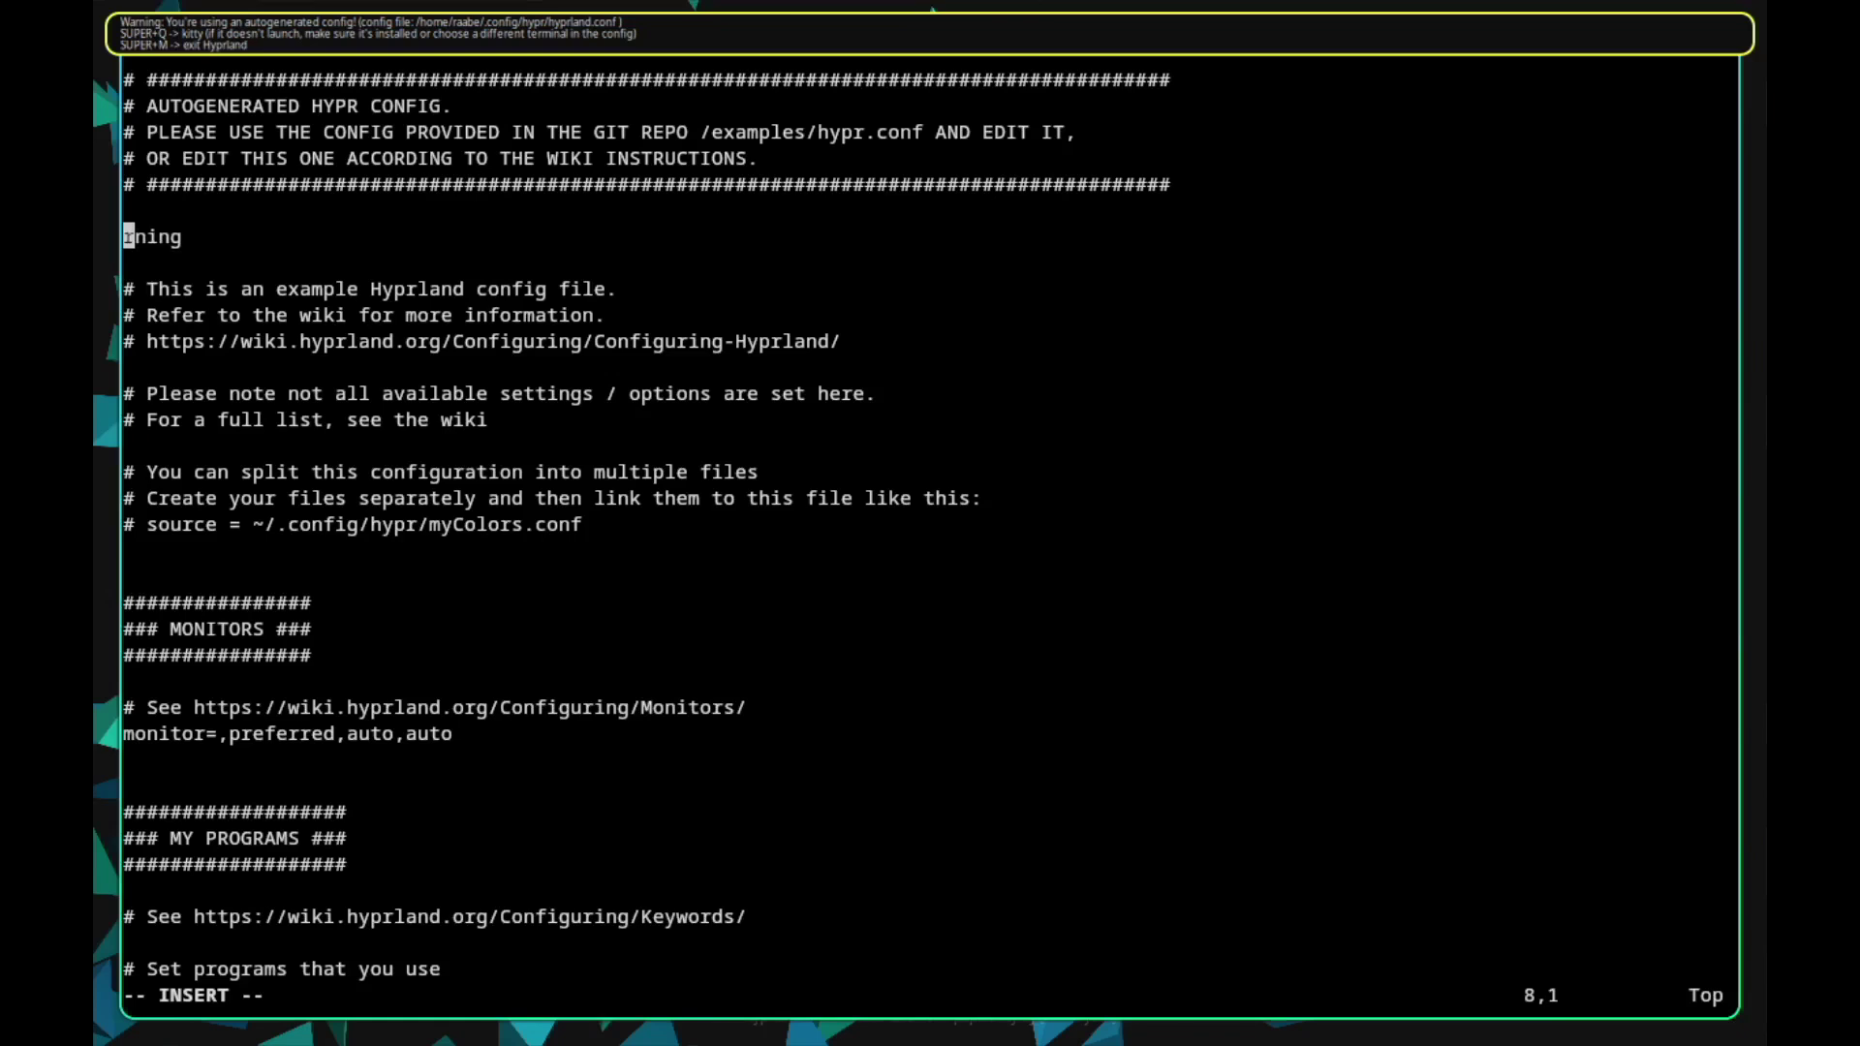
key(Delete)
key(Delete)
key(Delete)
key(Delete)
Step: Set kb_layout to de in the input section of hyprland.conf and save the file
key(Down)
key(Down)
key(Down)
key(Down)
key(Down)
key(Down)
key(Down)
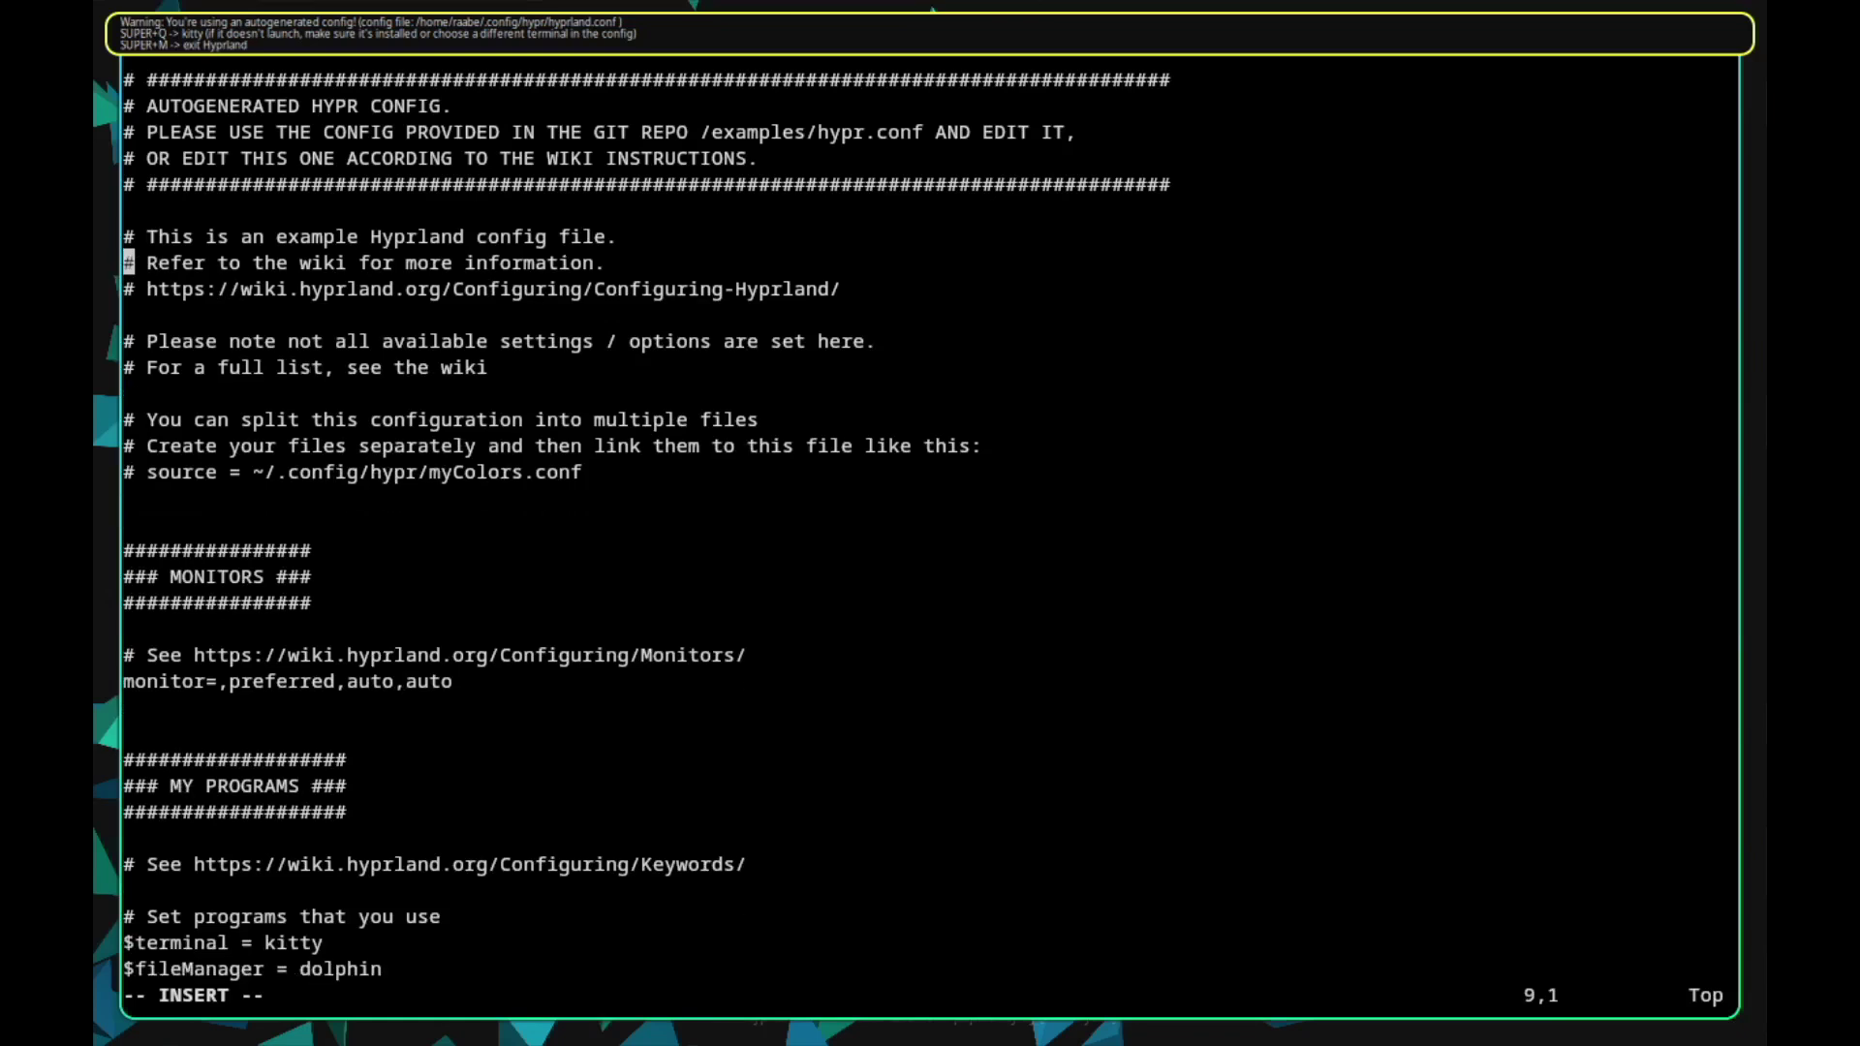
key(Down)
key(Down)
key(Down)
key(Down)
key(Down)
key(Down)
key(Down)
key(Down)
key(Down)
key(Down)
key(Down)
key(Down)
key(Down)
key(Down)
key(Down)
key(Down)
key(Down)
key(Down)
key(Down)
key(Down)
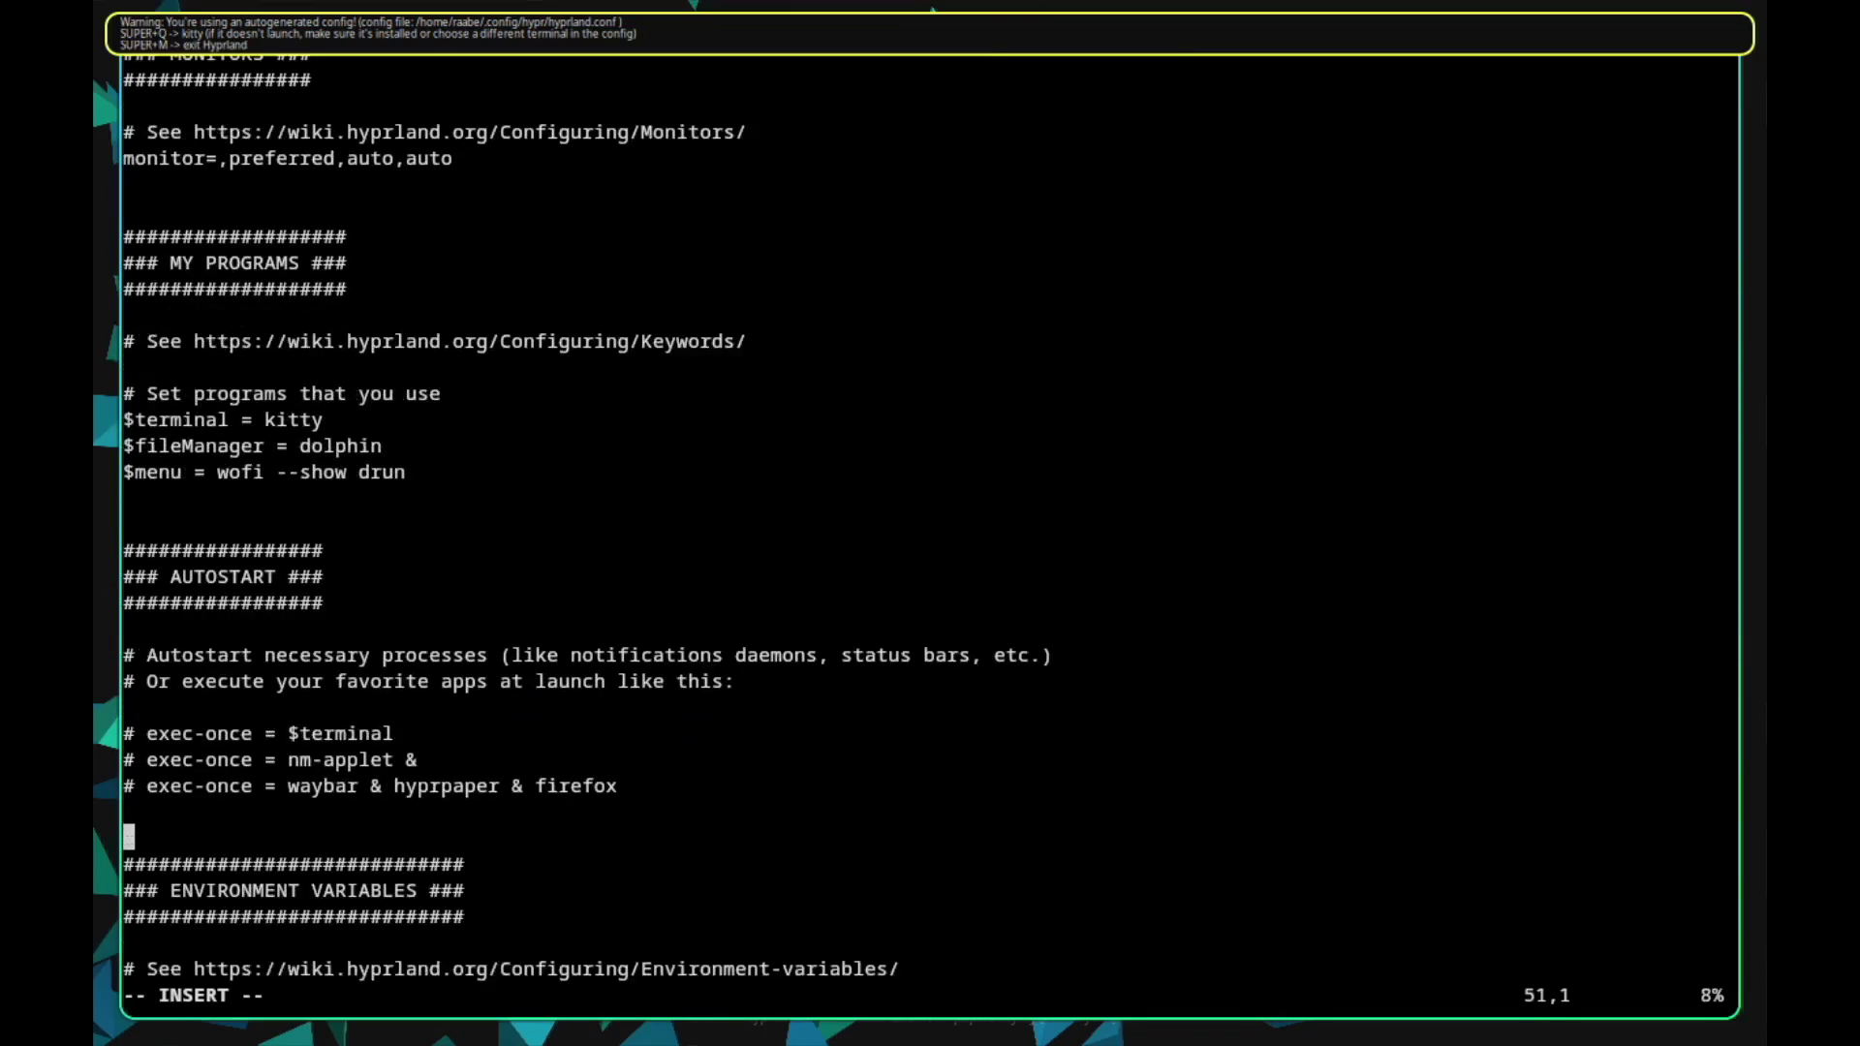
key(Down)
key(Down)
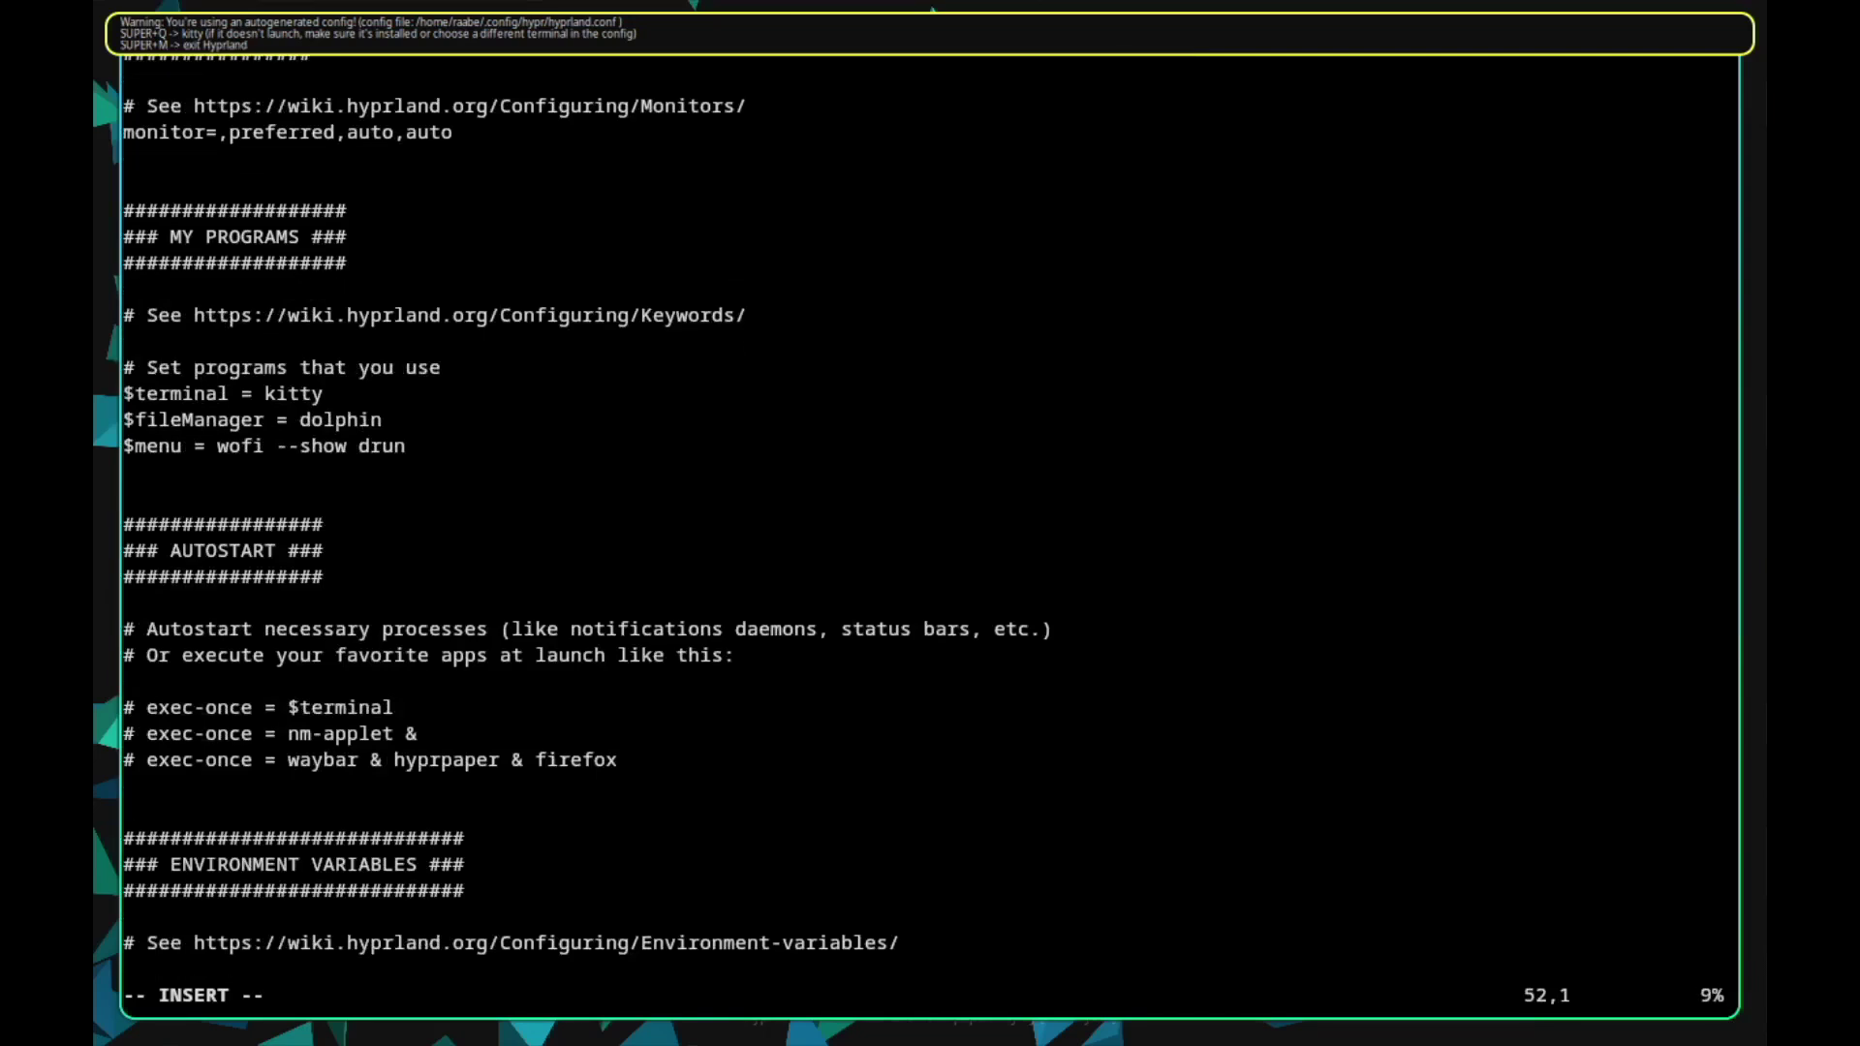
key(Down)
key(Down)
key(Down)
key(Down)
key(Down)
key(Down)
key(Down)
key(Down)
key(Down)
key(Down)
key(Down)
key(Down)
key(Down)
key(Down)
key(Down)
key(Down)
key(Down)
key(Down)
key(Down)
key(Down)
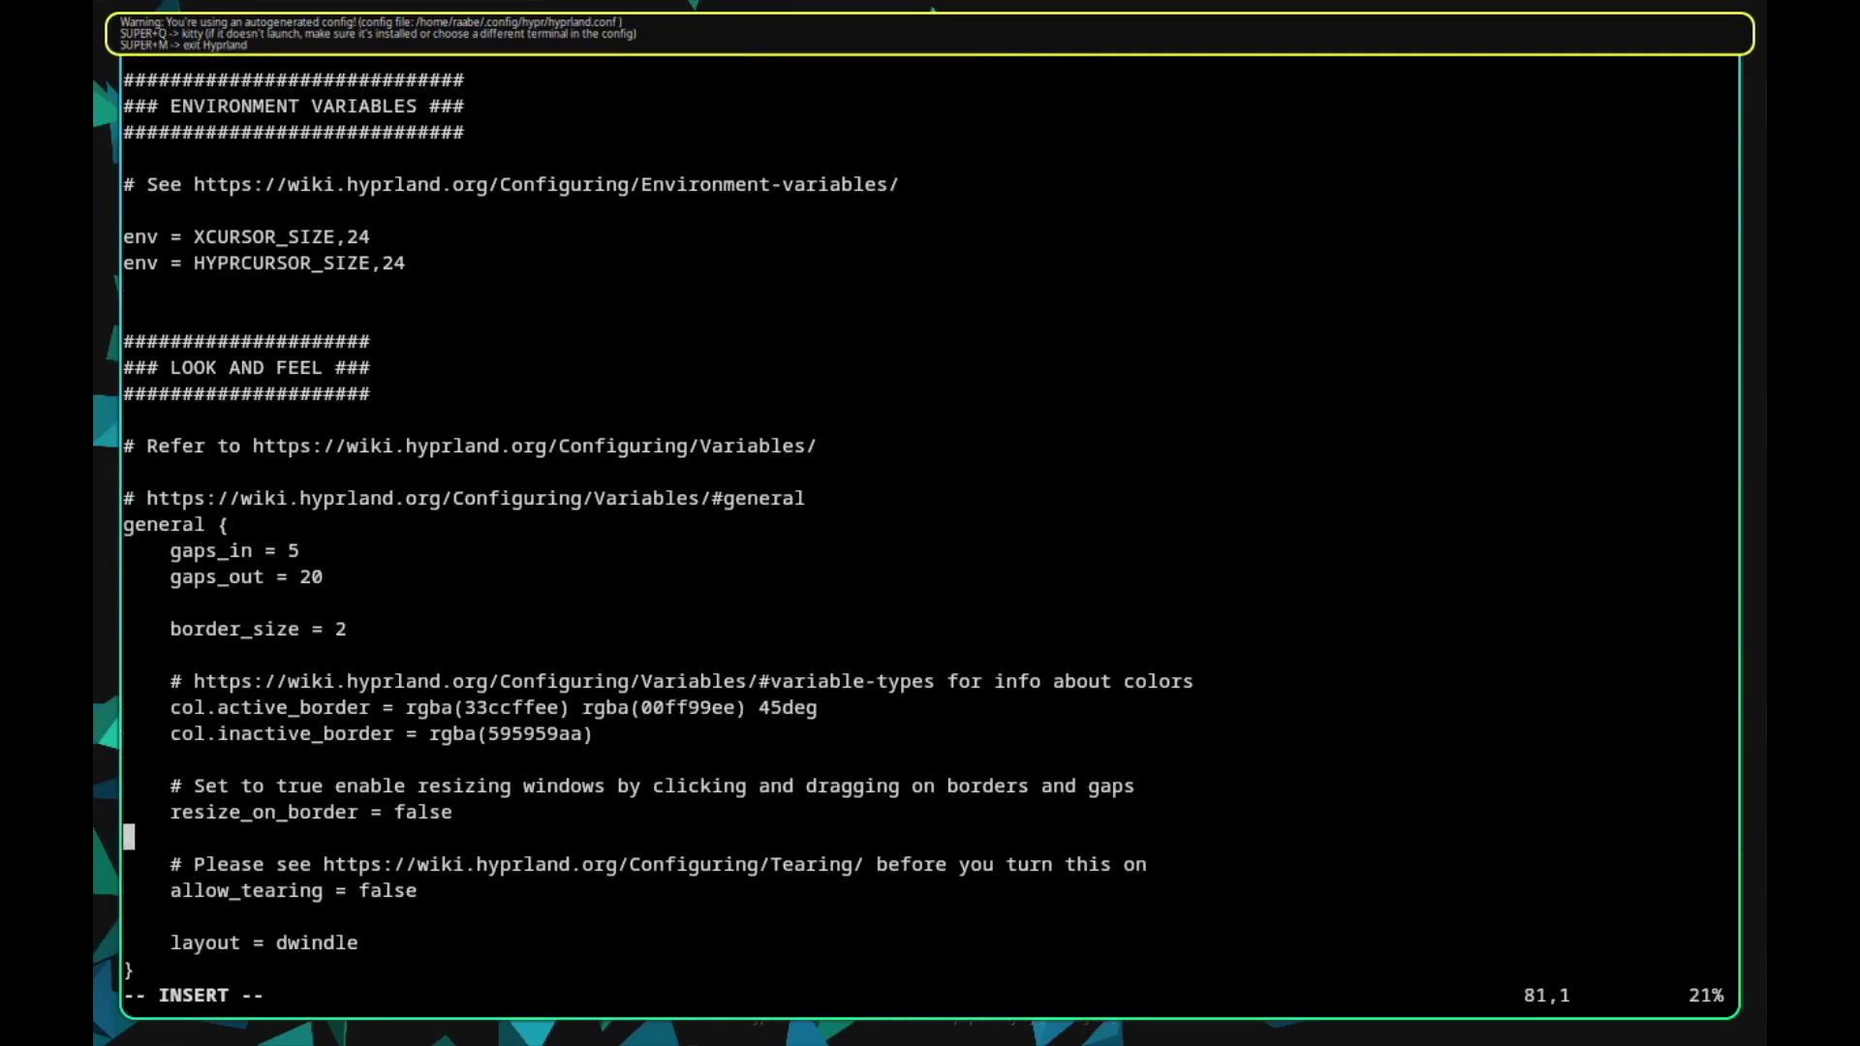
key(Down)
key(Down)
key(Down)
key(Down)
key(Down)
key(Down)
key(Down)
key(Down)
key(Down)
key(Down)
key(Down)
key(Down)
key(Down)
key(Down)
key(Down)
key(Down)
key(Down)
key(Down)
key(Down)
key(Down)
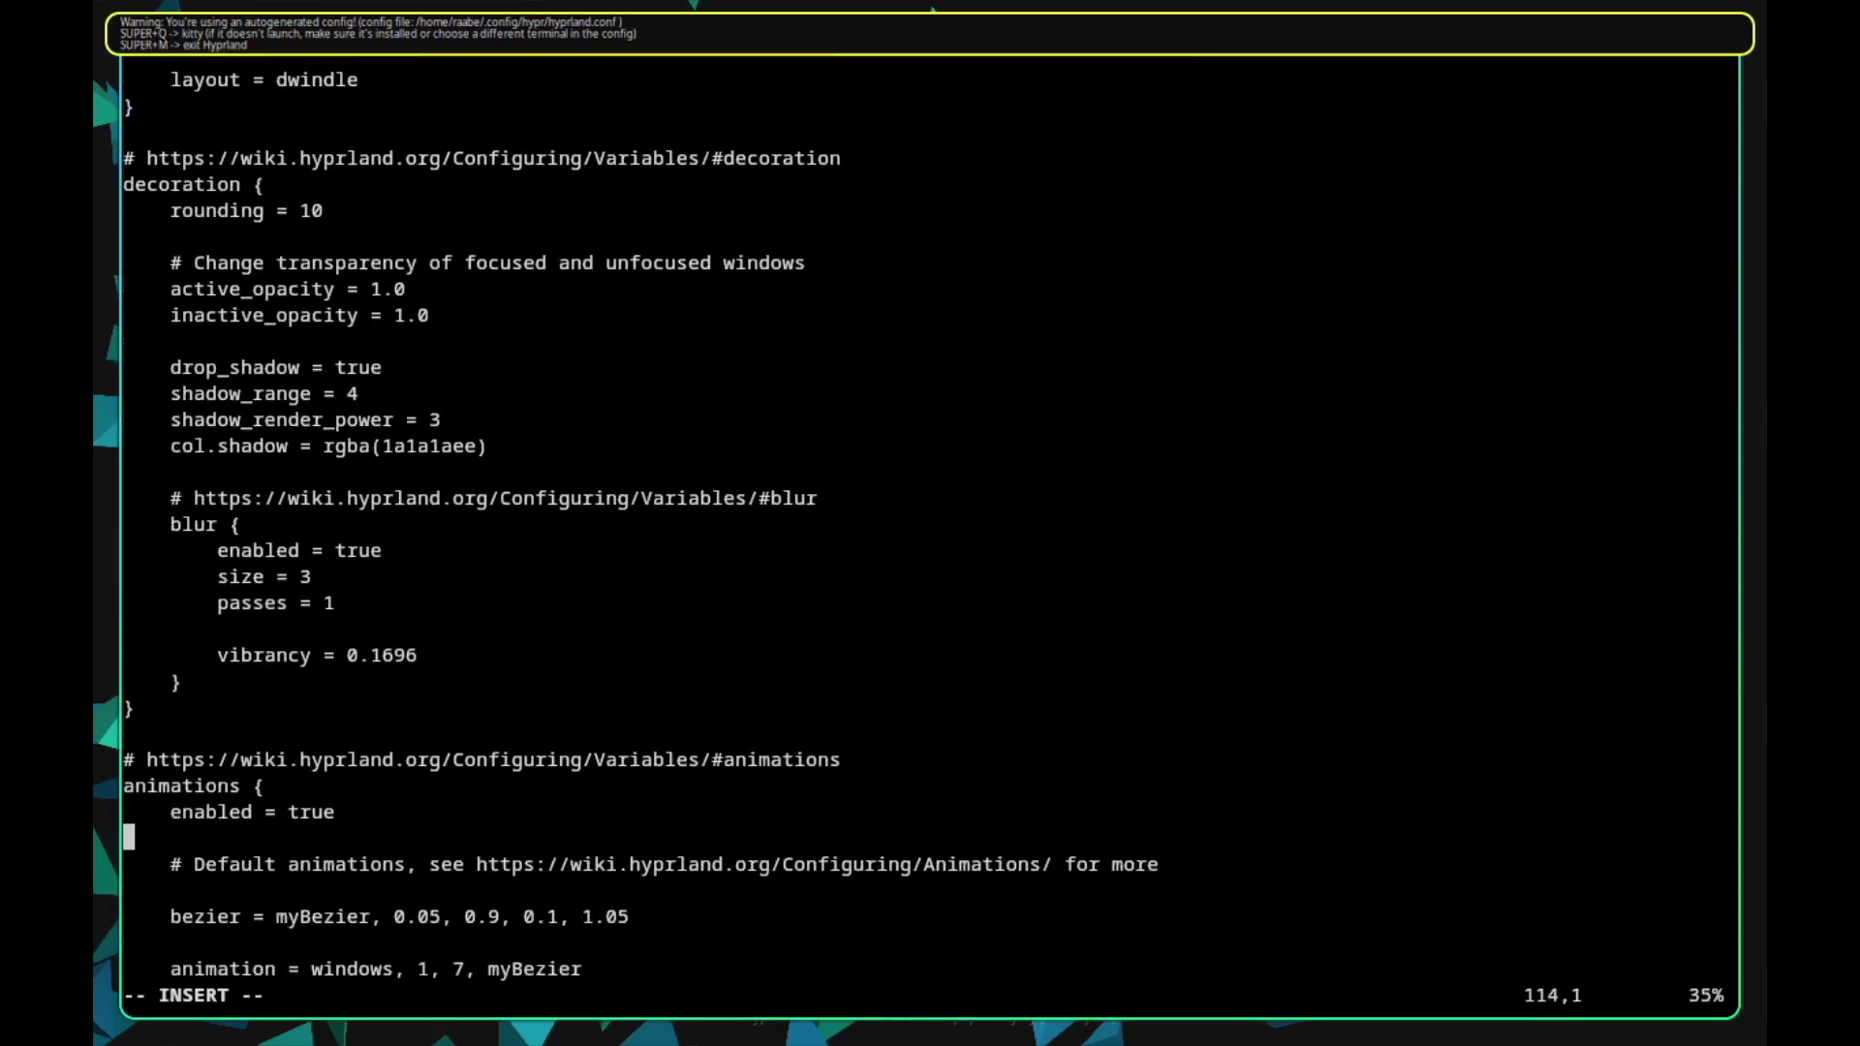
key(Down)
key(Down)
key(Down)
key(Down)
key(Down)
key(Down)
key(Down)
key(Down)
key(Down)
key(Down)
key(Down)
key(Down)
key(Down)
key(Down)
key(Down)
key(Down)
key(Down)
key(Down)
key(Down)
key(Down)
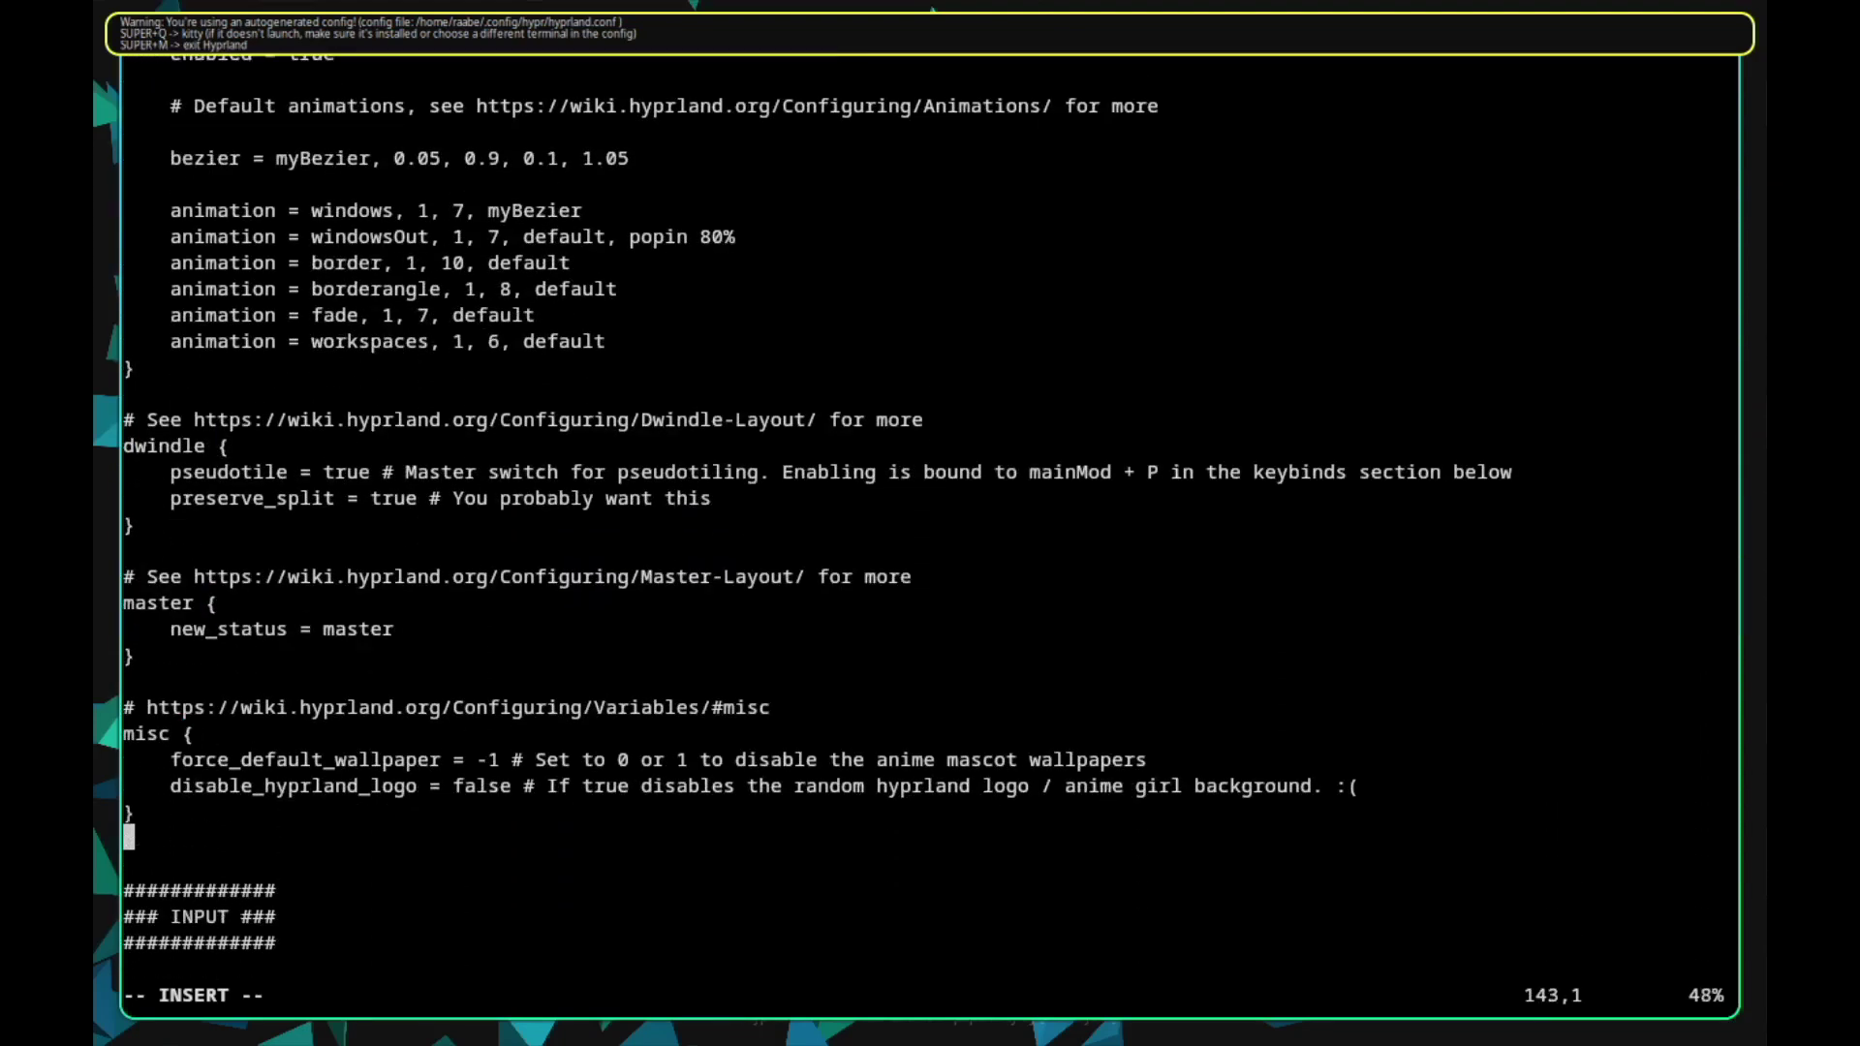
key(Down)
key(Down)
key(Down)
key(Down)
key(Down)
key(Down)
key(Down)
key(Down)
key(Down)
key(Down)
key(Down)
key(Down)
key(Down)
key(Down)
key(Down)
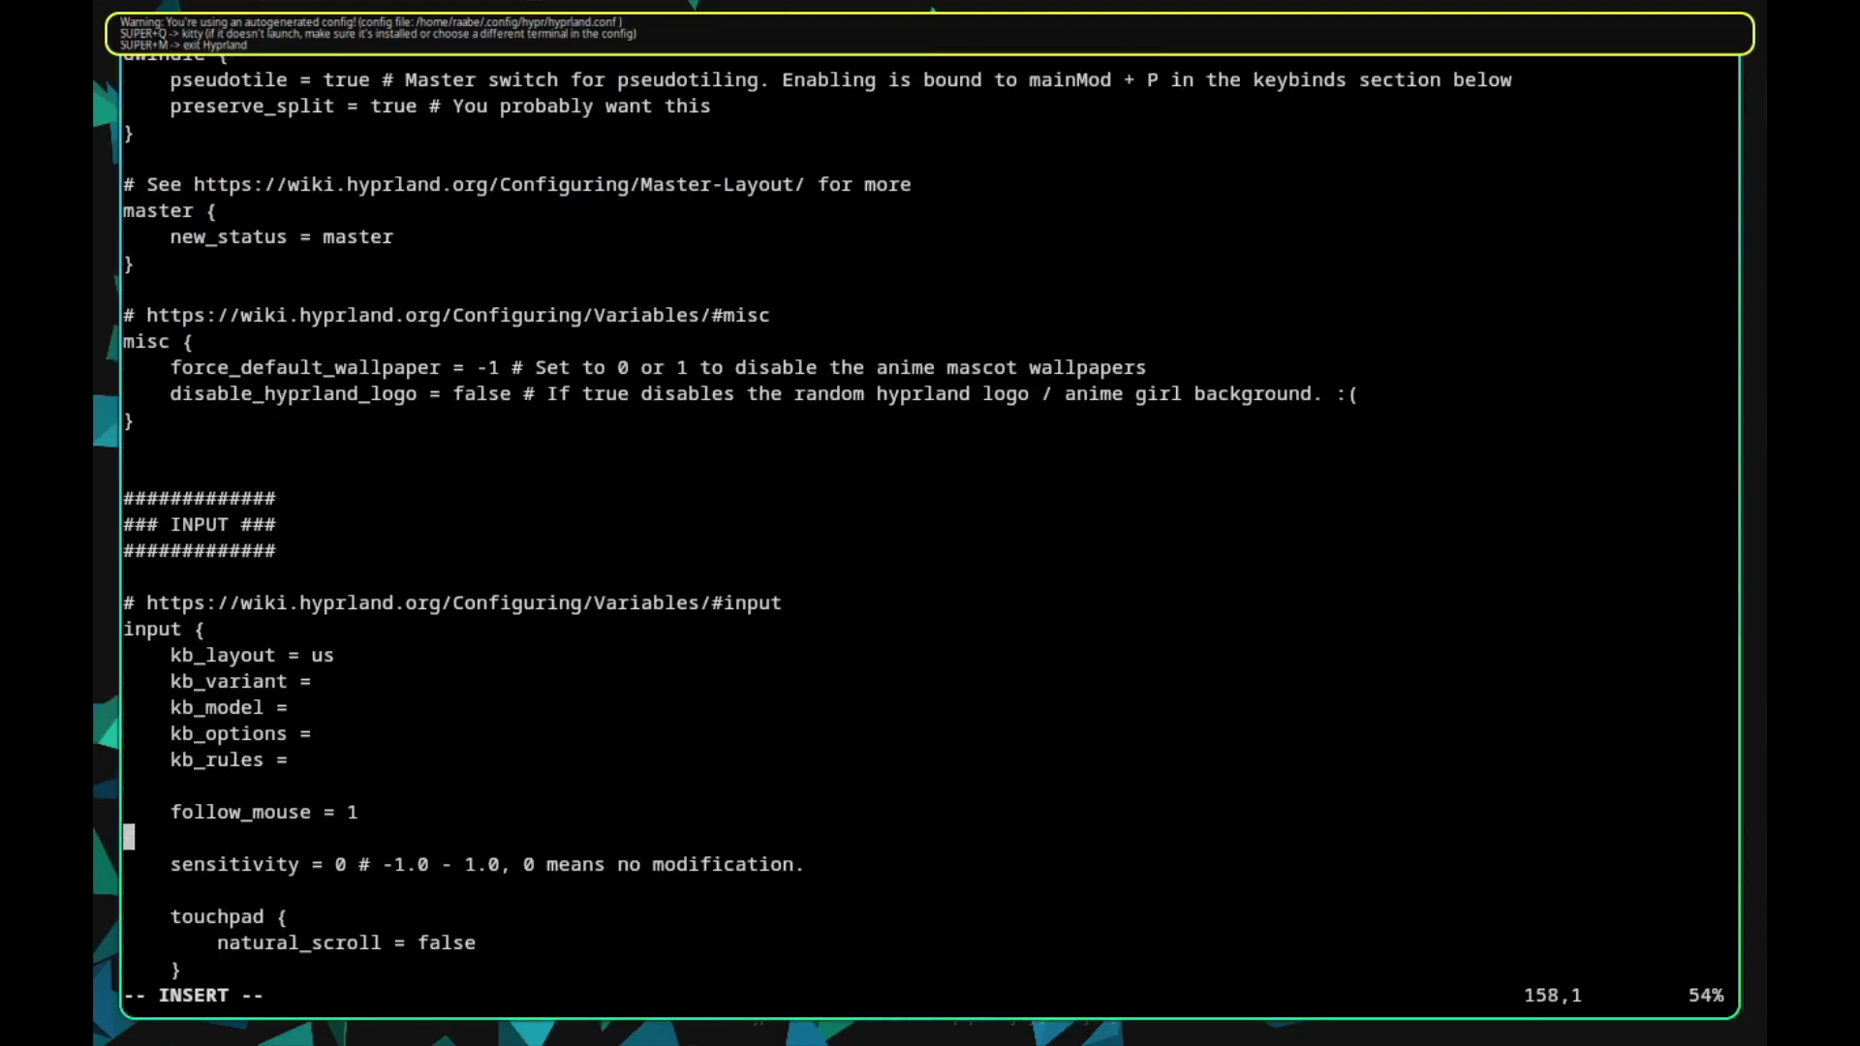
key(Up)
key(Up)
key(Up)
key(Up)
key(Up)
key(Up)
key(Up)
key(End)
key(BackSpace)
key(BackSpace)
text(de)
key(Escape)
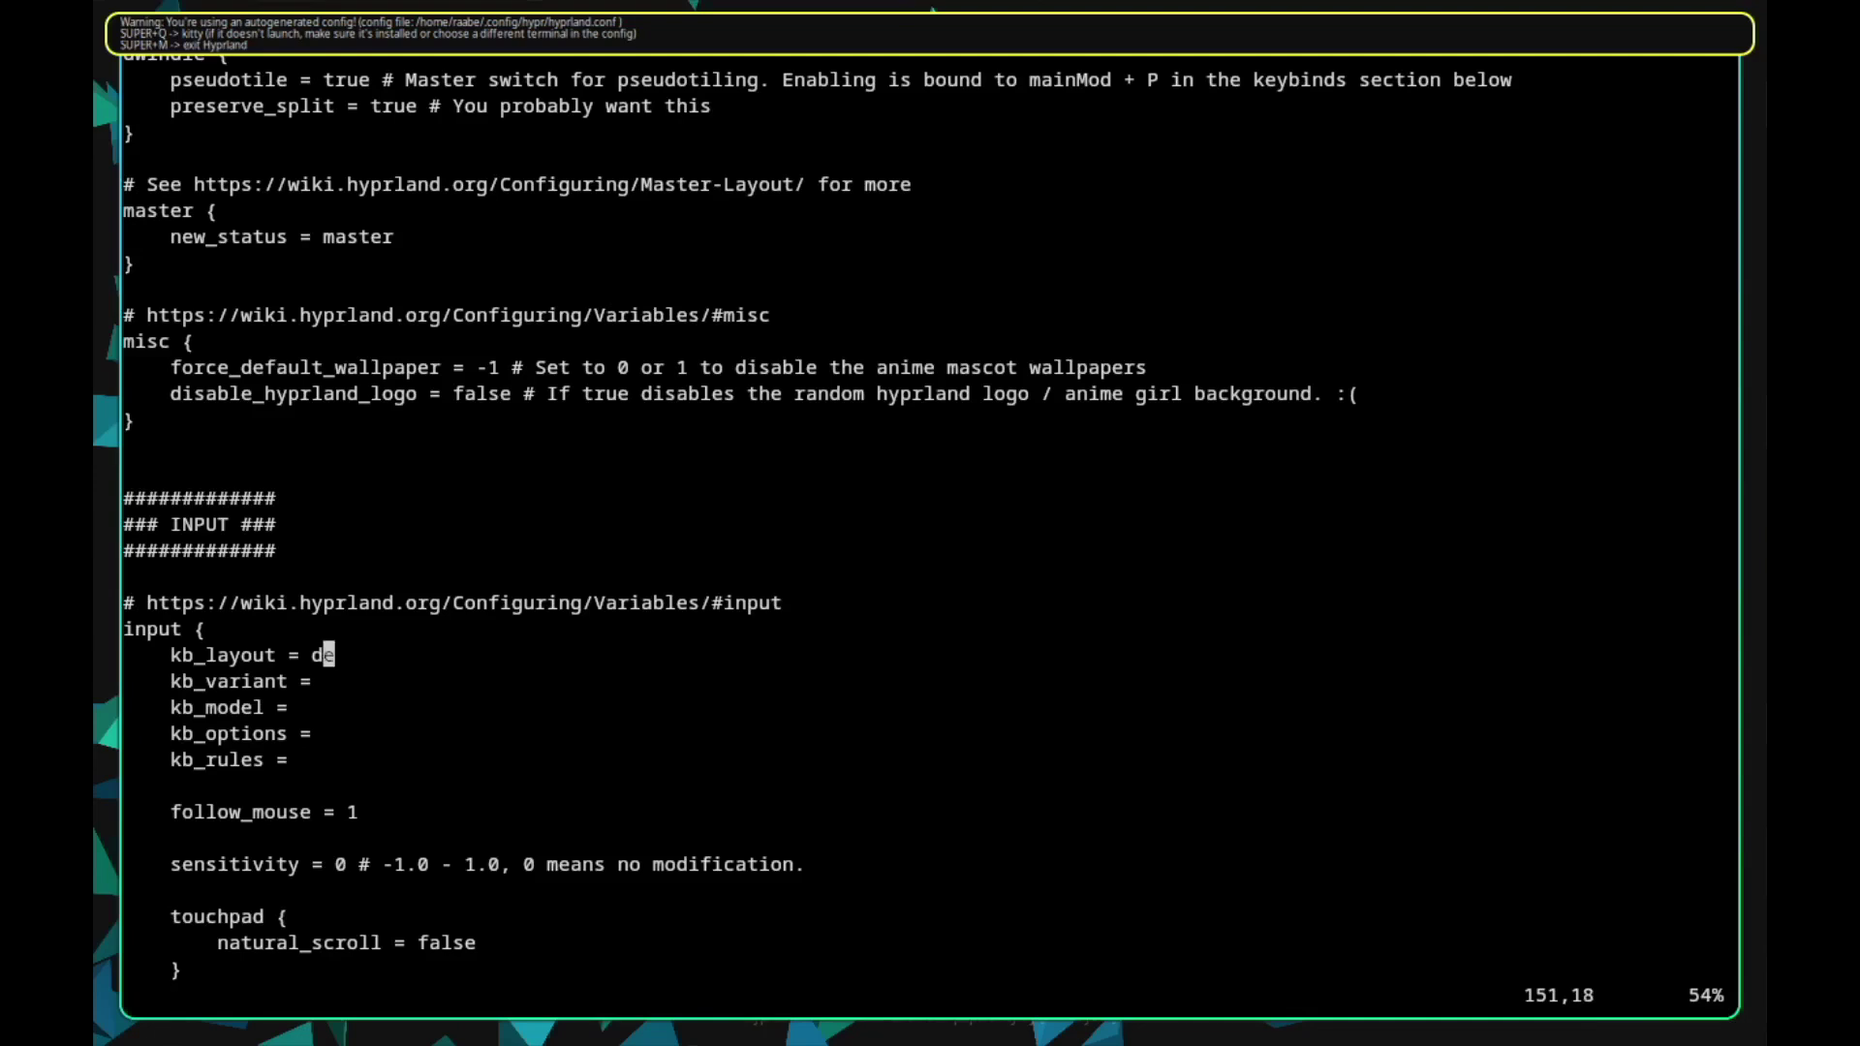
text(:w)
key(Return)
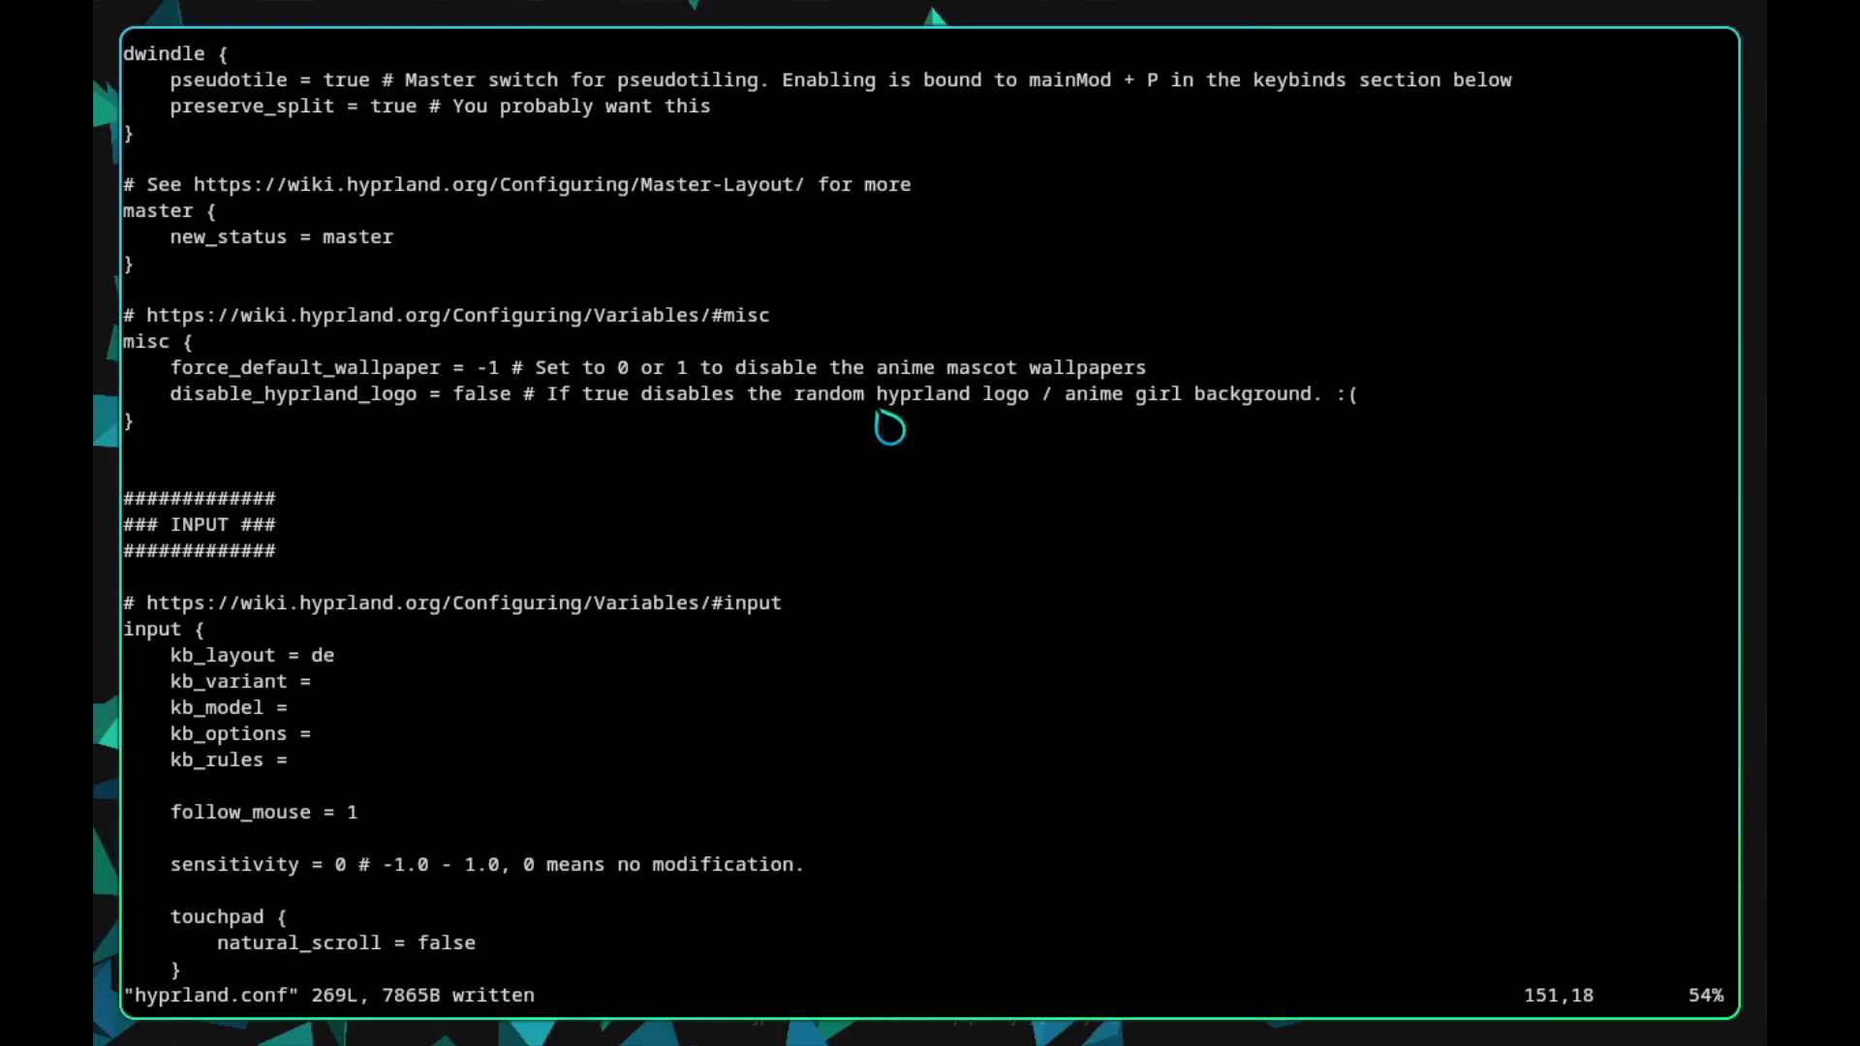
Step: Open a second terminal, test the German keyboard layout by entering the umlauts ä and ö, and clear the test text
key(super+q)
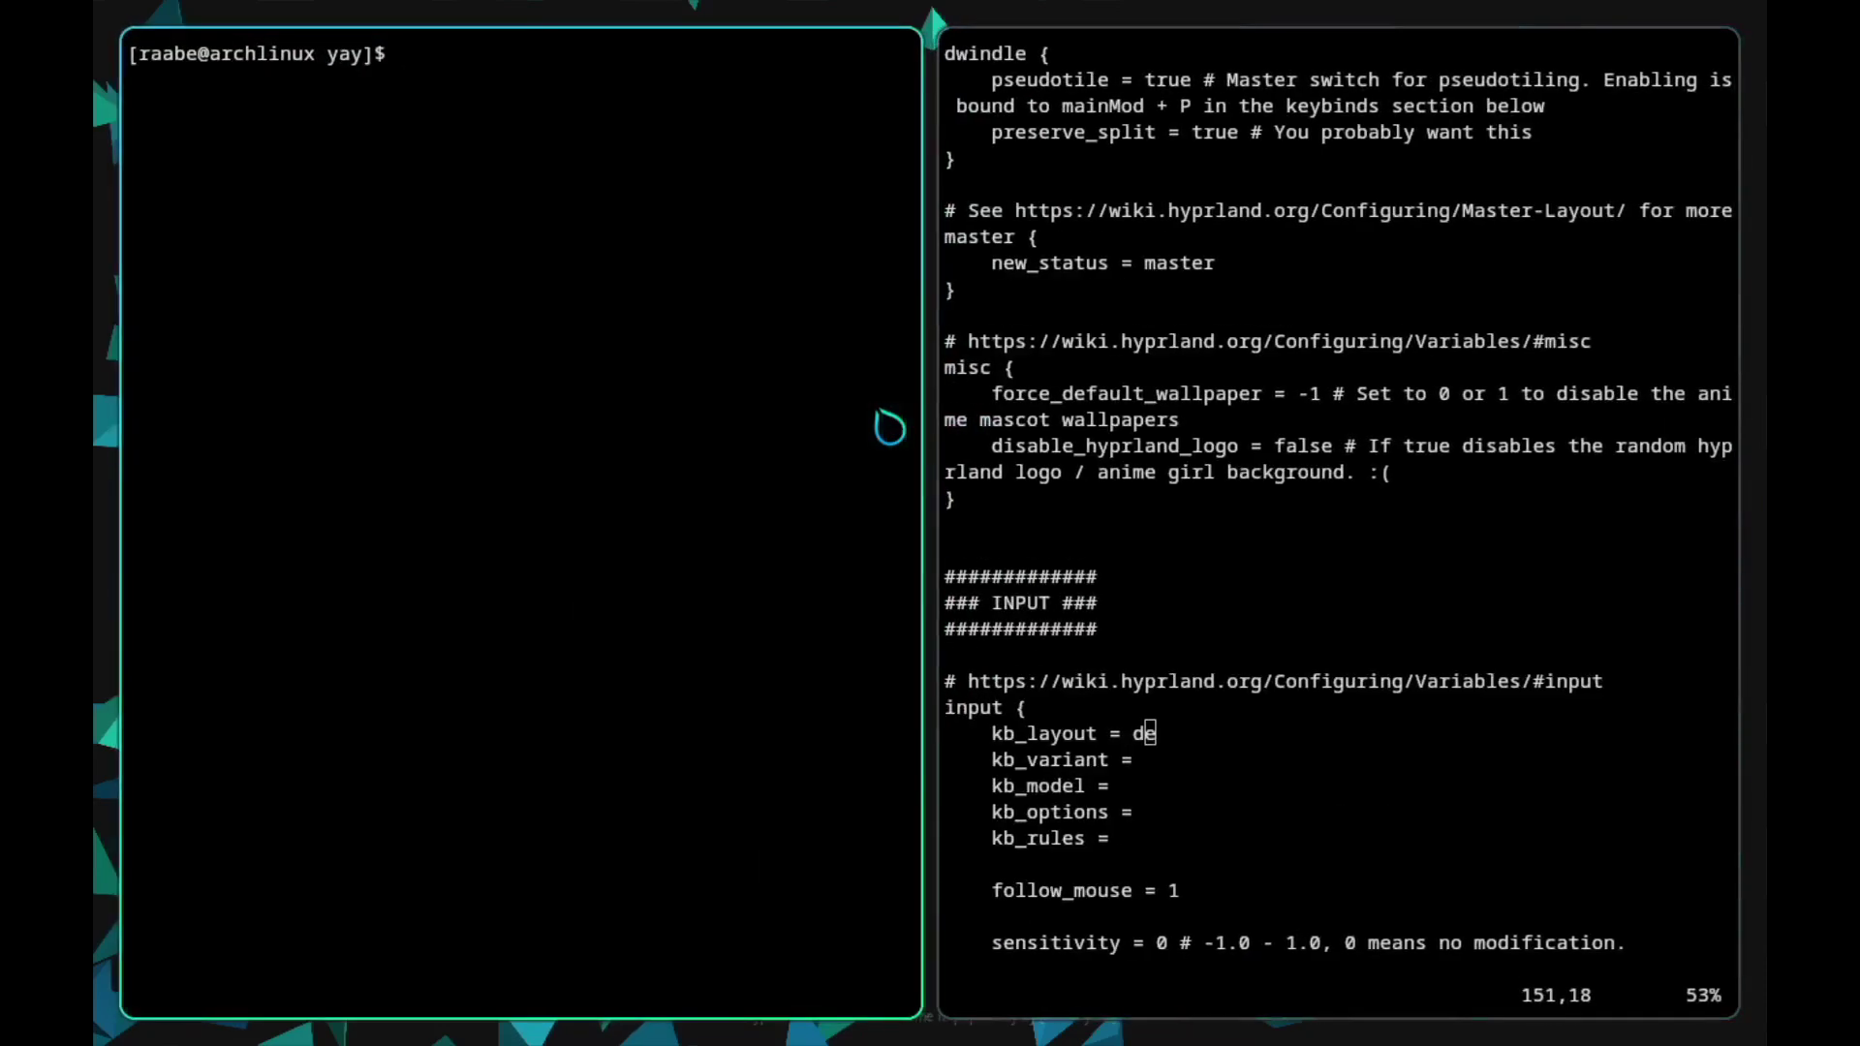
text(äöläöläöäöläöl)
key(BackSpace)
key(BackSpace)
key(BackSpace)
key(BackSpace)
key(BackSpace)
key(BackSpace)
key(BackSpace)
key(BackSpace)
key(BackSpace)
key(BackSpace)
key(BackSpace)
key(BackSpace)
key(BackSpace)
key(BackSpace)
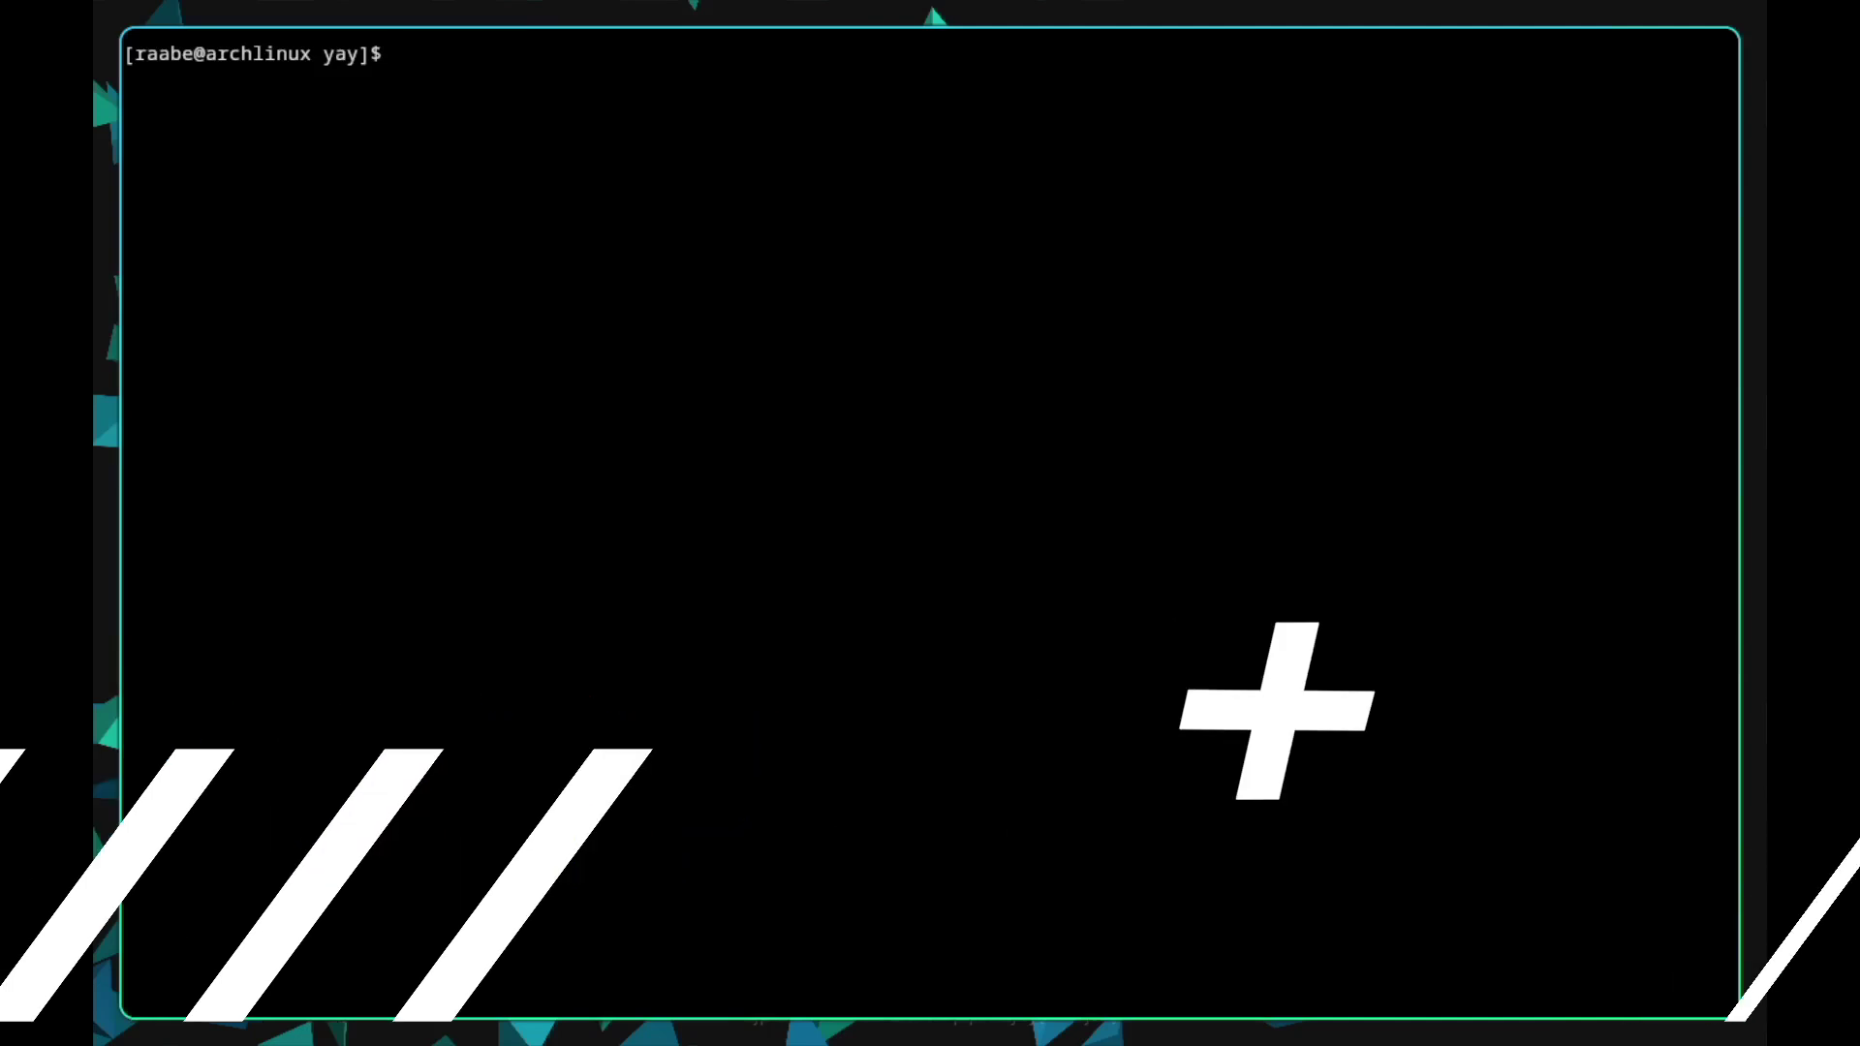
Step: Run ml4w-hyprland-setup and agree to install the required packages for the ML4W Dotfiles
text(ml4w-)
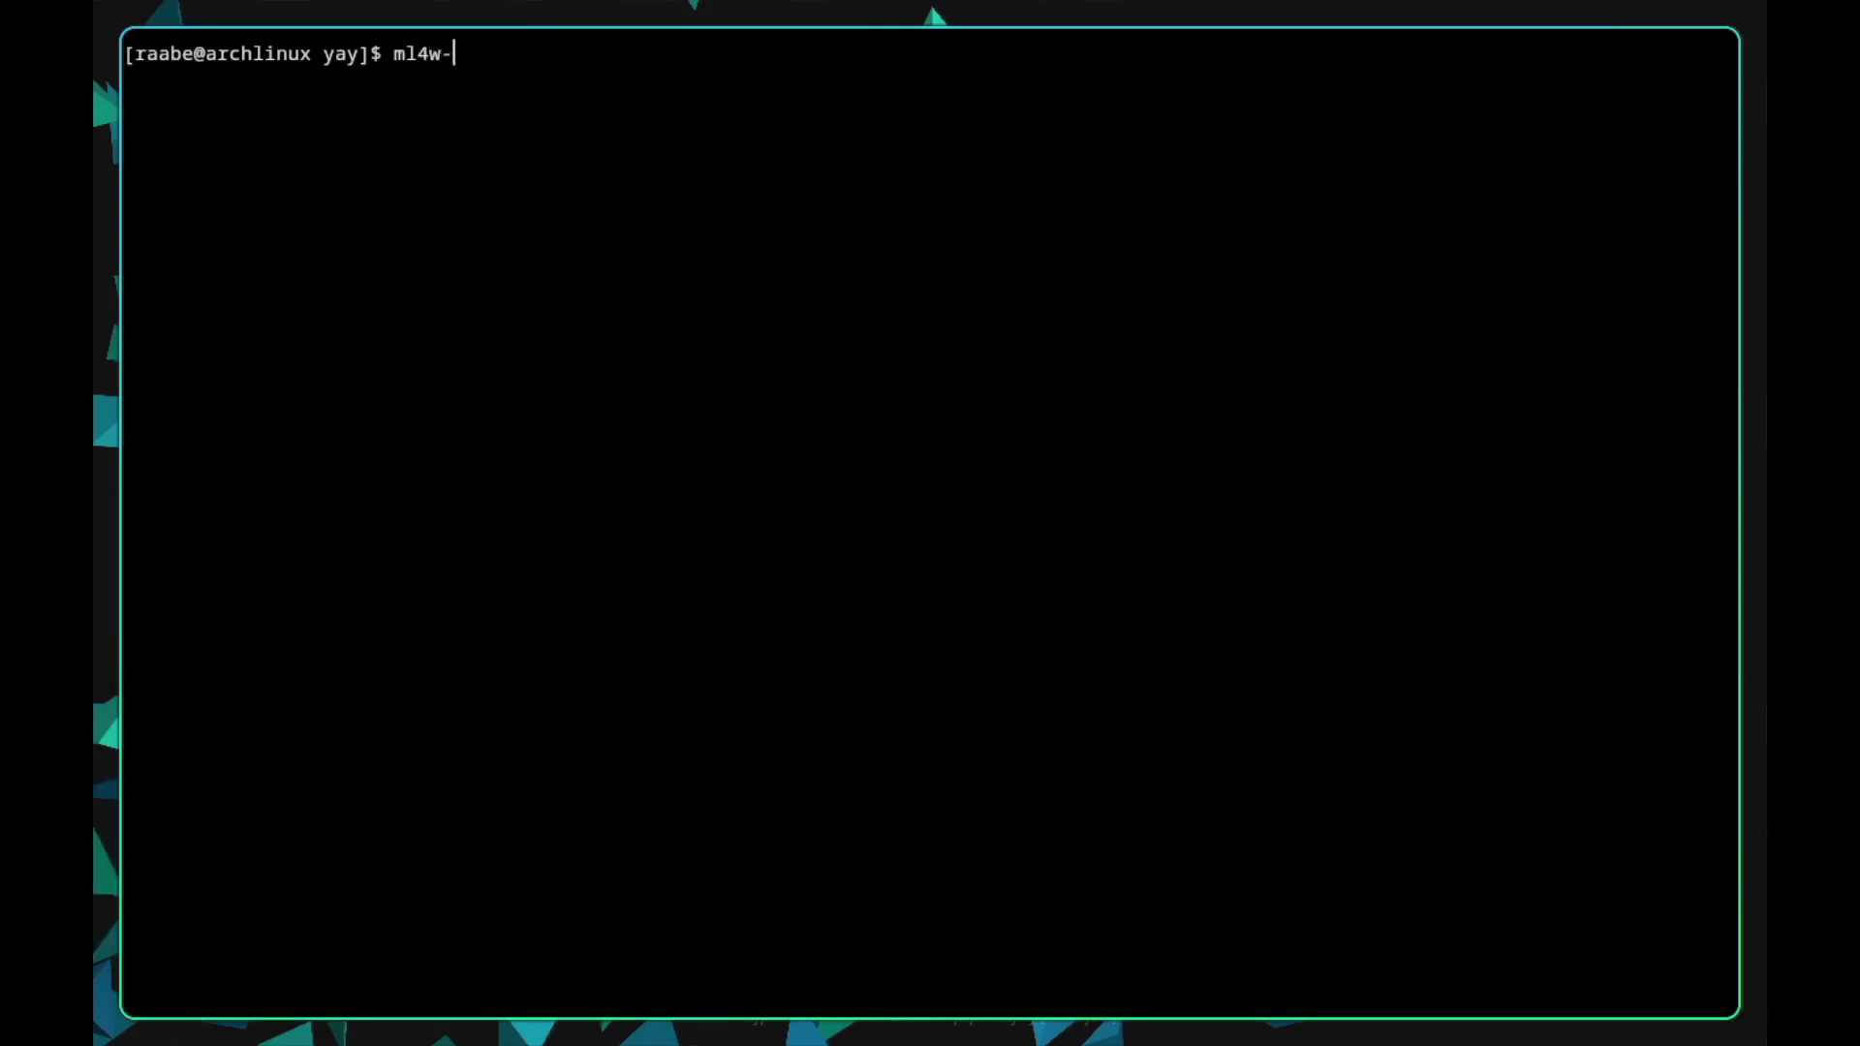
text(hyprland-setup)
key(Return)
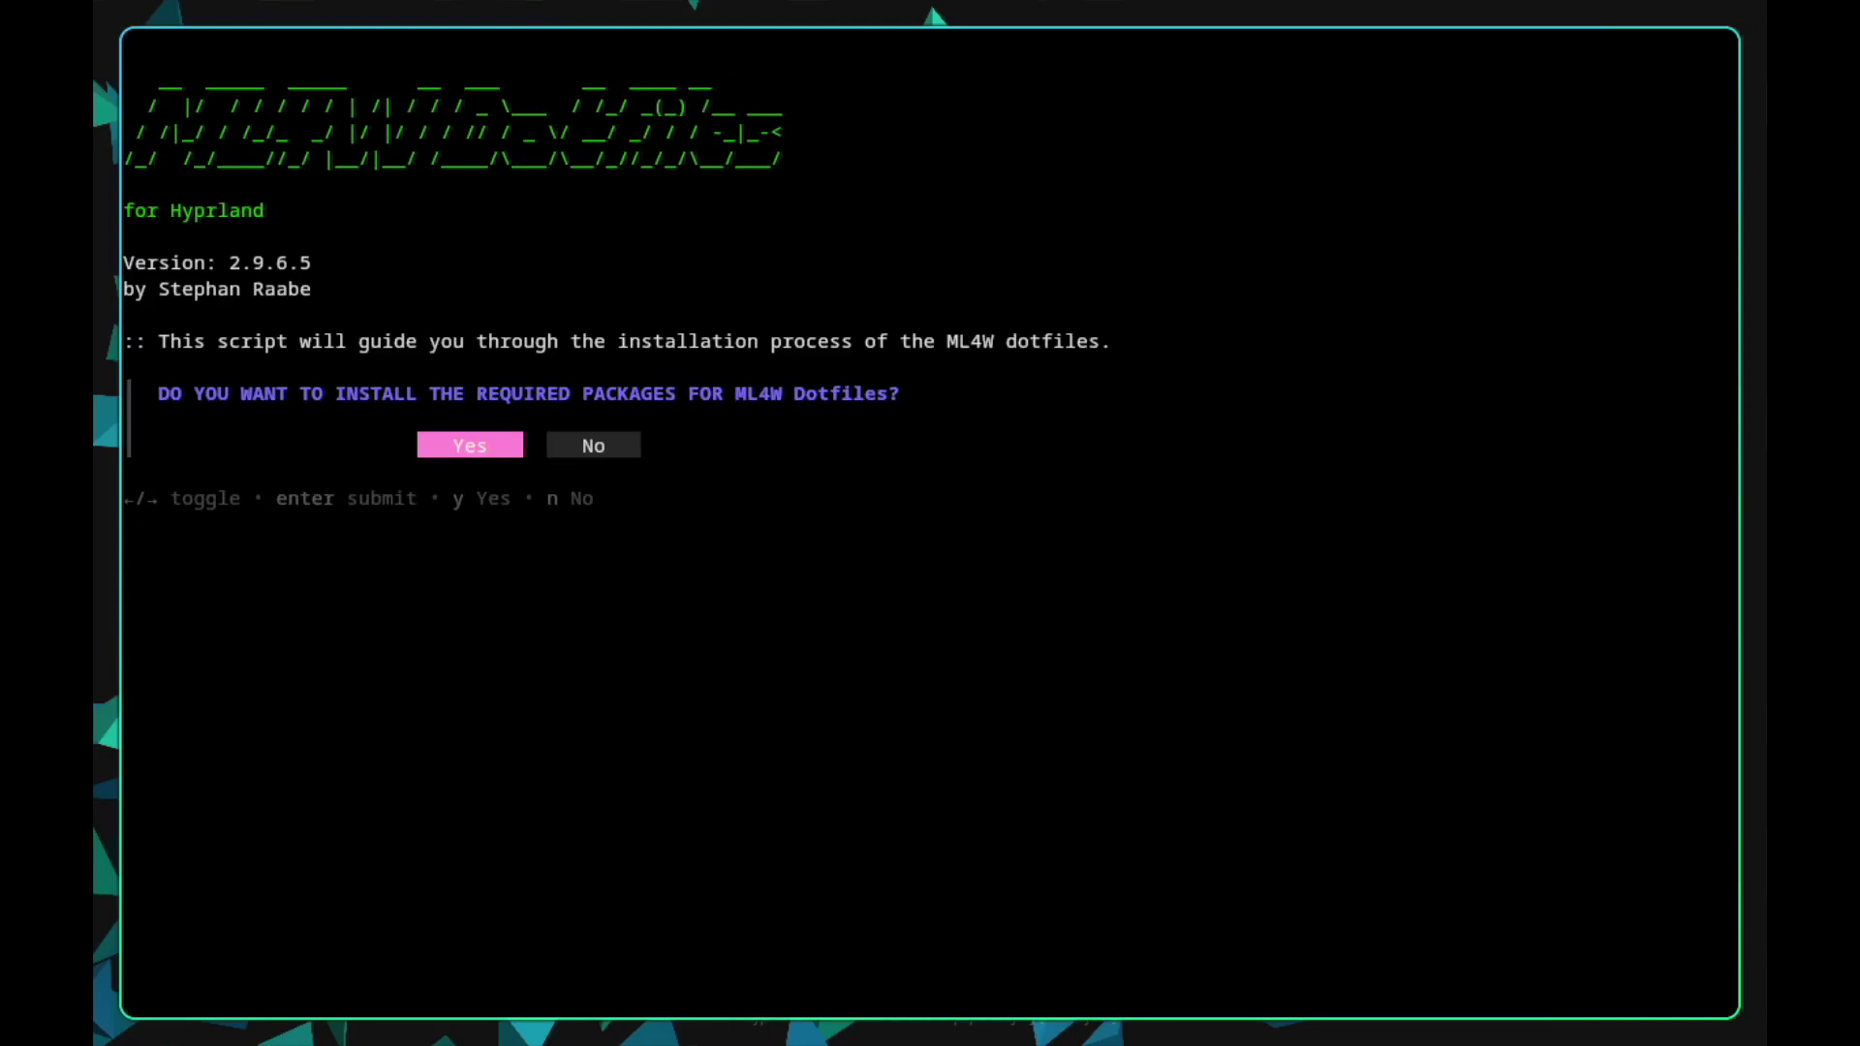
key(Return)
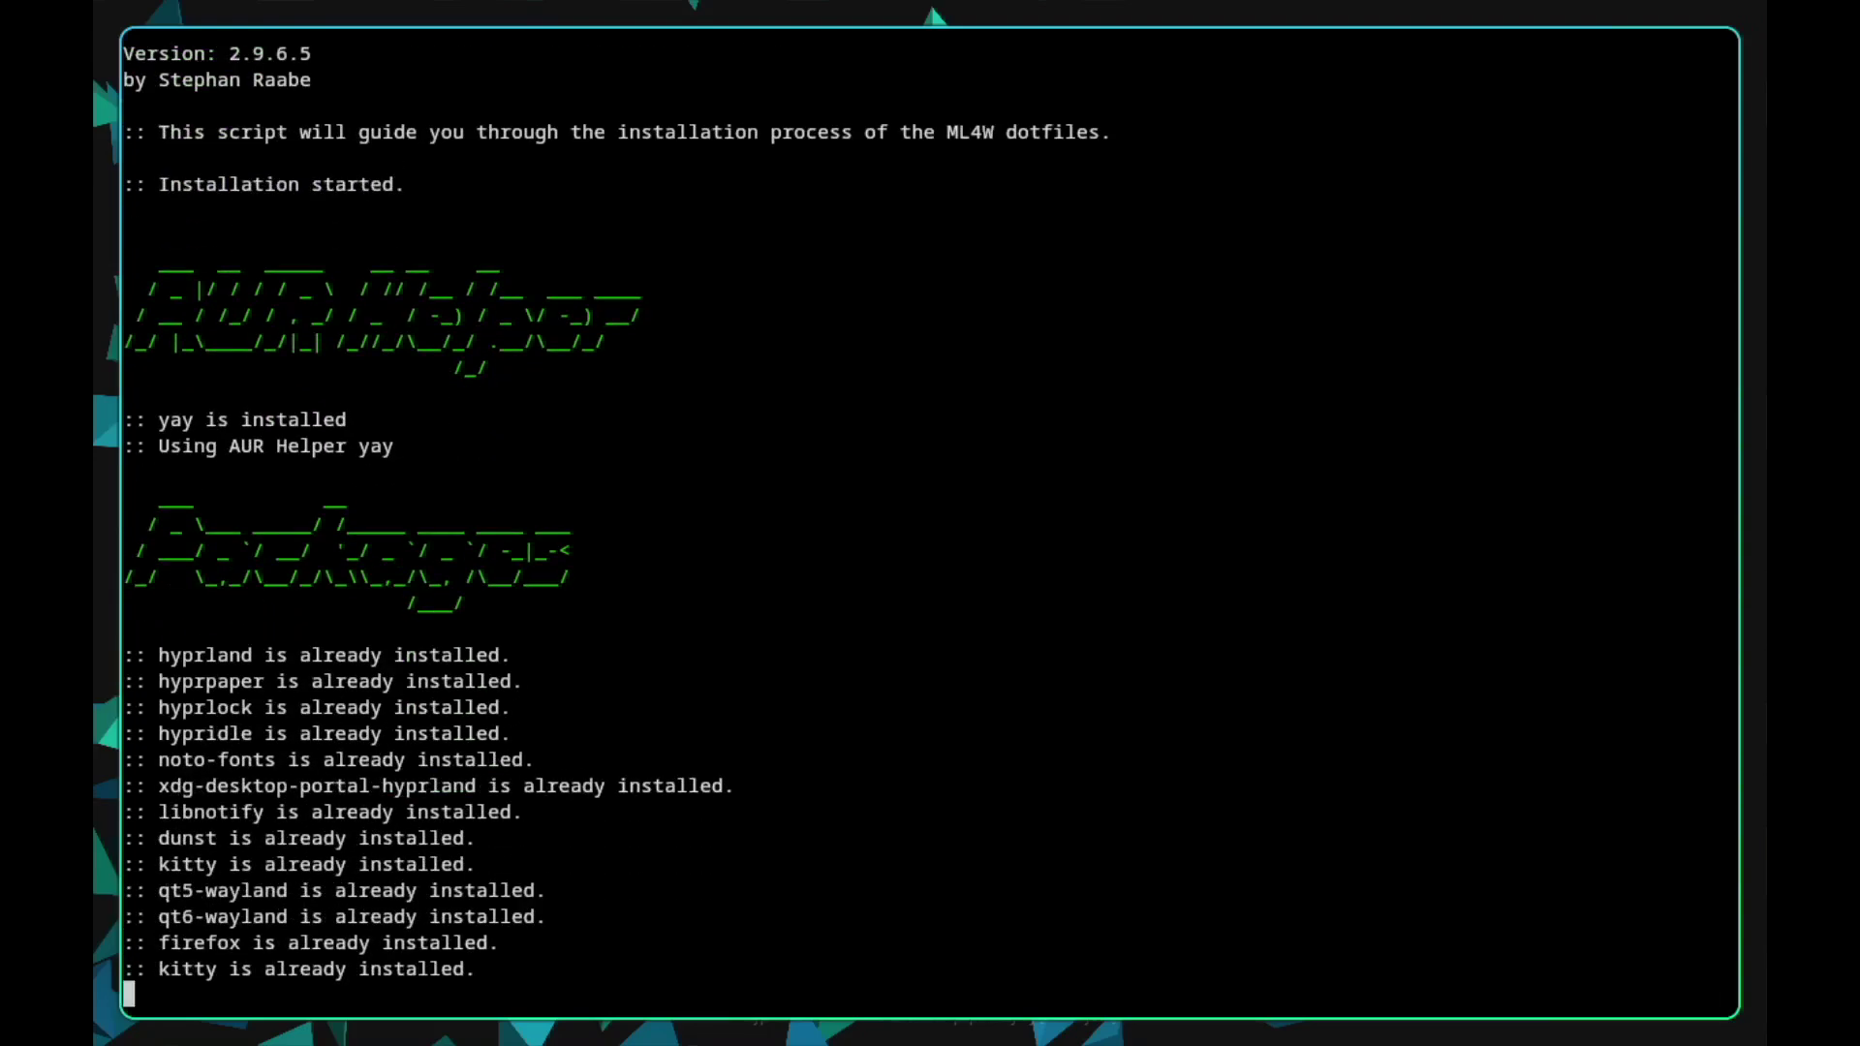
key(Return)
key(Return)
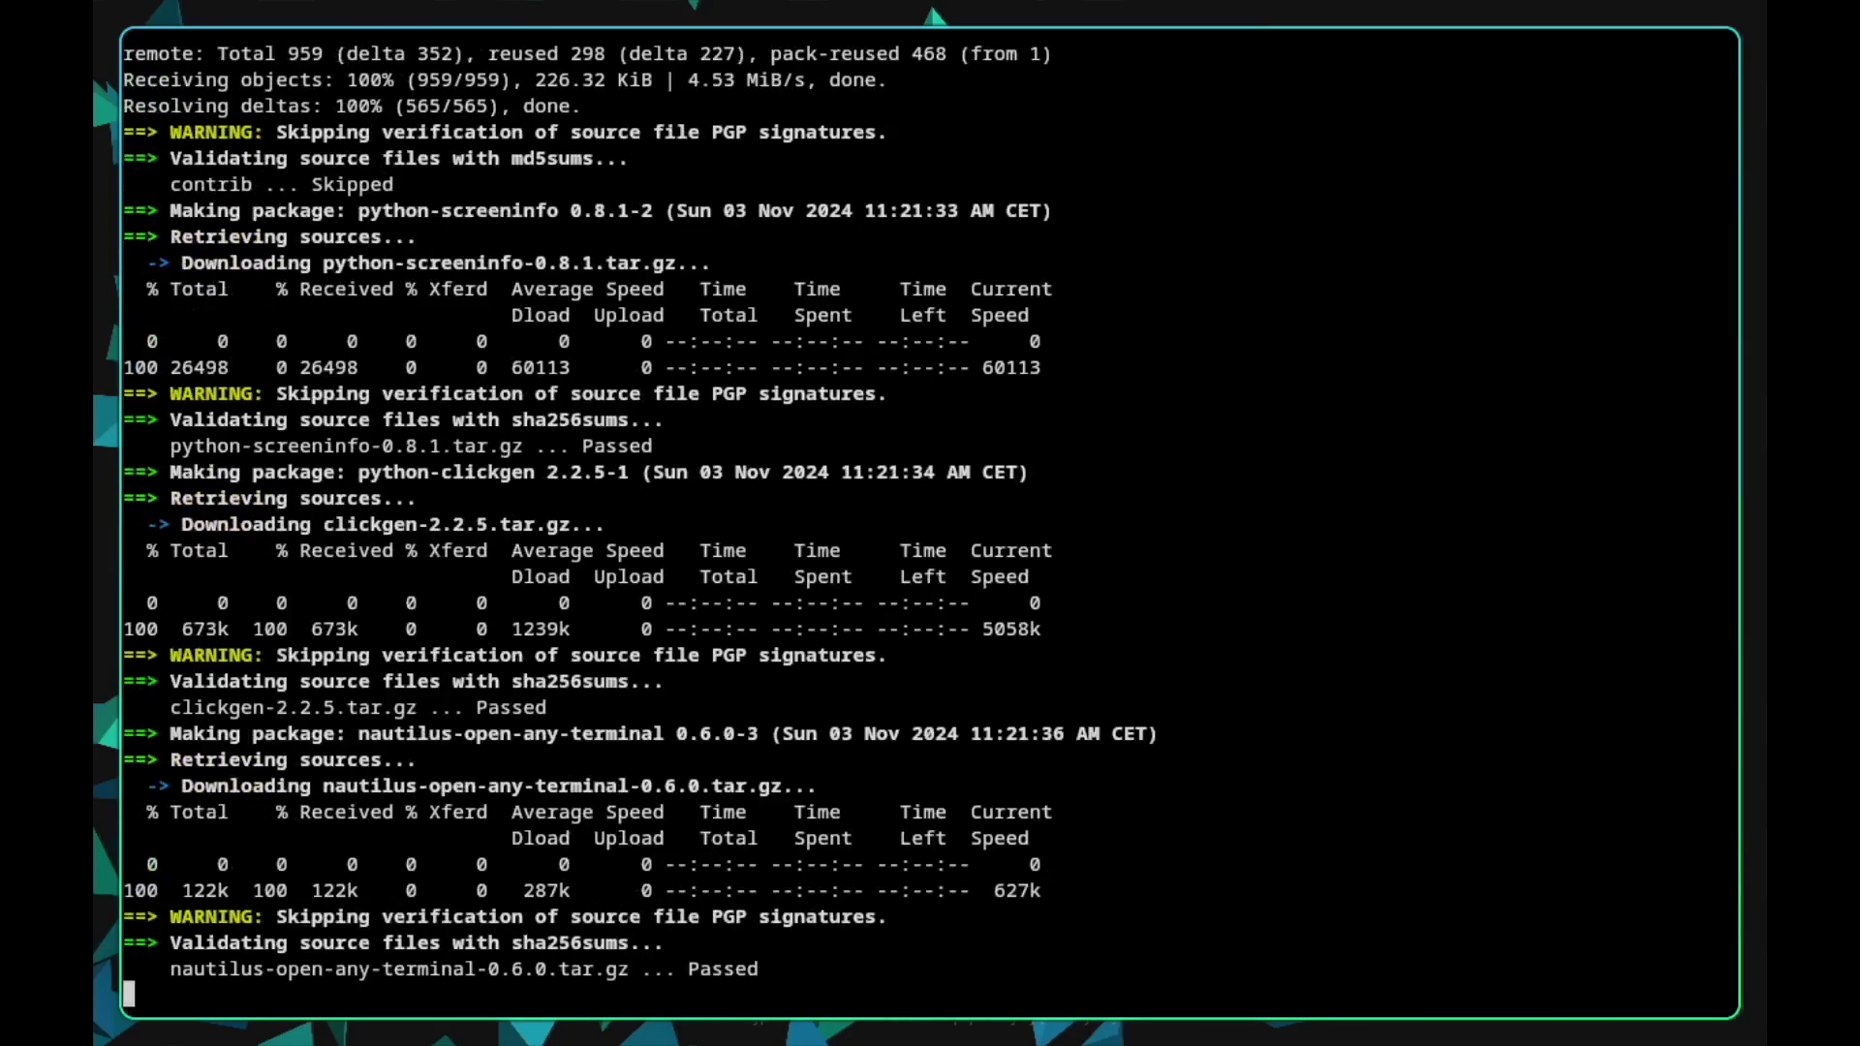
Step: Launch Firefox from the application launcher and open the mylinuxforwork dotfiles repository on github.com
key(super+r)
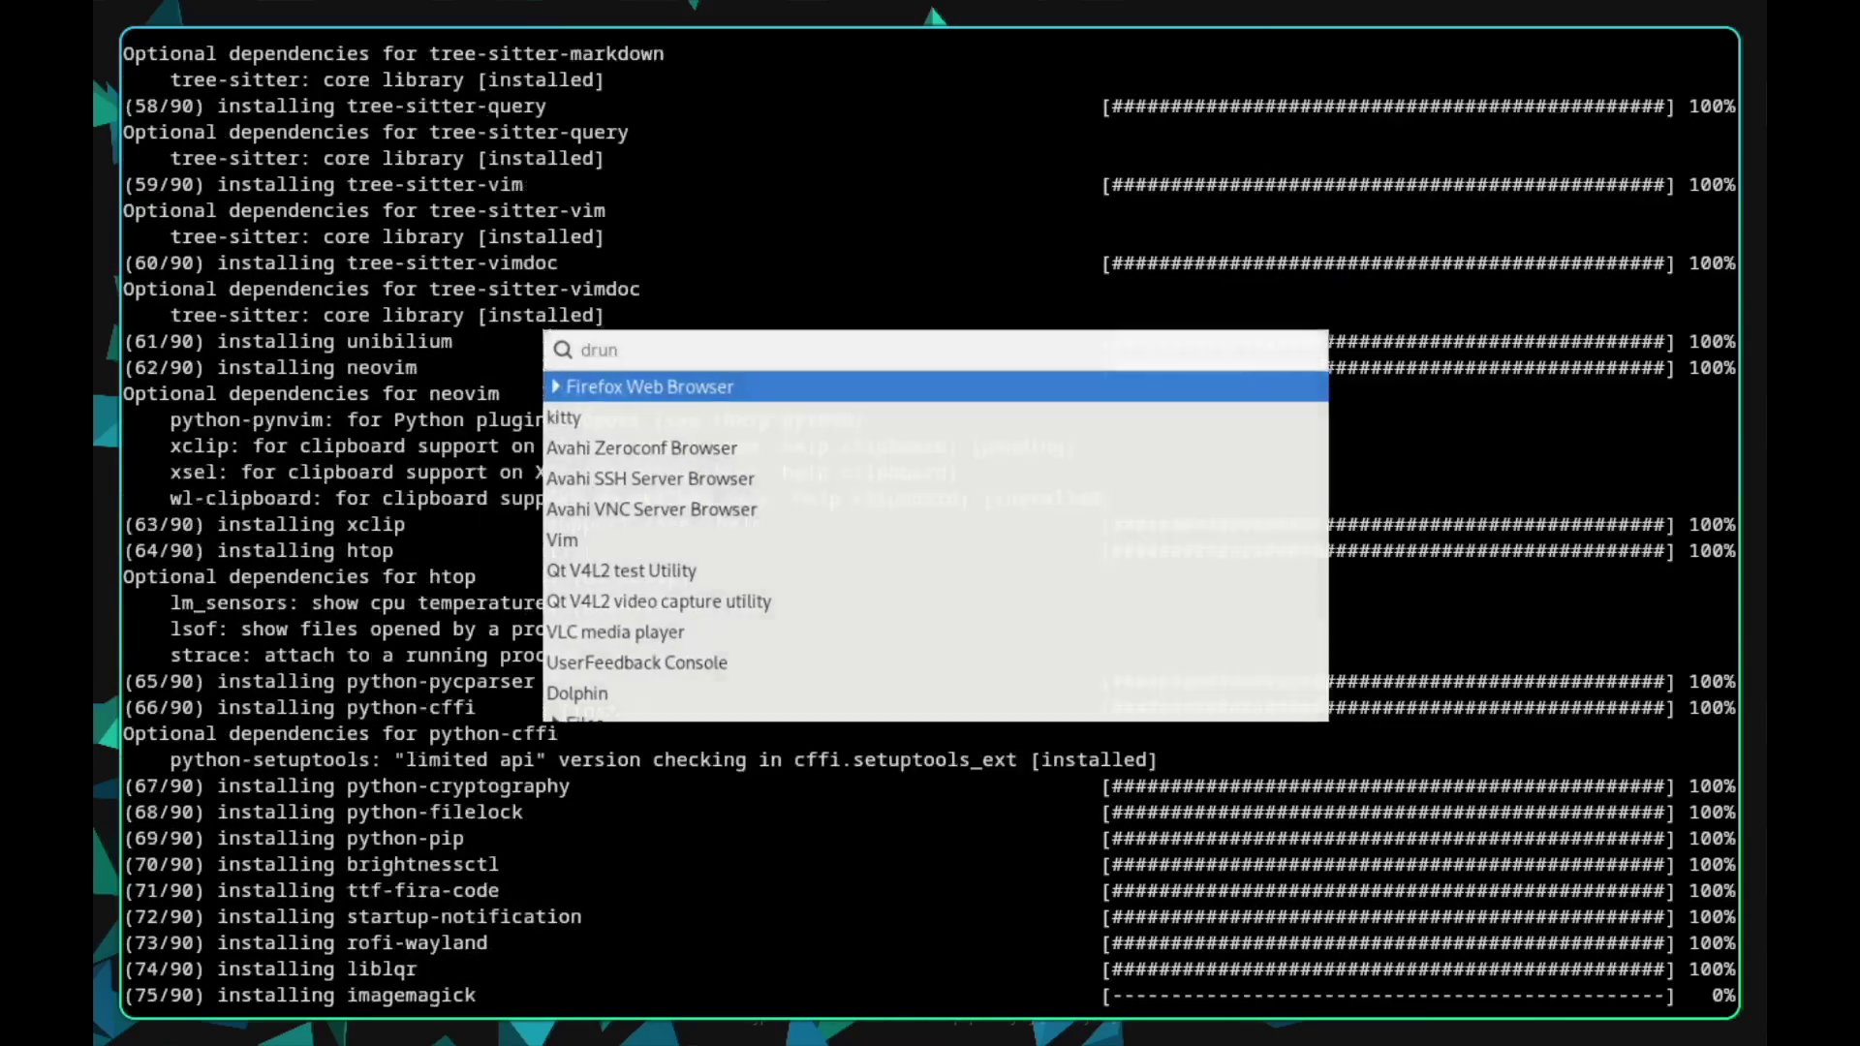
key(Return)
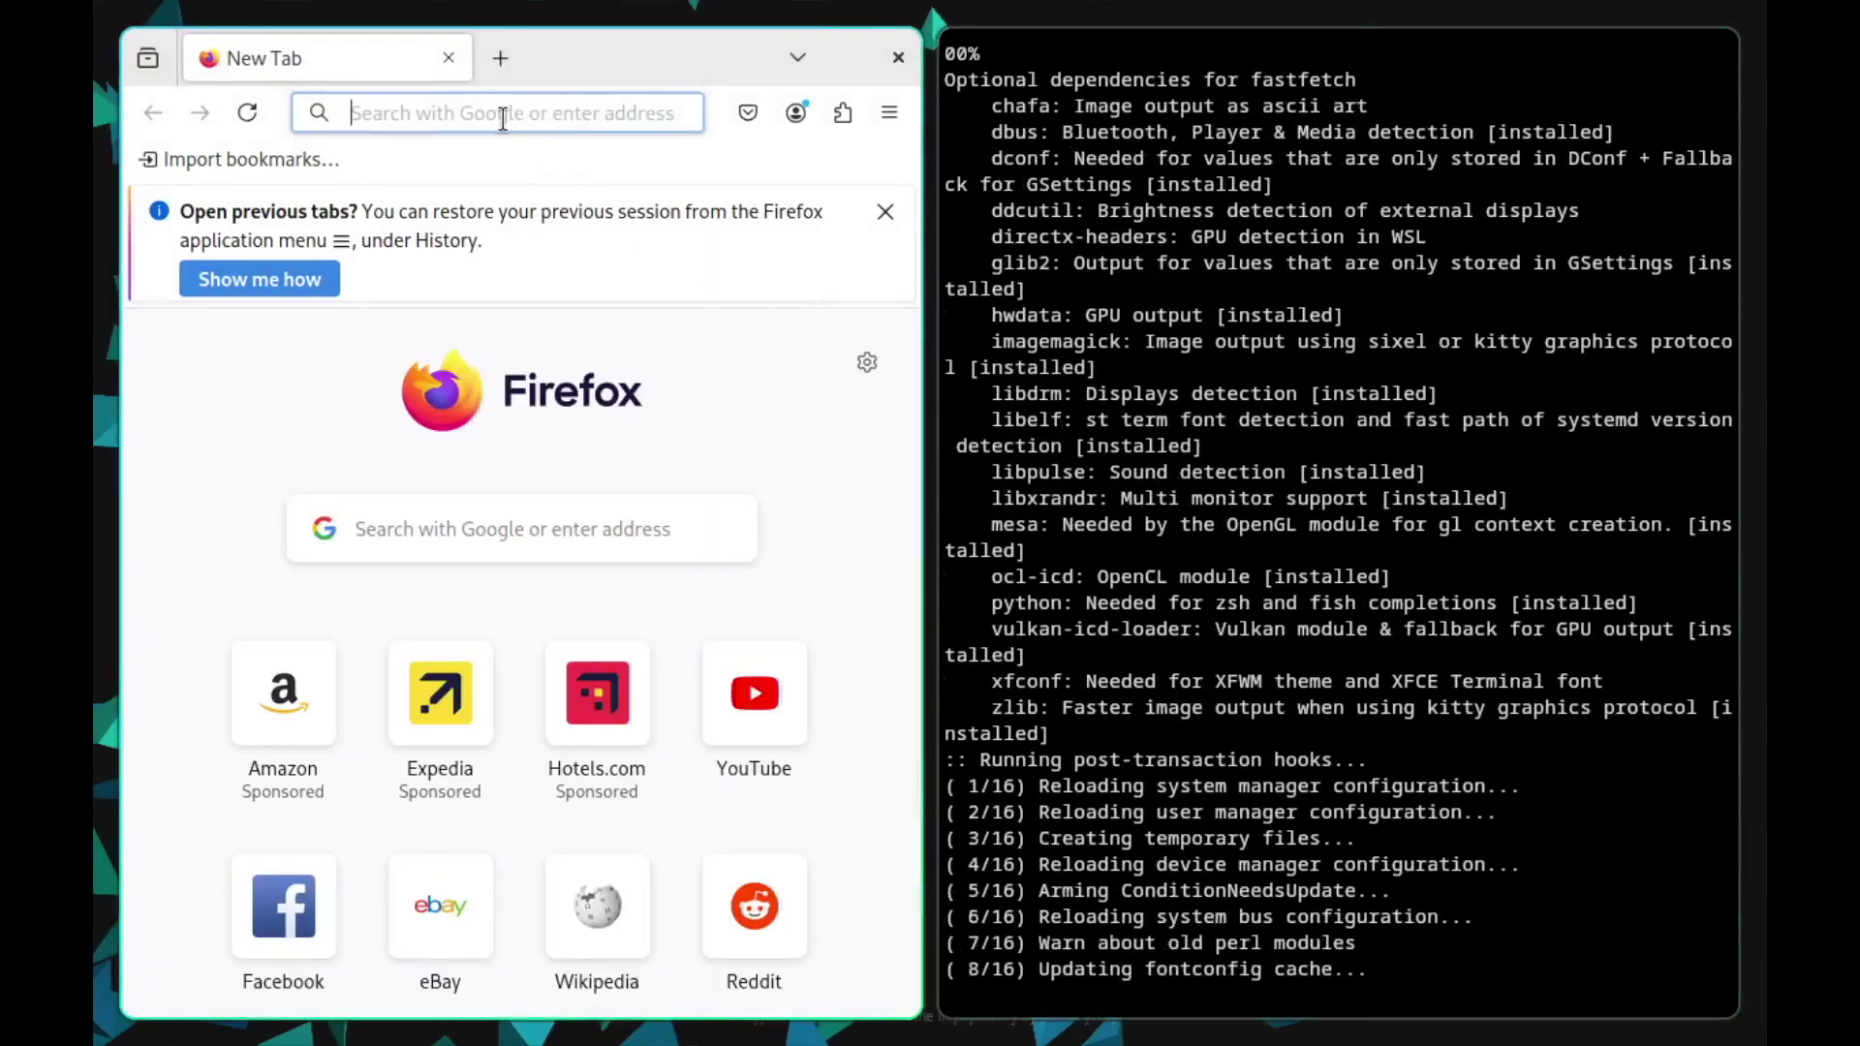
text(git)
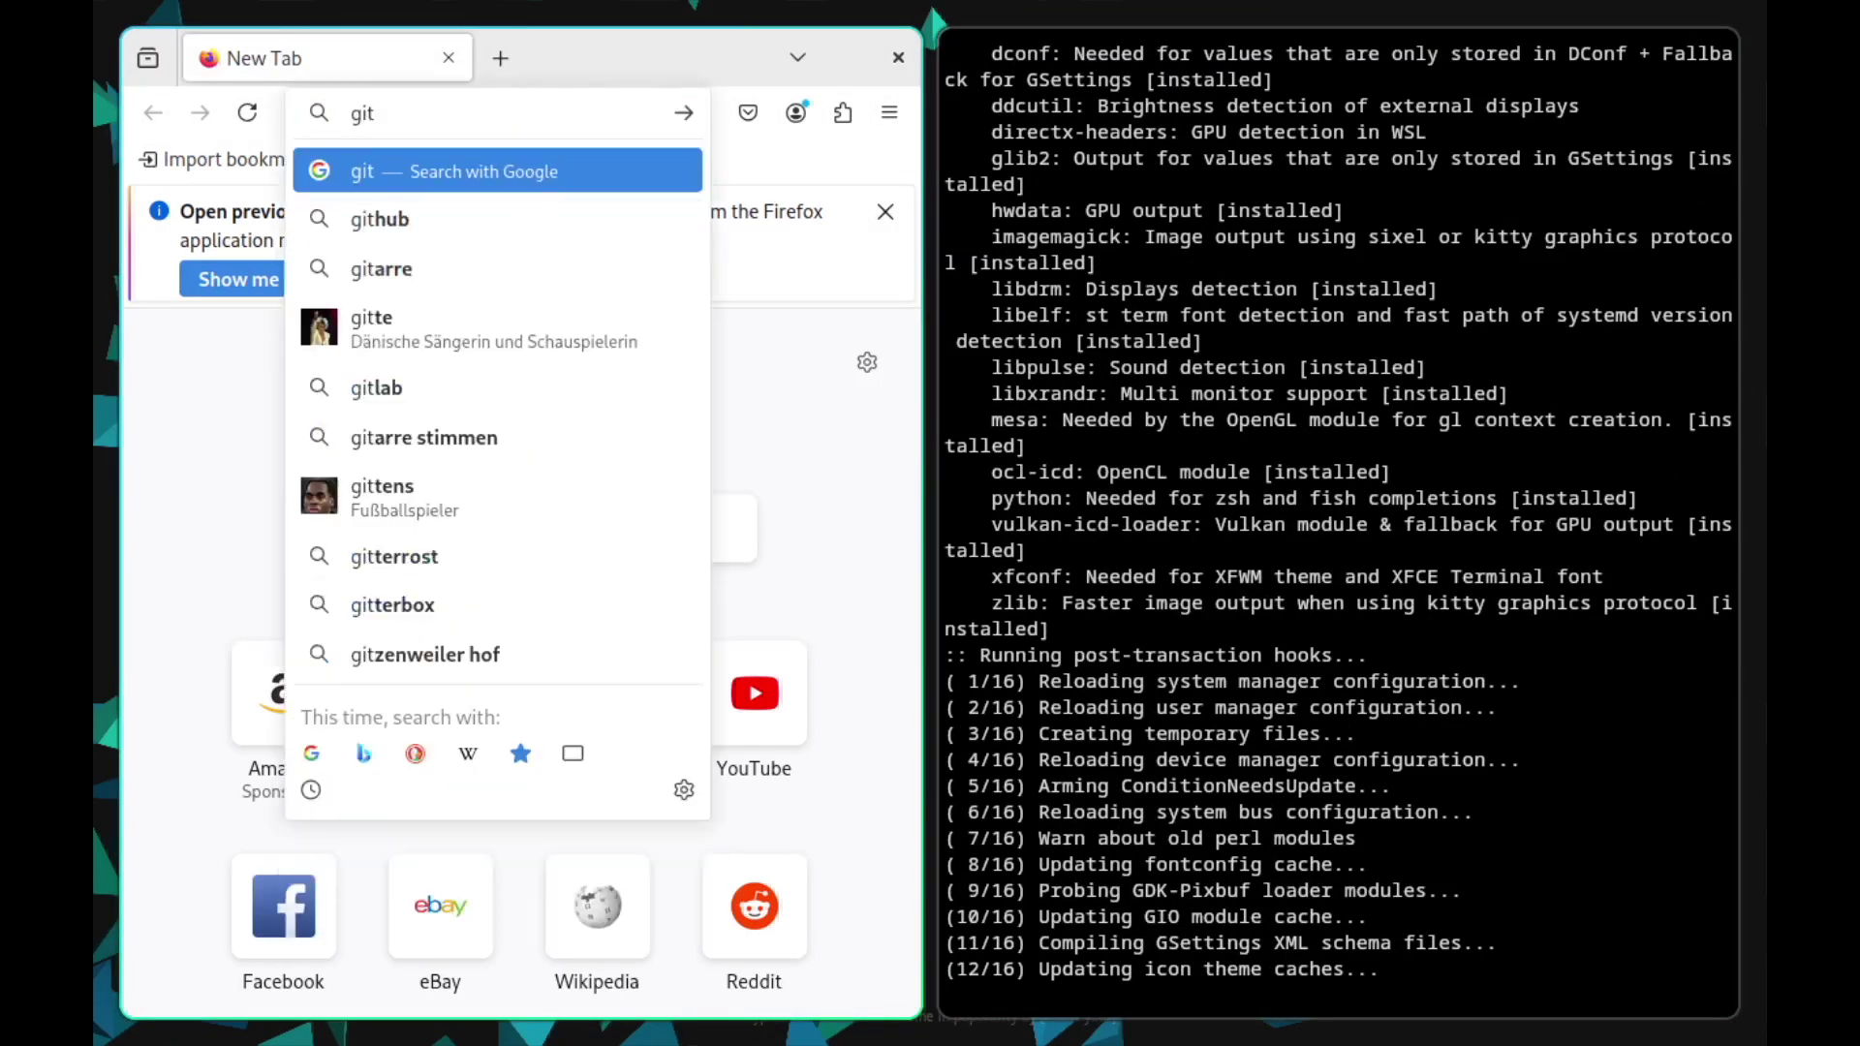
text(hub.com)
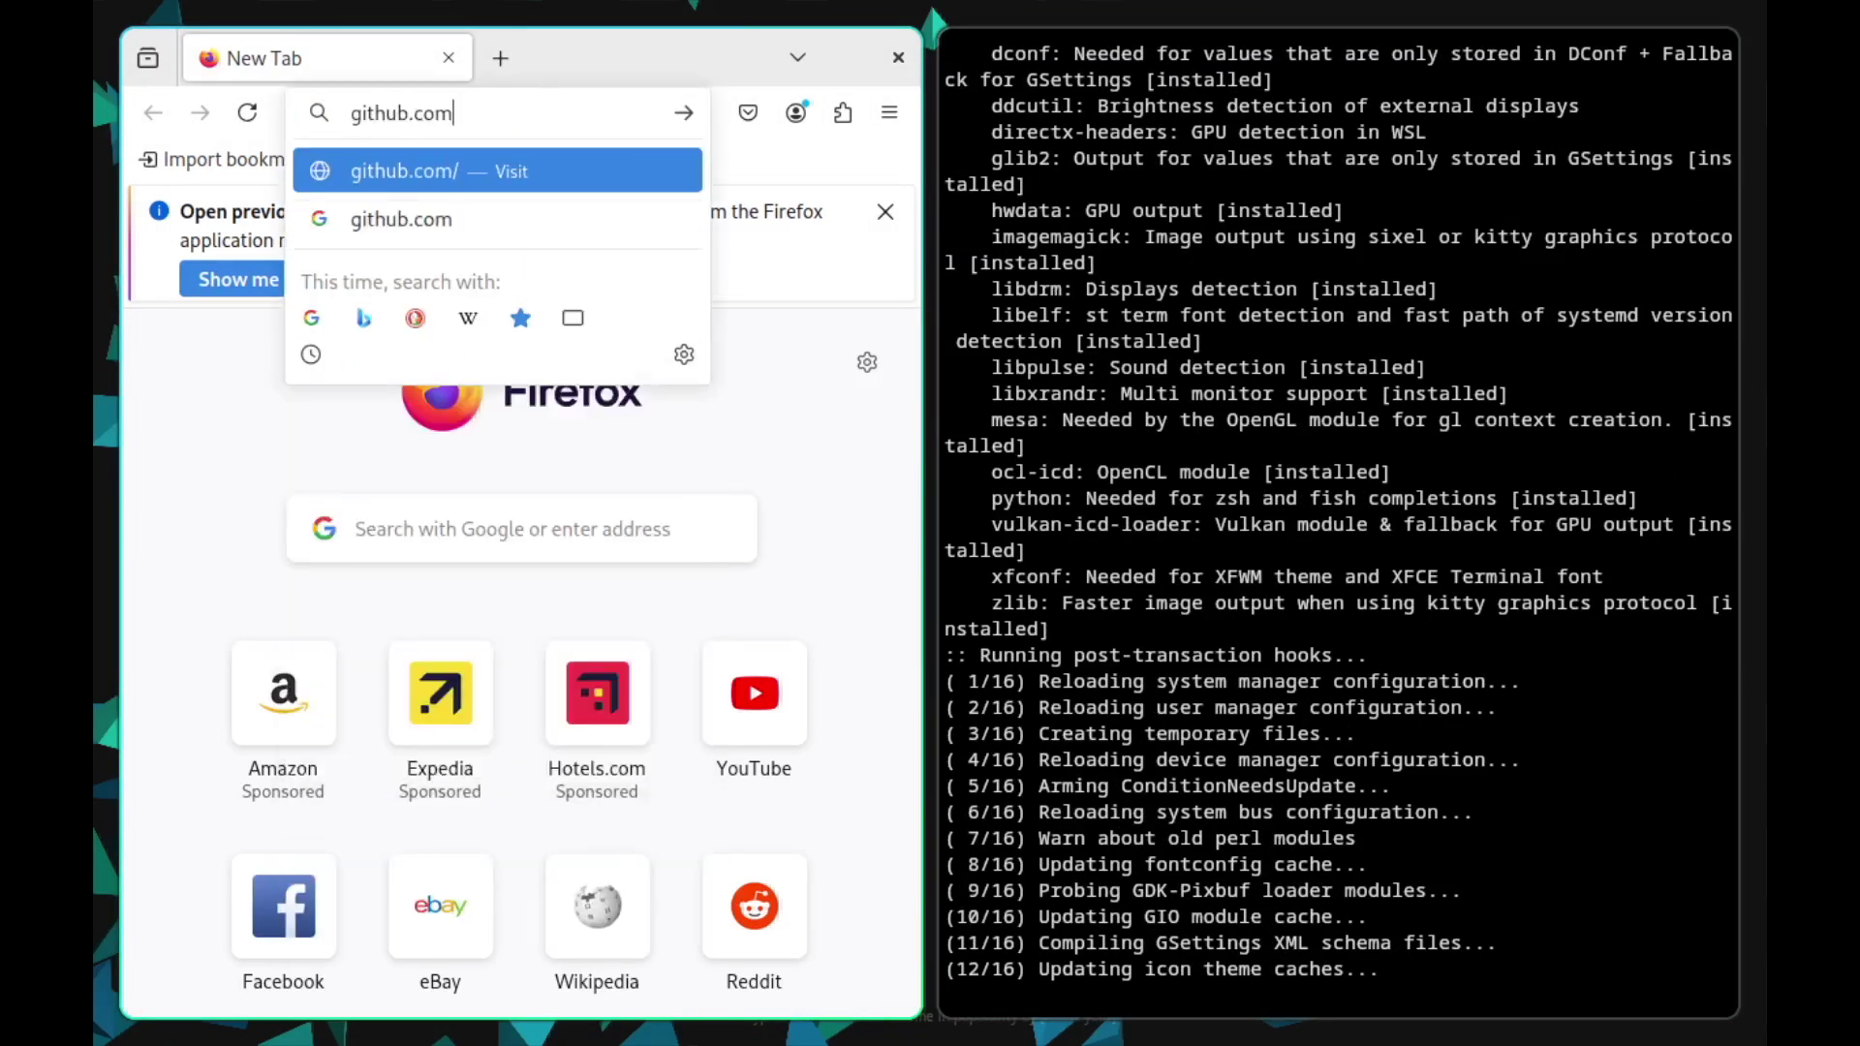
text(/mylinux)
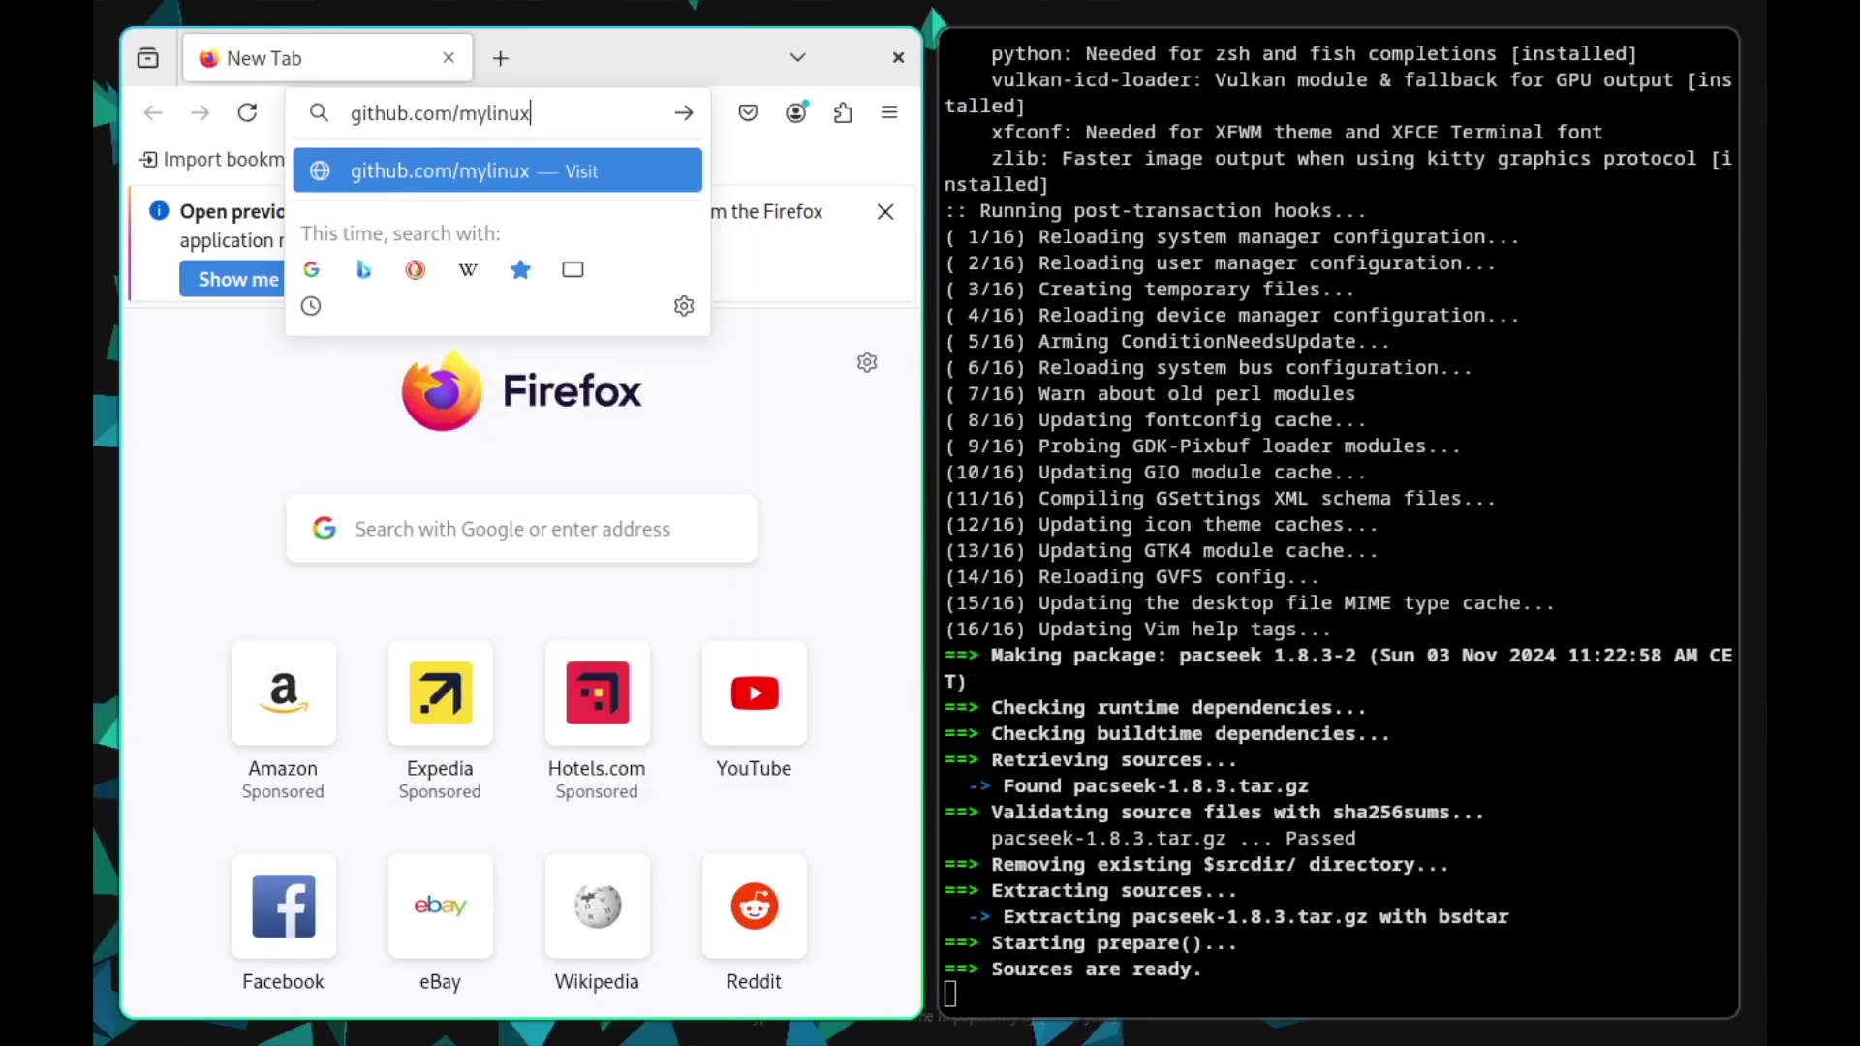
text(forwor)
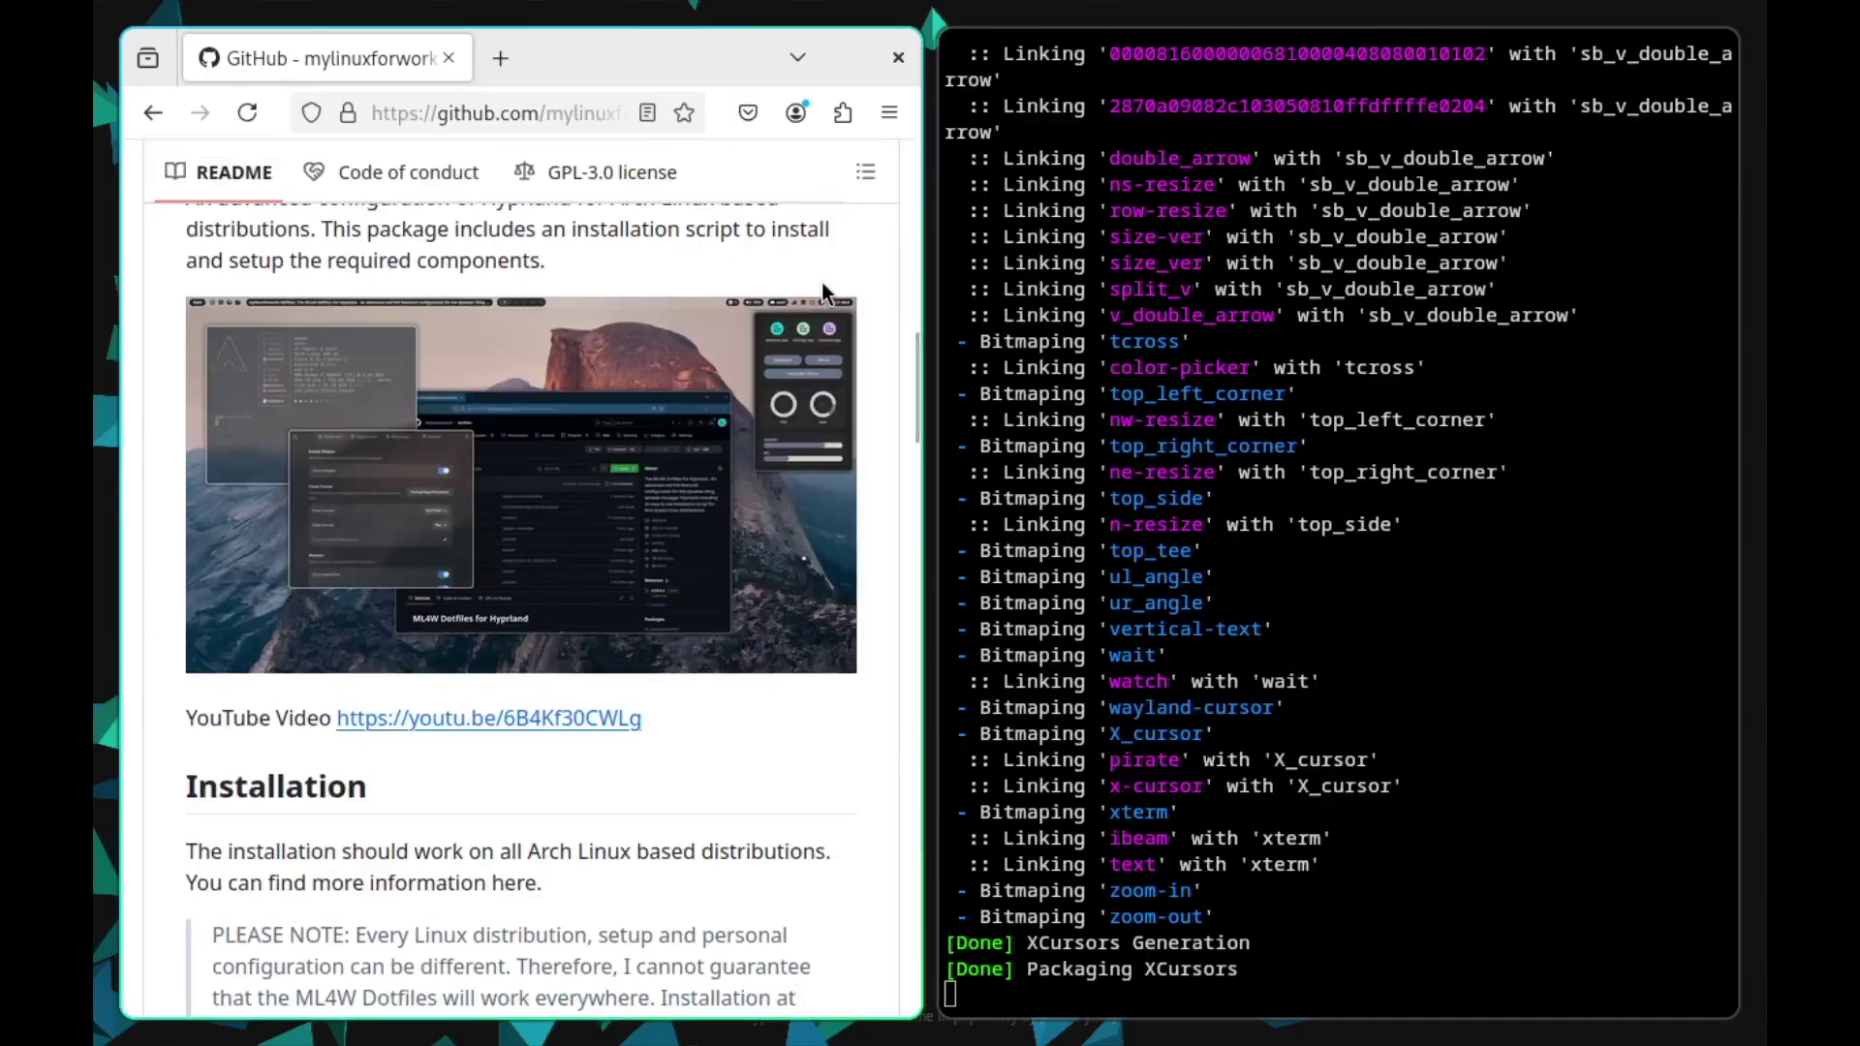
Step: Look through the repository README's installation section, open the linked Wiki and look over its home page
scroll(635, 396, down, 5)
scroll(635, 396, up, 3)
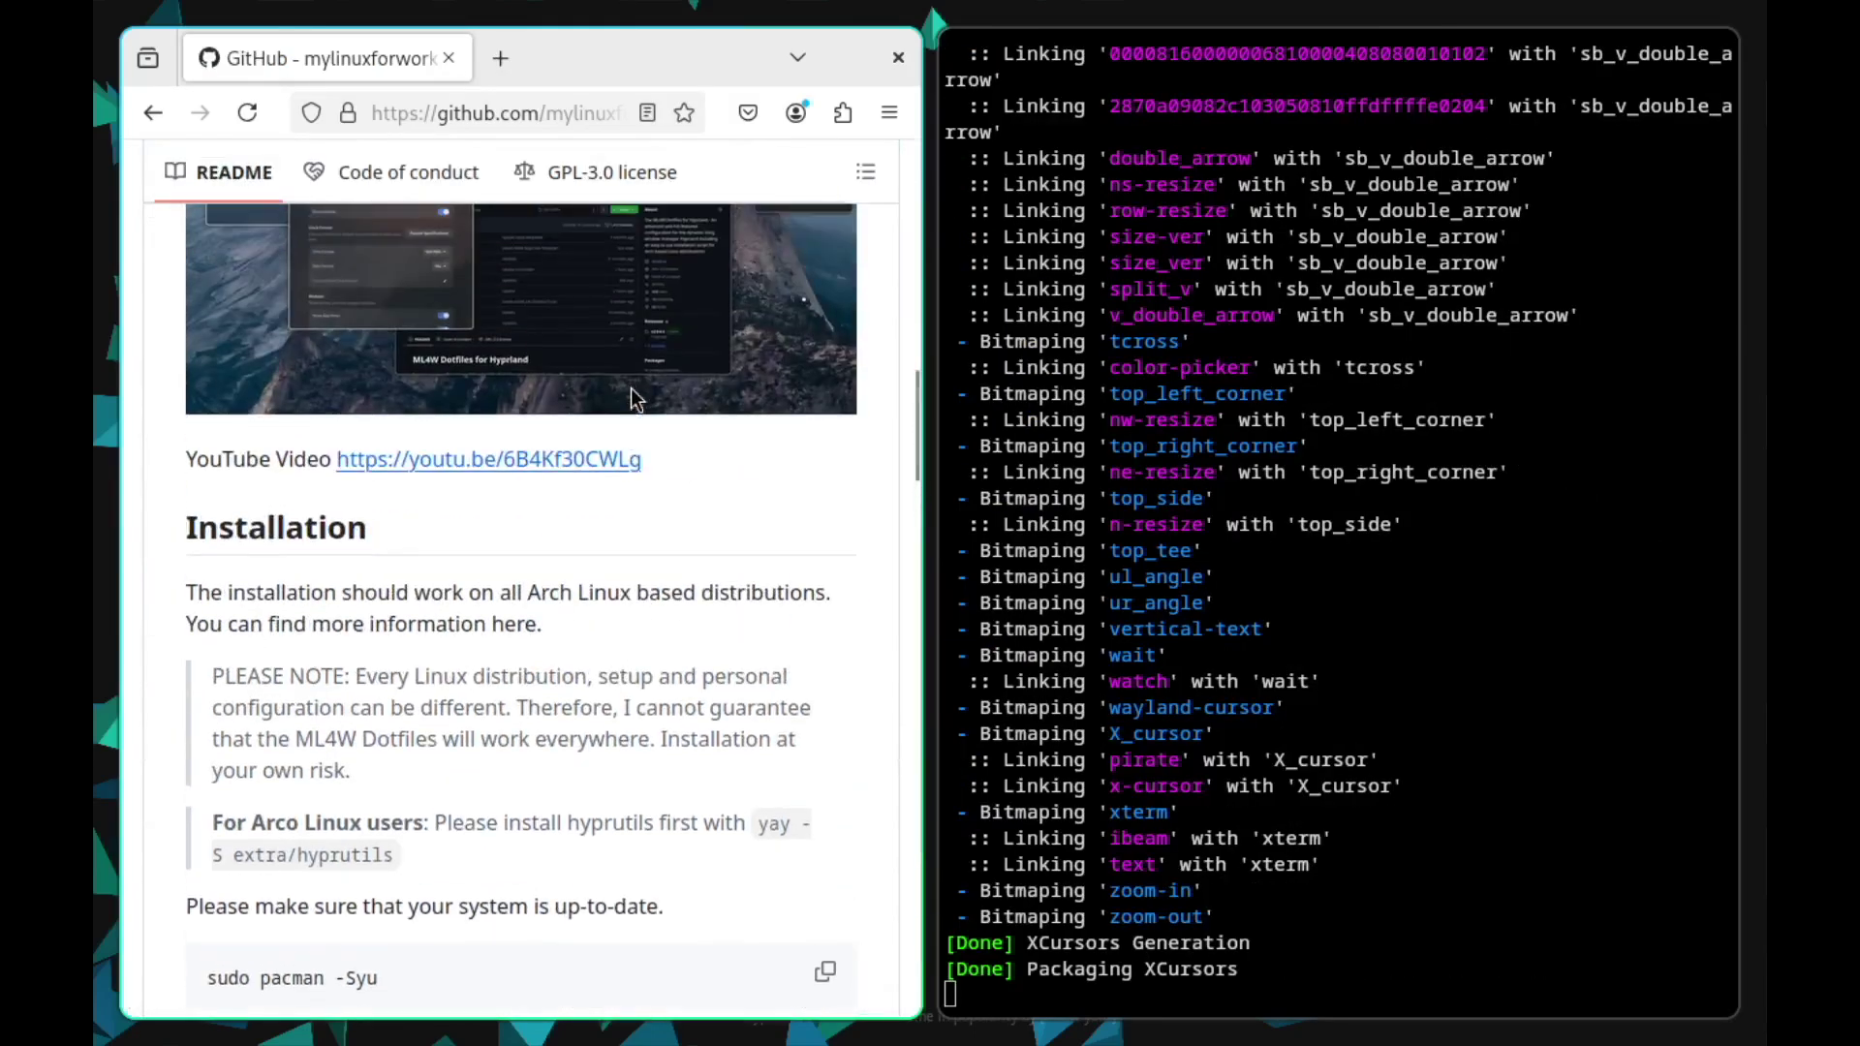
scroll(635, 393, down, 10)
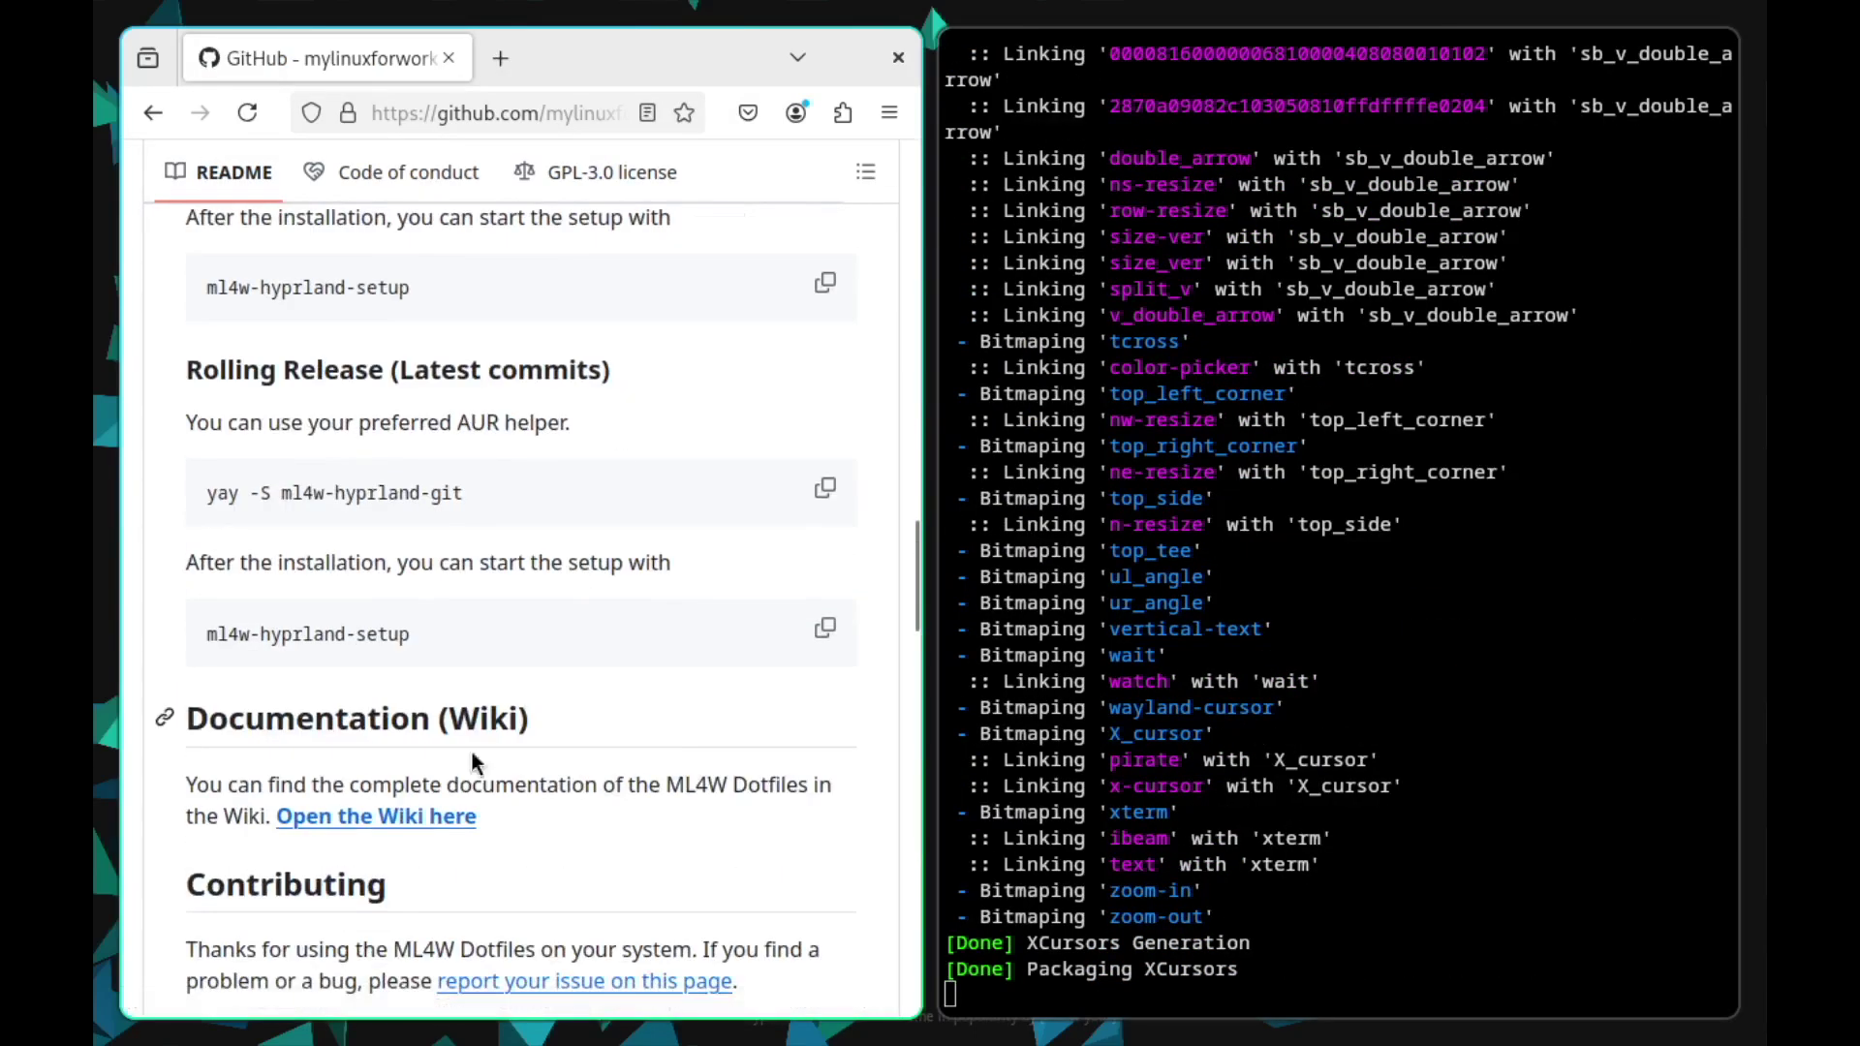
click(424, 816)
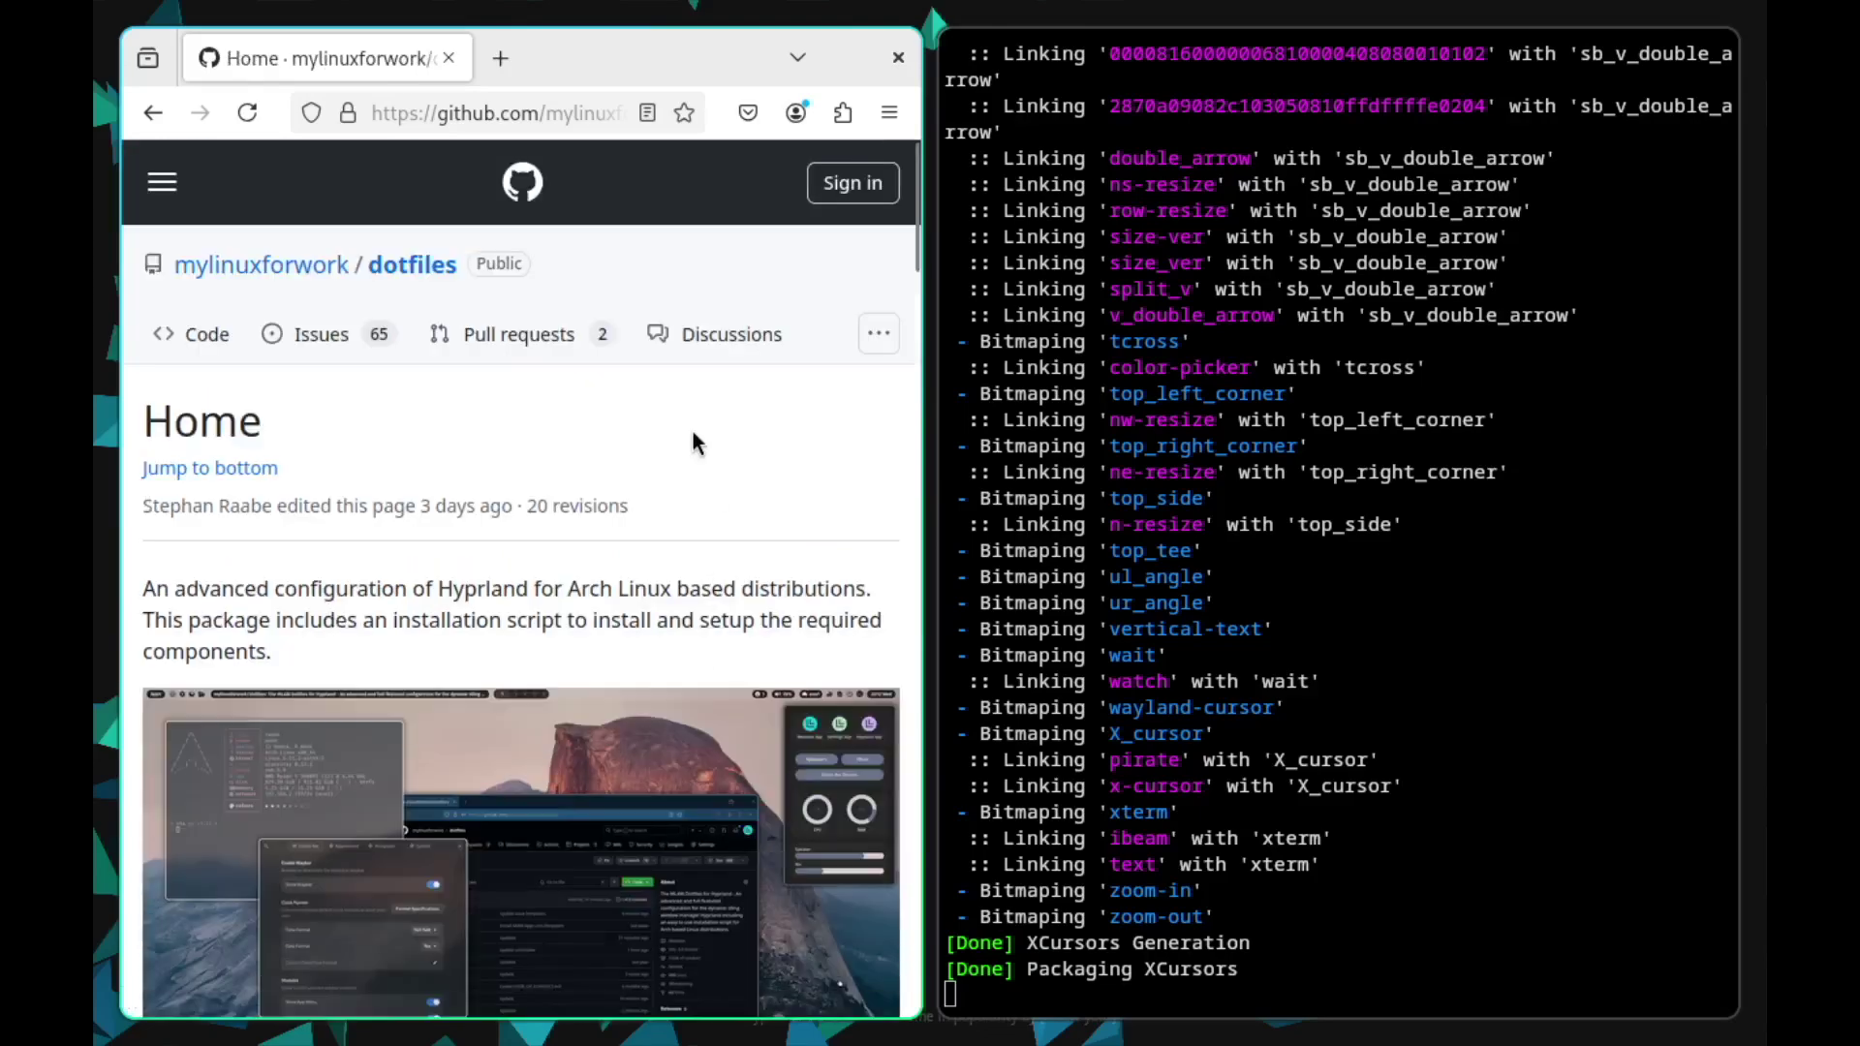
scroll(694, 445, down, 3)
scroll(701, 429, down, 4)
scroll(701, 429, up, 8)
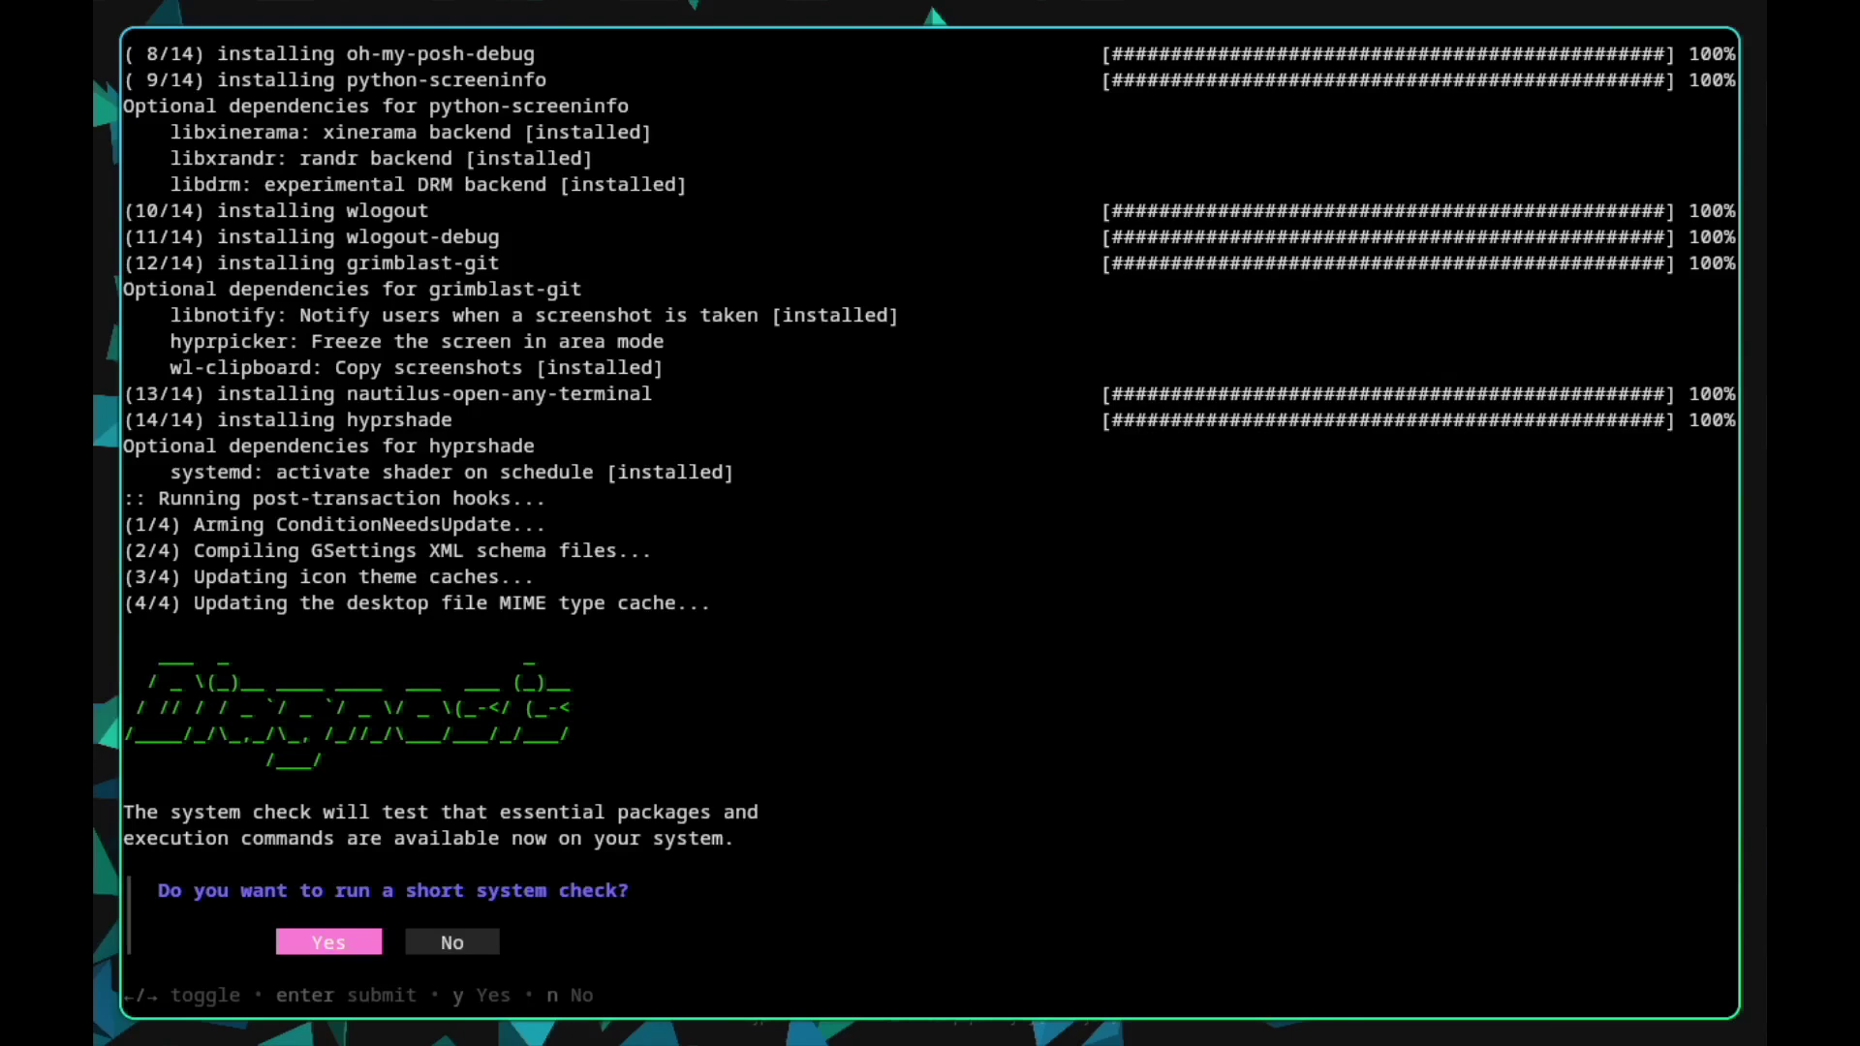
Step: Run the setup's short system check and proceed with ~/dotfiles as the installation folder
key(Return)
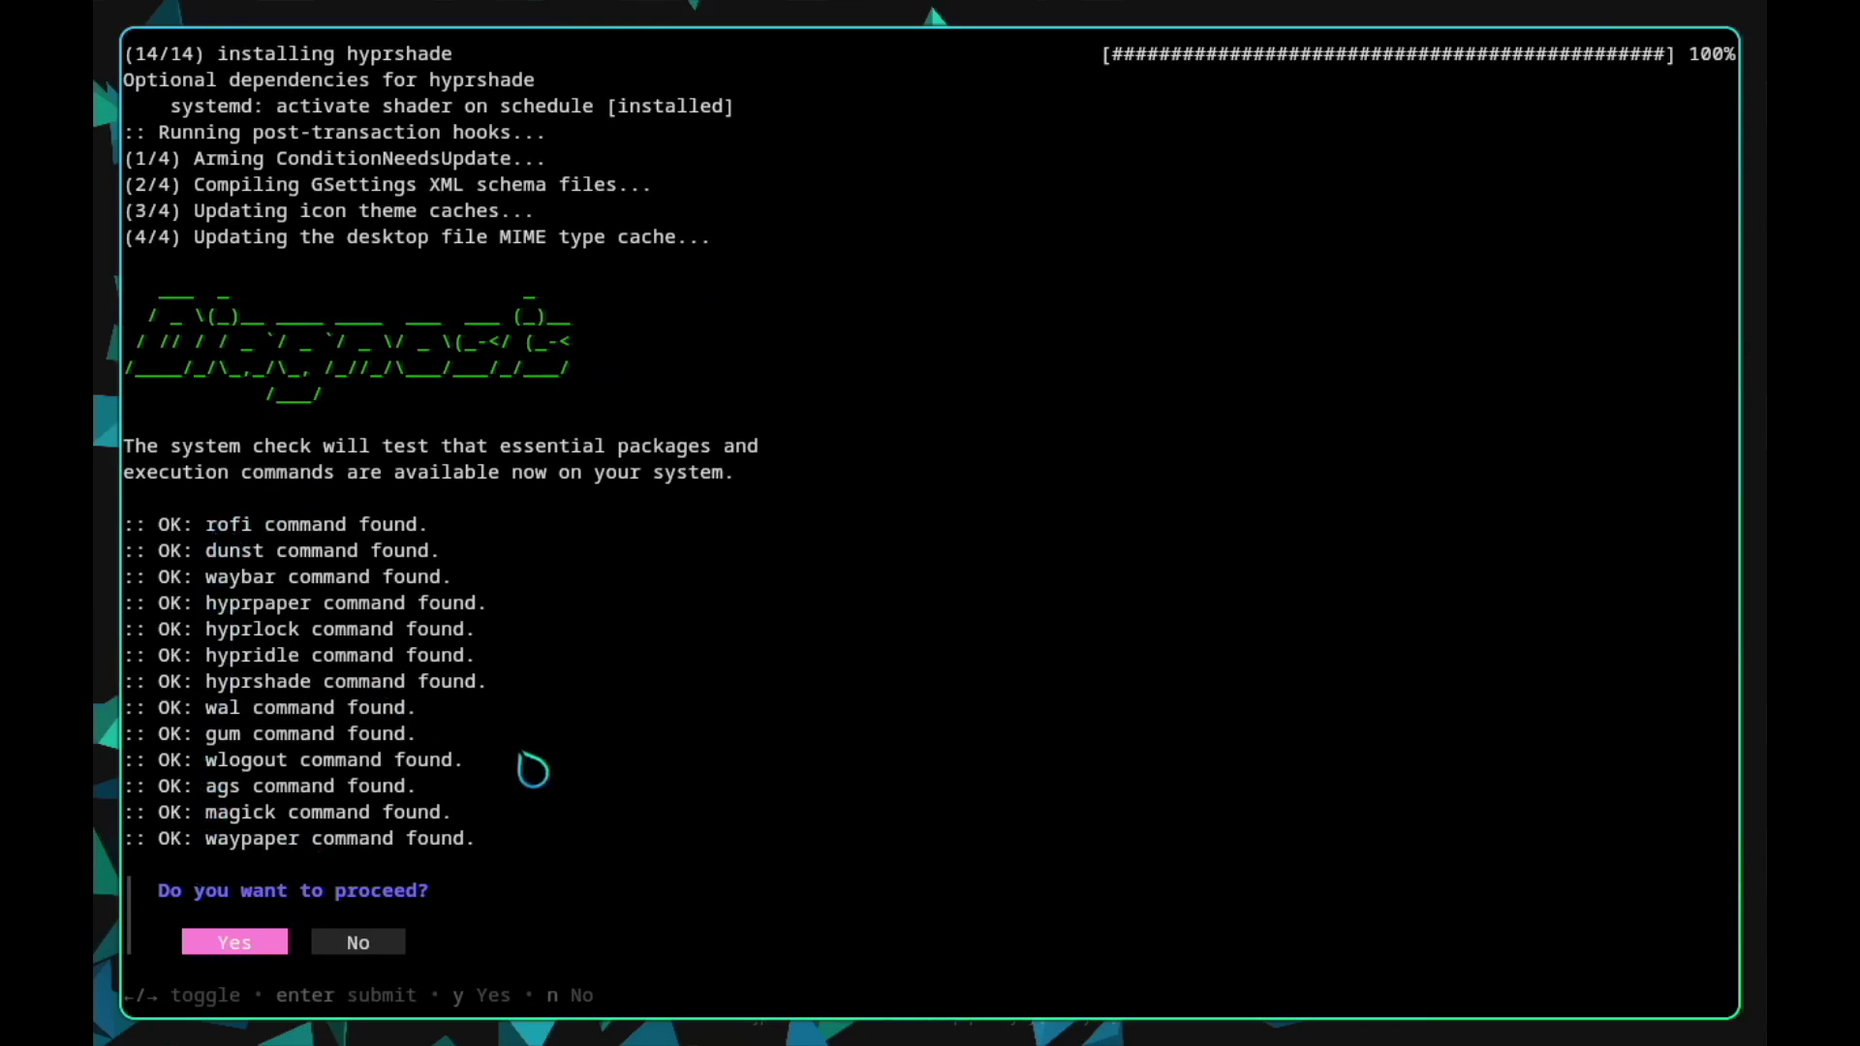
key(Return)
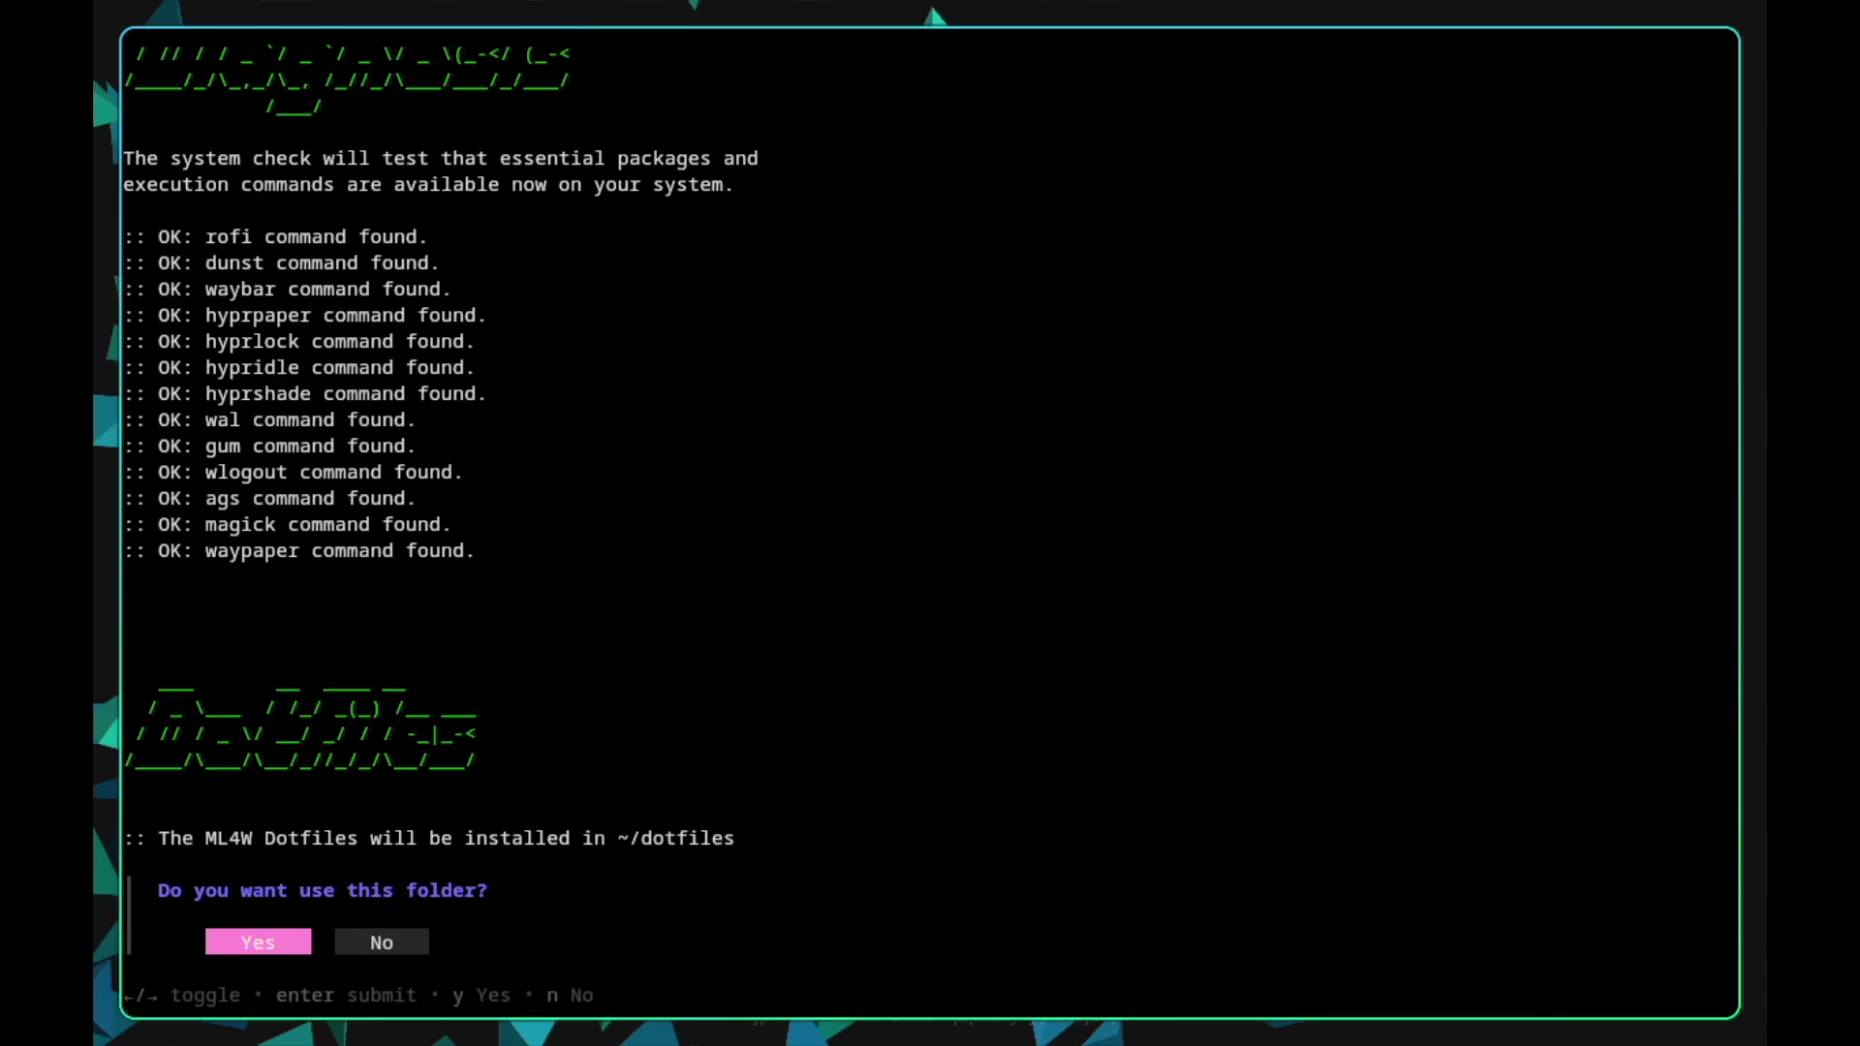
key(Return)
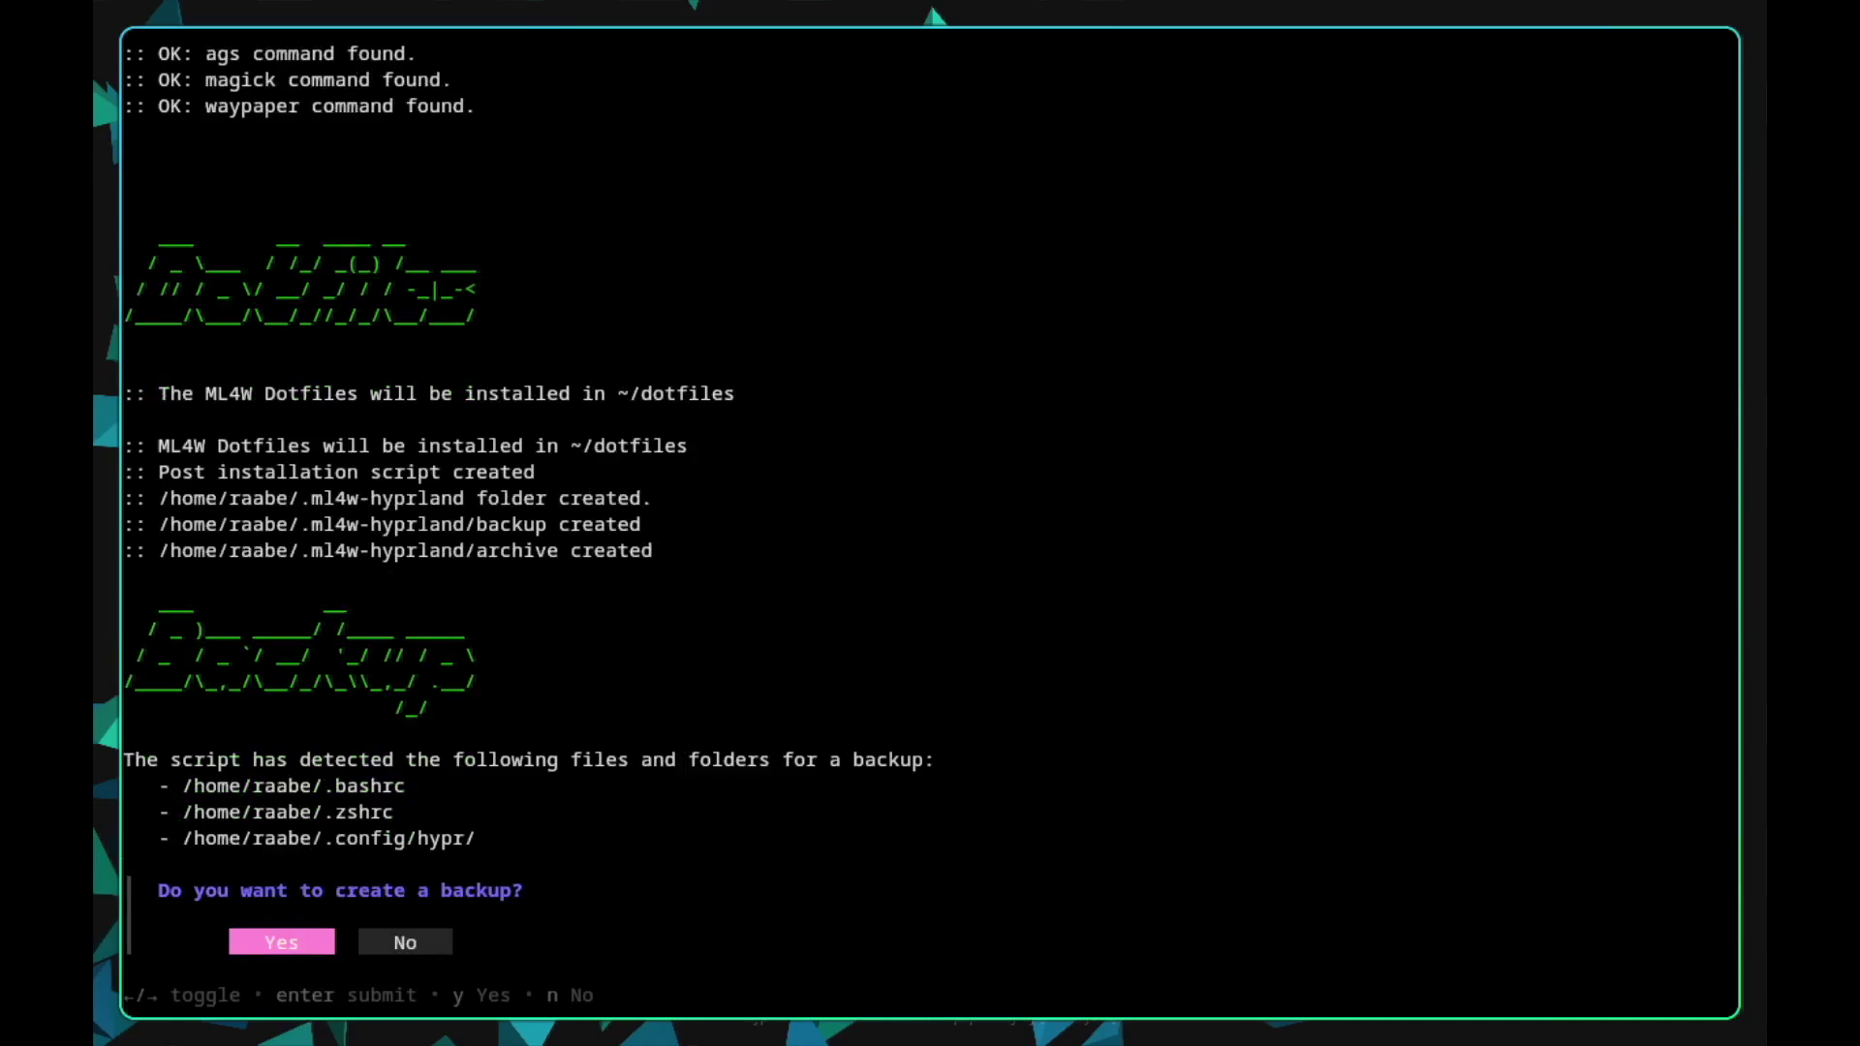
Step: Back up the detected configuration files and install the KVM environment variables together with the QEMU guest agent
key(Return)
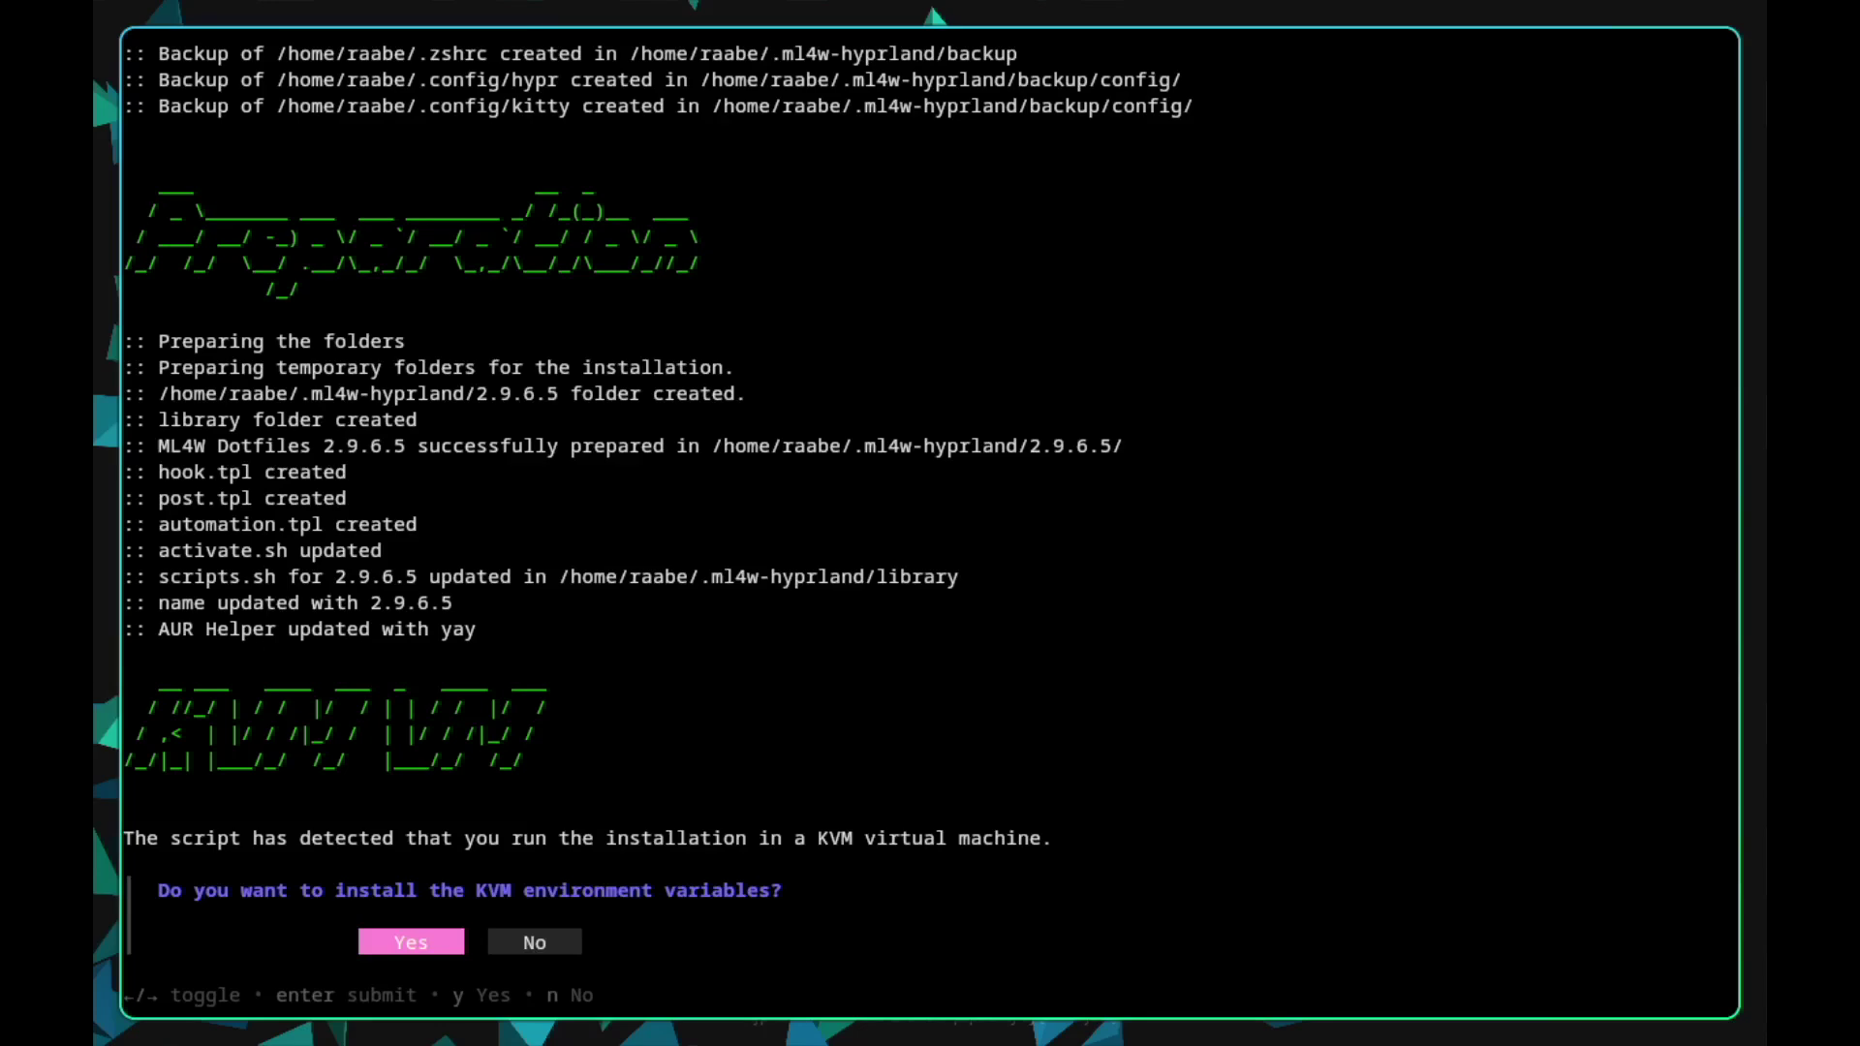
key(Return)
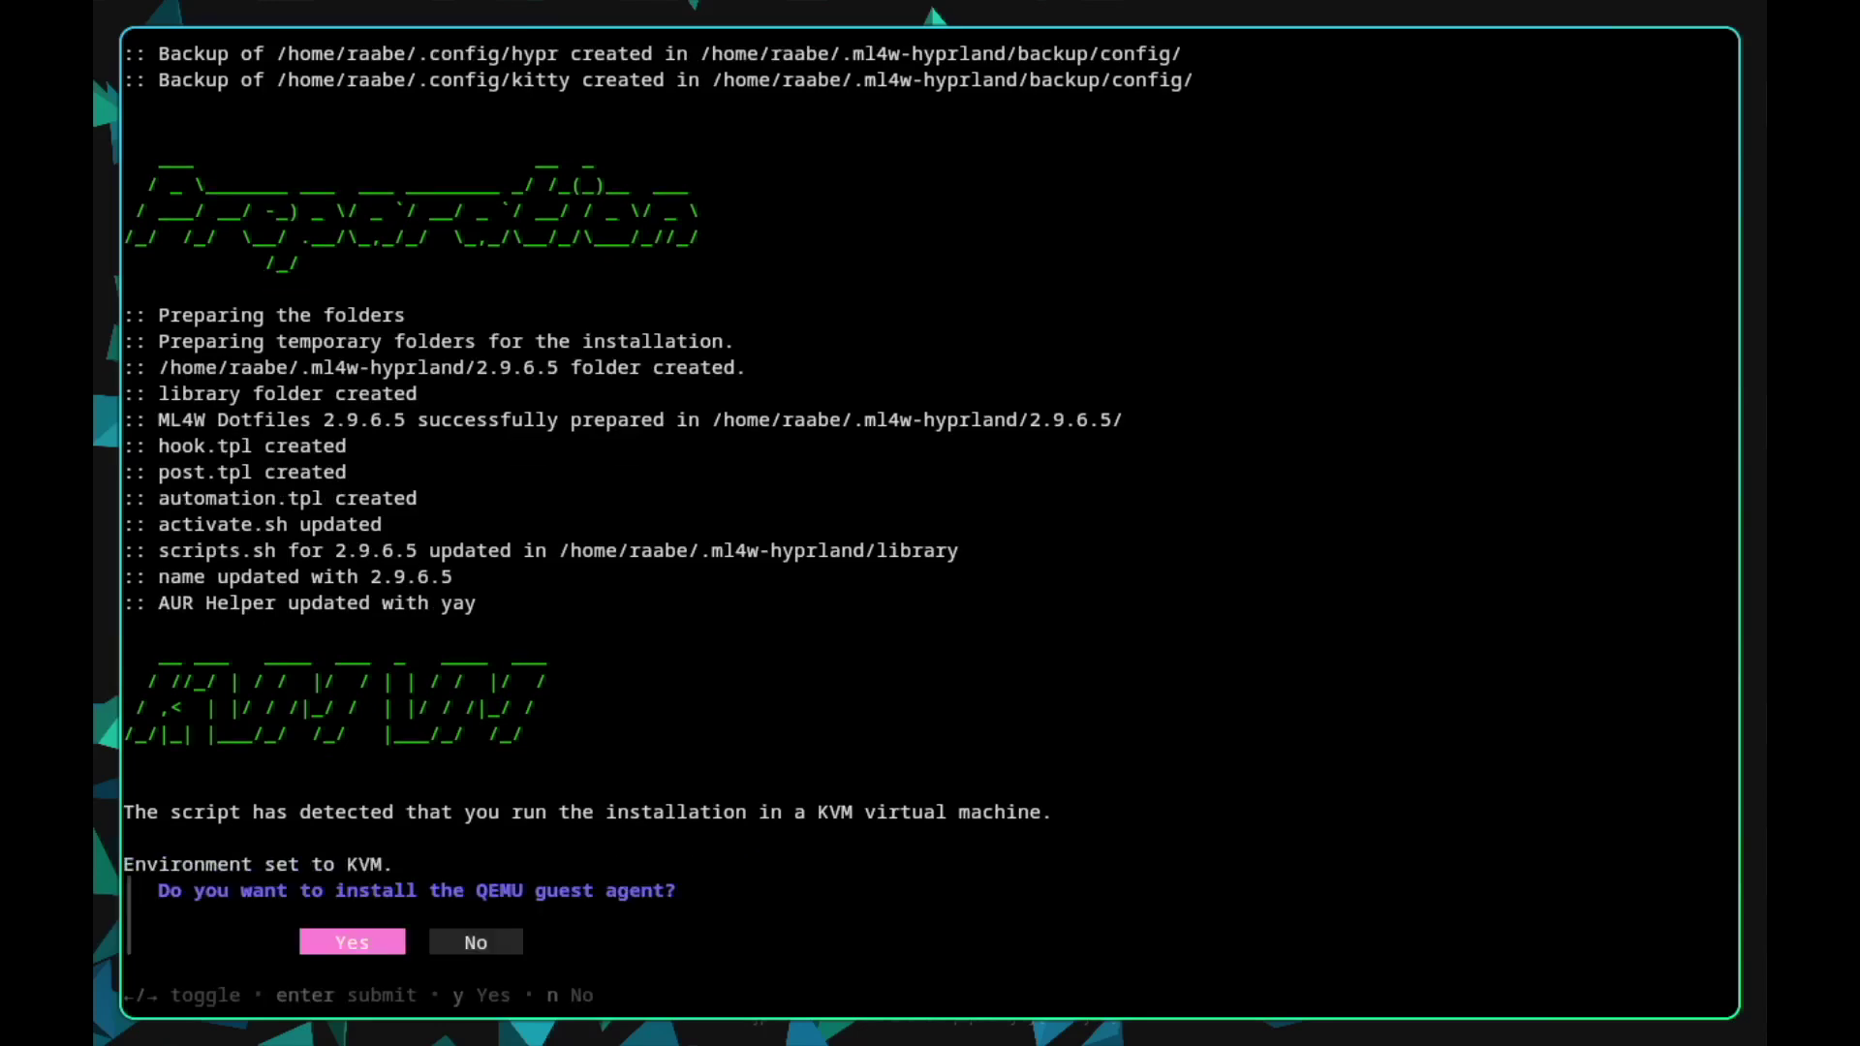
key(Return)
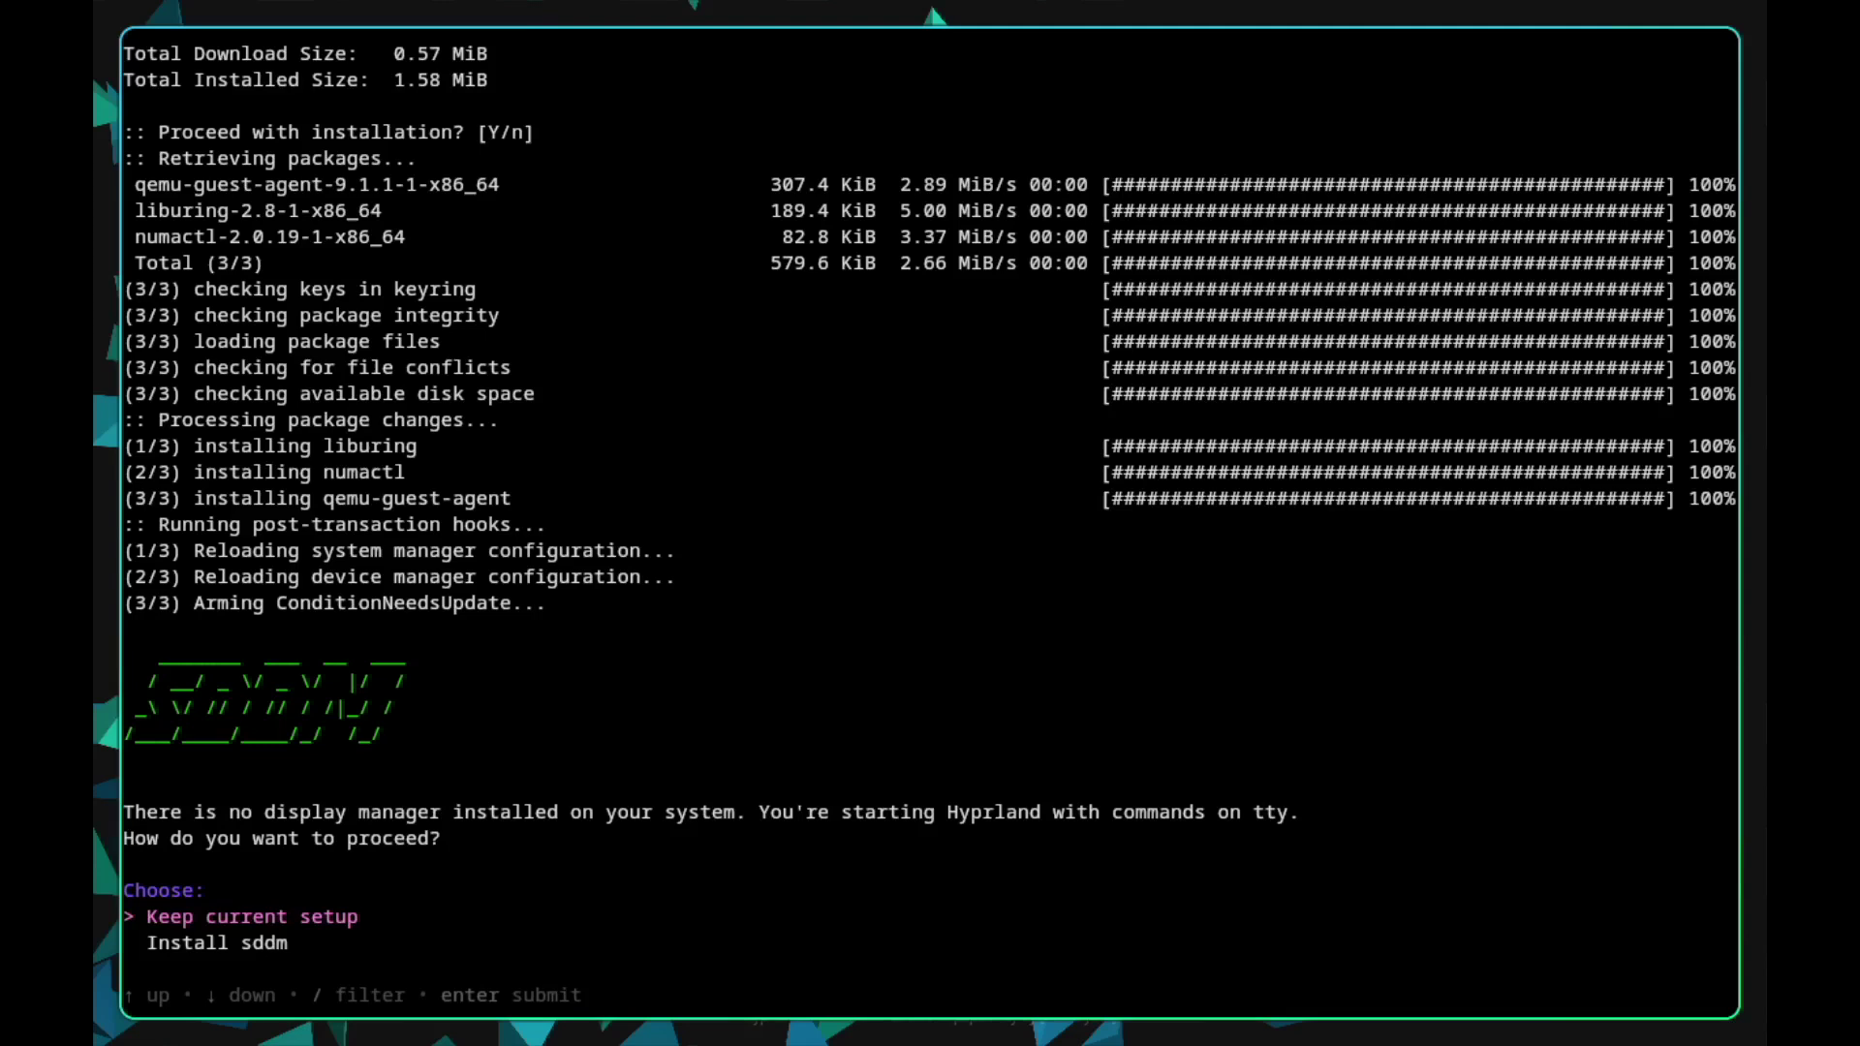
Step: Install sddm as the display manager with the sequoia theme
key(Down)
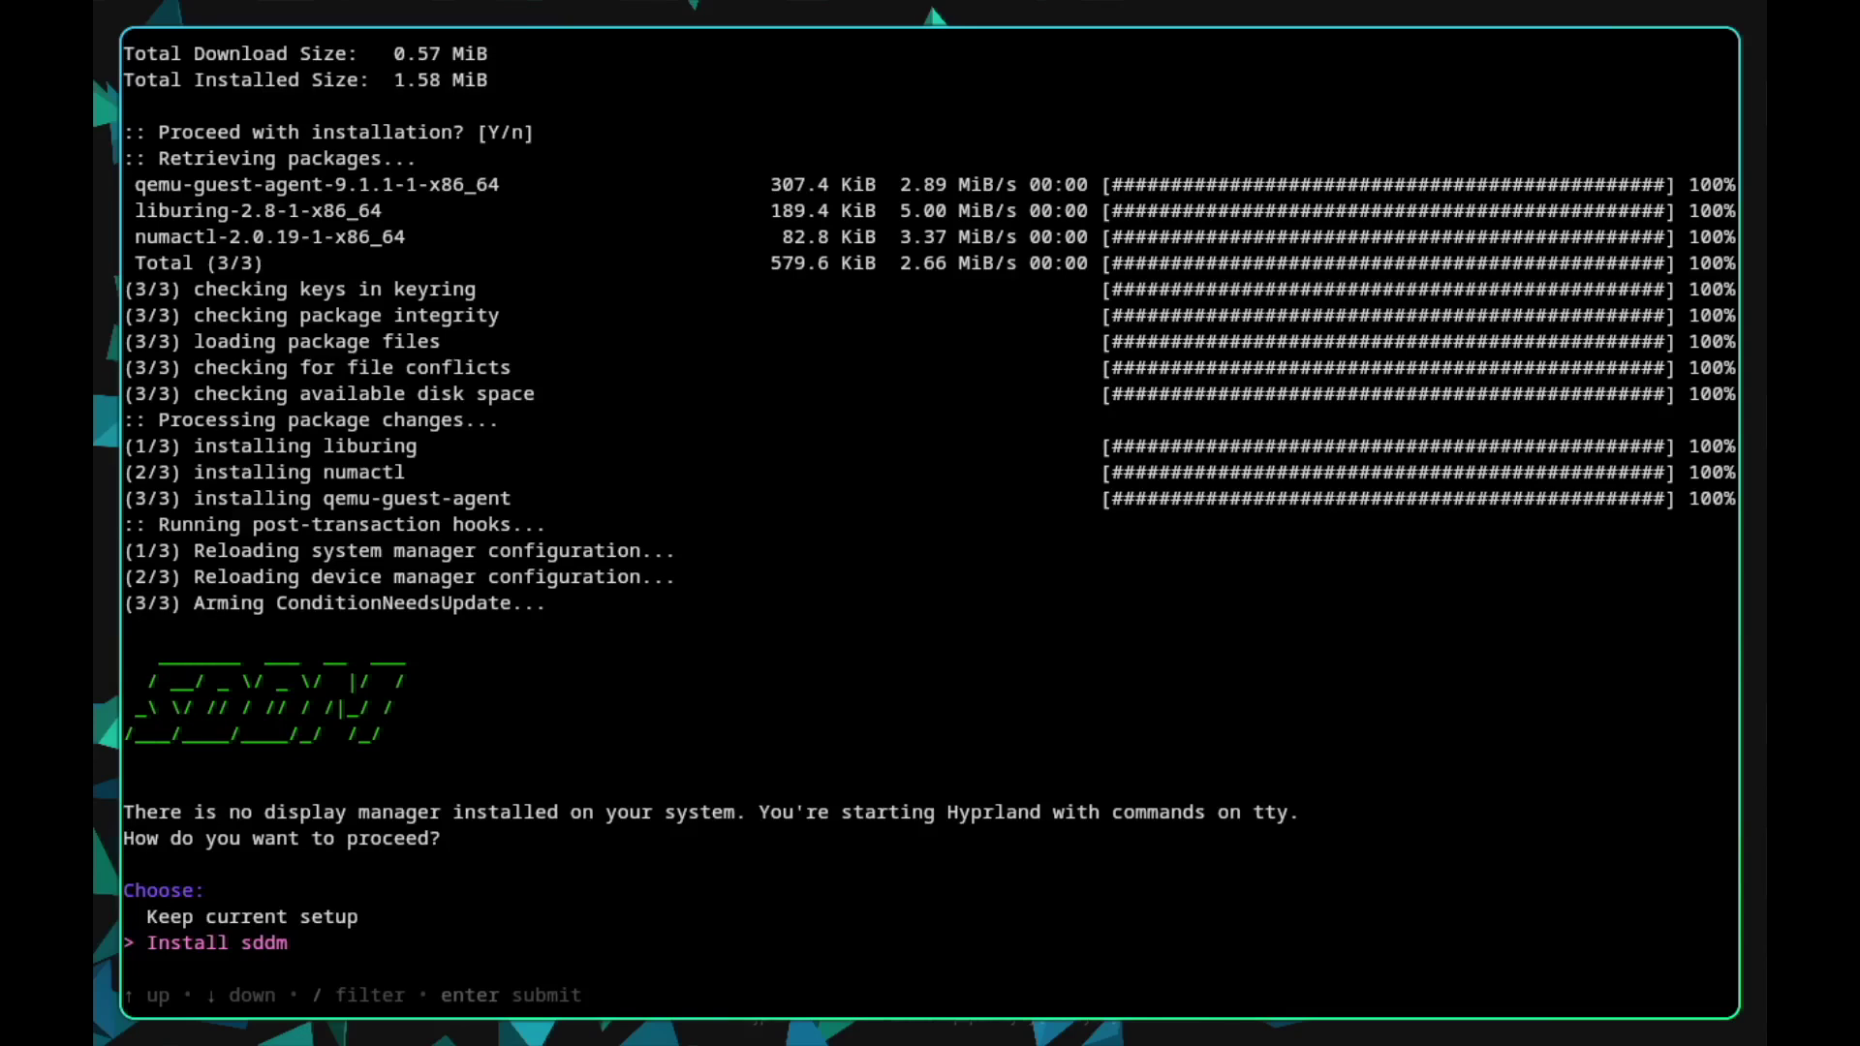
key(Return)
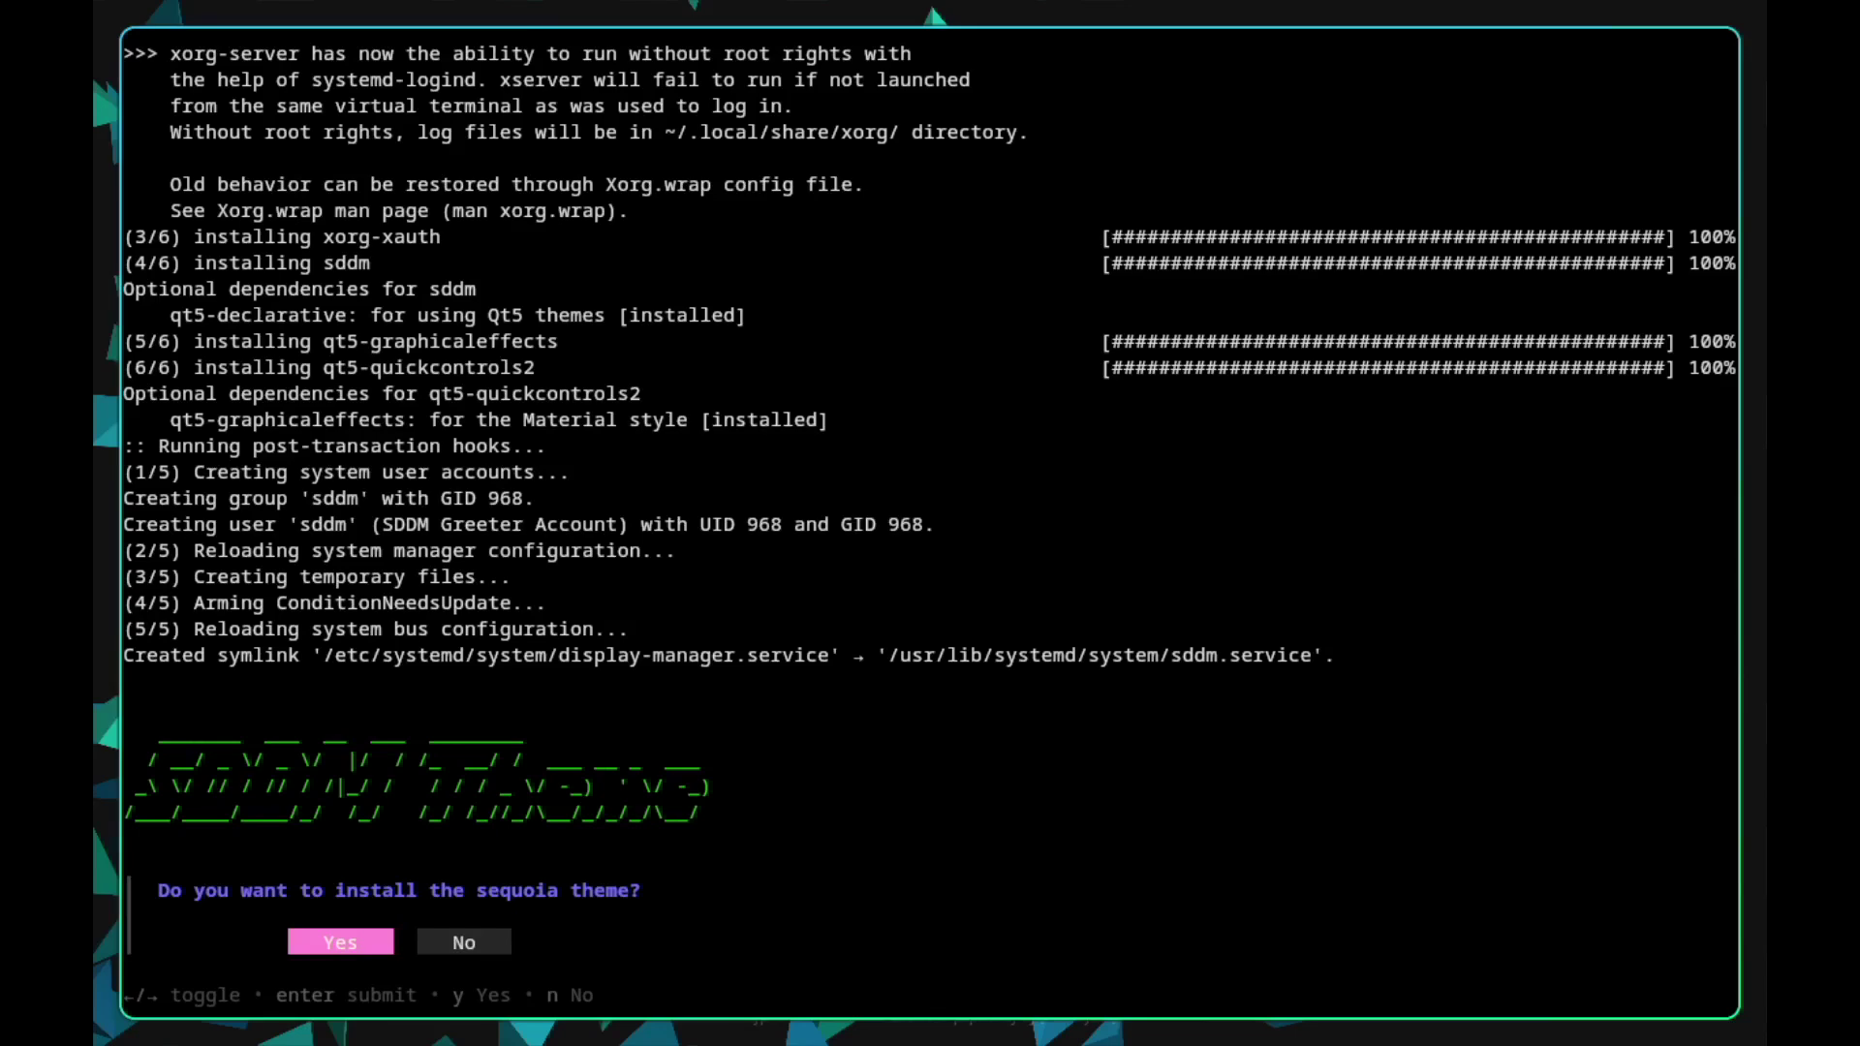
key(Return)
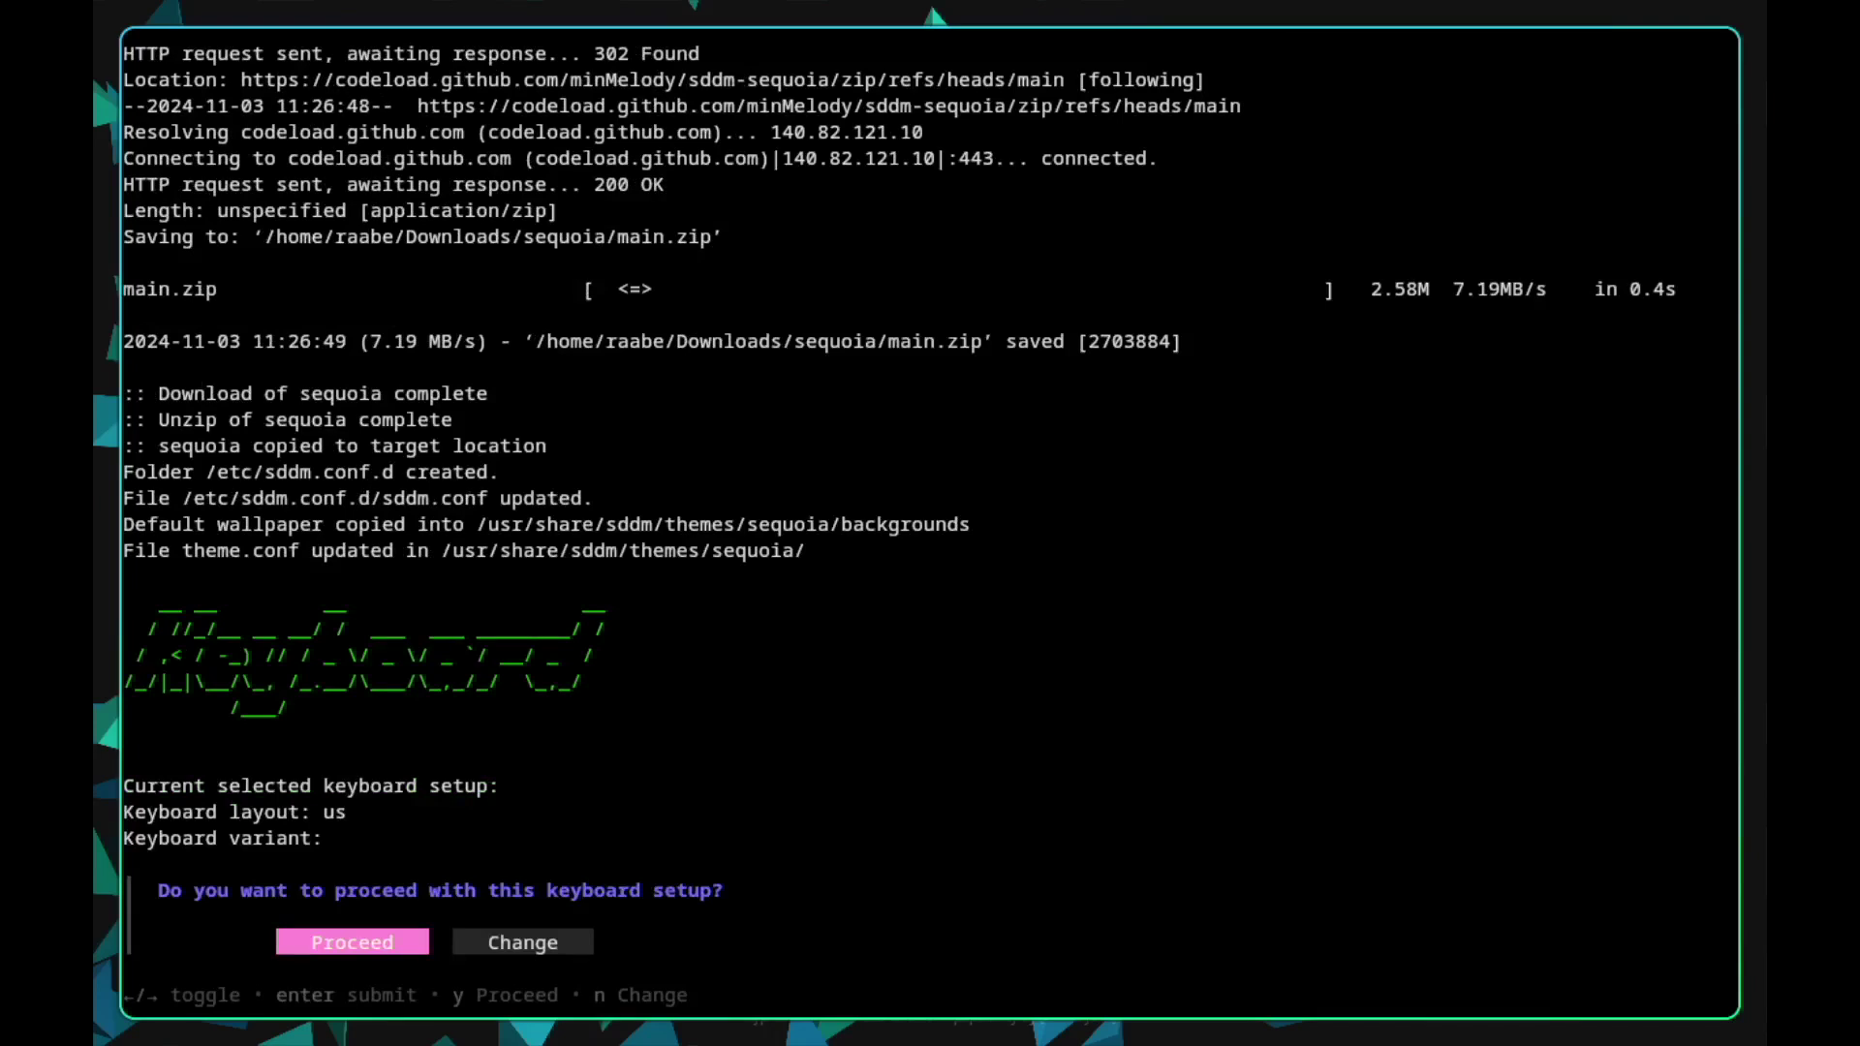
Step: Change the keyboard layout to de without a variant, proceed with that setup and decline the laptop presets
key(Right)
key(Return)
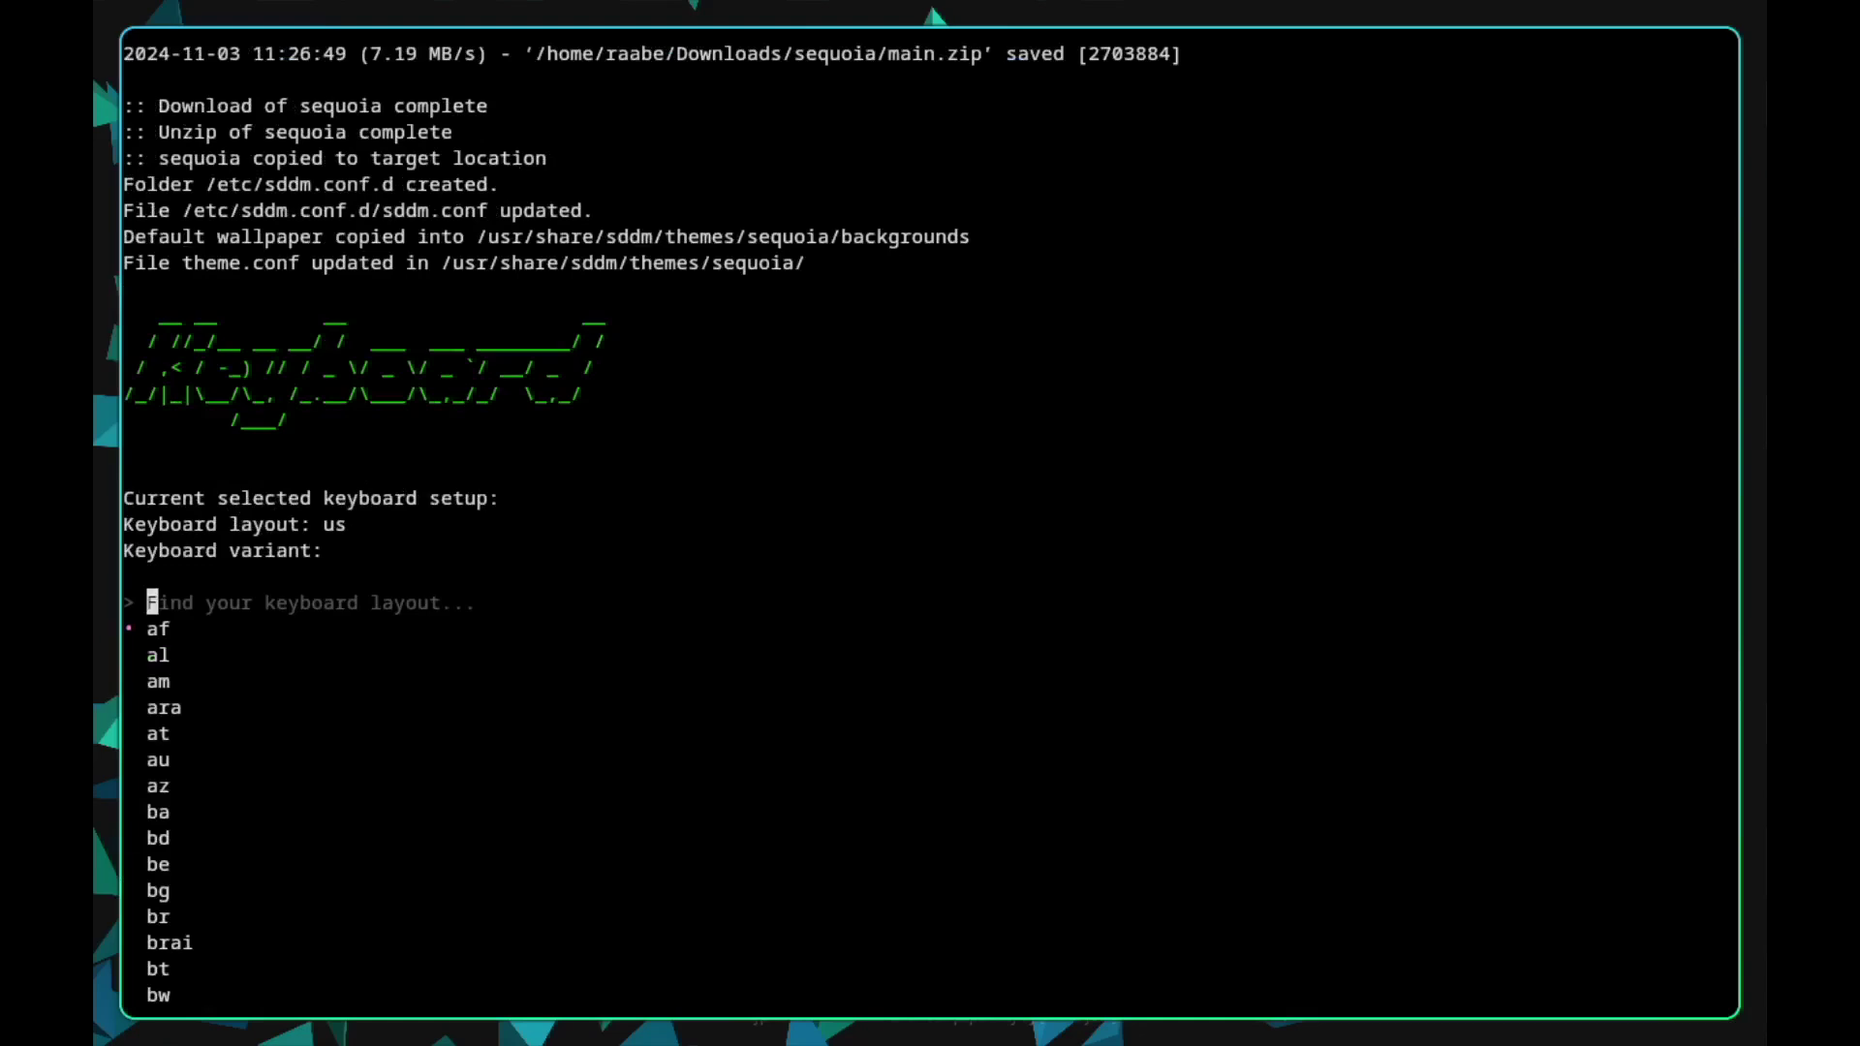
text(de)
key(Return)
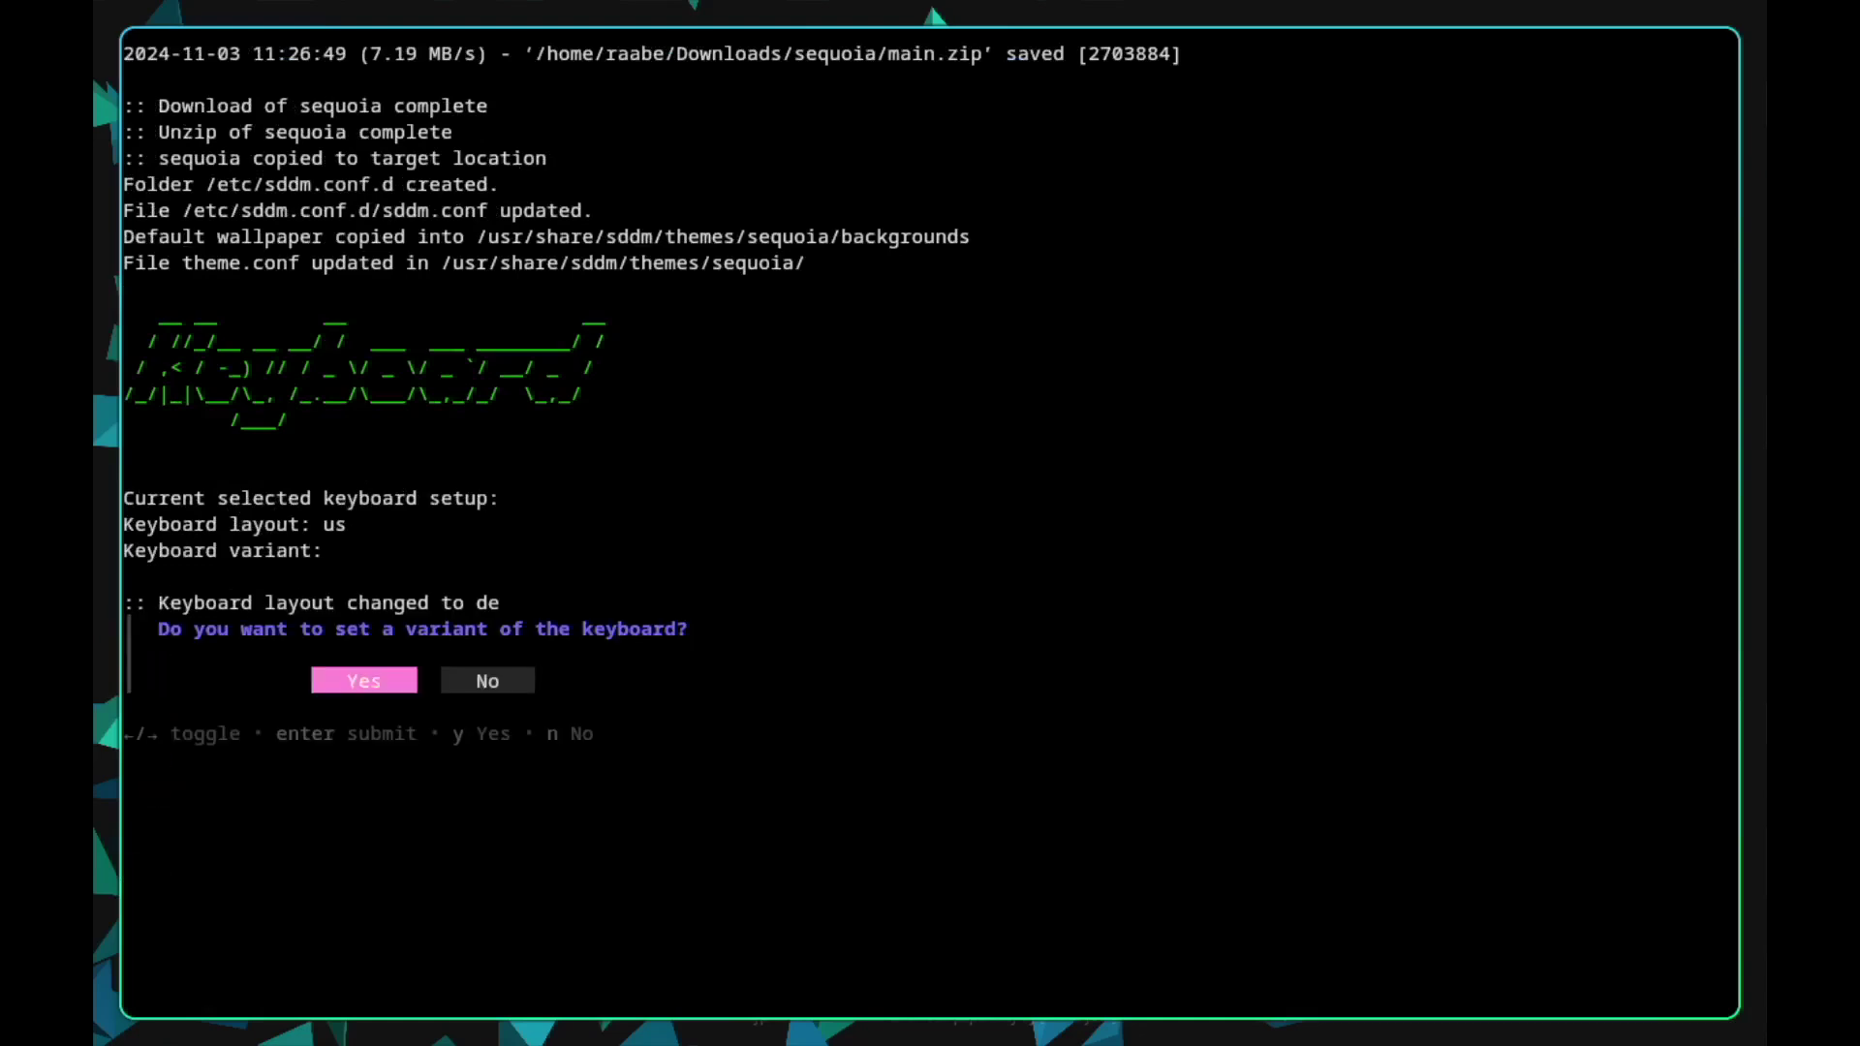
key(Right)
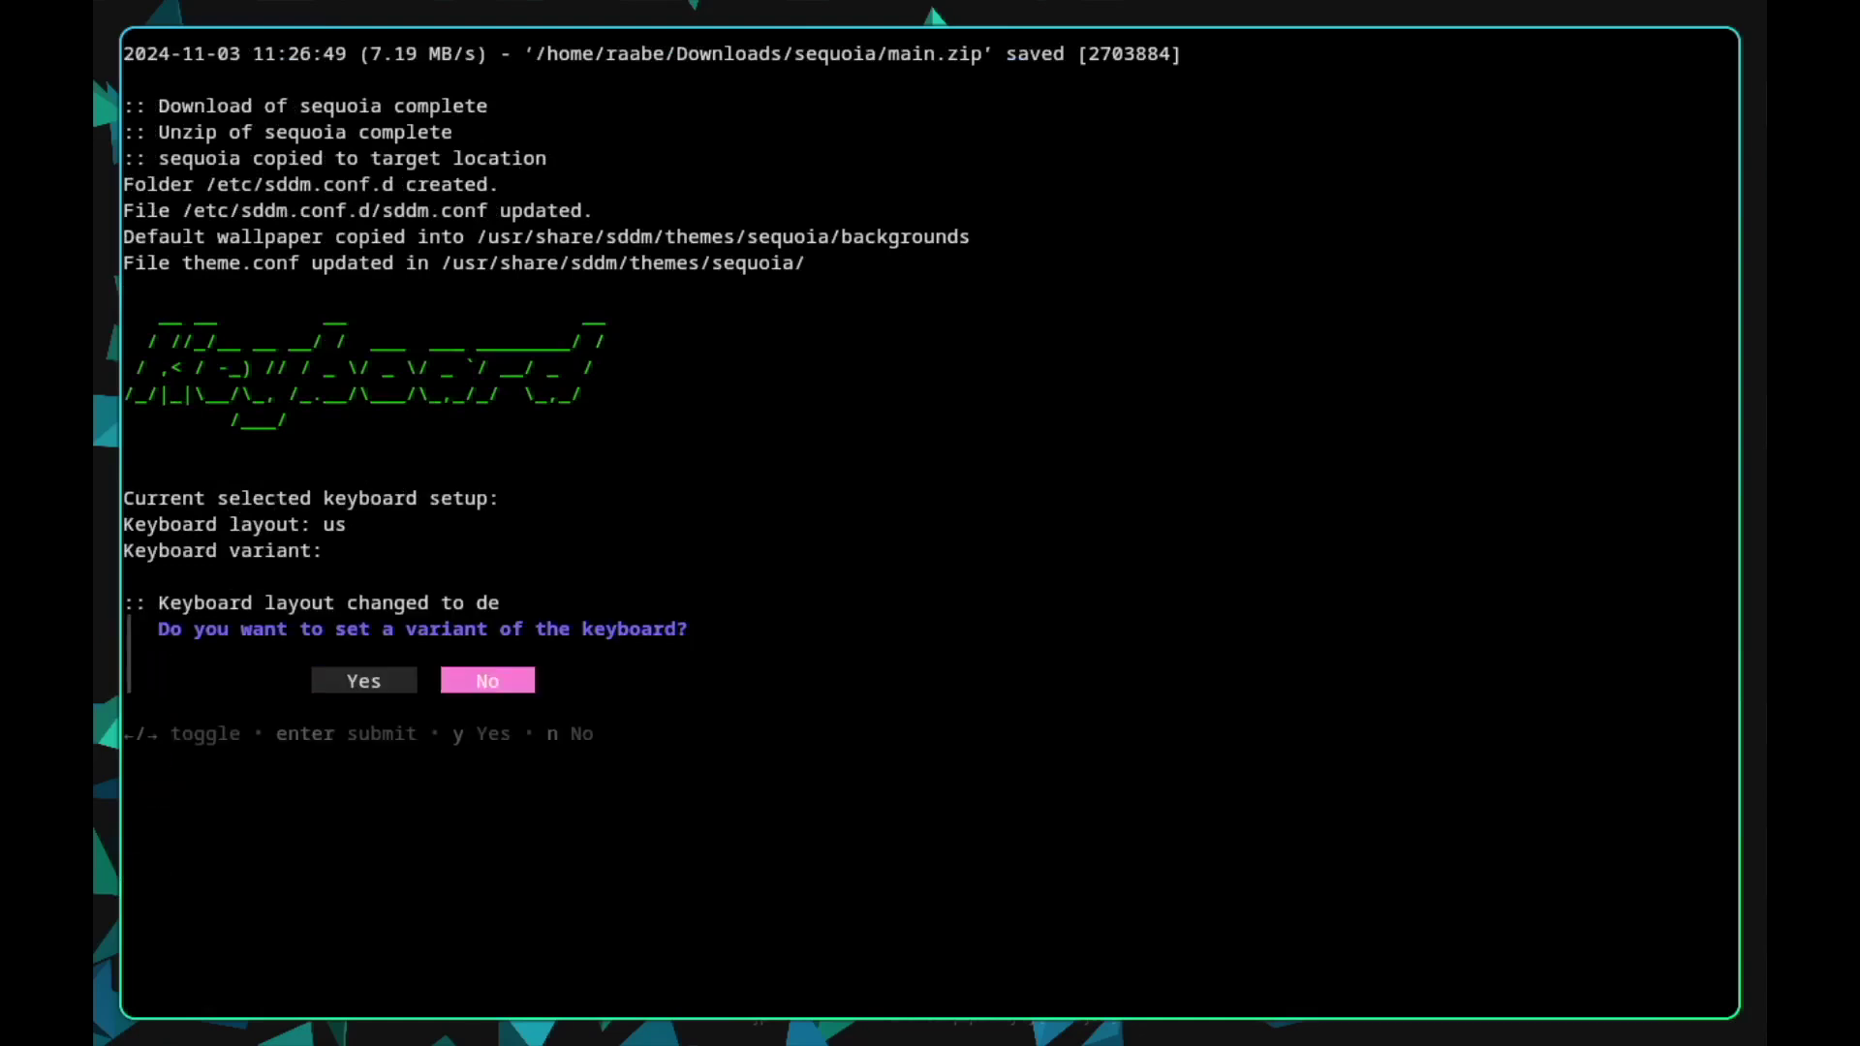
key(Return)
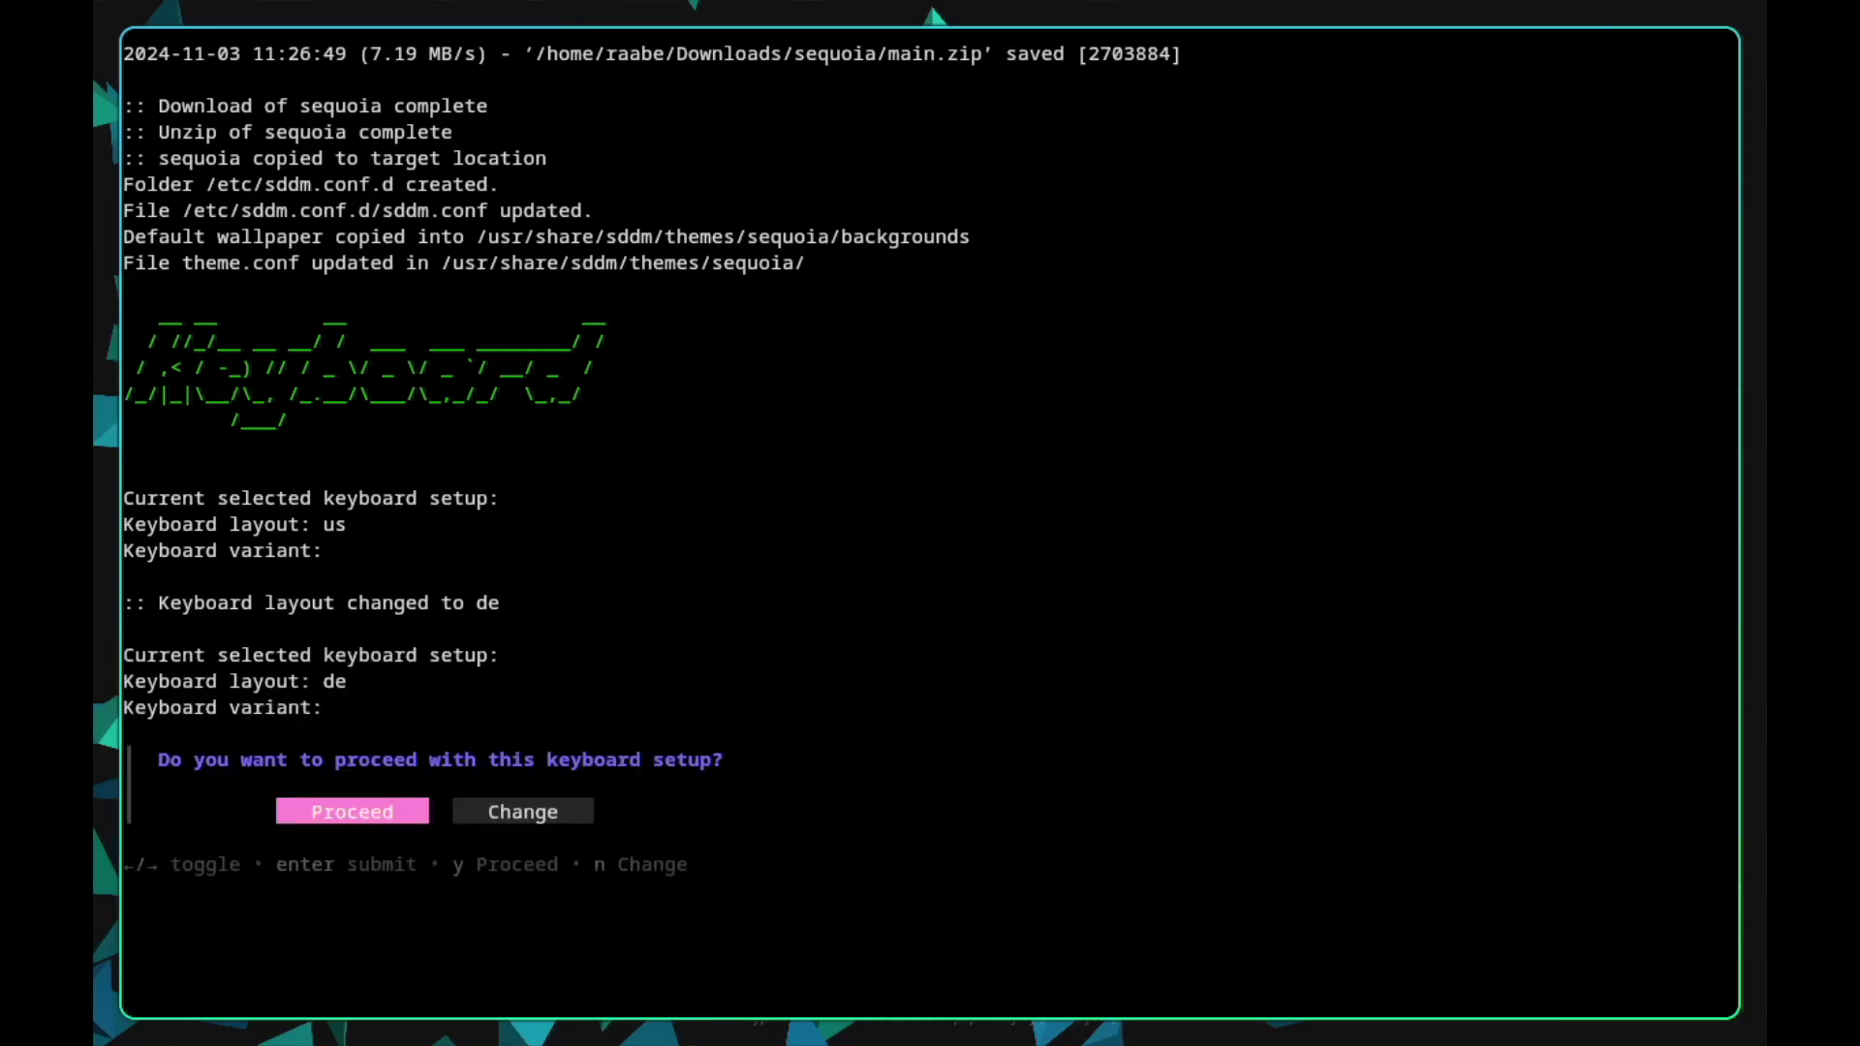
key(Return)
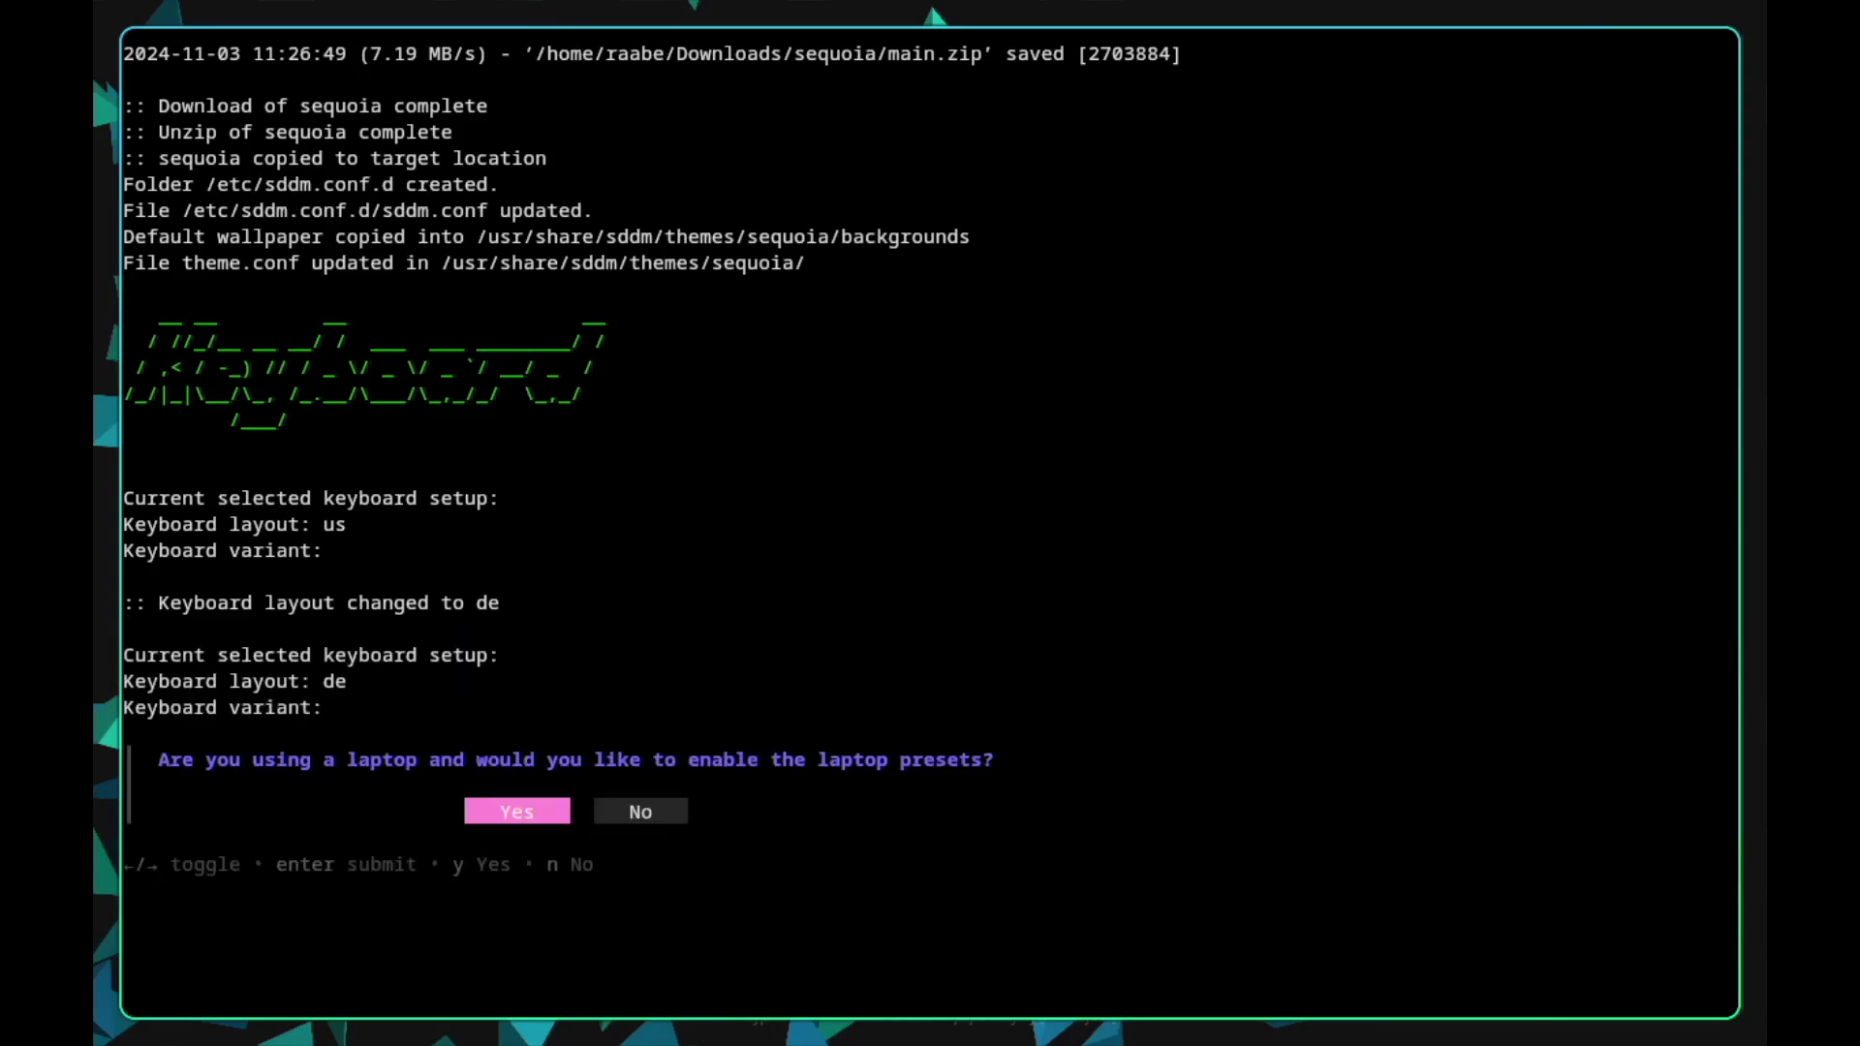
key(Right)
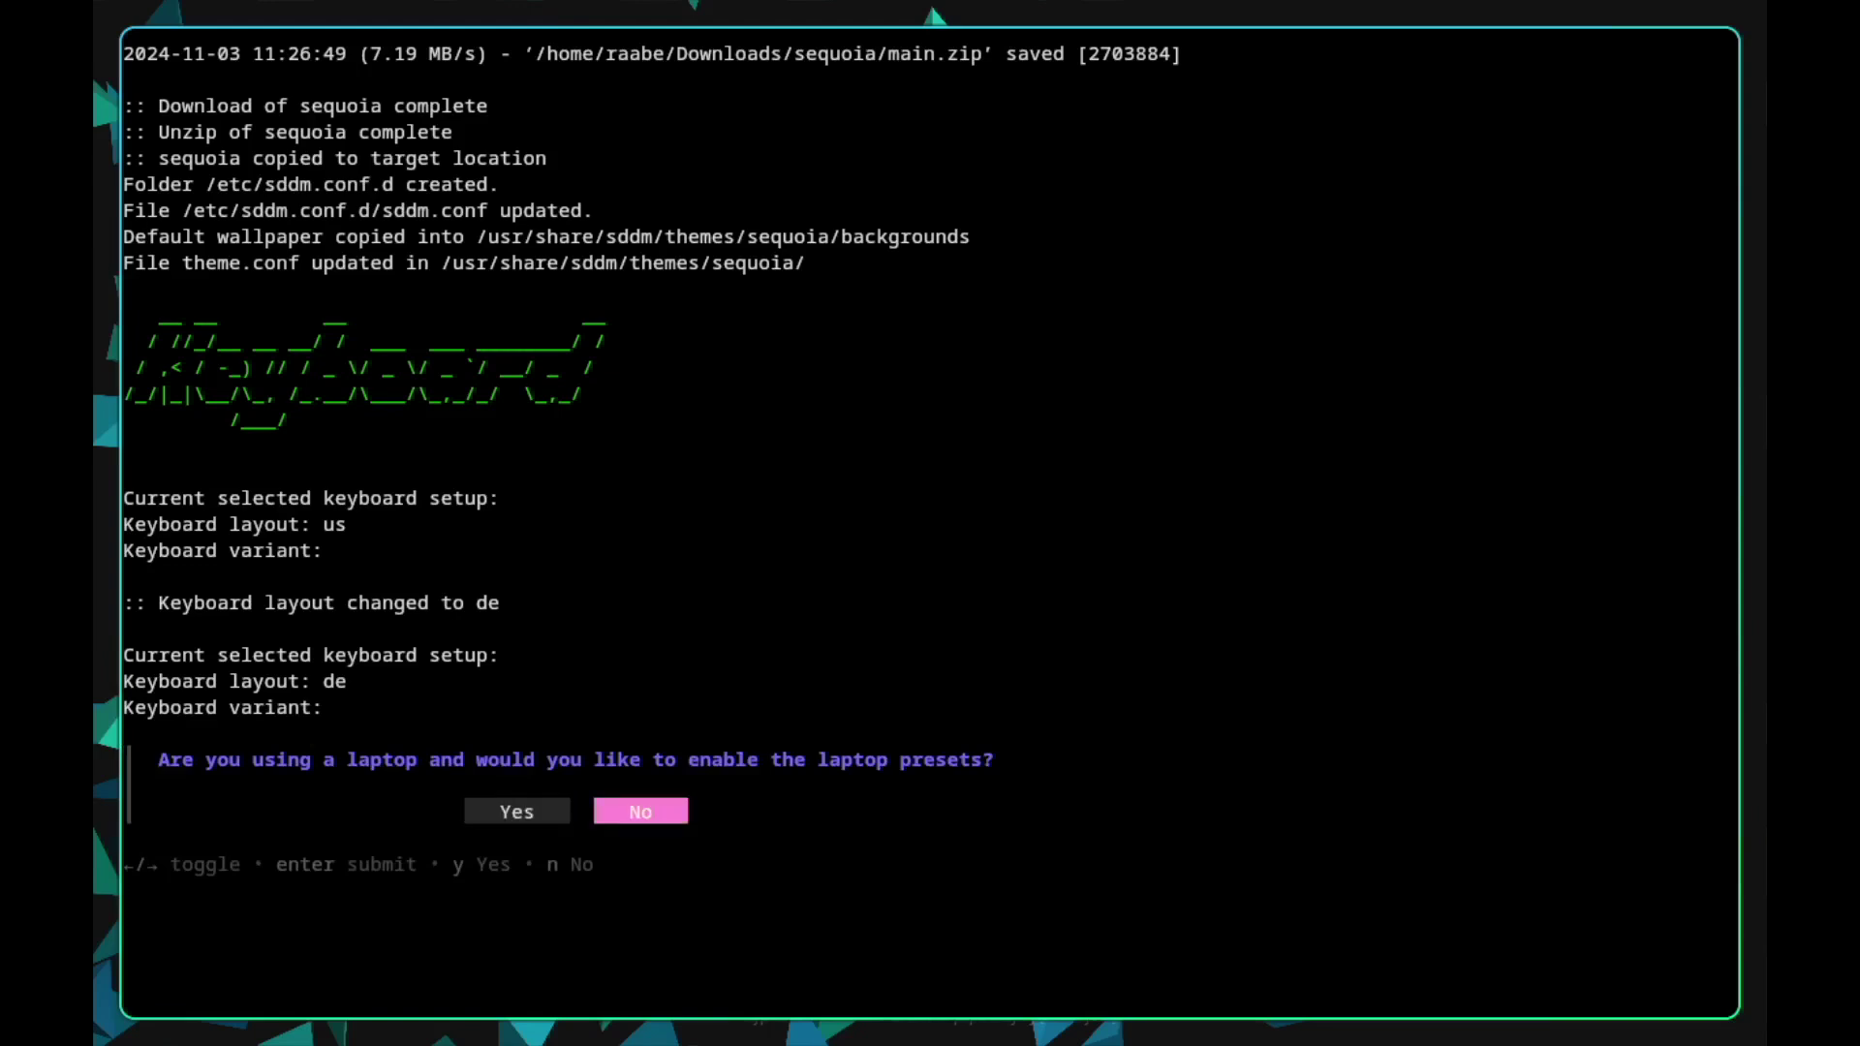
key(Return)
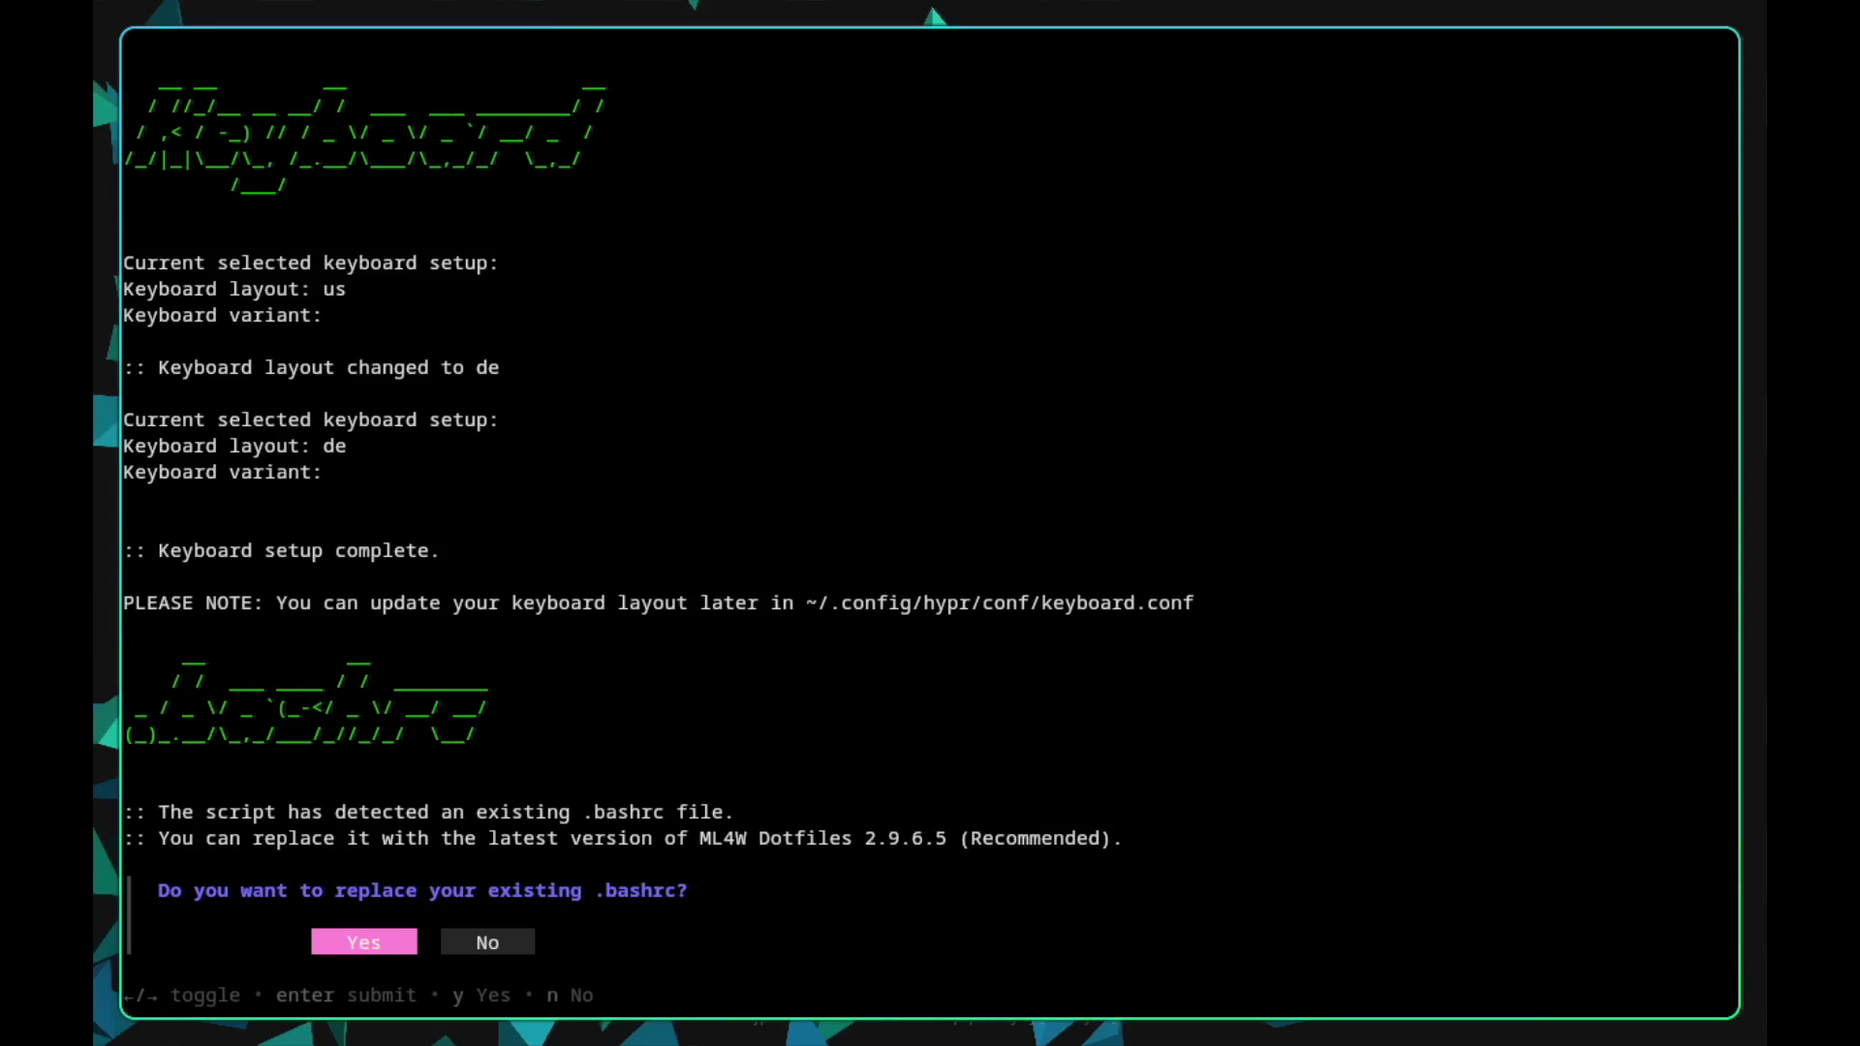
Step: Replace the existing .bashrc and kitty configuration with the ML4W versions and skip downloading the additional wallpaper repository
key(Return)
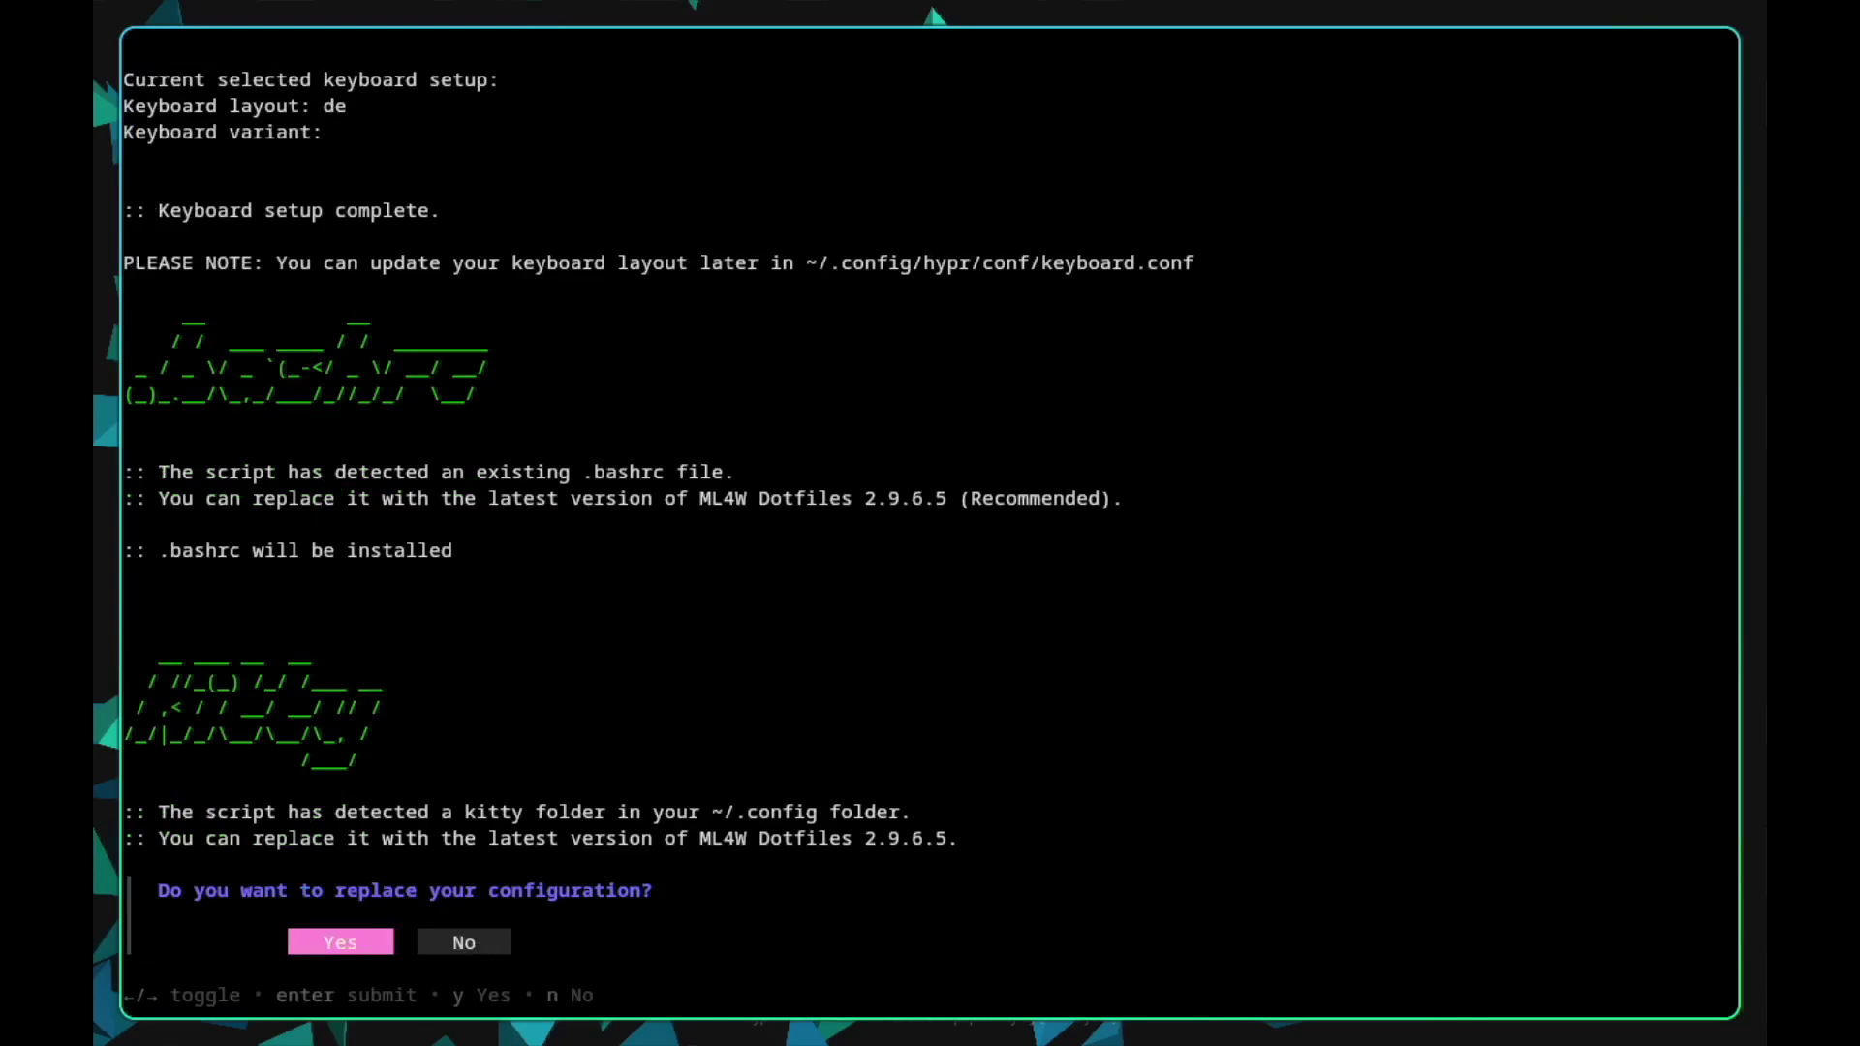
key(Return)
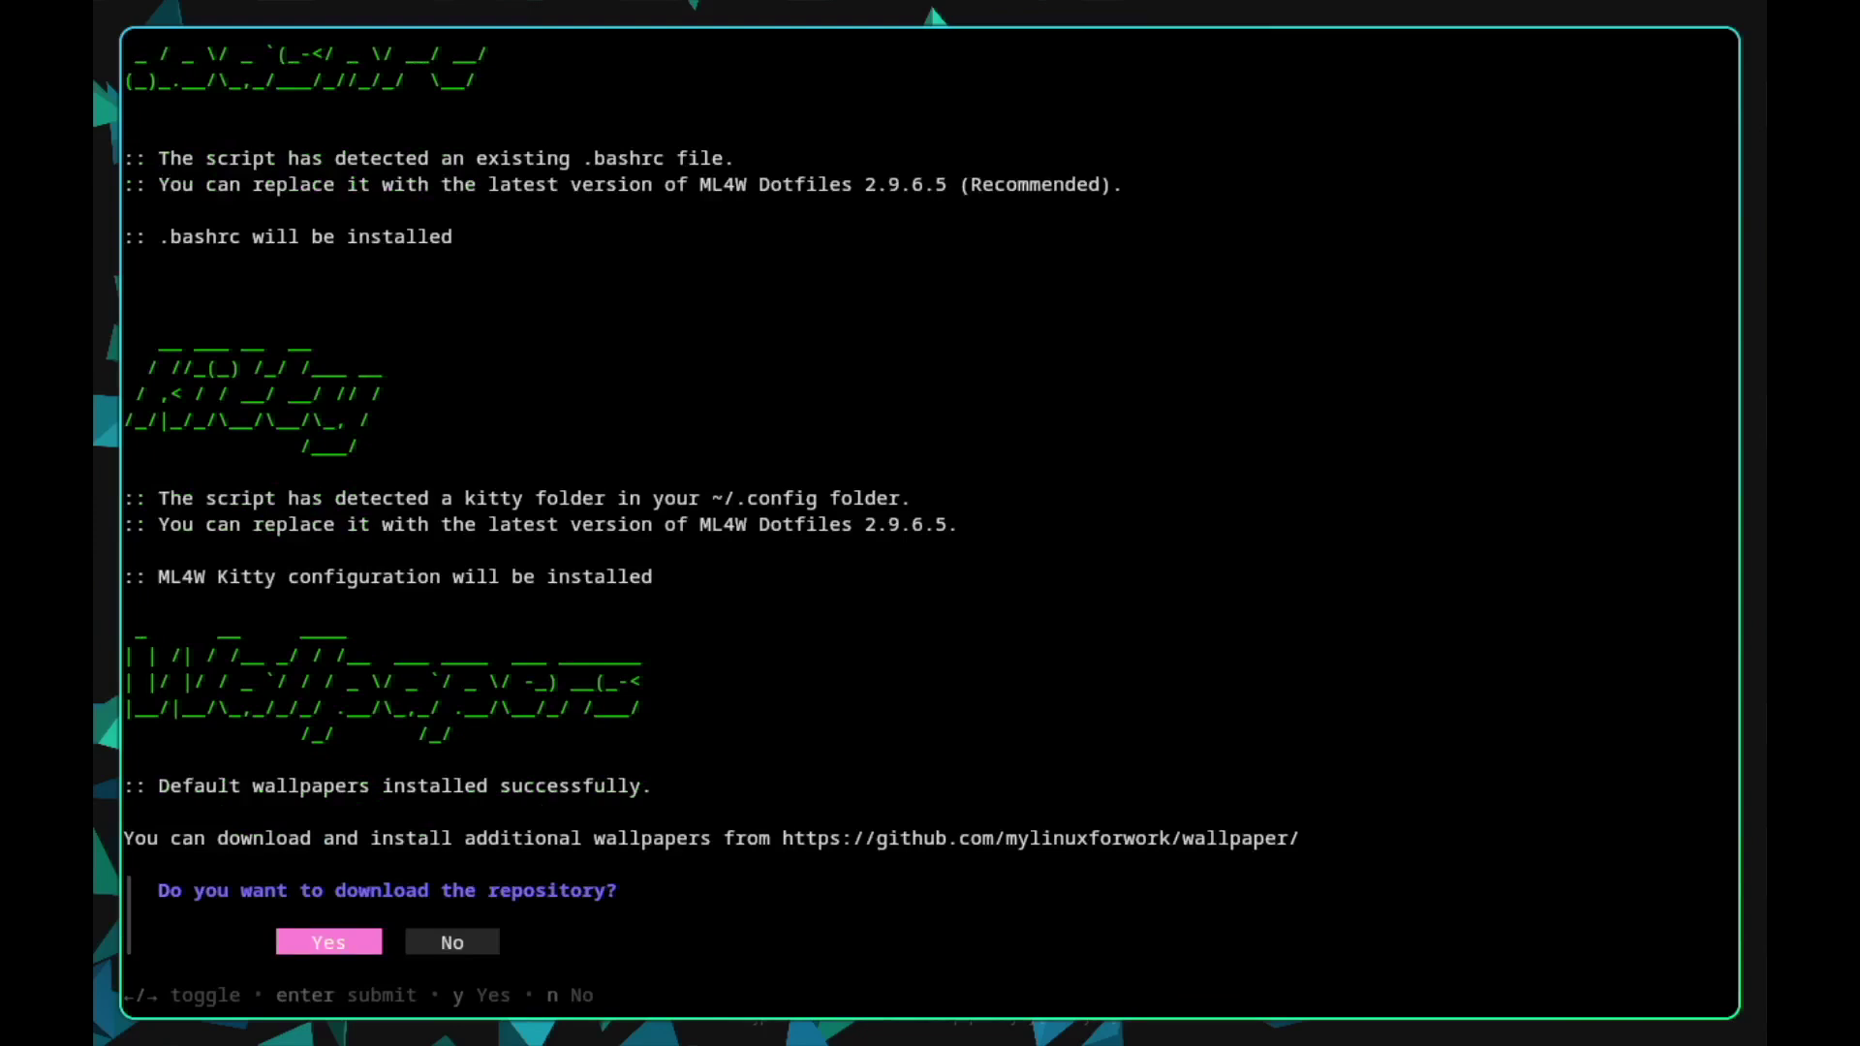
key(Right)
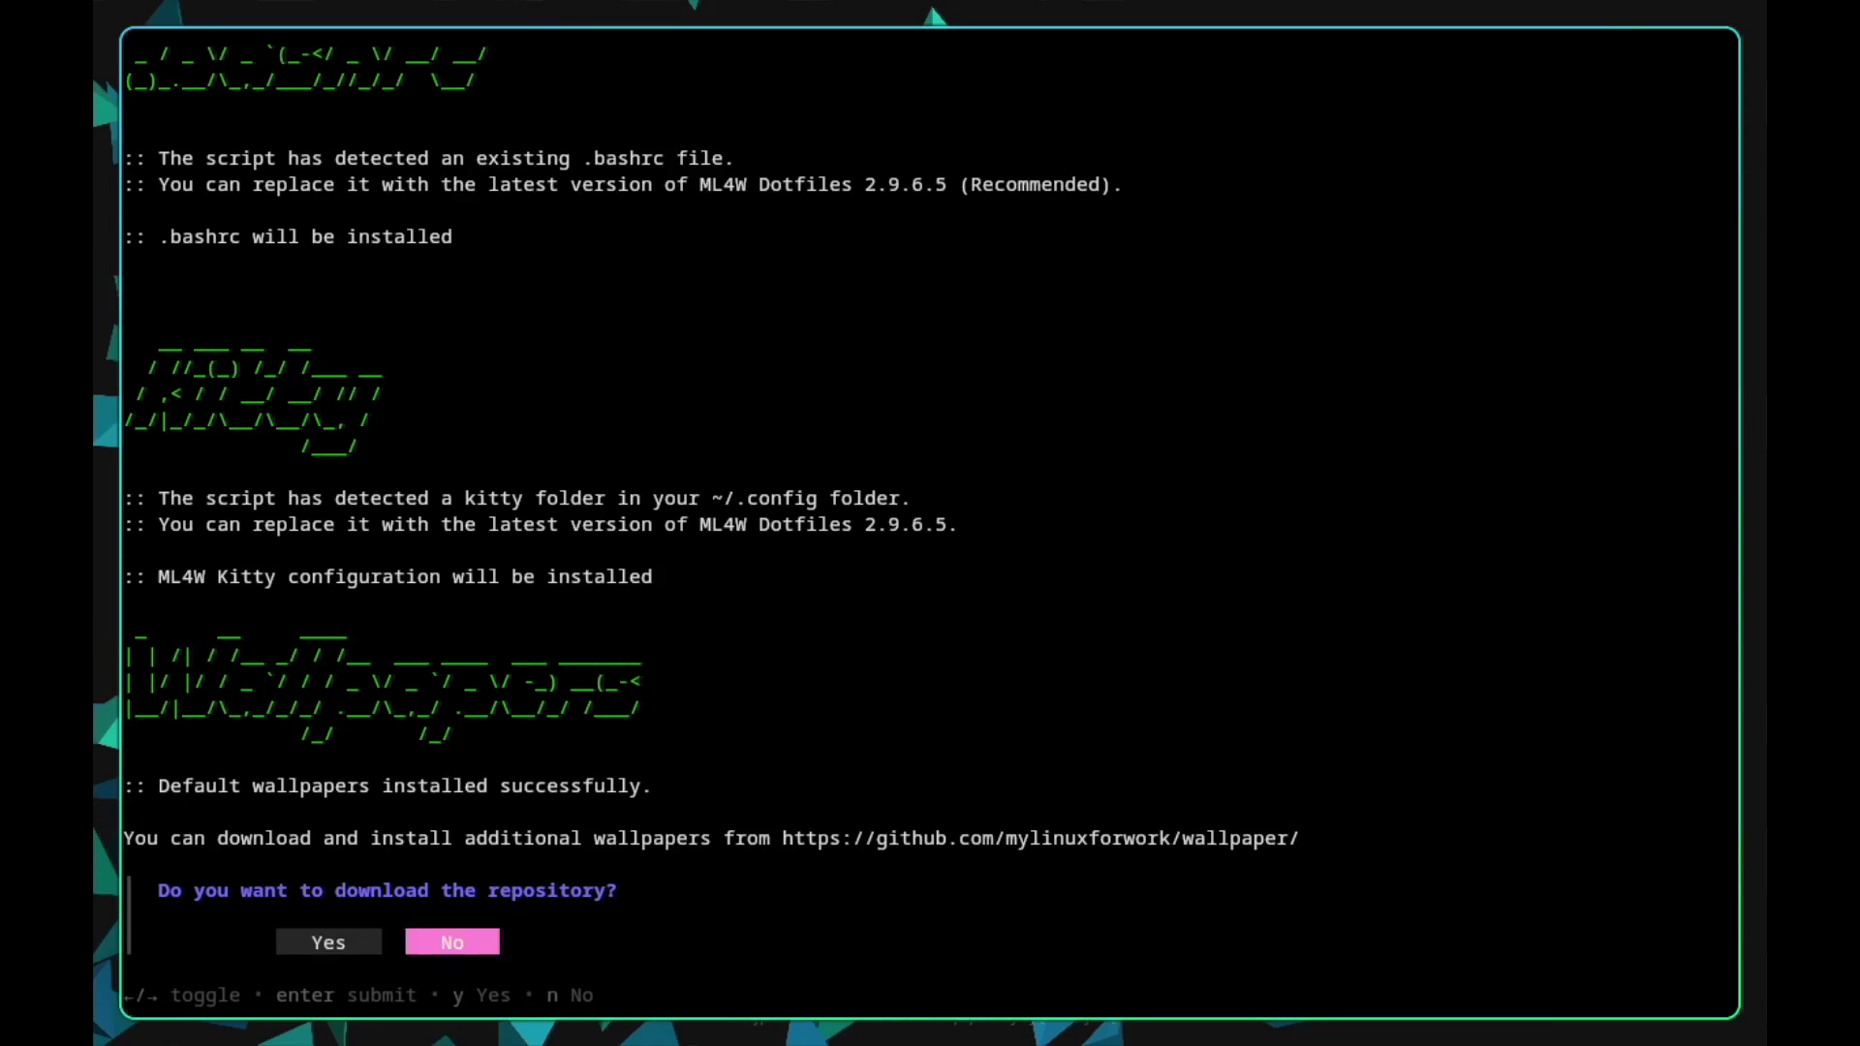
key(Return)
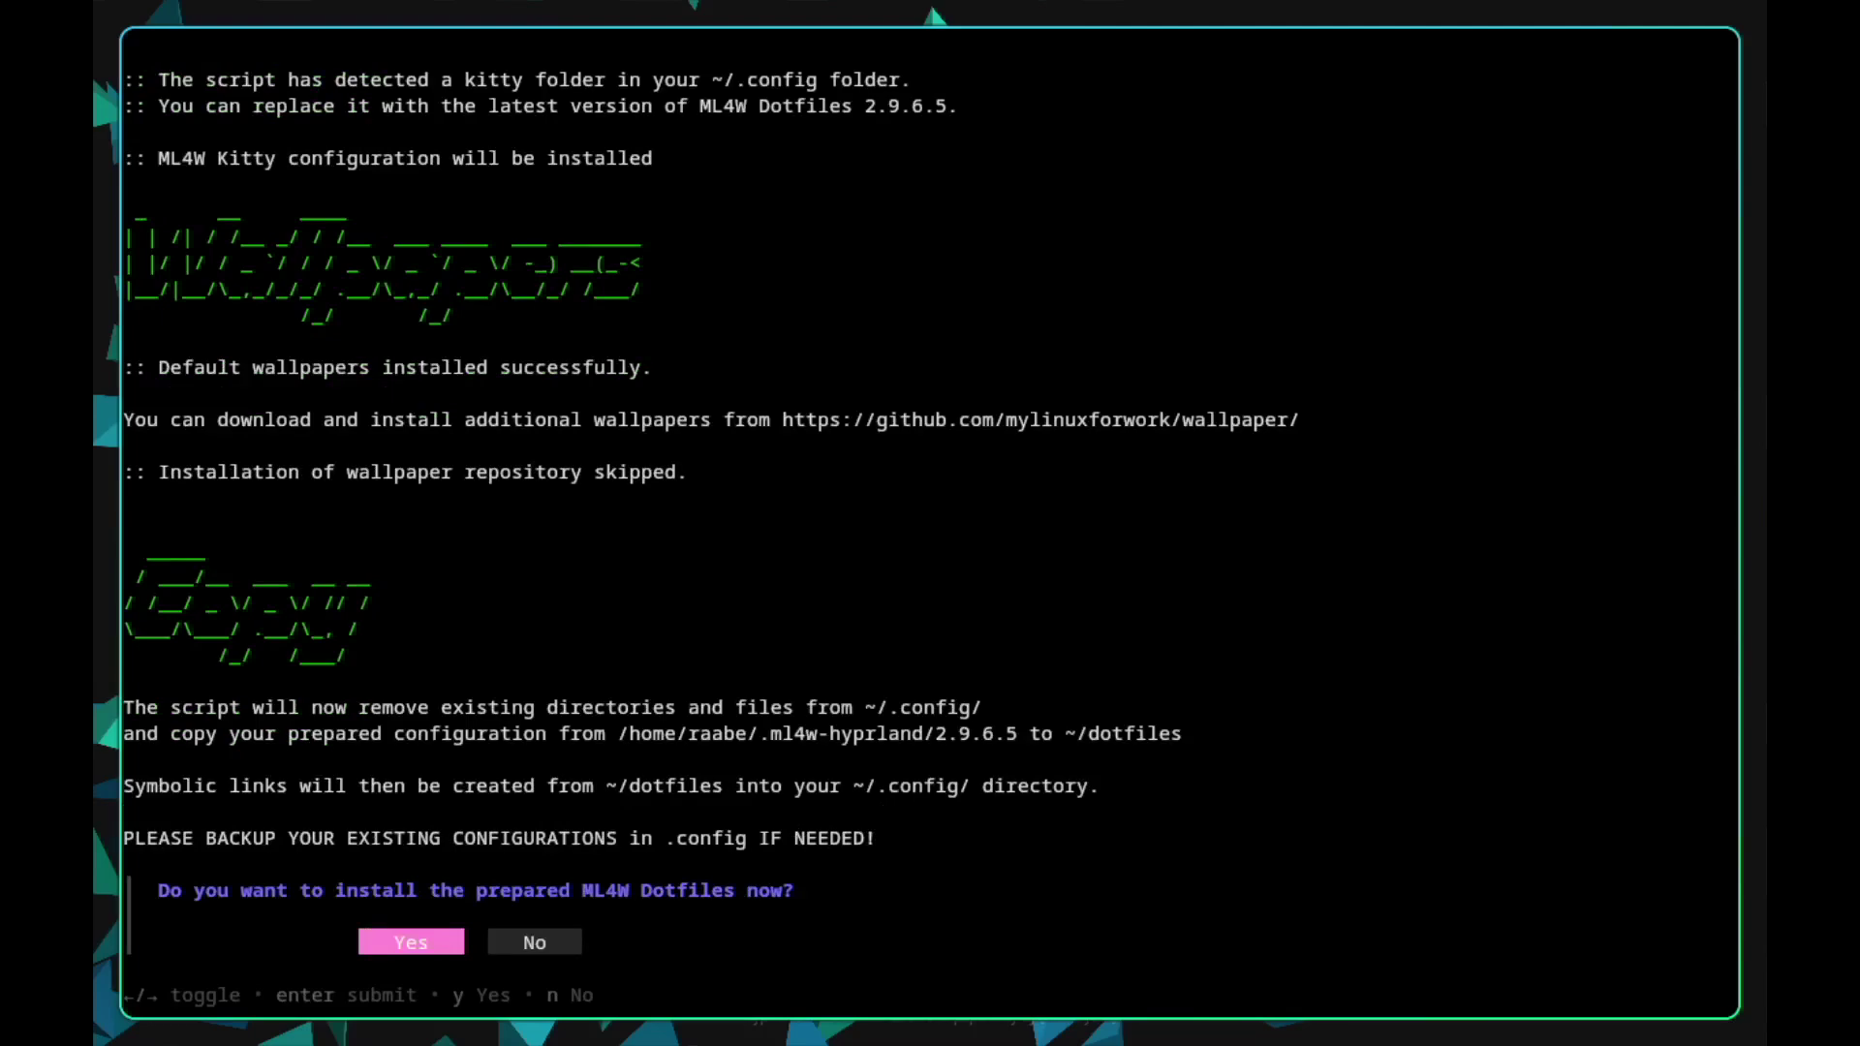
Step: Install the prepared ML4W Dotfiles, reboot the system and boot the Arch Linux entry
key(Return)
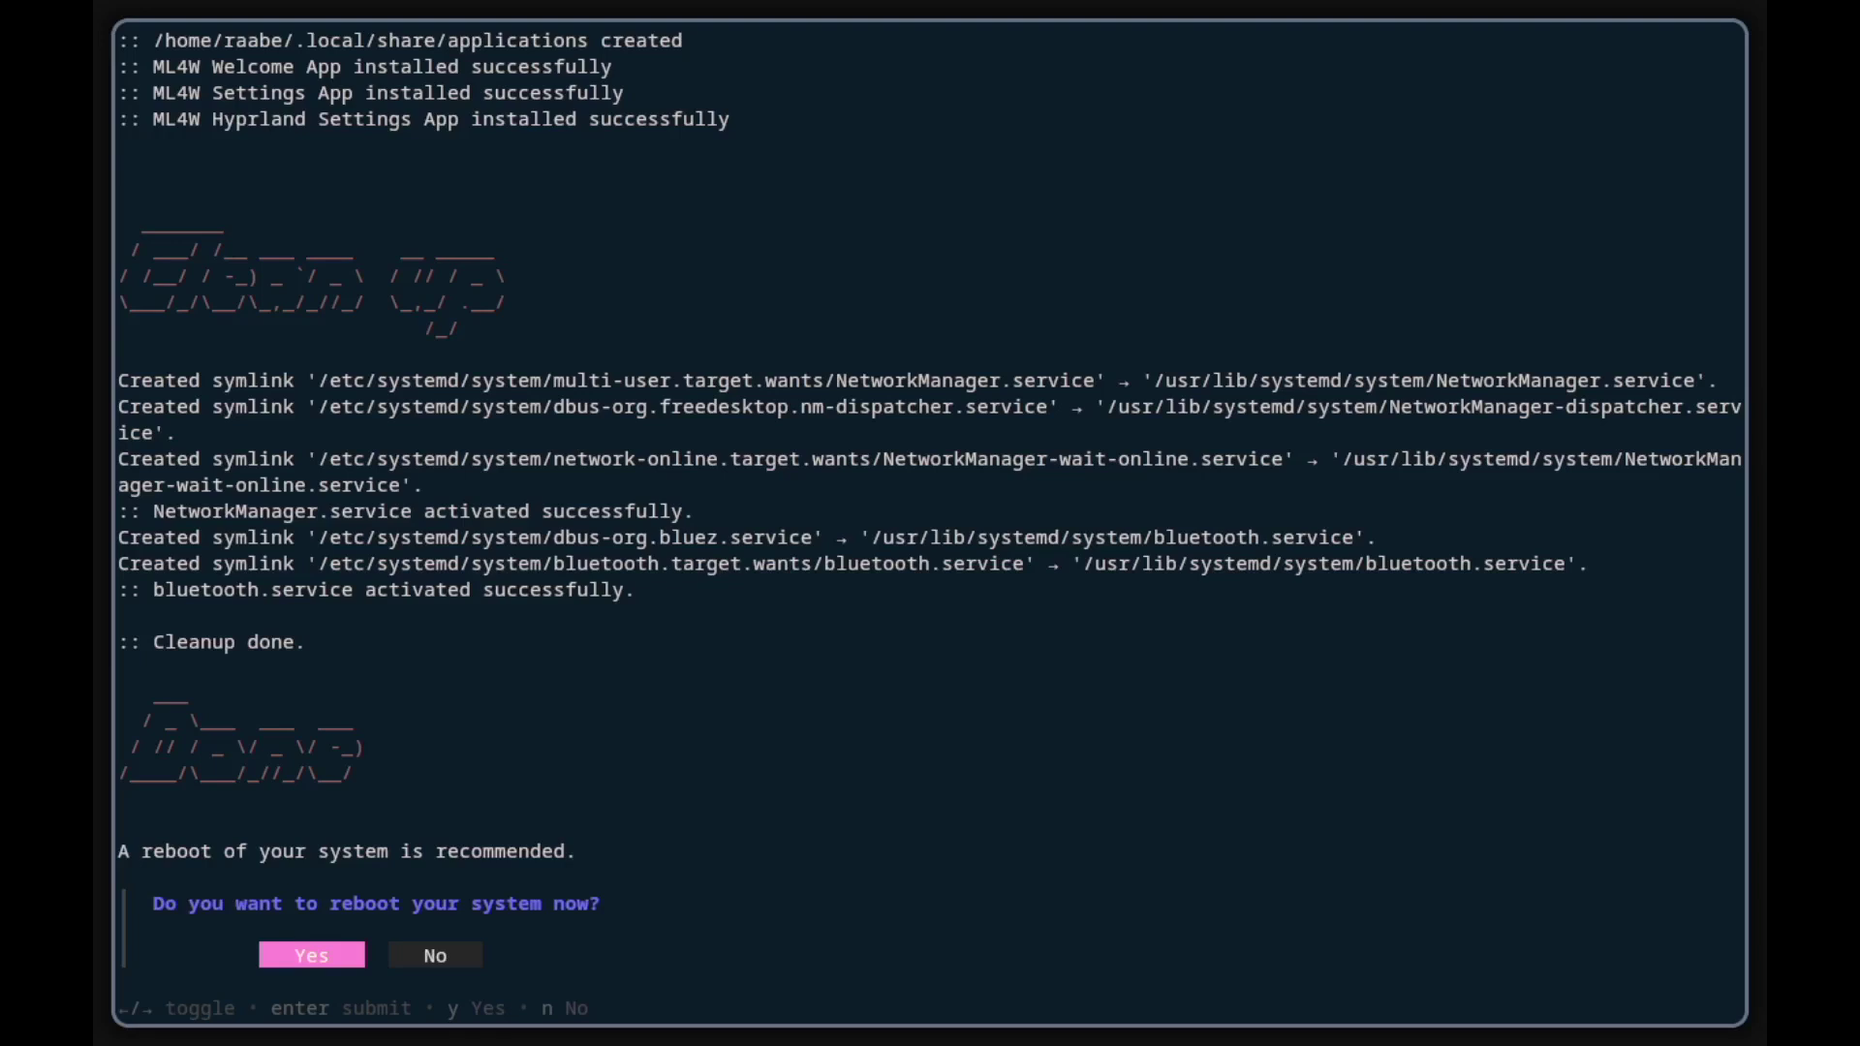
key(Return)
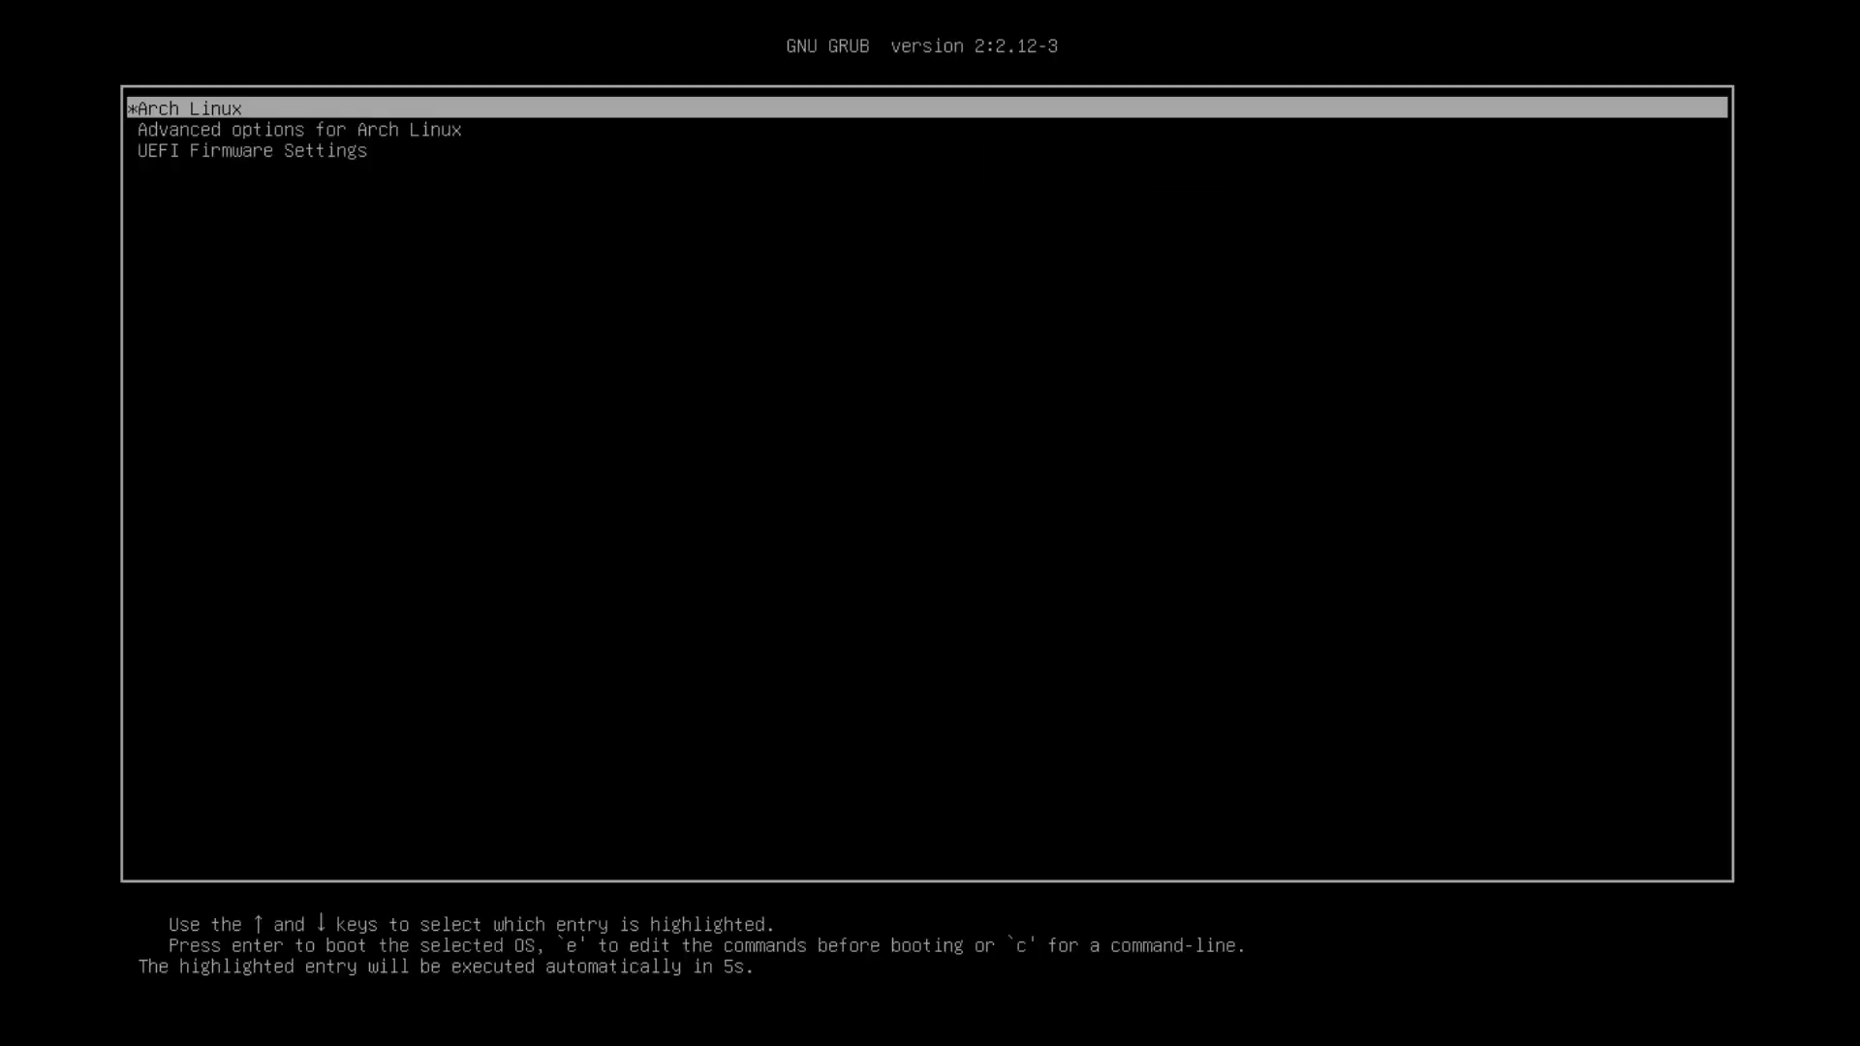
key(Return)
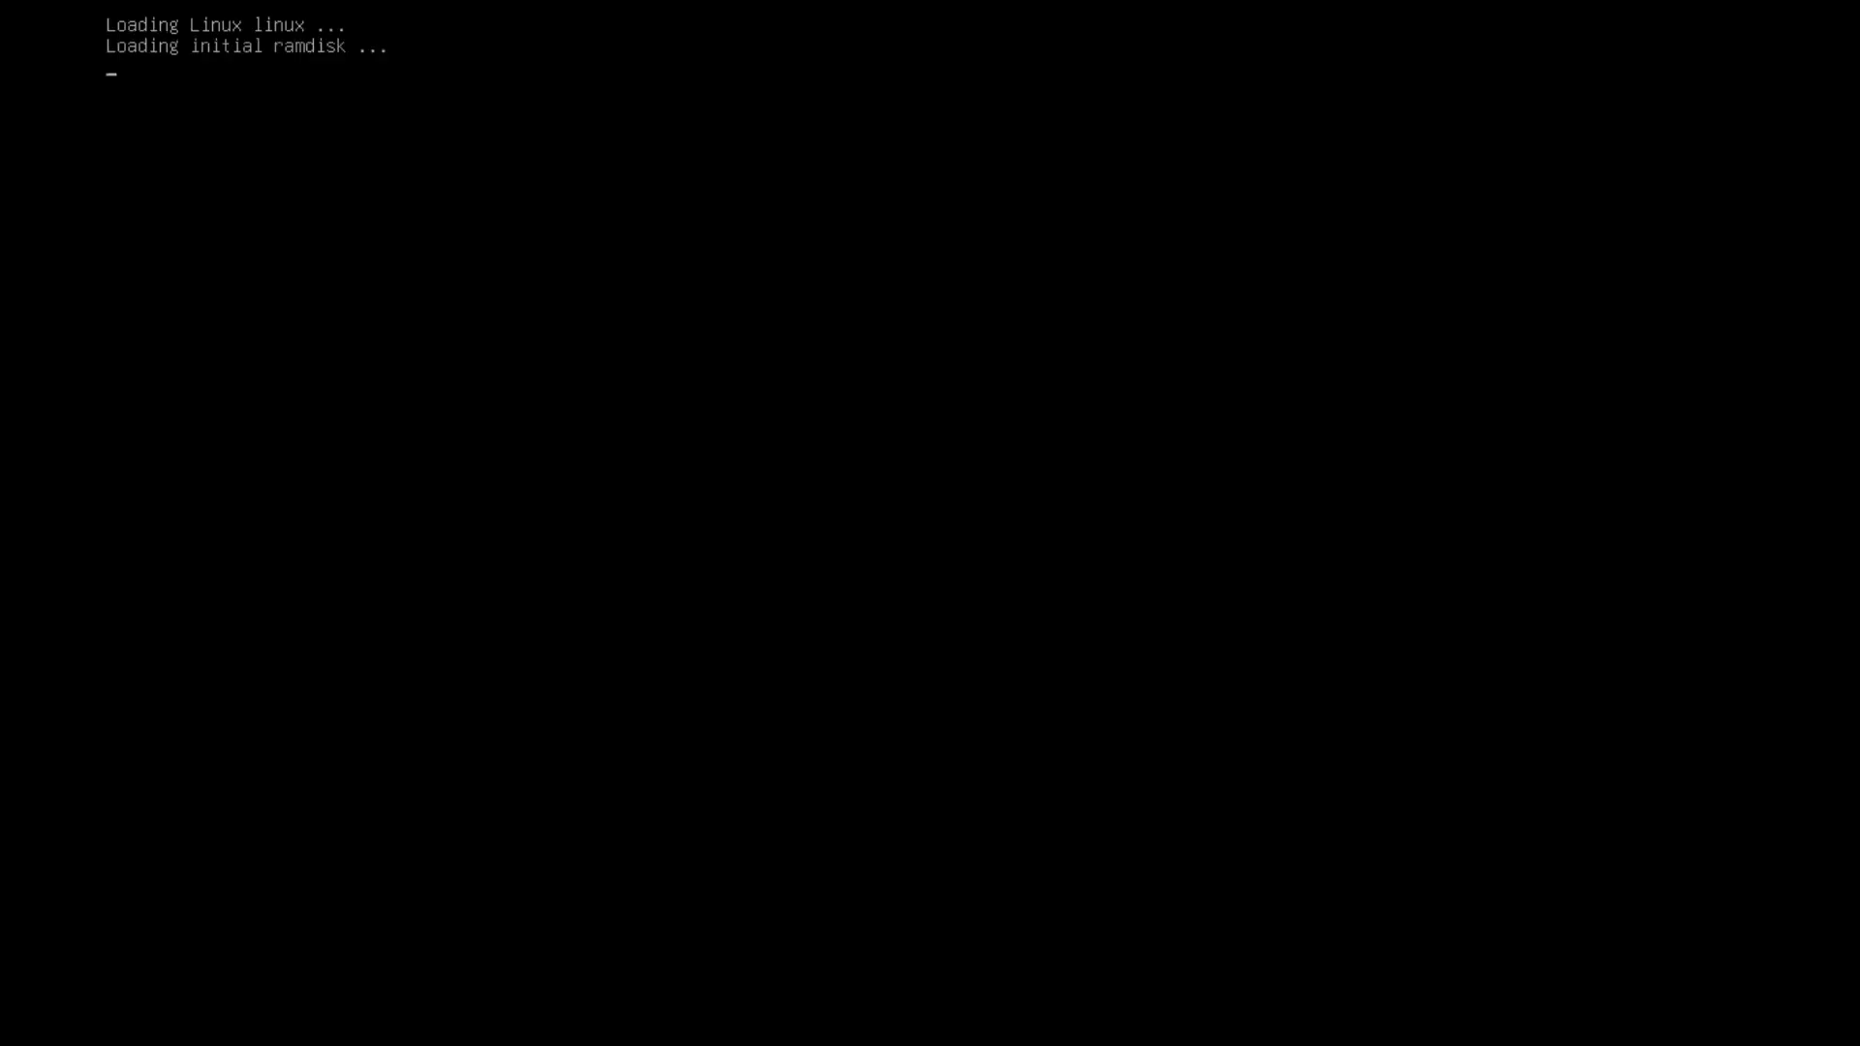